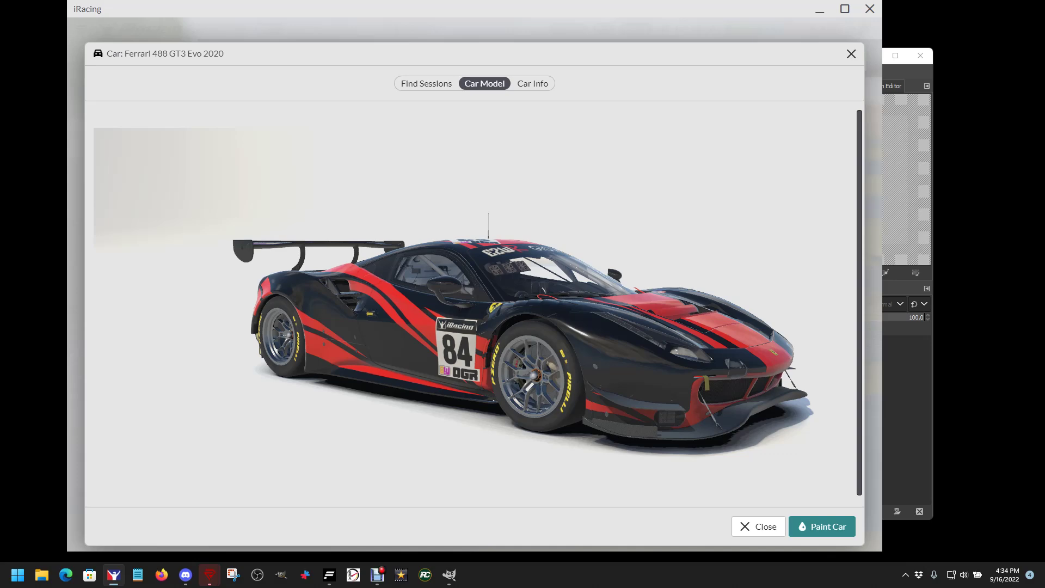
# Open the Ferrari 488 GT3 Evo paint shop and quit Discord from the system tray.
pyautogui.click(821, 526)
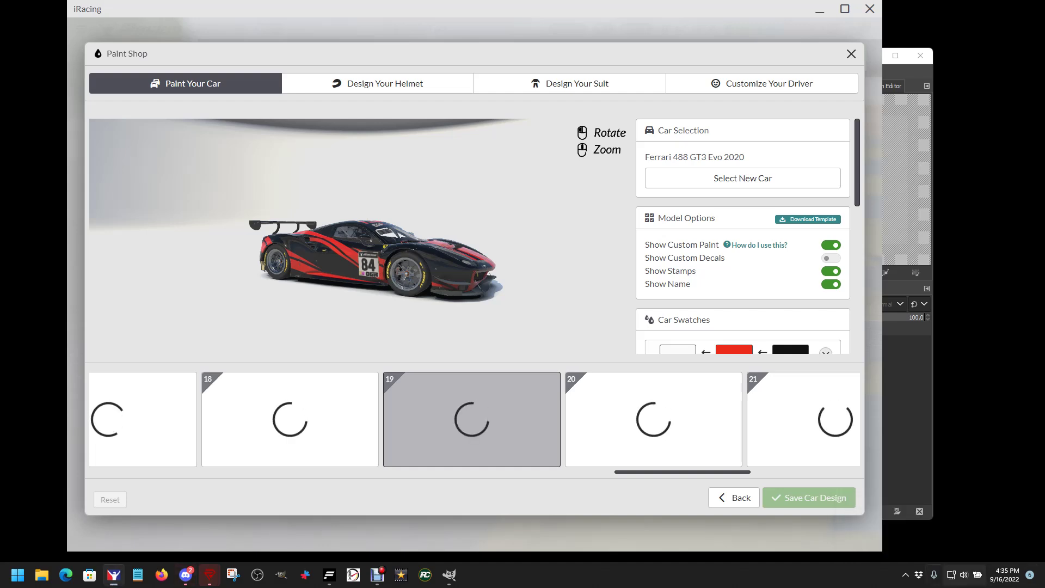
pyautogui.click(905, 574)
pyautogui.rightClick(905, 544)
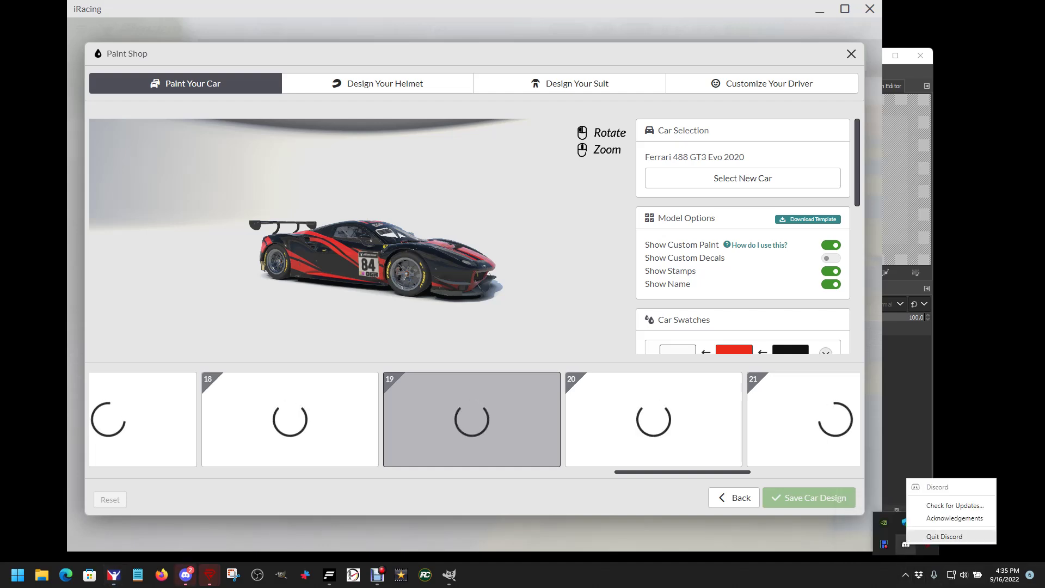
pyautogui.click(944, 536)
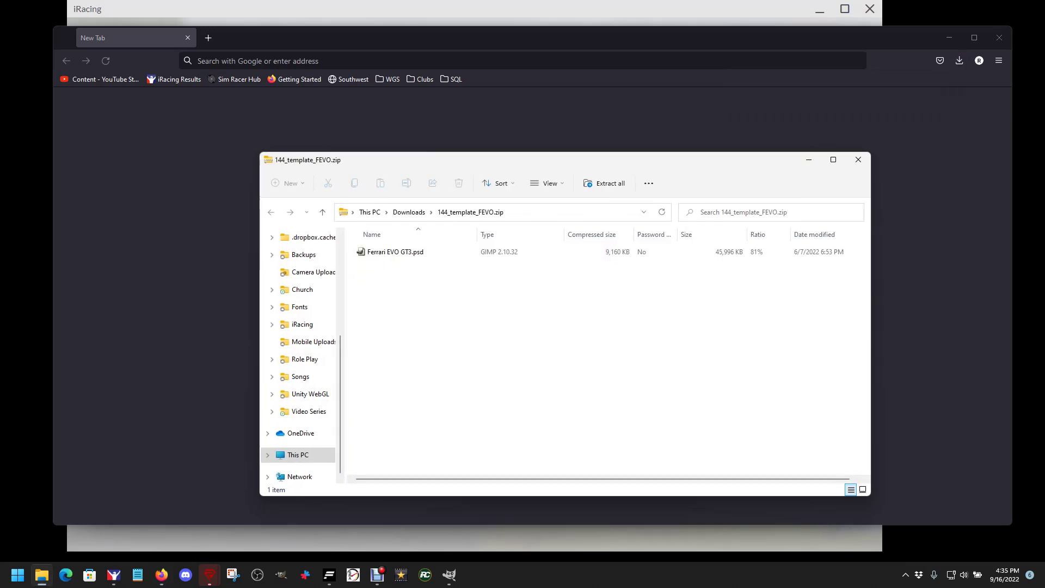
# Copy Ferrari EVO GT3.psd from the downloaded template zip.
pyautogui.rightClick(396, 253)
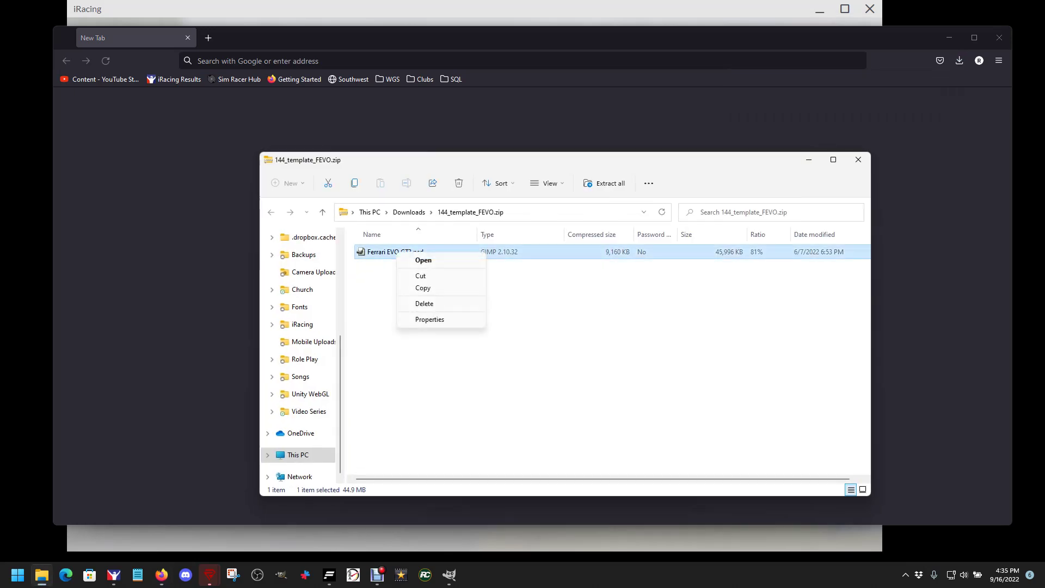
pyautogui.press('Down')
pyautogui.press('Down')
pyautogui.press('Down')
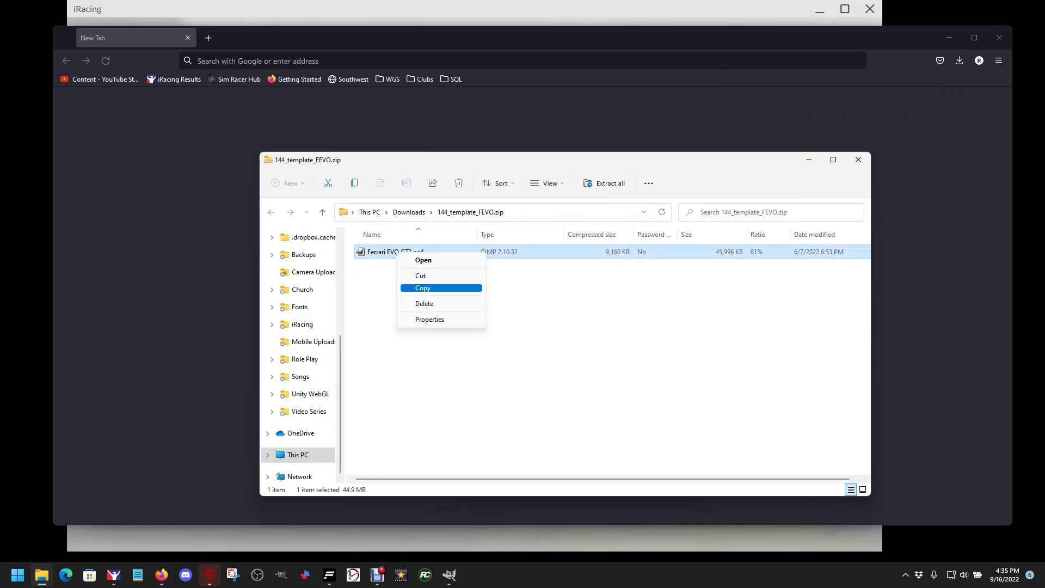
pyautogui.press('Return')
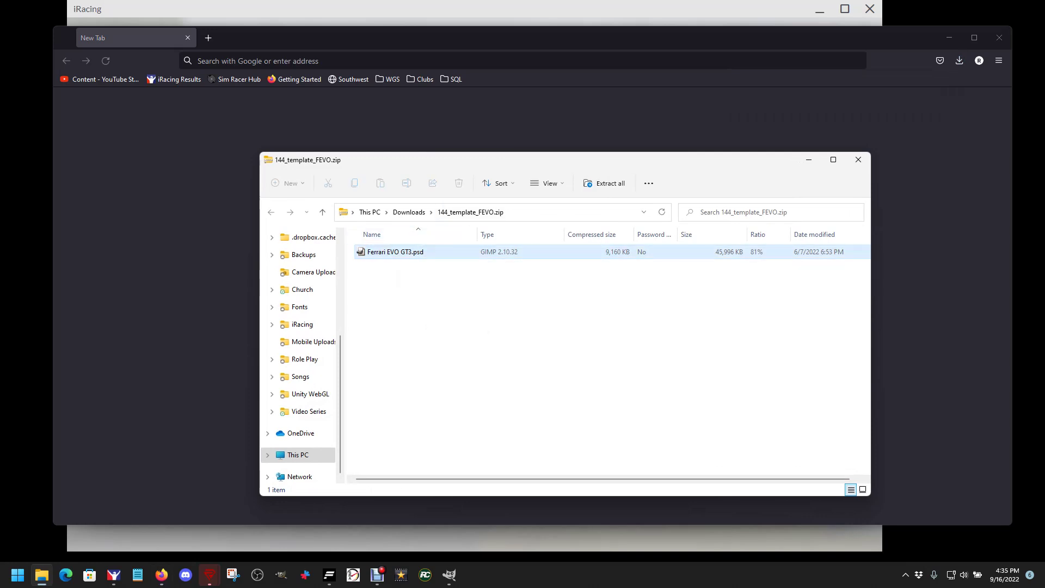
pyautogui.rightClick(415, 253)
pyautogui.press('Down')
pyautogui.press('Down')
pyautogui.press('Return')
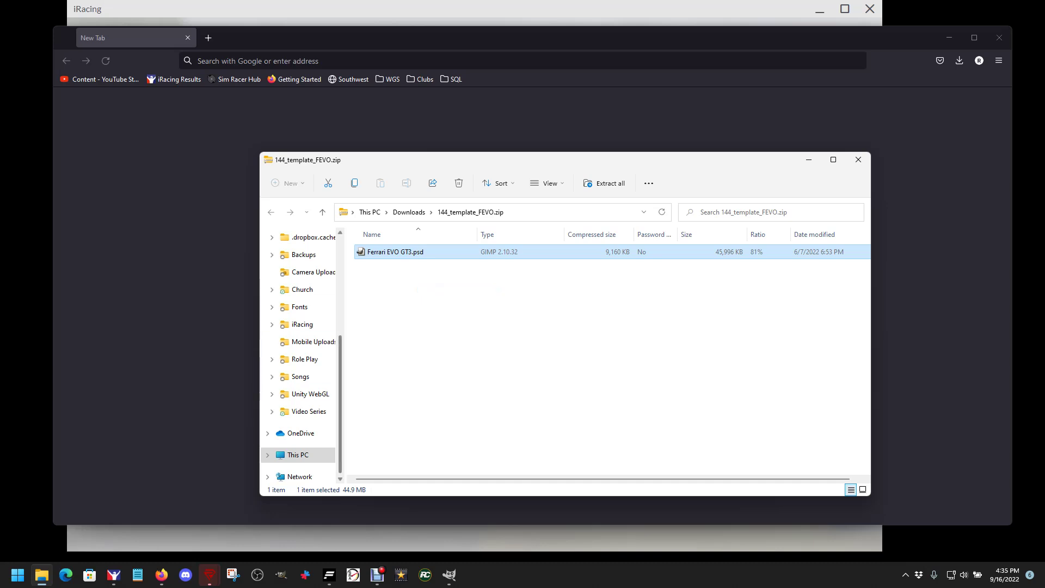
# Browse to the Dropbox > iRacing > Vehicles > Ferrari 488 GT3 Evo folder.
pyautogui.scroll(-1, 299, 353)
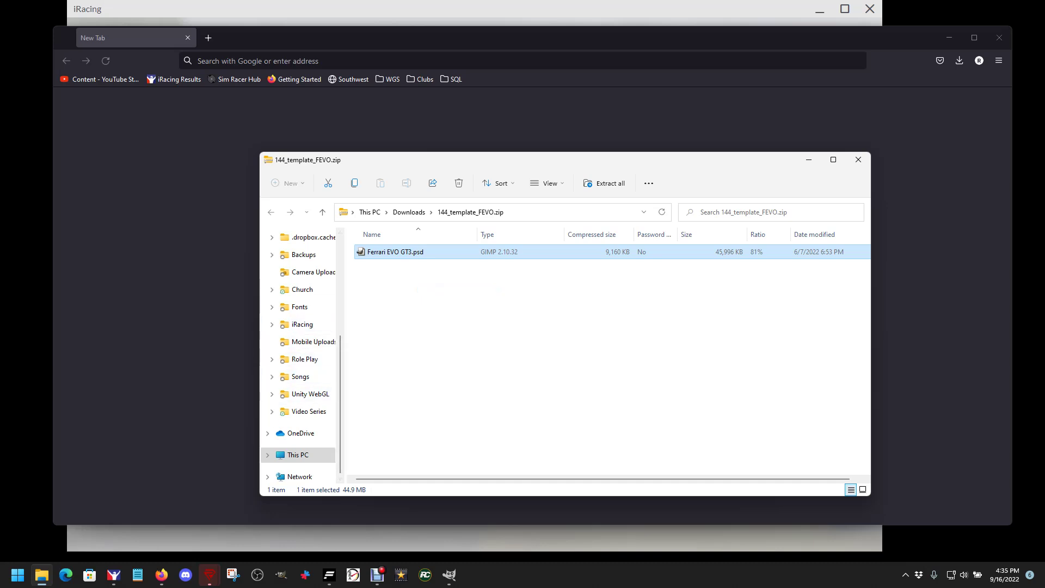
pyautogui.scroll(5, 300, 381)
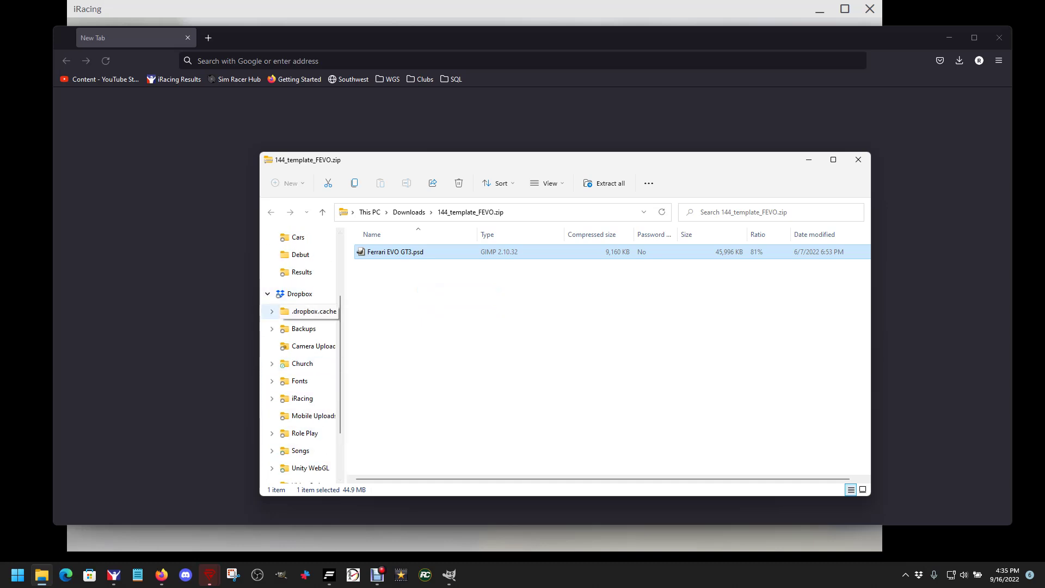
pyautogui.click(302, 398)
pyautogui.scroll(-8, 489, 348)
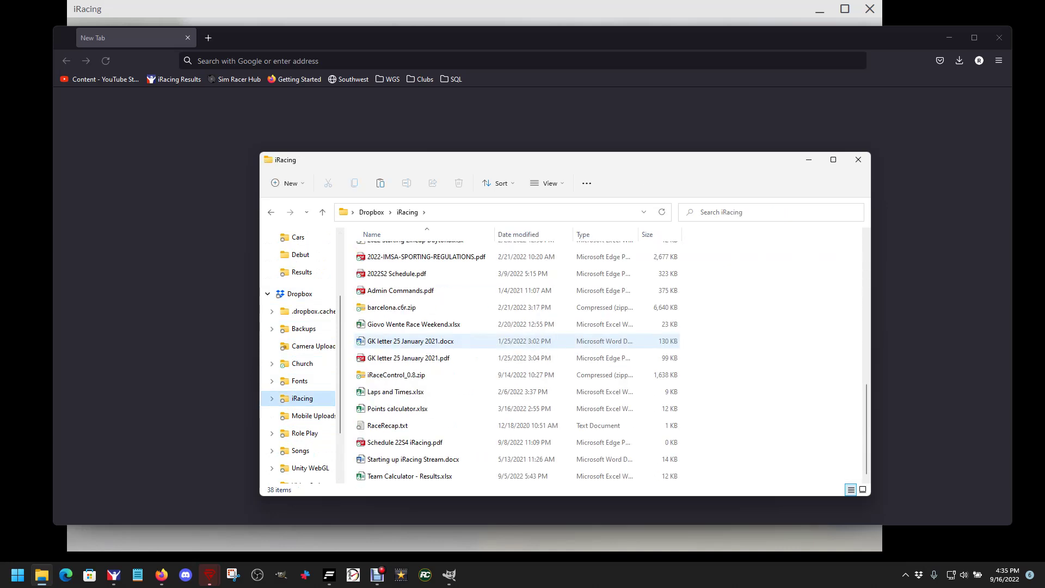
pyautogui.scroll(4, 490, 348)
pyautogui.scroll(1, 490, 351)
pyautogui.scroll(-1, 490, 402)
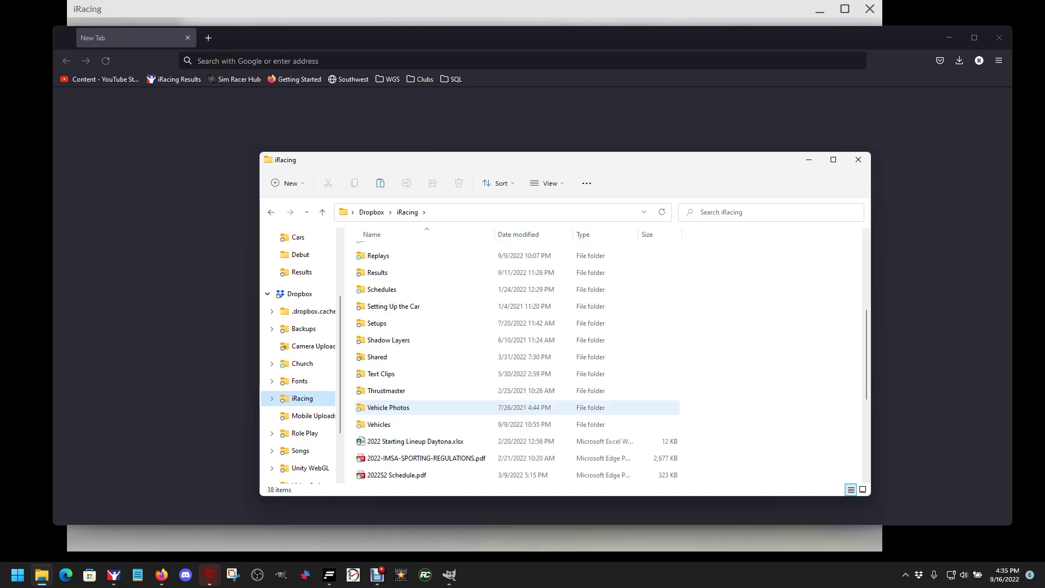
pyautogui.doubleClick(379, 424)
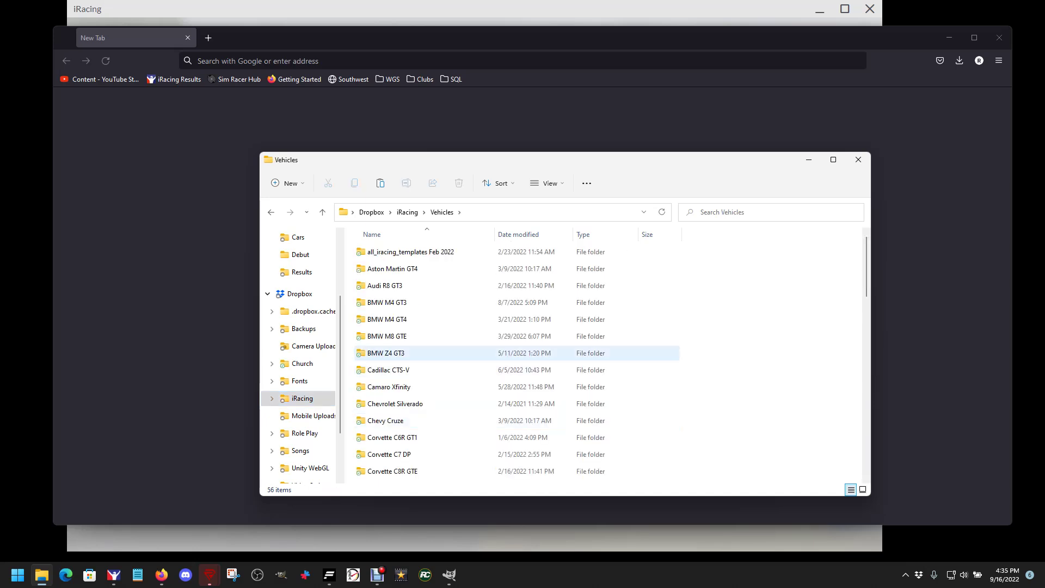
pyautogui.scroll(-5, 430, 357)
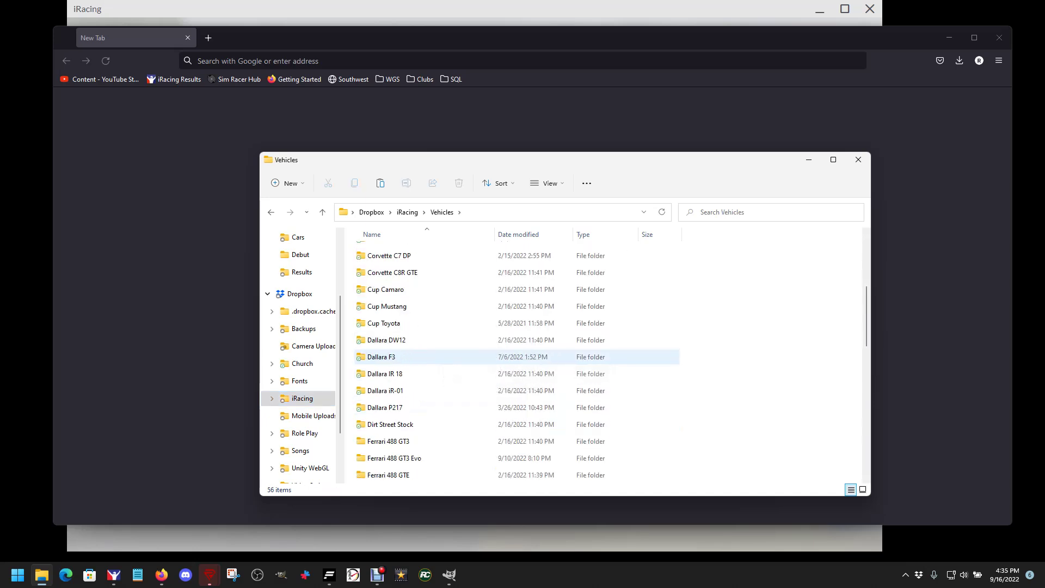
pyautogui.scroll(-1, 430, 356)
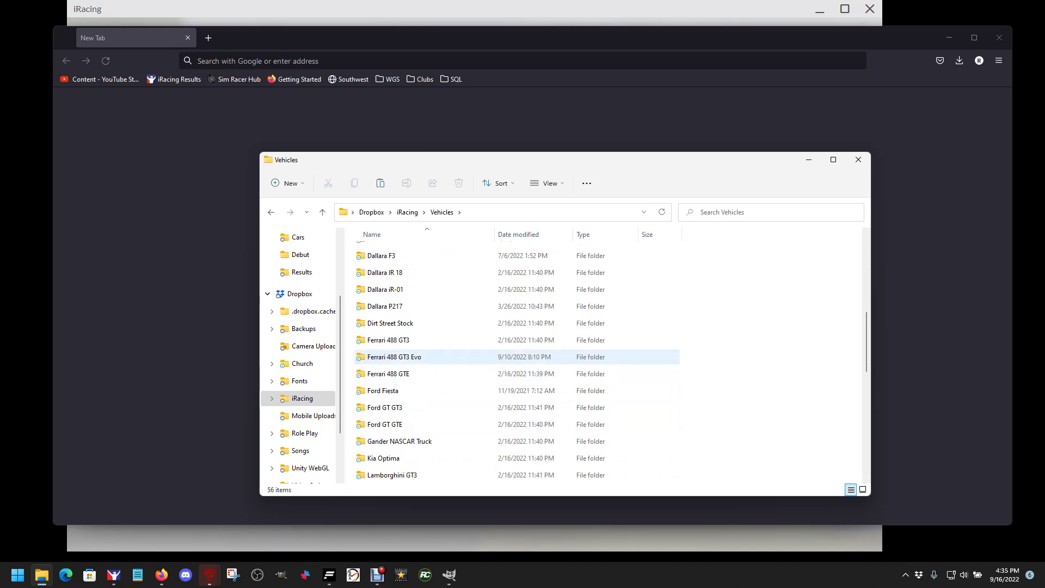
pyautogui.doubleClick(430, 356)
# Paste the template there, replacing the existing file, then close Explorer and Firefox.
pyautogui.rightClick(430, 357)
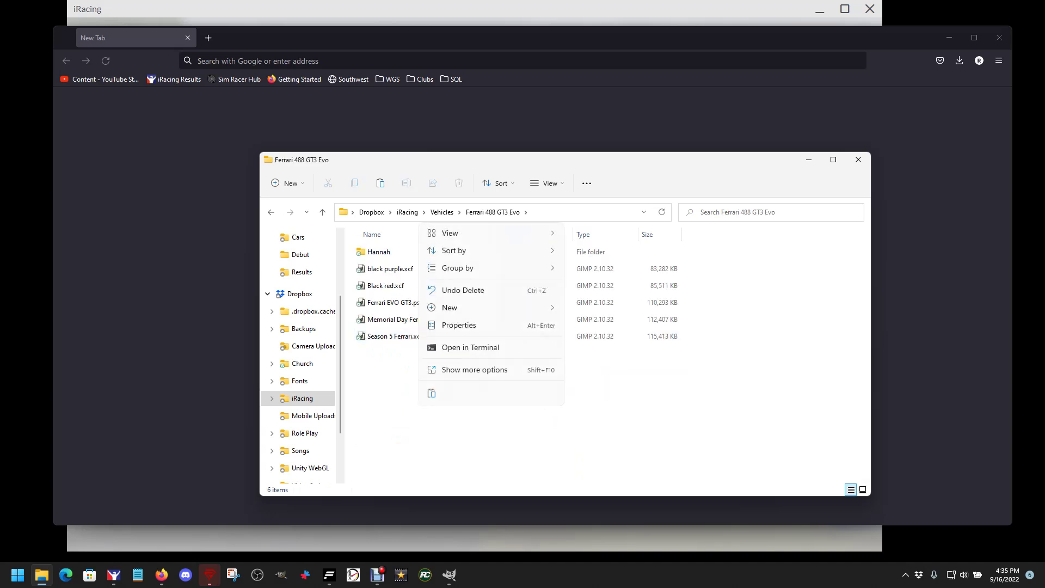
pyautogui.click(432, 393)
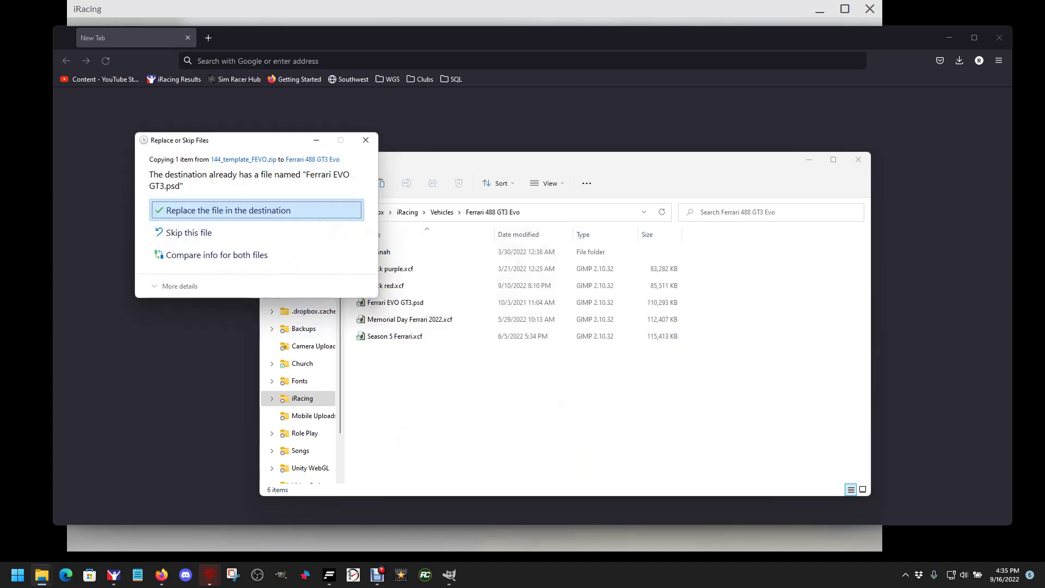
pyautogui.press('Return')
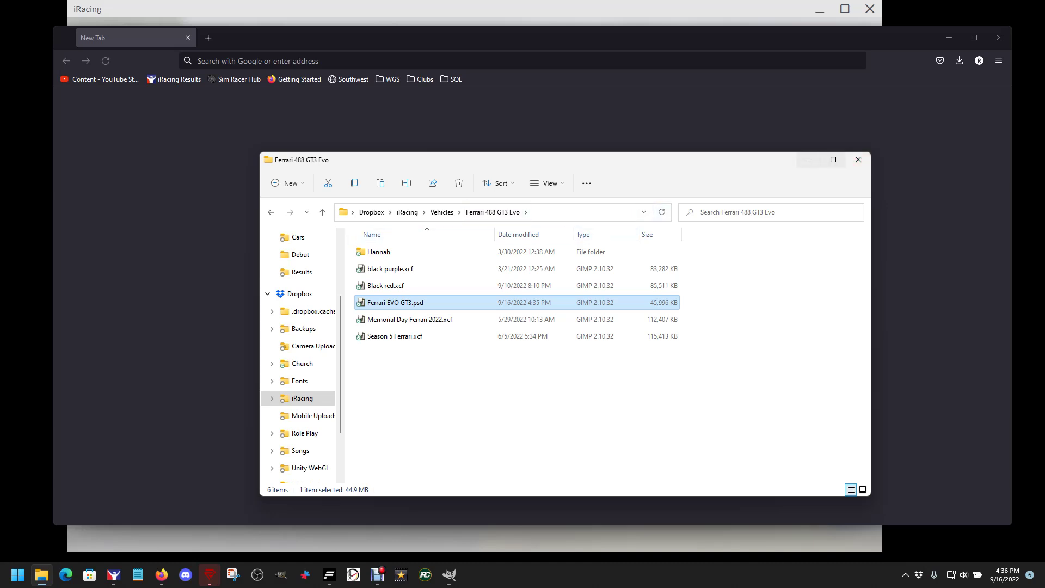
pyautogui.click(859, 159)
pyautogui.click(999, 38)
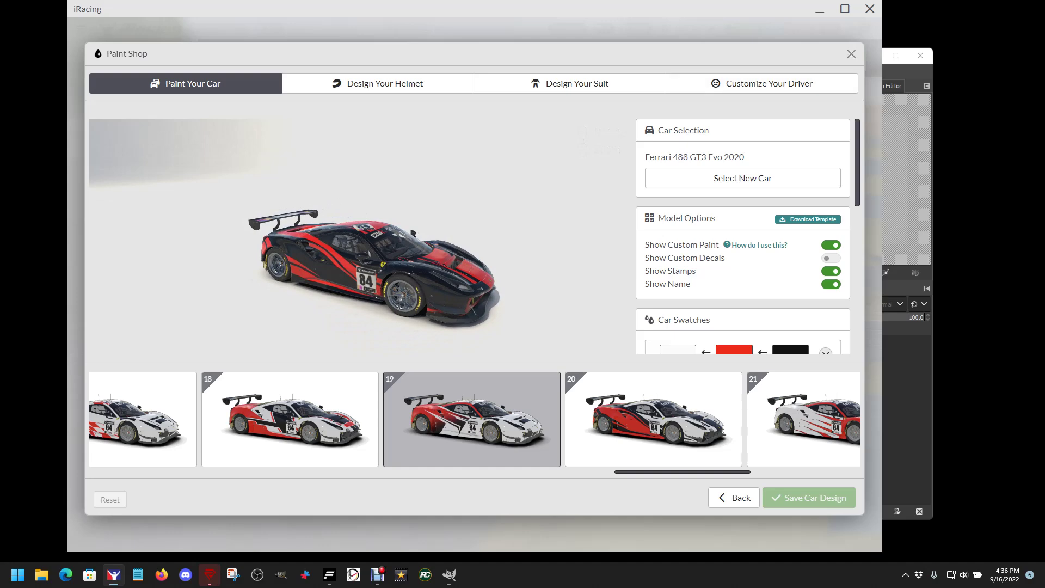
# Close the Paint Shop dialog and open the avatar's user menu.
pyautogui.click(851, 54)
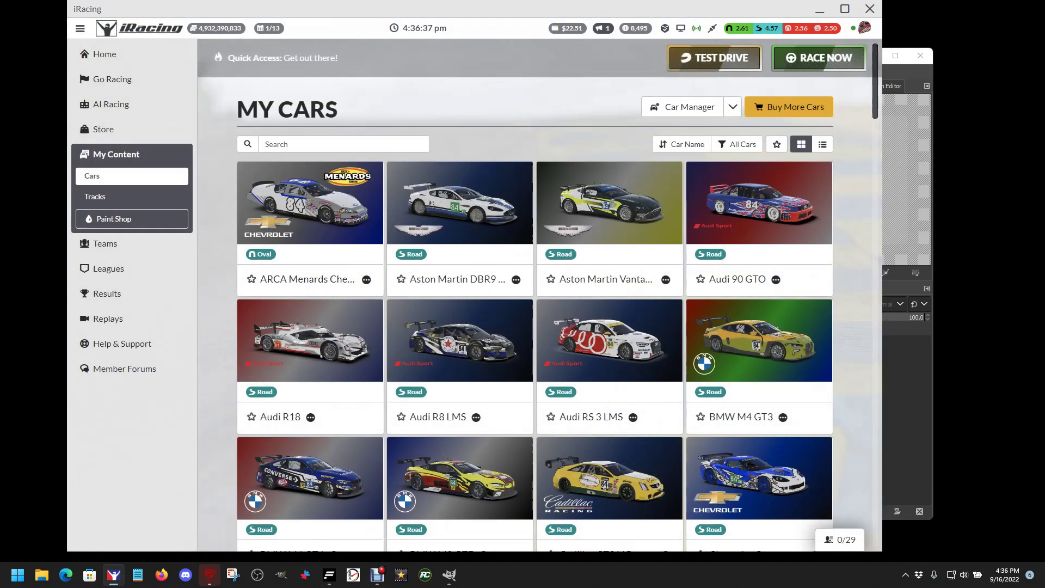
pyautogui.click(864, 28)
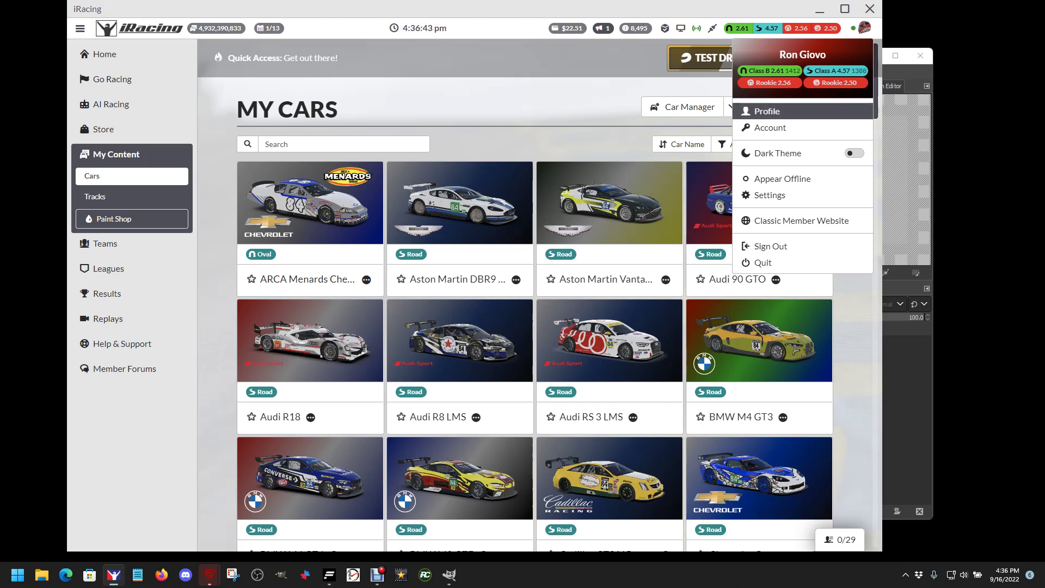
# View the member profile, then show the Ferrari 488 GT3 Evo Car Model tab and switch to GIMP.
pyautogui.click(767, 111)
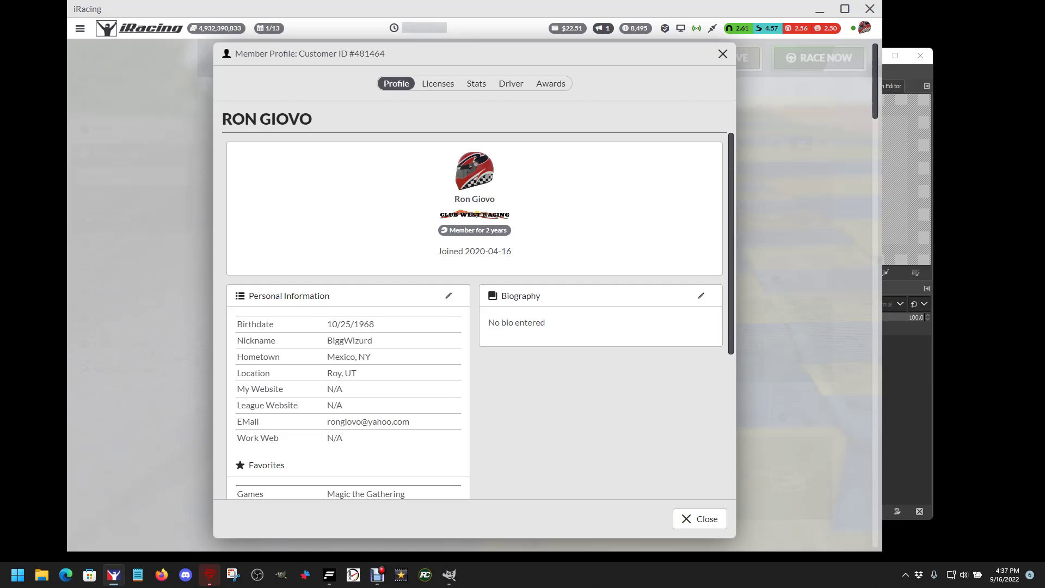
pyautogui.click(722, 53)
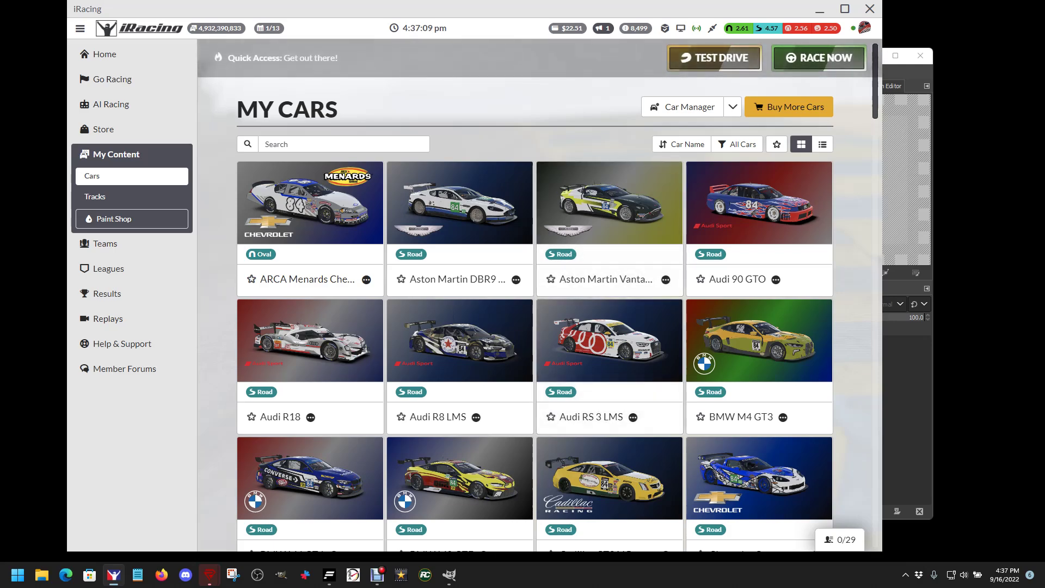
pyautogui.scroll(-6, 610, 245)
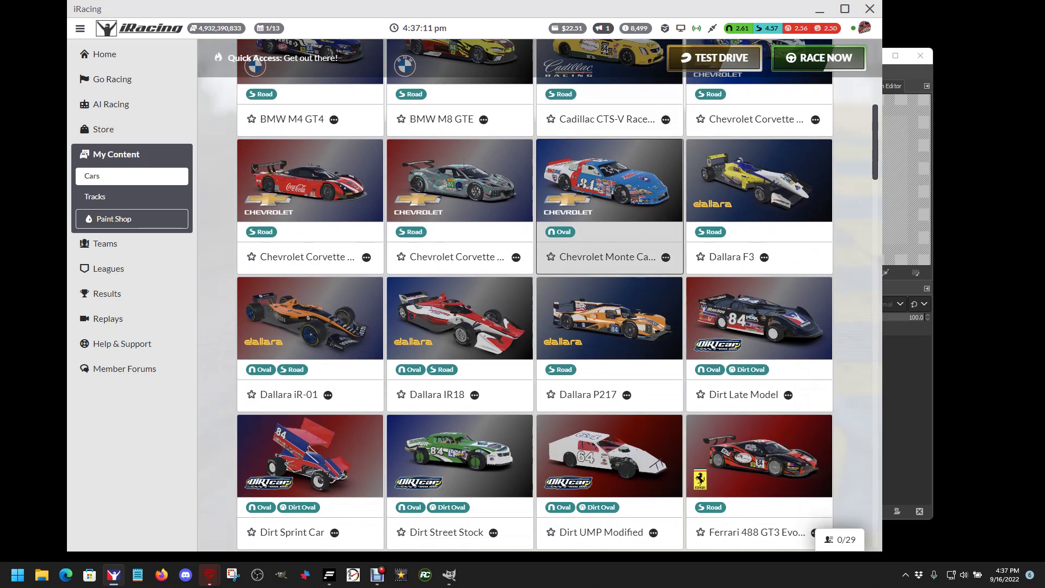
pyautogui.scroll(-4, 609, 245)
pyautogui.click(760, 261)
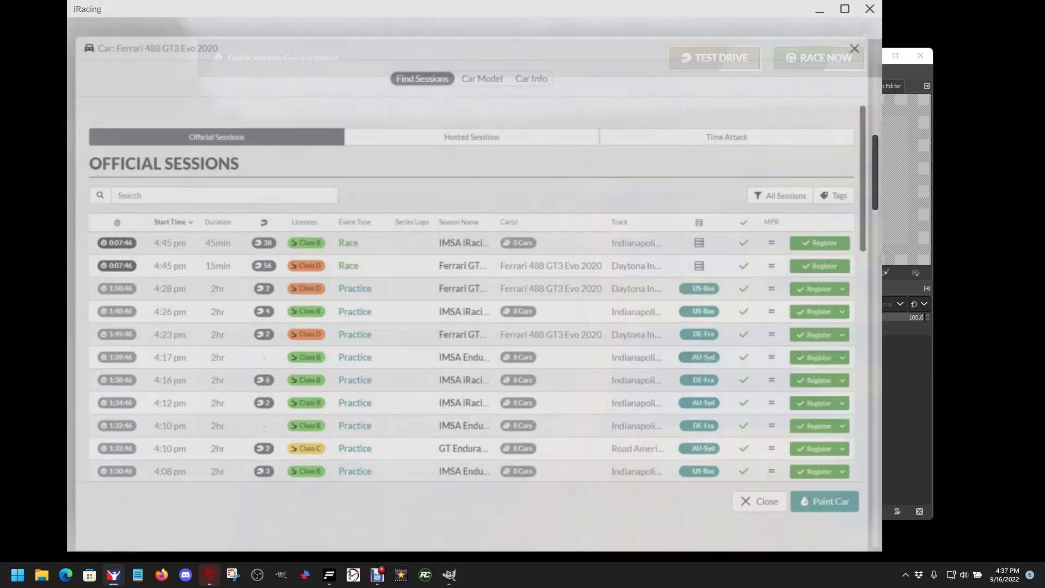
pyautogui.click(484, 84)
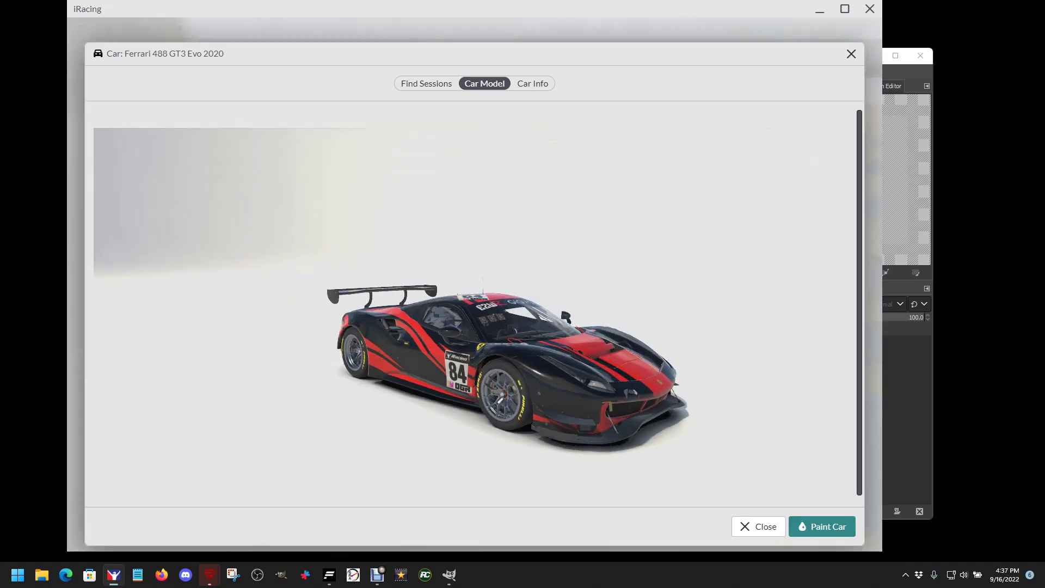
pyautogui.hotkey('alt', 'Tab')
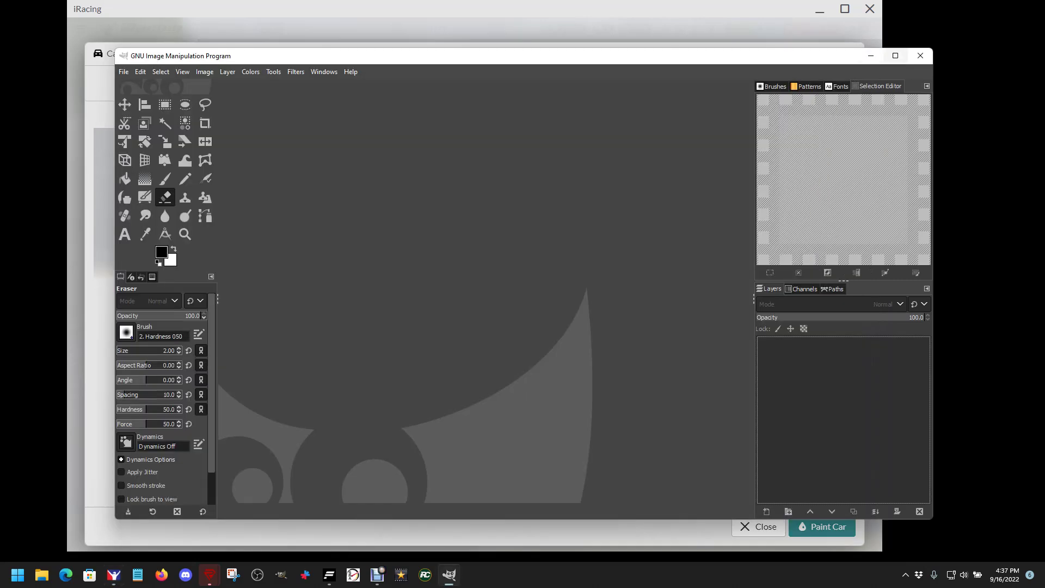
# Maximize the GIMP window to fill the screen.
pyautogui.click(895, 55)
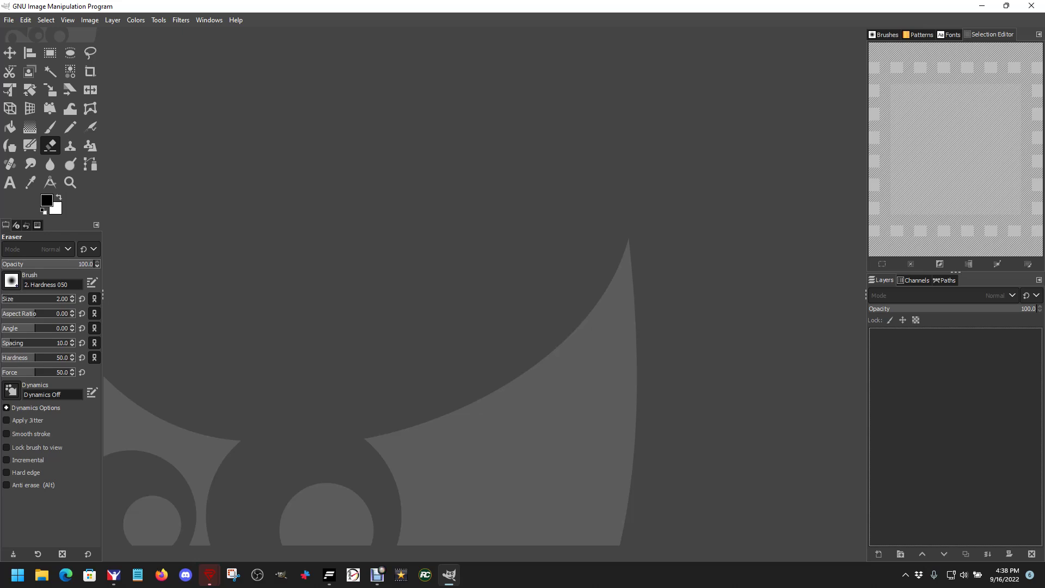
pyautogui.hotkey('alt', 'f')
# Open Ferrari EVO GT3.psd from Dropbox/iRacing/Vehicles/Ferrari 488 GT3 Evo, converting to built-in sRGB.
pyautogui.press('Down')
pyautogui.press('Return')
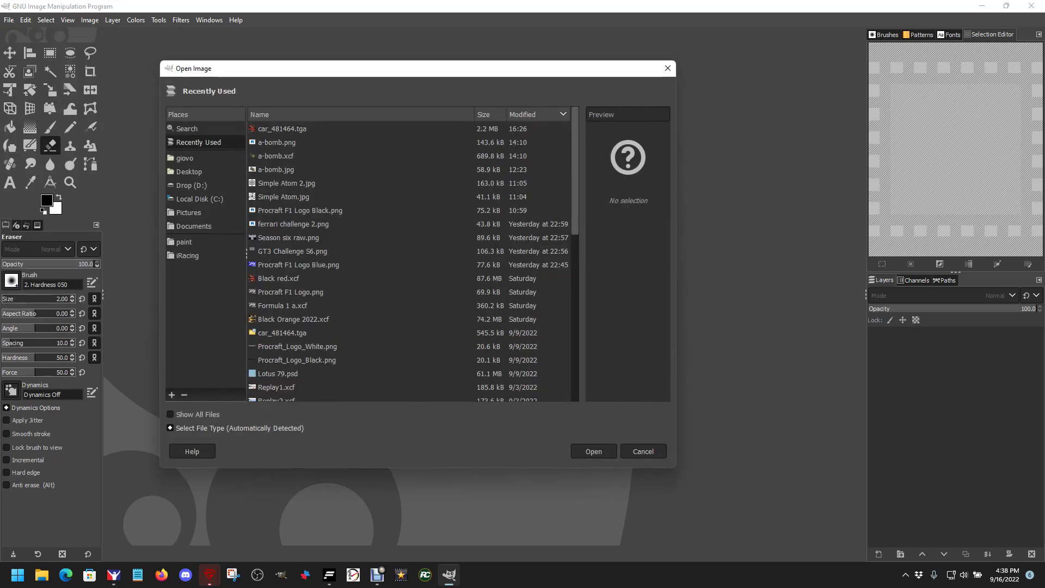
pyautogui.click(193, 226)
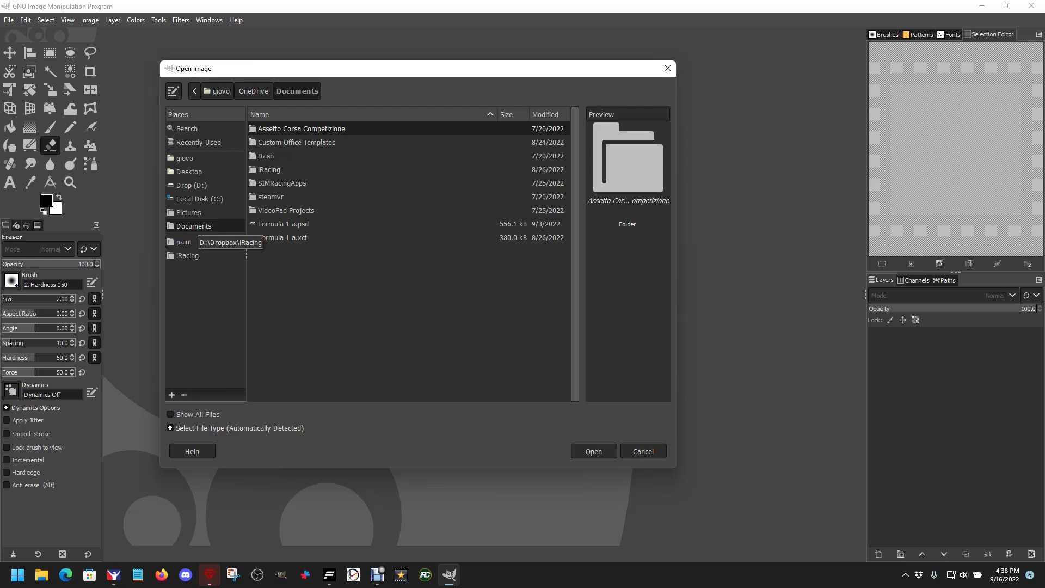
pyautogui.click(187, 255)
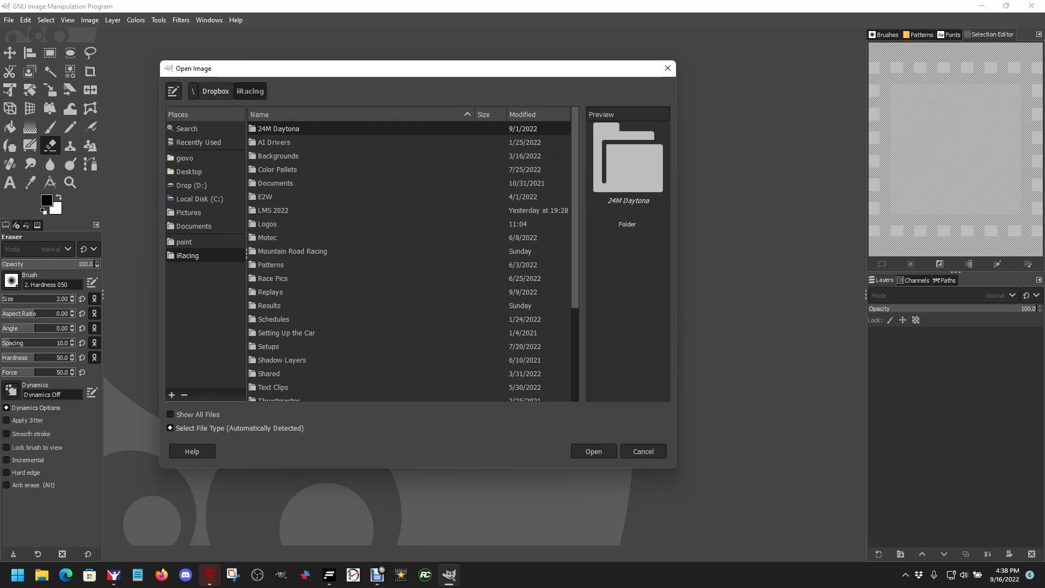
pyautogui.scroll(-3, 408, 261)
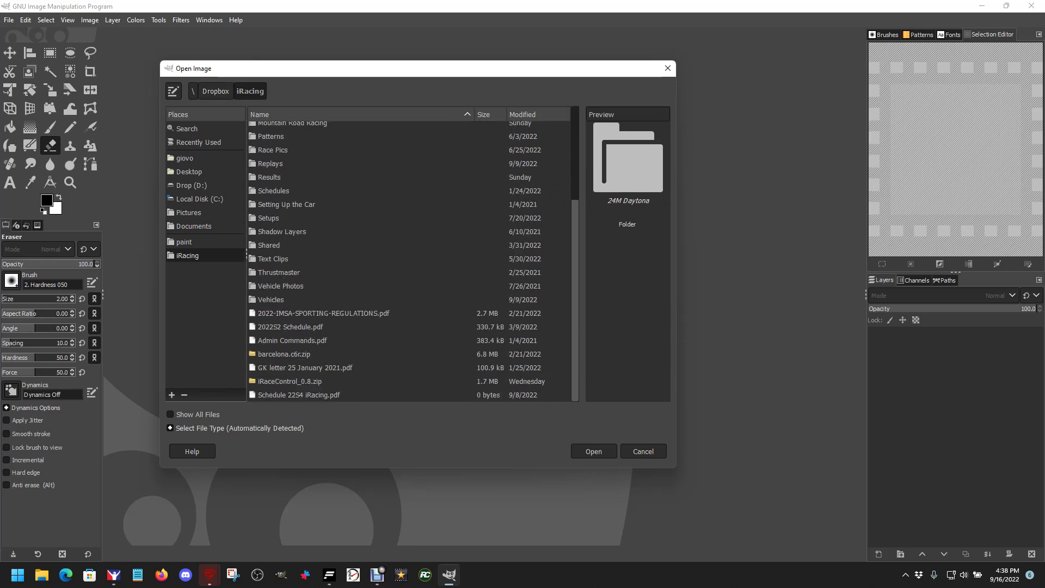
pyautogui.doubleClick(270, 299)
pyautogui.scroll(-3, 409, 261)
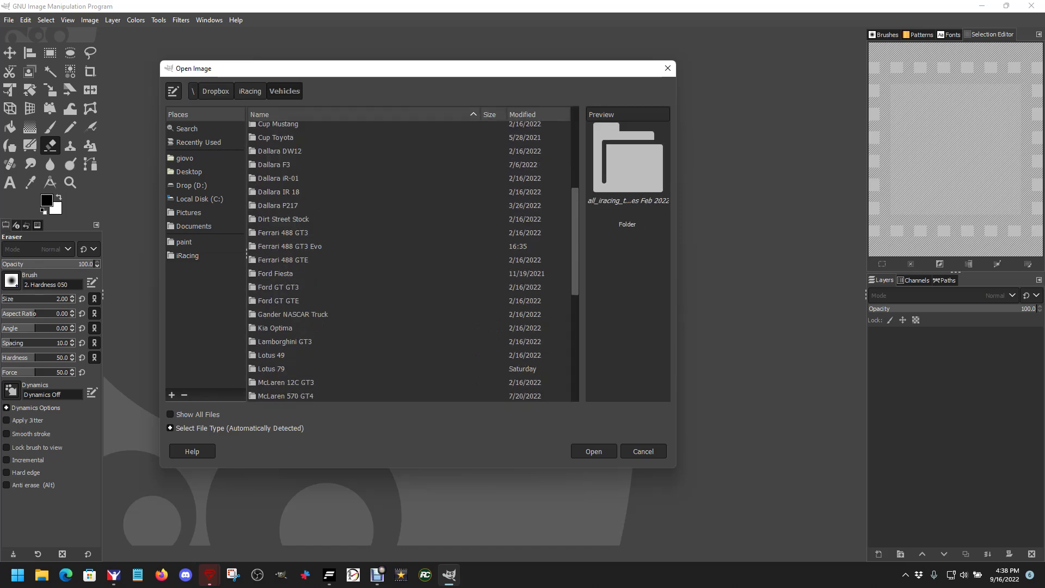
pyautogui.doubleClick(289, 246)
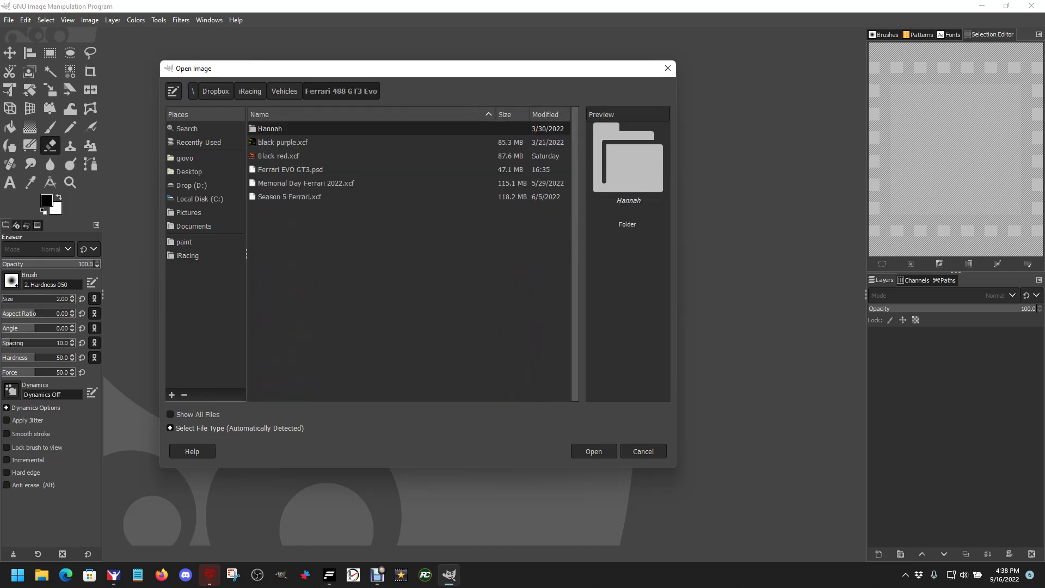
pyautogui.click(290, 169)
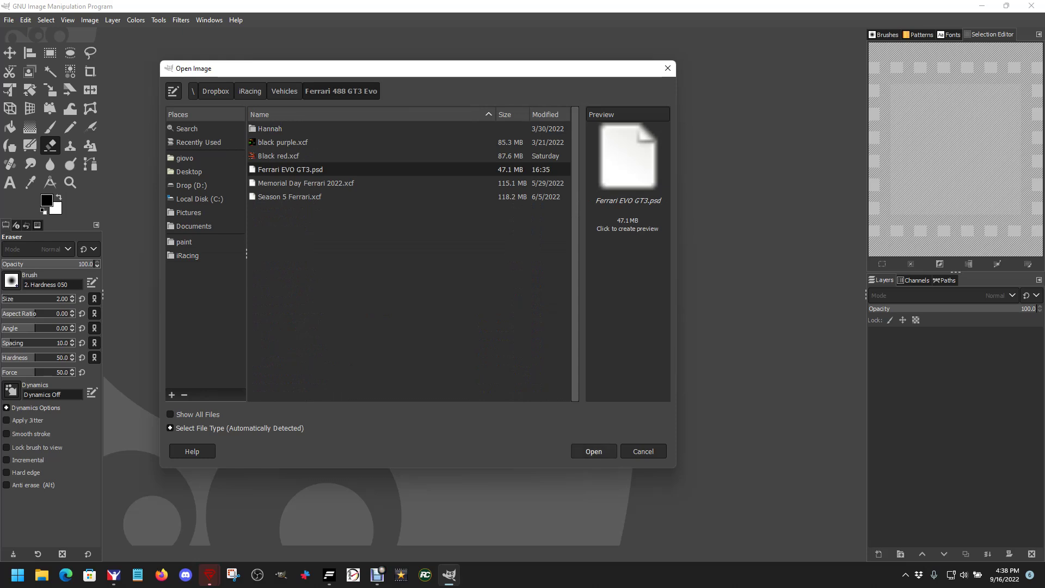
pyautogui.click(594, 451)
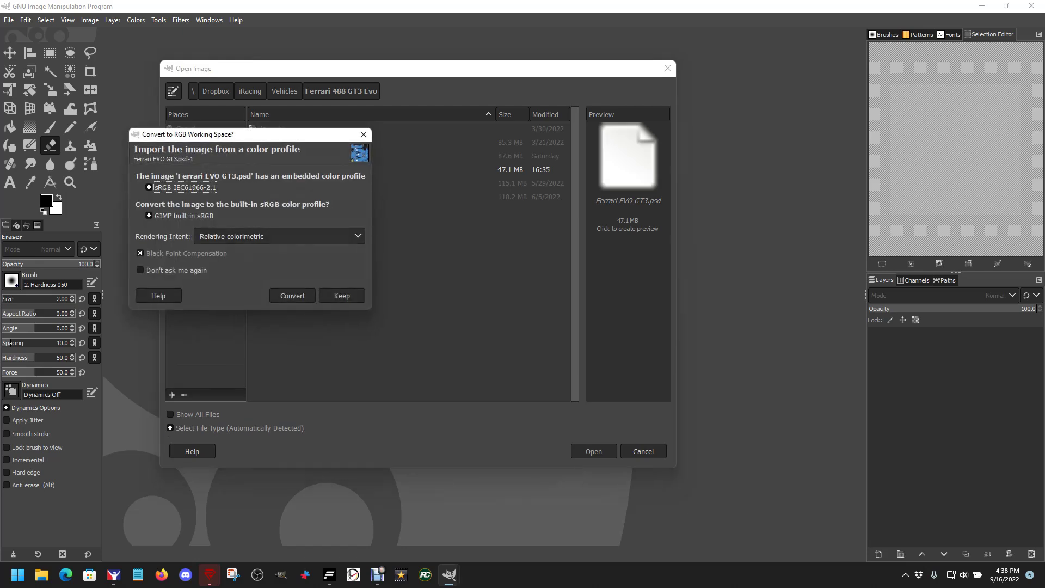
pyautogui.click(292, 296)
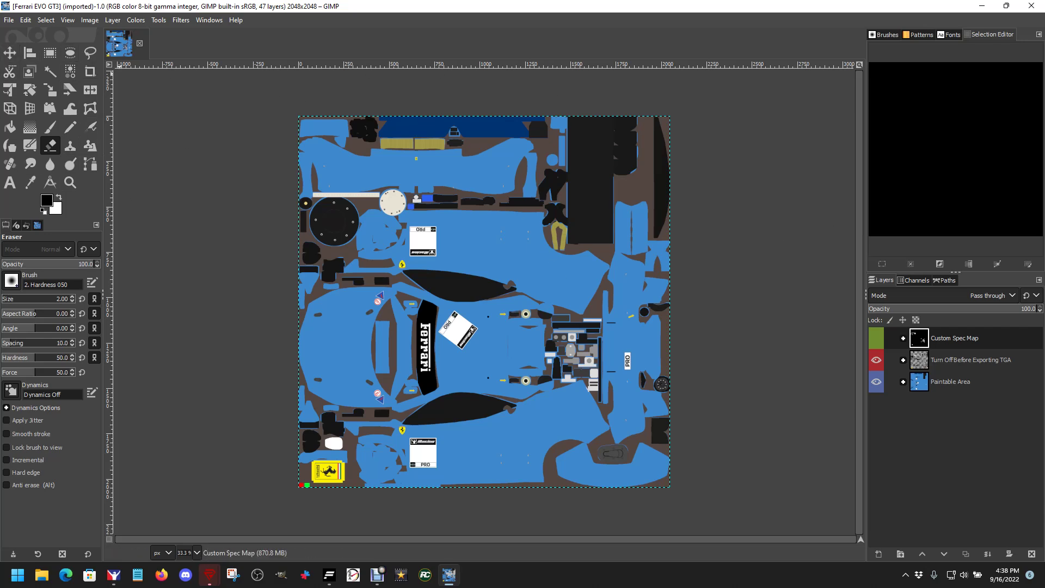
pyautogui.click(25, 20)
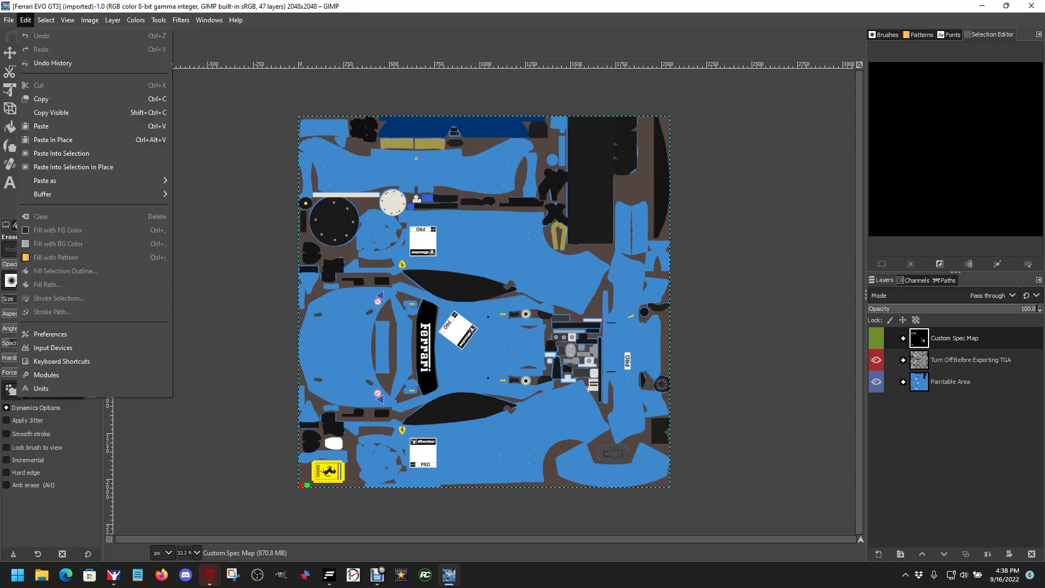
pyautogui.click(50, 333)
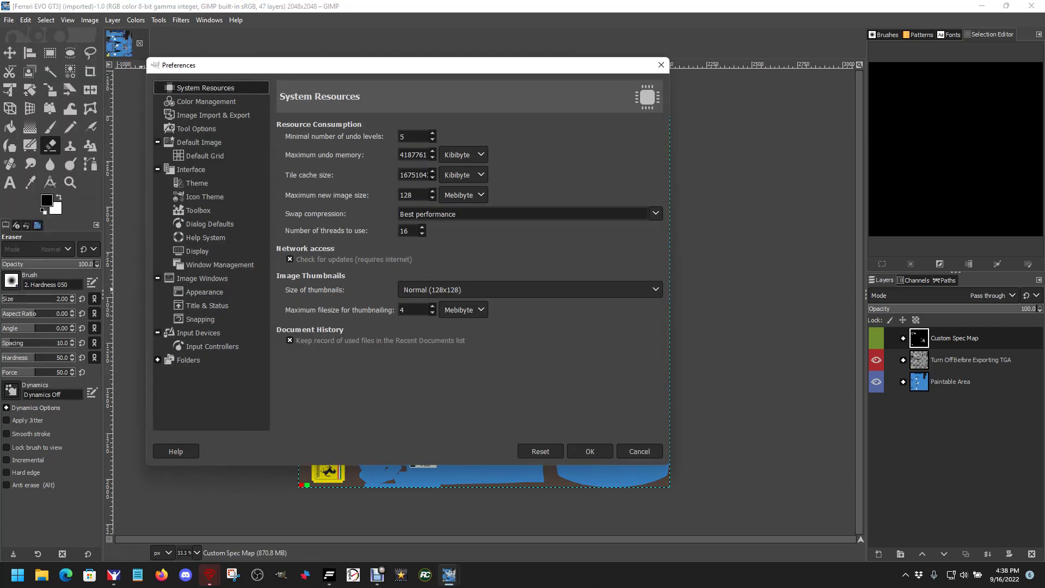
pyautogui.click(205, 196)
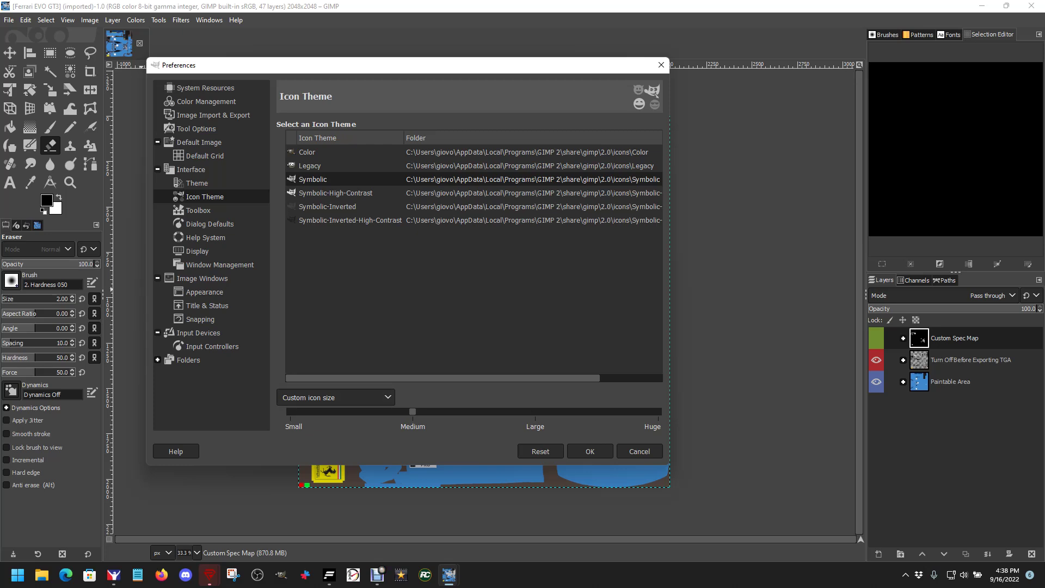
pyautogui.press('Right')
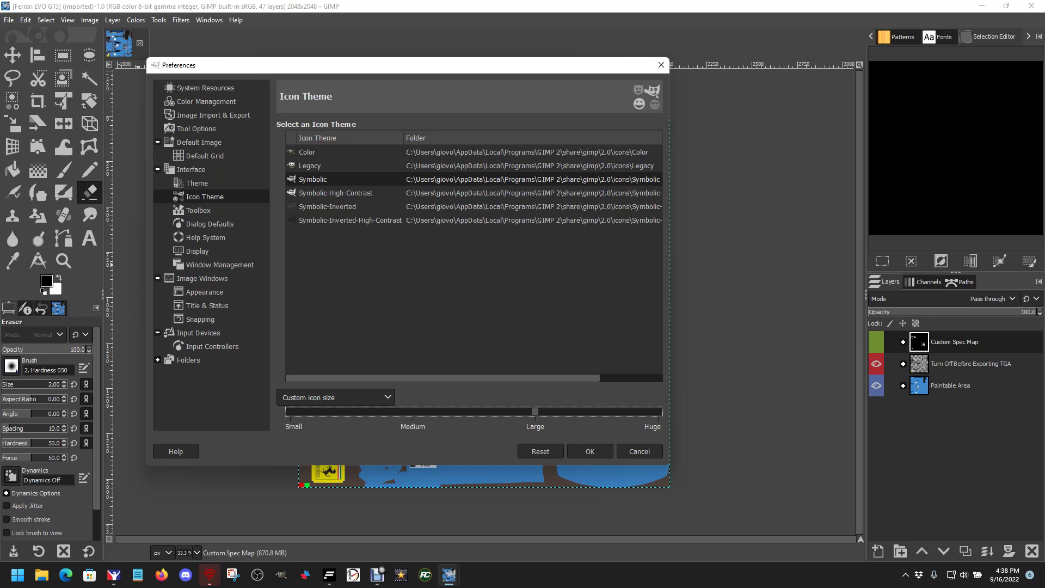
pyautogui.press('Left')
pyautogui.press('Left')
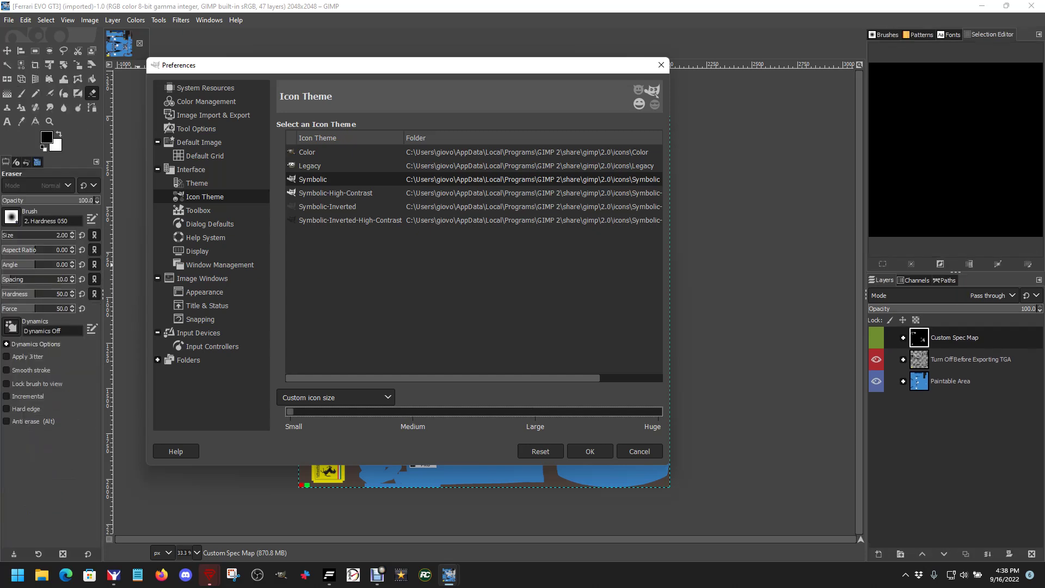
pyautogui.press('Right')
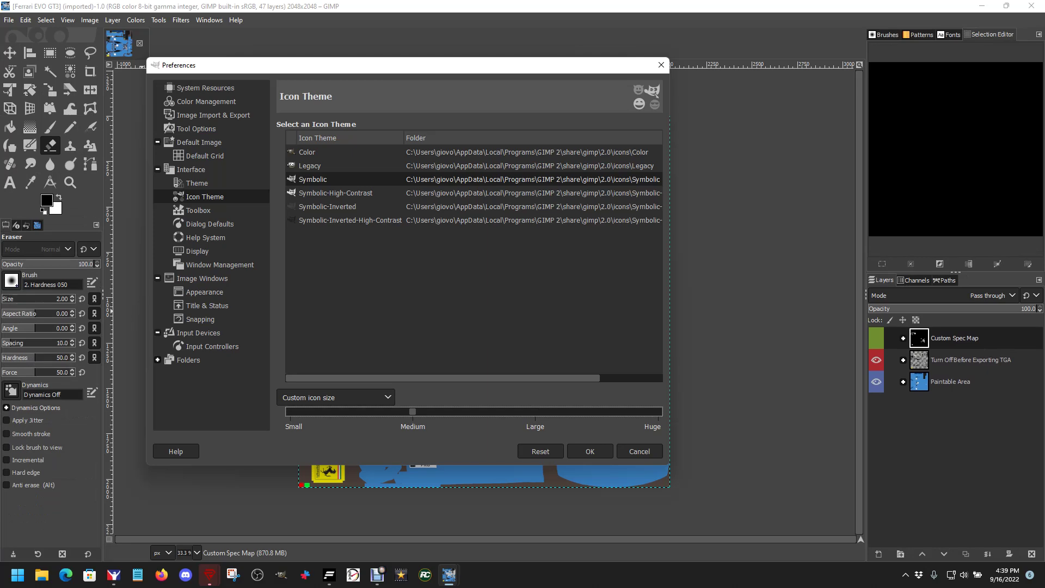
pyautogui.click(196, 129)
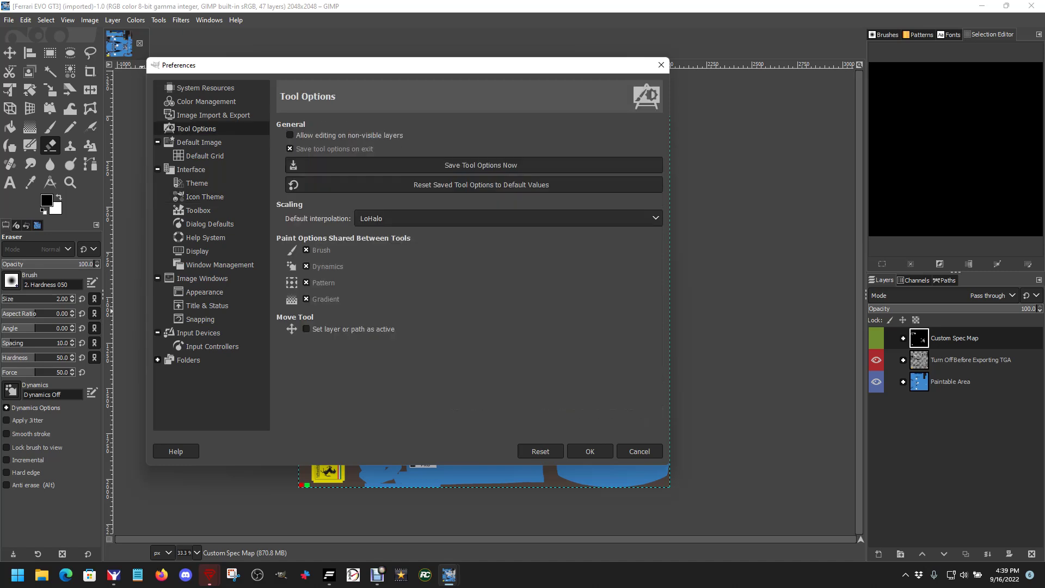
pyautogui.click(204, 197)
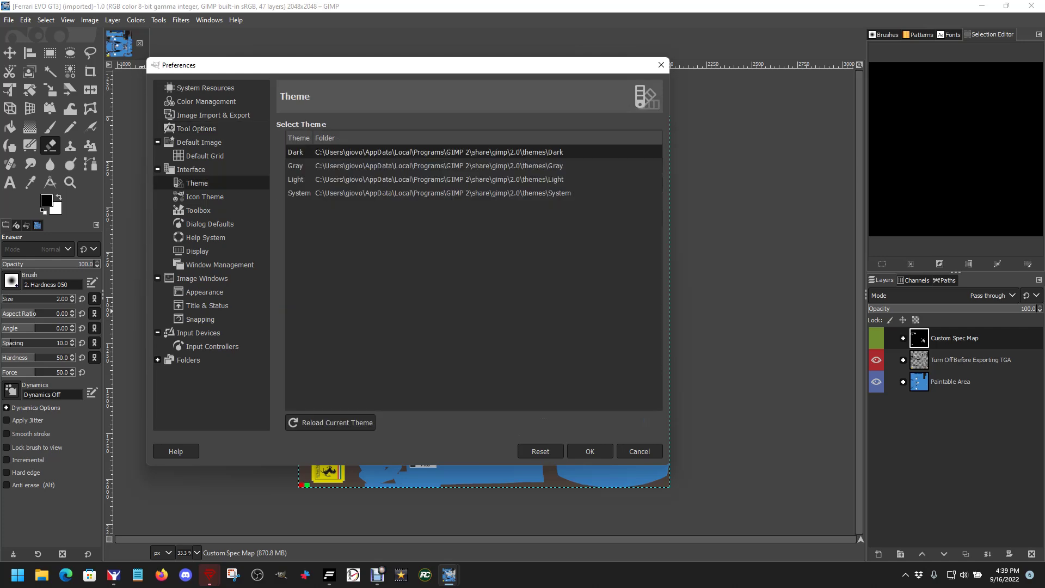
pyautogui.click(198, 210)
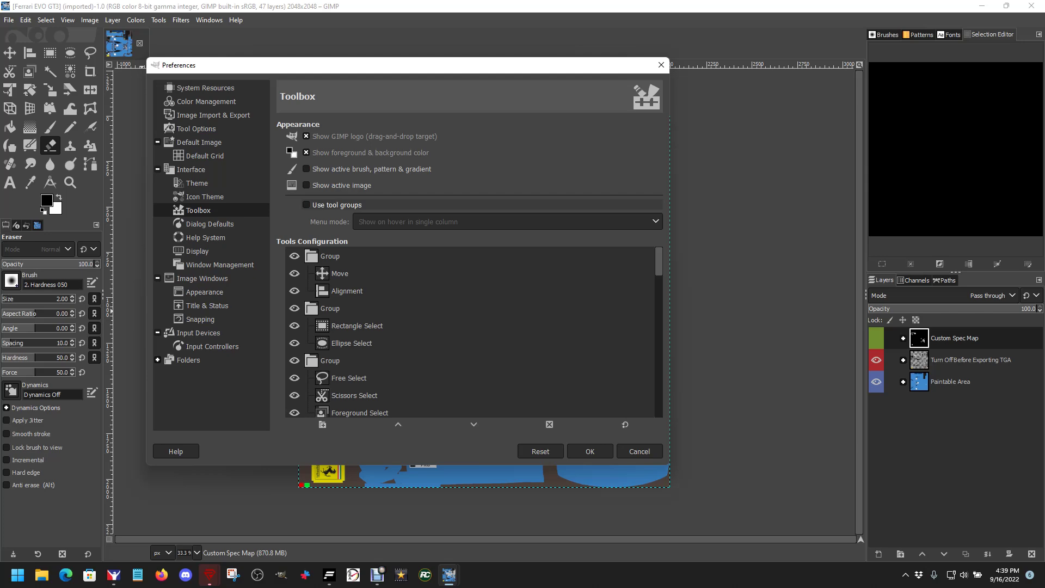
pyautogui.click(306, 205)
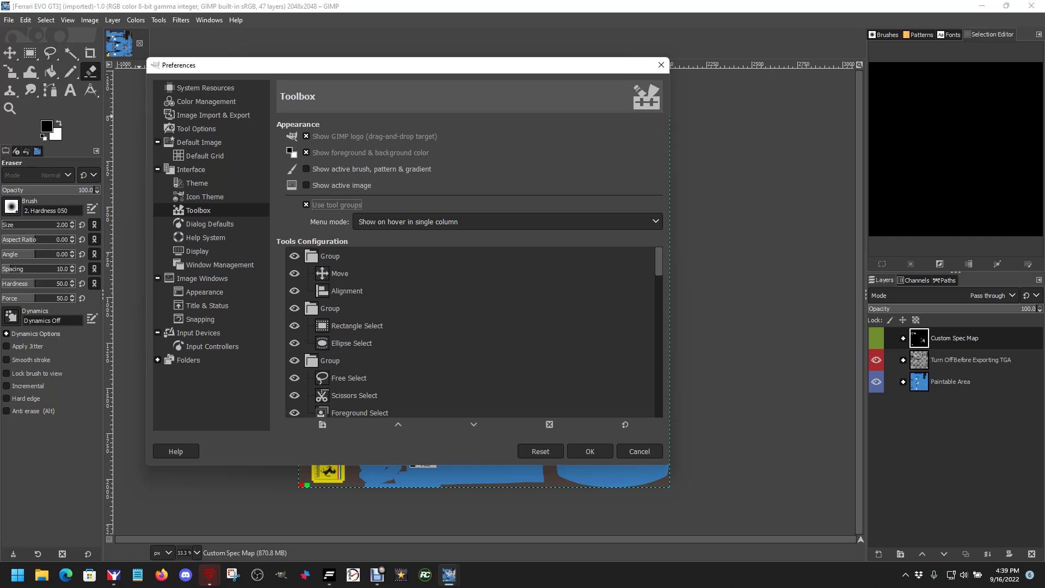
pyautogui.click(307, 205)
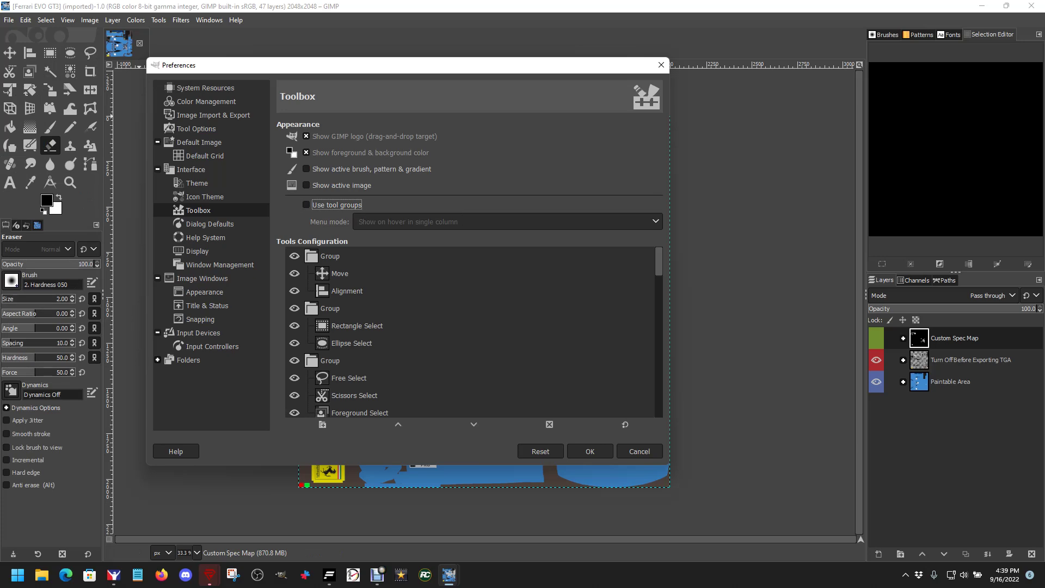
pyautogui.click(205, 197)
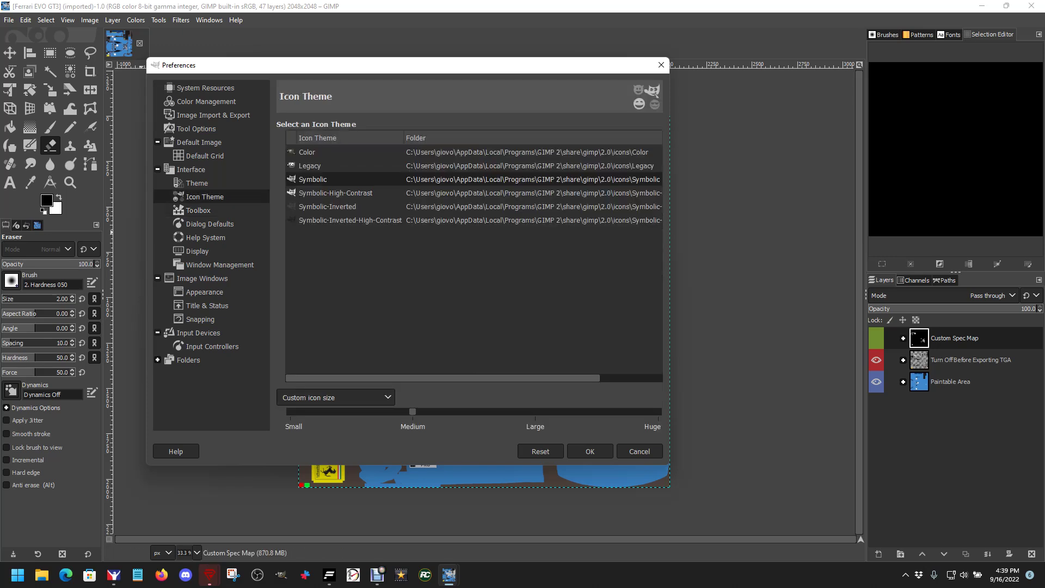
pyautogui.click(590, 452)
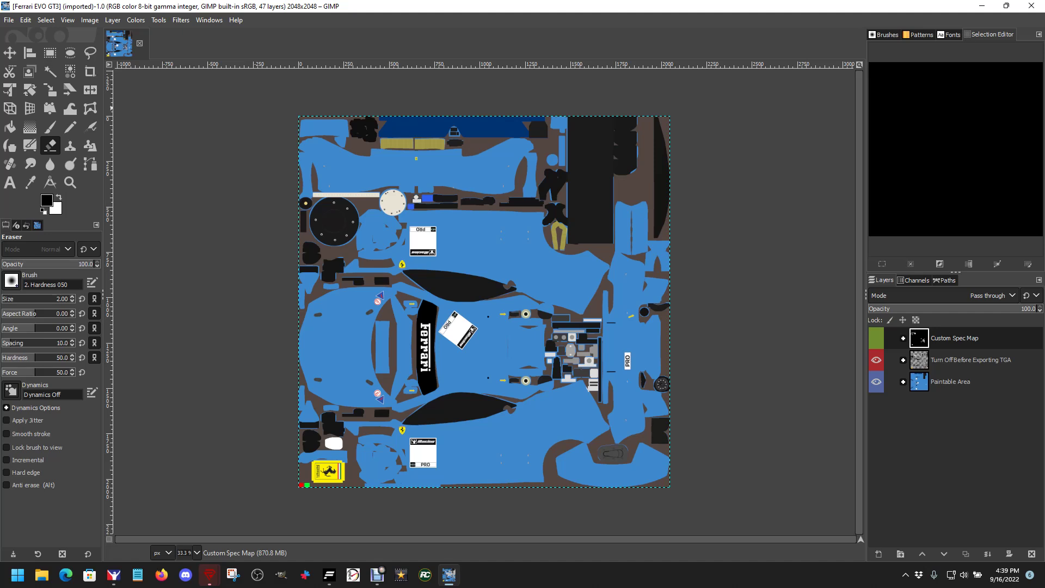
pyautogui.click(46, 19)
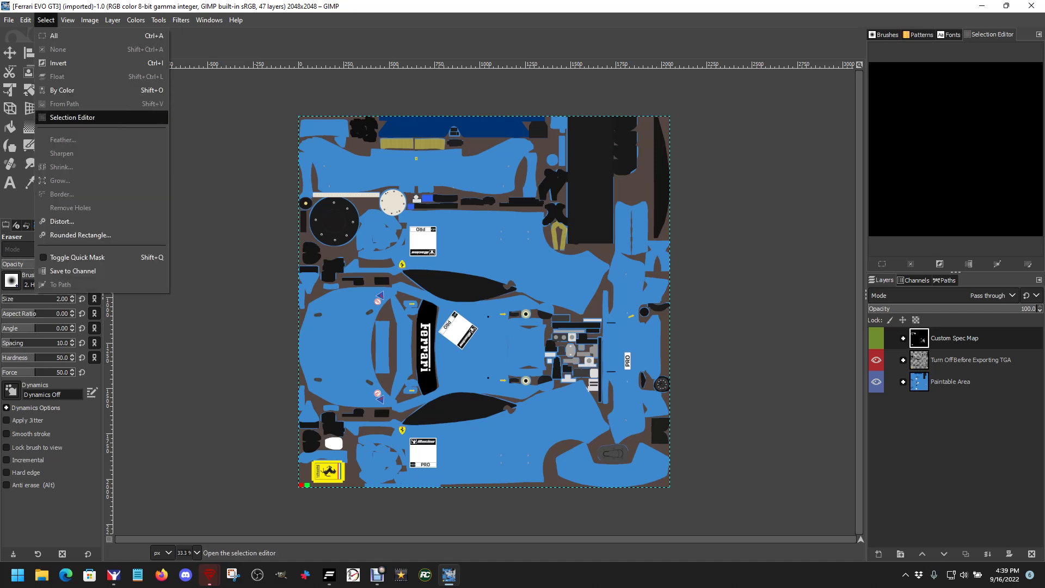
# Open the Selection Editor and expand Paintable Area, moving Base up and back to the bottom.
pyautogui.click(71, 117)
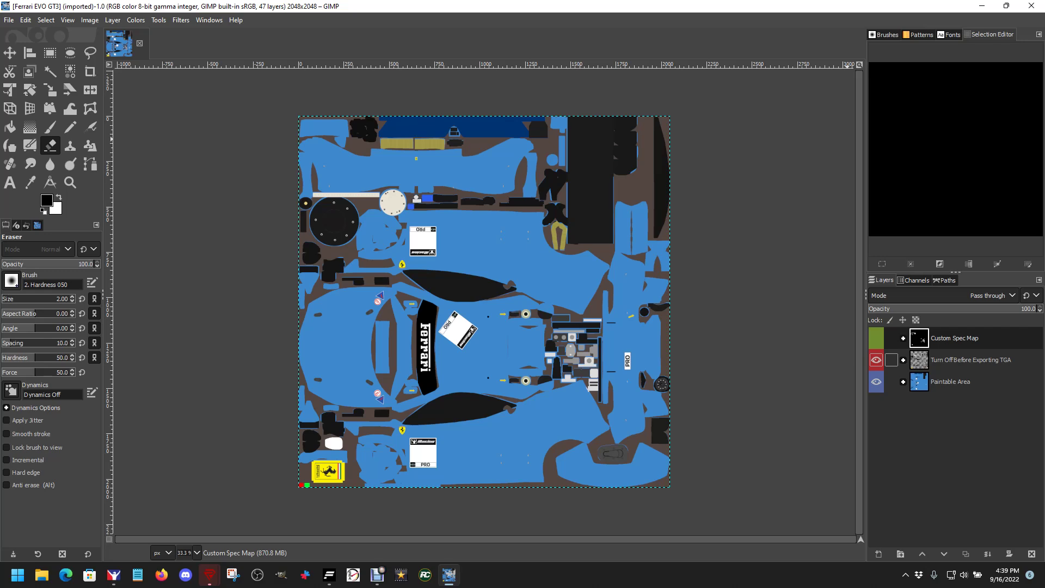
pyautogui.click(903, 381)
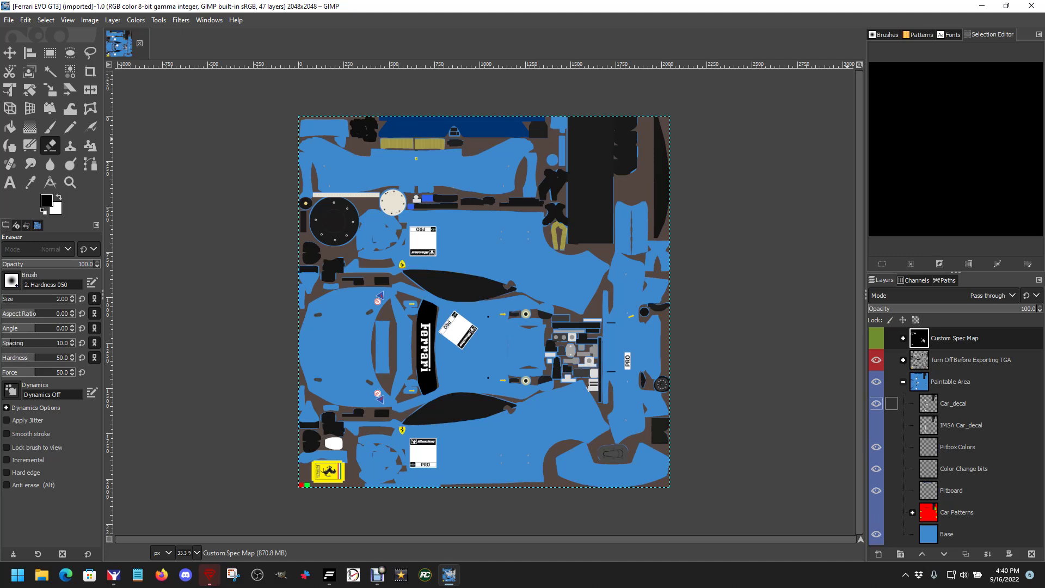
pyautogui.moveTo(936, 534)
pyautogui.mouseDown()
pyautogui.moveTo(950, 506)
pyautogui.moveTo(950, 405)
pyautogui.mouseUp()
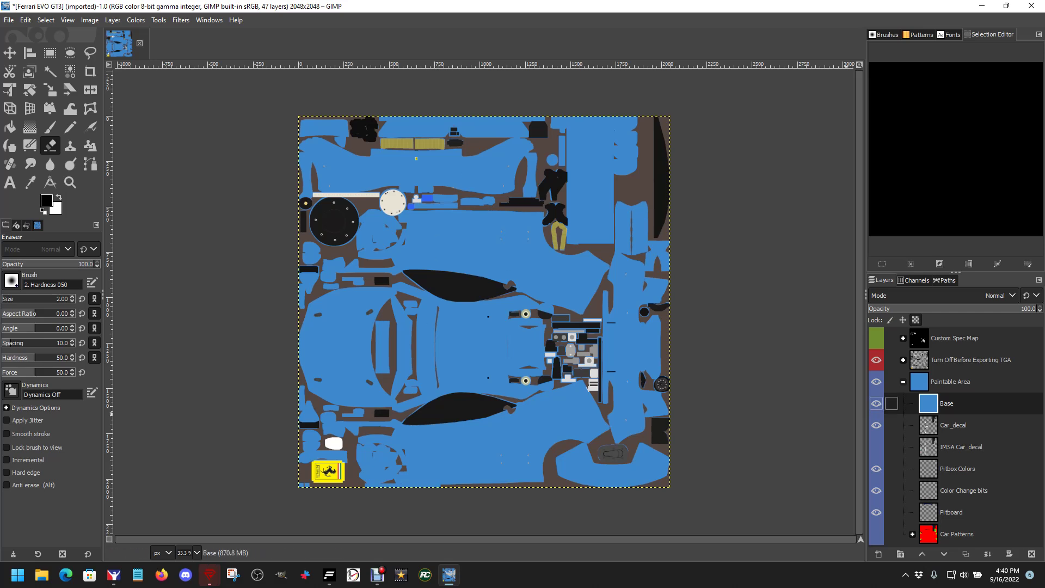
pyautogui.moveTo(928, 402)
pyautogui.mouseDown()
pyautogui.moveTo(952, 484)
pyautogui.moveTo(952, 555)
pyautogui.moveTo(952, 544)
pyautogui.mouseUp()
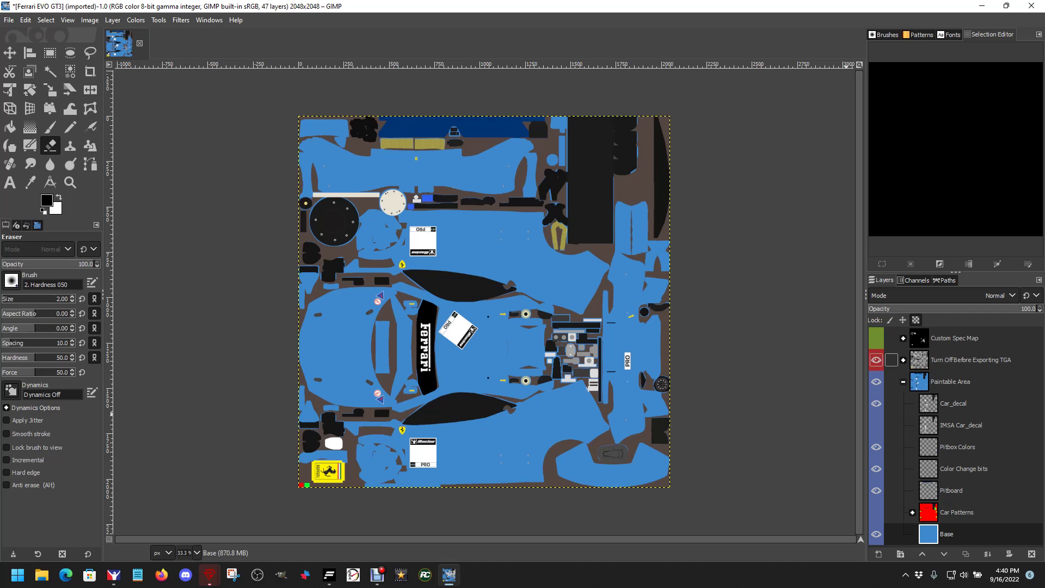
# Inspect the Turn Off Before Exporting TGA and Custom Spec Map groups by expanding and collapsing them.
pyautogui.click(902, 359)
pyautogui.click(903, 359)
pyautogui.click(902, 338)
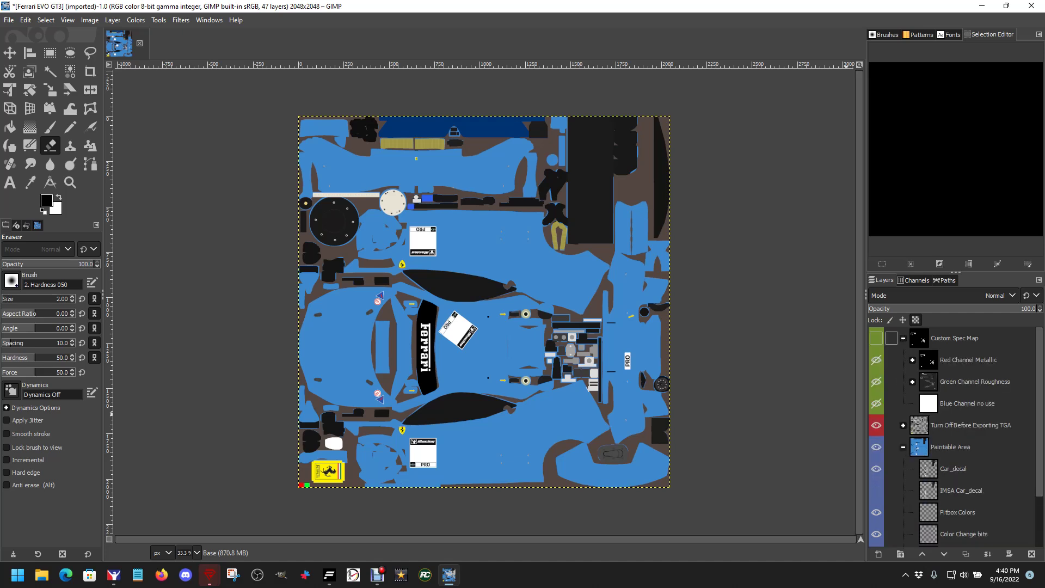
pyautogui.click(903, 338)
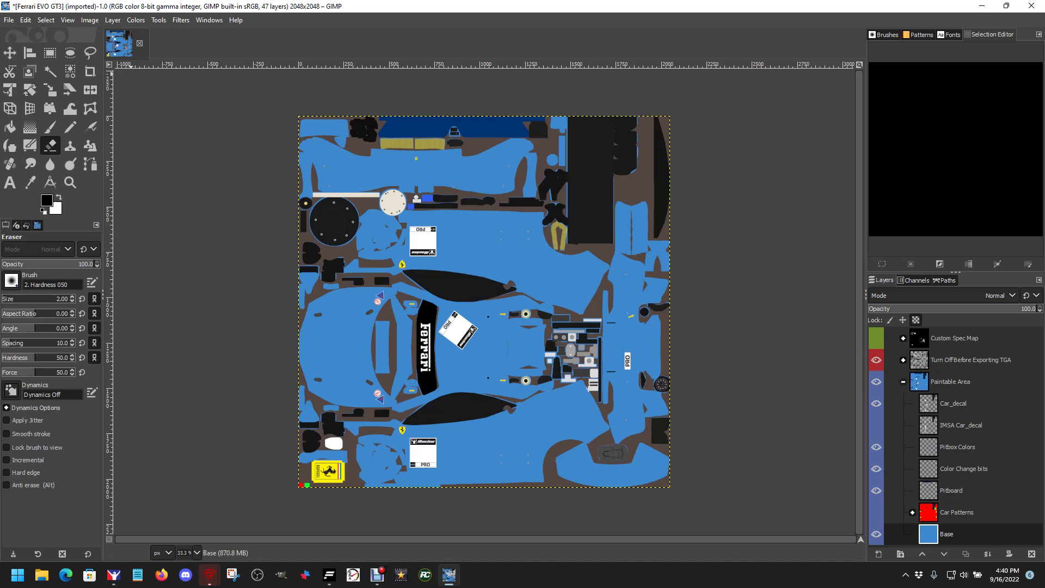
pyautogui.click(67, 20)
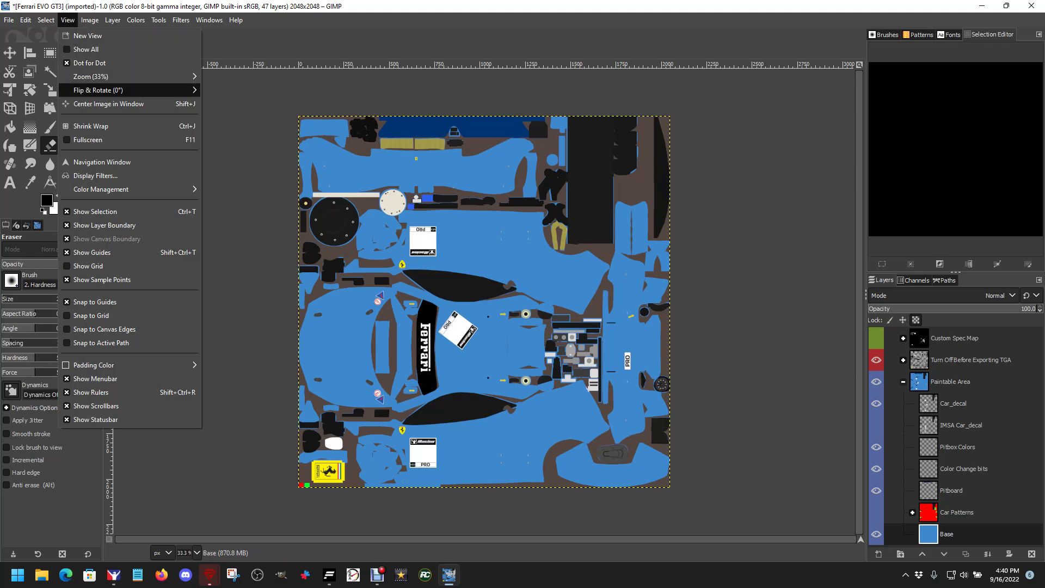
pyautogui.moveTo(92, 76)
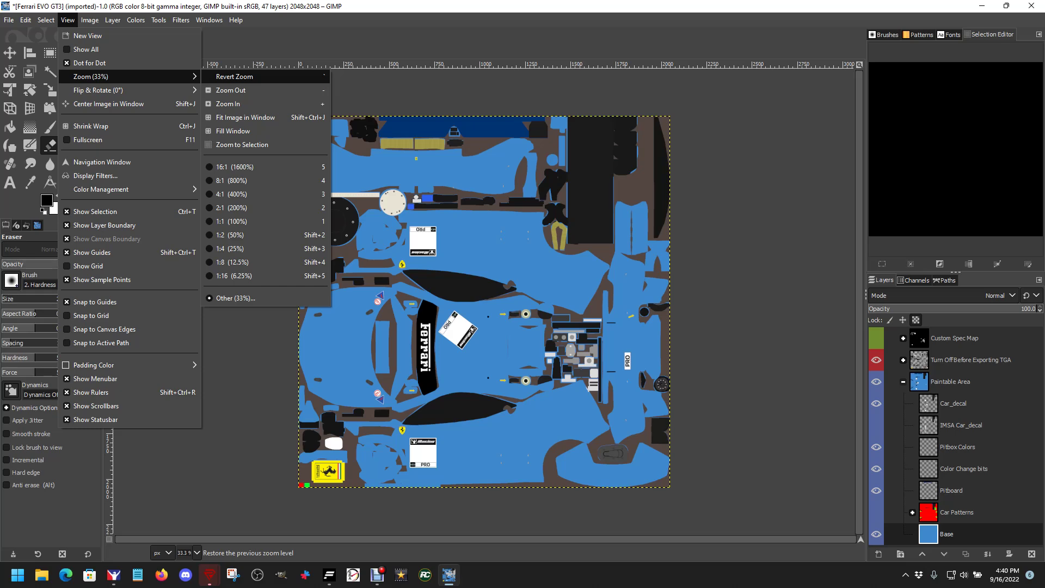
pyautogui.click(242, 117)
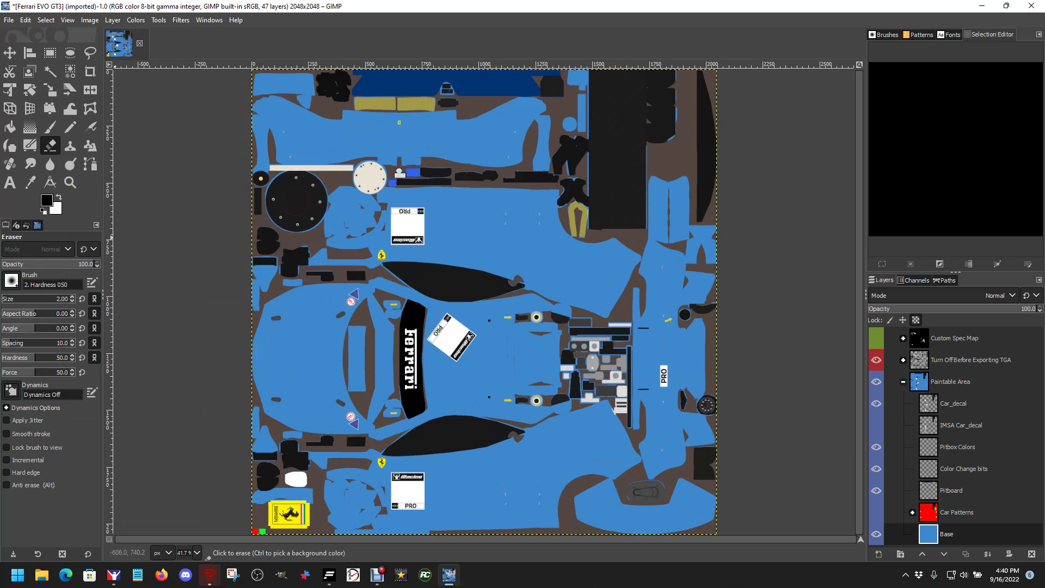
pyautogui.moveTo(103, 237)
pyautogui.mouseDown()
pyautogui.moveTo(120, 238)
pyautogui.moveTo(106, 238)
pyautogui.mouseUp()
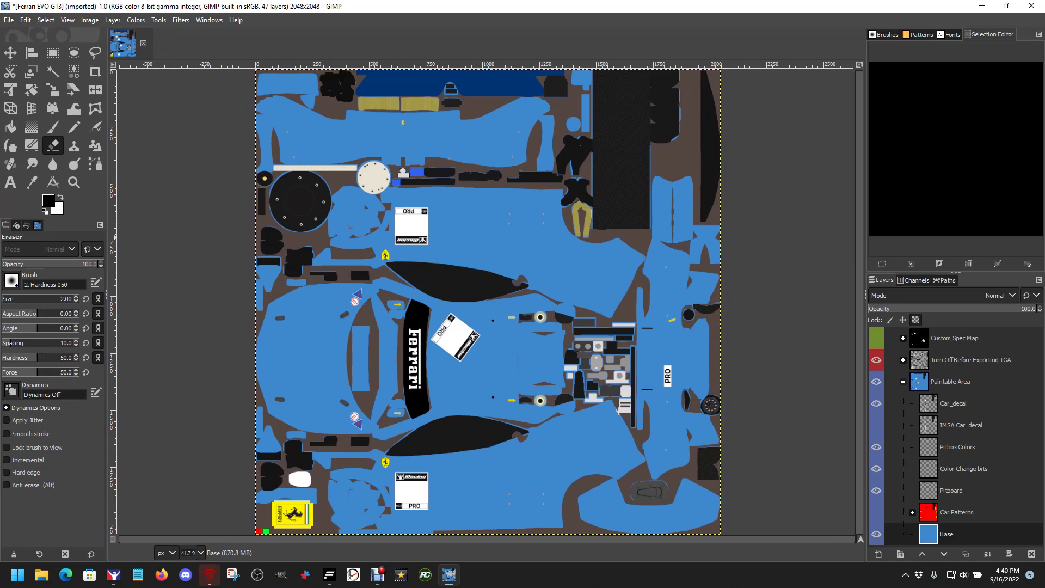
pyautogui.click(10, 127)
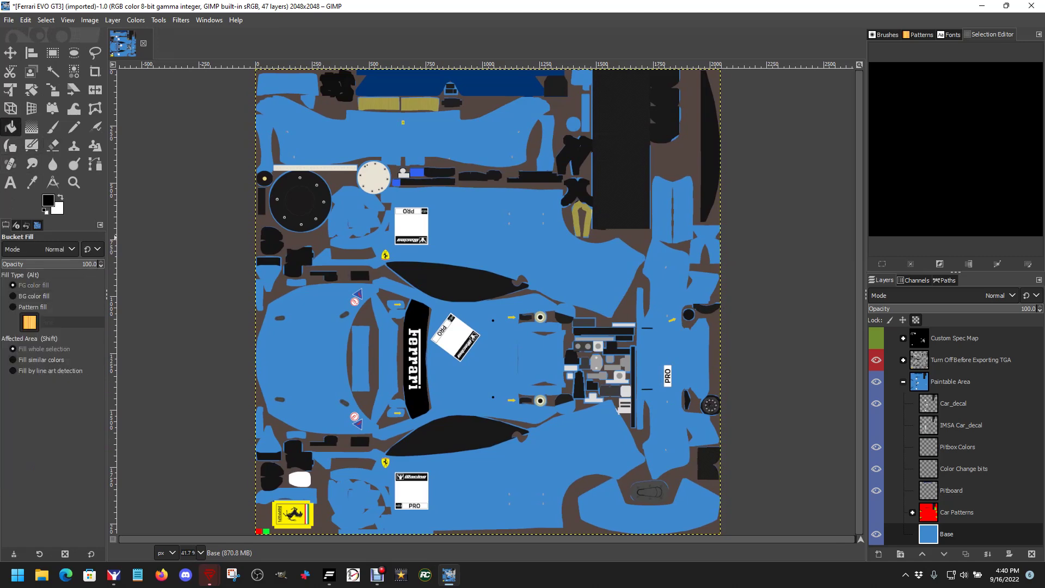
pyautogui.click(53, 127)
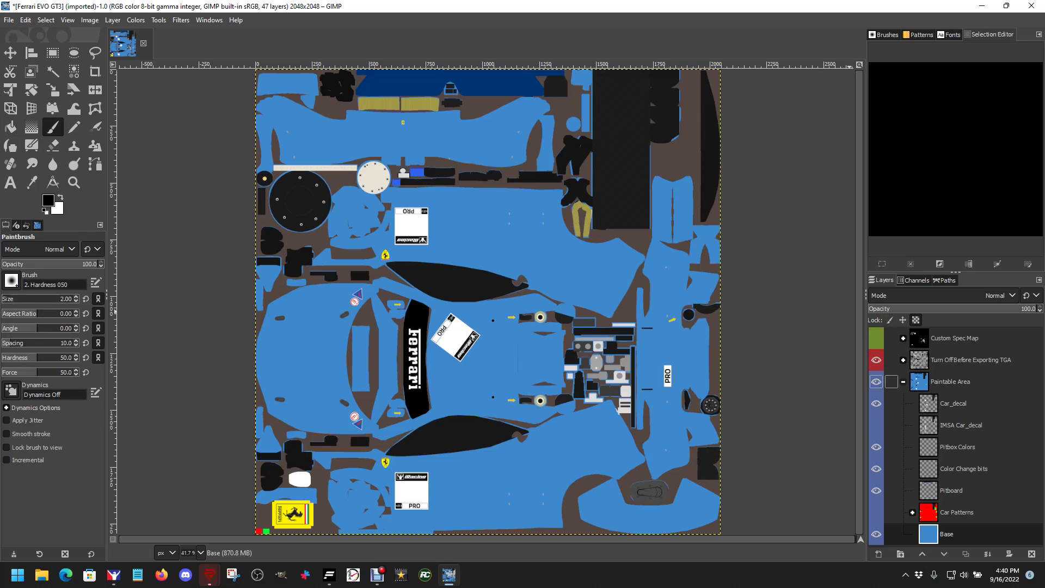
pyautogui.click(950, 381)
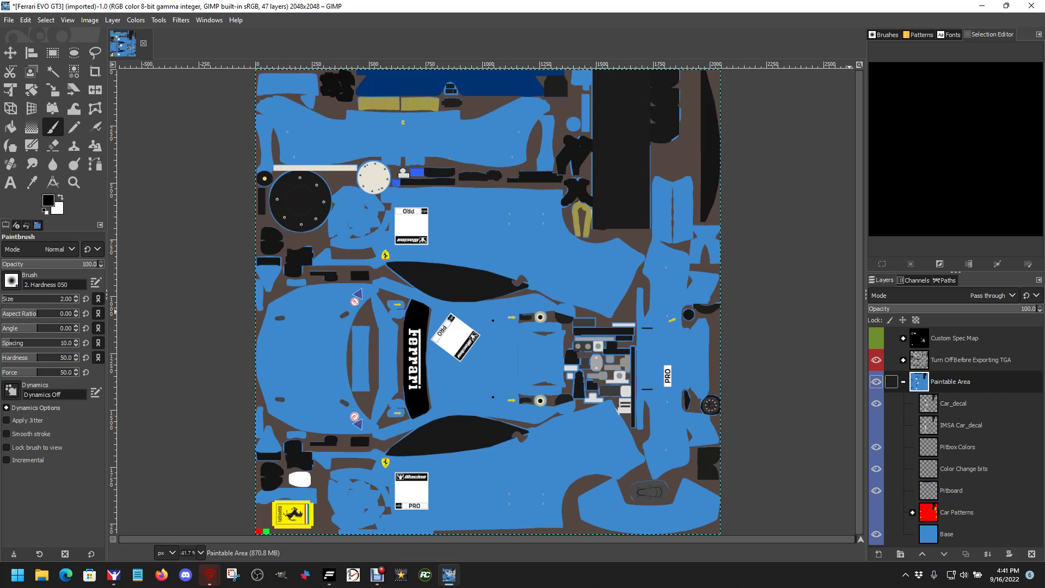
pyautogui.click(876, 381)
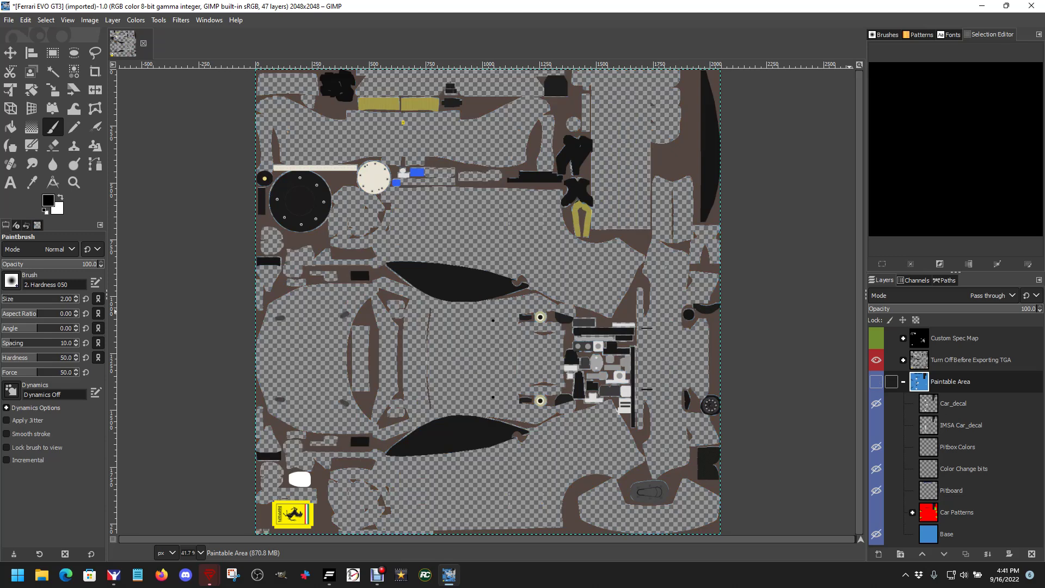
pyautogui.click(876, 381)
pyautogui.click(876, 381)
pyautogui.click(876, 381)
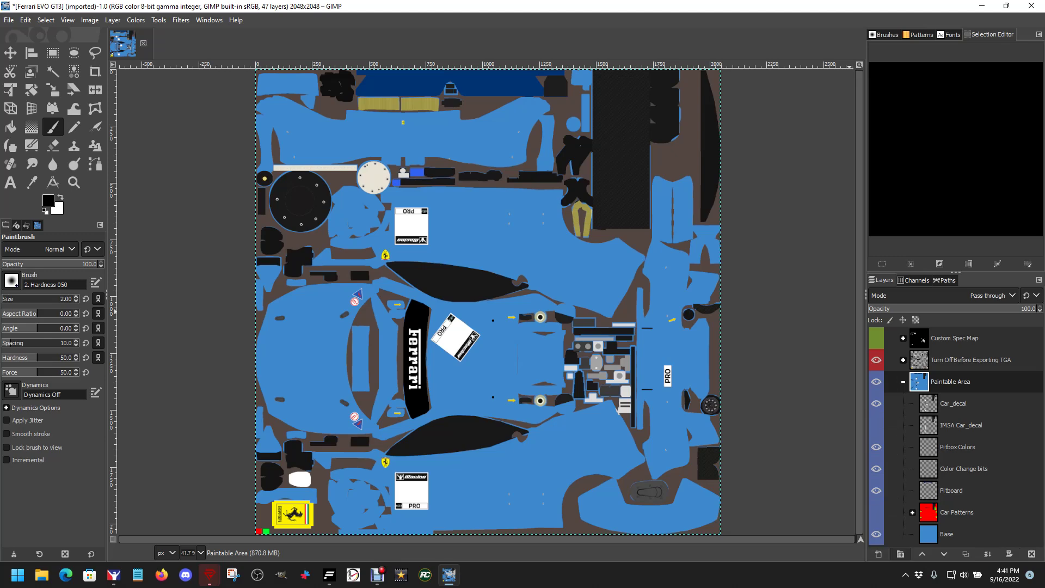
# Create a new layer group inside Paintable Area named PreMade.
pyautogui.click(900, 553)
pyautogui.doubleClick(956, 403)
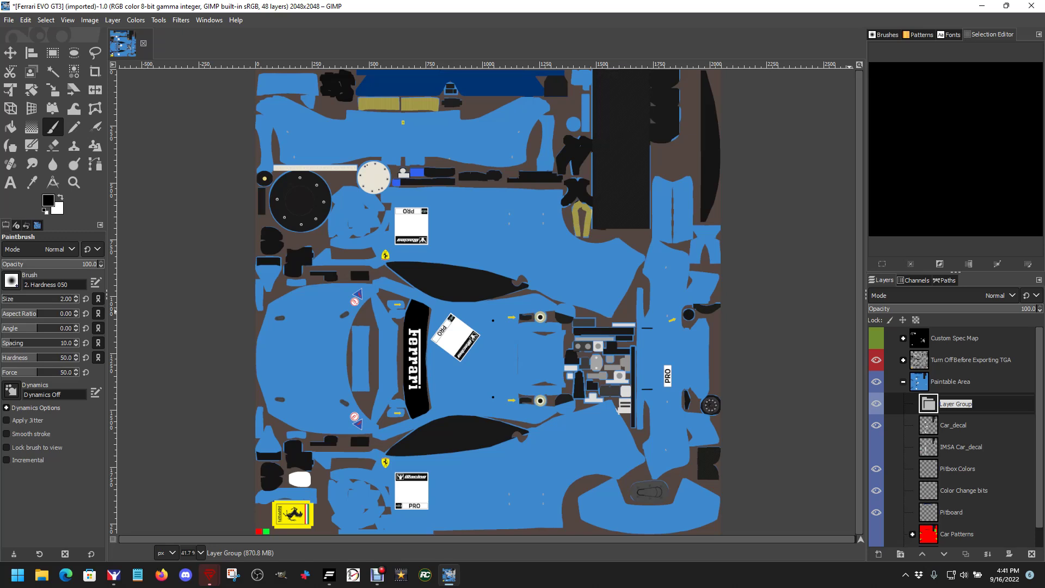
pyautogui.write('PreMade')
pyautogui.press('Return')
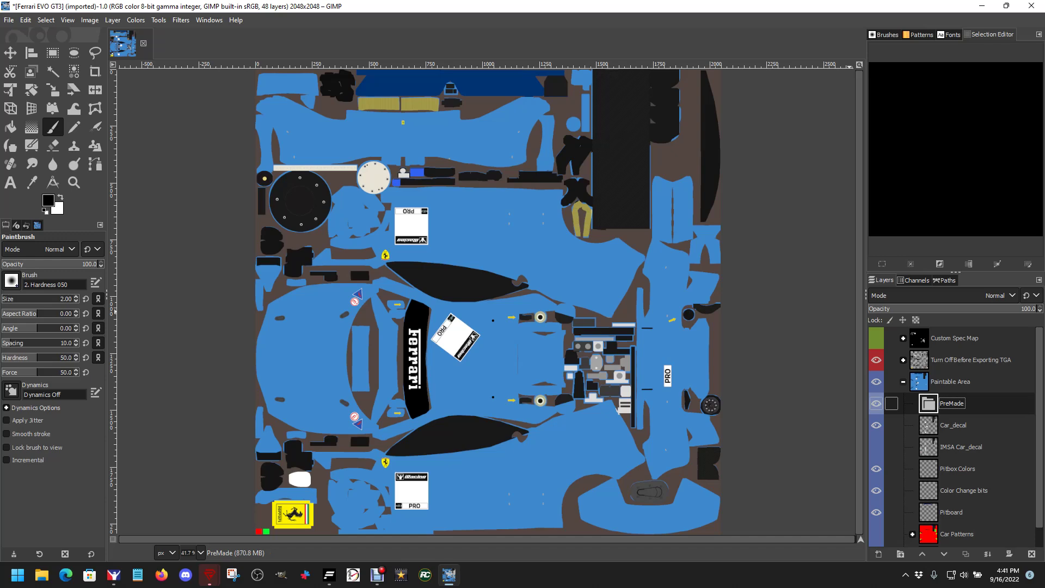
# Move Car_decal, Pitbox Colors, Pitboard and Car_Mandatory layers into the PreMade group.
pyautogui.moveTo(952, 425); pyautogui.dragTo(952, 407)
pyautogui.moveTo(957, 469); pyautogui.dragTo(951, 510)
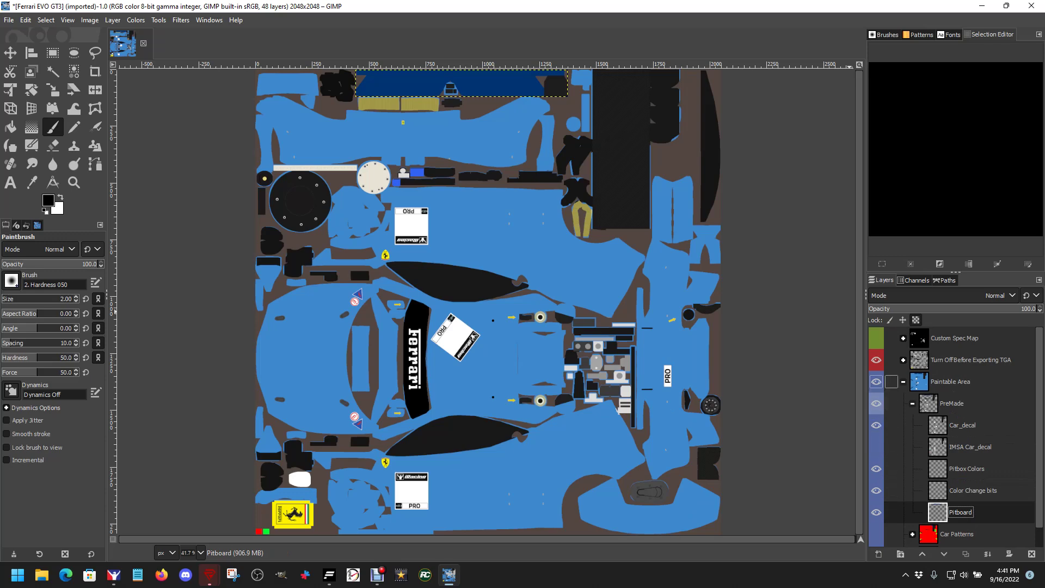
pyautogui.click(902, 360)
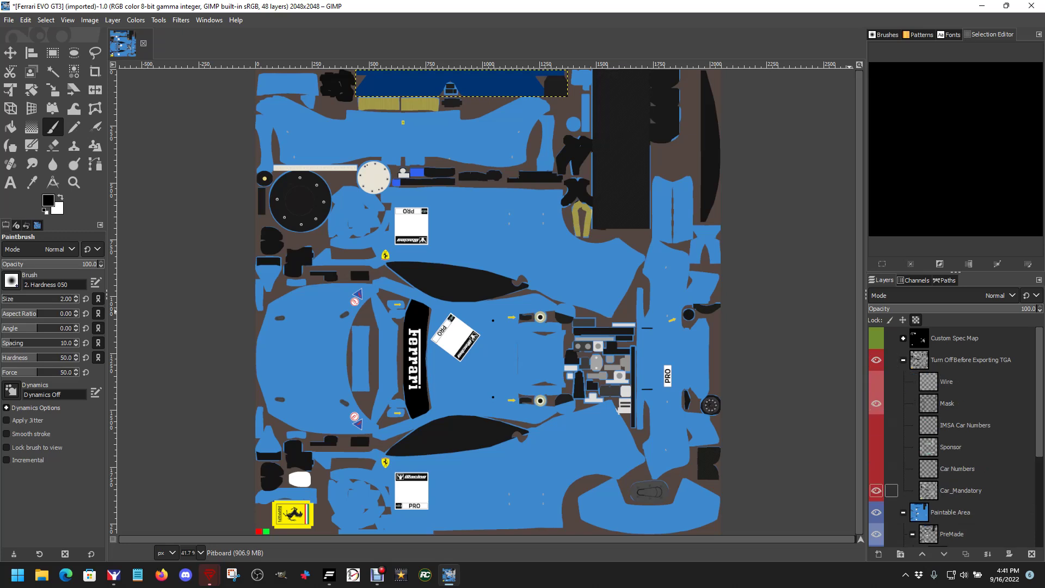
pyautogui.click(961, 491)
pyautogui.moveTo(960, 491); pyautogui.dragTo(953, 512)
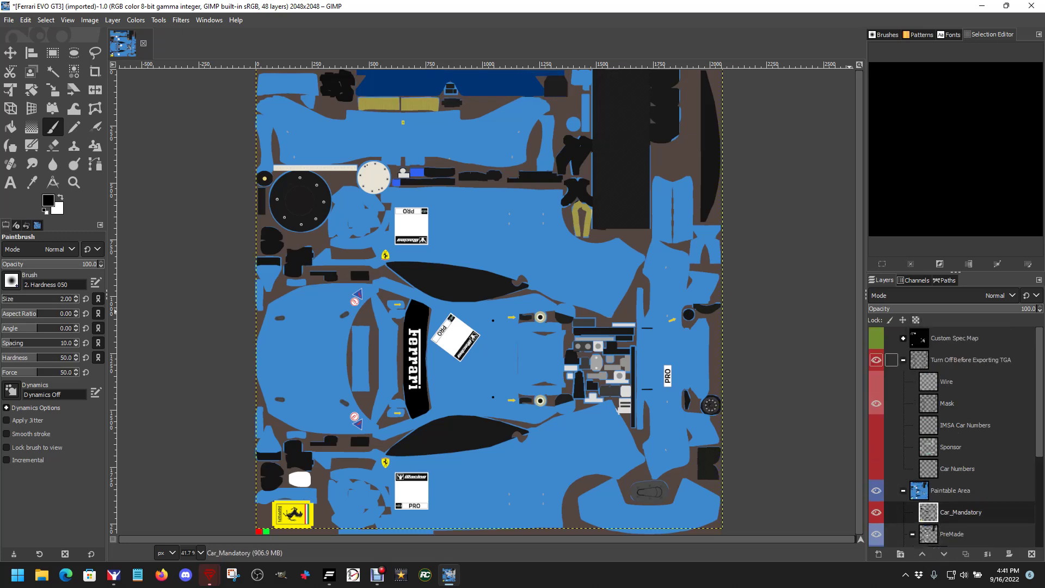
pyautogui.click(903, 359)
pyautogui.scroll(-1, 903, 365)
pyautogui.moveTo(893, 374)
pyautogui.mouseDown()
pyautogui.moveTo(933, 427)
pyautogui.moveTo(930, 414)
pyautogui.mouseUp()
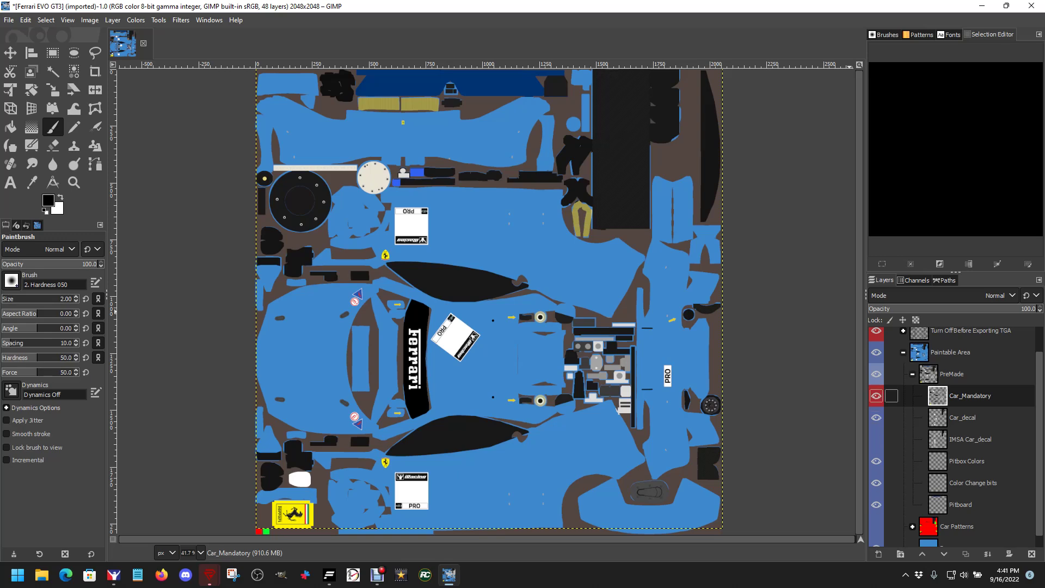
pyautogui.click(912, 374)
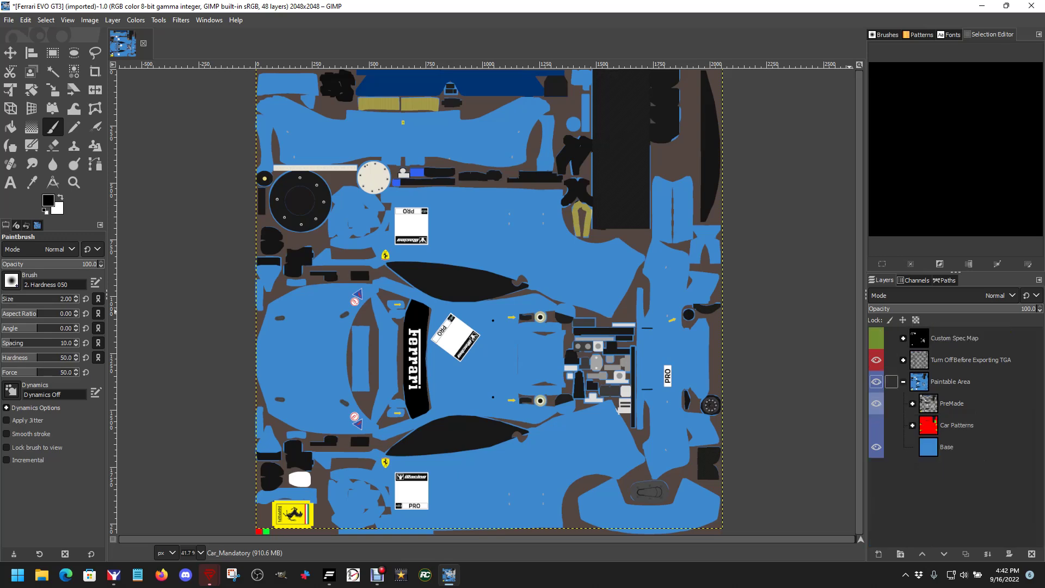
# Toggle Paintable Area and PreMade visibility to compare, leaving PreMade hidden.
pyautogui.click(876, 381)
pyautogui.click(876, 382)
pyautogui.click(877, 403)
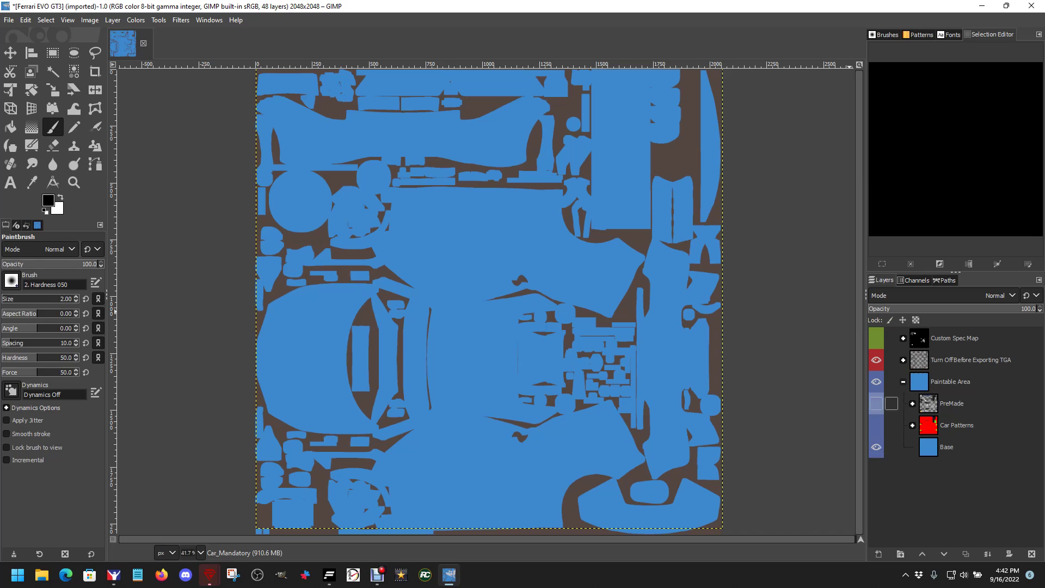
pyautogui.click(876, 403)
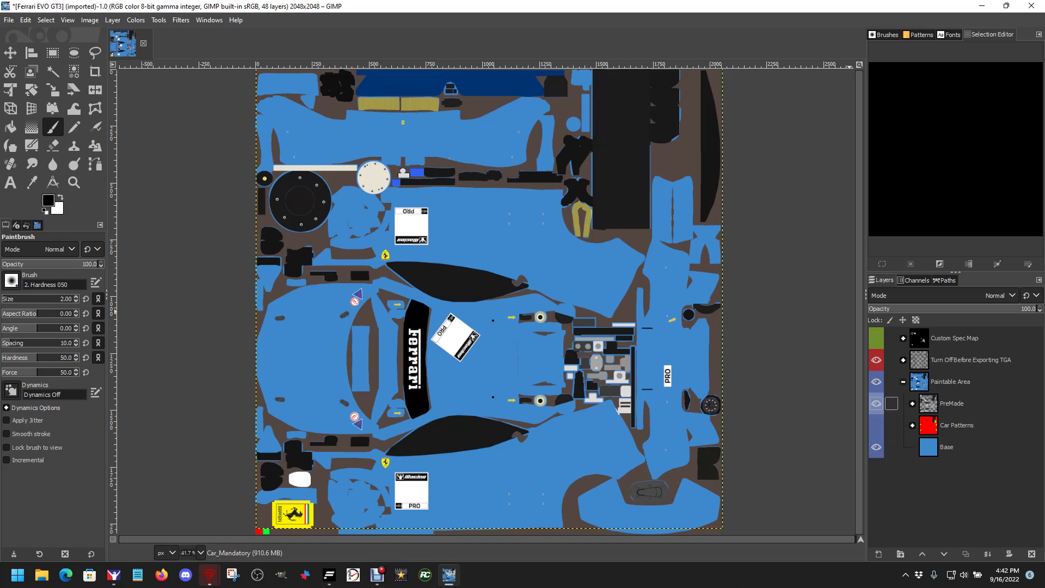
pyautogui.click(876, 403)
# Expand and show the Car Patterns group, hiding car_pattern_000 to preview car_pattern_001.
pyautogui.click(956, 425)
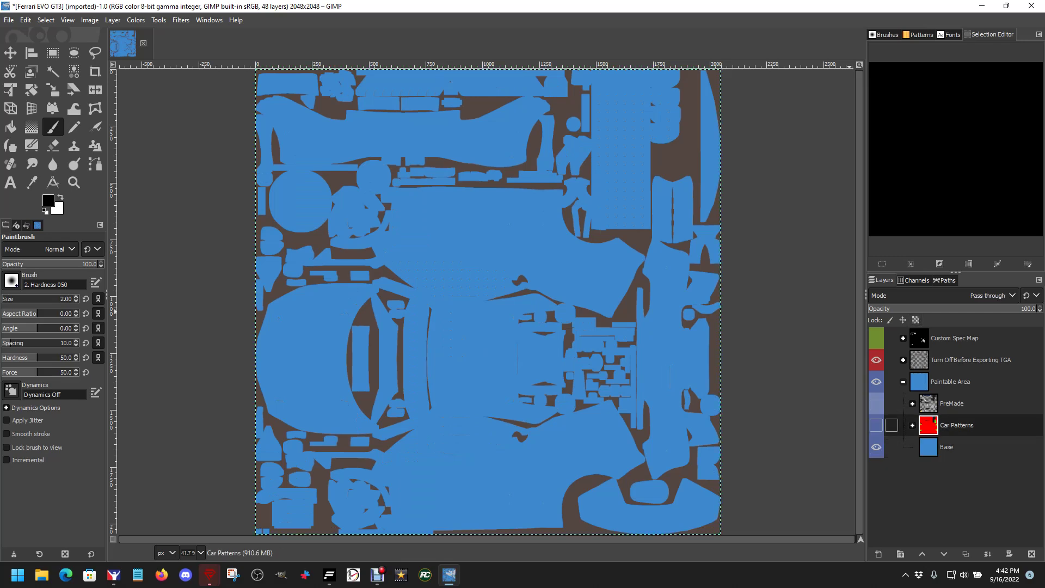
pyautogui.click(912, 425)
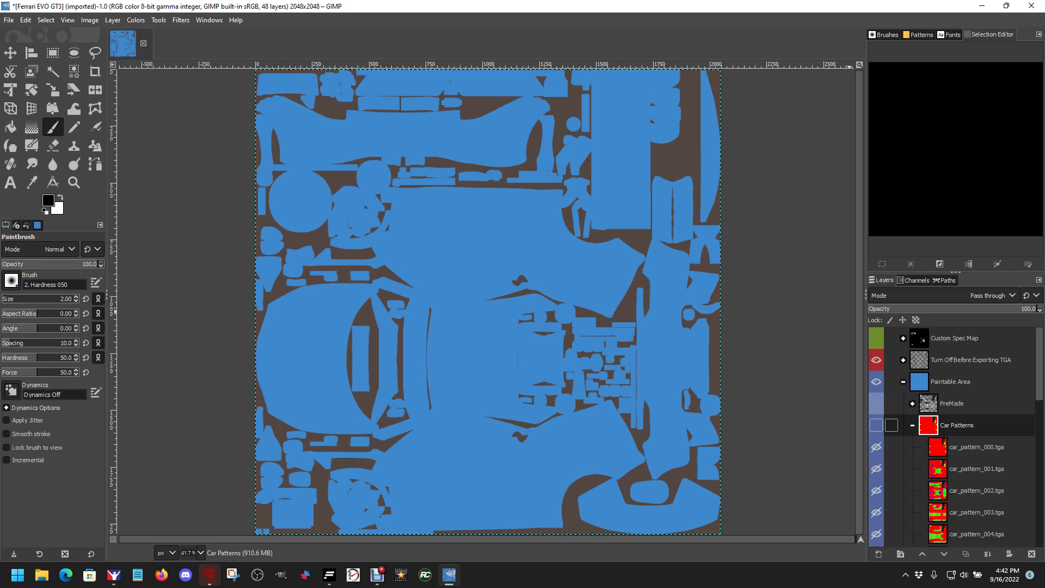
pyautogui.click(875, 425)
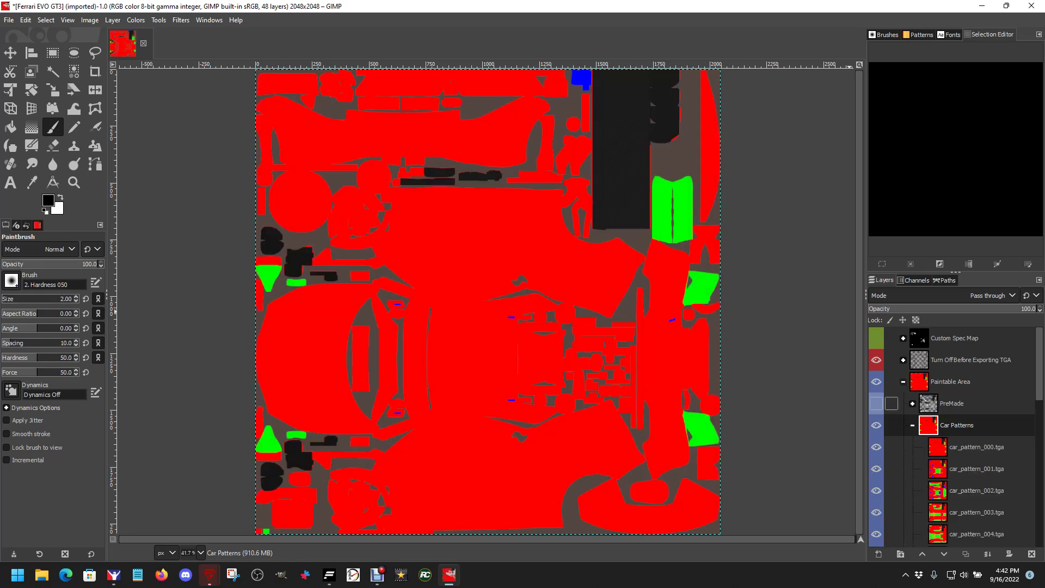
pyautogui.scroll(-2, 953, 435)
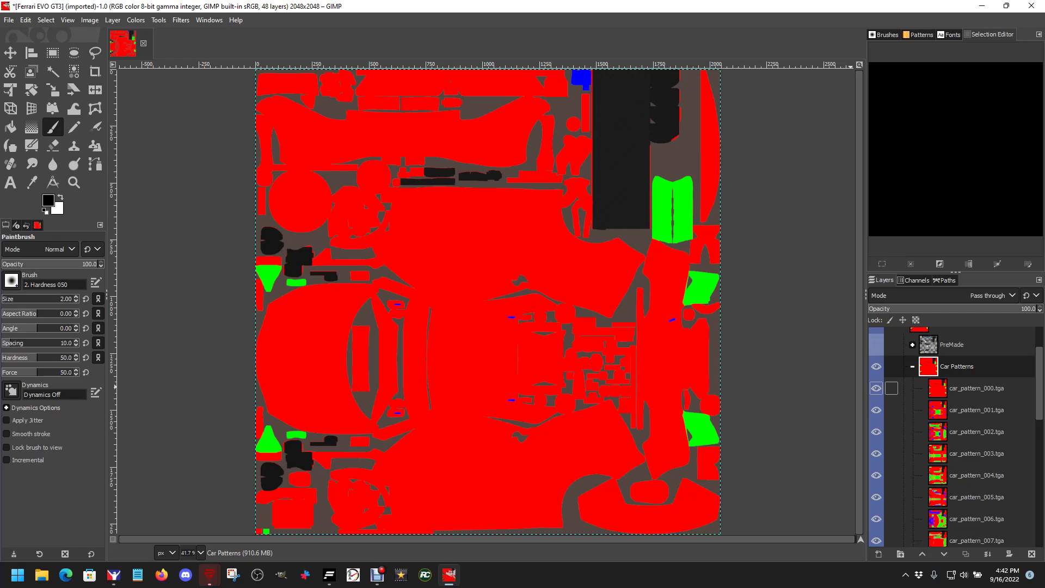
pyautogui.click(876, 388)
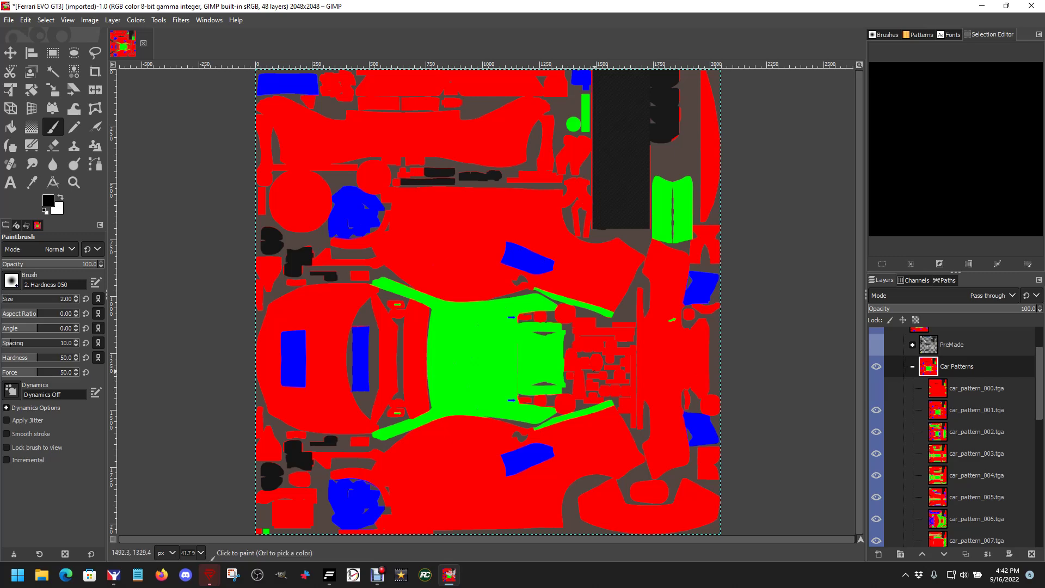
# Switch to Bucket Fill and open, then cancel, the foreground colour dialog.
pyautogui.hotkey('shift', 'b')
pyautogui.click(48, 200)
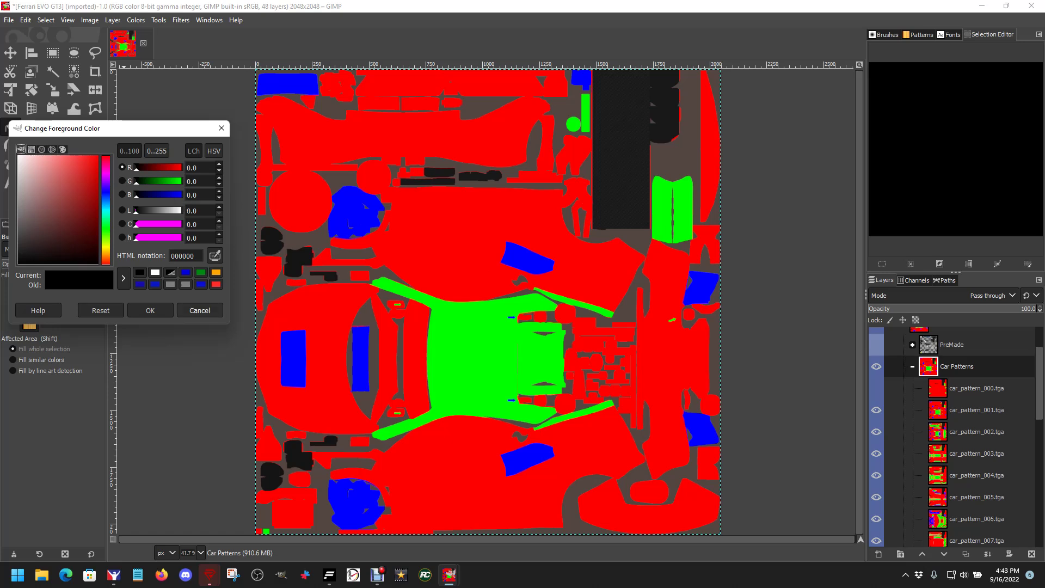
pyautogui.click(200, 311)
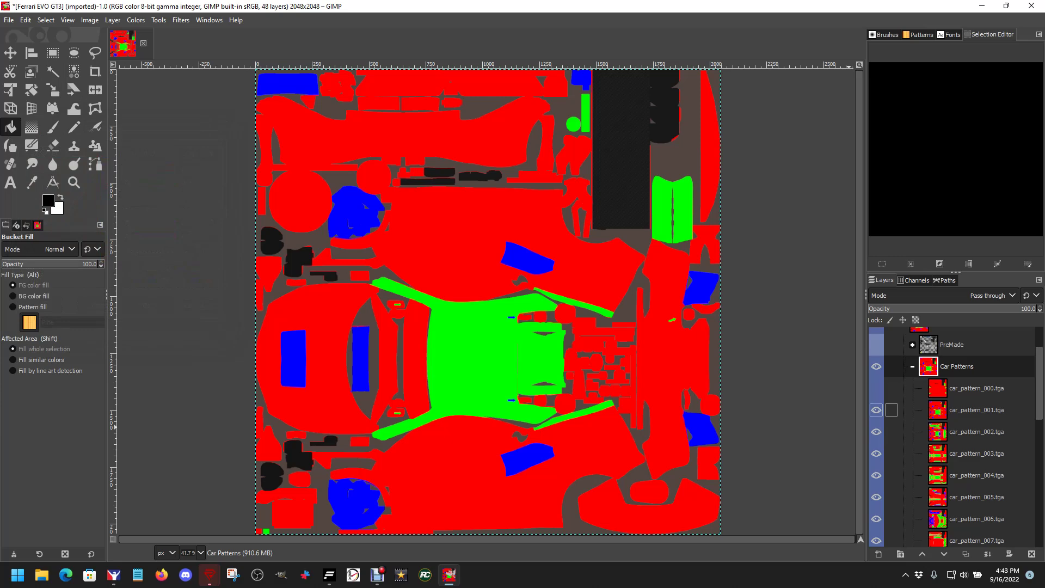
# Hide car_pattern_001 through 010 to preview car_pattern_011, then bring up iRacing's car model view.
pyautogui.click(876, 410)
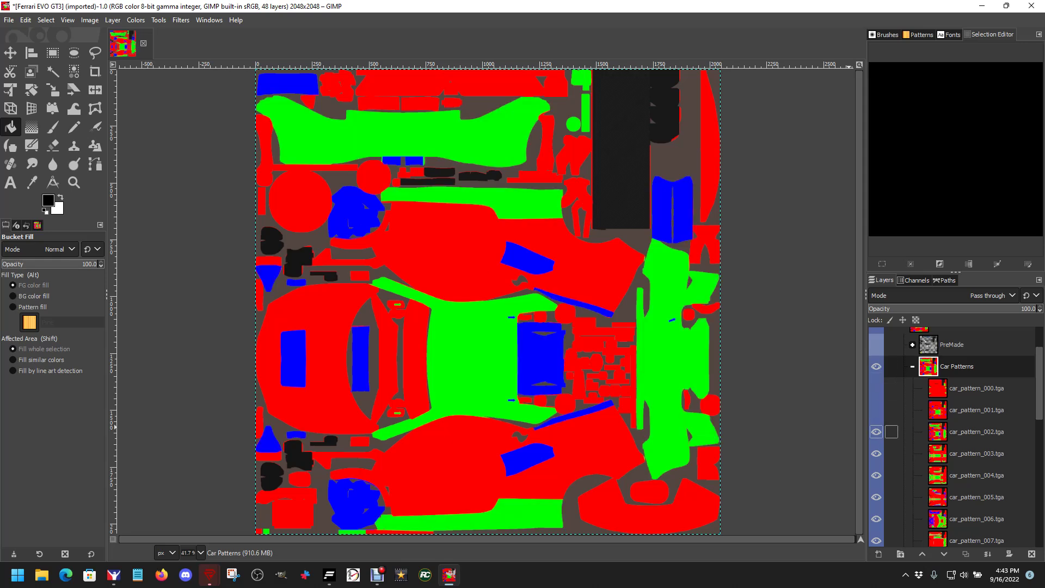
pyautogui.click(876, 432)
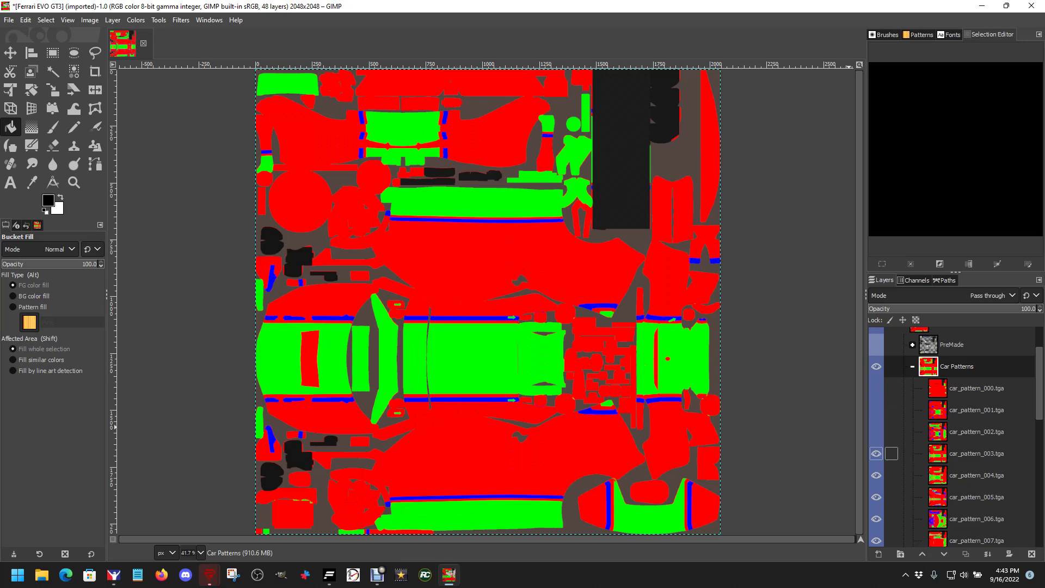
pyautogui.click(876, 454)
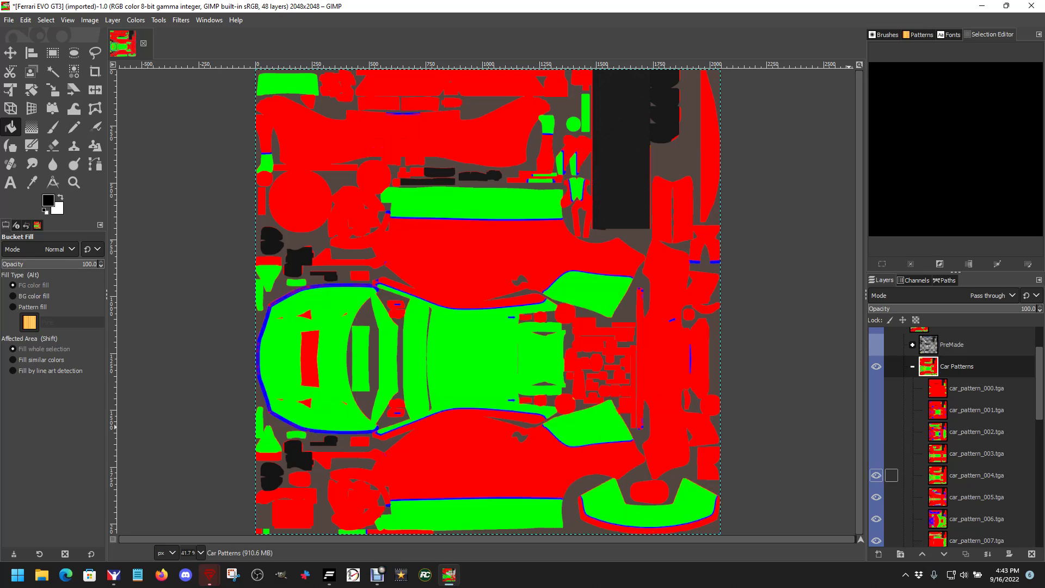
pyautogui.click(876, 475)
pyautogui.scroll(-2, 877, 438)
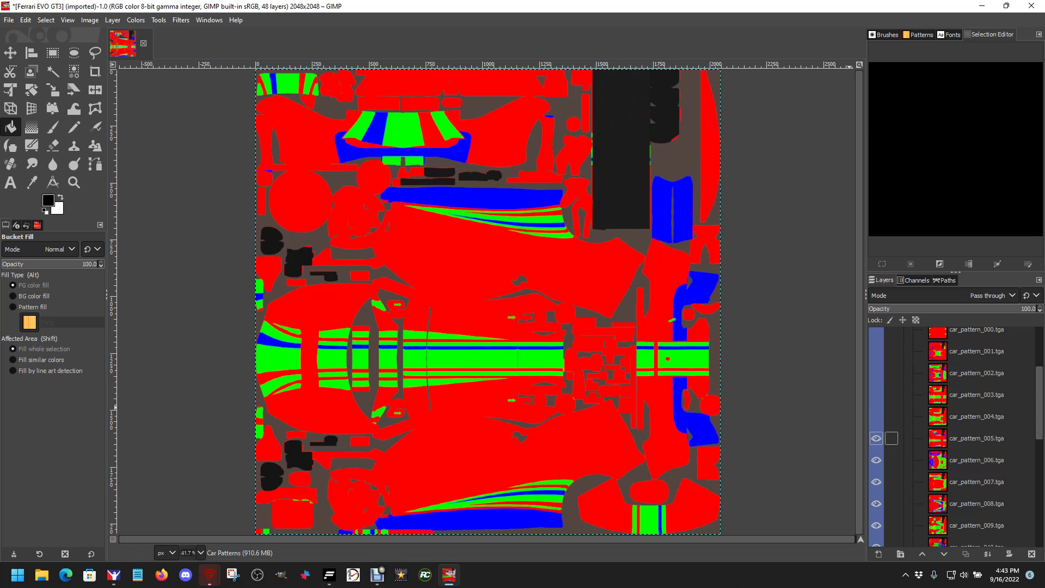
pyautogui.click(877, 438)
pyautogui.scroll(-3, 876, 430)
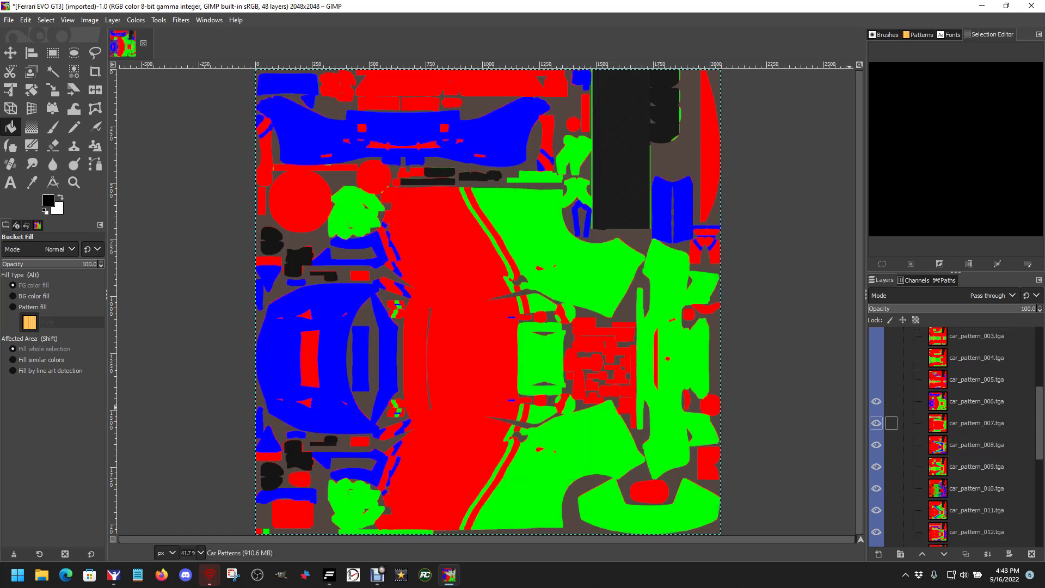
pyautogui.click(877, 401)
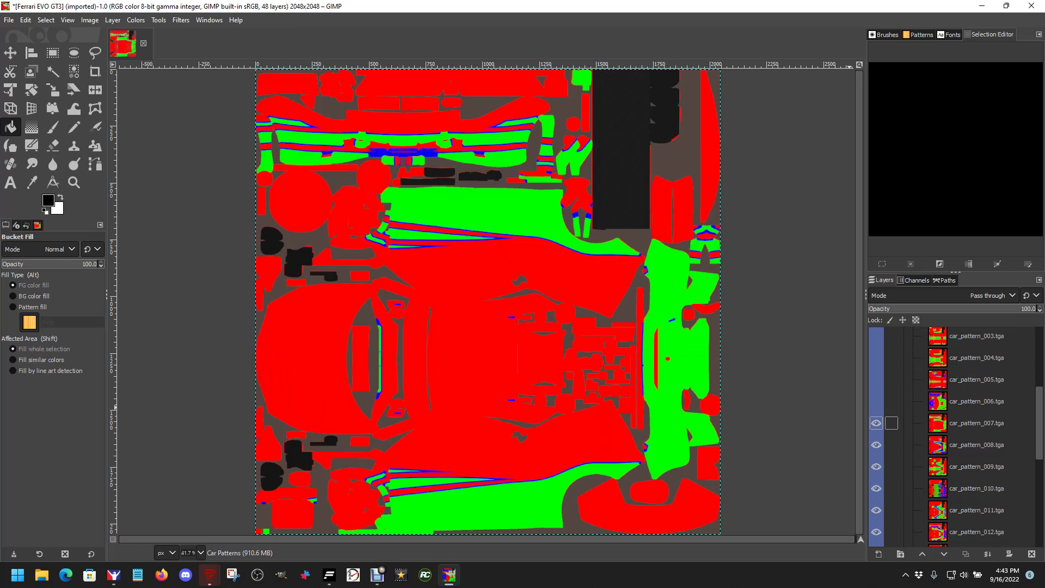
pyautogui.click(876, 423)
pyautogui.scroll(-3, 876, 425)
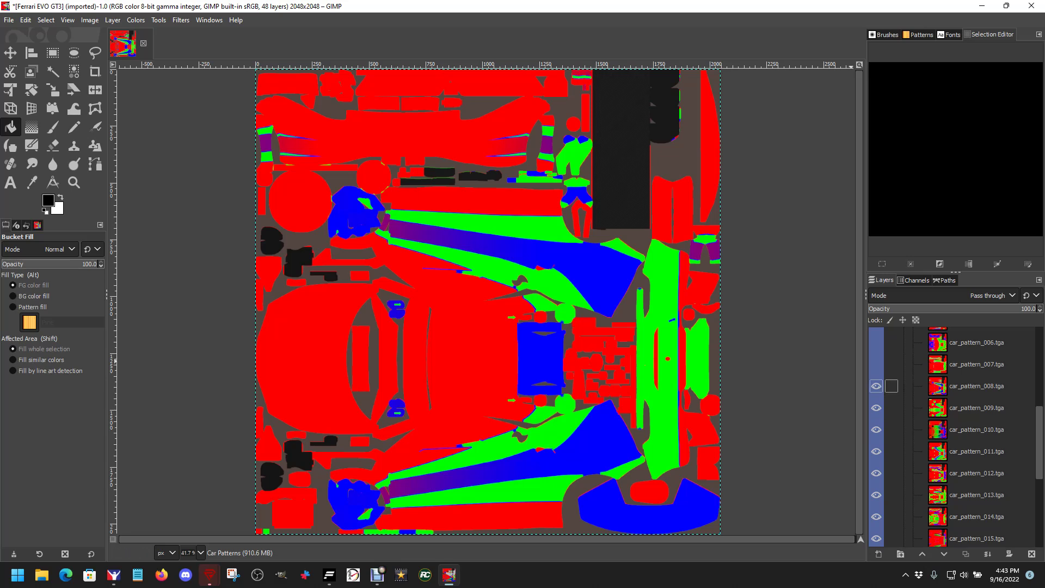
pyautogui.click(876, 386)
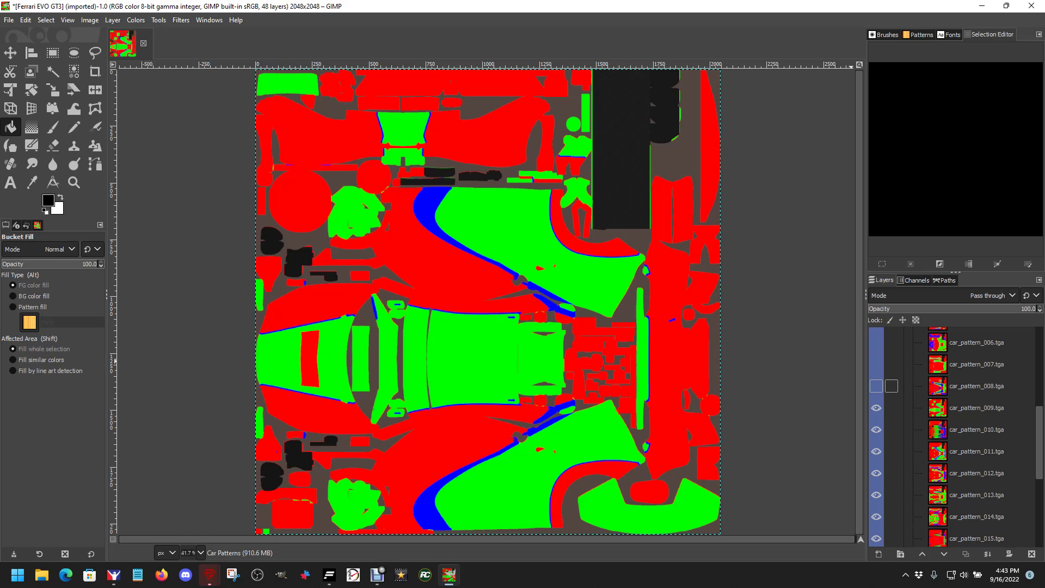
pyautogui.click(876, 408)
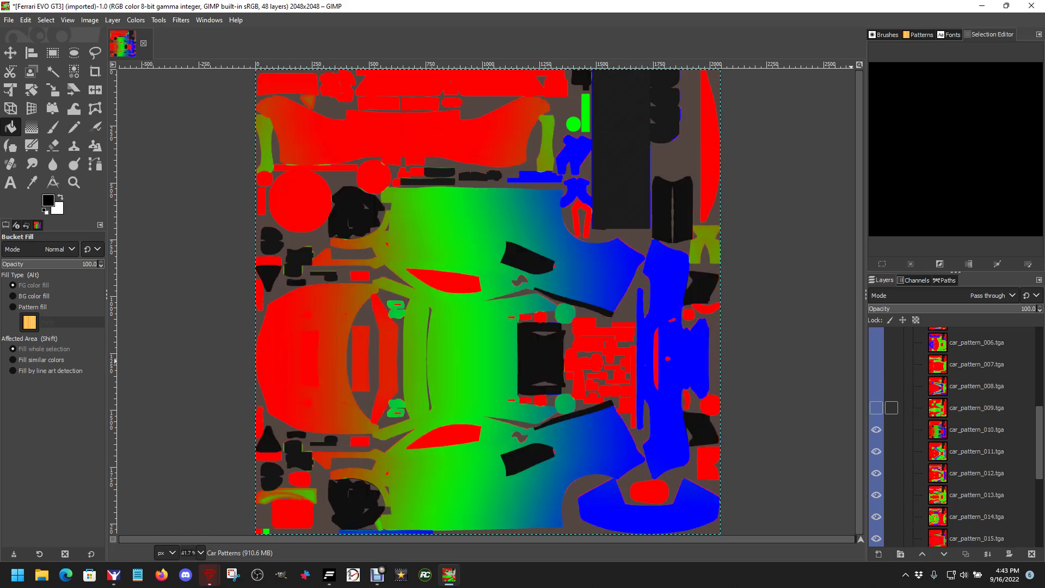
pyautogui.click(877, 429)
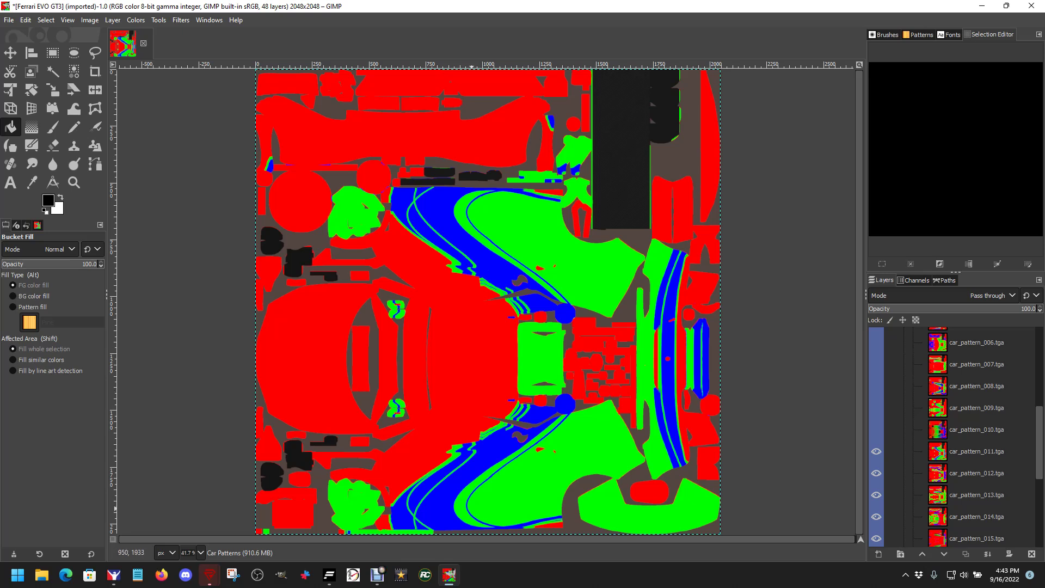
pyautogui.click(114, 574)
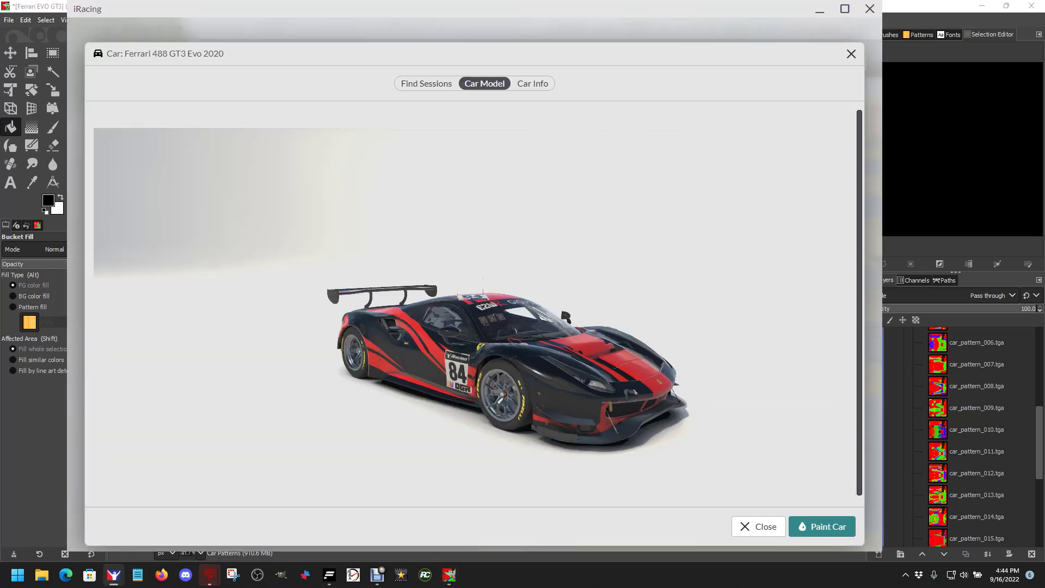
# Return to the GIMP pattern template and launch a blank, untitled Notepad window over it.
pyautogui.hotkey('alt', 'Tab')
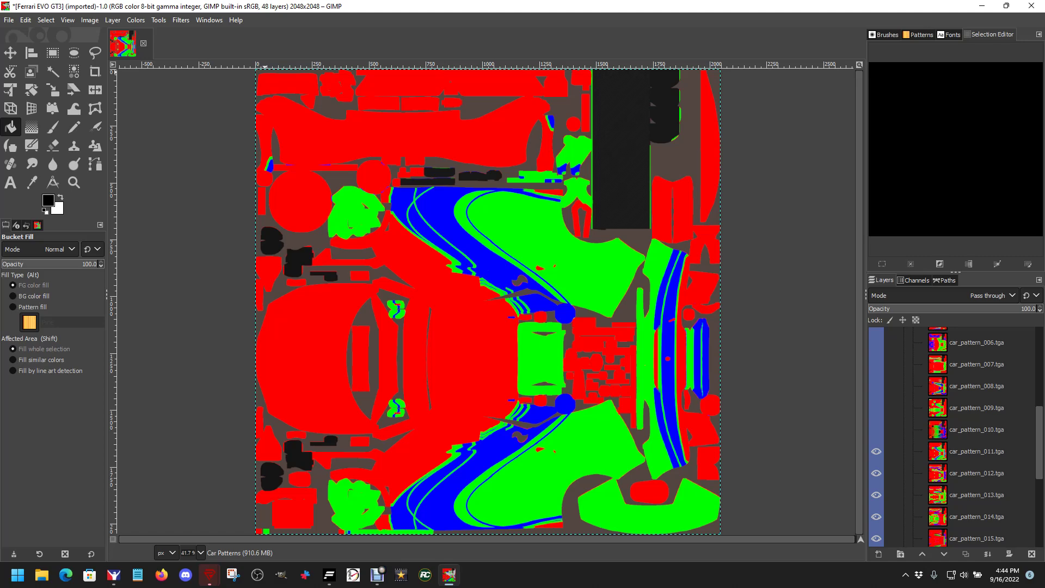
pyautogui.click(138, 574)
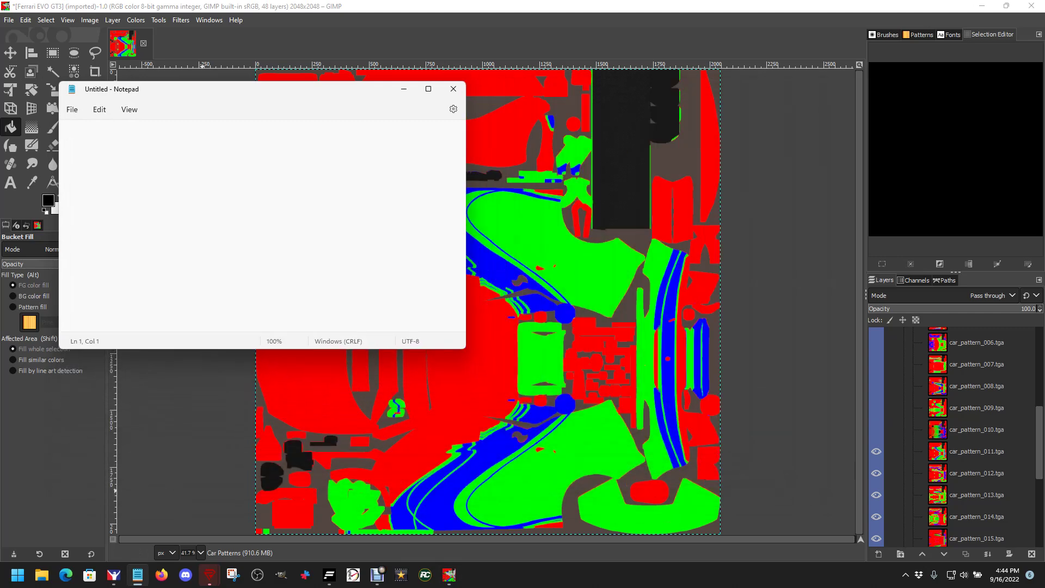
# Note the path c:\documents\iRacing\Paint\CAR in a centred Notepad window, then minimize it.
pyautogui.moveTo(263, 90); pyautogui.dragTo(462, 183)
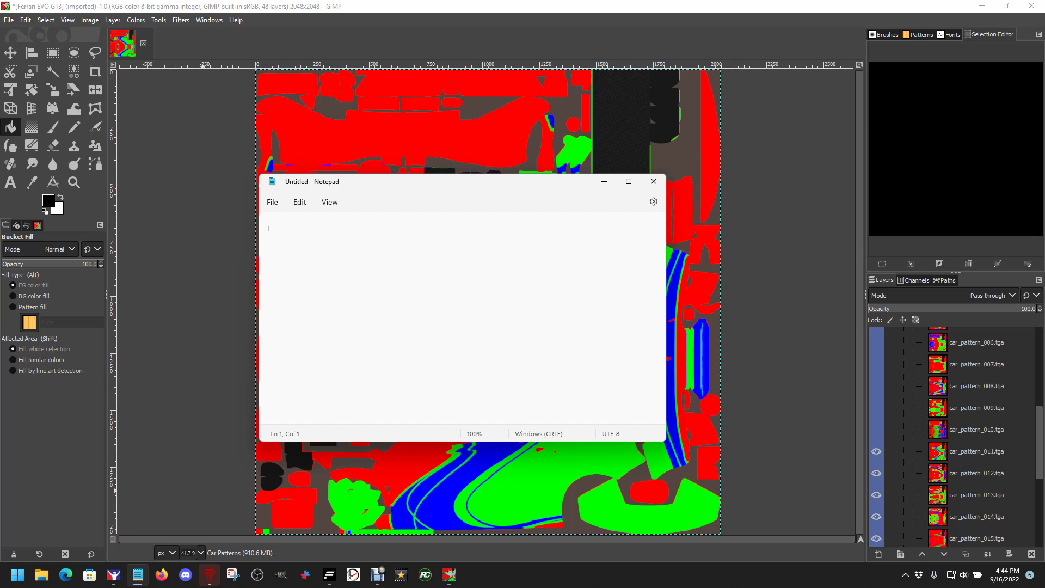
pyautogui.write('c:\\documents\\iRacing\\')
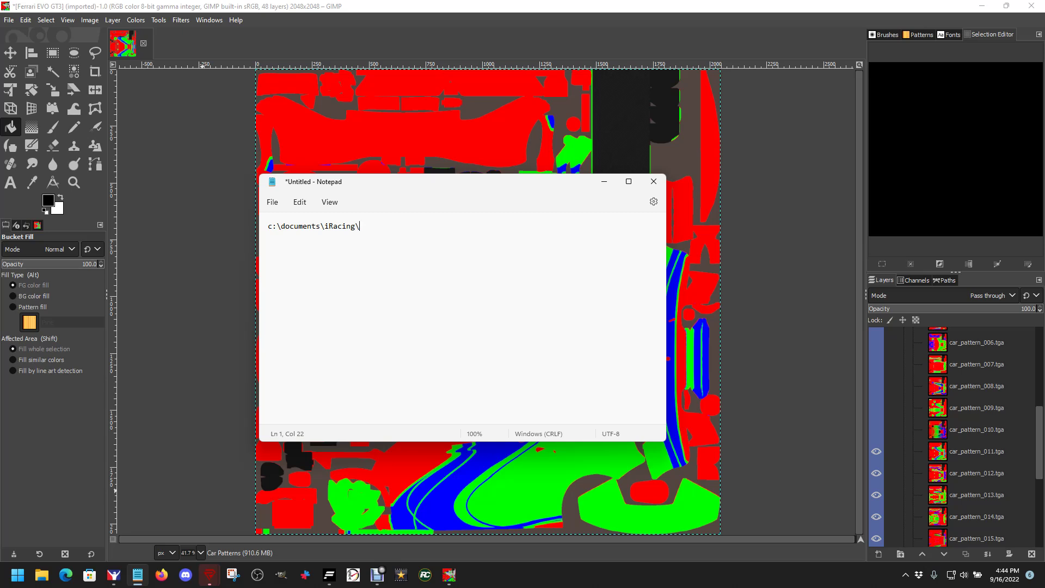
pyautogui.write('Paint\\CAR')
pyautogui.click(604, 181)
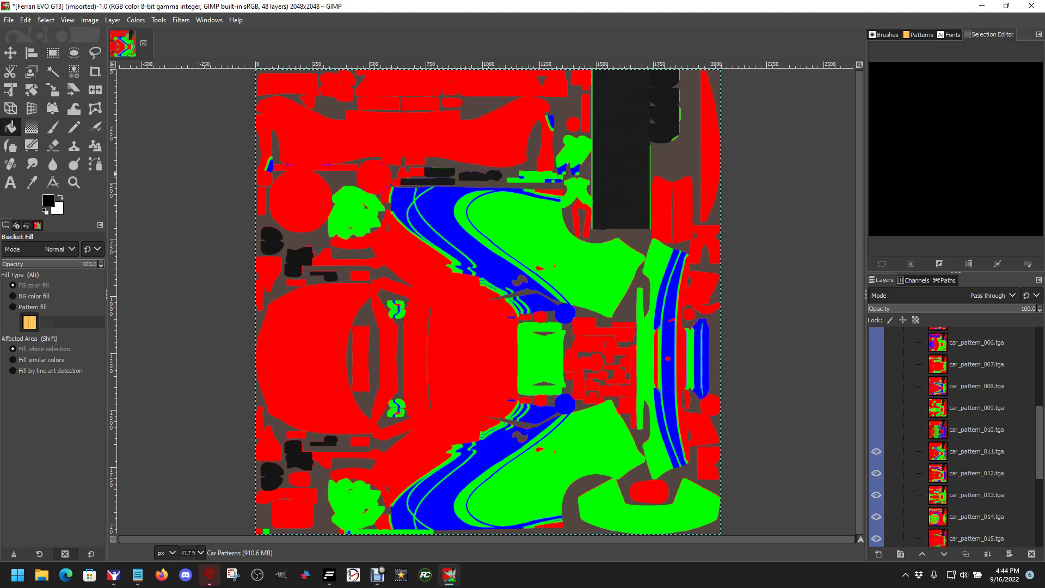
# In File Explorer, navigate to Documents > iRacing > paint > ferrarievogt3.
pyautogui.click(42, 574)
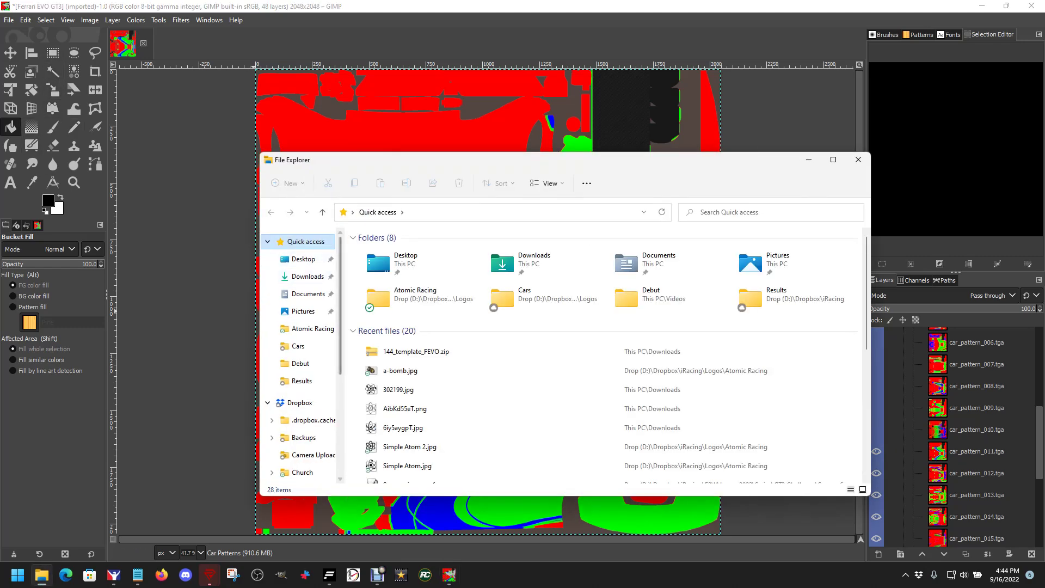
pyautogui.scroll(2, 300, 353)
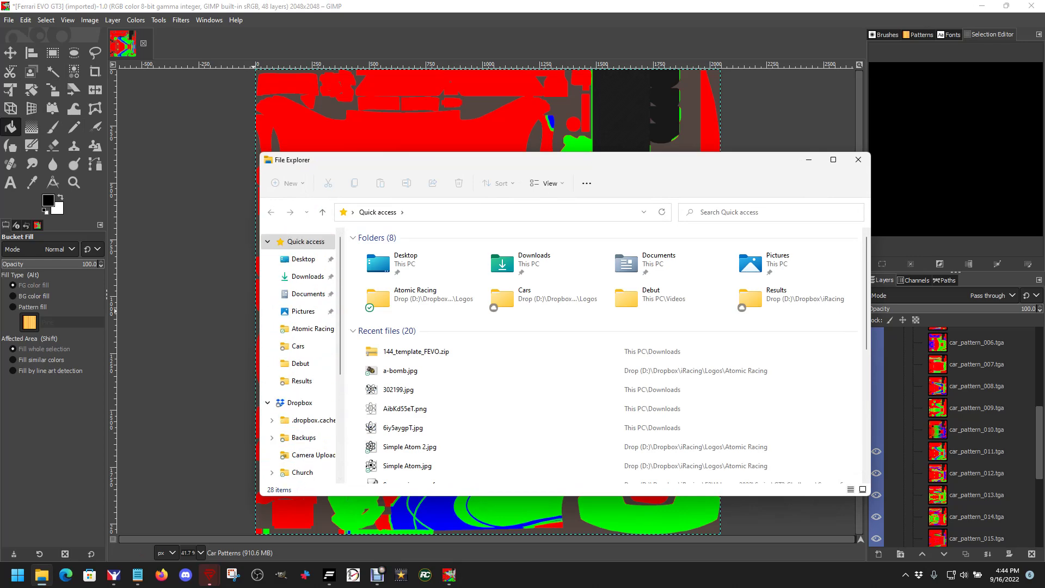
pyautogui.click(308, 294)
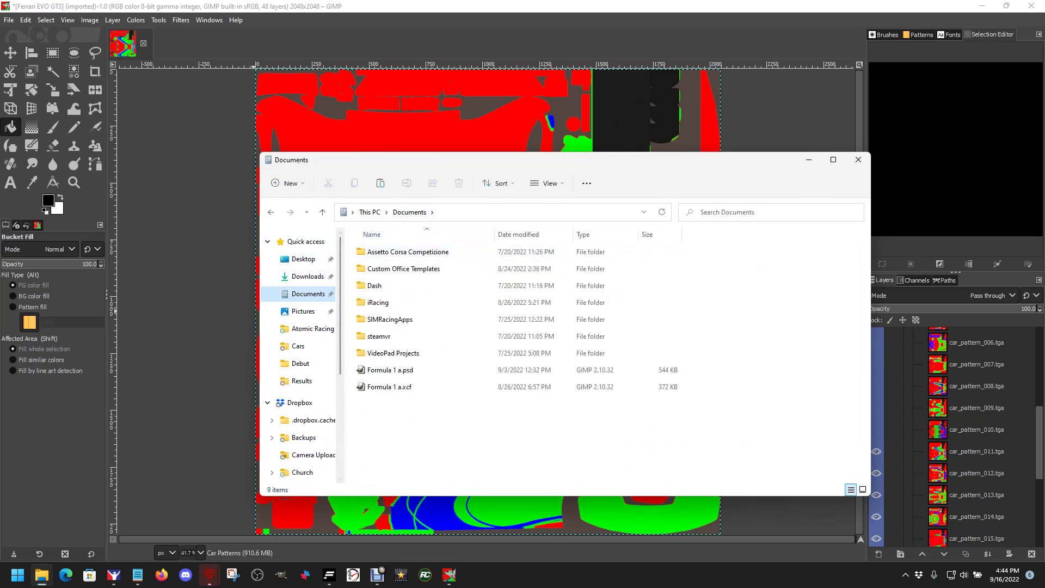
pyautogui.click(381, 303)
pyautogui.doubleClick(381, 303)
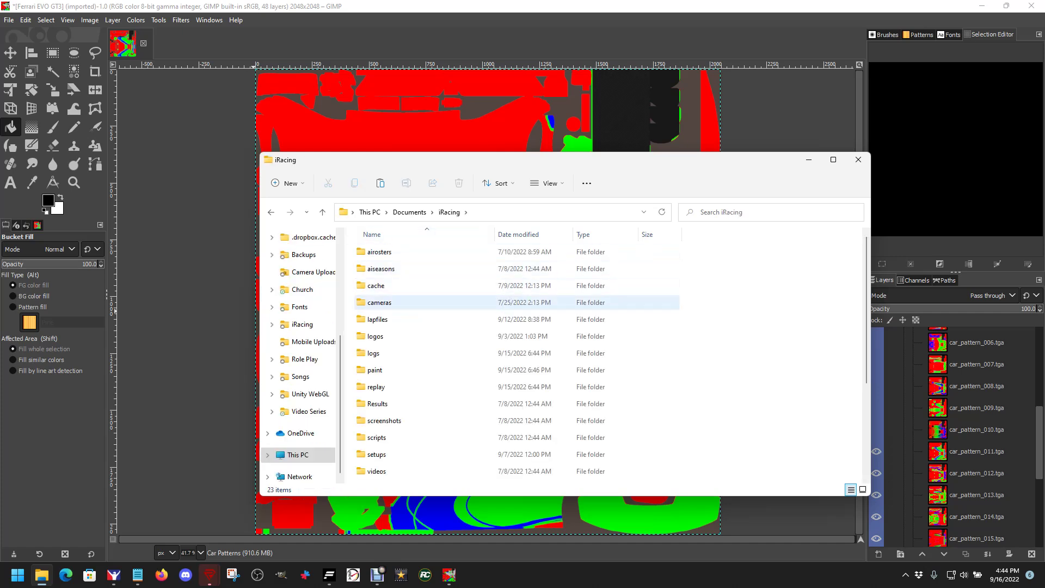
pyautogui.click(375, 370)
pyautogui.press('Return')
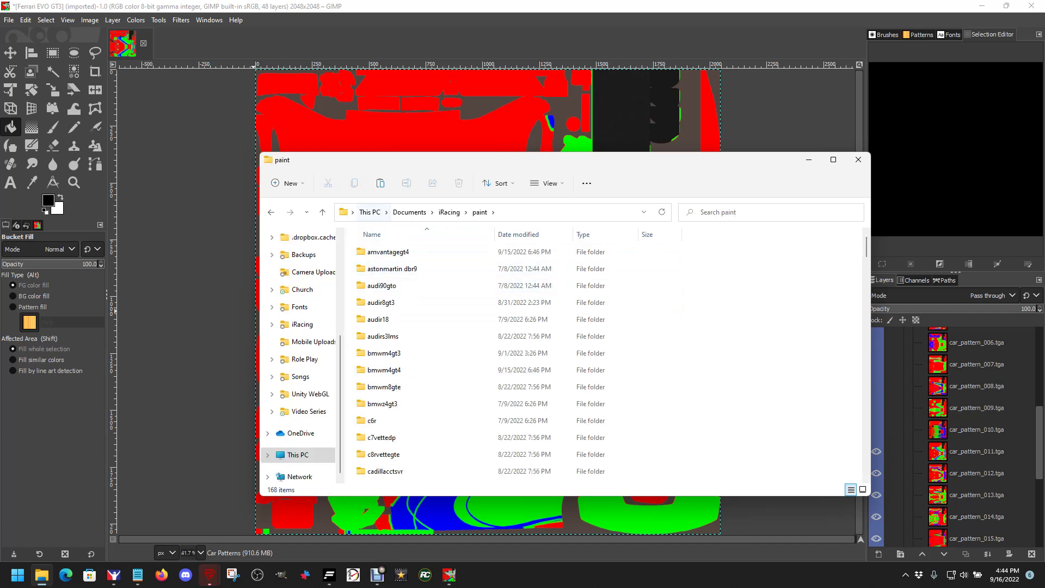
pyautogui.scroll(-4, 414, 306)
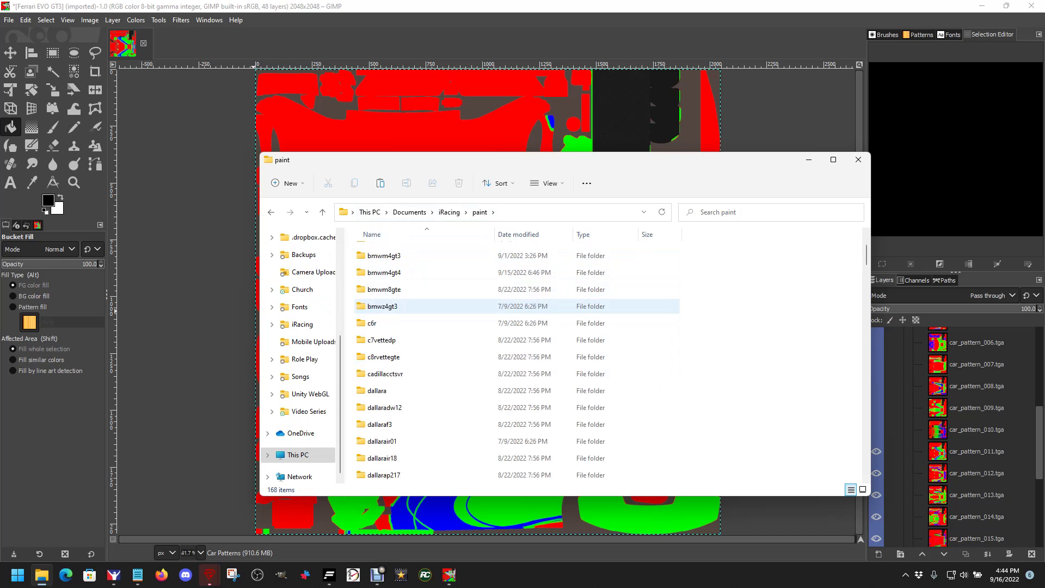
pyautogui.scroll(-8, 413, 306)
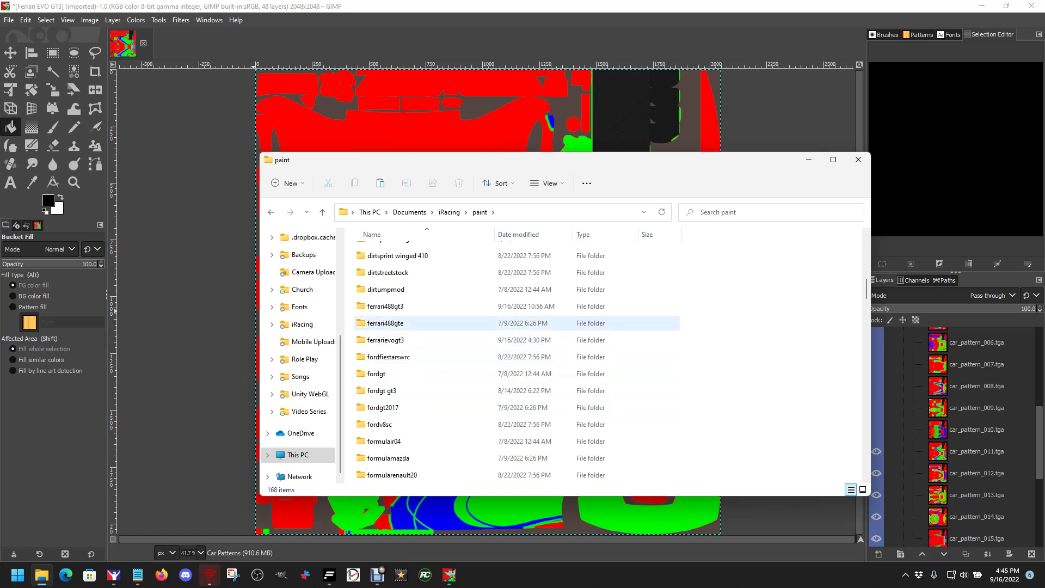
pyautogui.click(385, 340)
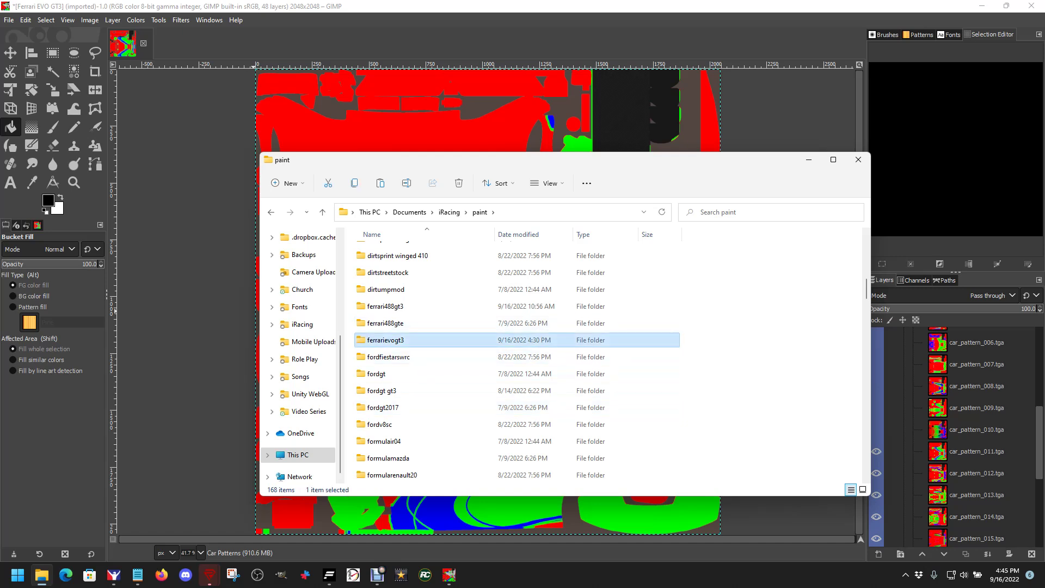
pyautogui.doubleClick(385, 340)
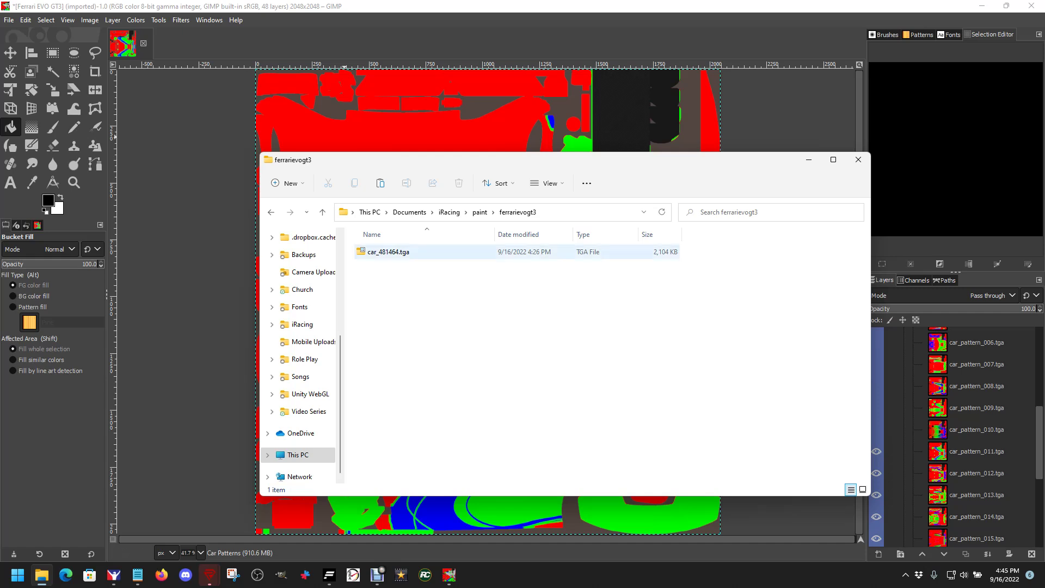
# Delete the existing car paint TGA file, then bring iRacing forward.
pyautogui.click(388, 252)
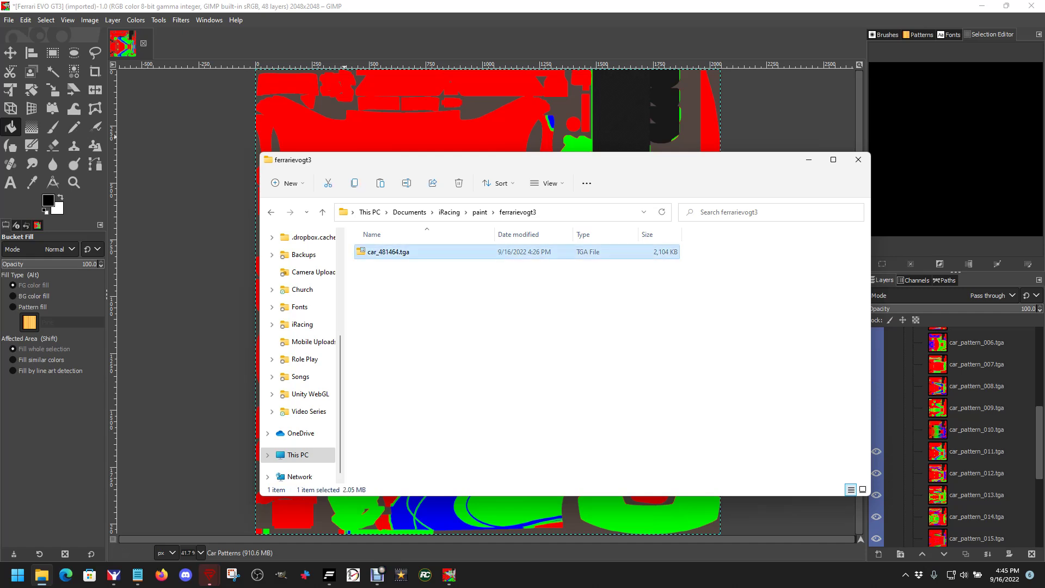
pyautogui.press('Delete')
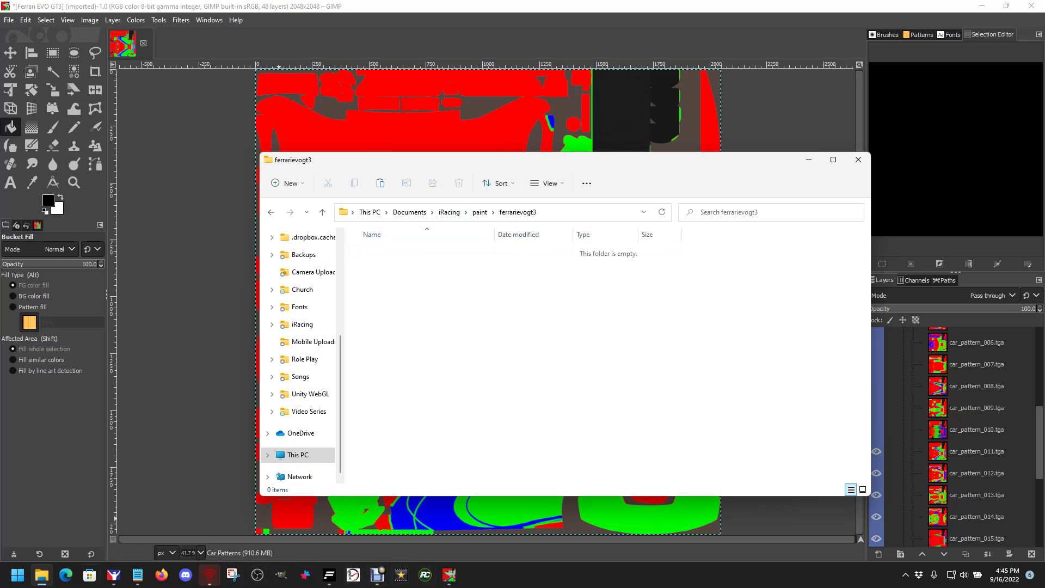
pyautogui.click(113, 574)
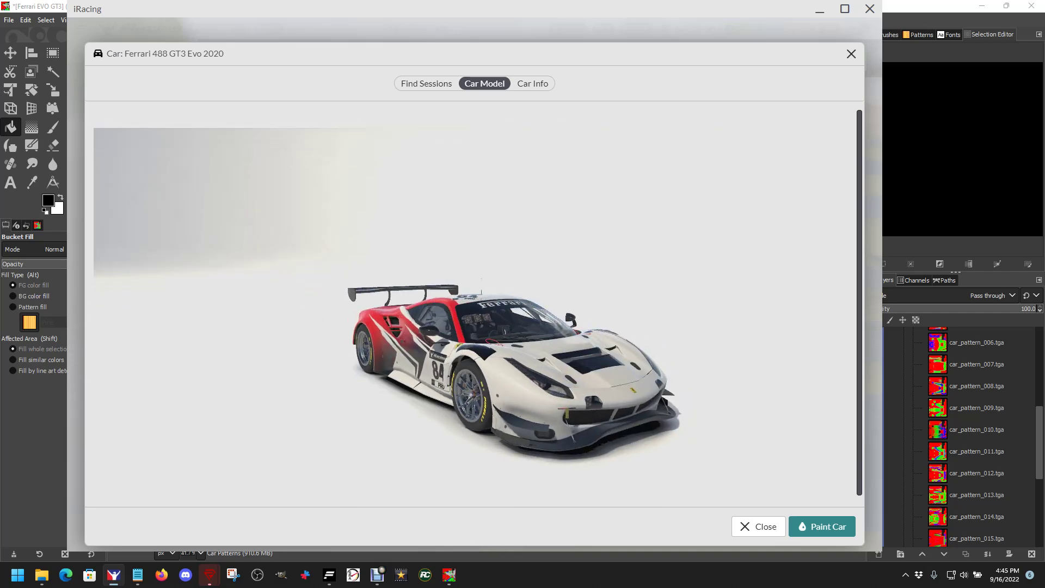
# Apply and save design 16, the red-and-black fade, in iRacing's paint shop, then return to GIMP.
pyautogui.click(822, 526)
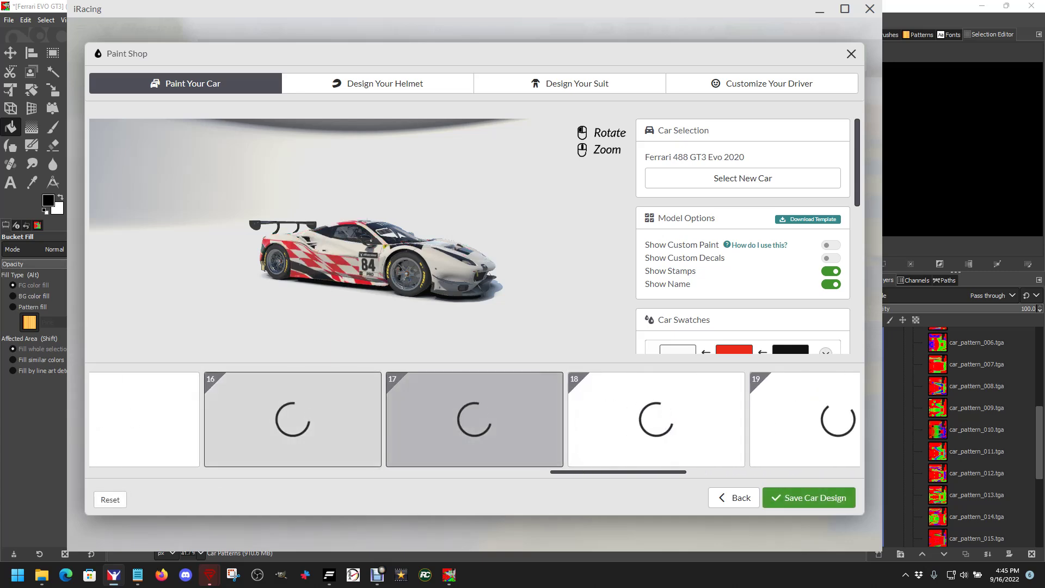
pyautogui.click(292, 419)
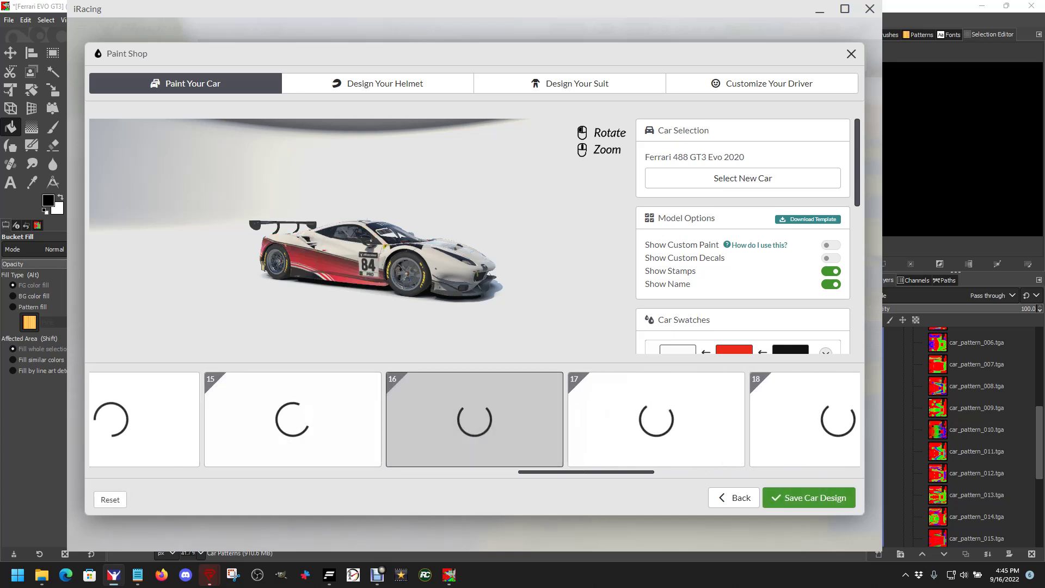
pyautogui.click(809, 497)
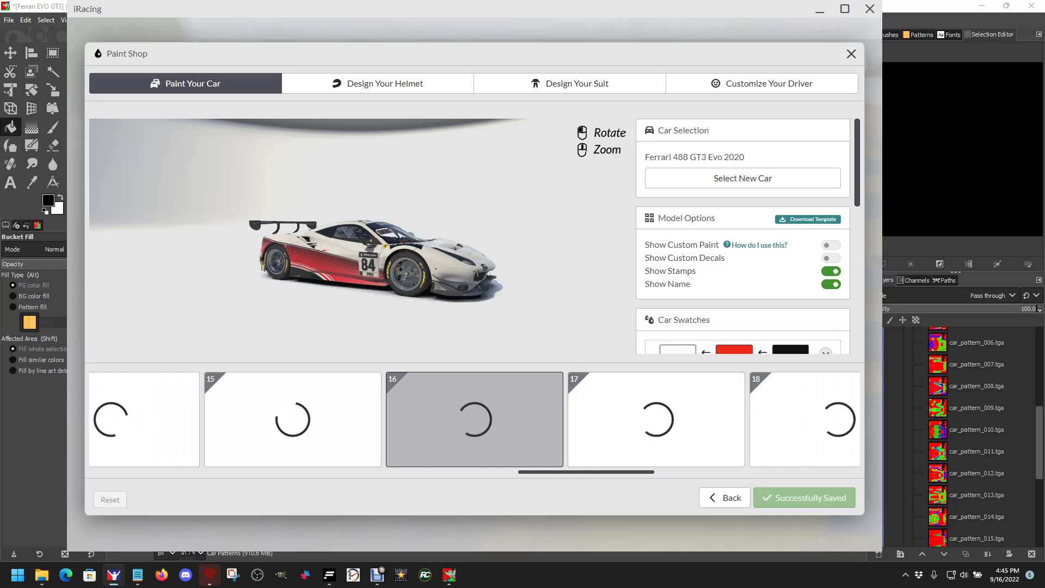
pyautogui.click(730, 497)
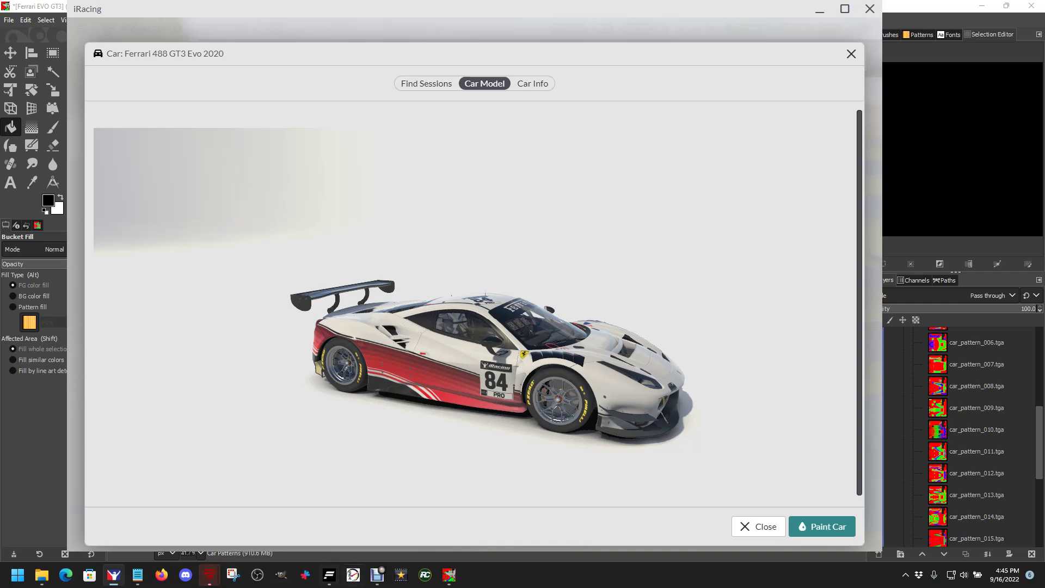
pyautogui.click(449, 575)
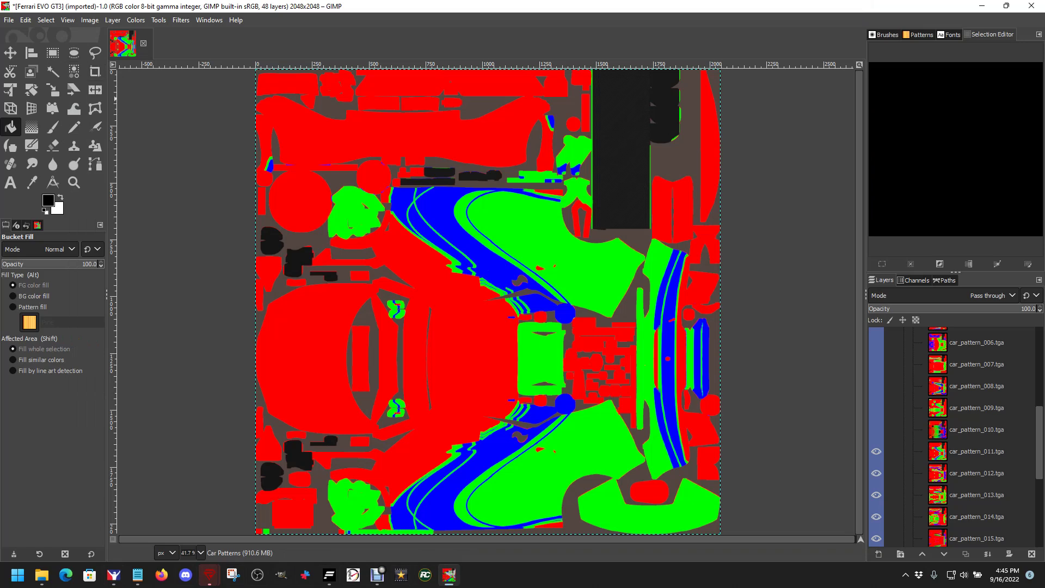
# Start an image export and set the file type to TarGA image.
pyautogui.click(9, 19)
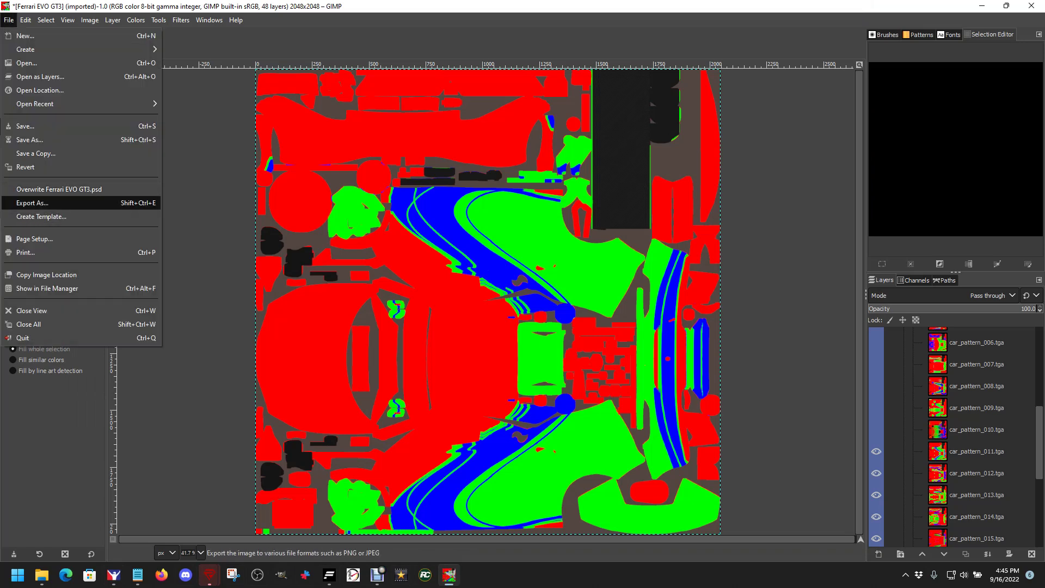
pyautogui.click(33, 202)
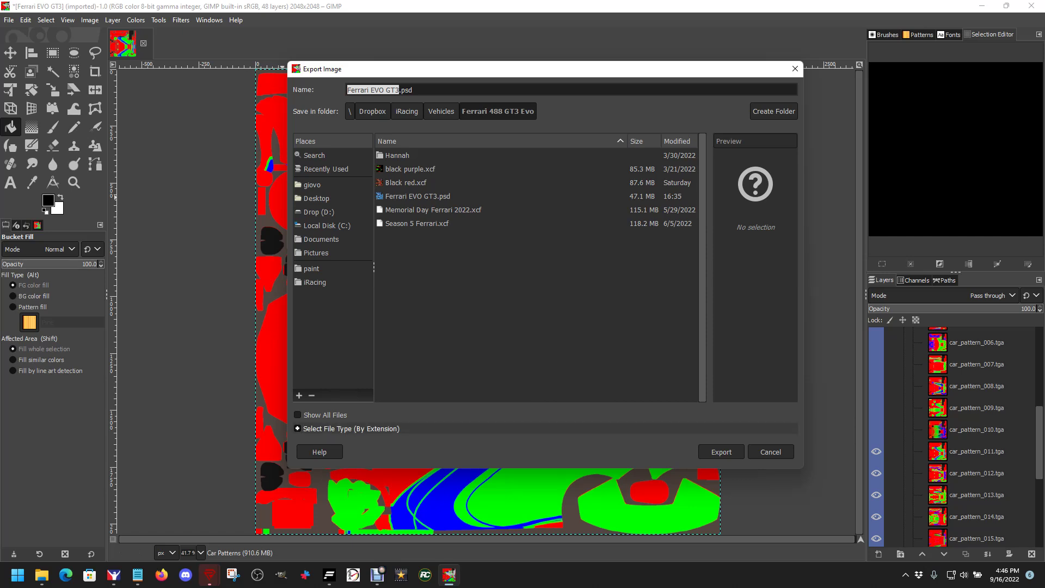
pyautogui.click(297, 429)
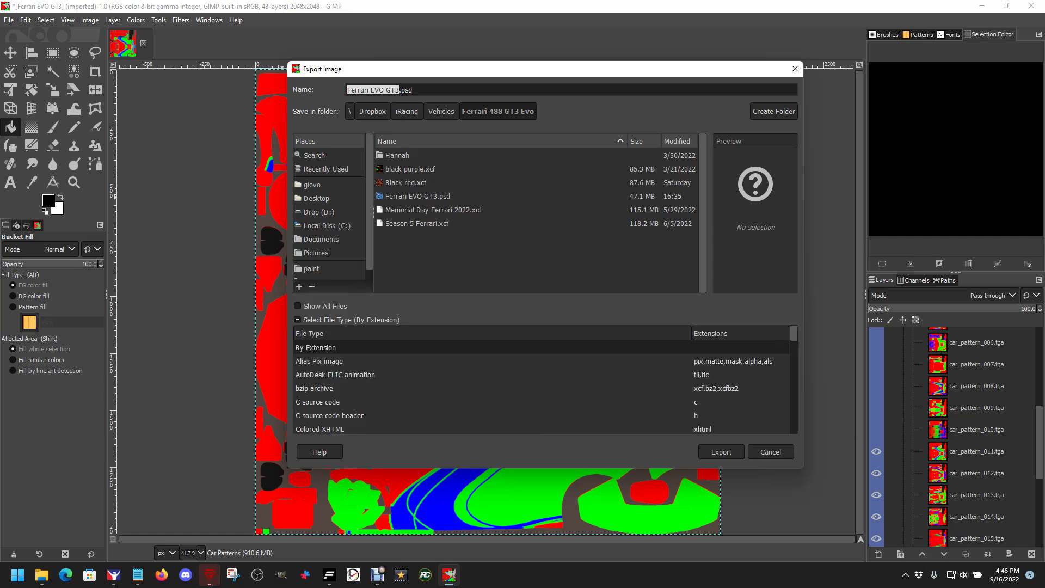
pyautogui.scroll(-8, 541, 386)
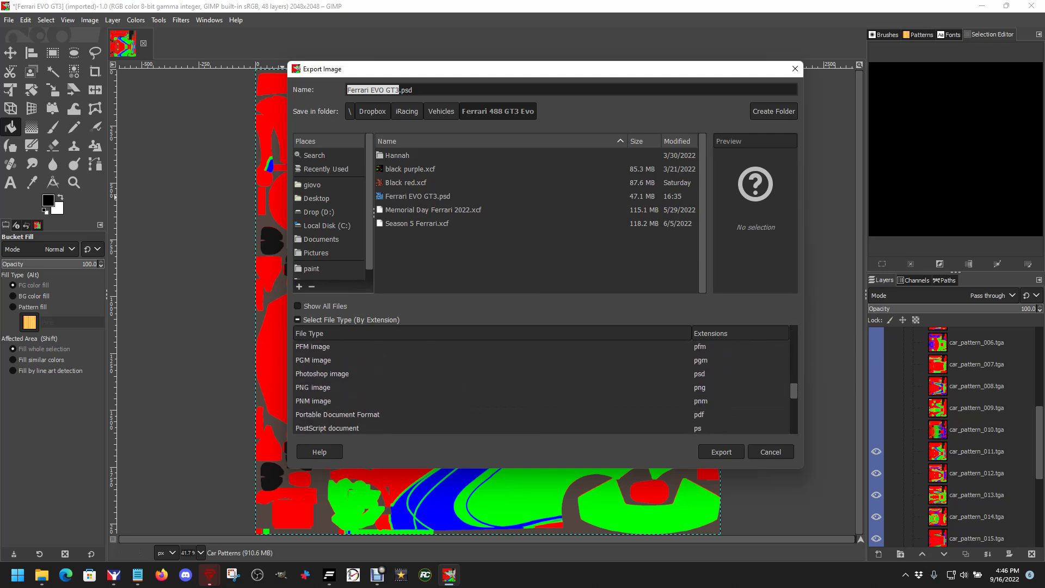
pyautogui.scroll(-2, 541, 388)
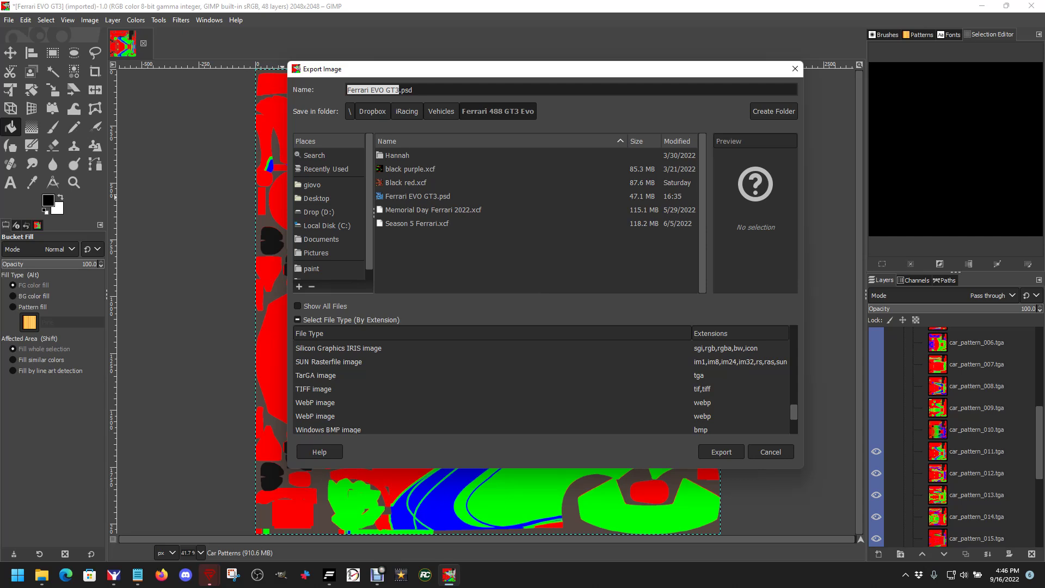
pyautogui.click(542, 375)
pyautogui.click(721, 452)
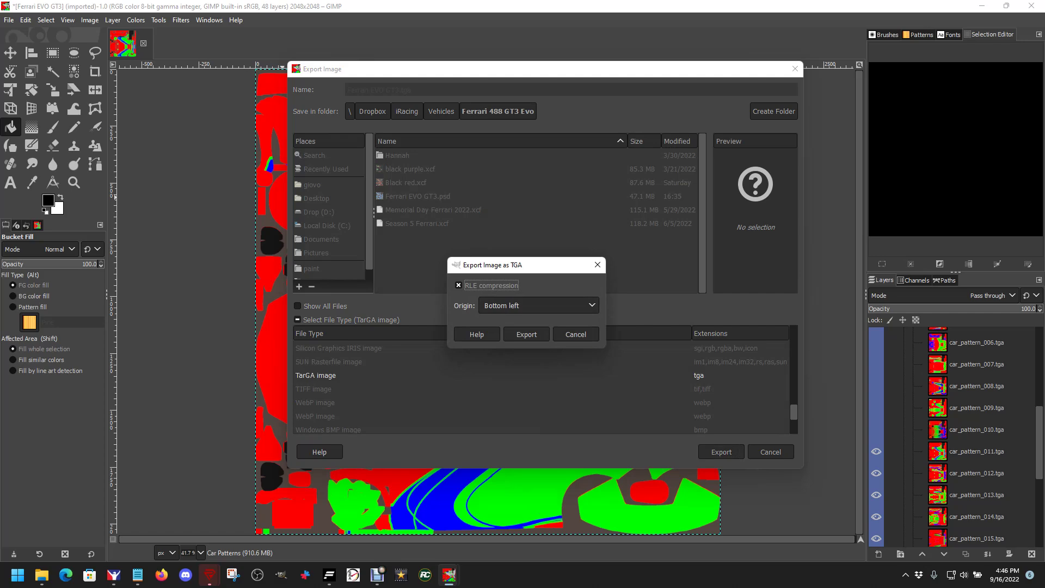
pyautogui.click(576, 334)
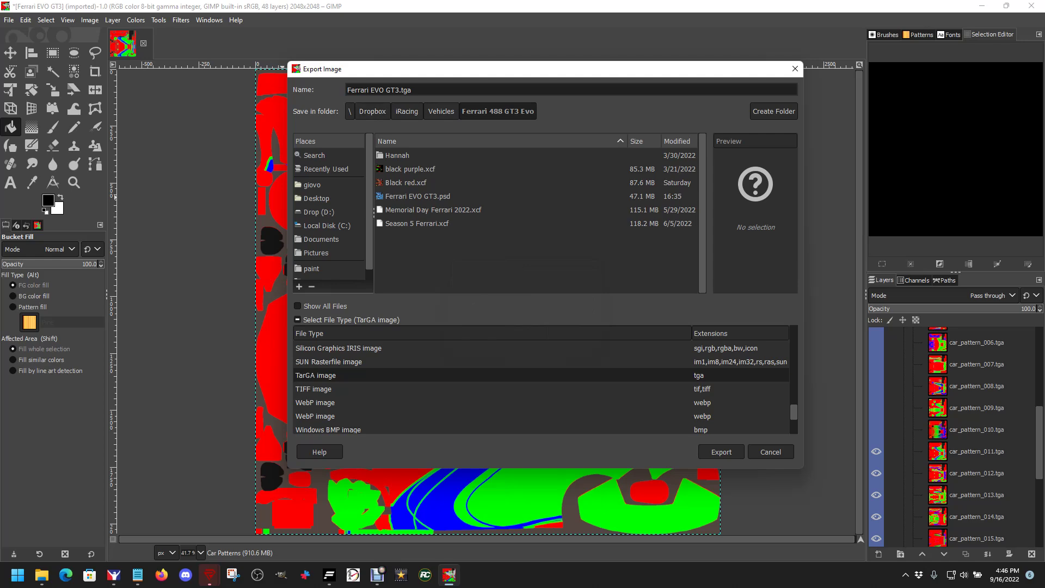
# Browse to Documents > iRacing > paint > ferrarievogt3 as the export destination.
pyautogui.click(322, 239)
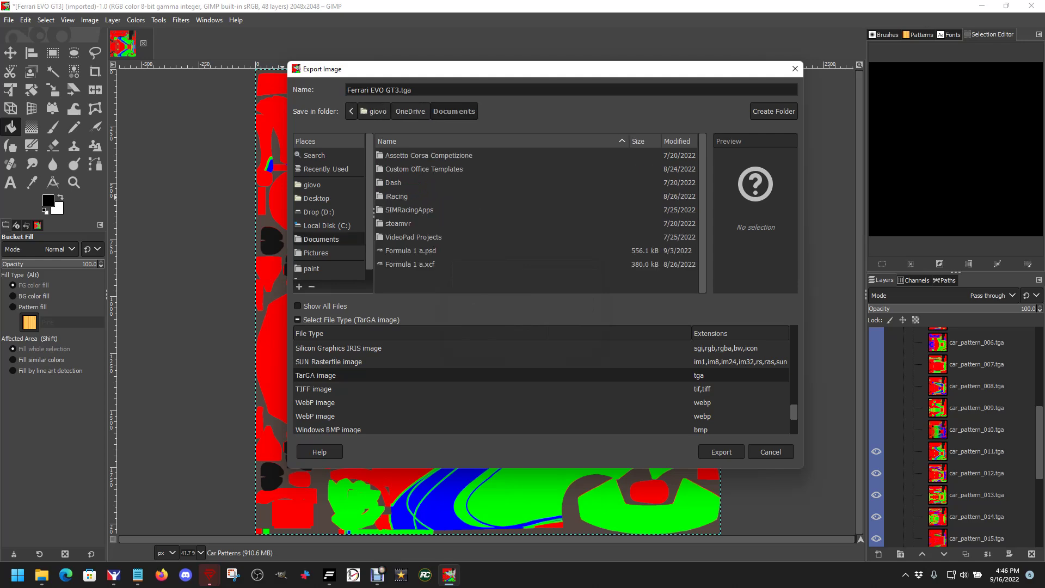
pyautogui.doubleClick(396, 195)
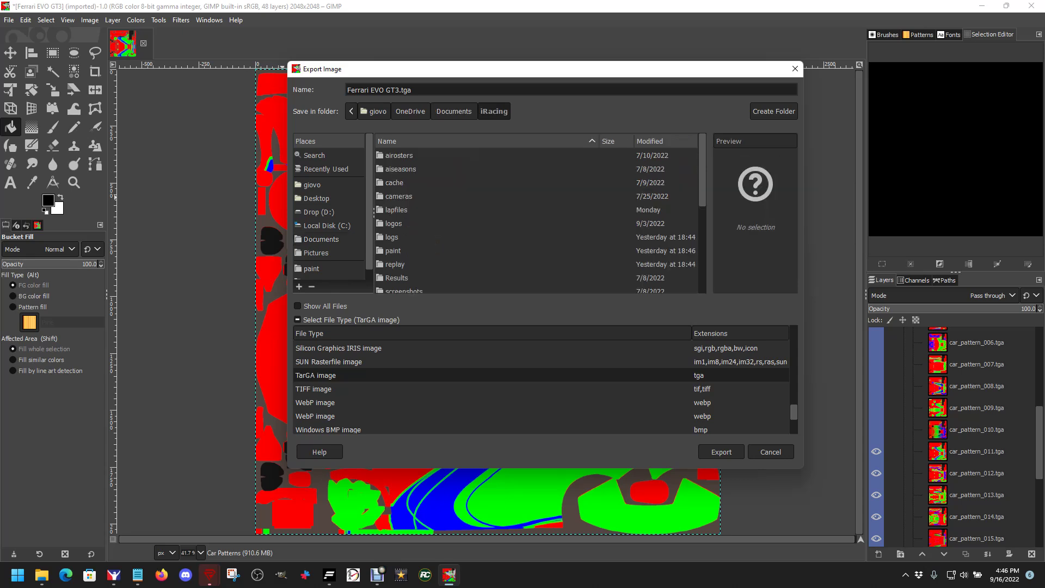
pyautogui.doubleClick(393, 250)
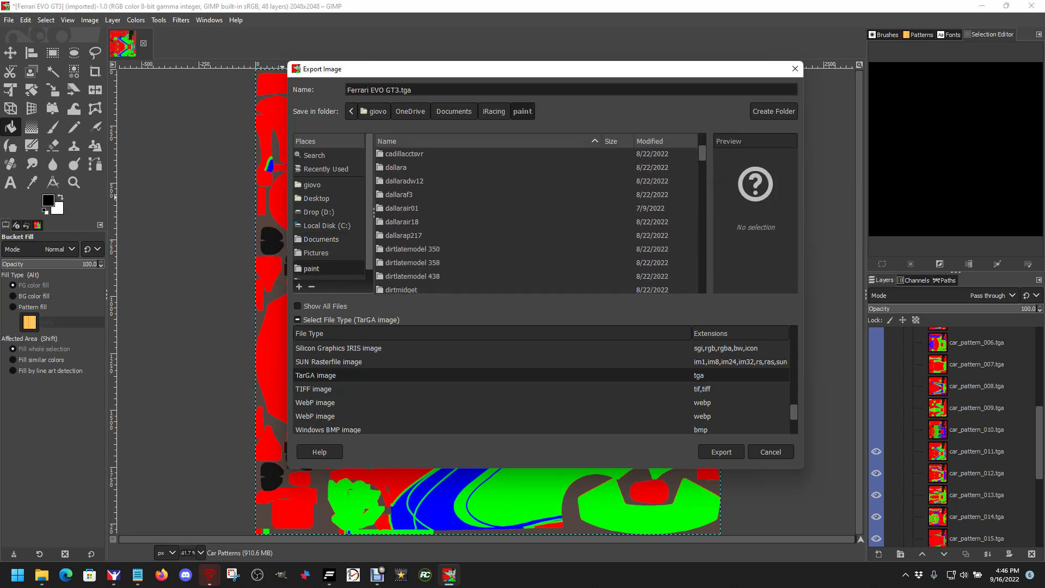
pyautogui.scroll(-5, 522, 220)
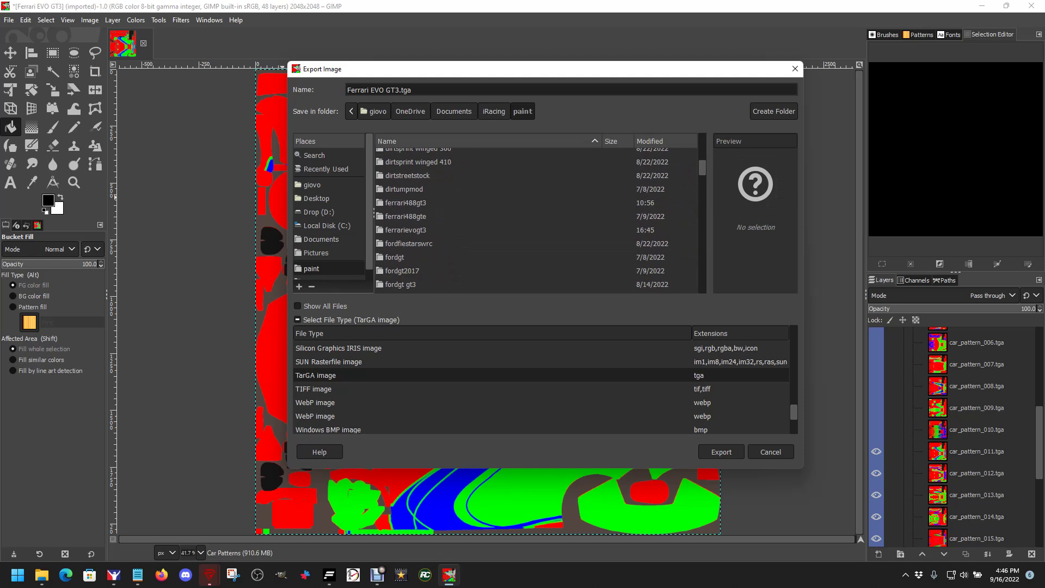
pyautogui.doubleClick(405, 230)
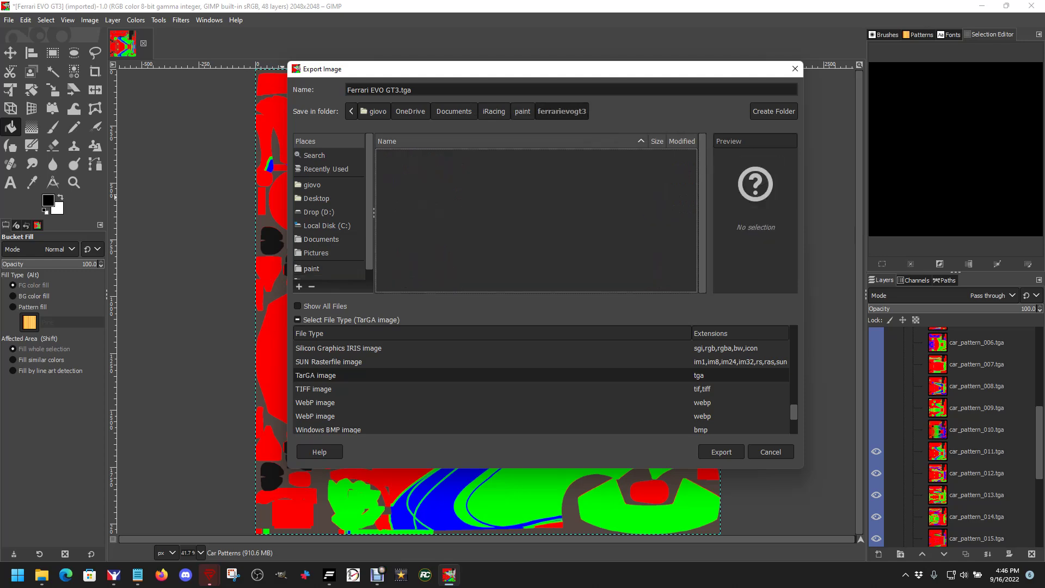
# Export the texture as car_481464.tga with default TGA options, then view it in iRacing.
pyautogui.click(405, 90)
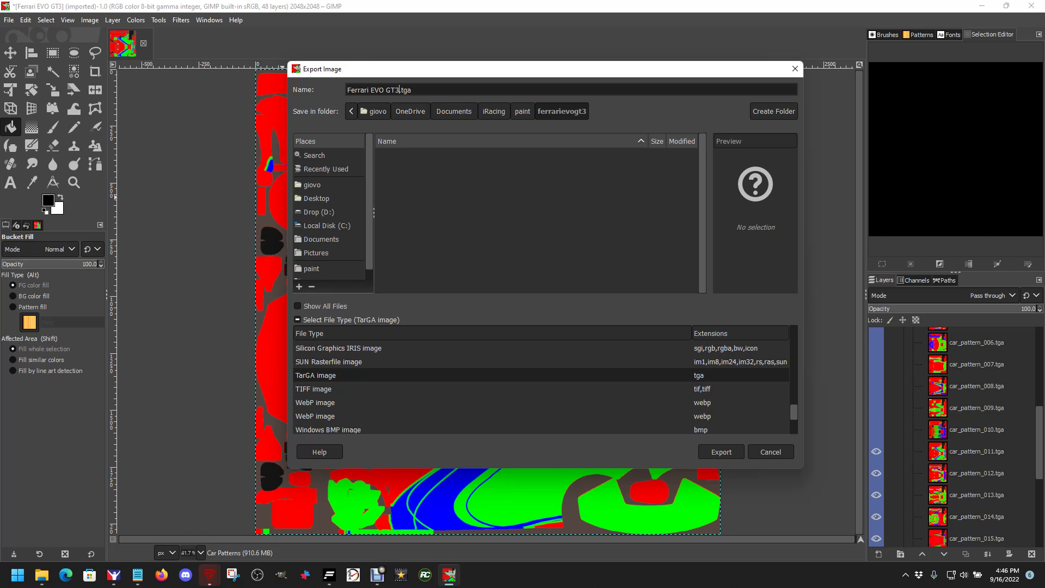
pyautogui.press('BackSpace')
pyautogui.press('BackSpace')
pyautogui.press('BackSpace')
pyautogui.press('BackSpace')
pyautogui.press('BackSpace')
pyautogui.press('BackSpace')
pyautogui.press('BackSpace')
pyautogui.press('BackSpace')
pyautogui.press('BackSpace')
pyautogui.press('BackSpace')
pyautogui.press('BackSpace')
pyautogui.press('BackSpace')
pyautogui.press('BackSpace')
pyautogui.press('BackSpace')
pyautogui.press('BackSpace')
pyautogui.write('car_481464')
pyautogui.press('Return')
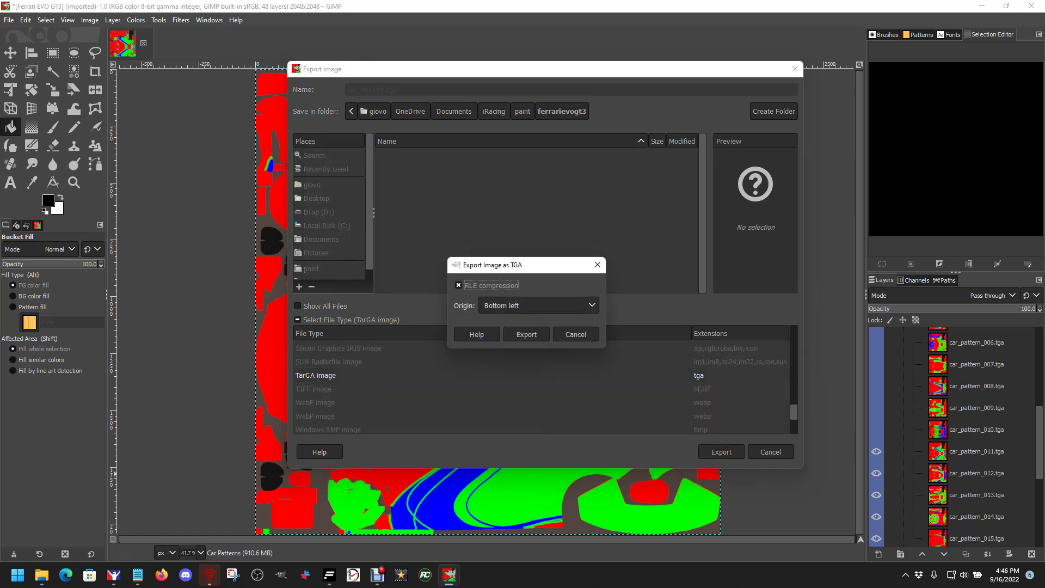
pyautogui.press('Return')
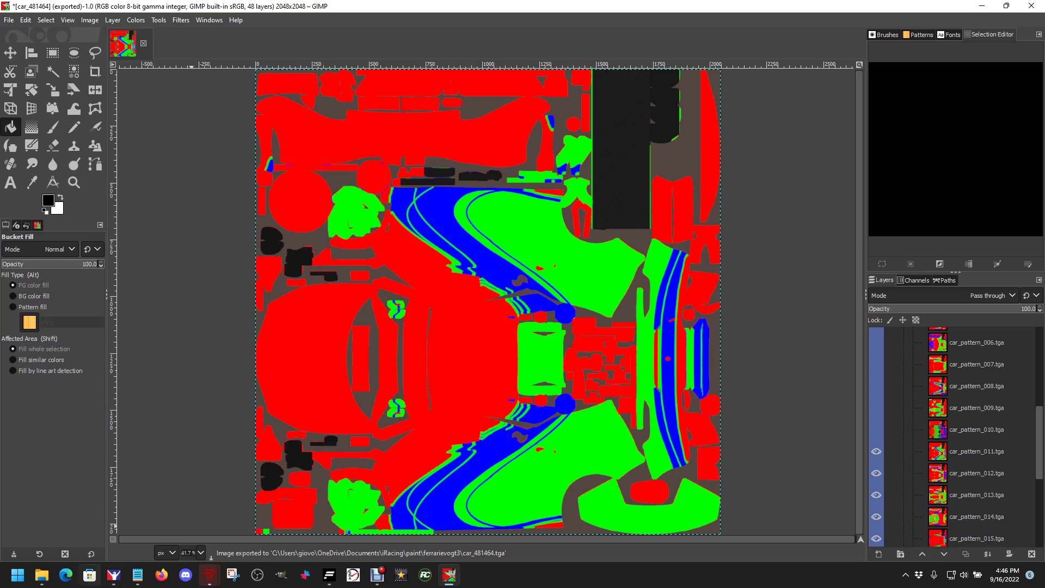
pyautogui.click(113, 574)
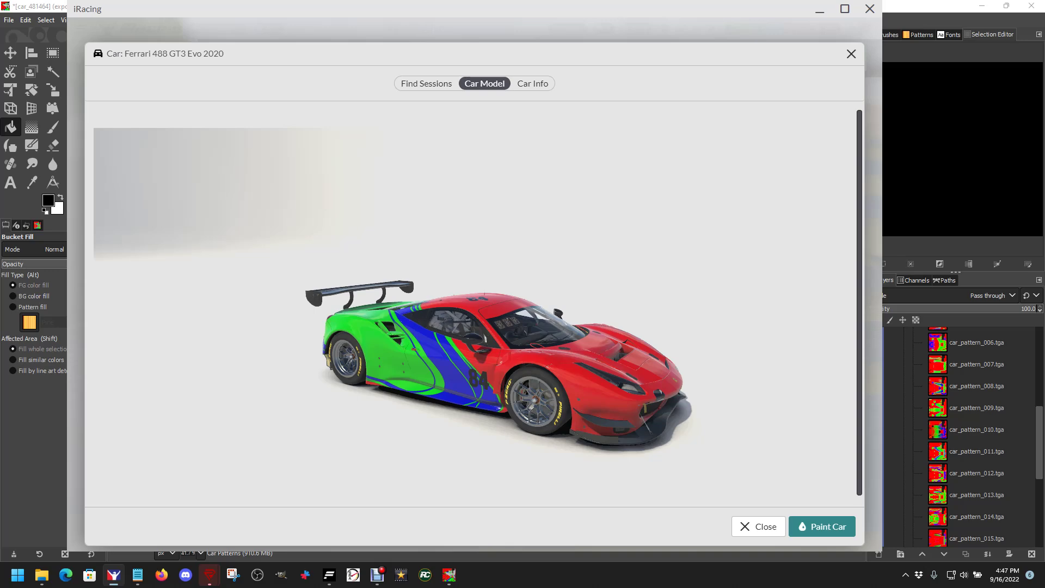
# Switch from the iRacing car preview back to the car_481464 texture in GIMP.
pyautogui.hotkey('alt', 'Tab')
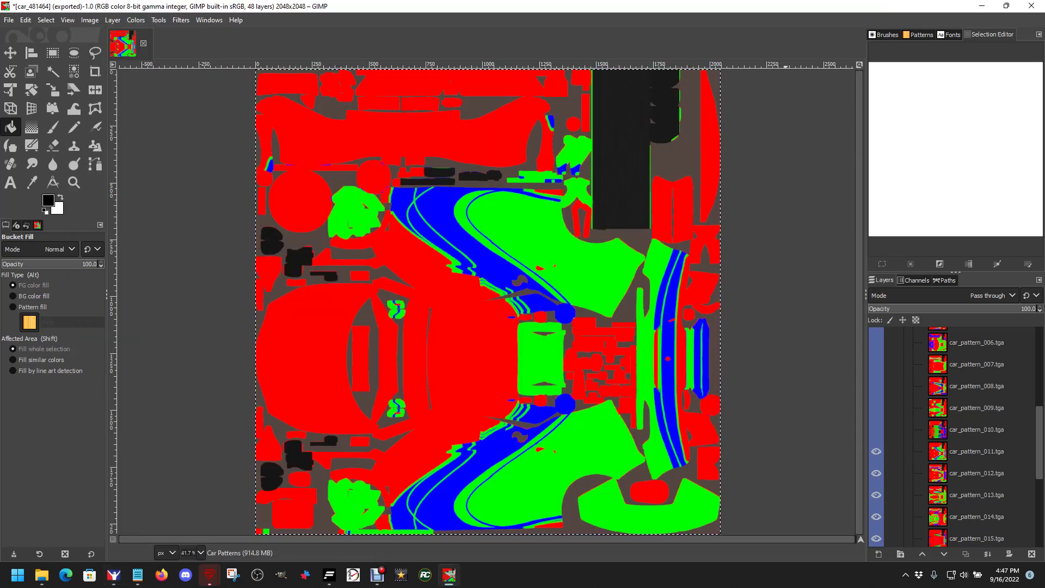
# Clear the selection and re-export the car_pattern_003 texture over car_481464.tga.
pyautogui.hotkey('alt', 's')
pyautogui.press('n')
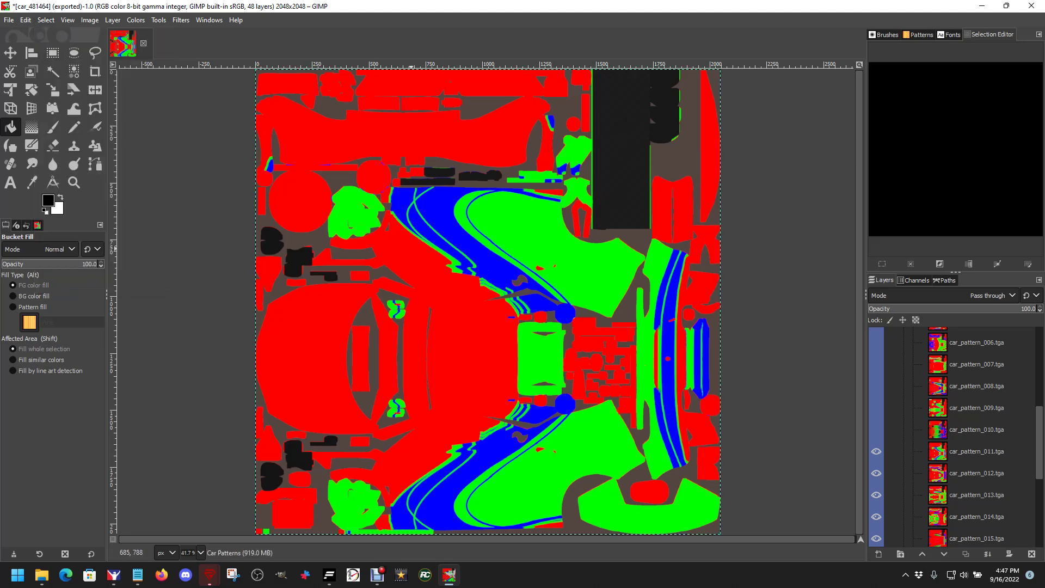
pyautogui.scroll(5, 881, 452)
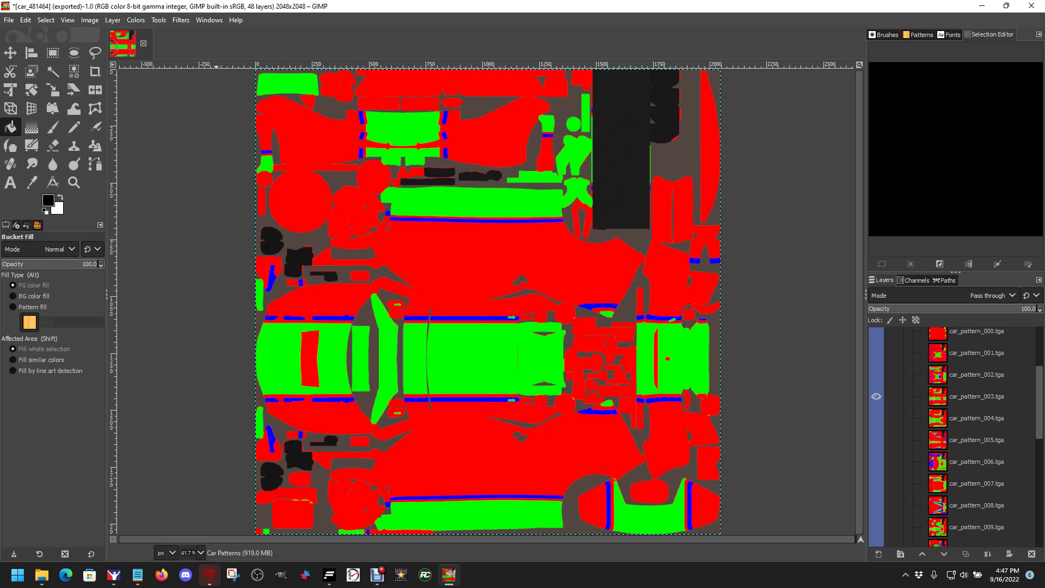
pyautogui.click(9, 20)
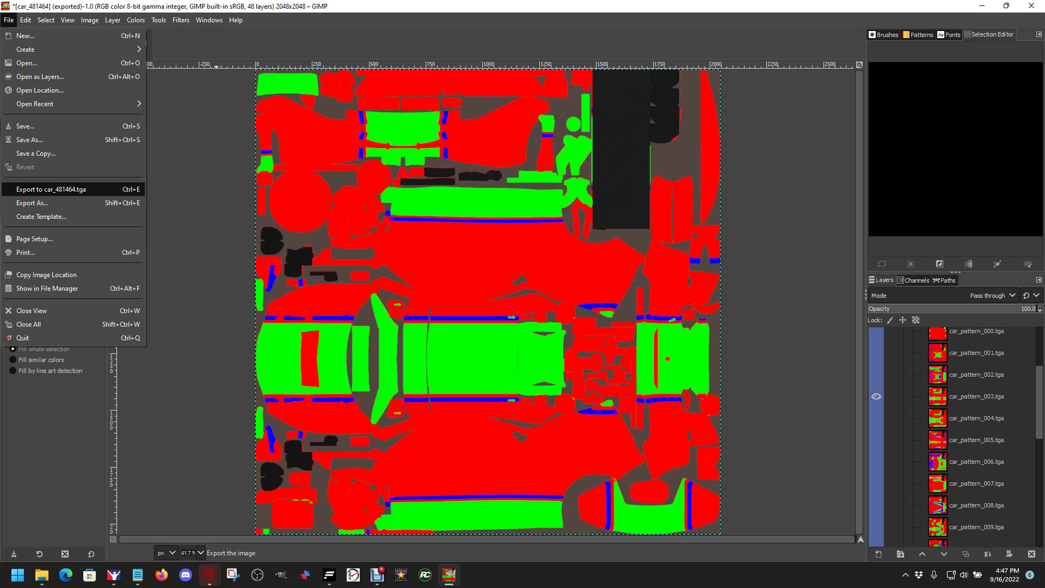
pyautogui.click(51, 189)
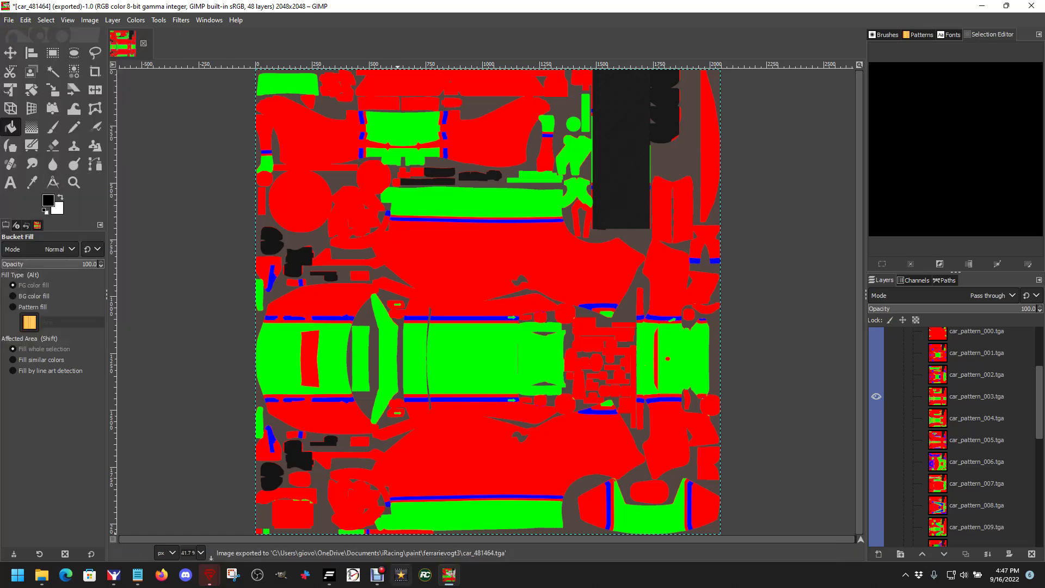
# View the red and green striped livery in iRacing, return to GIMP, then open Firefox.
pyautogui.moveTo(113, 574)
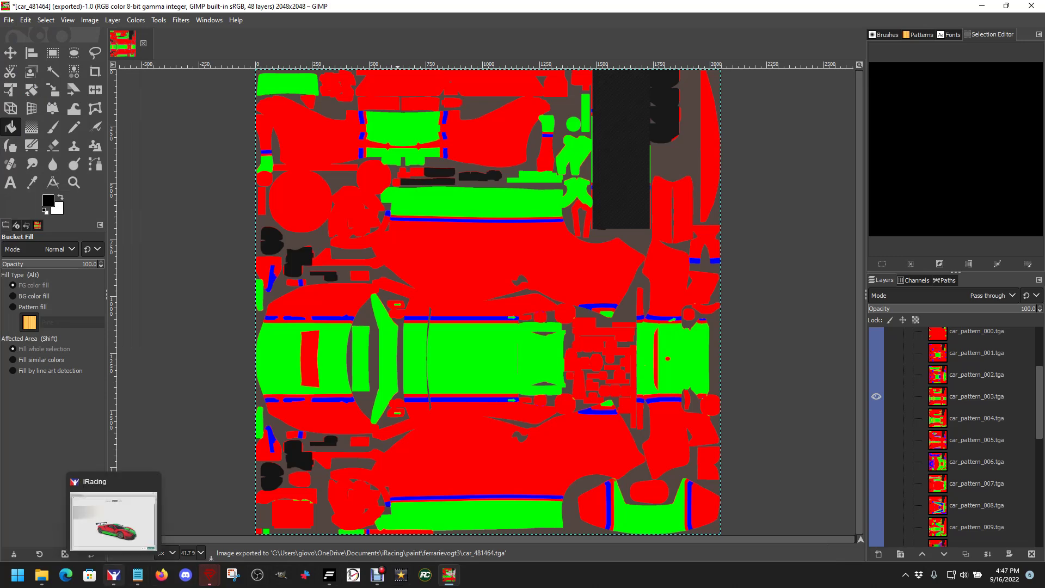
pyautogui.click(113, 519)
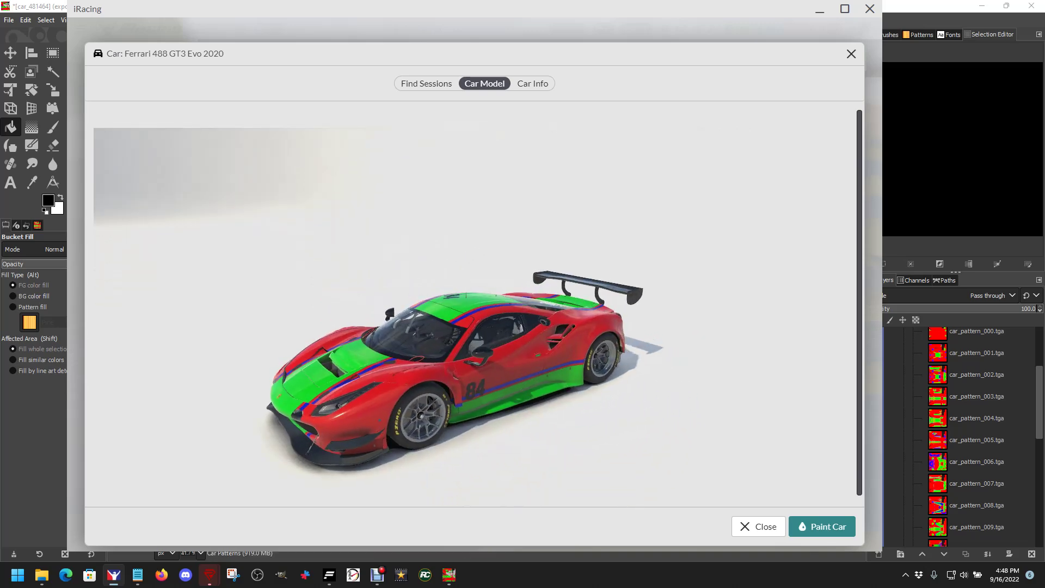
pyautogui.hotkey('alt', 'Tab')
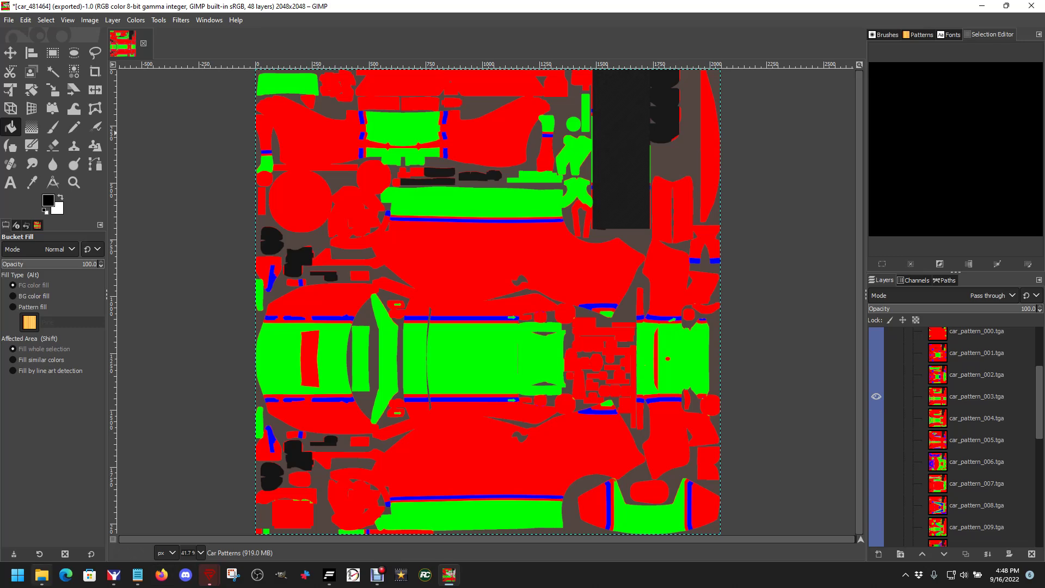
pyautogui.click(161, 575)
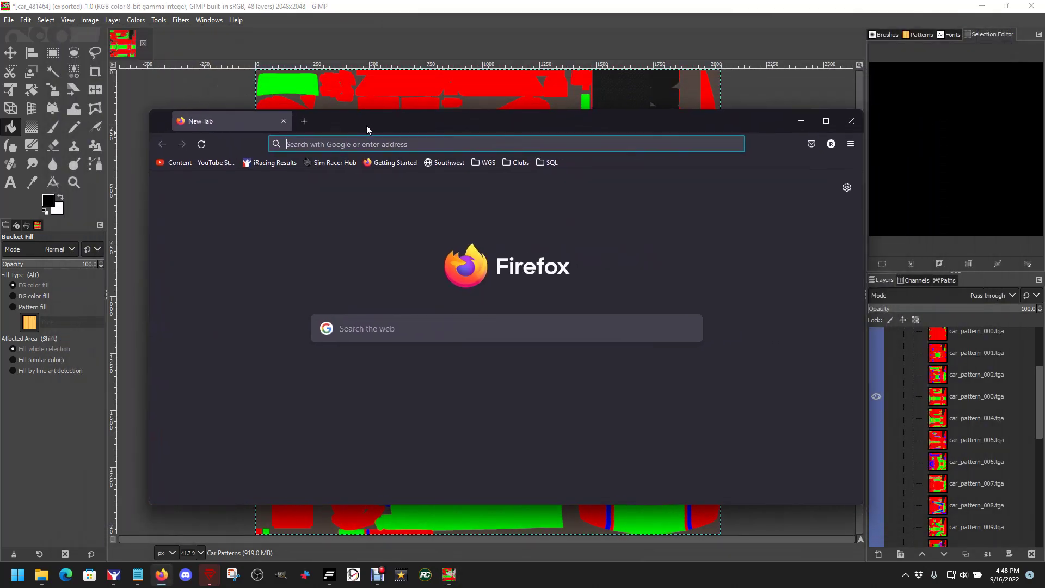
# Search Google for 'fallout4 color hex codes', correcting the initial 'paint' wording.
pyautogui.click(506, 144)
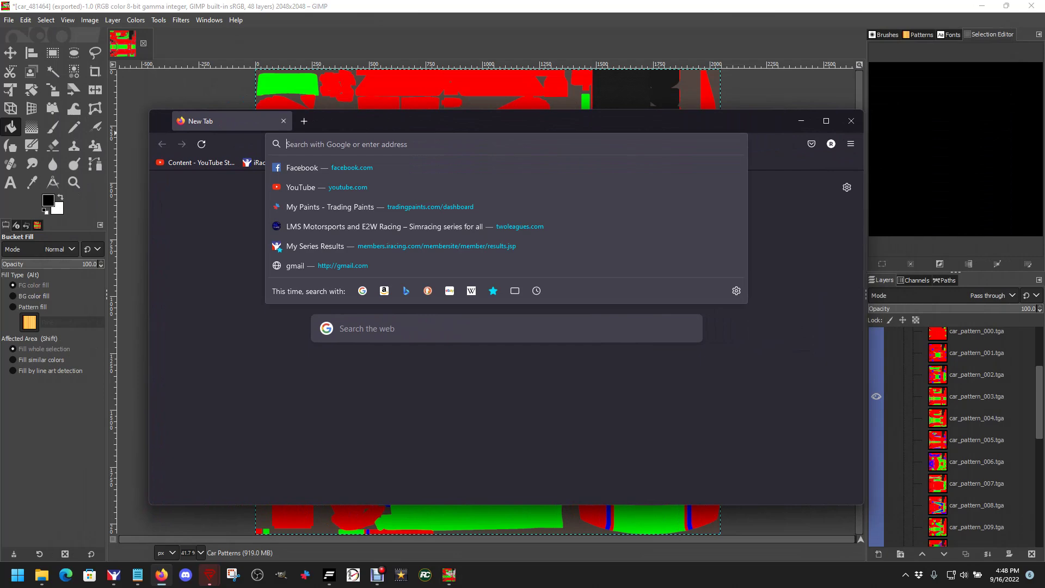
pyautogui.write('fallo')
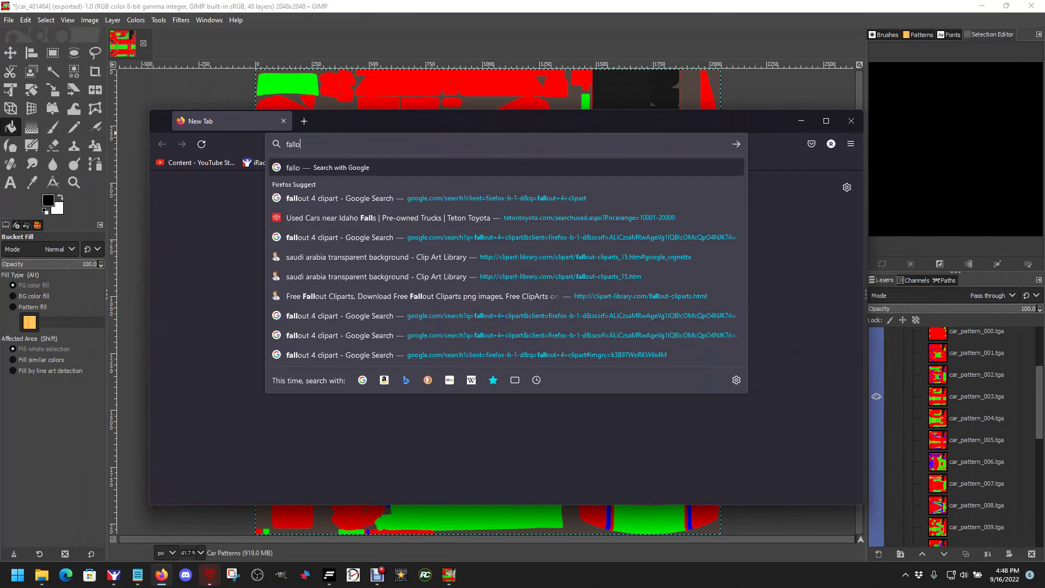
pyautogui.write('ut4')
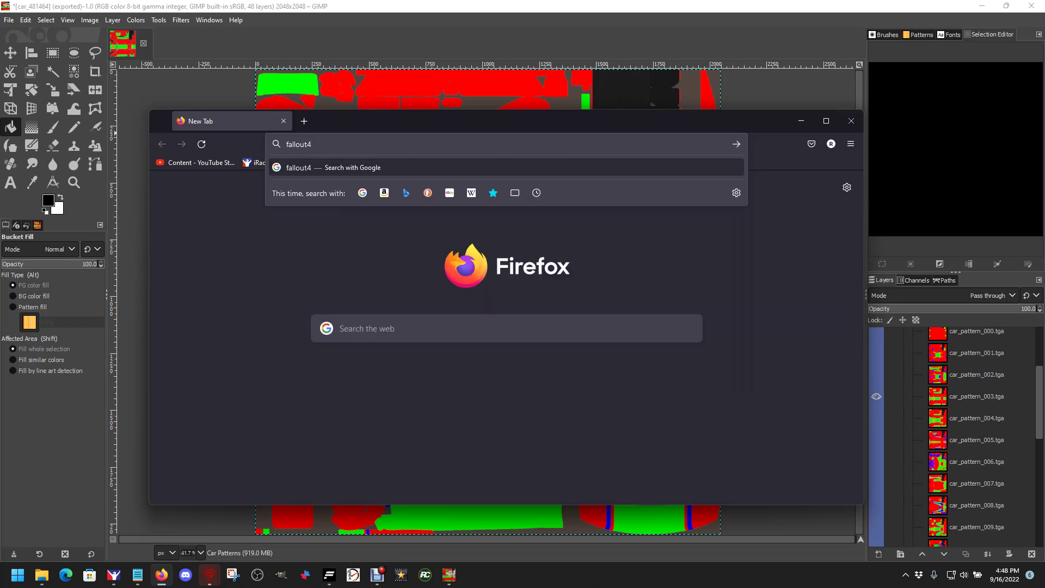
pyautogui.write(' paint hex codes')
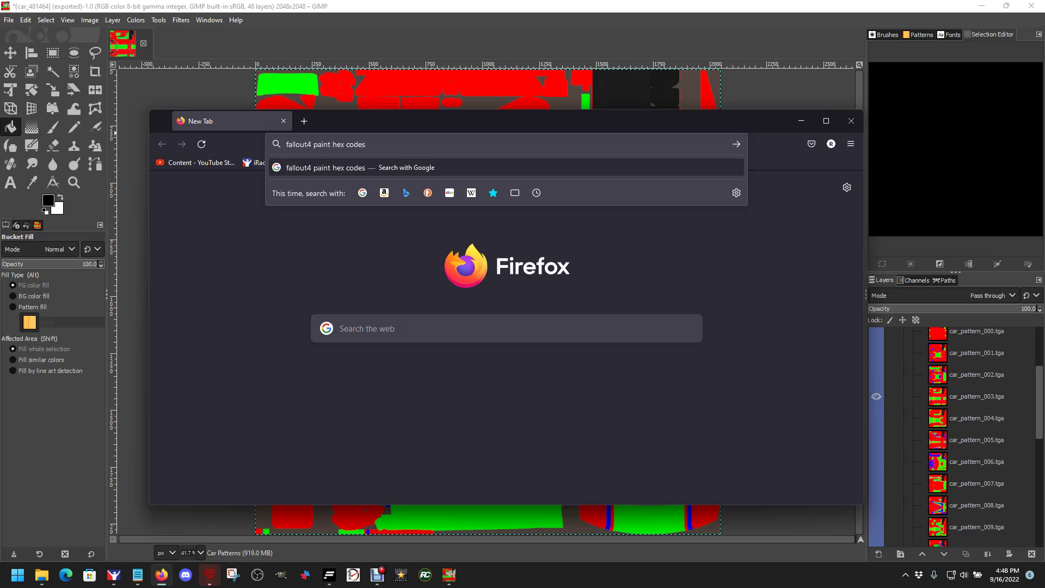
pyautogui.press('BackSpace')
pyautogui.press('BackSpace')
pyautogui.press('BackSpace')
pyautogui.press('BackSpace')
pyautogui.press('BackSpace')
pyautogui.press('BackSpace')
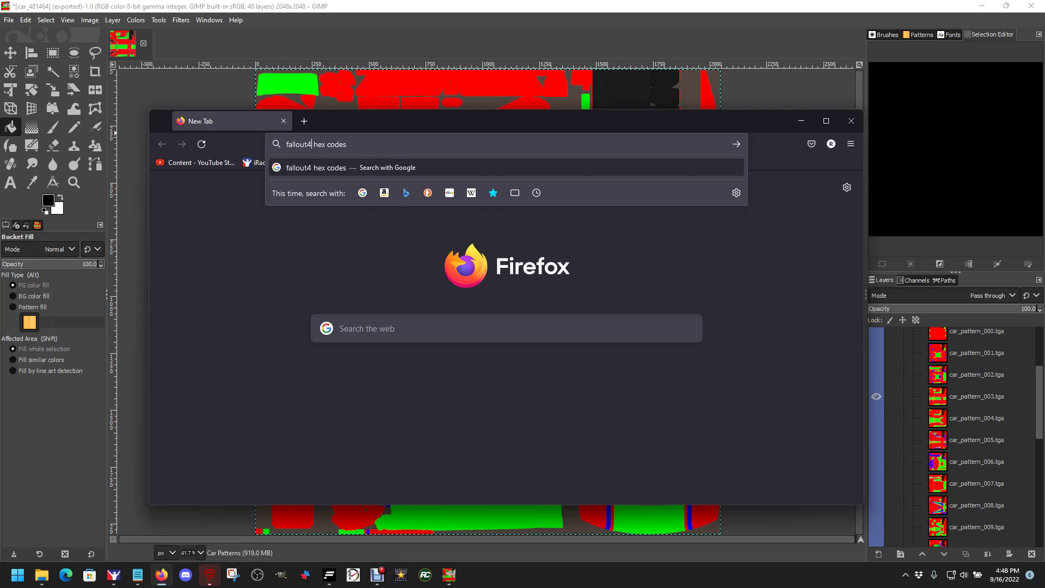
pyautogui.write('color')
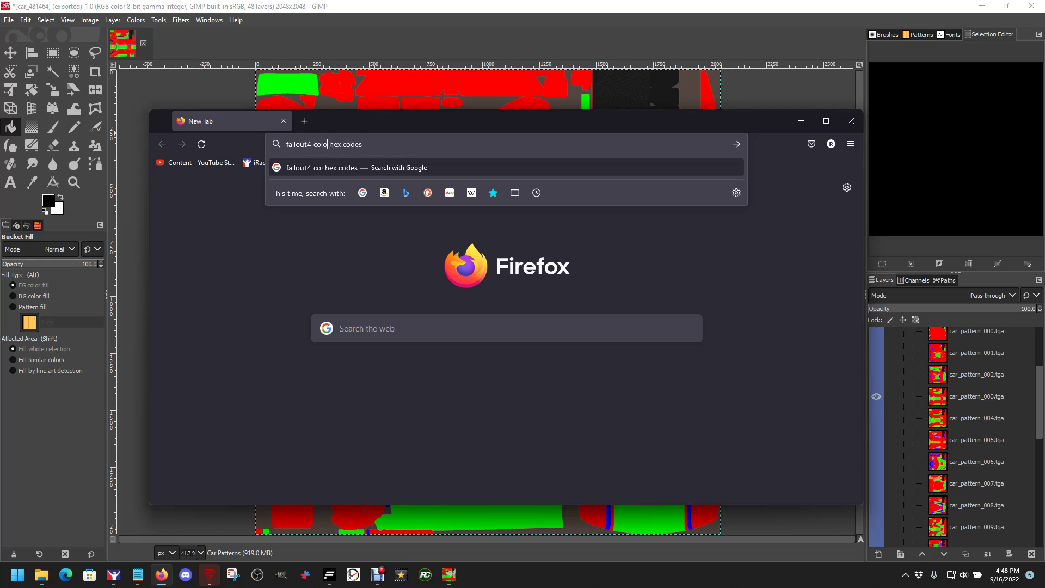
pyautogui.press('Return')
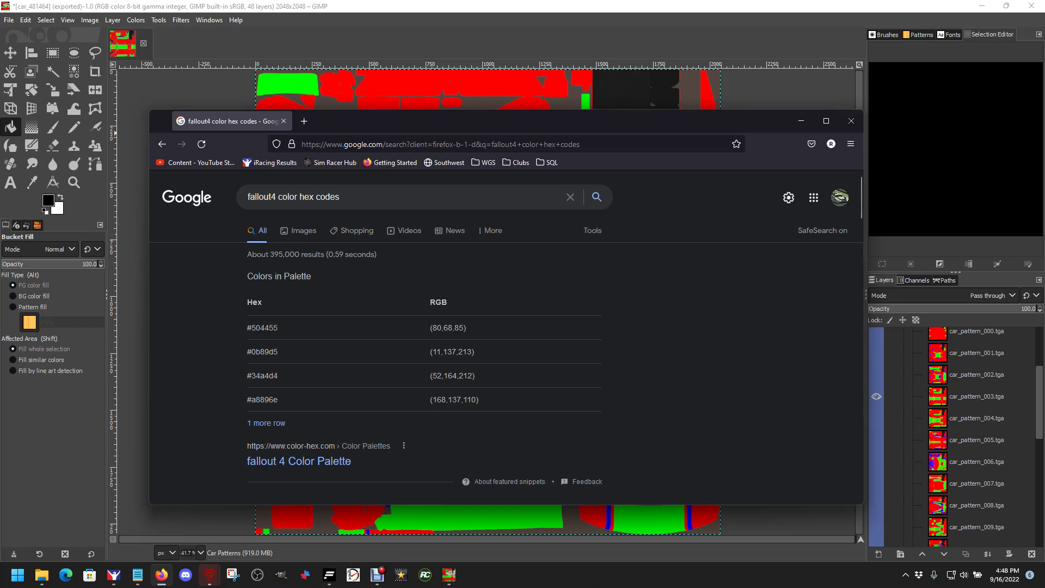
# Scroll the search results and open the fallout 4 Color Palette page.
pyautogui.scroll(-1, 506, 336)
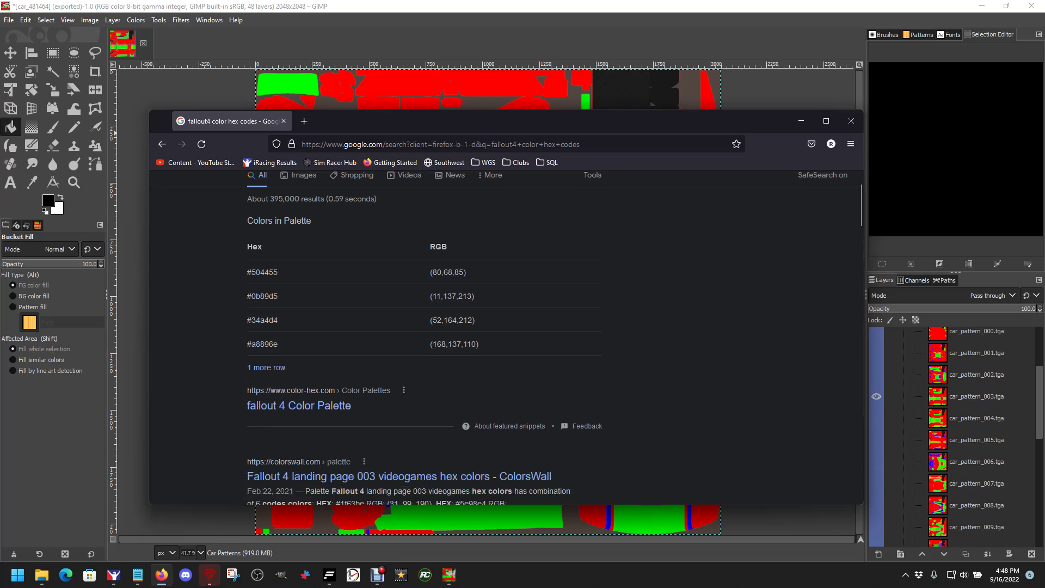
pyautogui.scroll(-4, 506, 337)
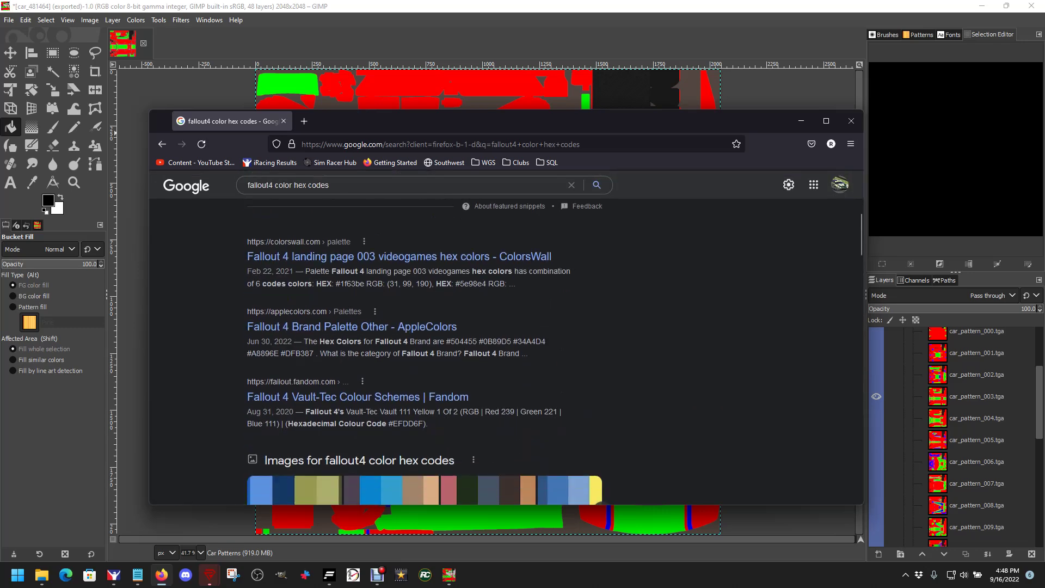
pyautogui.scroll(-3, 506, 338)
pyautogui.scroll(7, 506, 337)
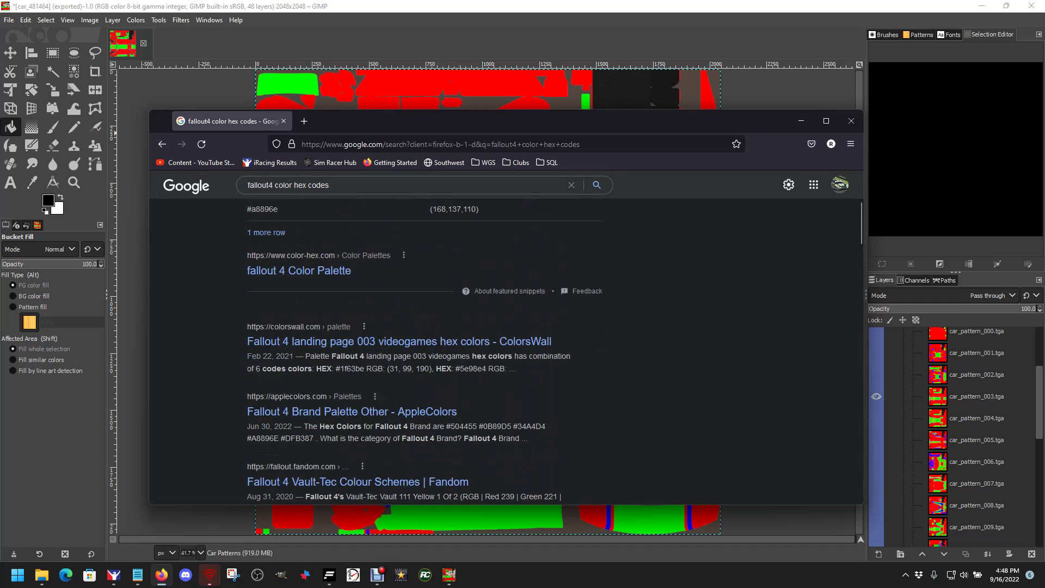
pyautogui.scroll(-2, 299, 295)
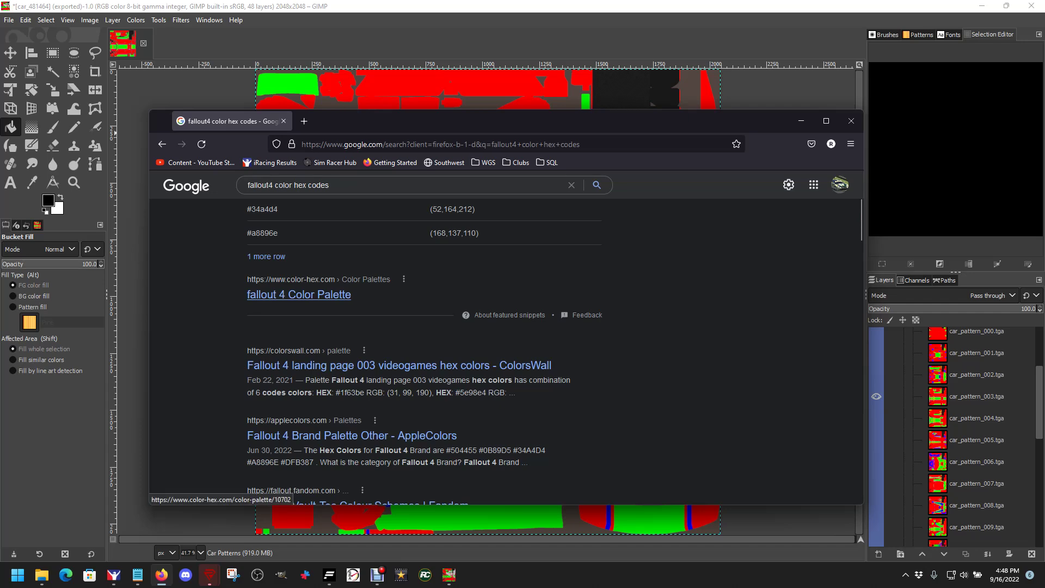
pyautogui.click(299, 294)
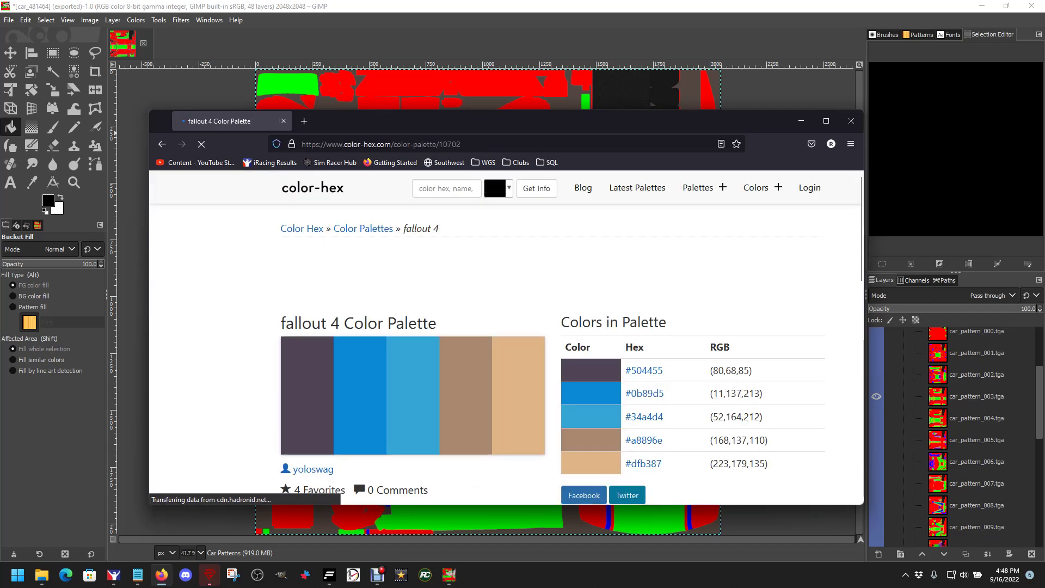
# Scroll through the fallout 4 palette's hex color values on color-hex.
pyautogui.scroll(-2, 506, 338)
pyautogui.scroll(-3, 506, 337)
pyautogui.scroll(-1, 506, 338)
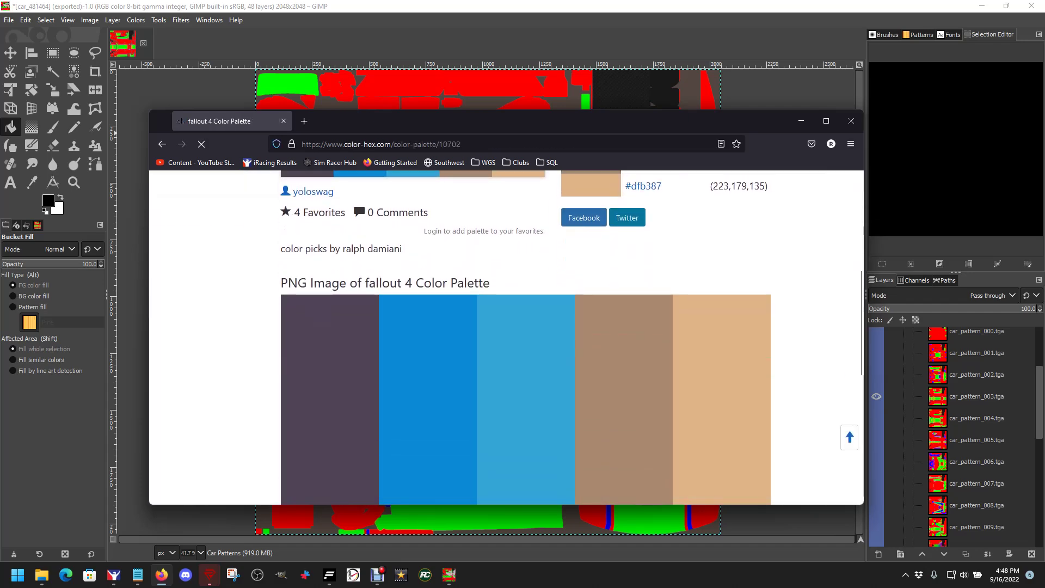
pyautogui.scroll(4, 506, 337)
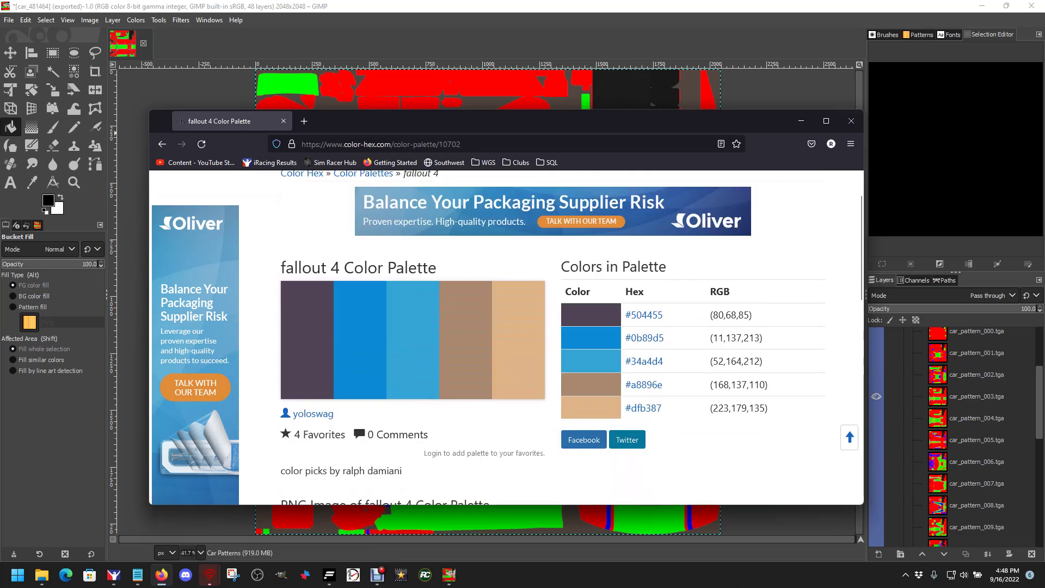
pyautogui.scroll(-5, 506, 338)
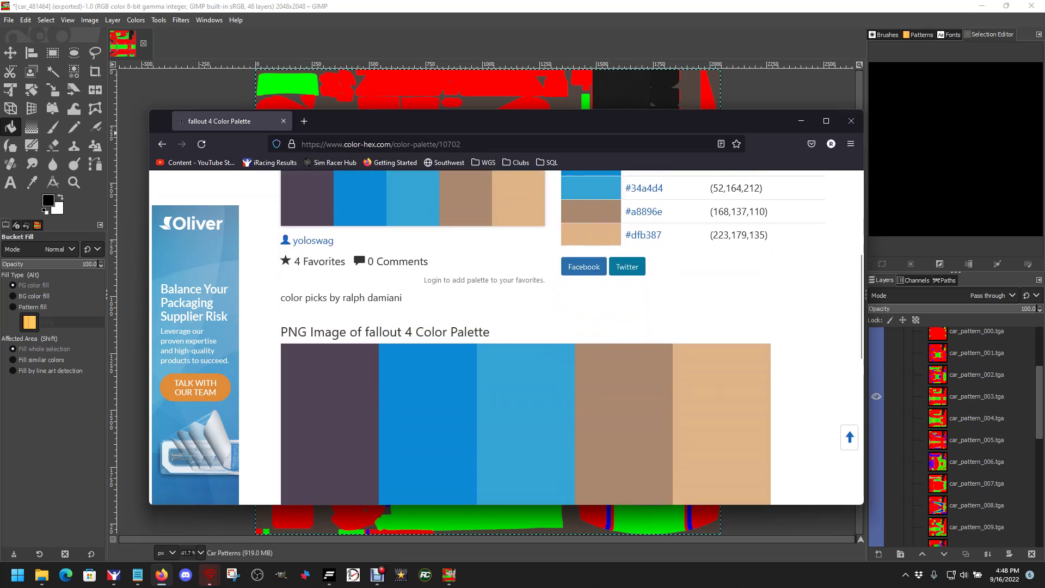
pyautogui.scroll(-4, 506, 338)
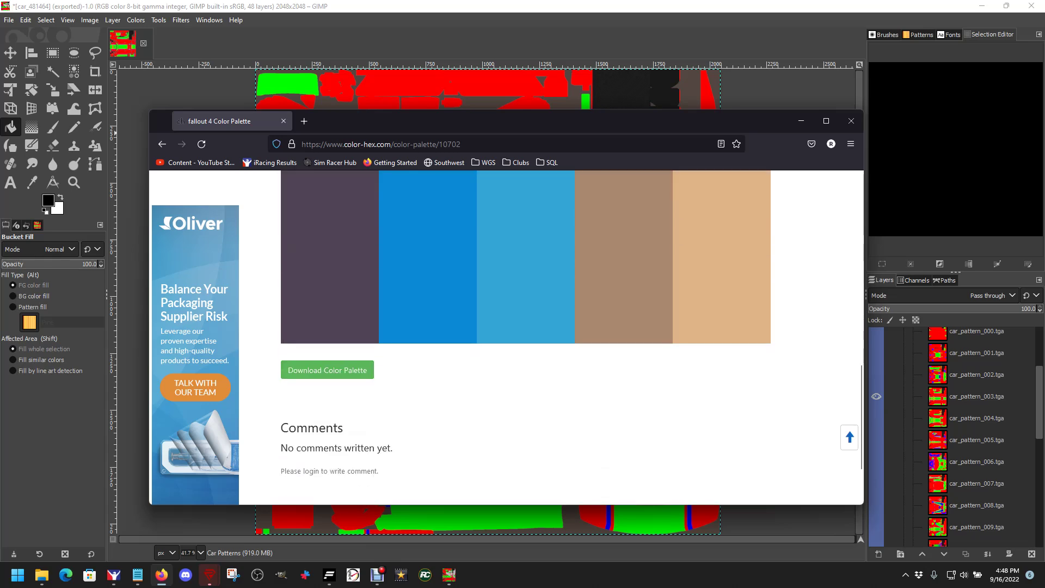
pyautogui.scroll(10, 507, 338)
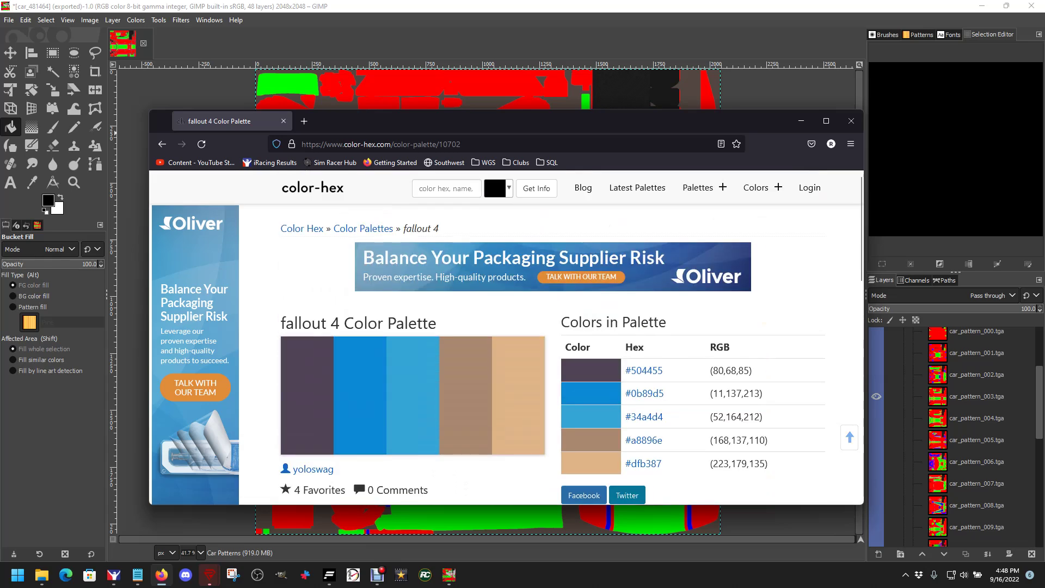
# Go back to the results and preview the Fallout Vault Boy blue color scheme image.
pyautogui.click(162, 144)
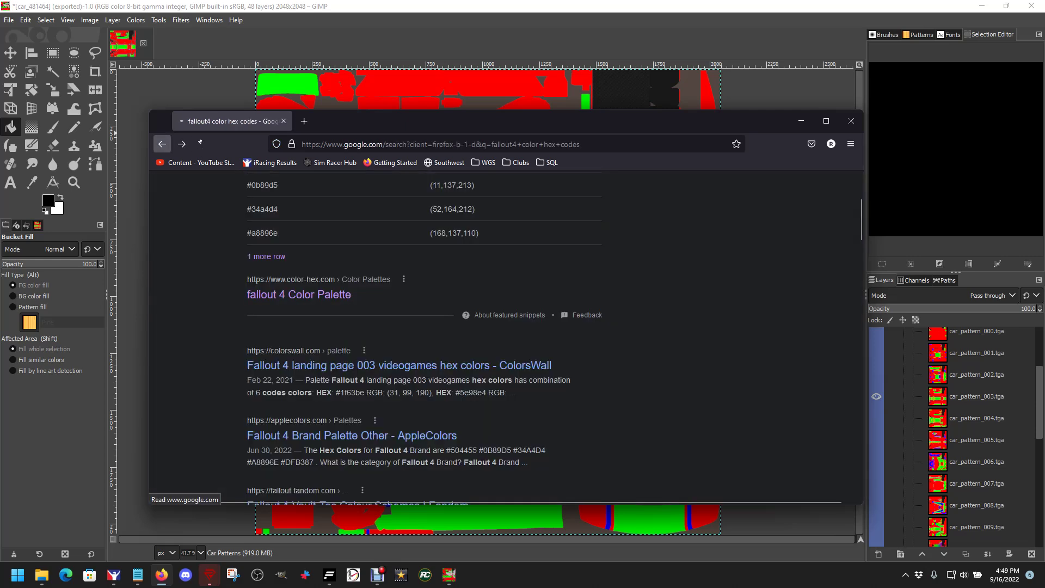
pyautogui.scroll(-2, 357, 322)
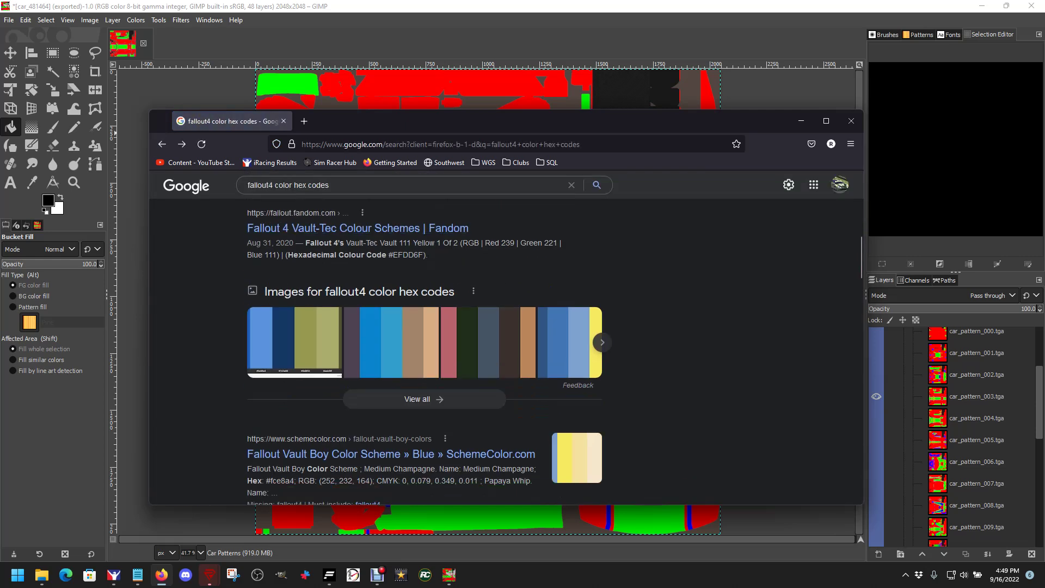
pyautogui.click(568, 342)
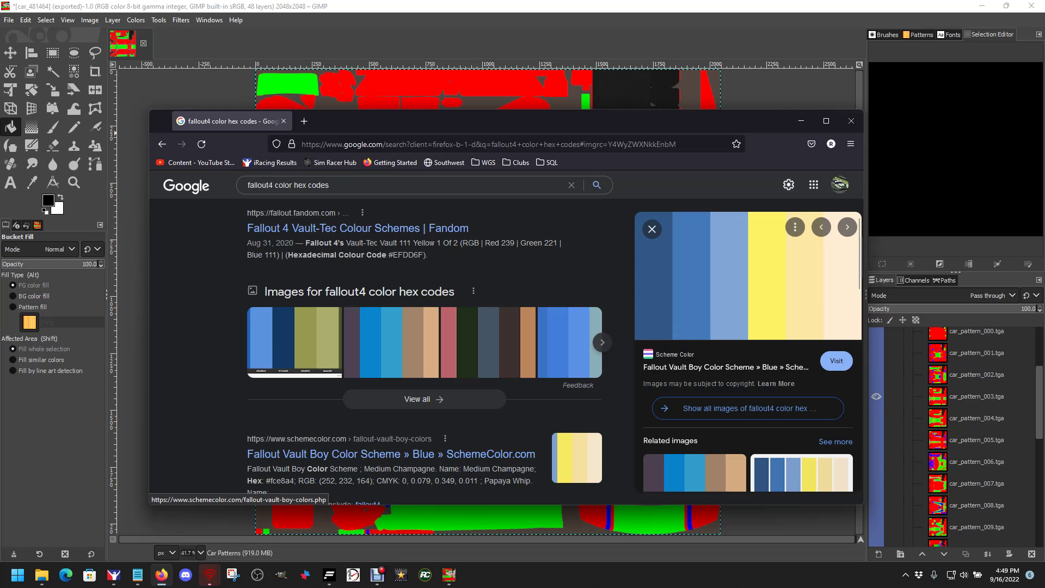
# Open SchemeColor's Fallout Vault Boy colour scheme page and scroll through its colour table.
pyautogui.click(836, 361)
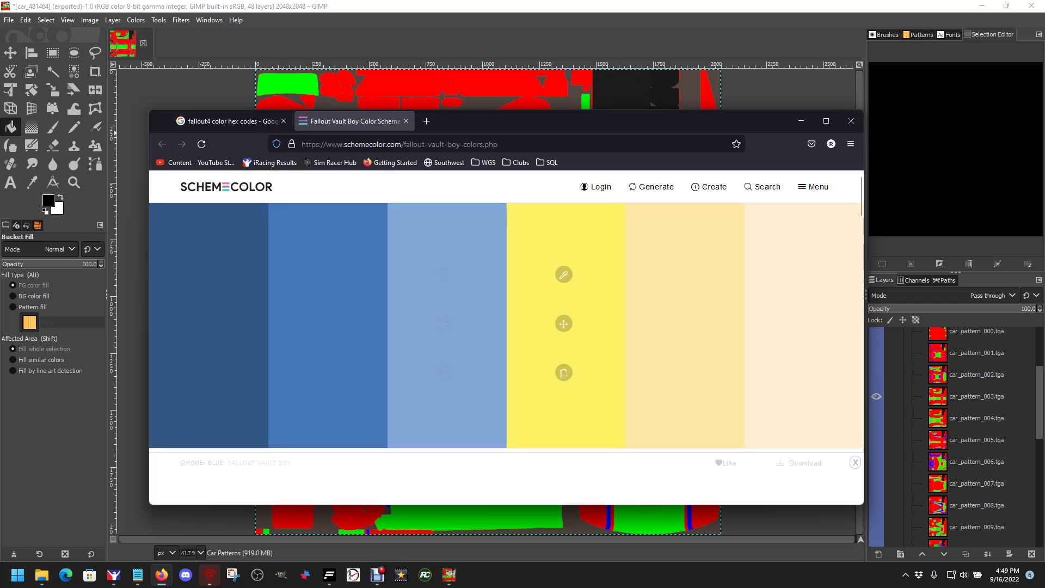
pyautogui.scroll(-5, 563, 324)
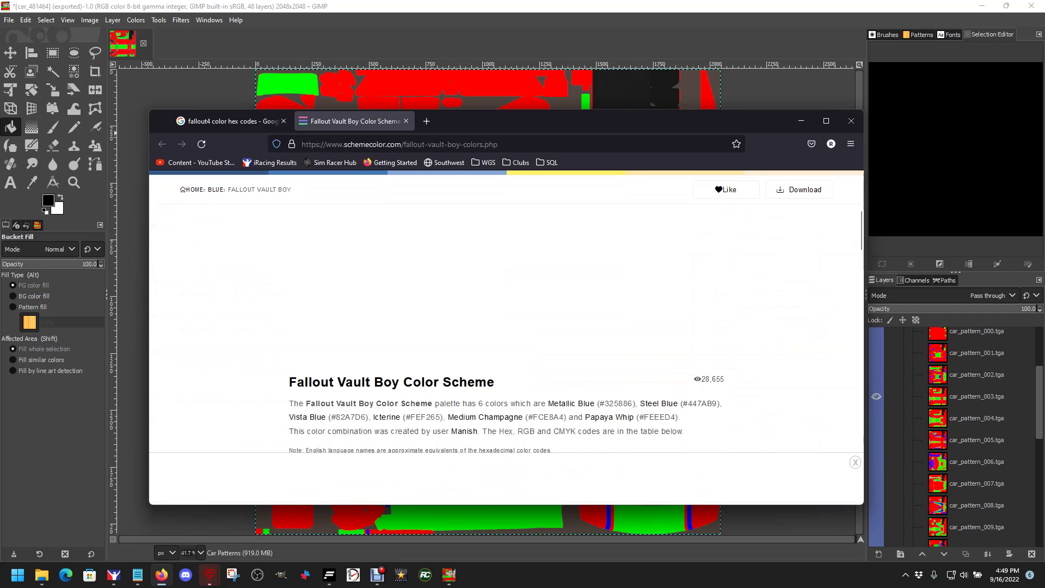
pyautogui.scroll(-5, 506, 337)
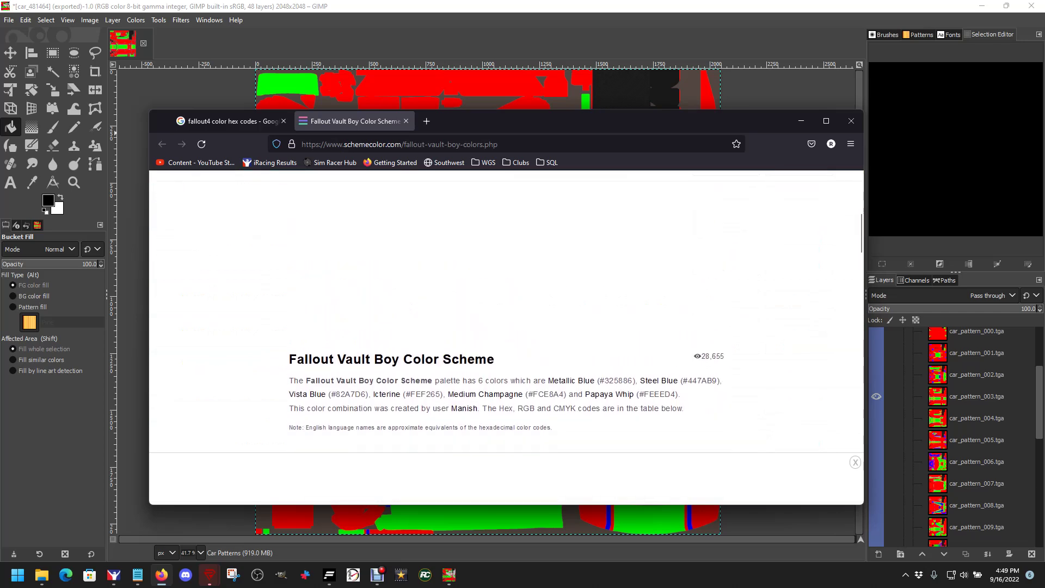
pyautogui.scroll(-8, 506, 337)
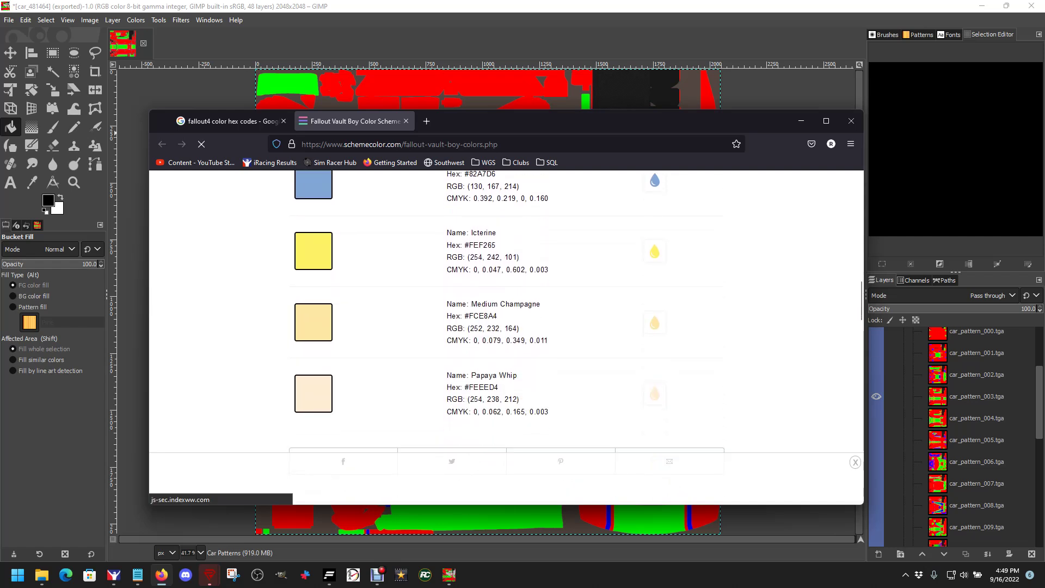
pyautogui.scroll(3, 506, 337)
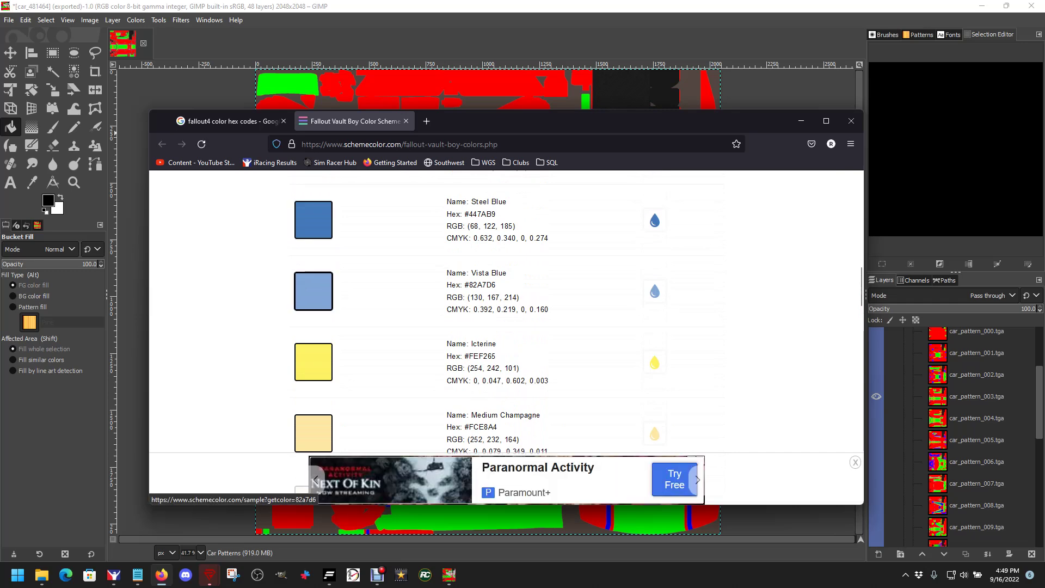
pyautogui.scroll(-2, 313, 291)
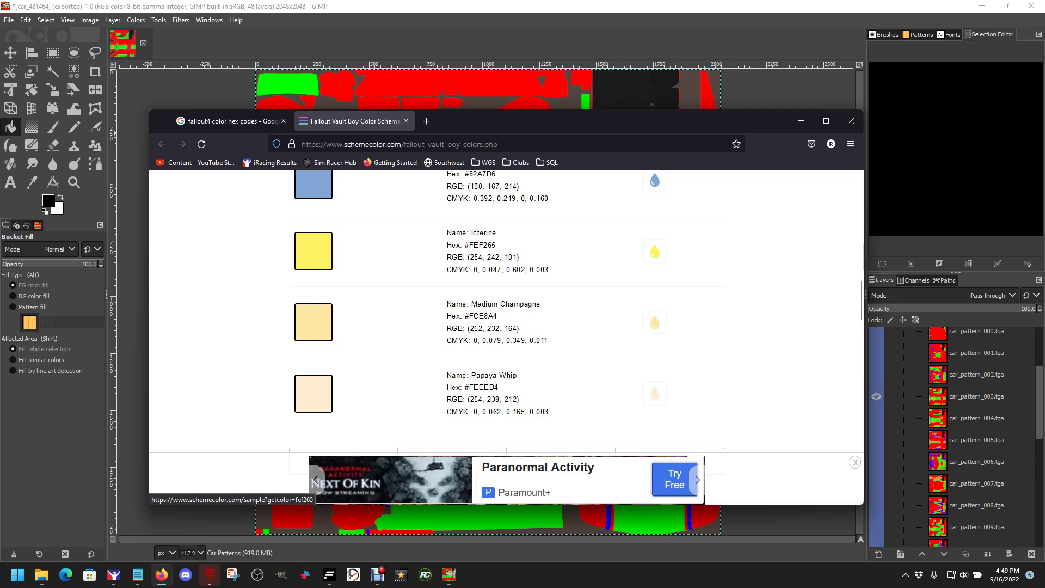
pyautogui.scroll(-1, 313, 291)
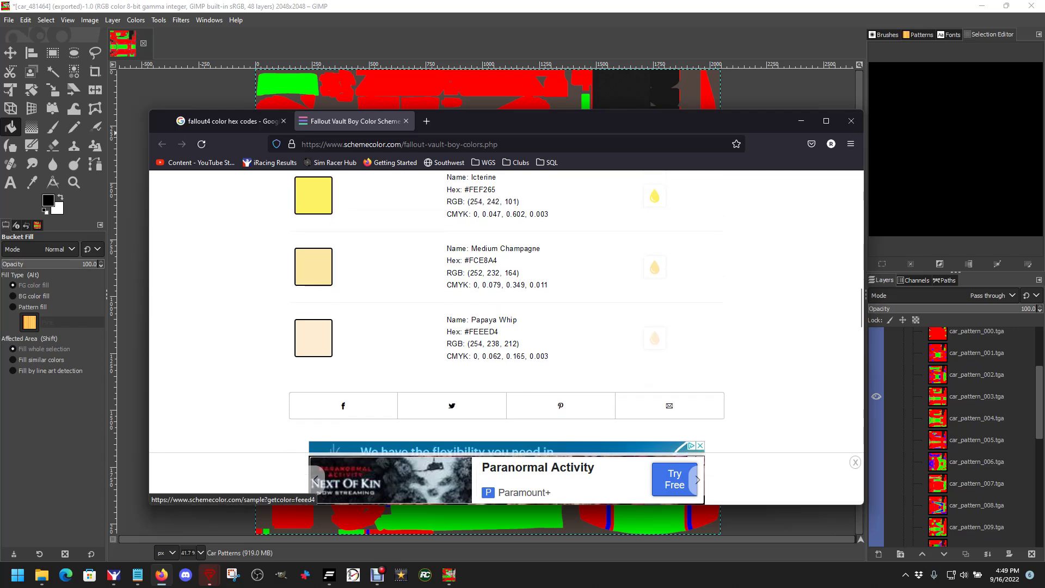
pyautogui.scroll(3, 506, 310)
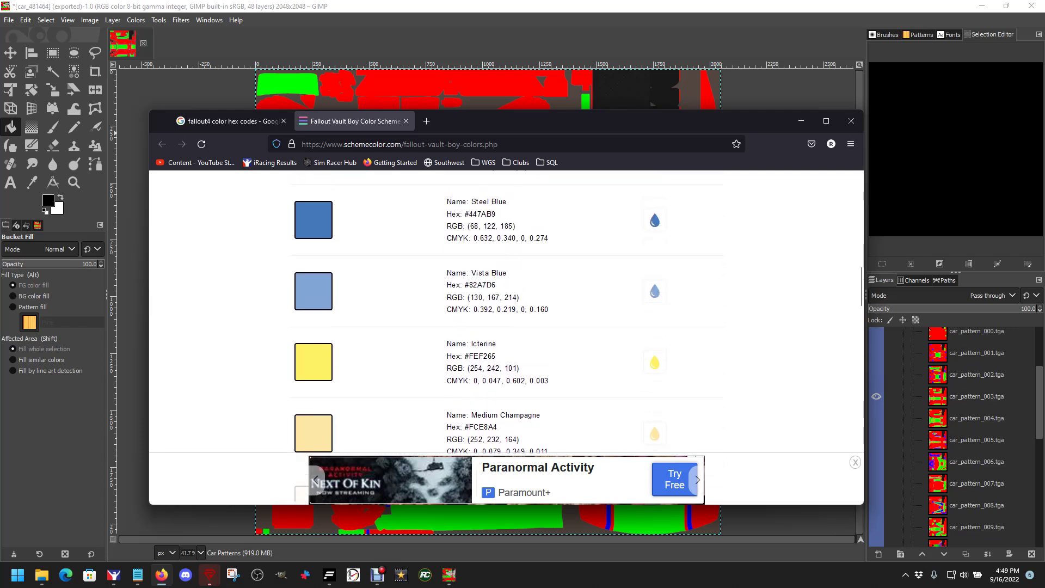
# Position the browser over the texture and highlight the hex codes 325886 and FEF265.
pyautogui.moveTo(563, 127); pyautogui.dragTo(490, 135)
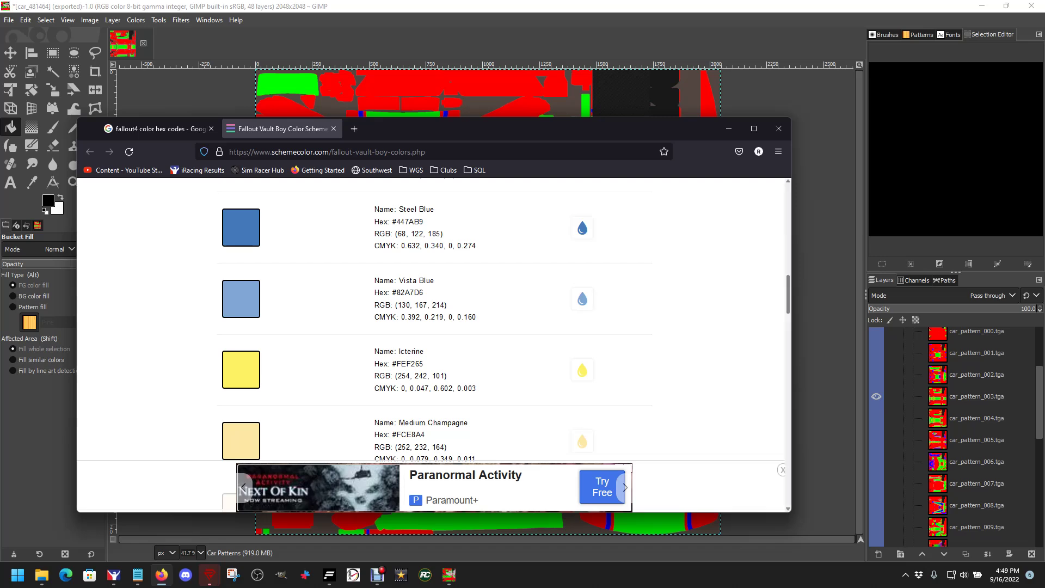
pyautogui.scroll(-5, 434, 319)
pyautogui.scroll(7, 434, 343)
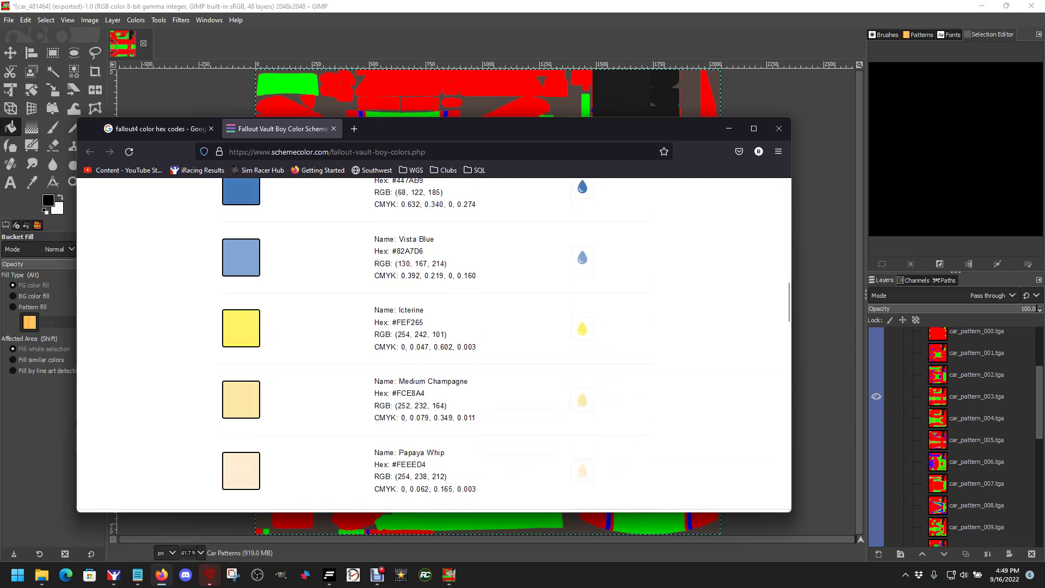
pyautogui.scroll(-2, 433, 343)
pyautogui.scroll(1, 434, 343)
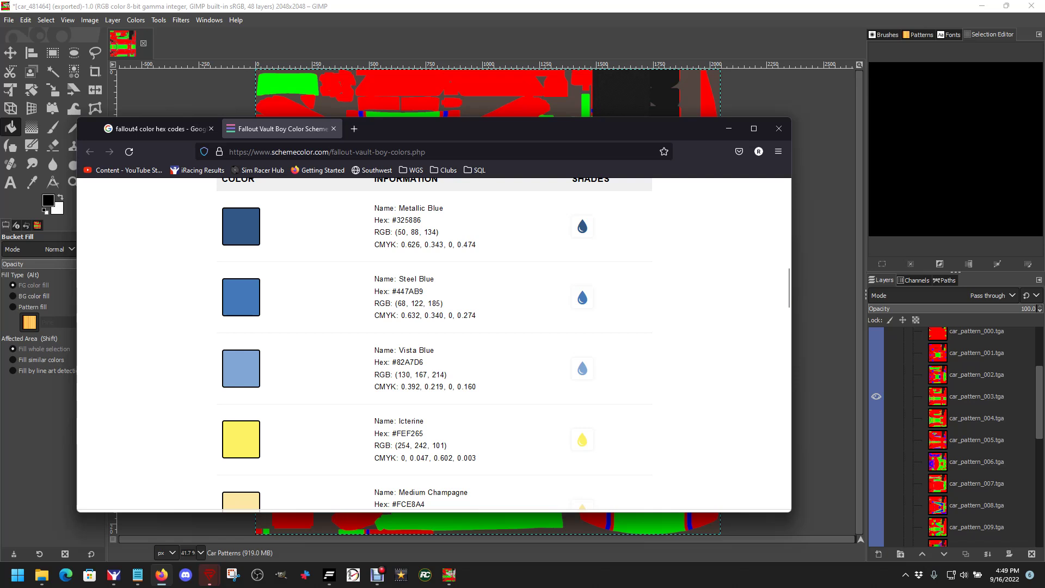
pyautogui.moveTo(648, 137); pyautogui.dragTo(666, 138)
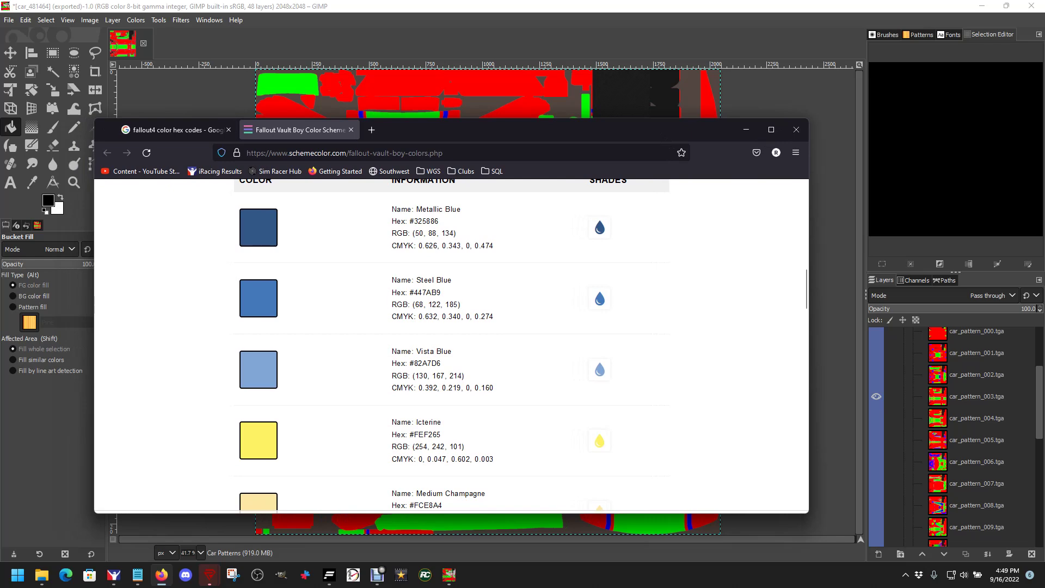
pyautogui.moveTo(414, 220); pyautogui.dragTo(439, 221)
pyautogui.moveTo(414, 434); pyautogui.dragTo(440, 434)
# Return to GIMP, make car_pattern_003.tga the active layer, and choose Select by Color.
pyautogui.hotkey('alt', 'Tab')
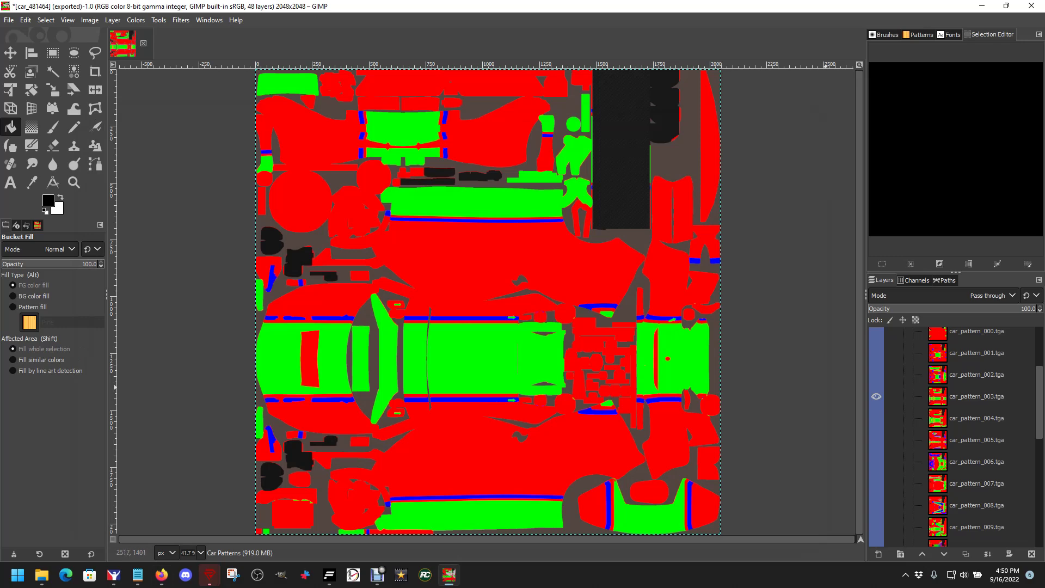
pyautogui.click(976, 396)
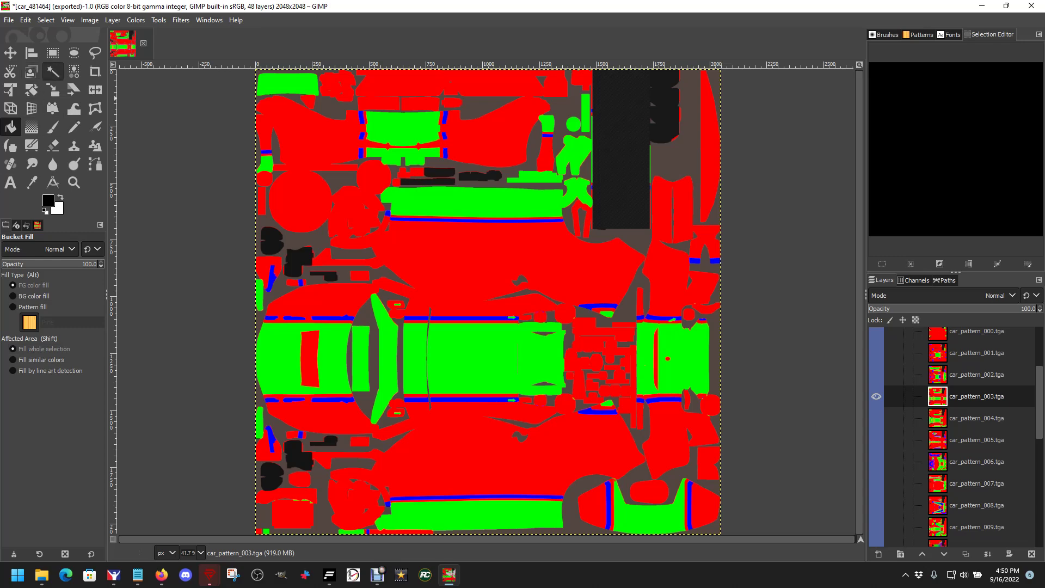
pyautogui.click(74, 71)
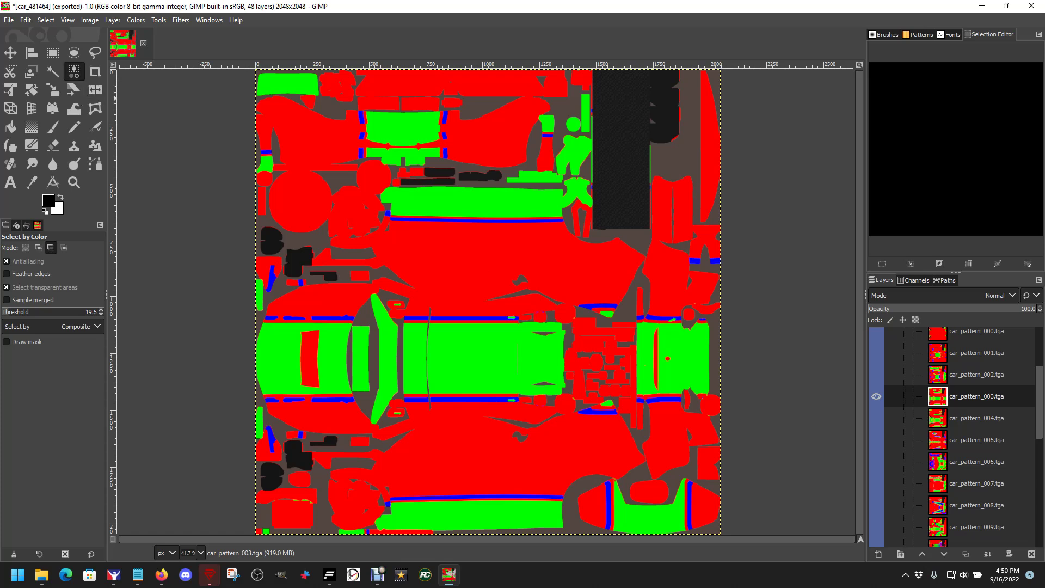
# Set the colour-select threshold to 112.4 in Add mode and select the blue stripe areas.
pyautogui.moveTo(10, 311); pyautogui.dragTo(39, 311)
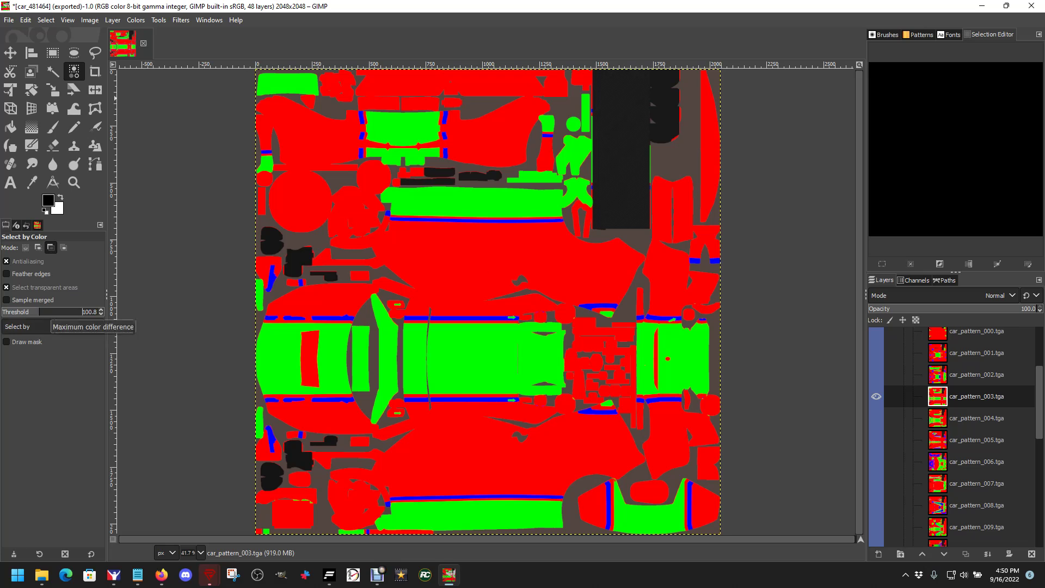
pyautogui.moveTo(52, 311); pyautogui.dragTo(56, 311)
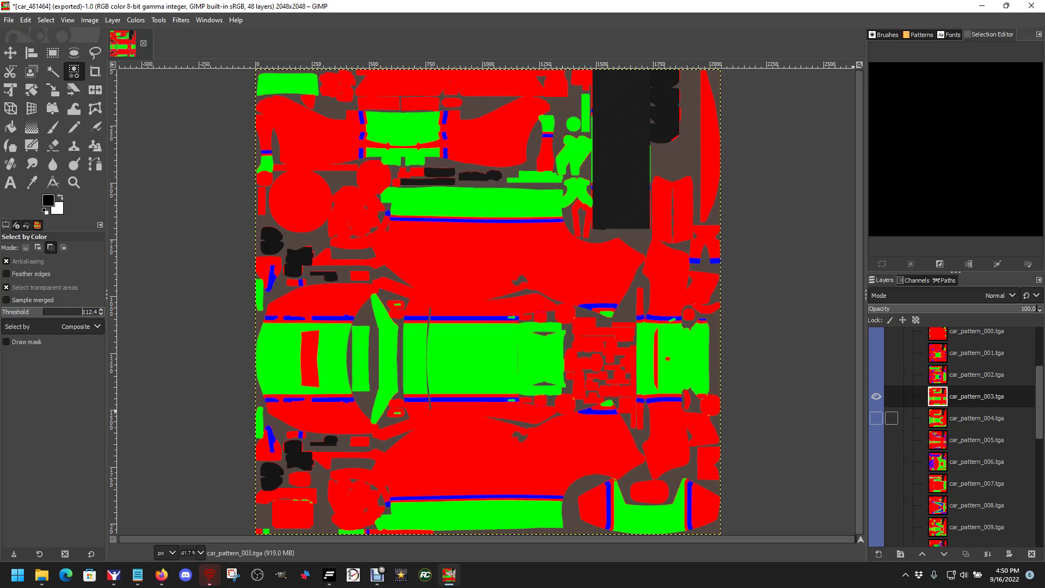
pyautogui.click(976, 396)
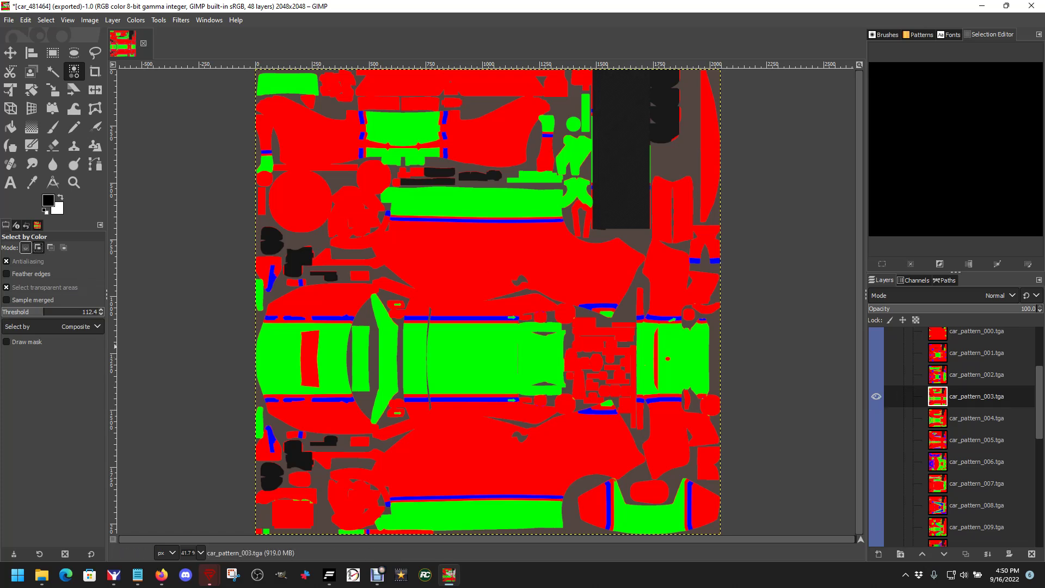
pyautogui.click(25, 248)
pyautogui.click(38, 248)
pyautogui.click(51, 248)
pyautogui.click(38, 247)
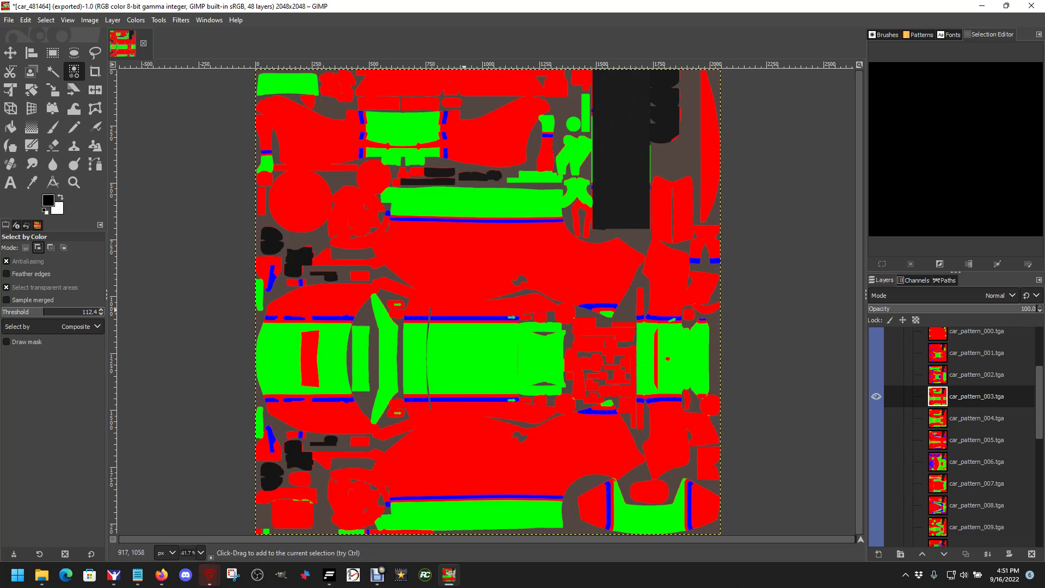
pyautogui.click(456, 317)
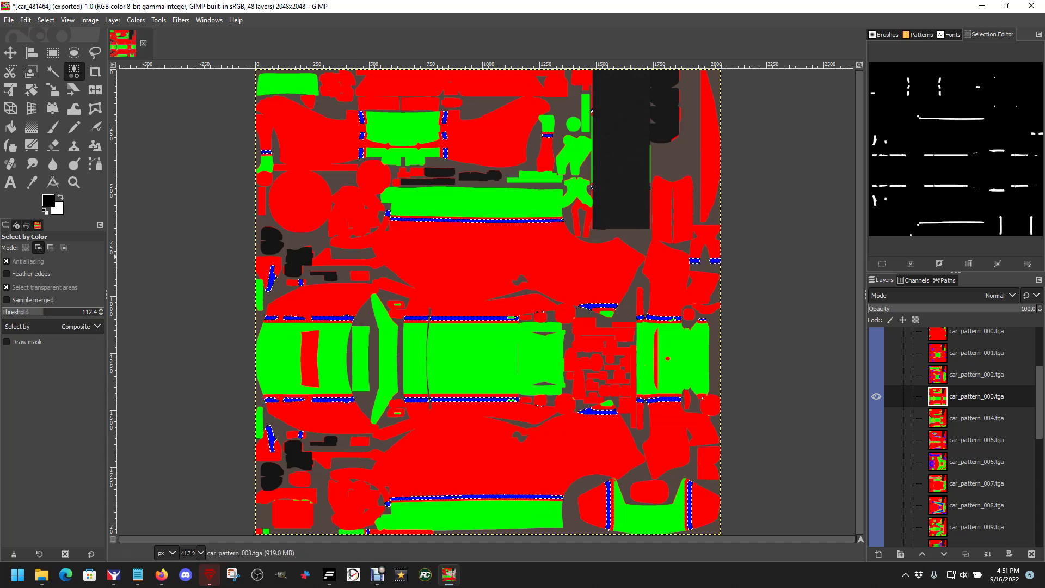
# Try a threshold of 187.3, clear the too-broad selection, and lower the threshold to 108.1.
pyautogui.click(45, 19)
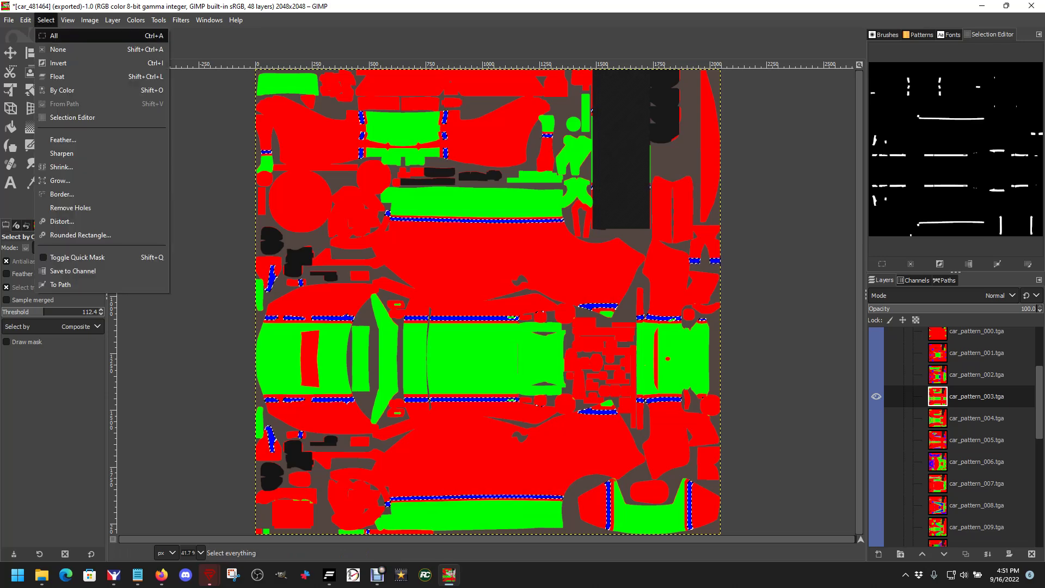
pyautogui.click(54, 44)
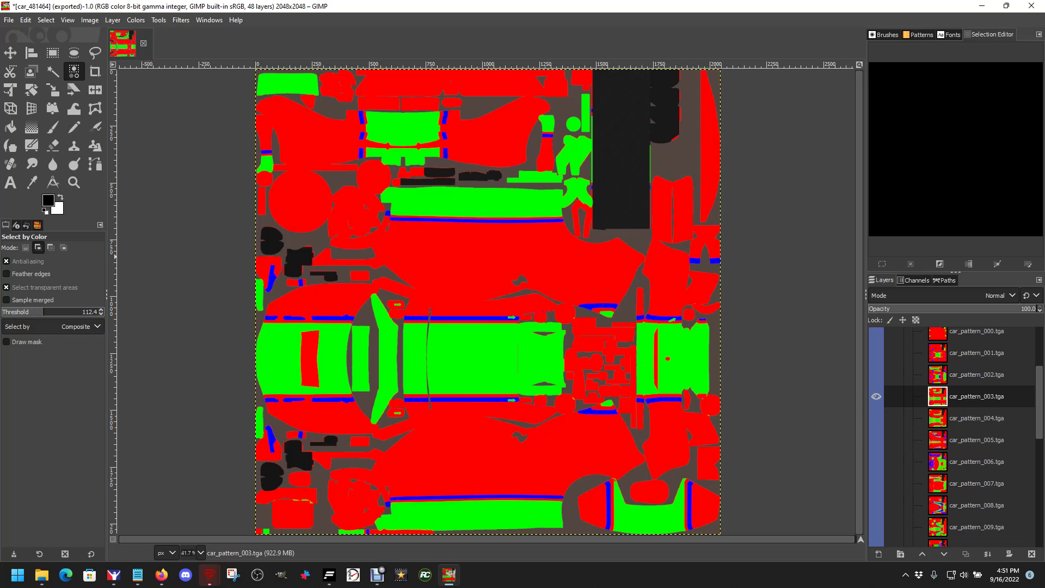
pyautogui.moveTo(44, 311); pyautogui.dragTo(72, 311)
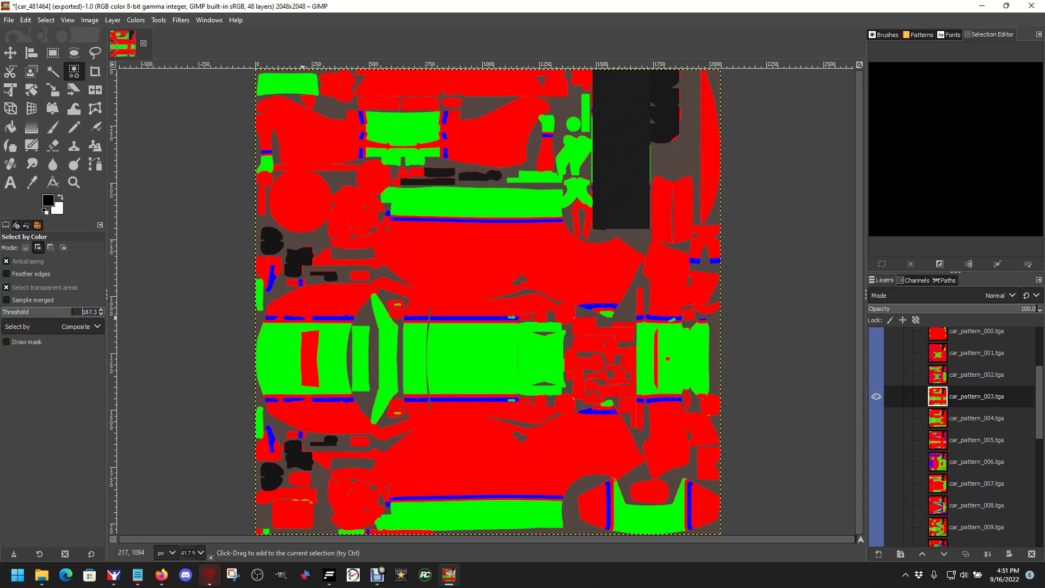
pyautogui.click(446, 319)
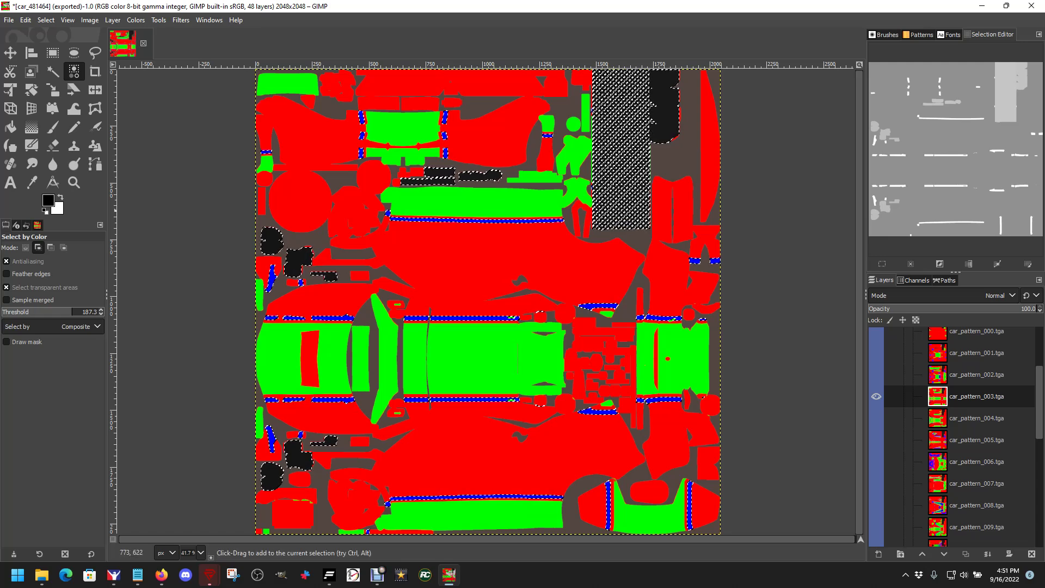
pyautogui.click(45, 20)
pyautogui.click(53, 50)
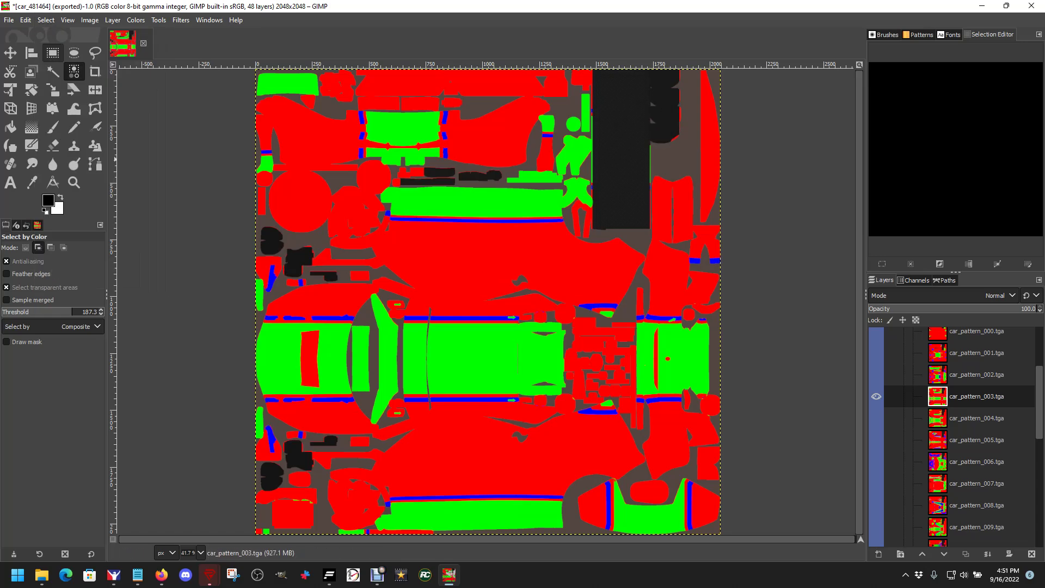
pyautogui.click(42, 312)
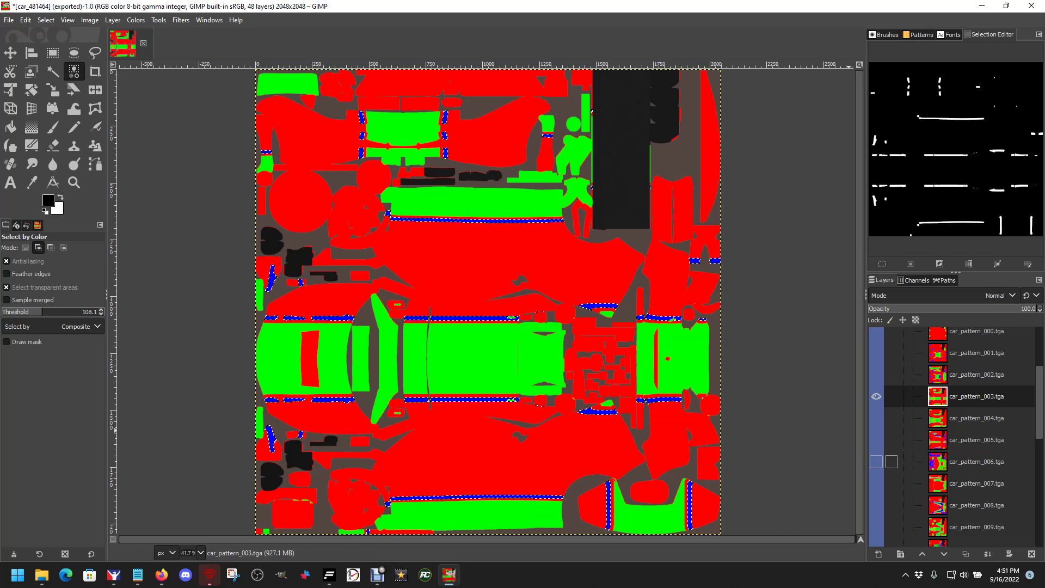
# Add a new layer group inside the Paintable Area group.
pyautogui.scroll(5, 887, 441)
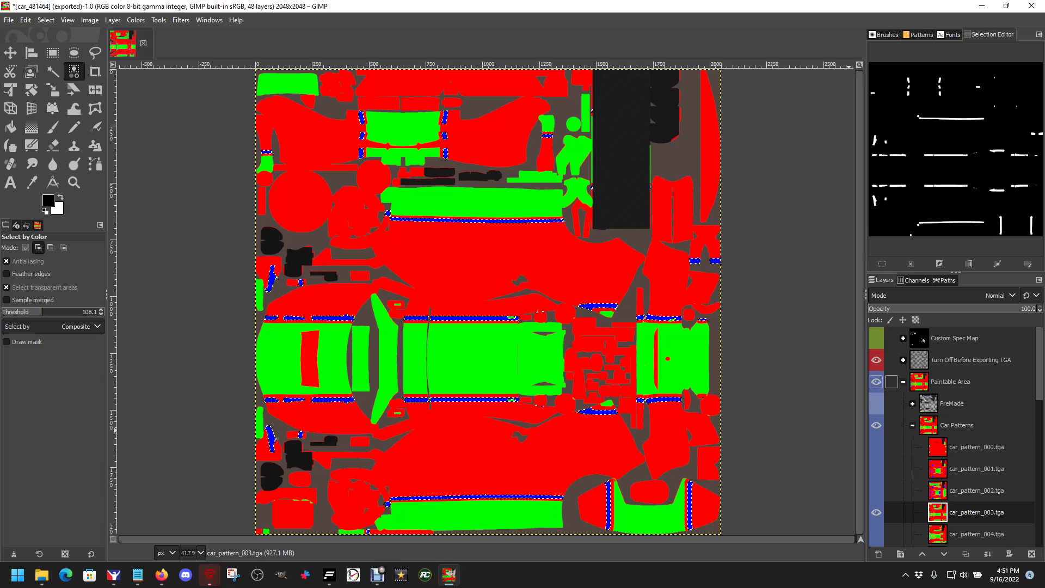
pyautogui.click(950, 381)
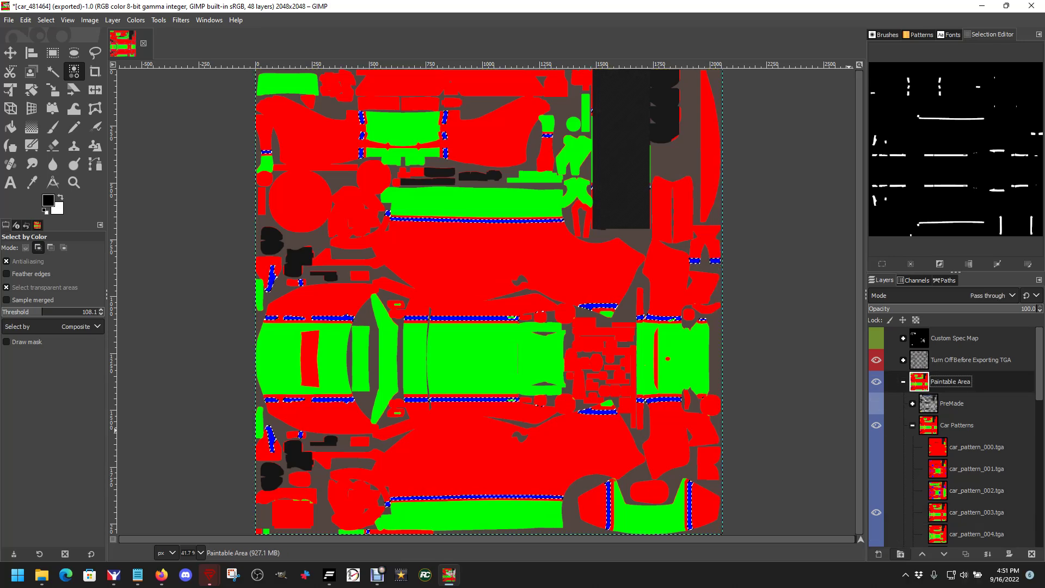
pyautogui.click(900, 554)
# Rename the new group to Base Paints and move it below PreMade.
pyautogui.doubleClick(956, 404)
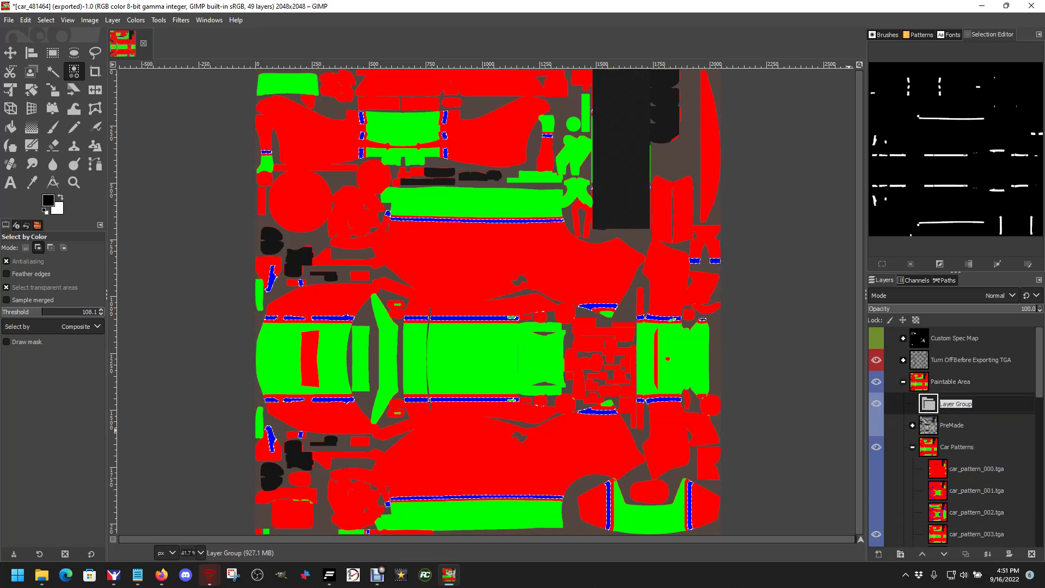
pyautogui.write('Base Paints')
pyautogui.press('Return')
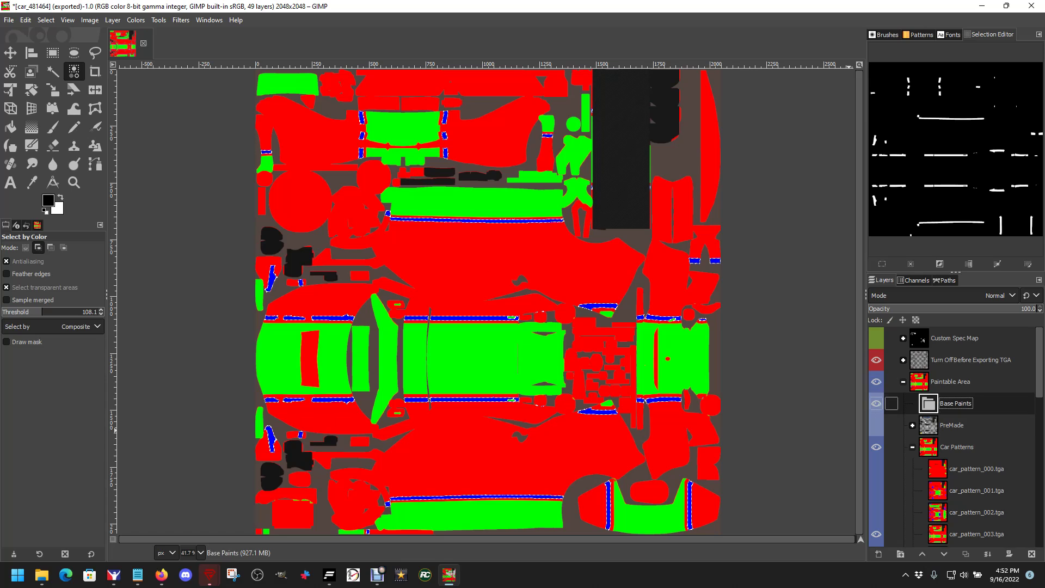
pyautogui.moveTo(947, 402); pyautogui.dragTo(963, 435)
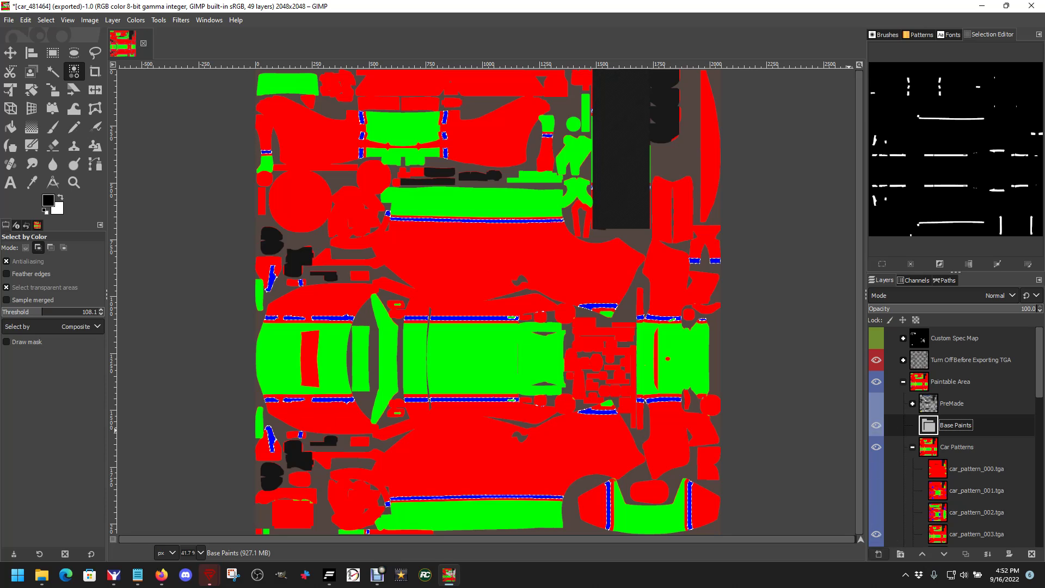
# Add a transparent layer named Stripe 1 to the Base Paints group.
pyautogui.click(878, 554)
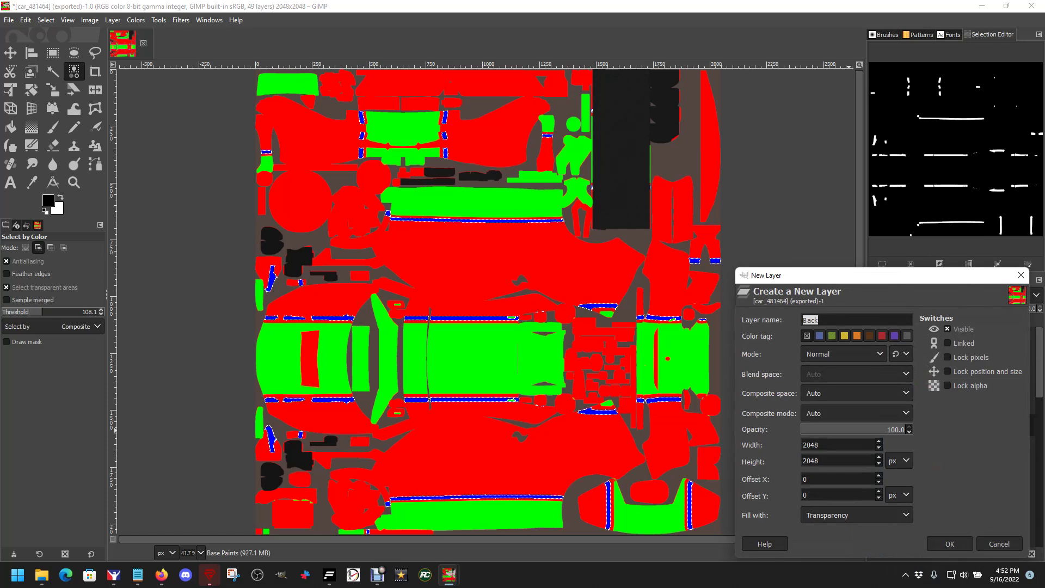
pyautogui.write('Stripe 1')
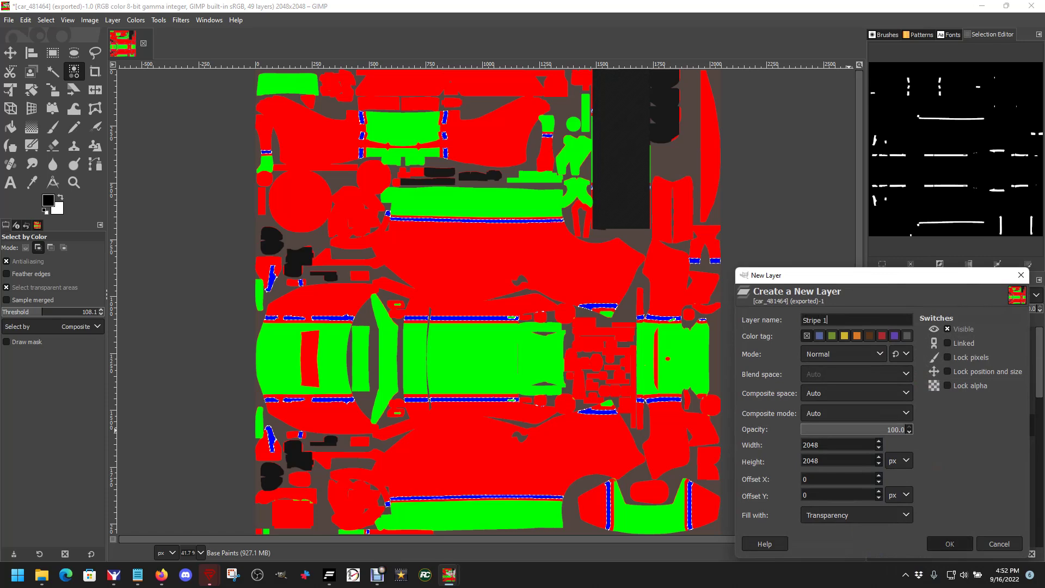
pyautogui.press('Return')
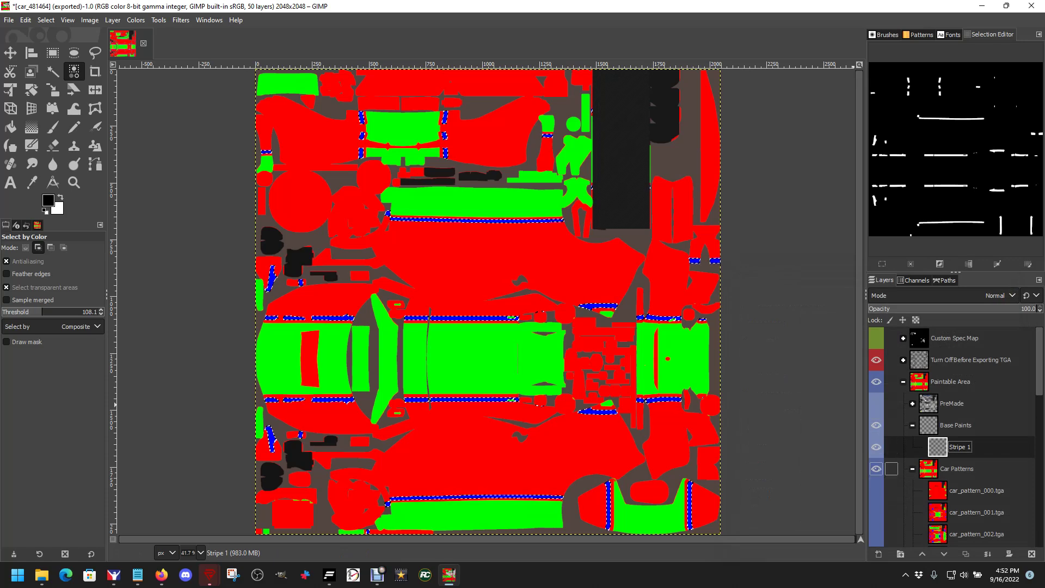
# Bucket-fill the selected stripe areas black on Stripe 1, then set the selection to None.
pyautogui.click(9, 126)
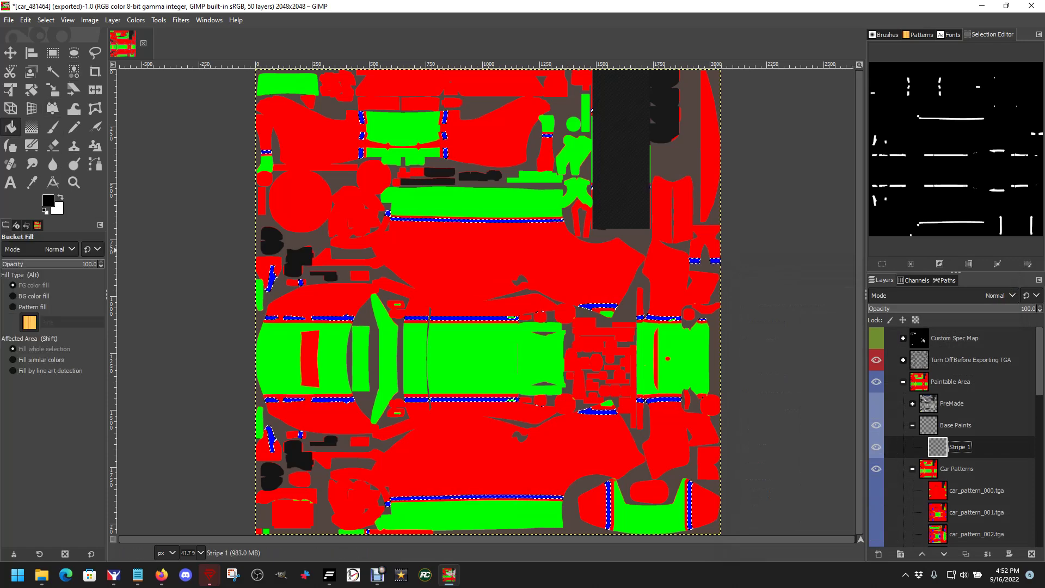
pyautogui.click(339, 318)
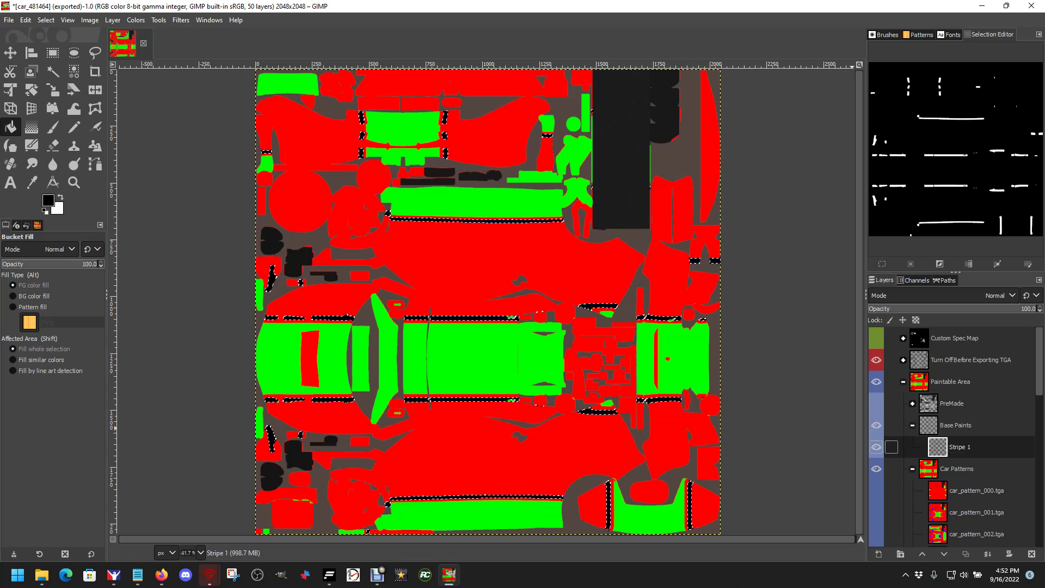
pyautogui.click(46, 20)
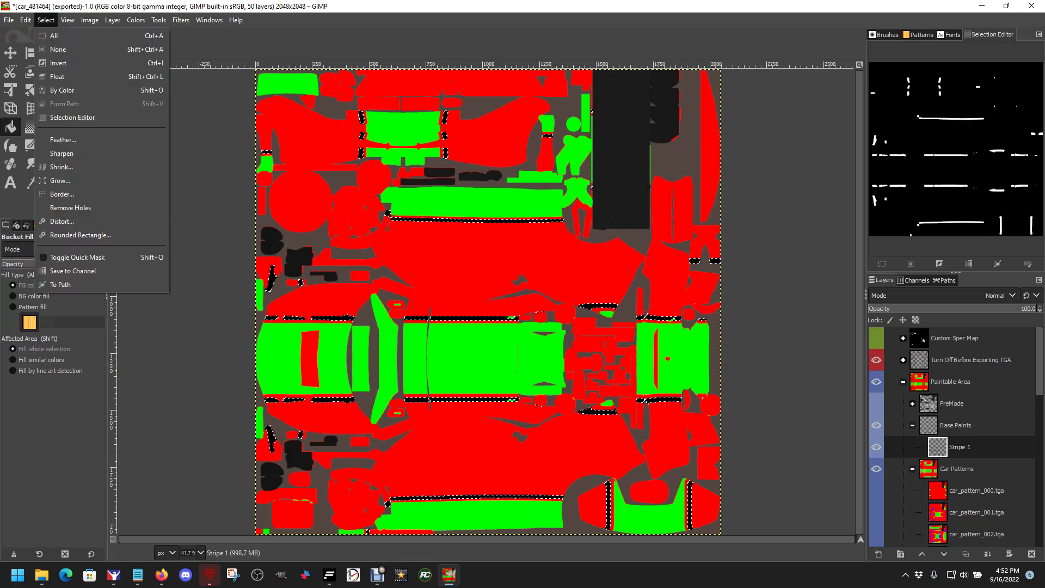
pyautogui.click(58, 48)
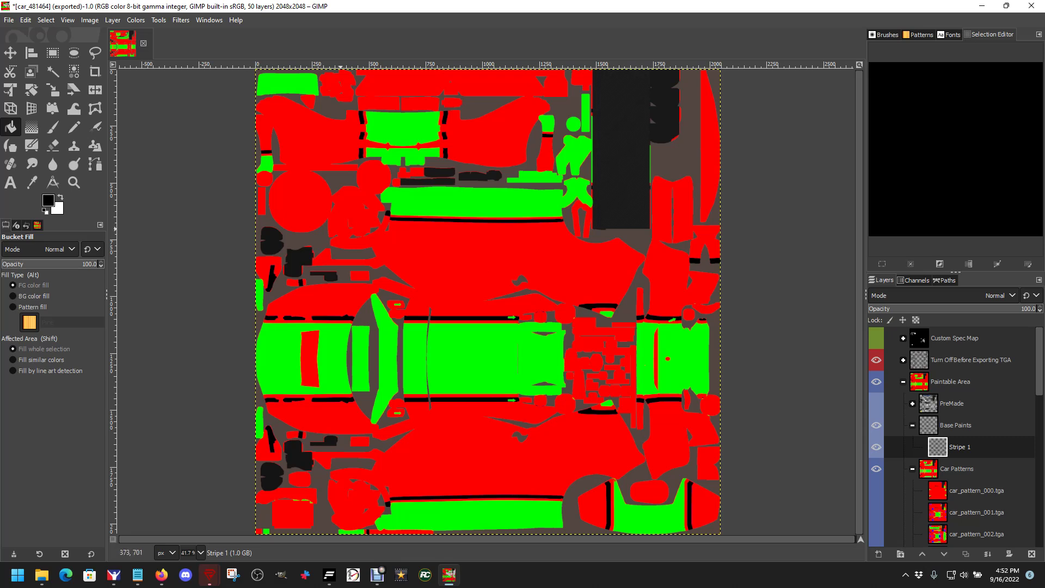
pyautogui.click(46, 19)
pyautogui.moveTo(25, 20)
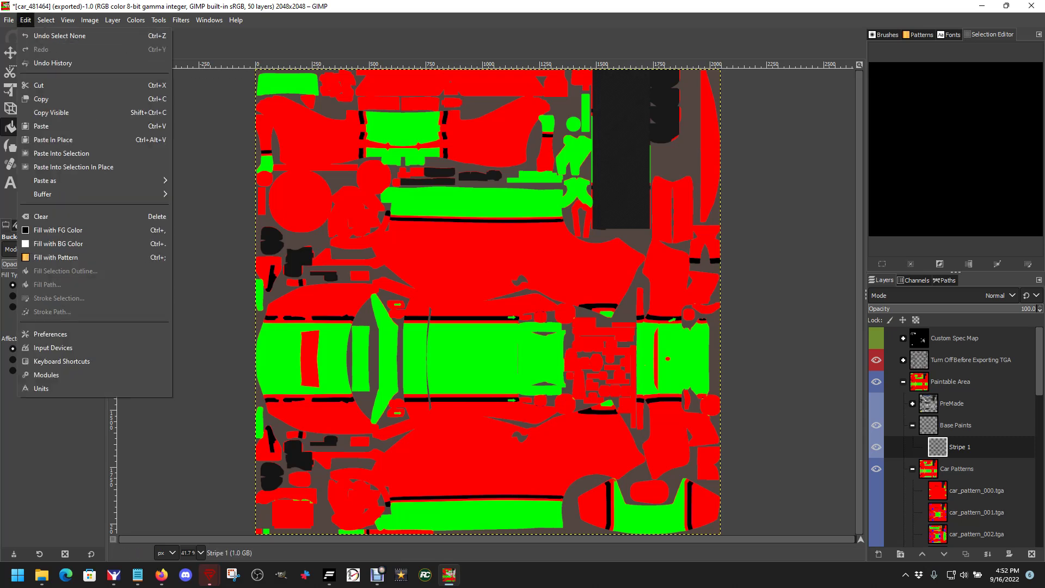
pyautogui.click(60, 35)
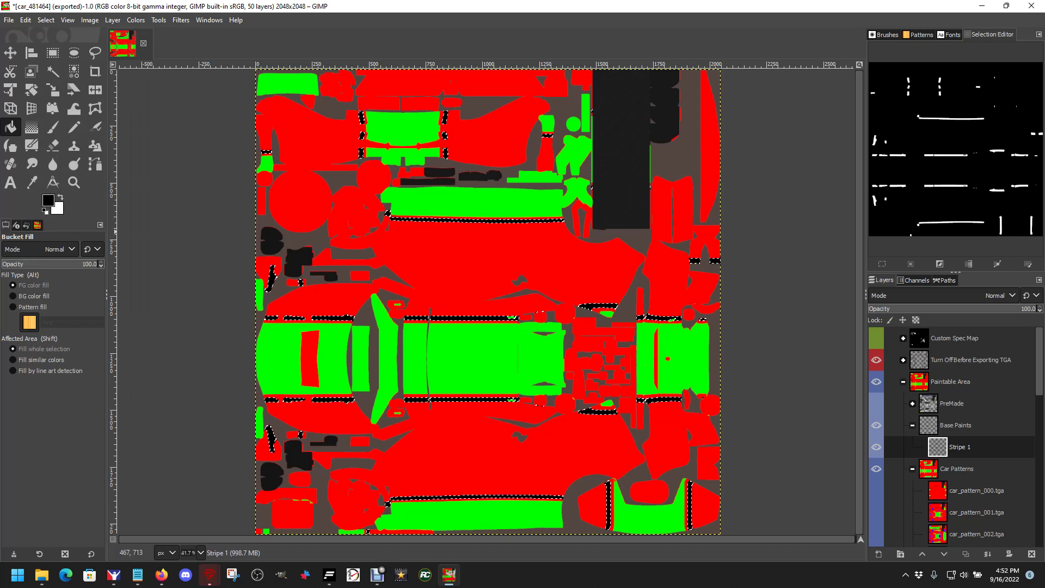
pyautogui.click(45, 19)
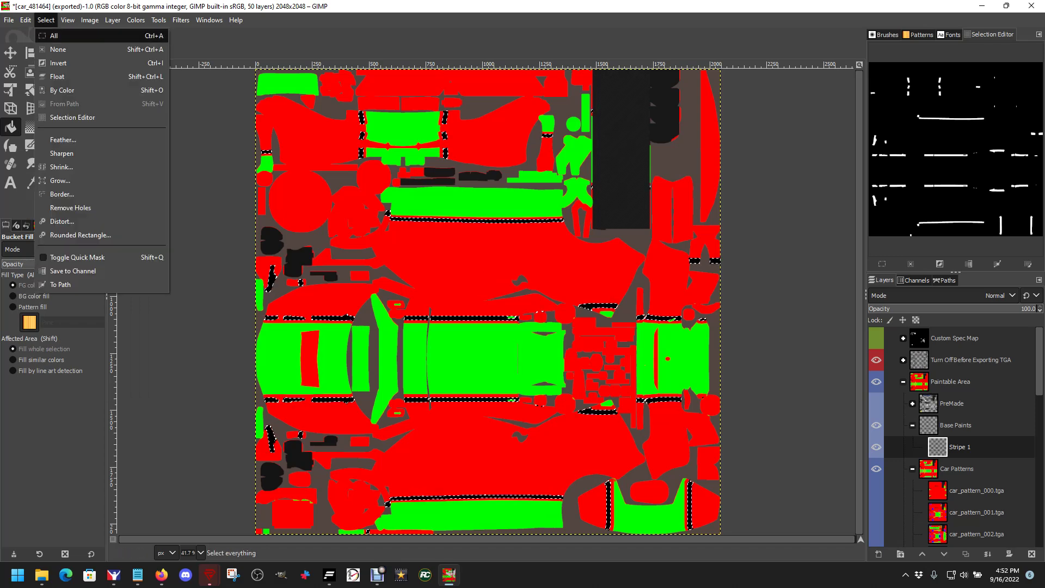
pyautogui.click(54, 44)
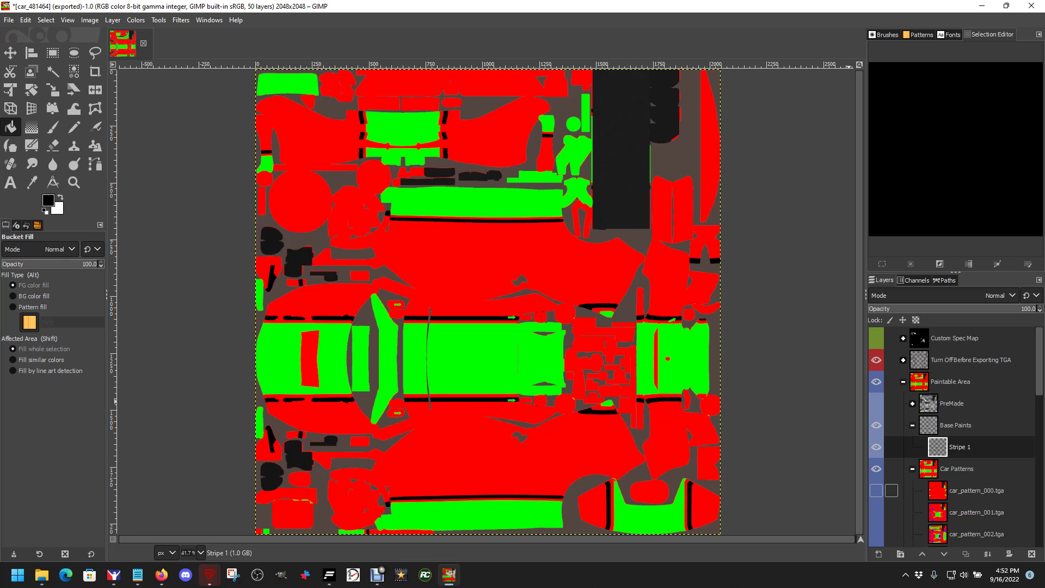
# Using Select by Color on car_pattern_003.tga, select all the green regions of the template.
pyautogui.click(974, 491)
pyautogui.scroll(-3, 925, 468)
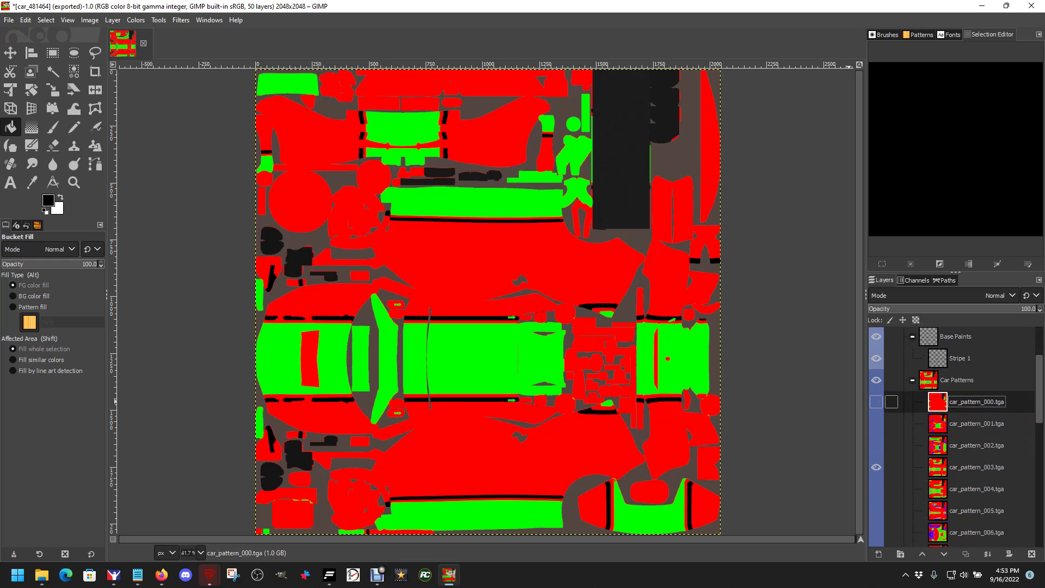
pyautogui.click(969, 510)
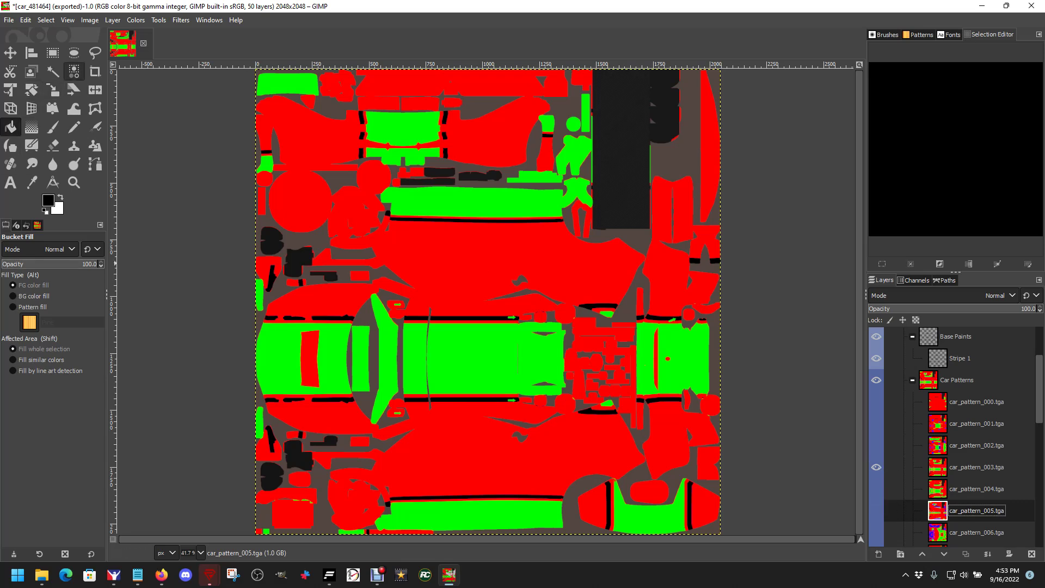
pyautogui.click(74, 71)
pyautogui.click(437, 270)
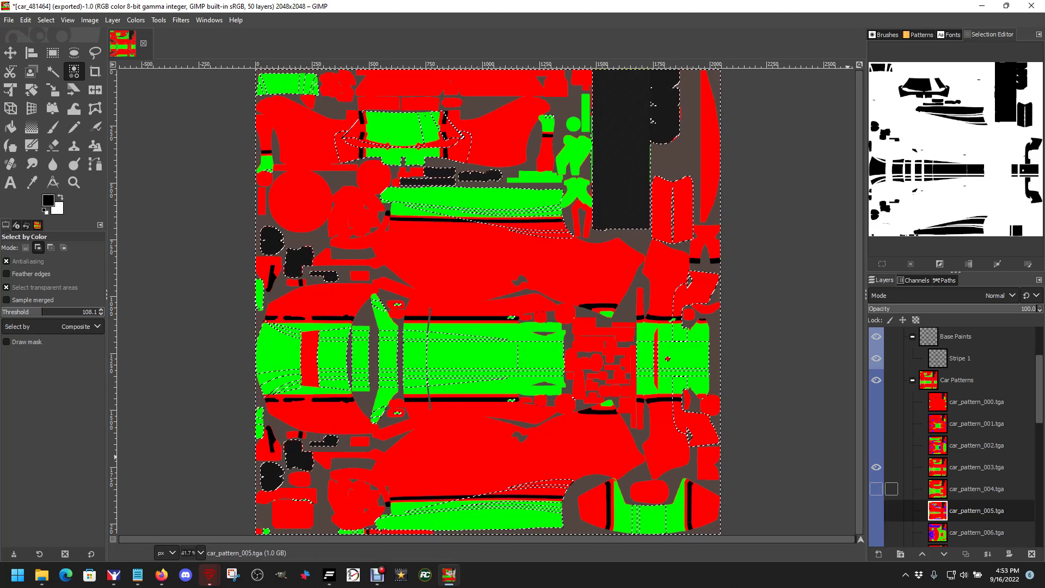
pyautogui.hotkey('alt', 's')
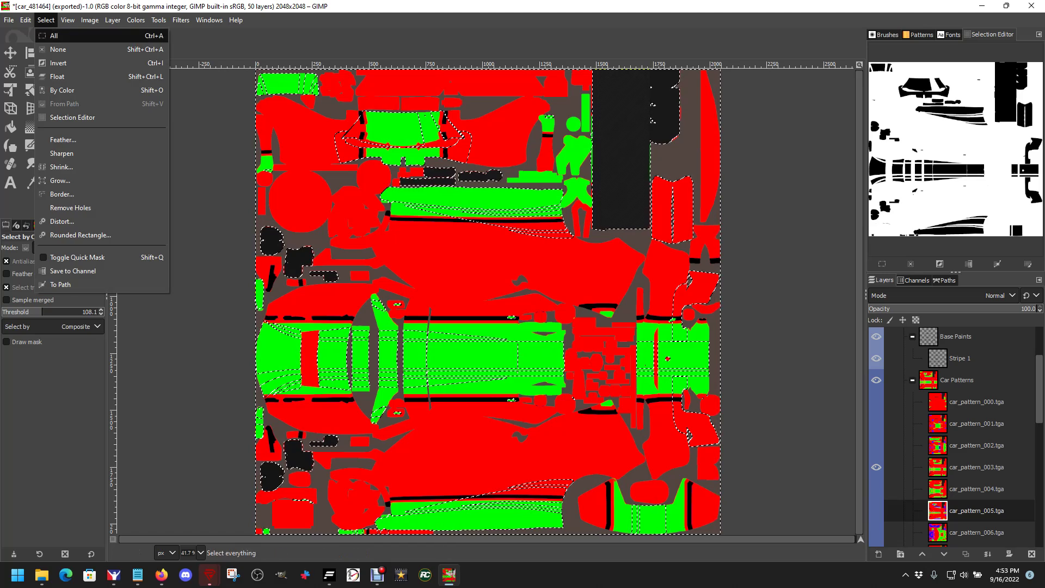
pyautogui.press('n')
pyautogui.click(977, 467)
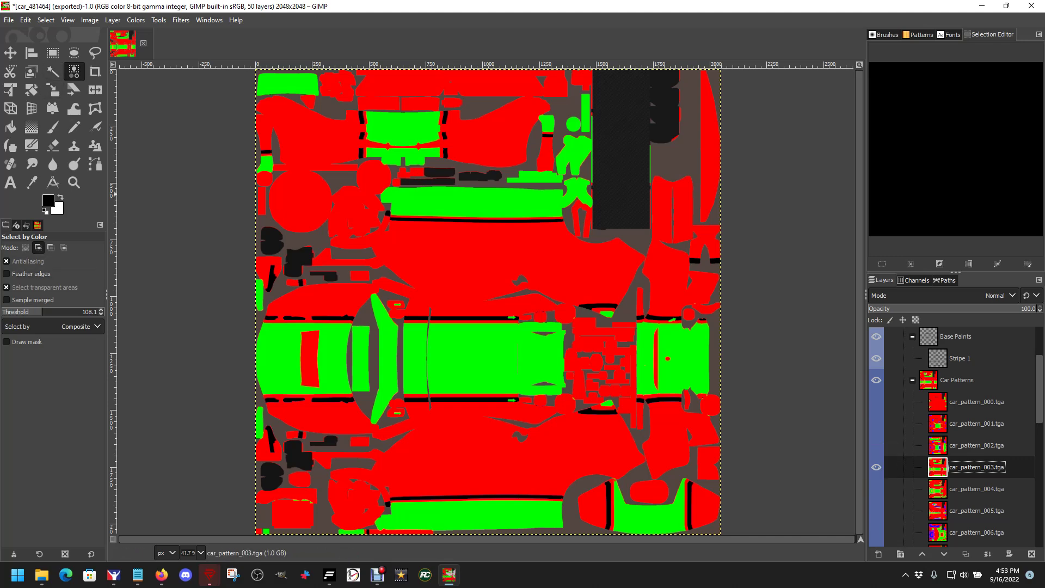
pyautogui.click(674, 321)
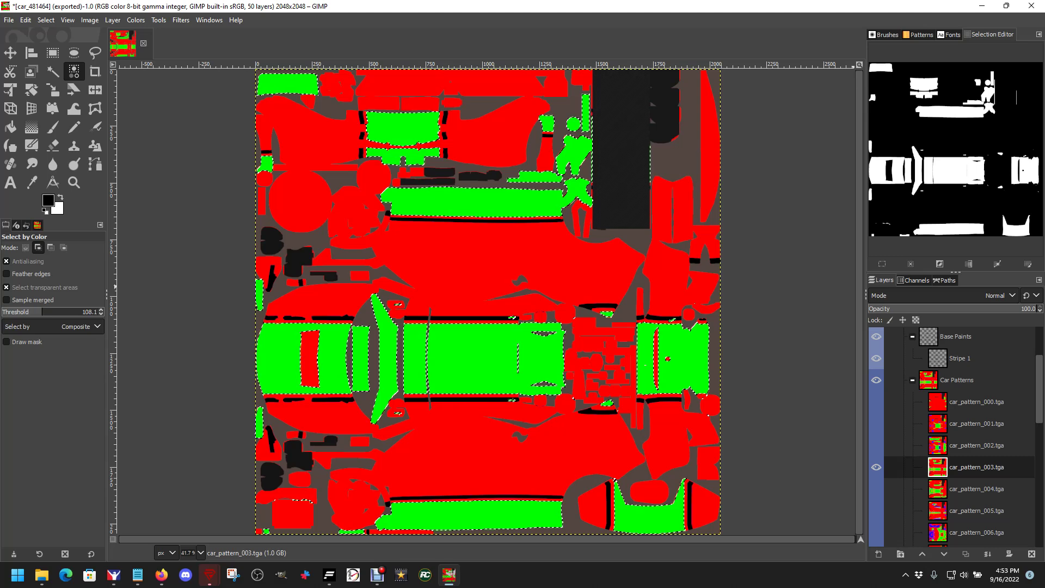
# Add a transparent Center Stripe layer to the Base Paints group.
pyautogui.scroll(1, 891, 366)
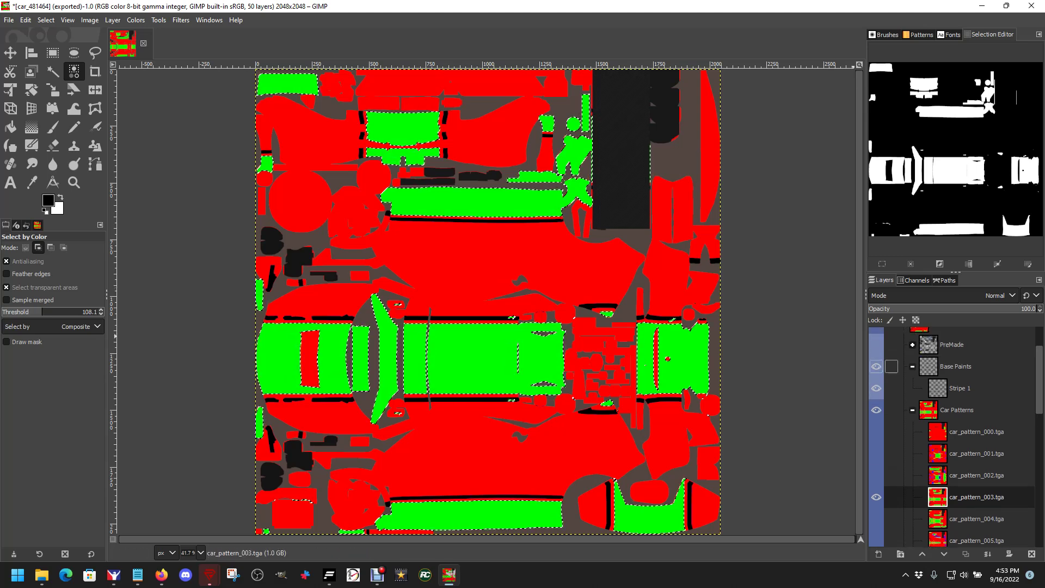
pyautogui.click(891, 366)
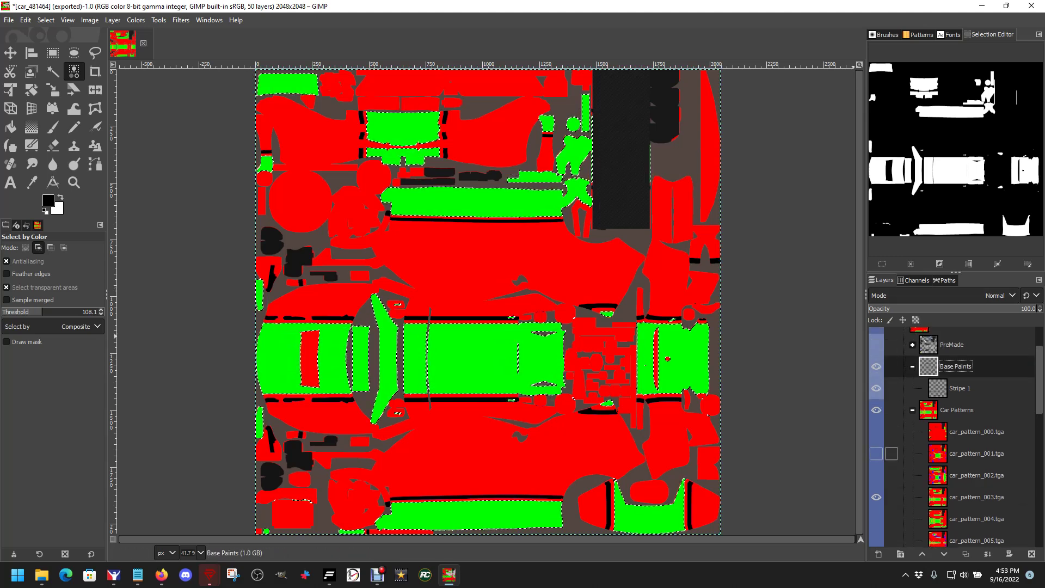
pyautogui.click(879, 554)
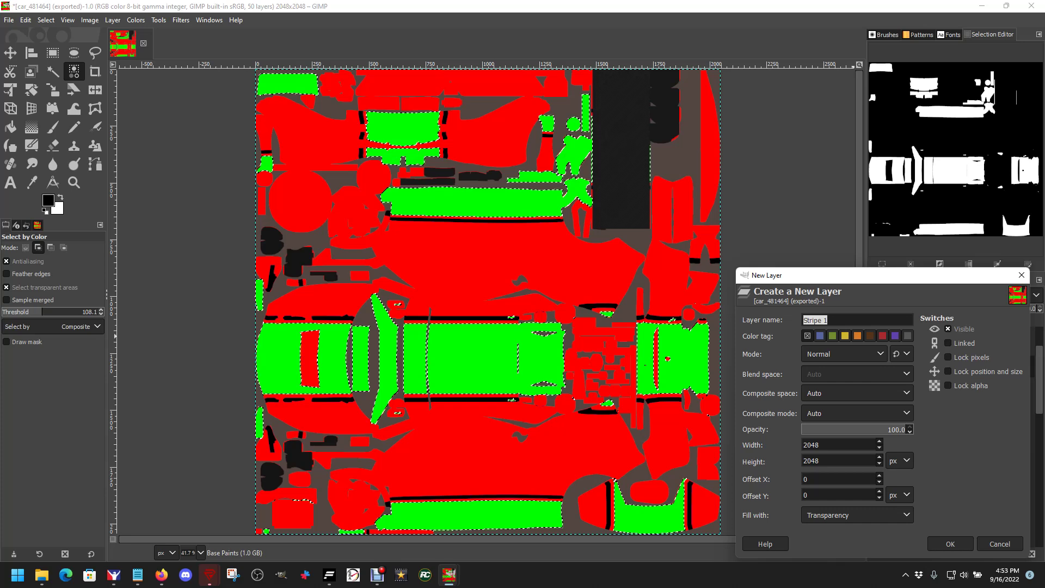
pyautogui.write('Center')
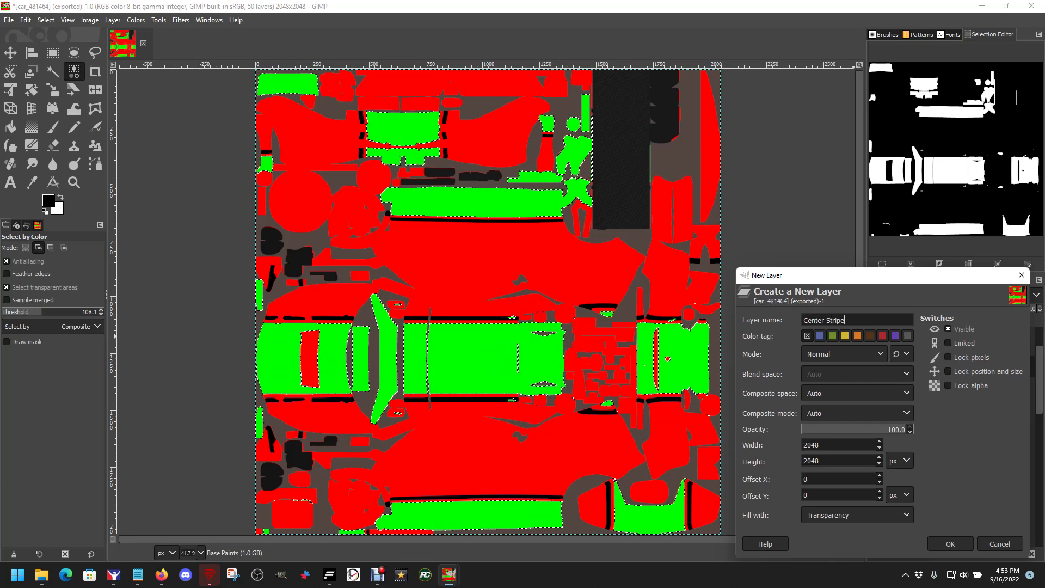
pyautogui.press('Return')
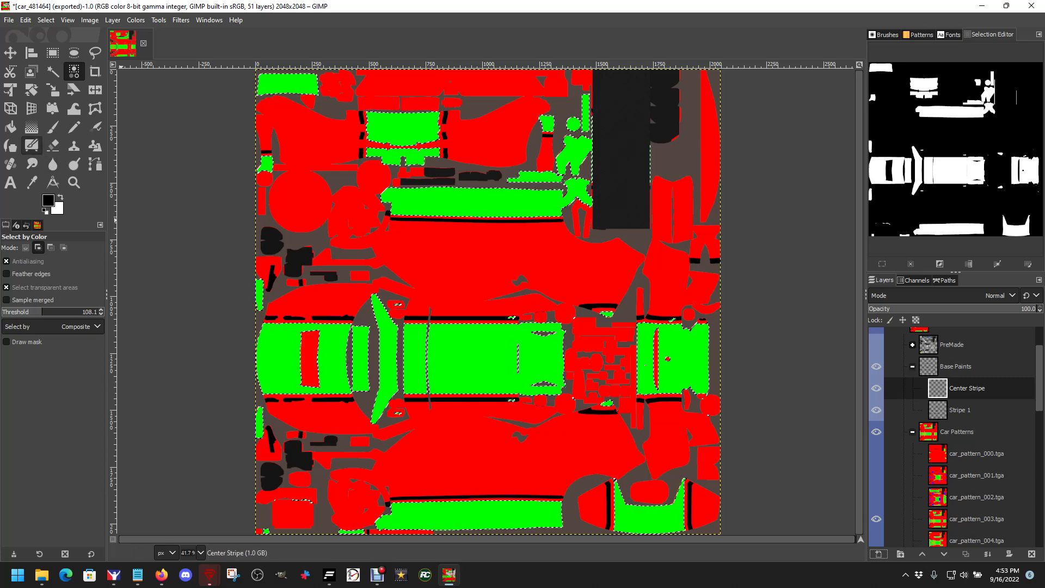
# Pick the Bucket Fill tool and bring the Vault Boy colour palette page back up.
pyautogui.click(10, 126)
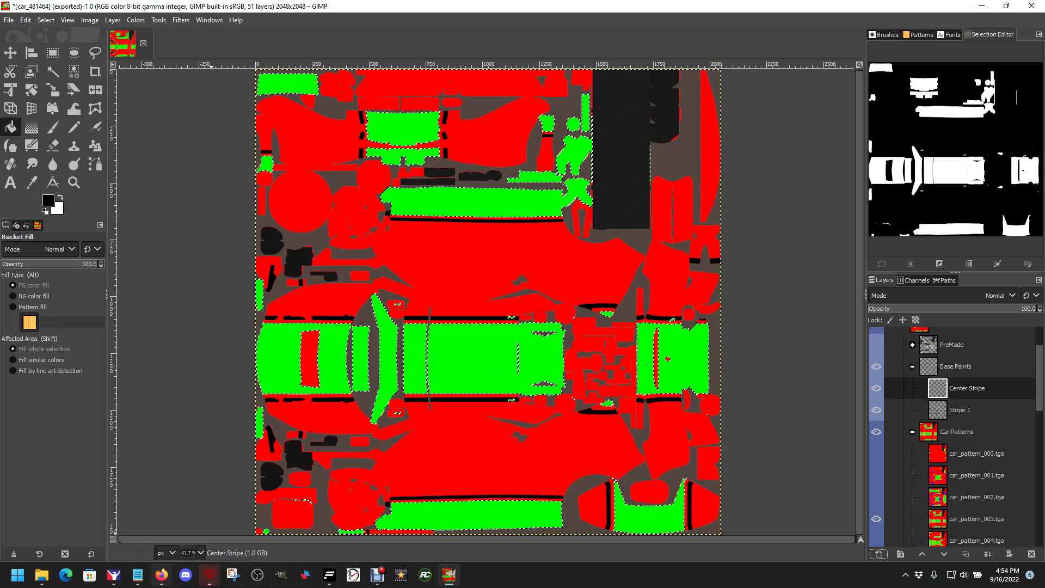
pyautogui.moveTo(114, 574)
pyautogui.click(162, 574)
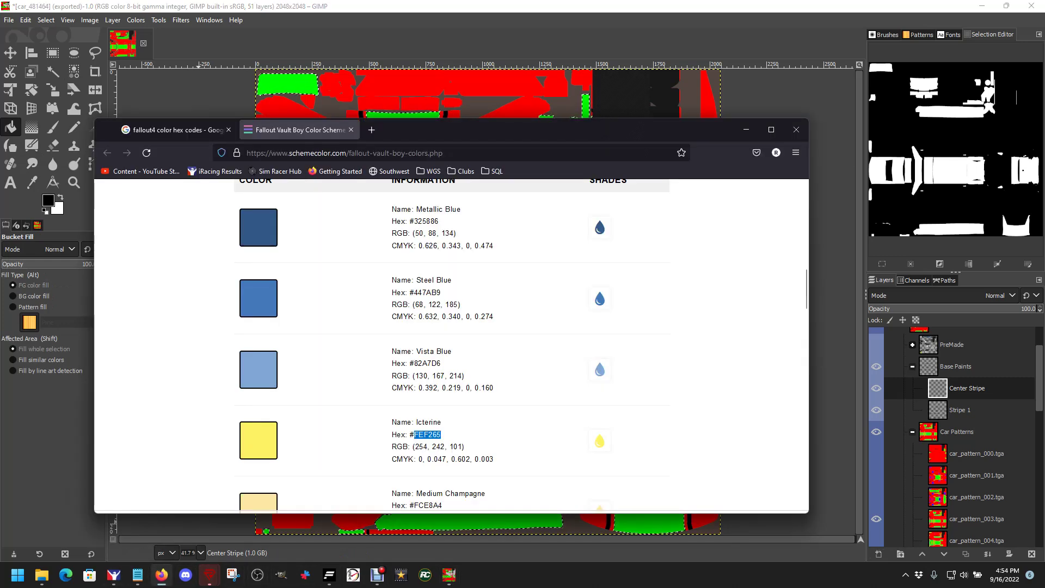
# Copy the Icterine hex FEF265 from the page and open GIMP's foreground colour dialog.
pyautogui.scroll(-3, 451, 348)
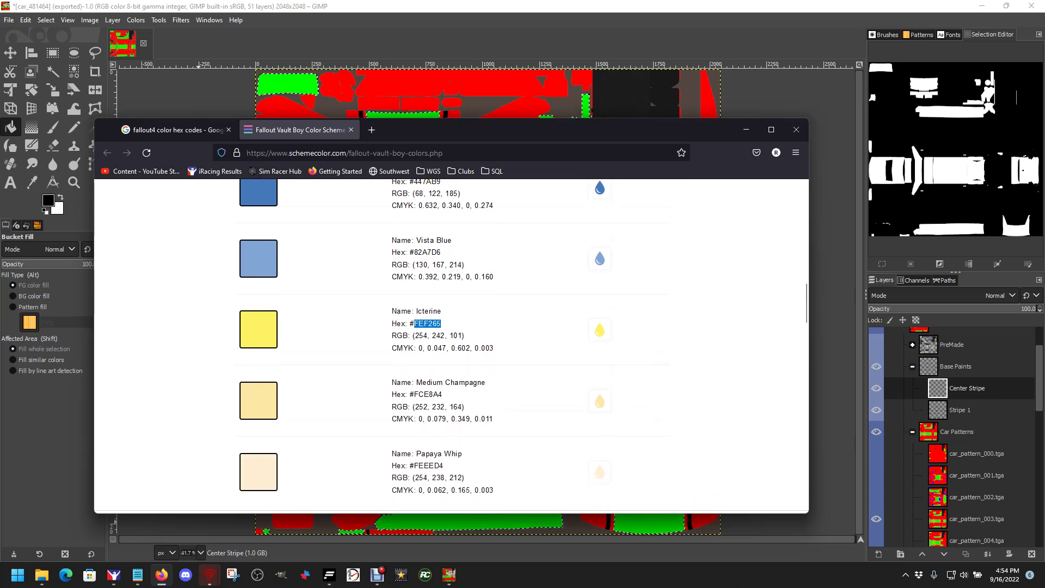
pyautogui.scroll(2, 452, 348)
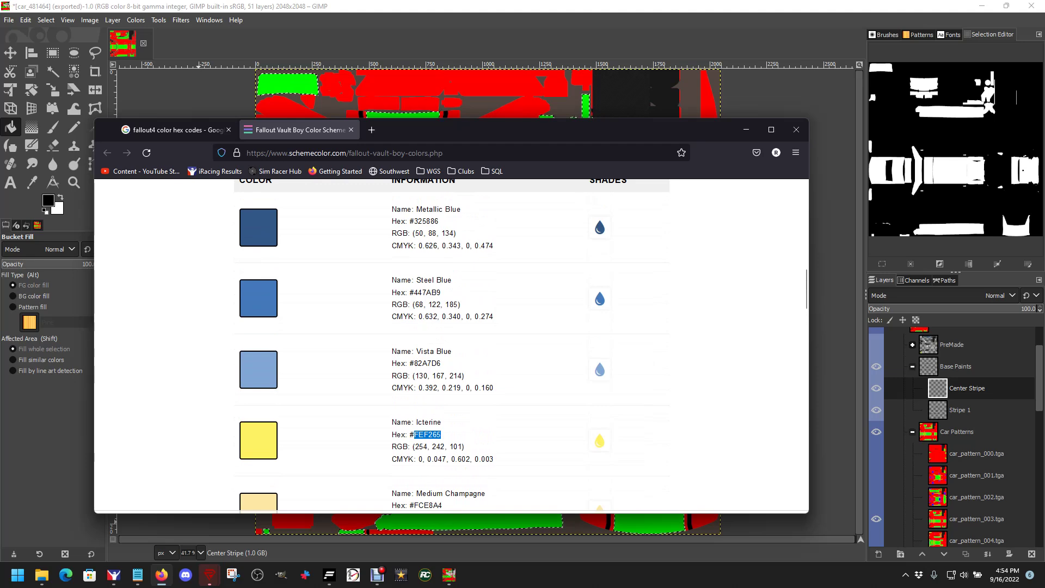
pyautogui.scroll(-2, 452, 348)
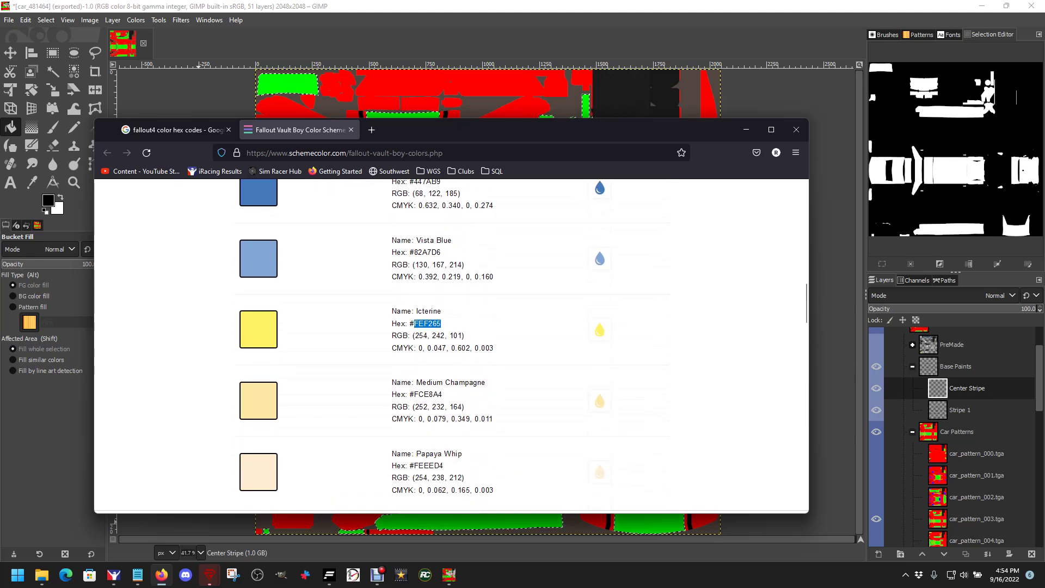
pyautogui.scroll(1, 452, 348)
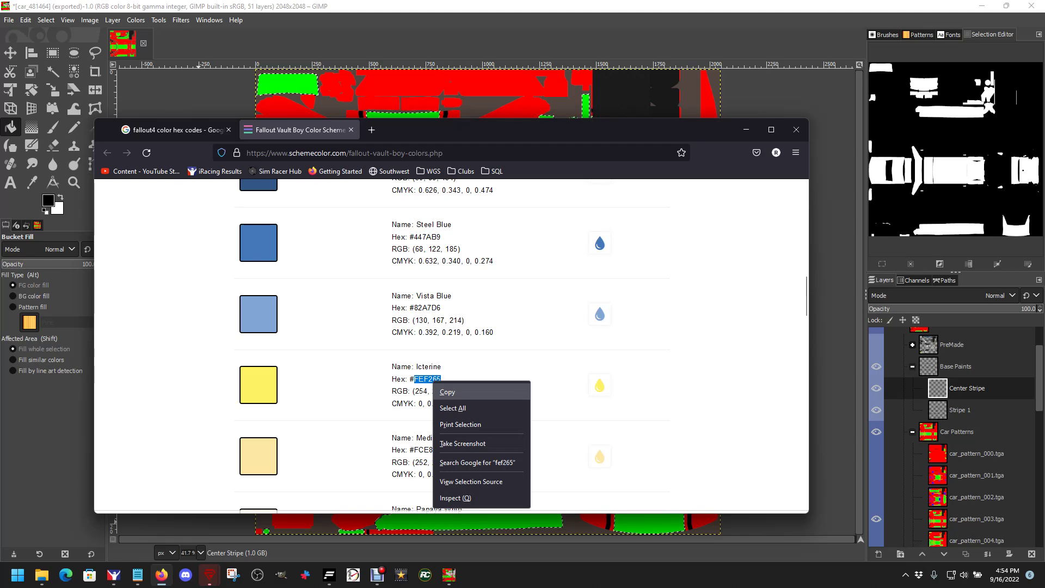
pyautogui.click(447, 392)
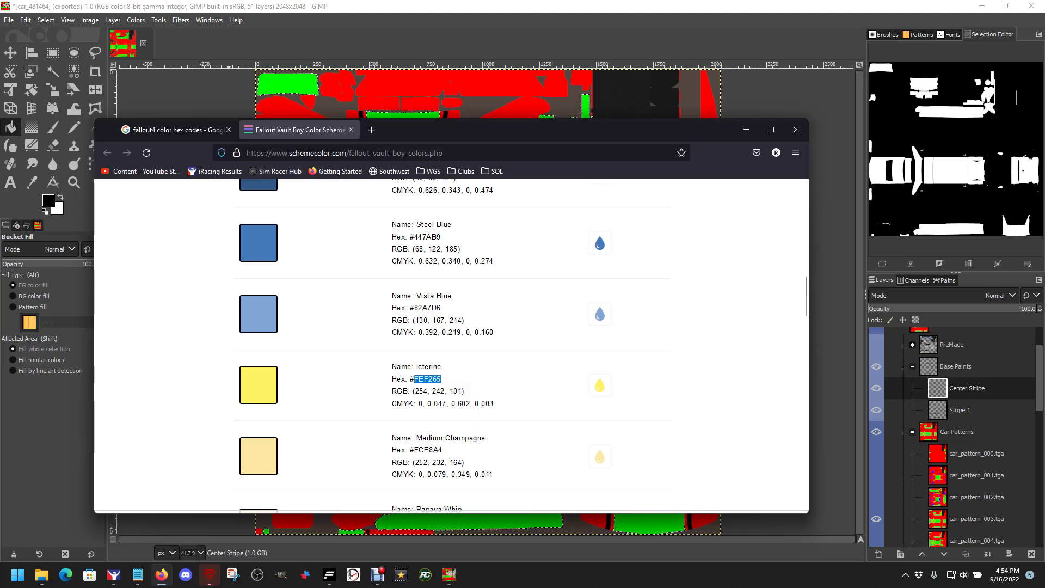
pyautogui.hotkey('alt', 'Tab')
pyautogui.click(47, 200)
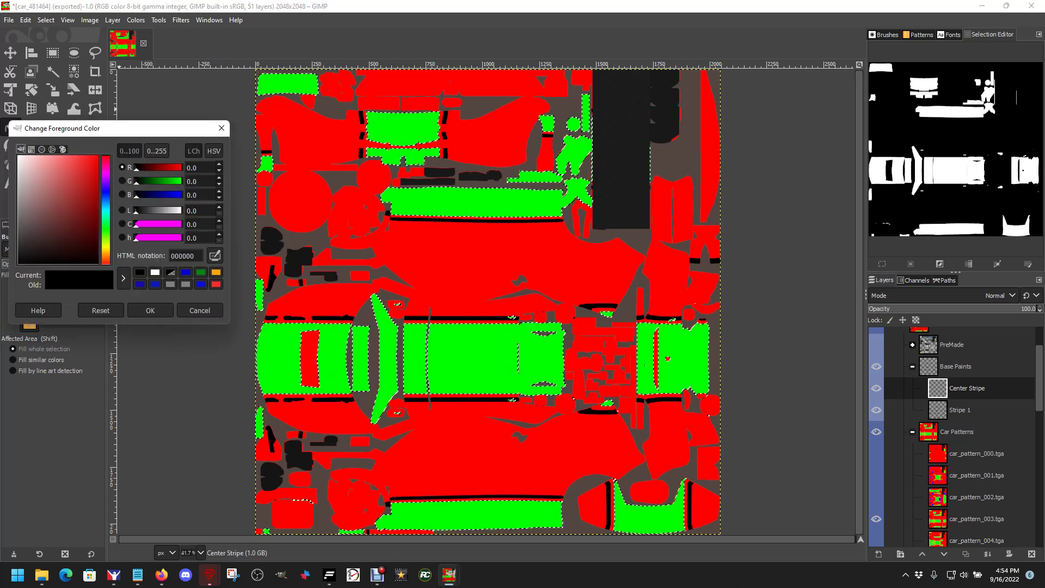
# Set the foreground to fef265 and fill the selected regions on Center Stripe with yellow.
pyautogui.click(182, 256)
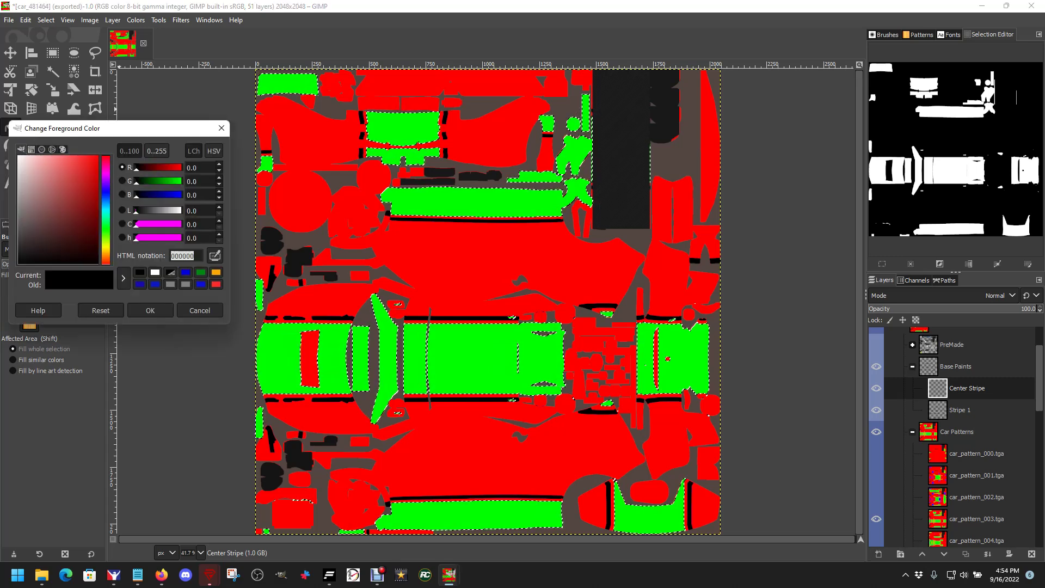
pyautogui.hotkey('ctrl', 'v')
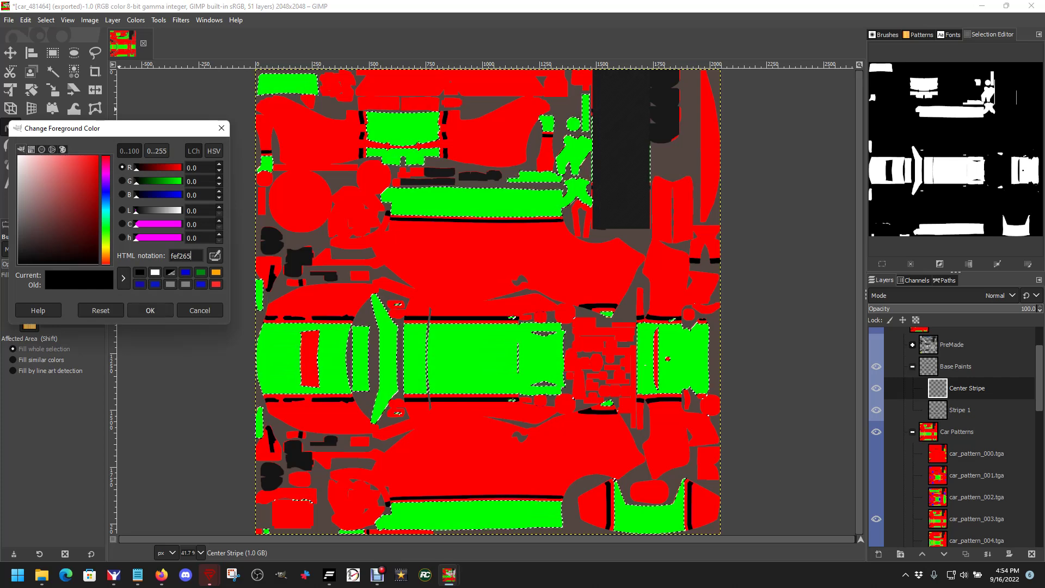
pyautogui.press('Return')
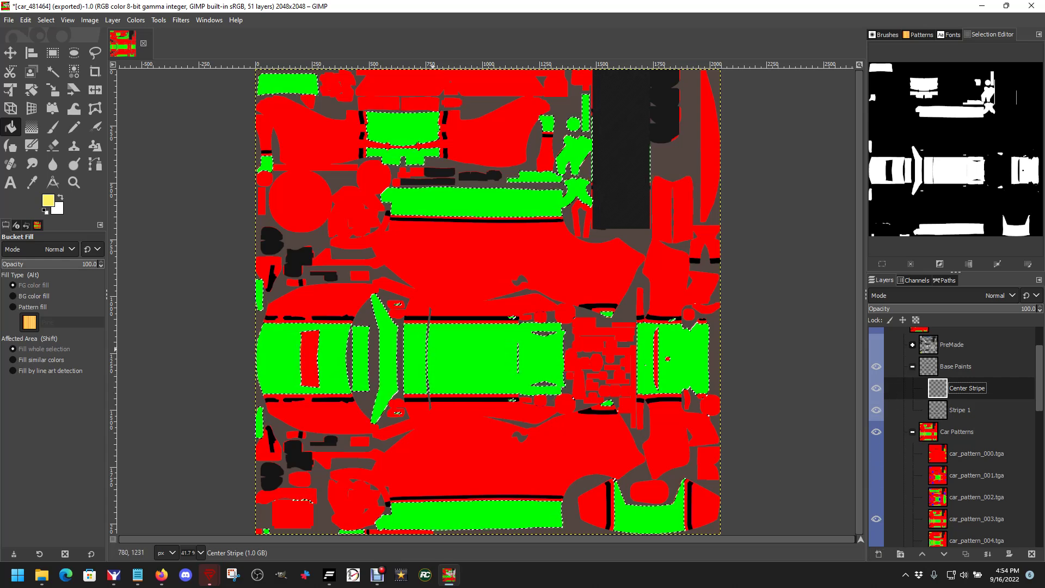
pyautogui.click(462, 354)
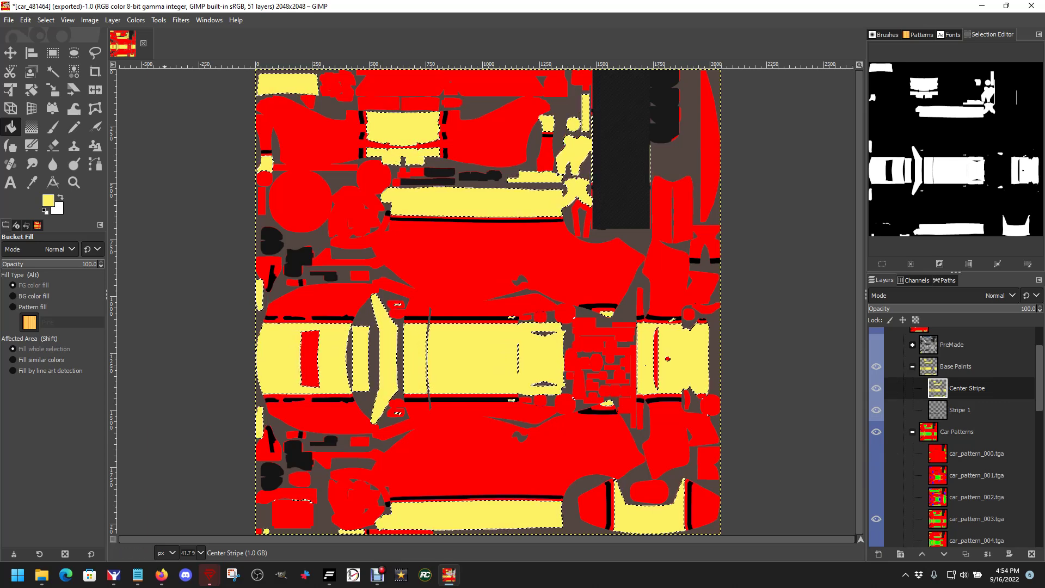
# Clear the selection and make the Base Paints group active.
pyautogui.click(45, 19)
pyautogui.click(55, 49)
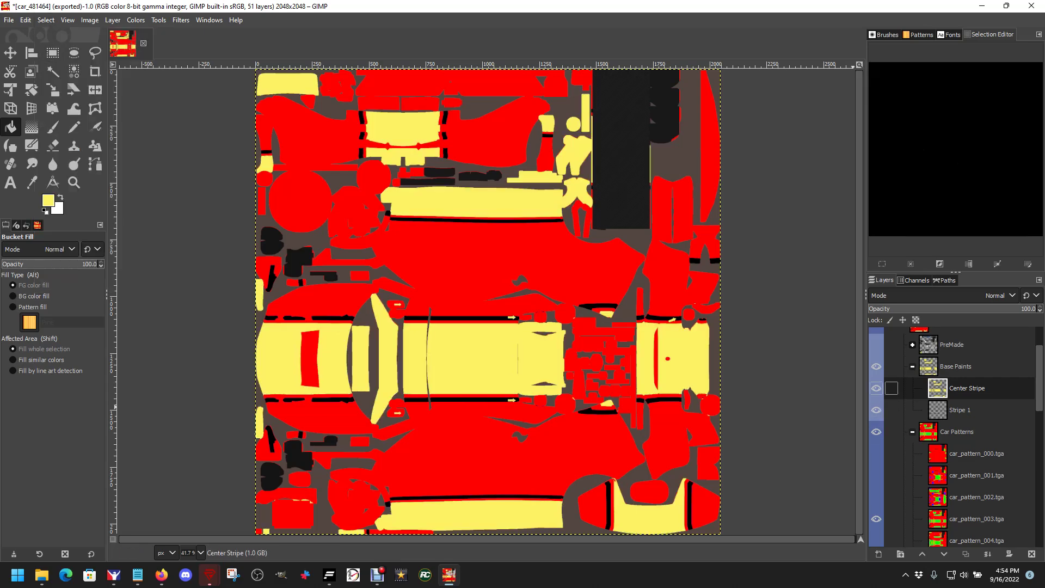
pyautogui.click(952, 366)
# Create a Base 1 layer in Base Paints and move it below Stripe 1.
pyautogui.click(878, 554)
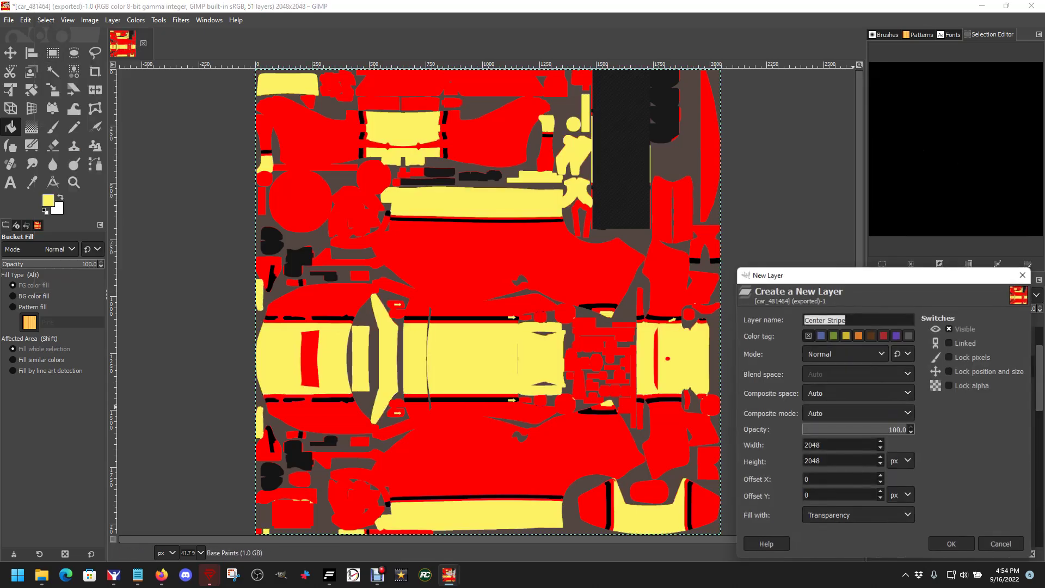
pyautogui.write('Base 1')
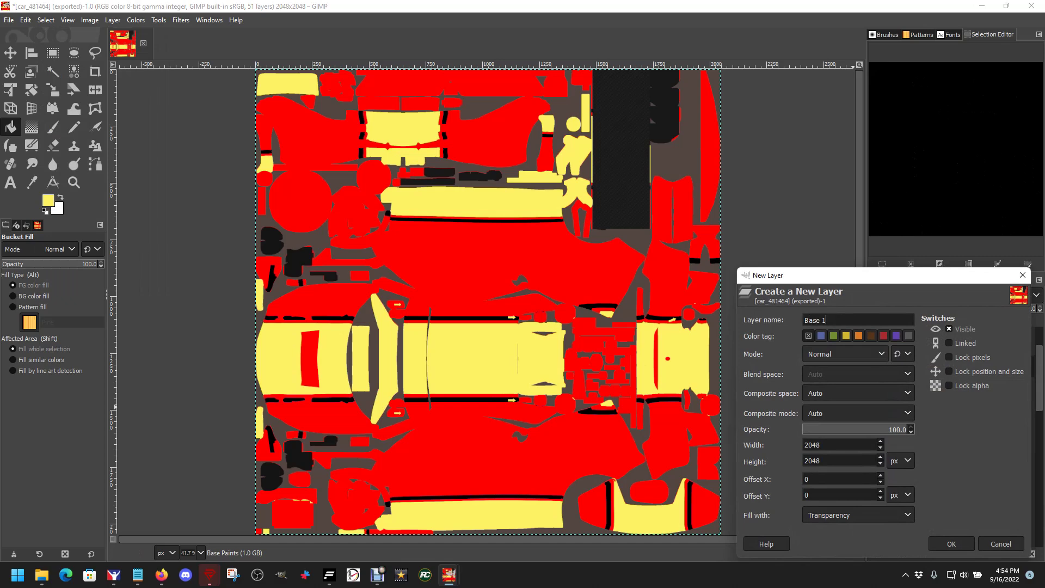
pyautogui.press('Return')
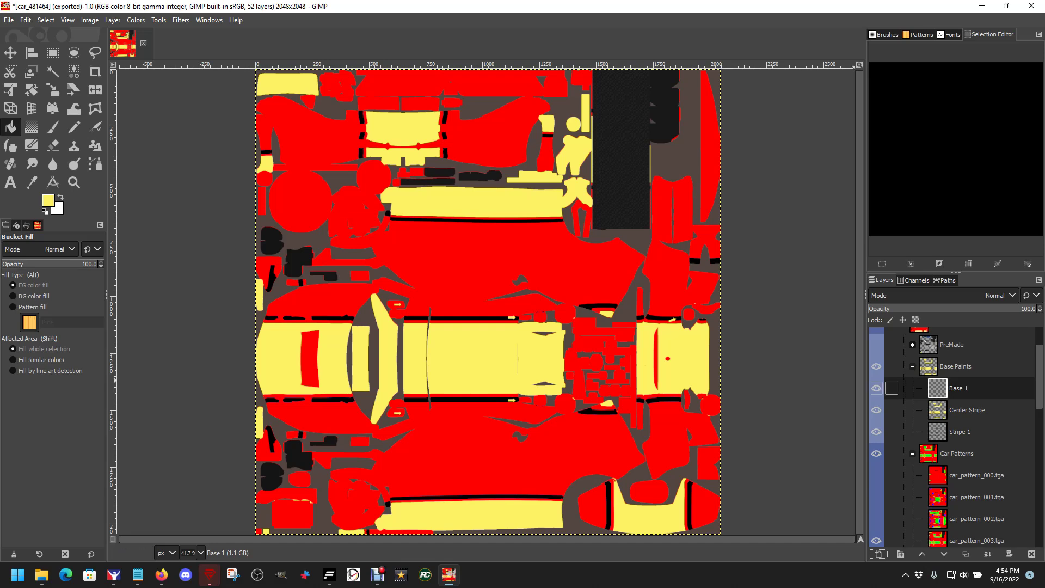
pyautogui.moveTo(937, 388); pyautogui.dragTo(975, 451)
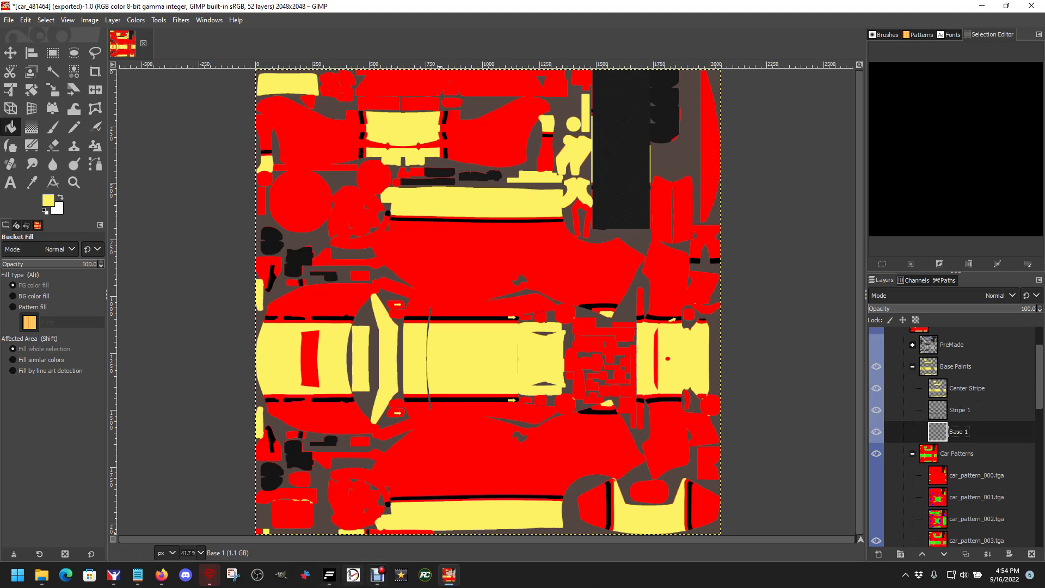
# Copy Steel Blue 447AB9, set it as the foreground colour, and fill Base 1 with it.
pyautogui.click(162, 574)
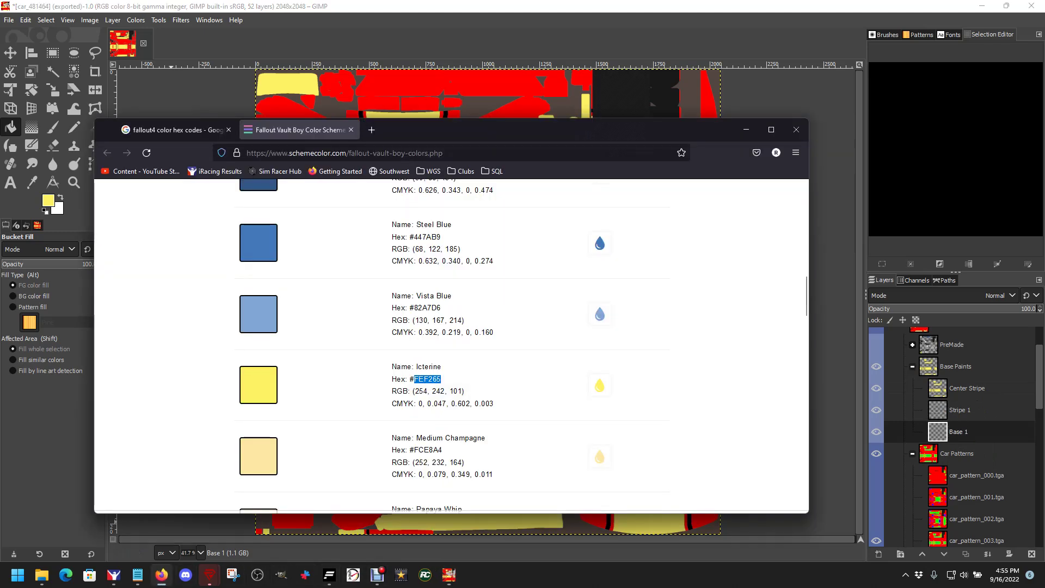
pyautogui.scroll(1, 452, 346)
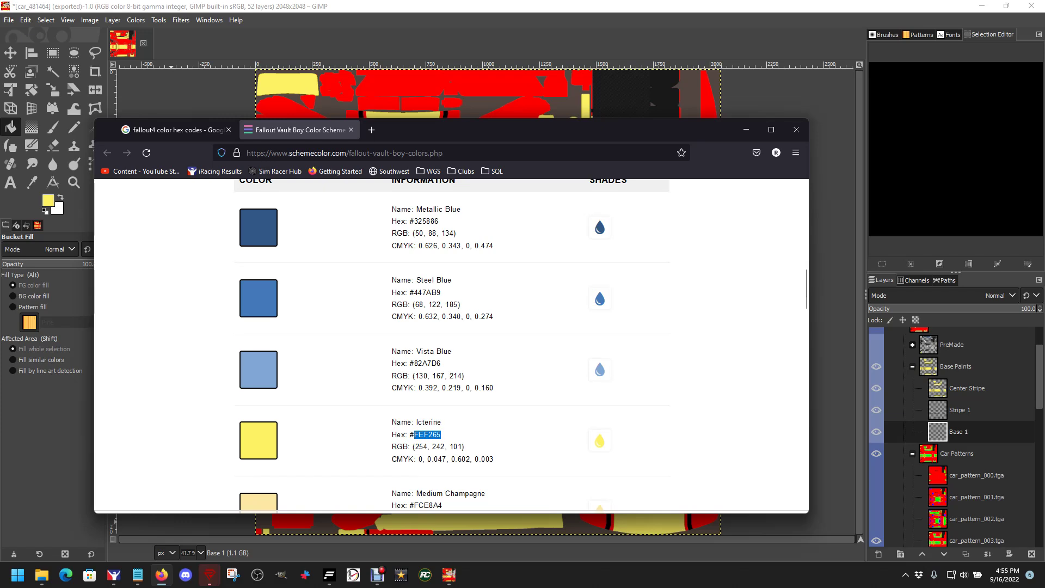
pyautogui.moveTo(413, 293); pyautogui.dragTo(442, 293)
pyautogui.hotkey('alt', 'Tab')
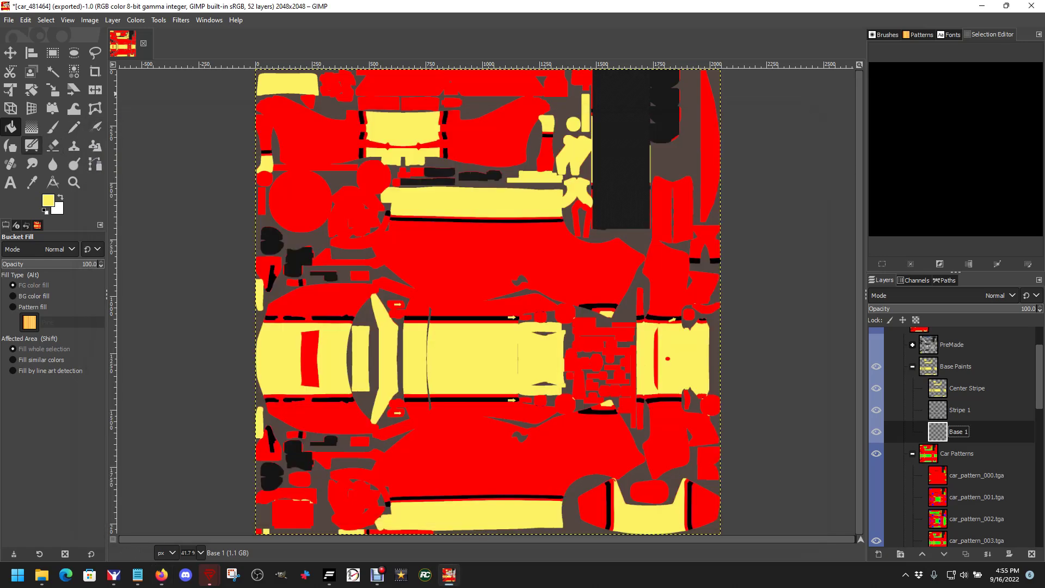
pyautogui.click(48, 200)
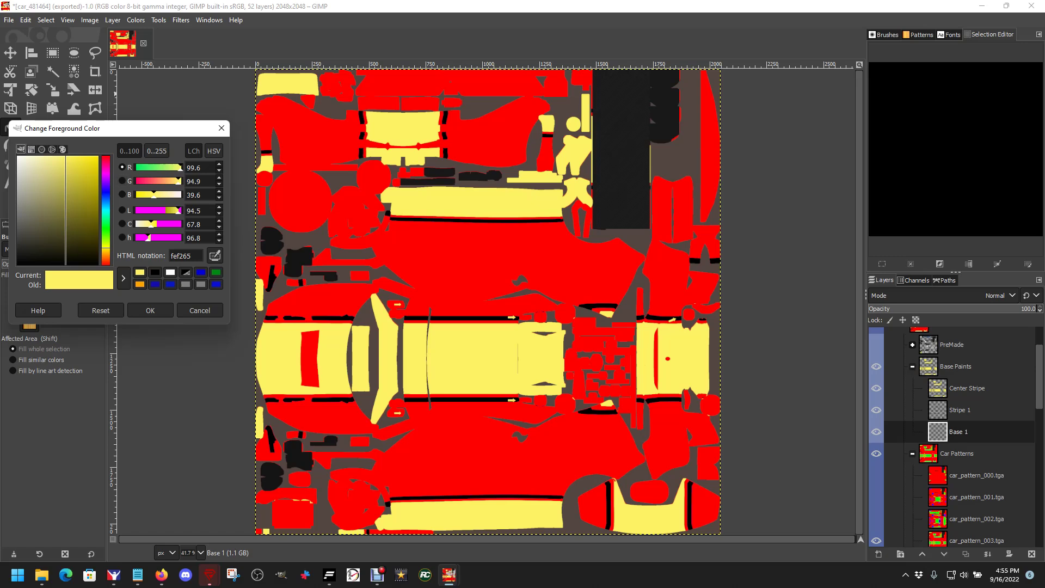
pyautogui.doubleClick(181, 256)
pyautogui.write('447ab9')
pyautogui.click(150, 310)
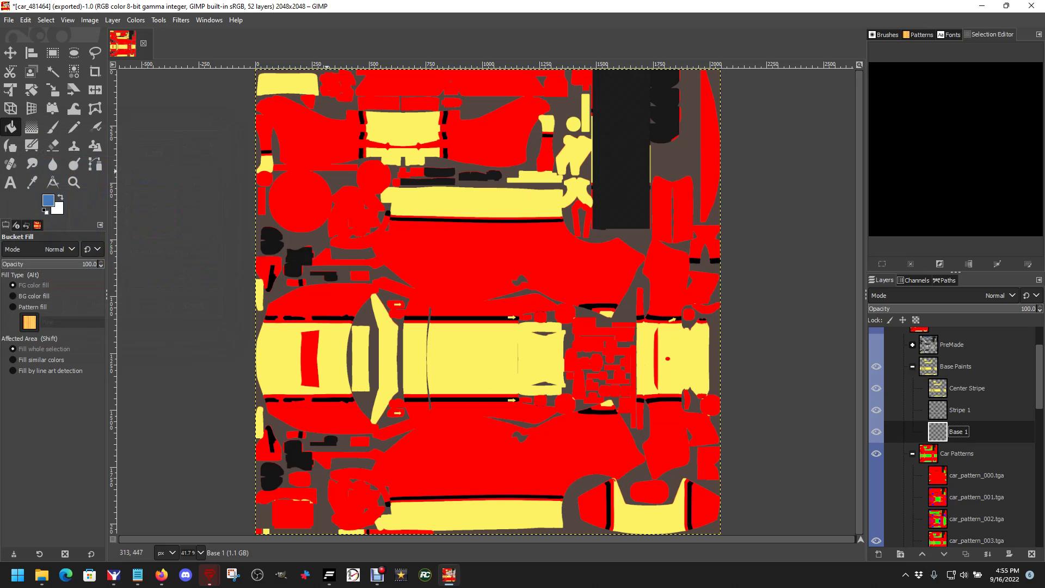
pyautogui.click(484, 268)
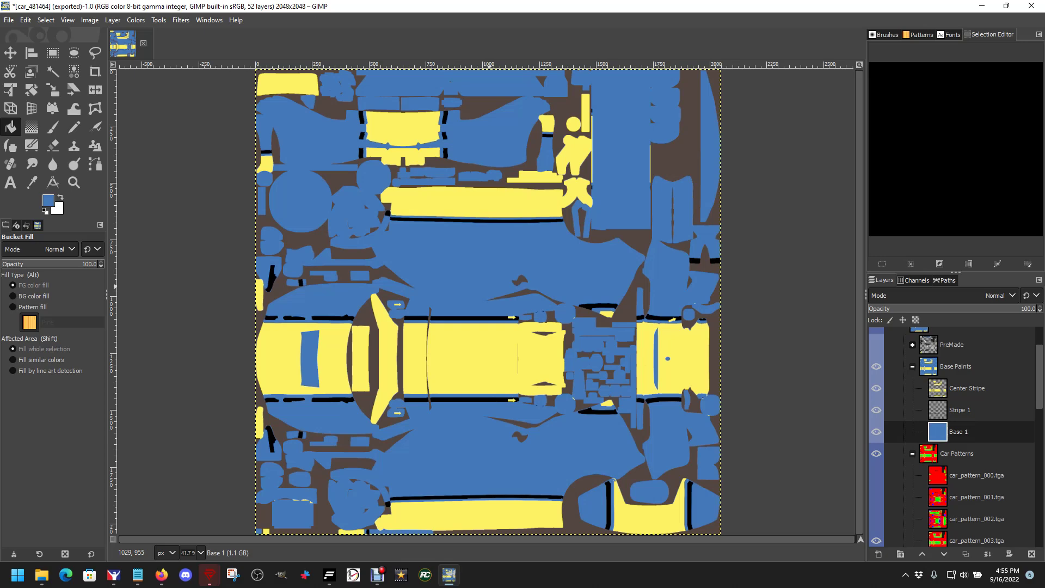
# Export the livery to car_481464.tga and check it on the Ferrari 488 GT3 Evo preview in iRacing.
pyautogui.click(8, 19)
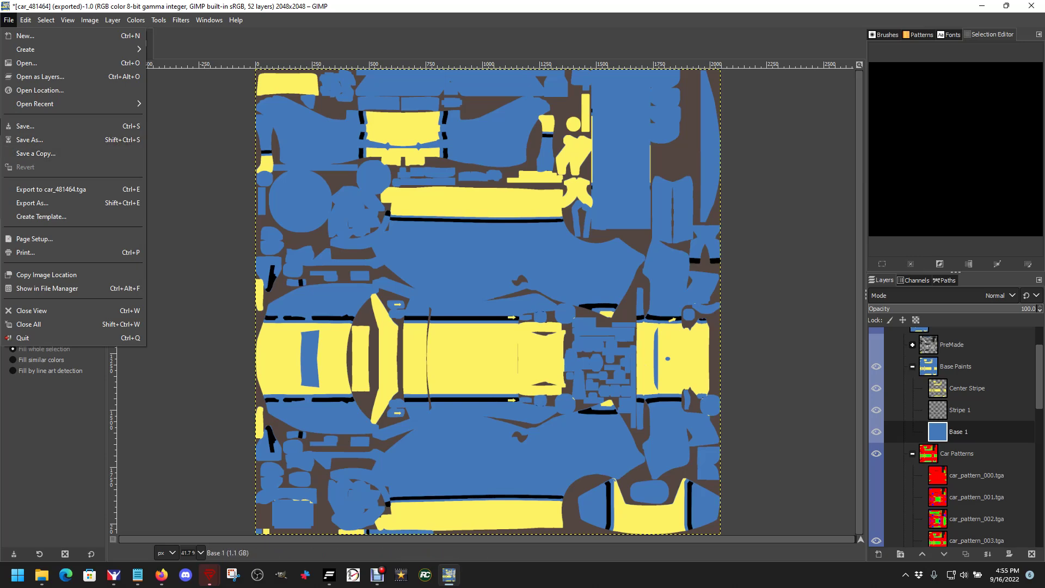
pyautogui.click(52, 189)
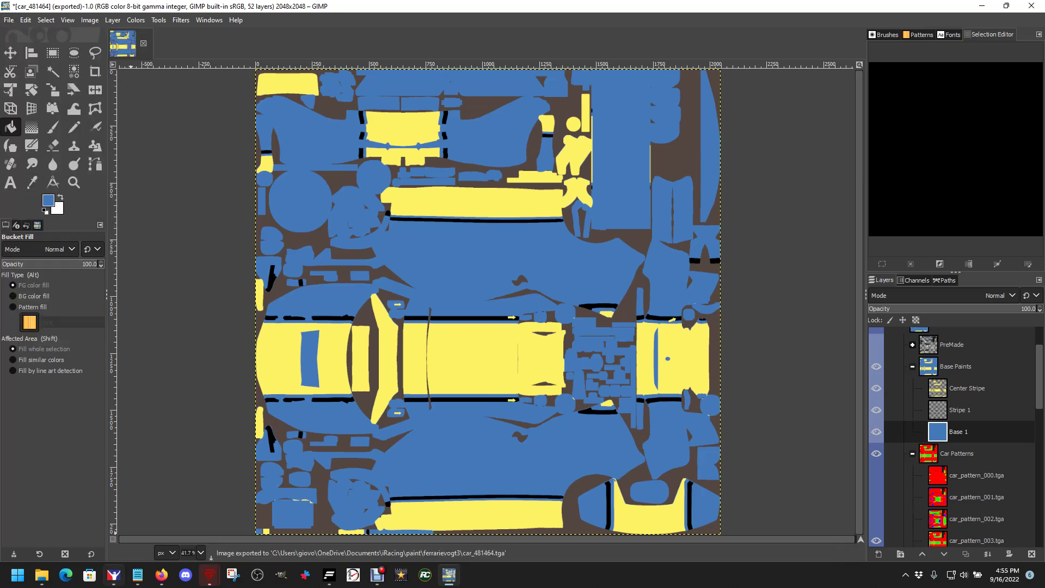
pyautogui.hotkey('alt', 'Tab')
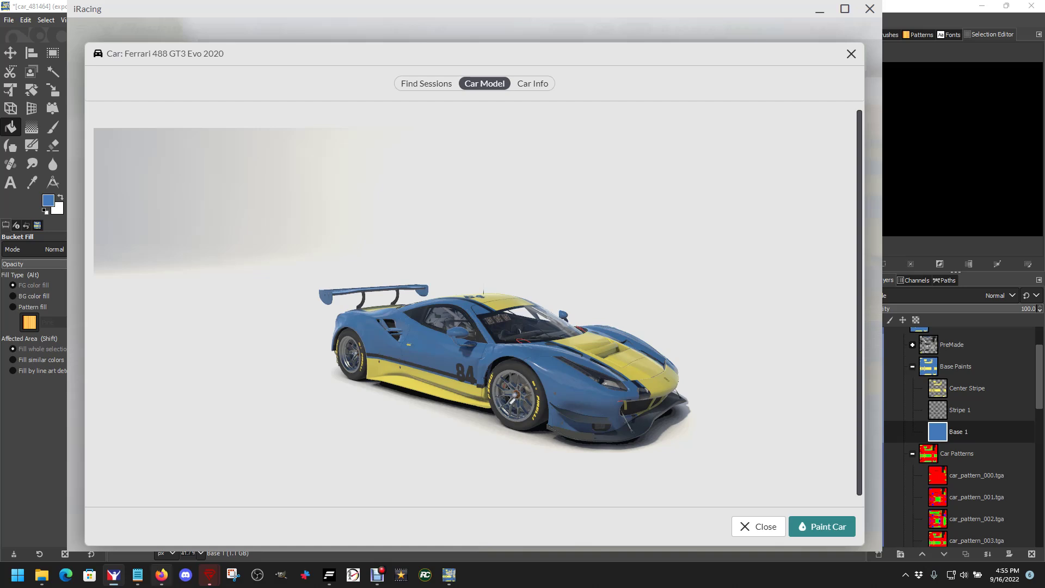
# In a new Firefox tab, go to tradingpaints.com.
pyautogui.click(162, 575)
pyautogui.click(371, 130)
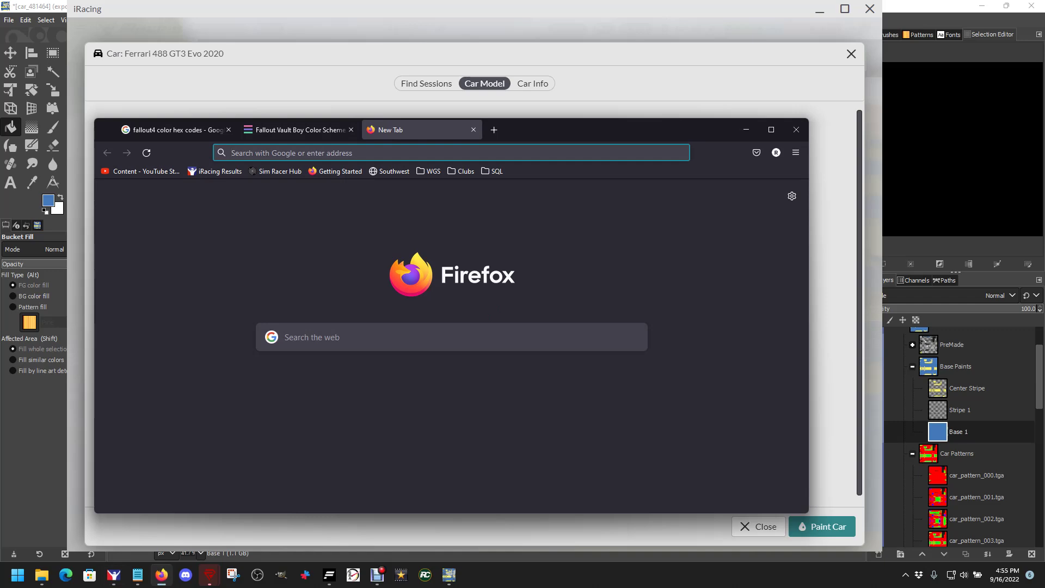
pyautogui.write('t')
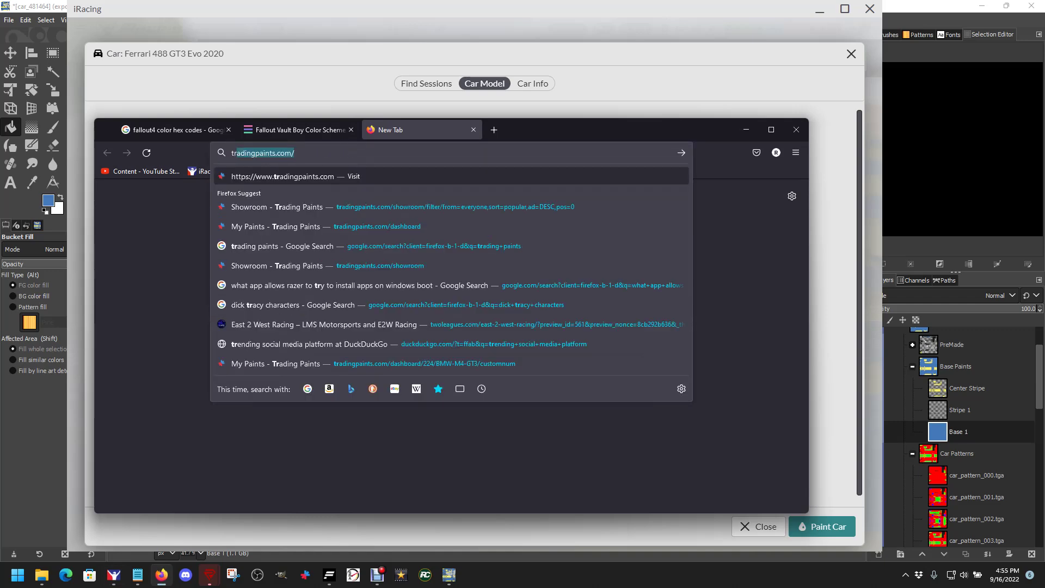
pyautogui.press('BackSpace')
pyautogui.press('BackSpace')
pyautogui.write('ytrading')
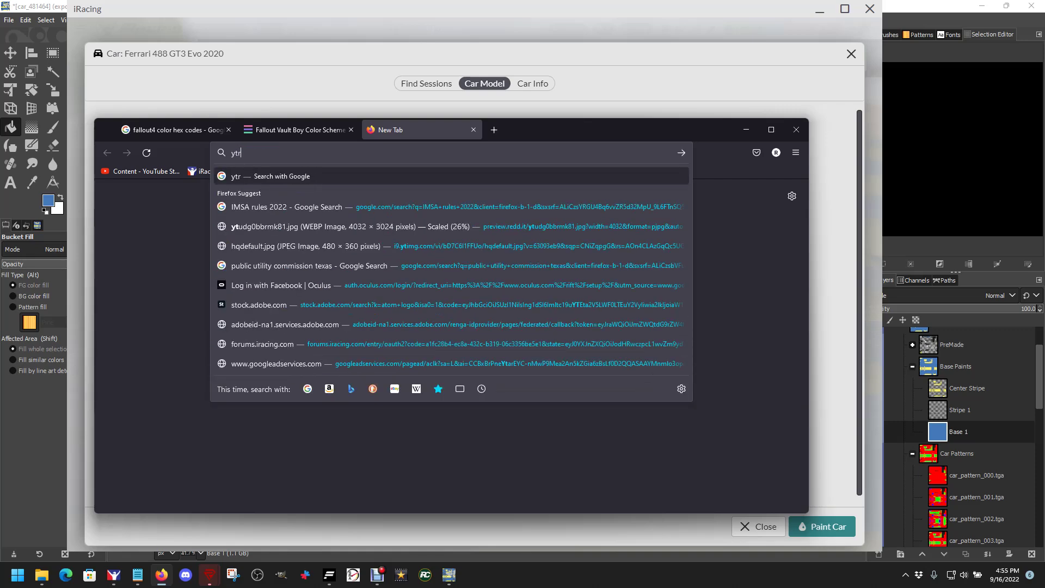
pyautogui.press('BackSpace')
pyautogui.press('BackSpace')
pyautogui.press('BackSpace')
pyautogui.press('BackSpace')
pyautogui.press('BackSpace')
pyautogui.press('BackSpace')
pyautogui.press('BackSpace')
pyautogui.press('BackSpace')
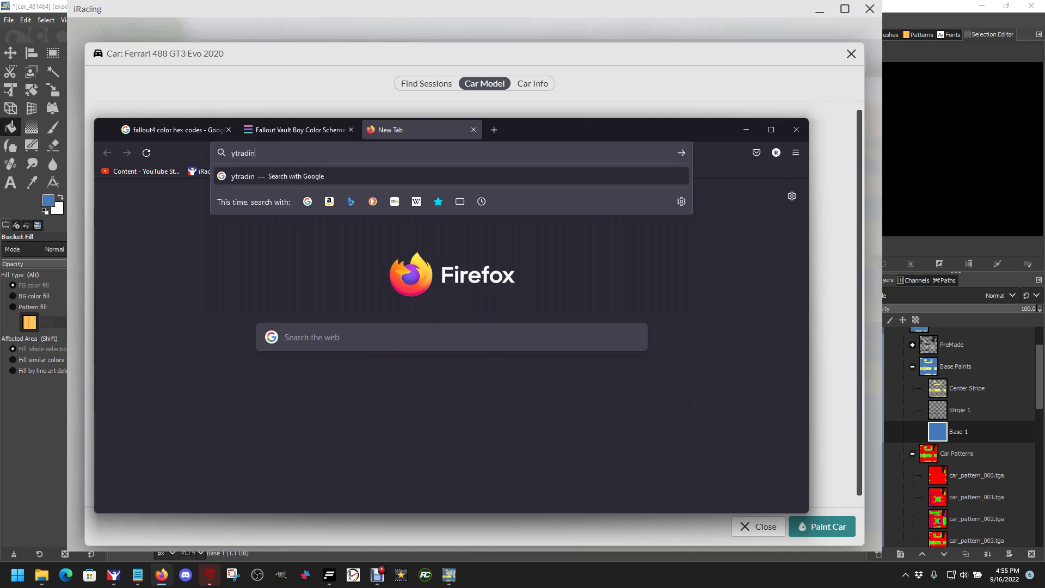
pyautogui.write('tradingpaints.com/')
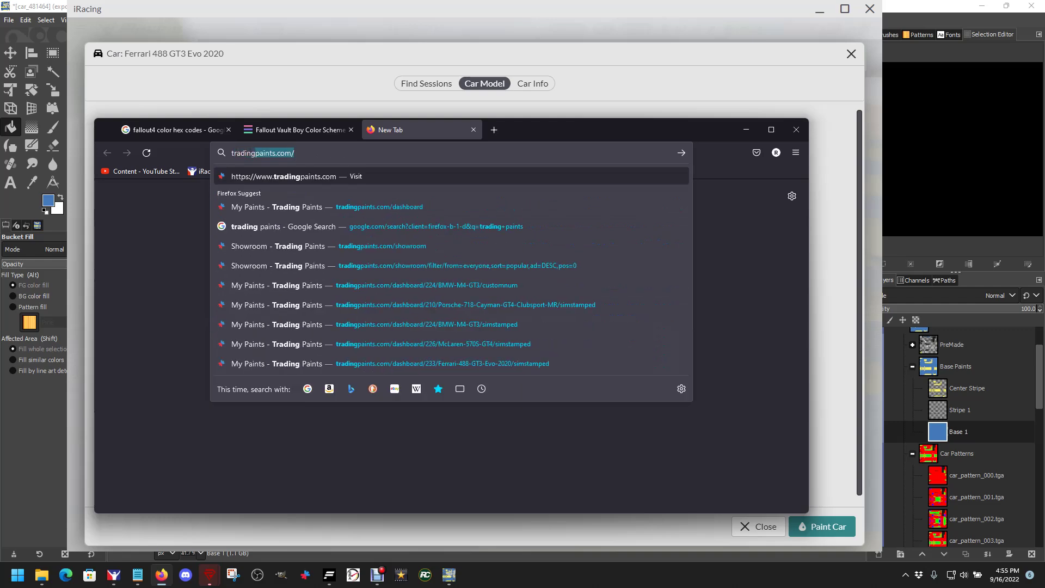
pyautogui.press('Return')
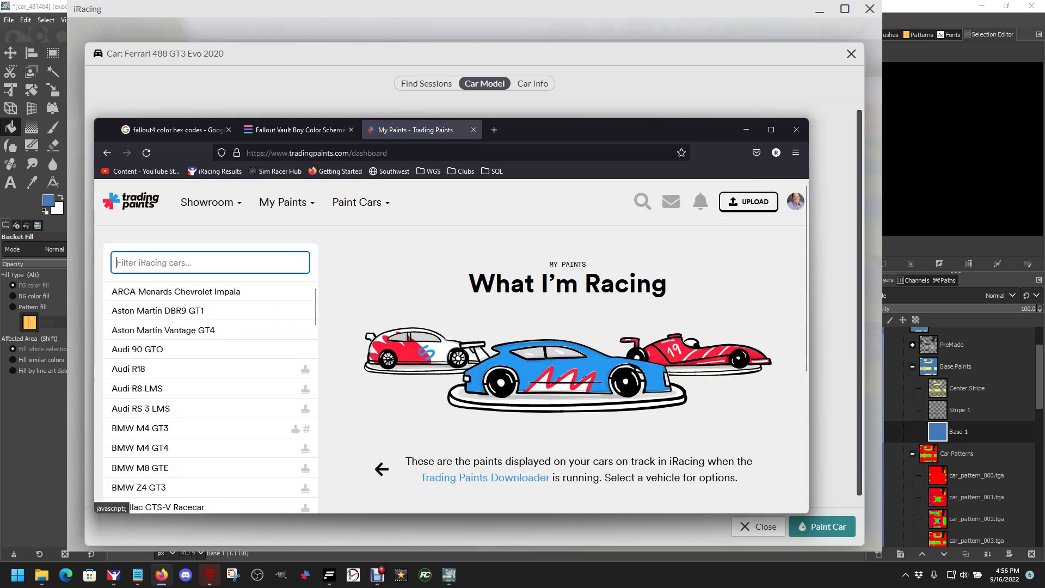
# Open the Ferrari 488 GT3 Evo 2020 paint page from My Paints.
pyautogui.scroll(-10, 211, 392)
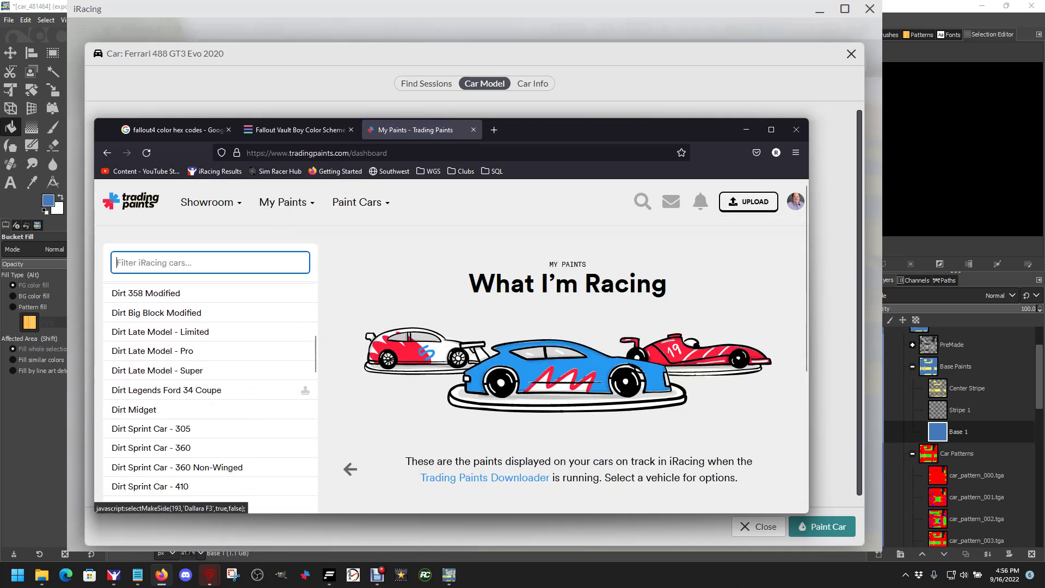
pyautogui.scroll(-4, 210, 370)
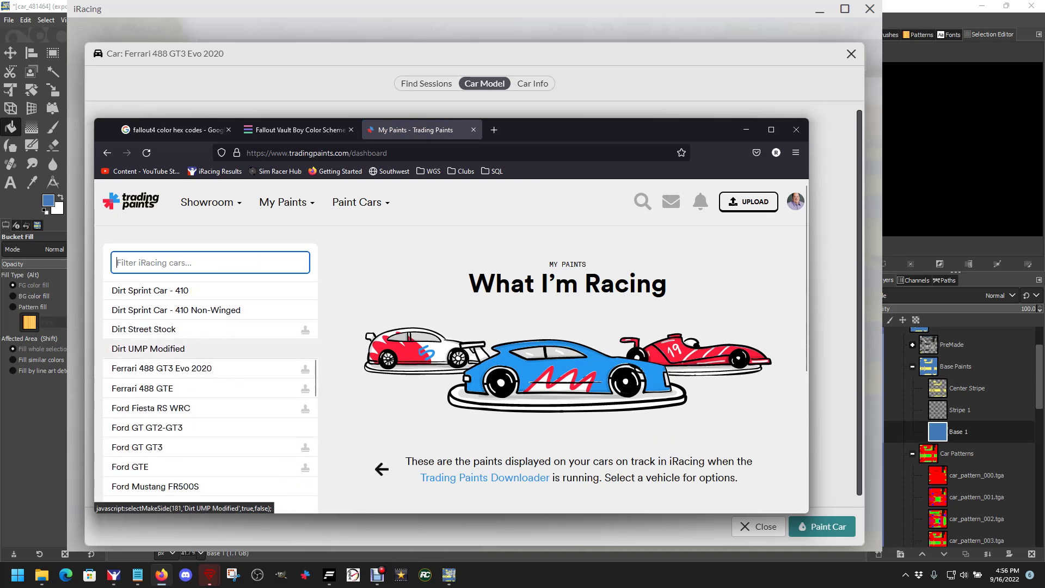
pyautogui.click(164, 368)
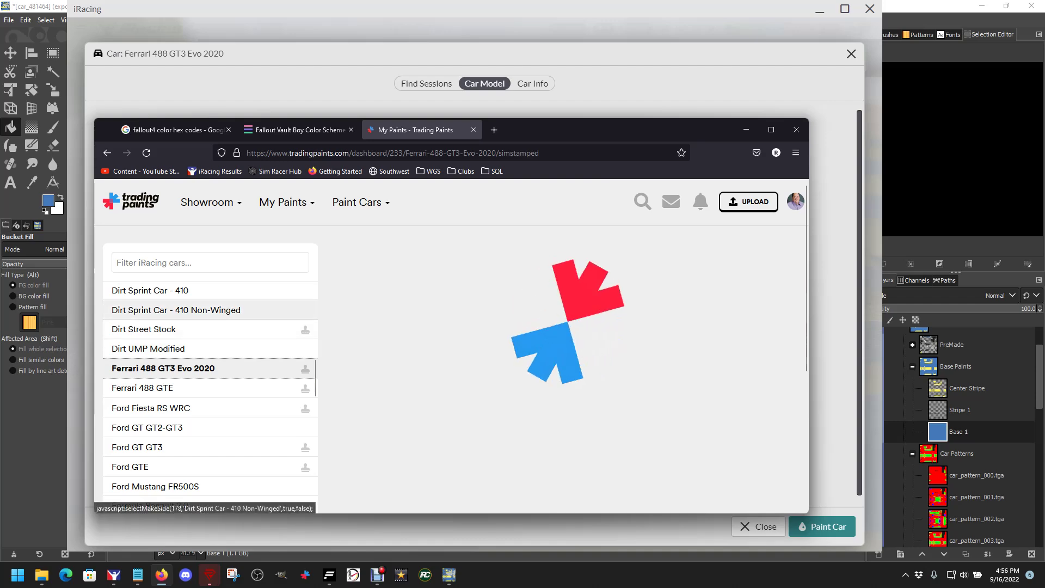
pyautogui.moveTo(283, 202)
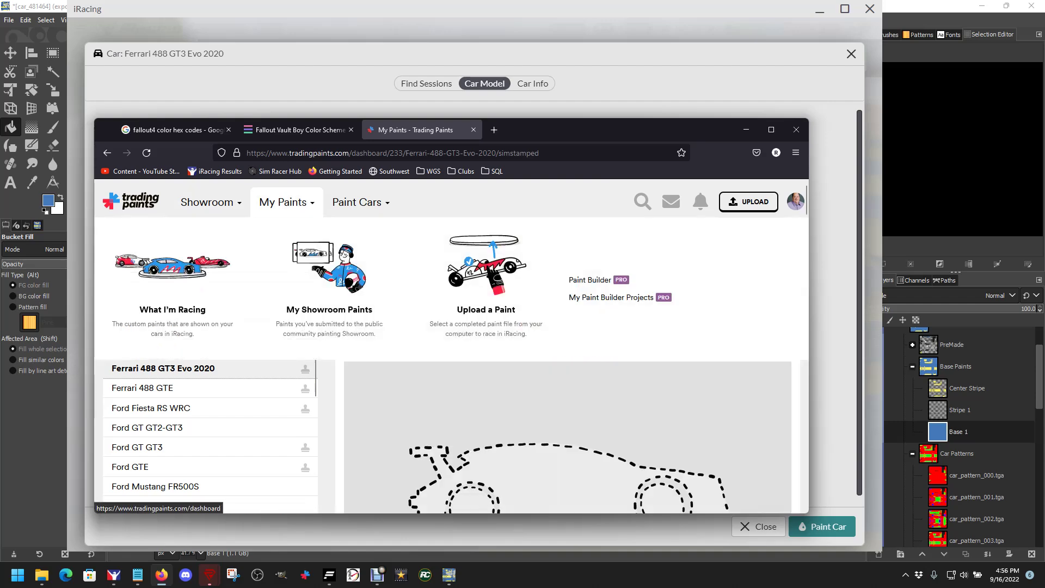
pyautogui.click(173, 272)
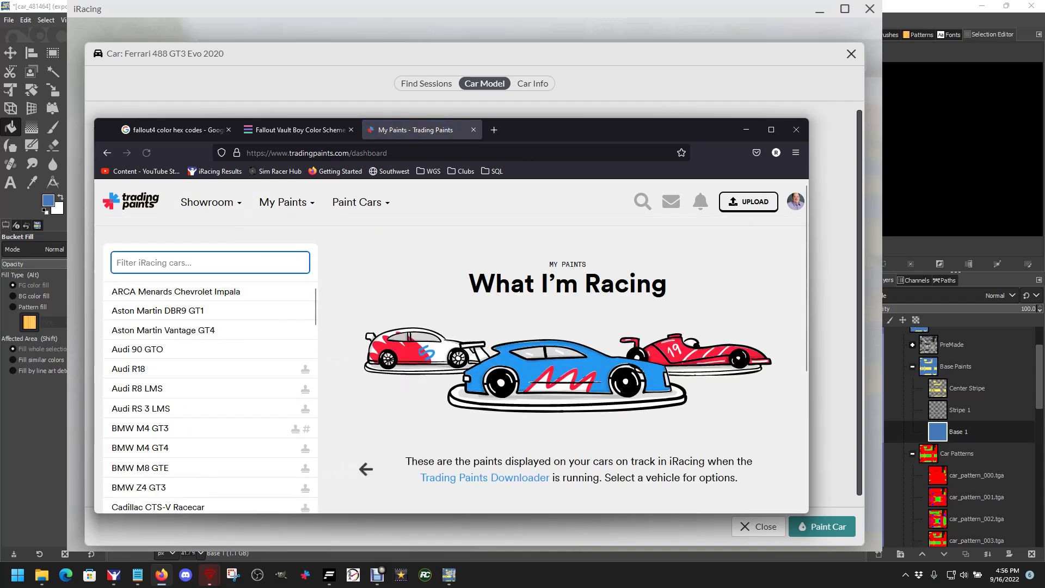
pyautogui.scroll(-20, 163, 355)
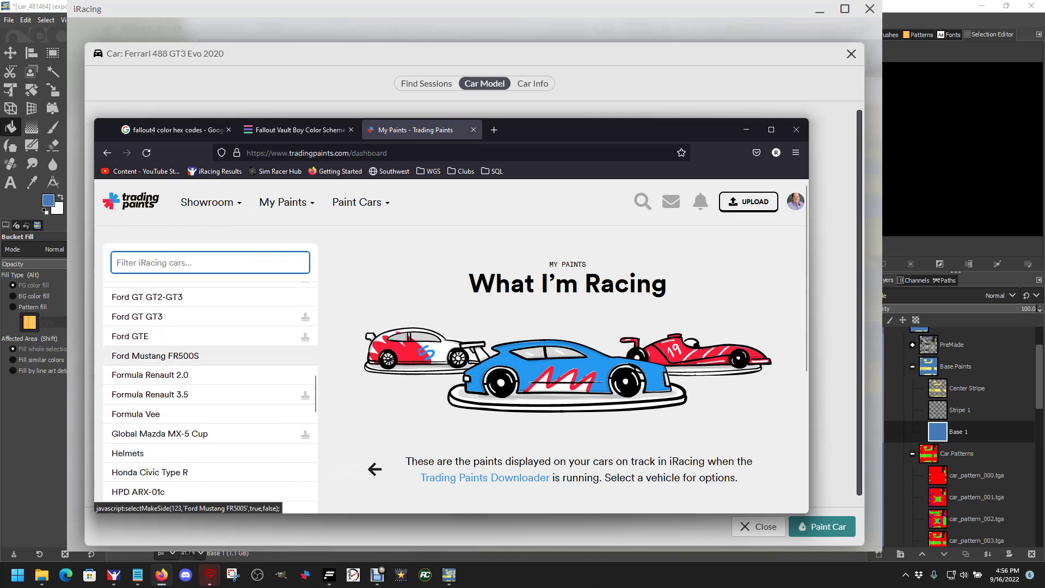
pyautogui.scroll(3, 163, 392)
pyautogui.click(163, 368)
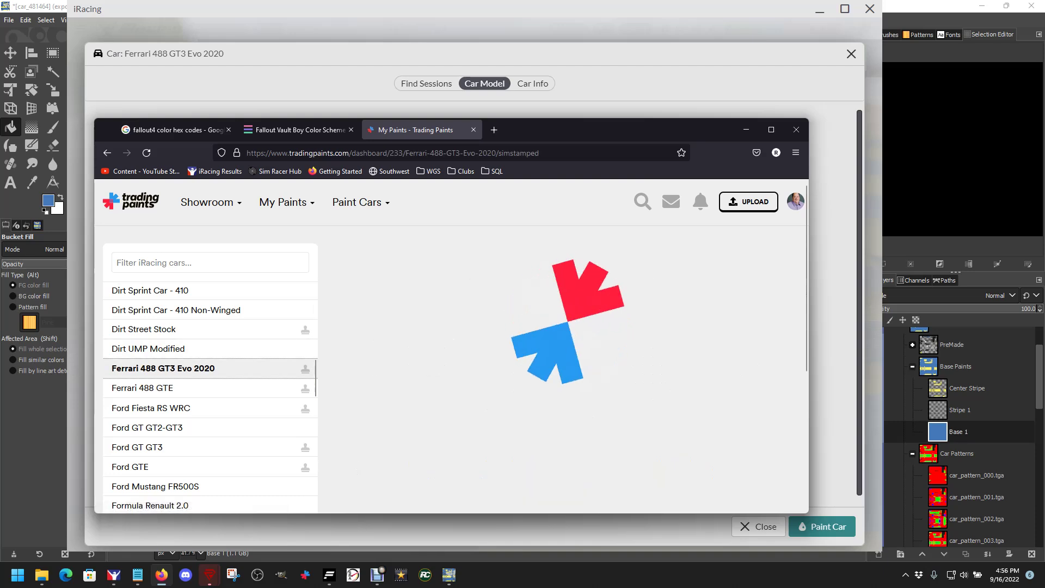
# Choose a new paint from the Ferrari's PAINT OPTIONS menu.
pyautogui.scroll(-2, 451, 348)
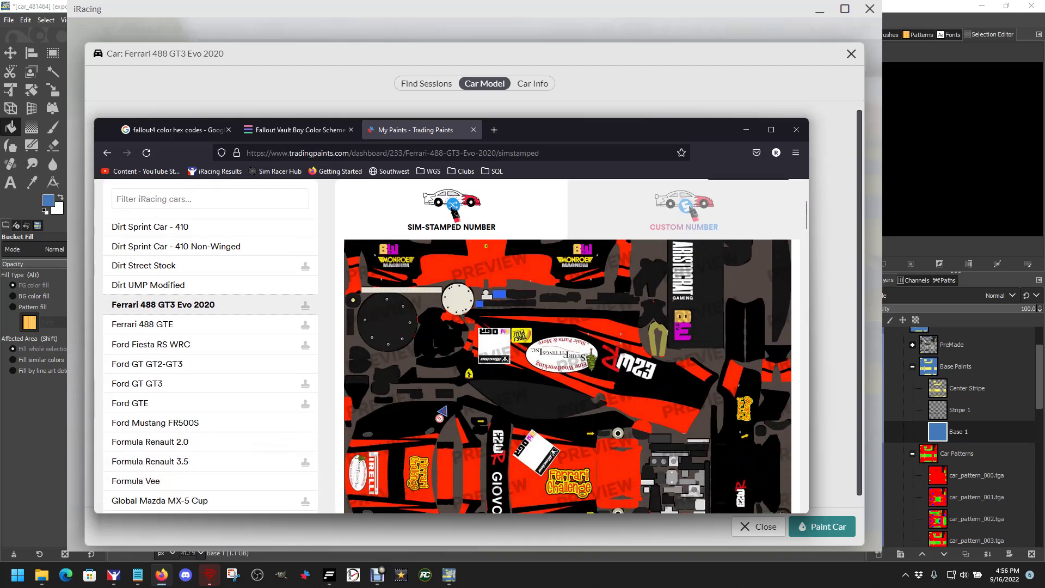
pyautogui.scroll(2, 451, 349)
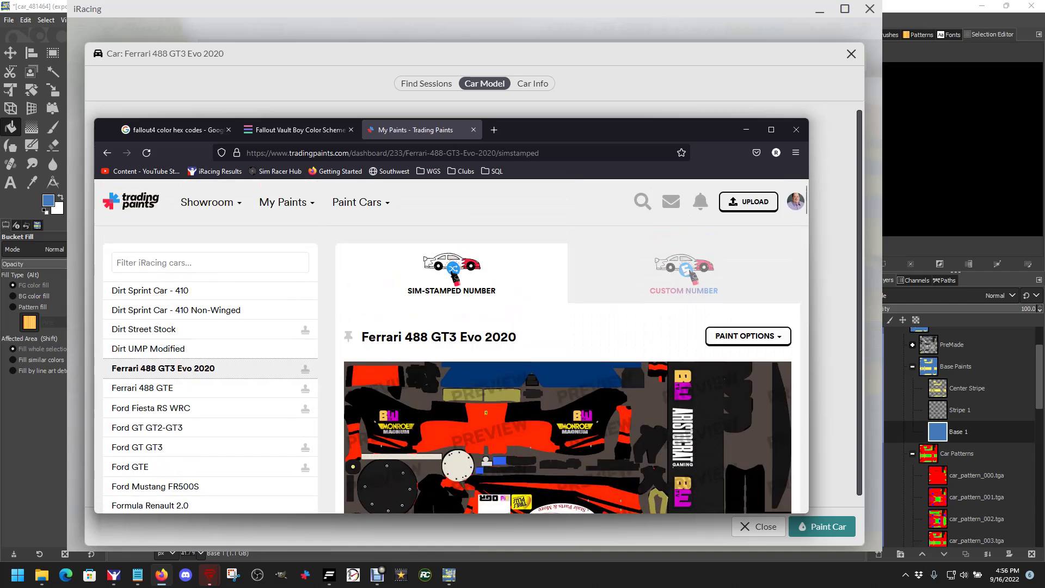
pyautogui.click(748, 336)
pyautogui.click(713, 361)
# Reopen the Upload a paint prompt via PAINT OPTIONS > Choose new paint.
pyautogui.click(451, 302)
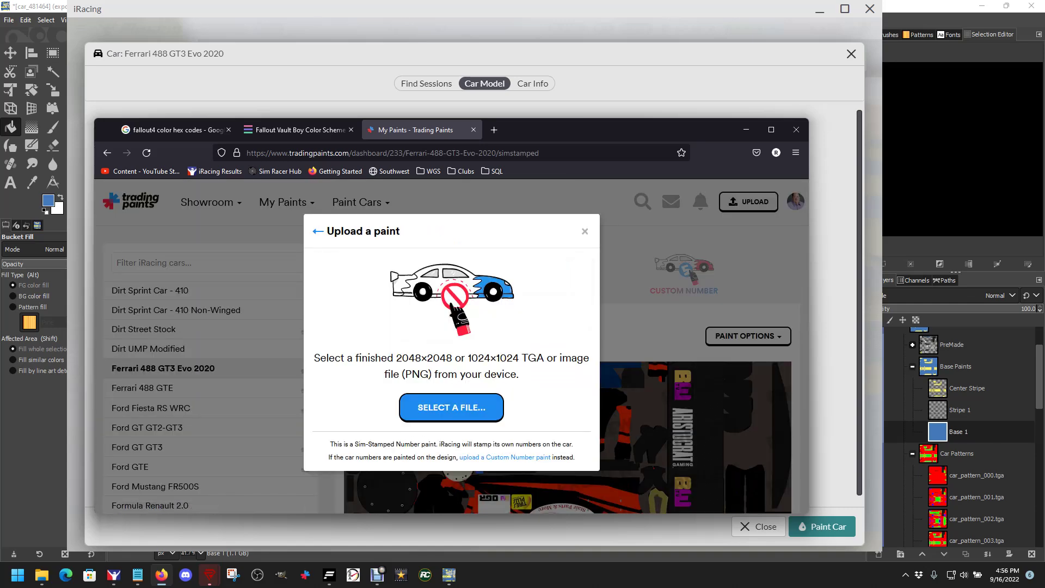
pyautogui.press('Escape')
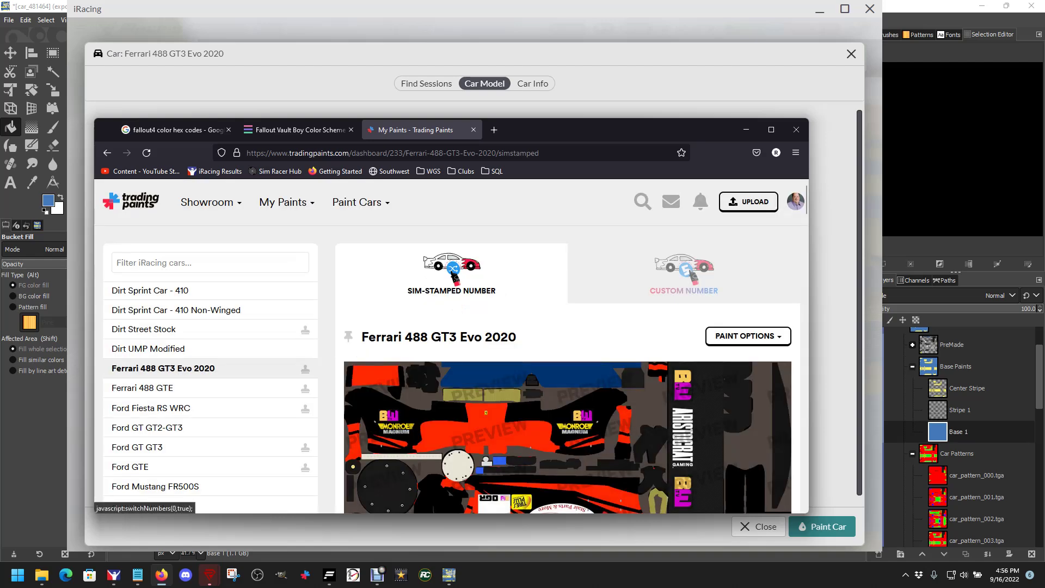
pyautogui.click(748, 336)
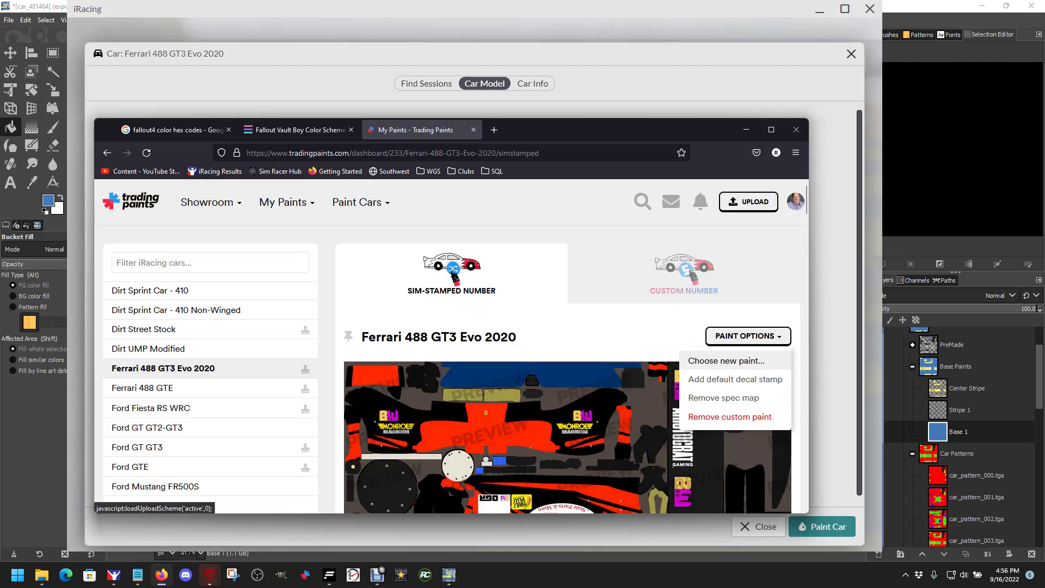
pyautogui.click(726, 361)
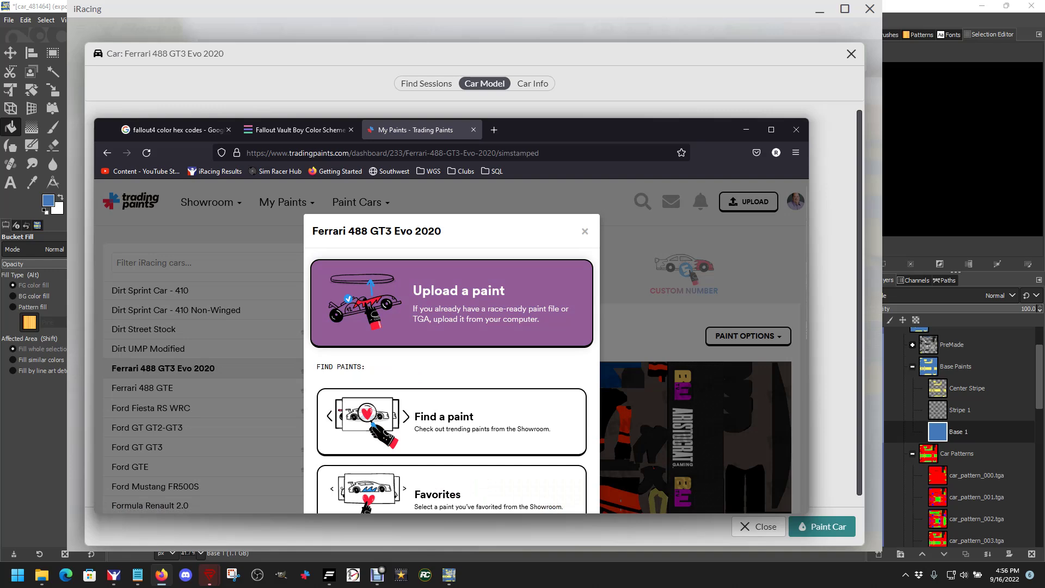
pyautogui.click(451, 303)
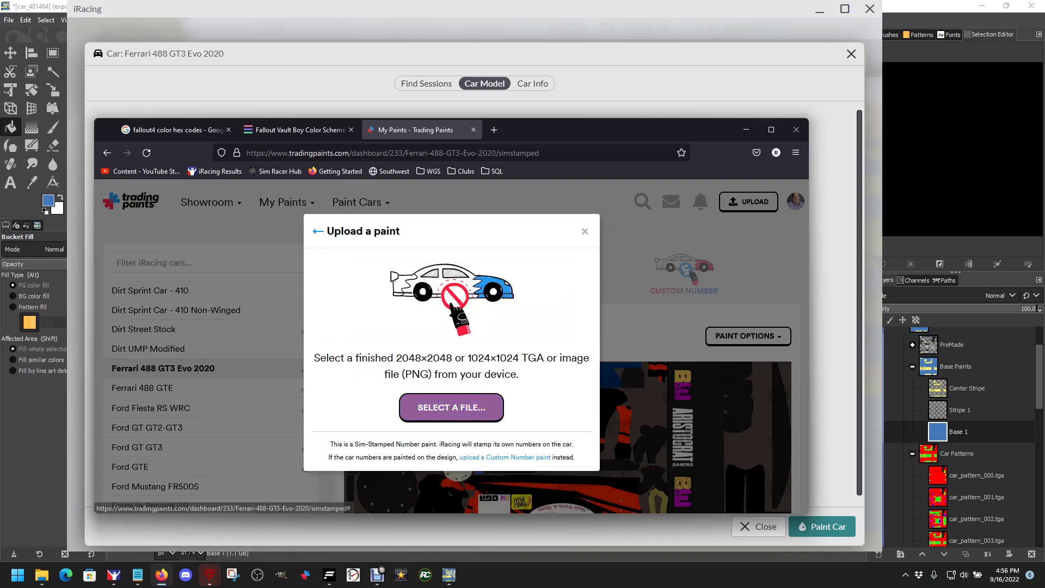
# Select car_481464.tga in the ferrarievogt3 folder and upload it.
pyautogui.click(451, 408)
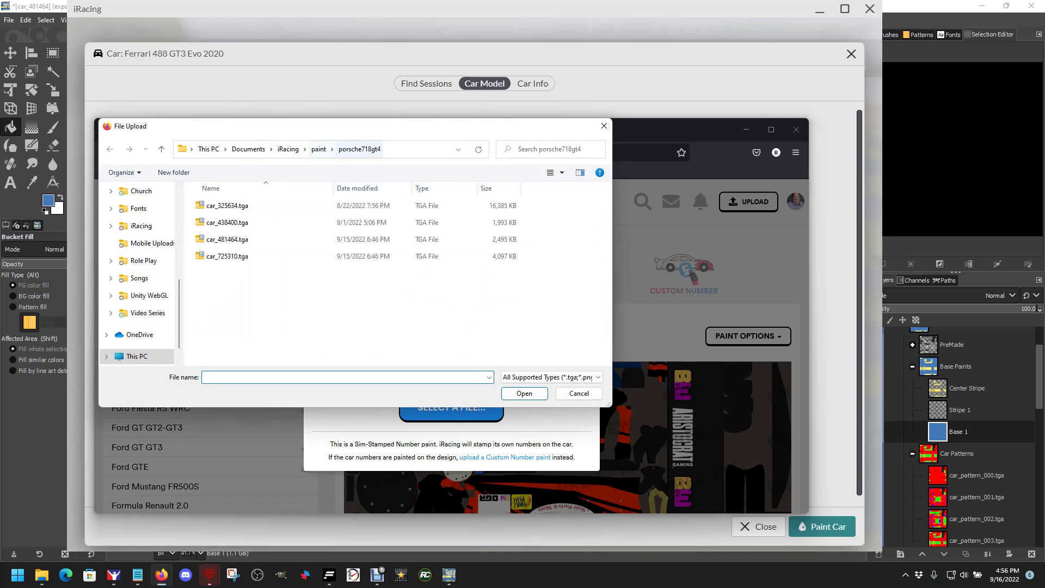
pyautogui.click(318, 149)
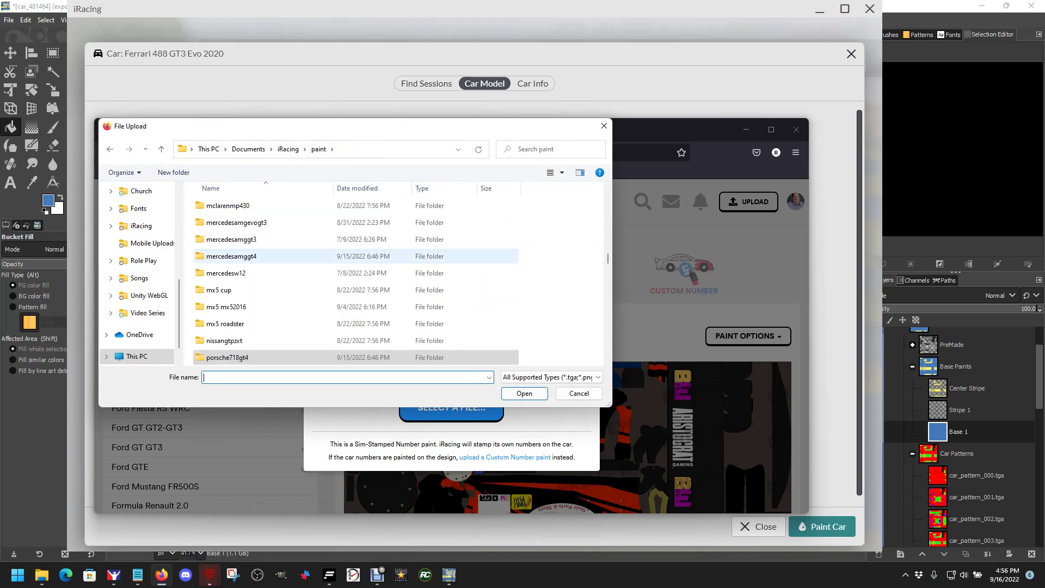
pyautogui.scroll(-2, 272, 256)
pyautogui.scroll(15, 272, 255)
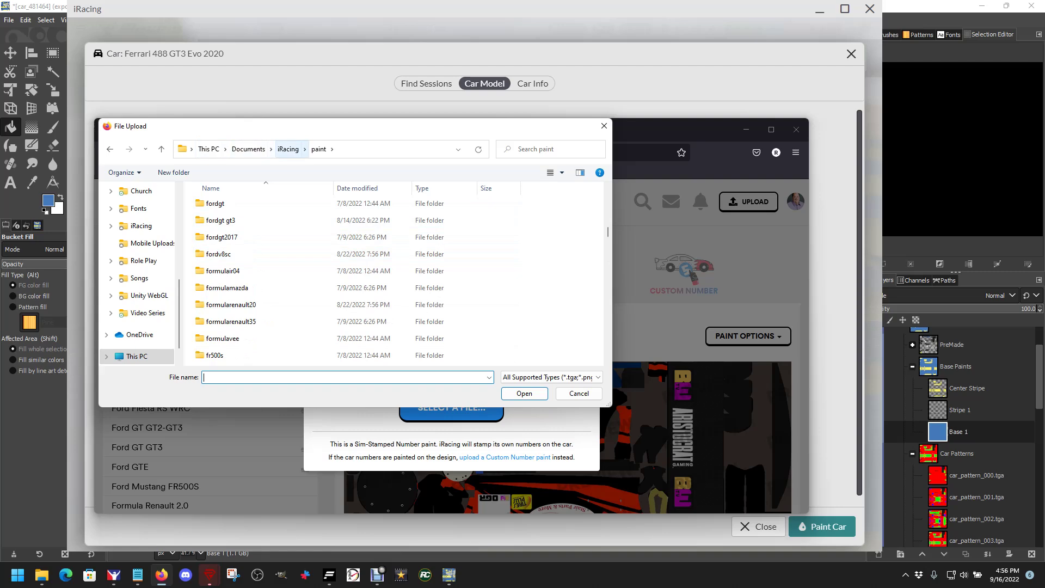
pyautogui.scroll(1, 242, 255)
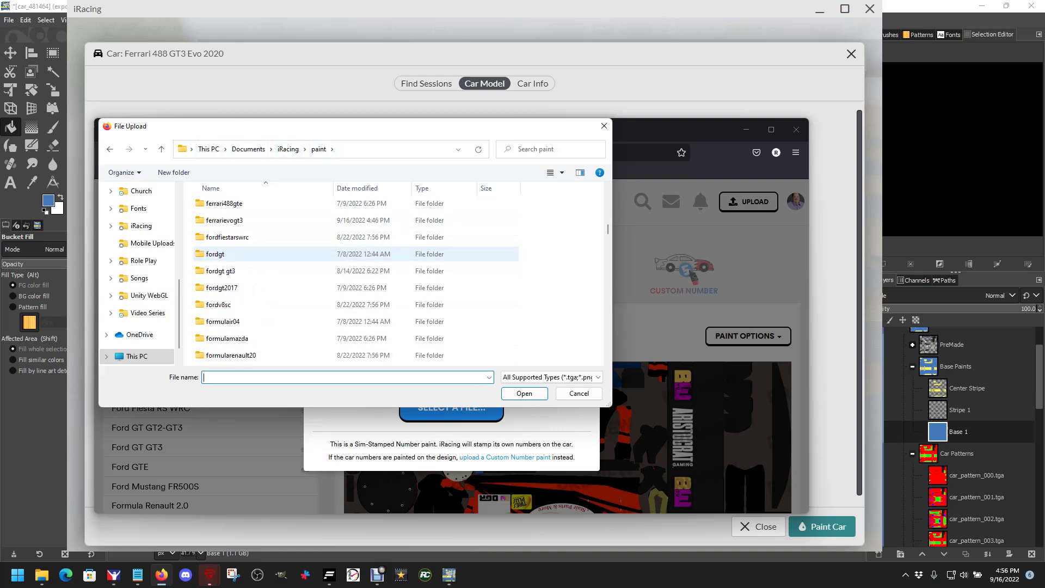
pyautogui.doubleClick(224, 219)
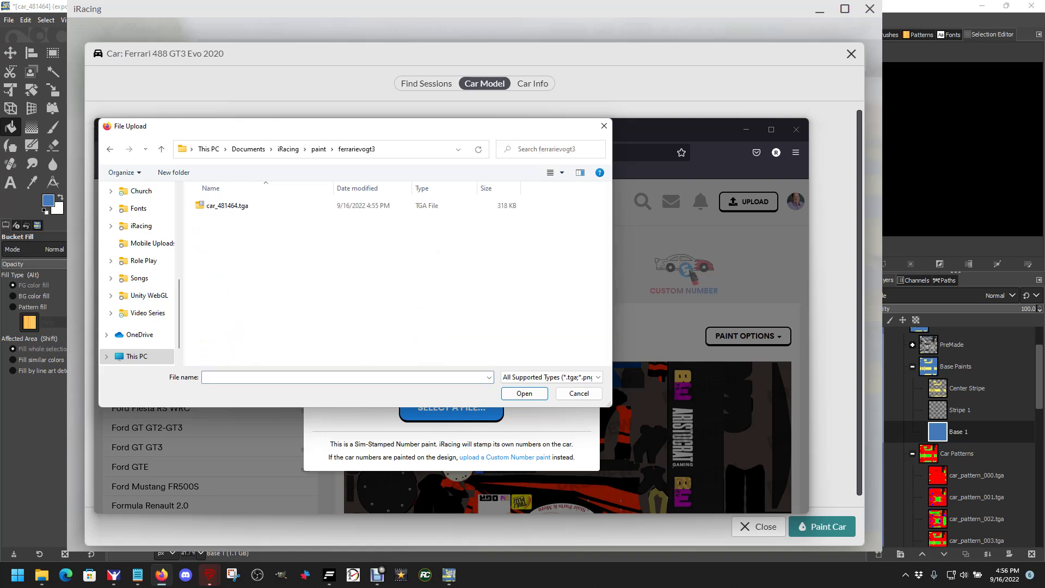
pyautogui.click(227, 205)
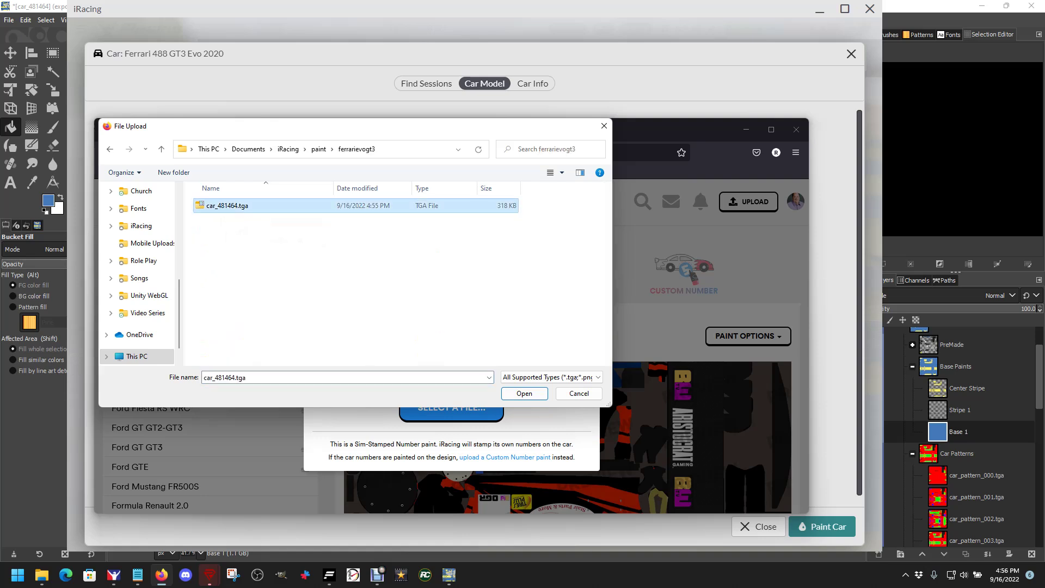
pyautogui.click(524, 393)
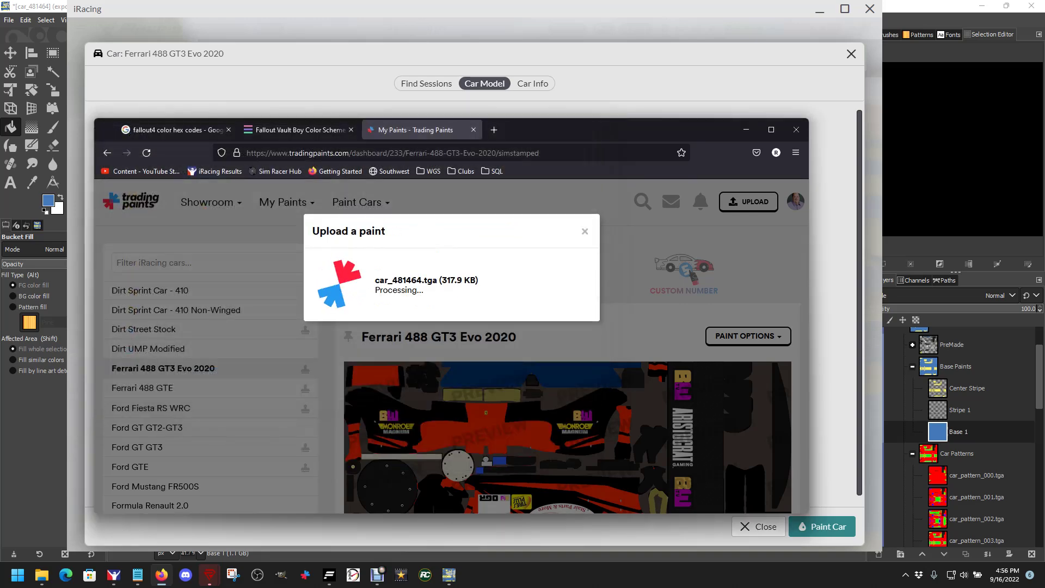
# Dismiss the upload success message, keep Sim-Stamped Number for the paint, and return to GIMP.
pyautogui.click(451, 455)
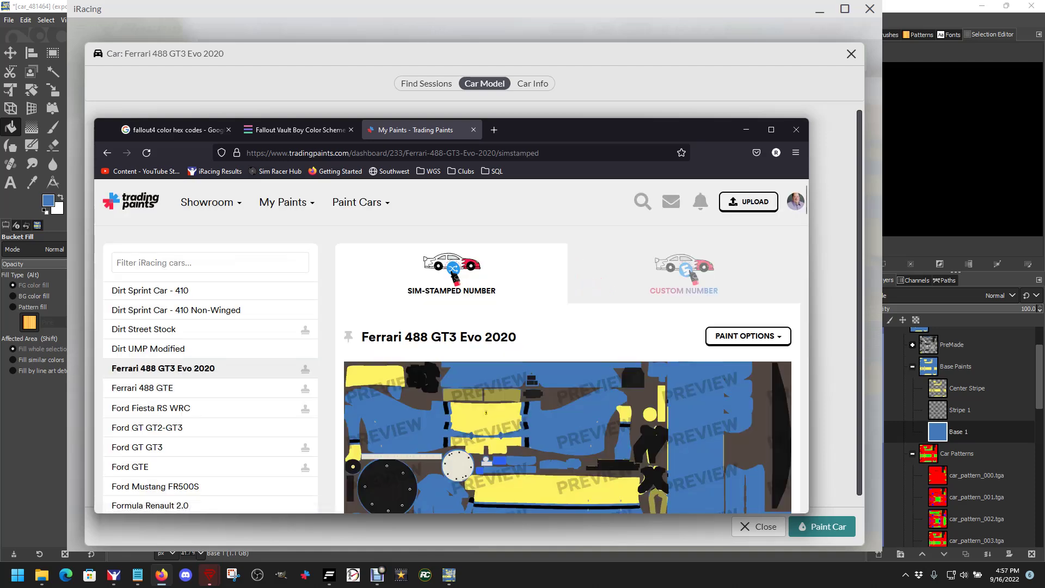
pyautogui.scroll(-1, 452, 348)
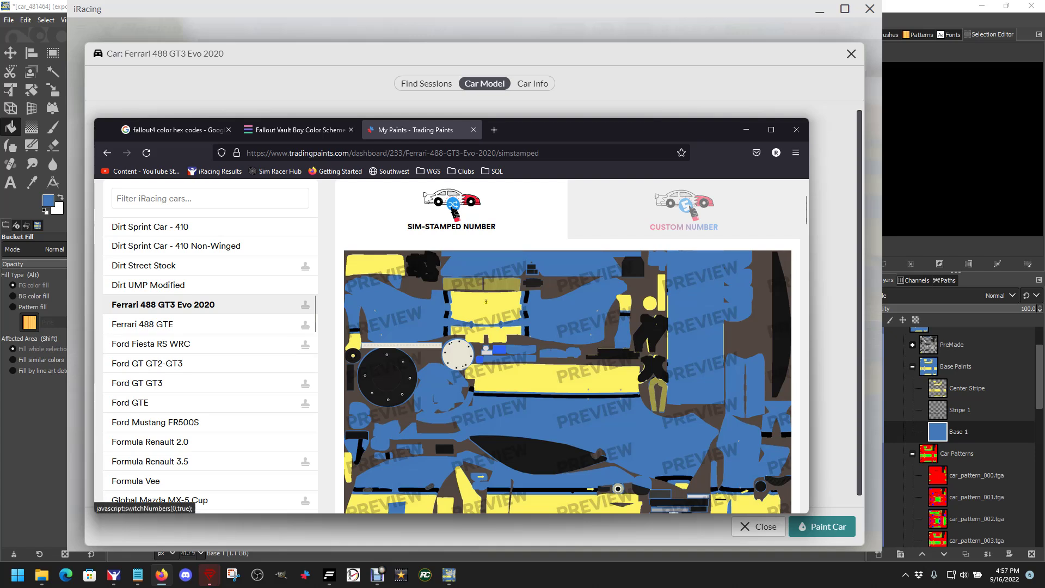
pyautogui.click(453, 211)
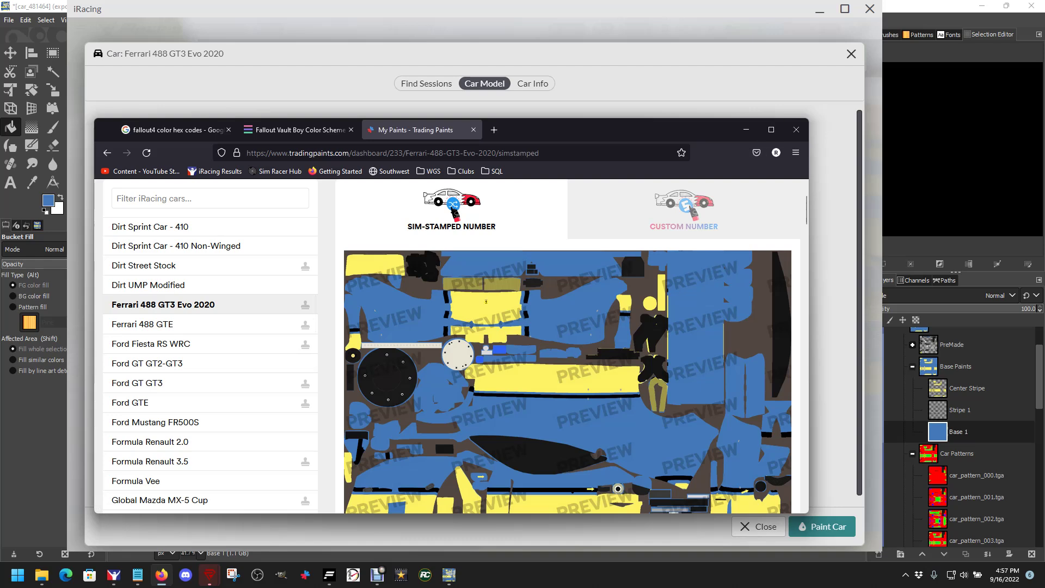
pyautogui.hotkey('alt', 'Tab')
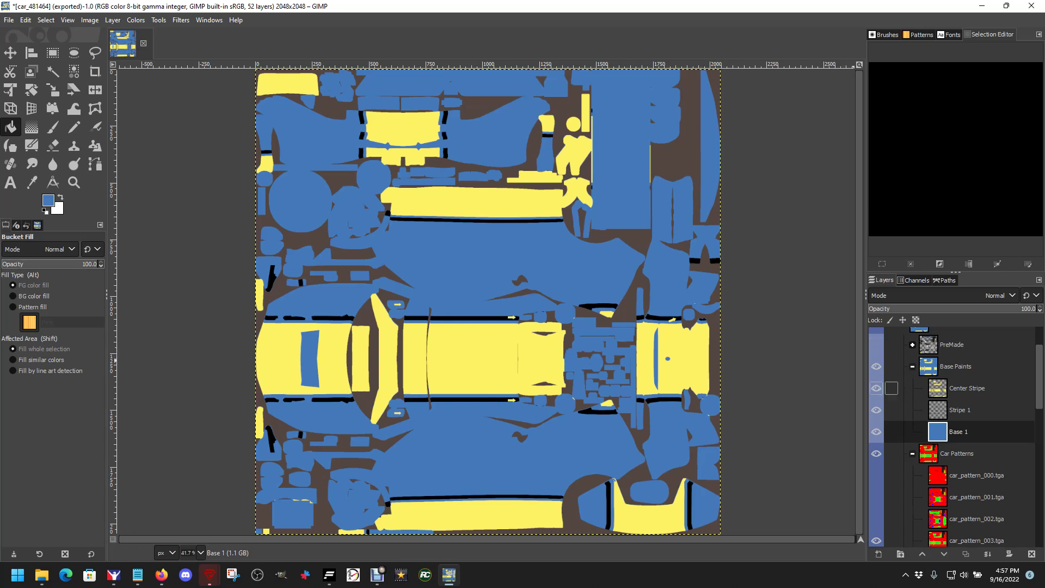
# Create a Decals layer group in Paintable Area and move it between PreMade and Base Paints.
pyautogui.scroll(2, 891, 375)
pyautogui.click(891, 381)
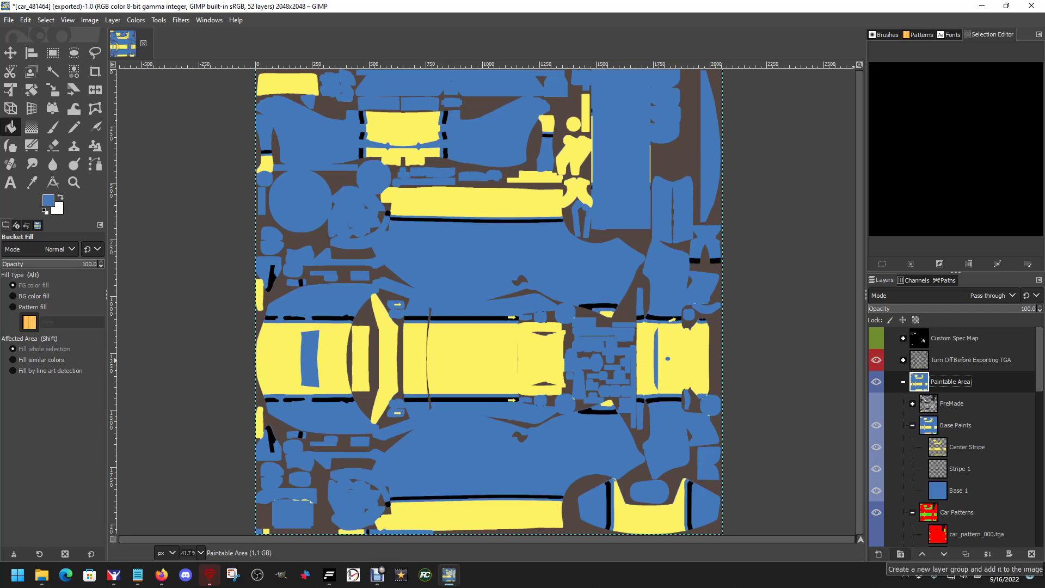
pyautogui.click(900, 554)
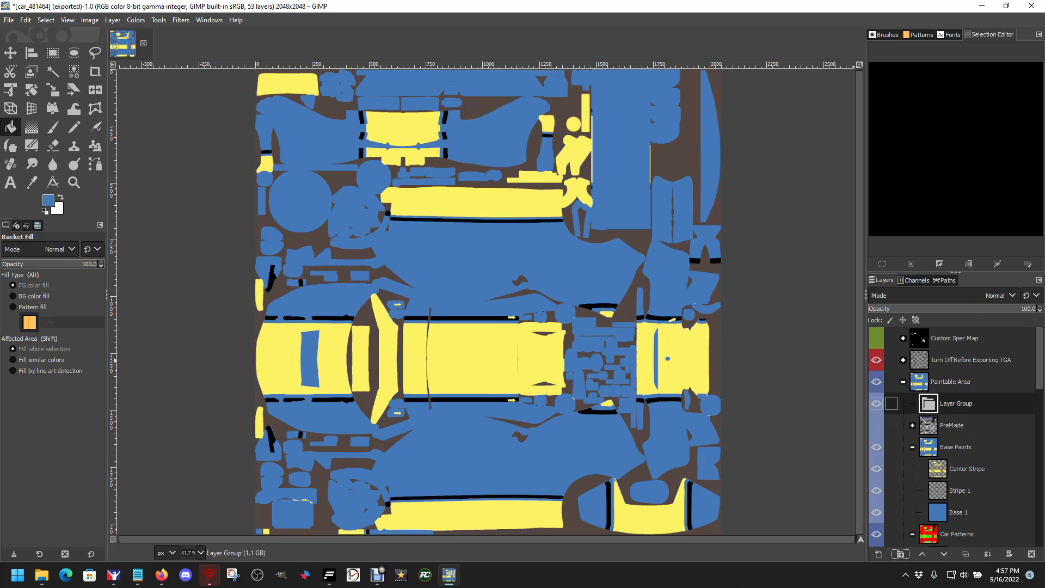
pyautogui.write('Decals')
pyautogui.press('Return')
pyautogui.moveTo(929, 404); pyautogui.dragTo(933, 435)
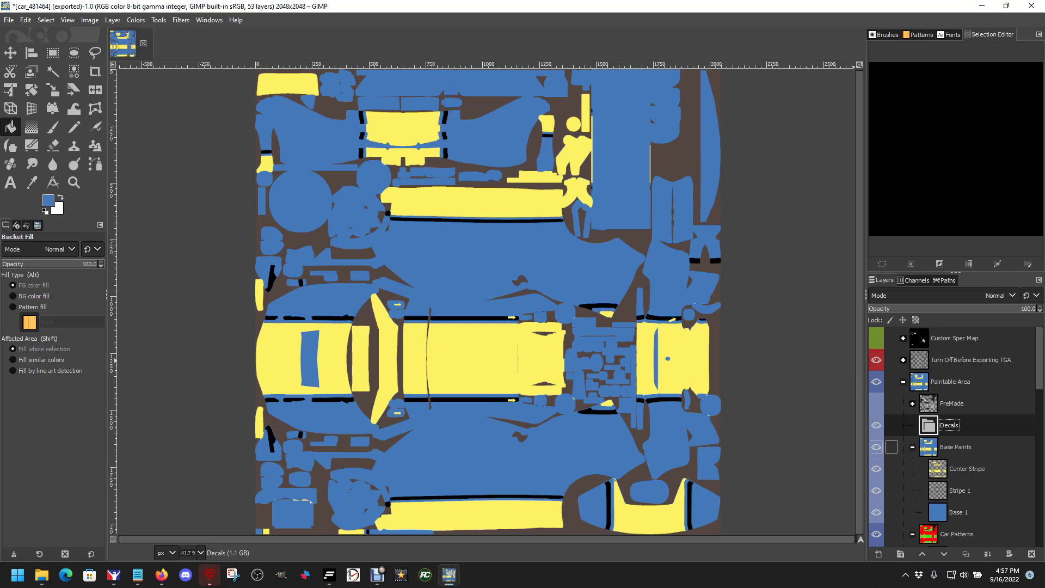
# Collapse Base Paints and Car Patterns, then hide the Car Patterns group and Base layer.
pyautogui.click(912, 447)
pyautogui.click(912, 468)
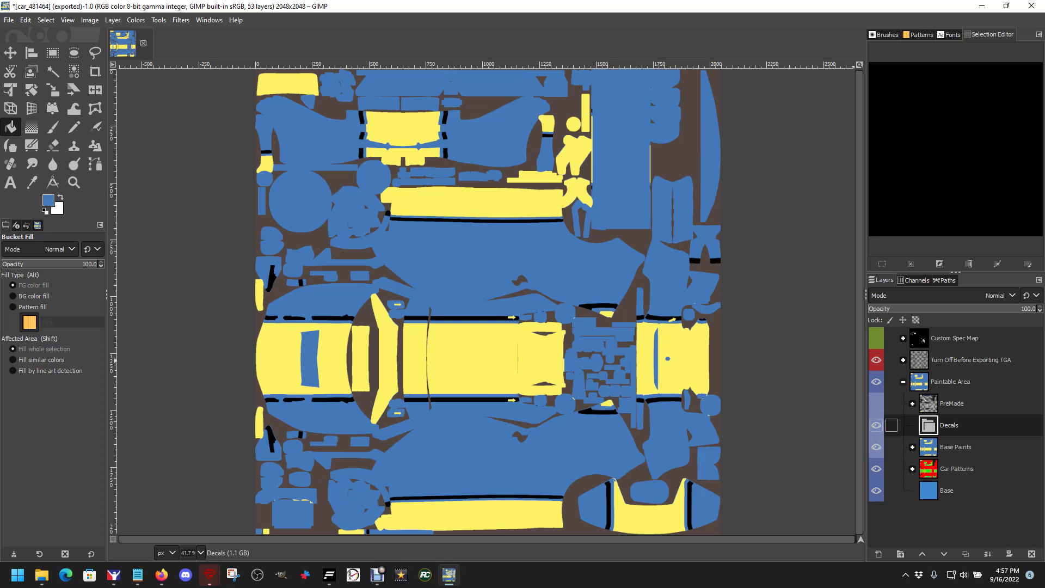
pyautogui.click(876, 447)
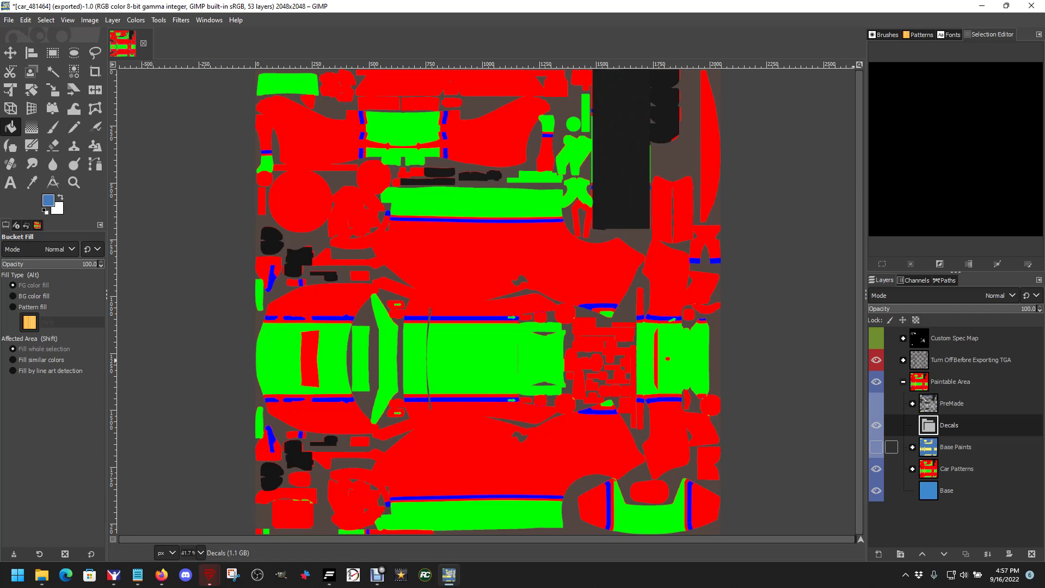
pyautogui.click(876, 446)
pyautogui.click(876, 468)
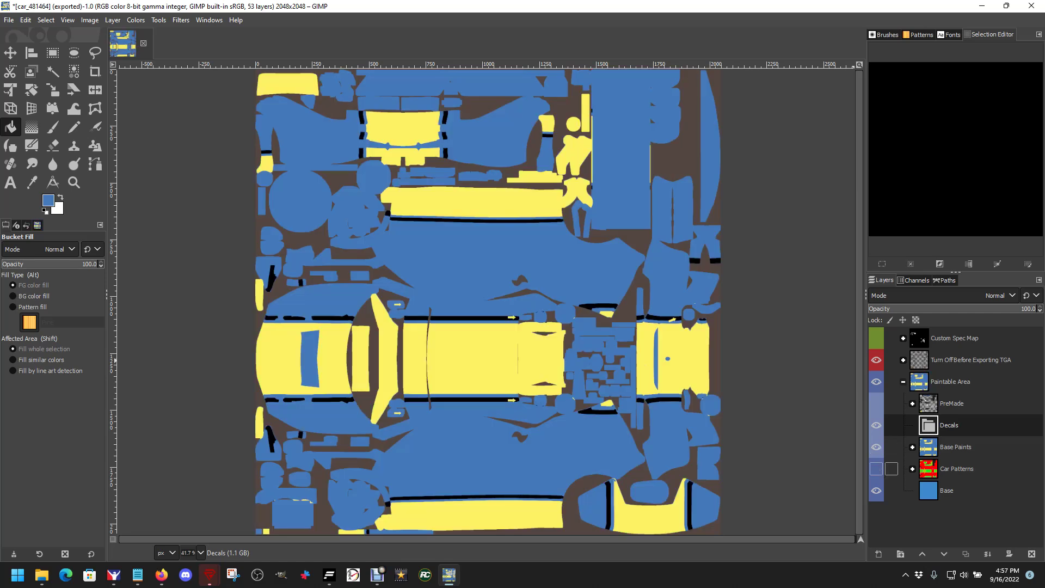
pyautogui.click(876, 490)
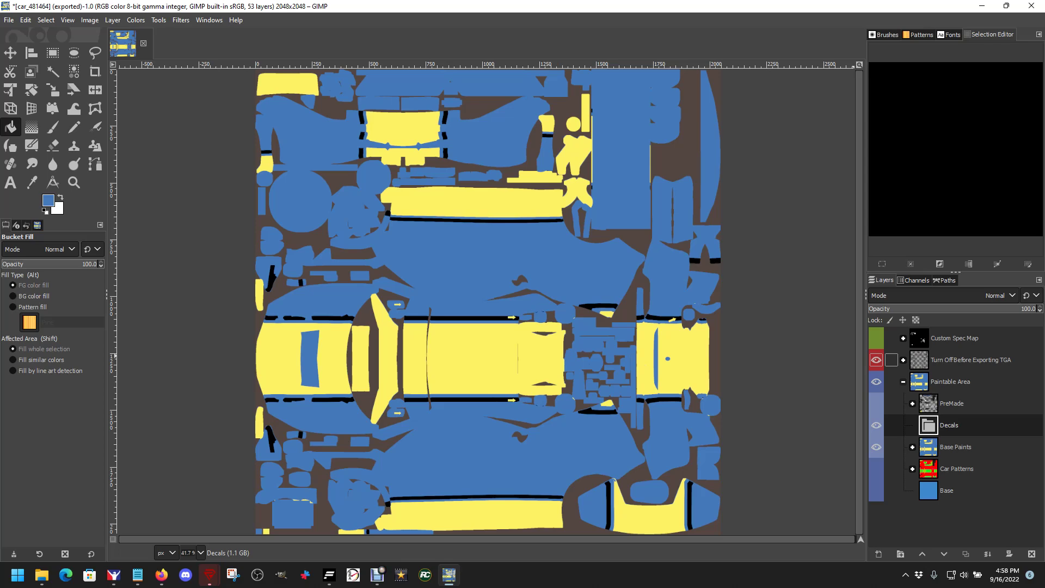
# Expand 'Turn Off Before Exporting TGA' and toggle the Mask and Wire layers to compare the livery.
pyautogui.click(903, 359)
pyautogui.scroll(-1, 892, 381)
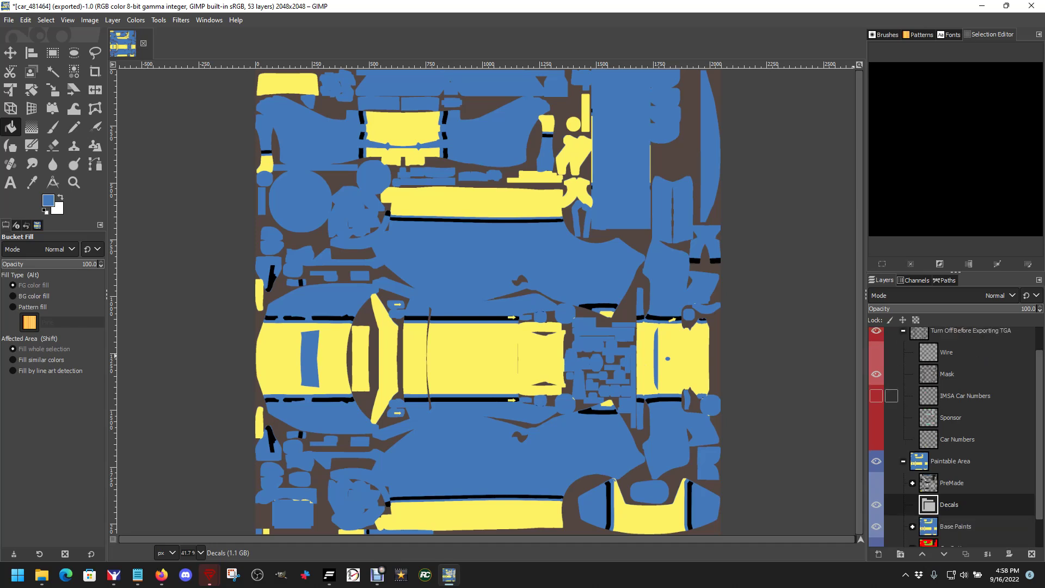
pyautogui.scroll(1, 893, 381)
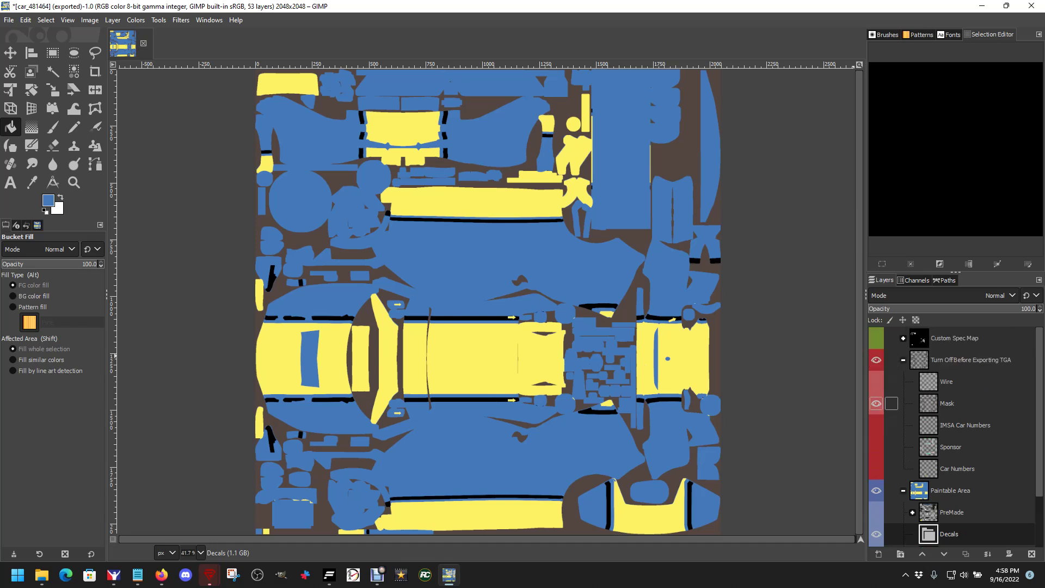
pyautogui.click(876, 403)
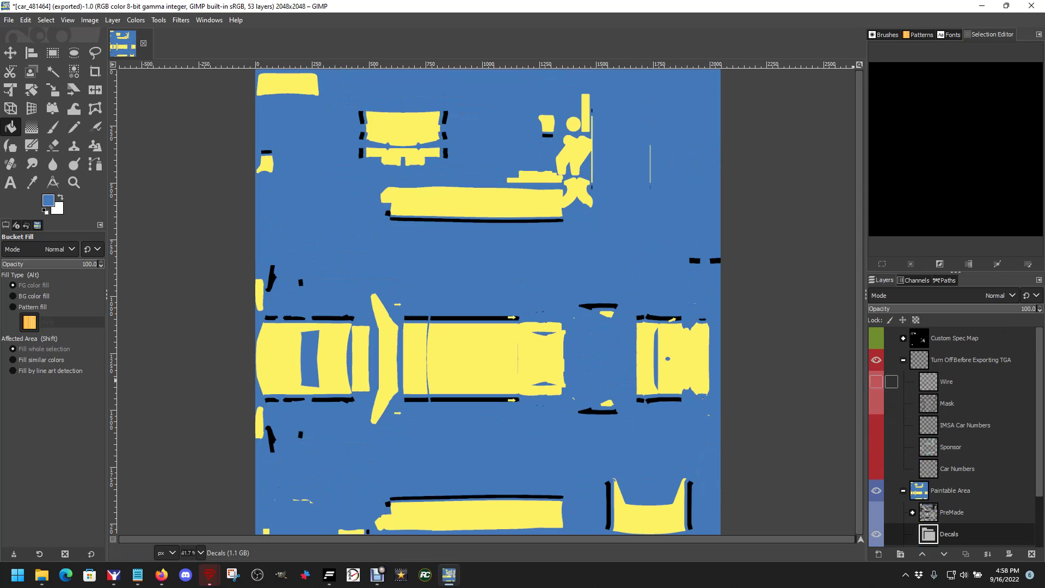
pyautogui.click(876, 382)
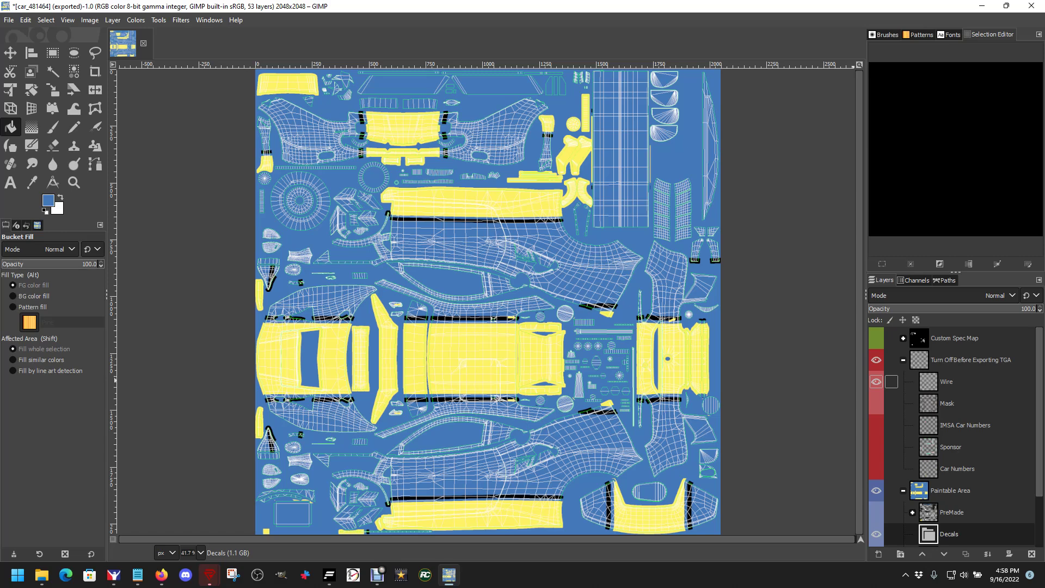
pyautogui.click(876, 381)
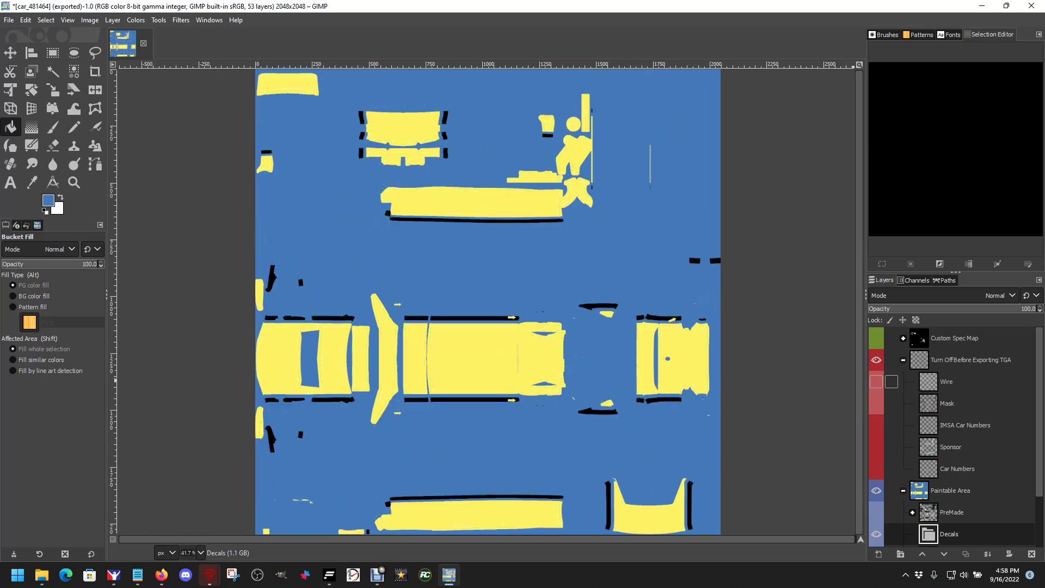
pyautogui.click(875, 402)
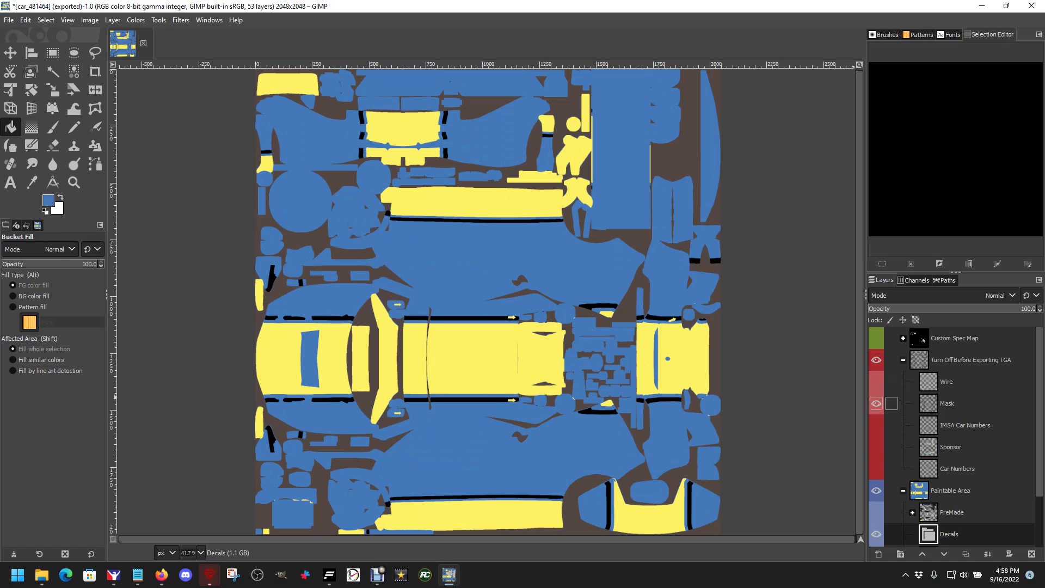
# Recheck the UV wireframe, hide it, collapse the group and show the PreMade decals.
pyautogui.click(875, 381)
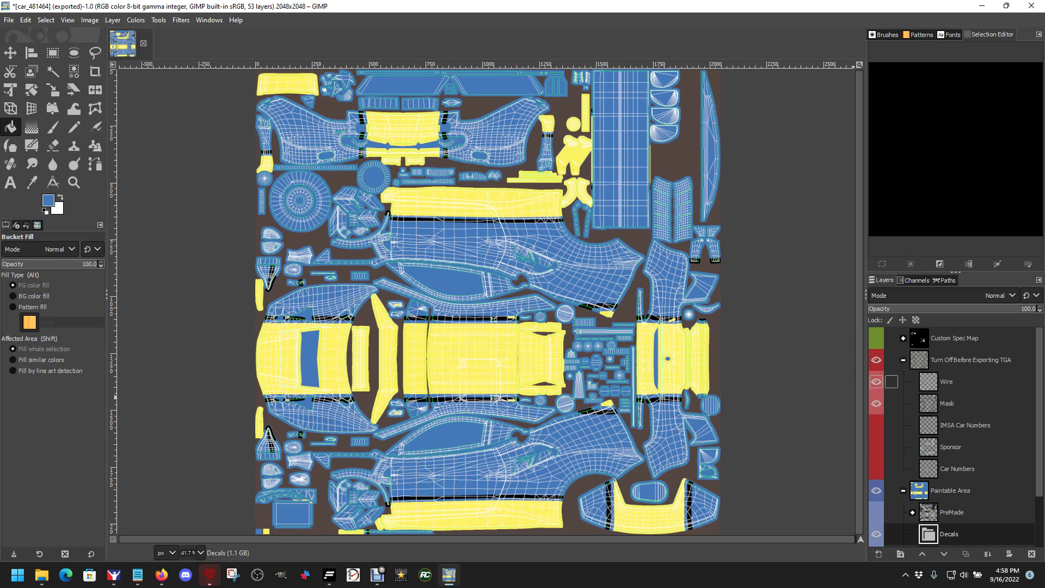
pyautogui.click(875, 381)
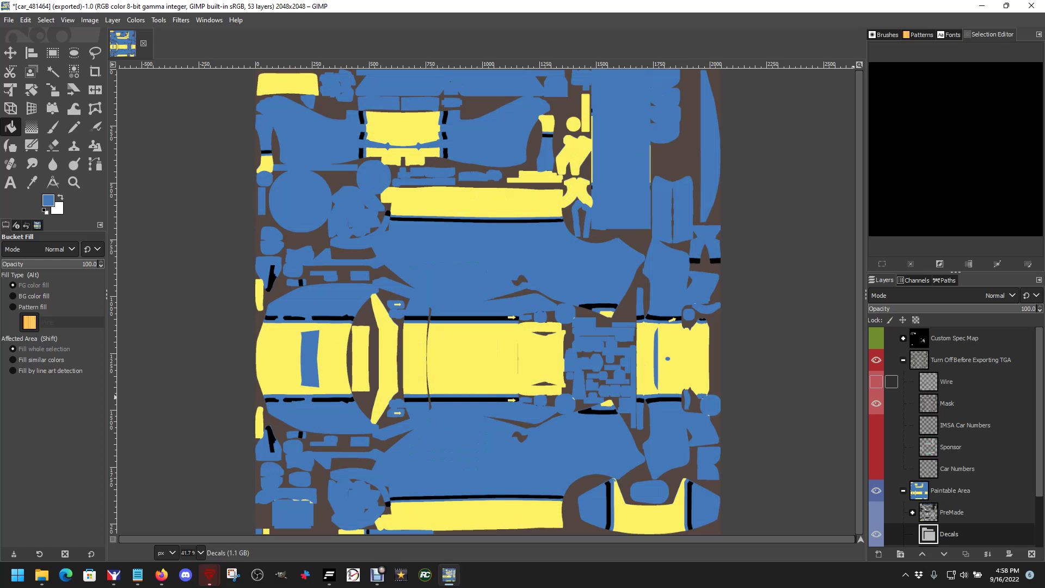
pyautogui.click(875, 381)
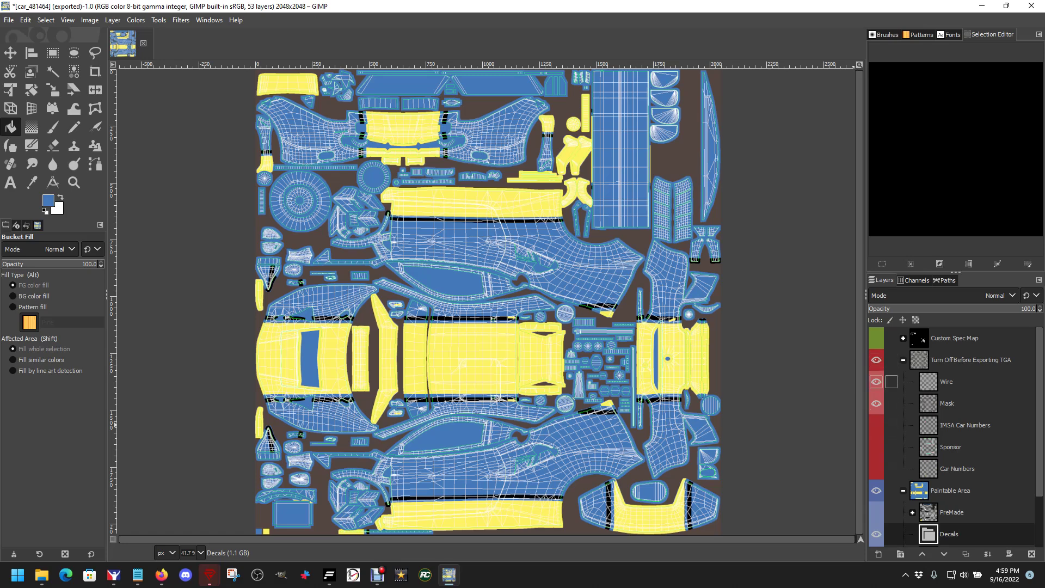
pyautogui.click(875, 381)
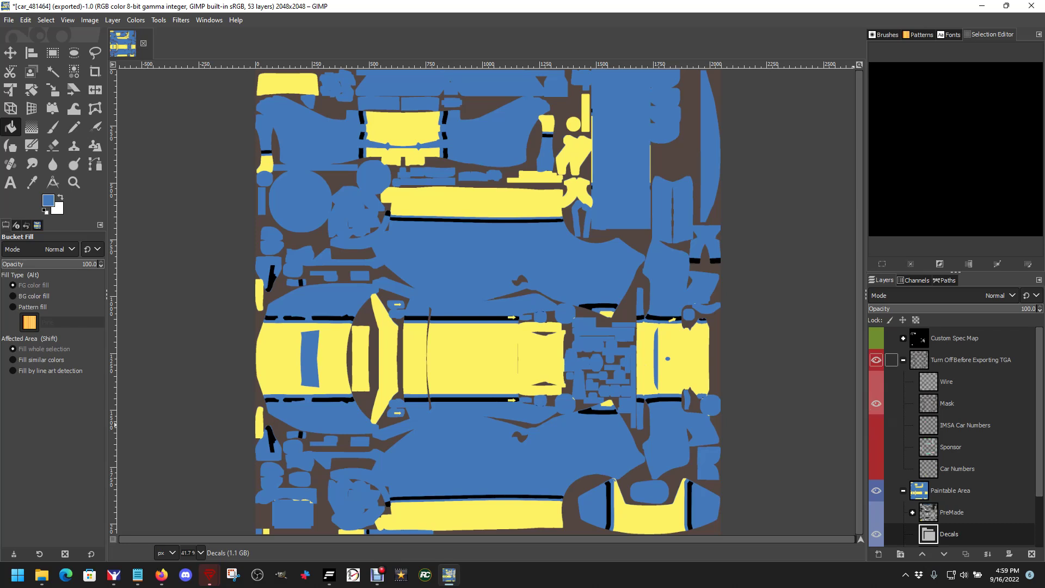
pyautogui.click(903, 359)
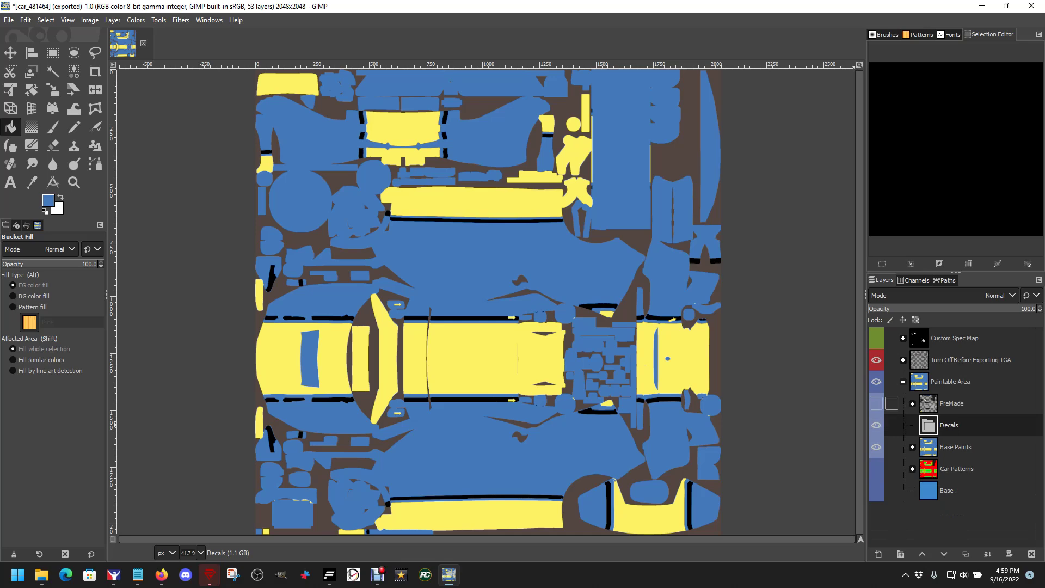
pyautogui.click(876, 403)
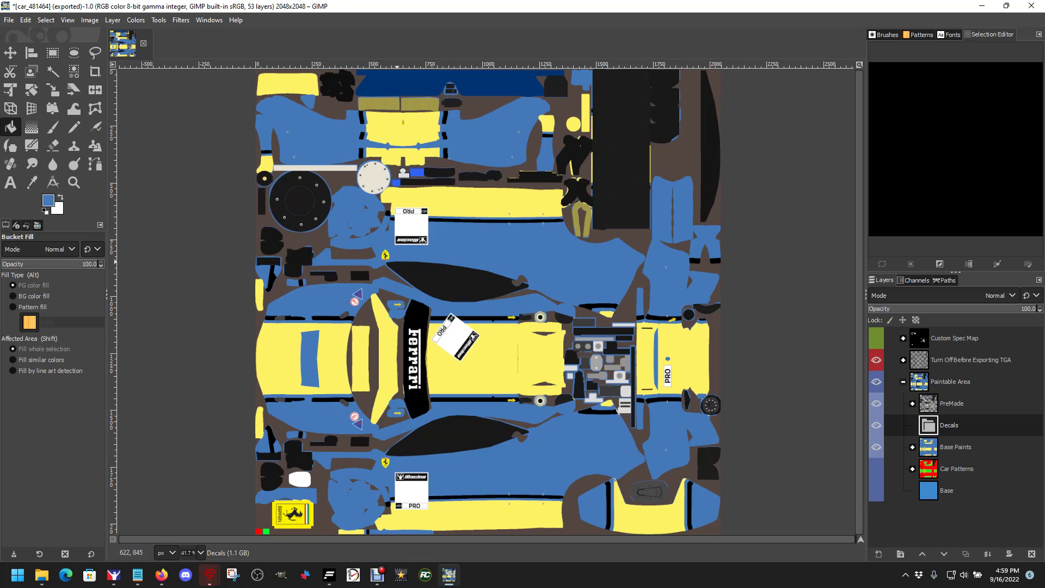
# Select PreMade then Decals, and bring Firefox with the Trading Paints page forward.
pyautogui.click(951, 403)
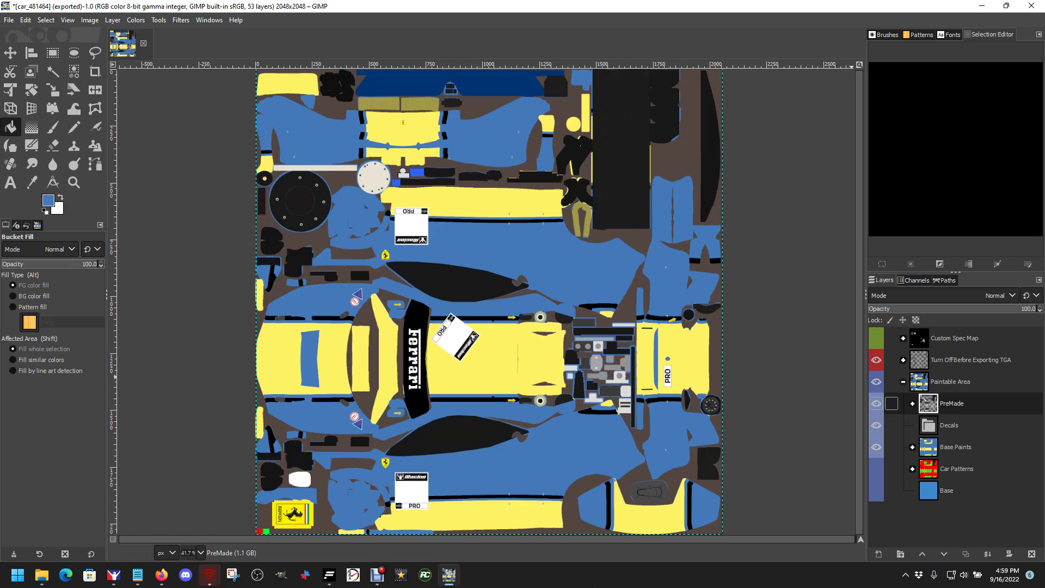
pyautogui.click(891, 426)
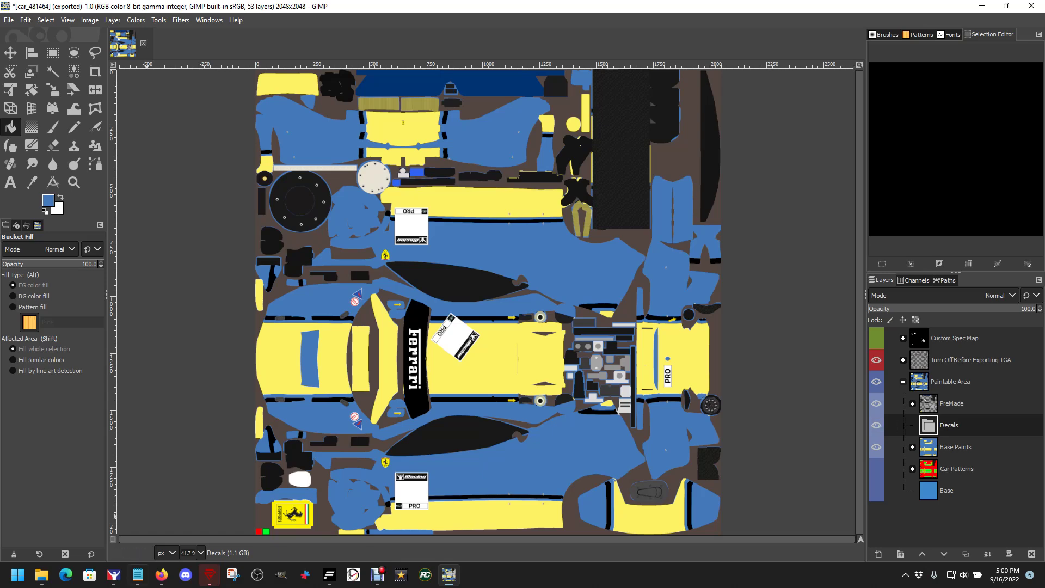
pyautogui.click(161, 575)
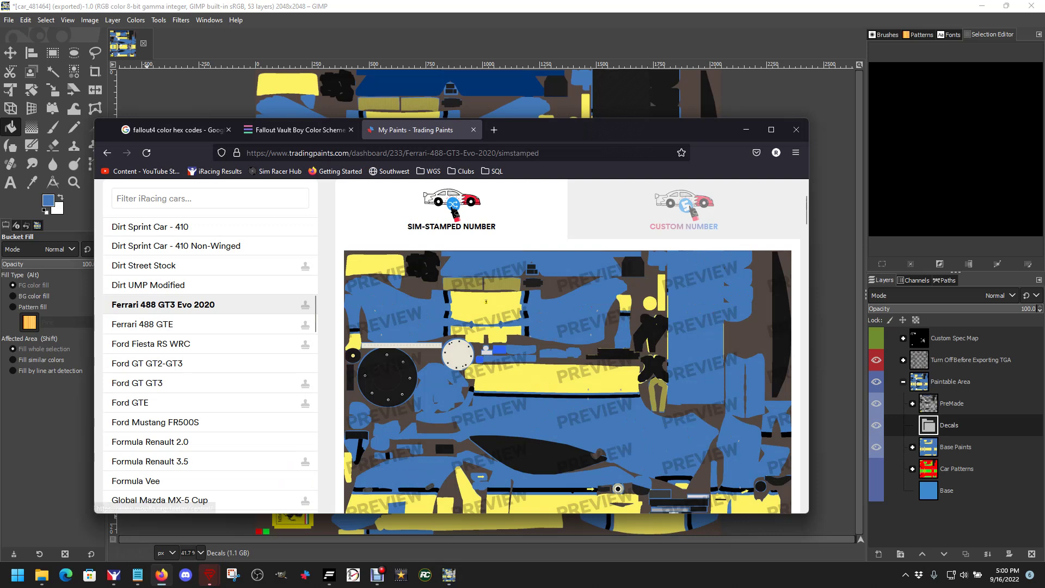
# In a new tab, search Google for 'Nuka cola logo'.
pyautogui.hotkey('ctrl', 't')
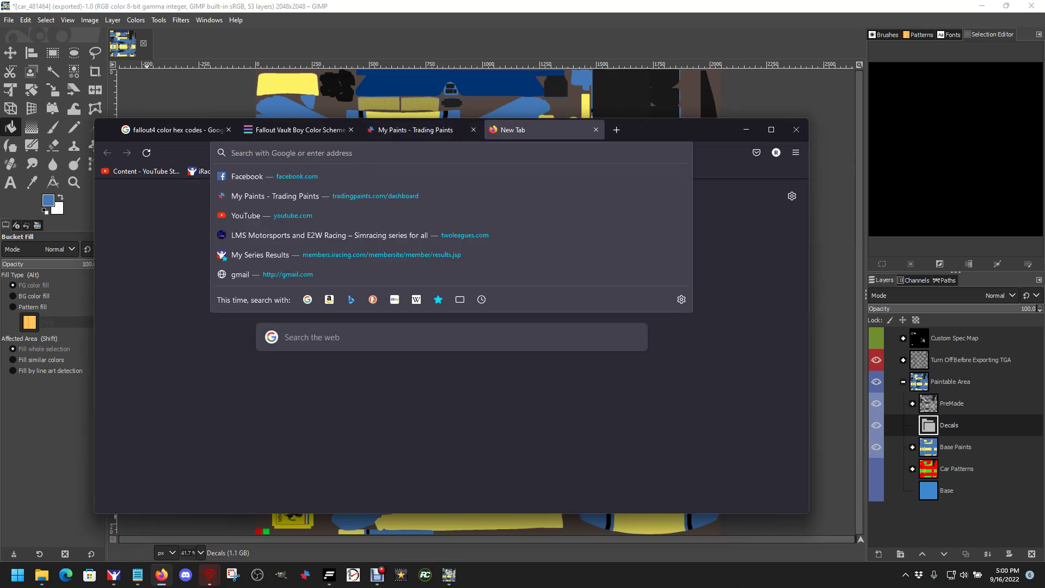
pyautogui.write('Neu')
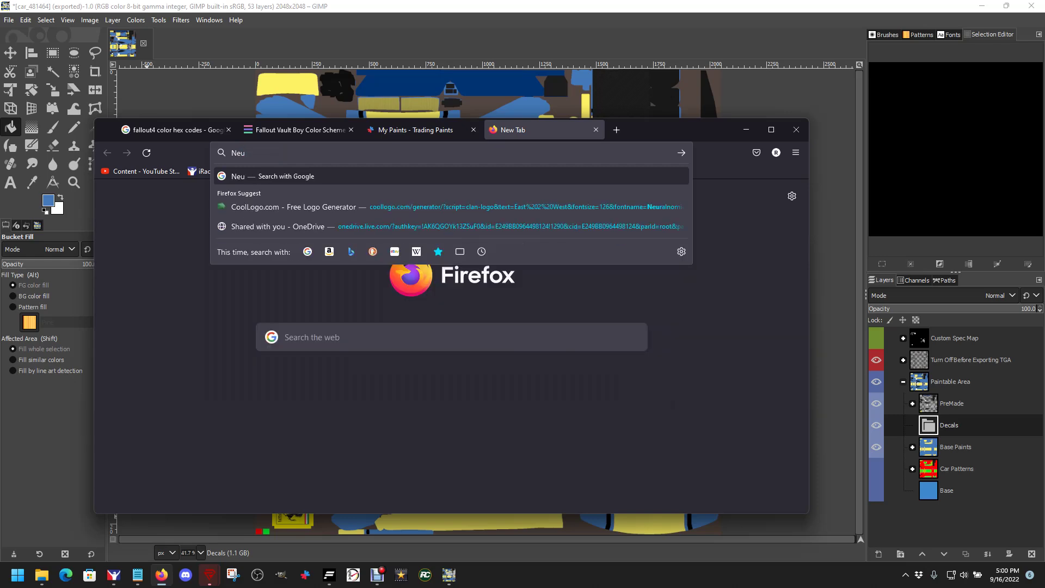
pyautogui.write('c')
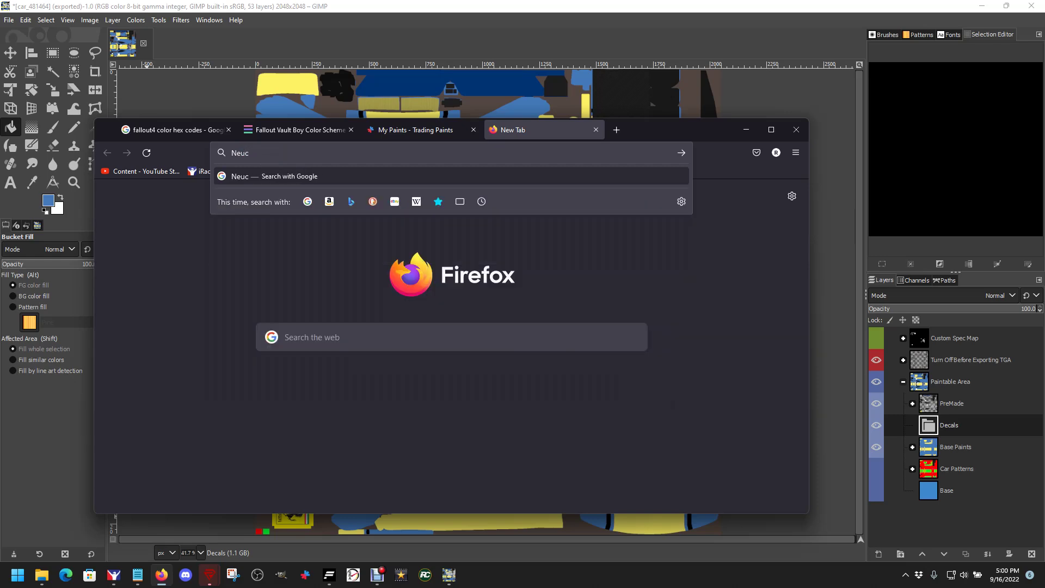
pyautogui.press('BackSpace')
pyautogui.press('BackSpace')
pyautogui.press('BackSpace')
pyautogui.write('uk')
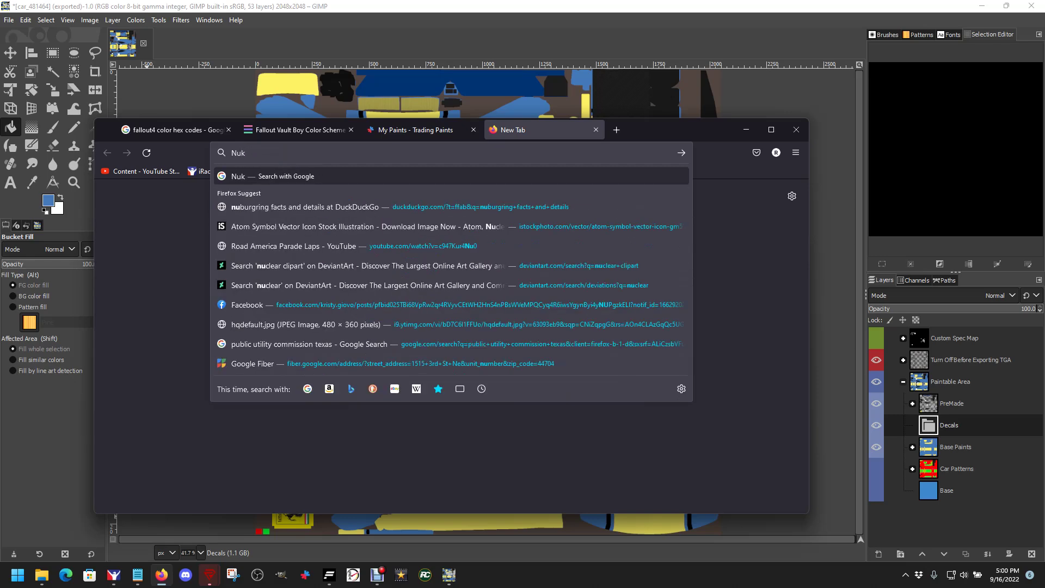
pyautogui.write('a cola')
pyautogui.press('Return')
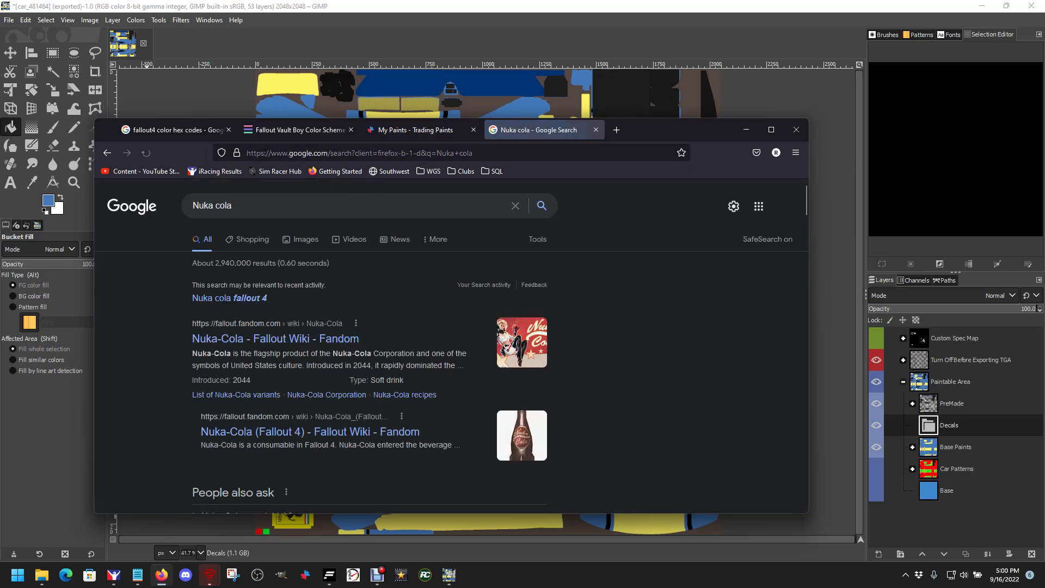
pyautogui.click(232, 205)
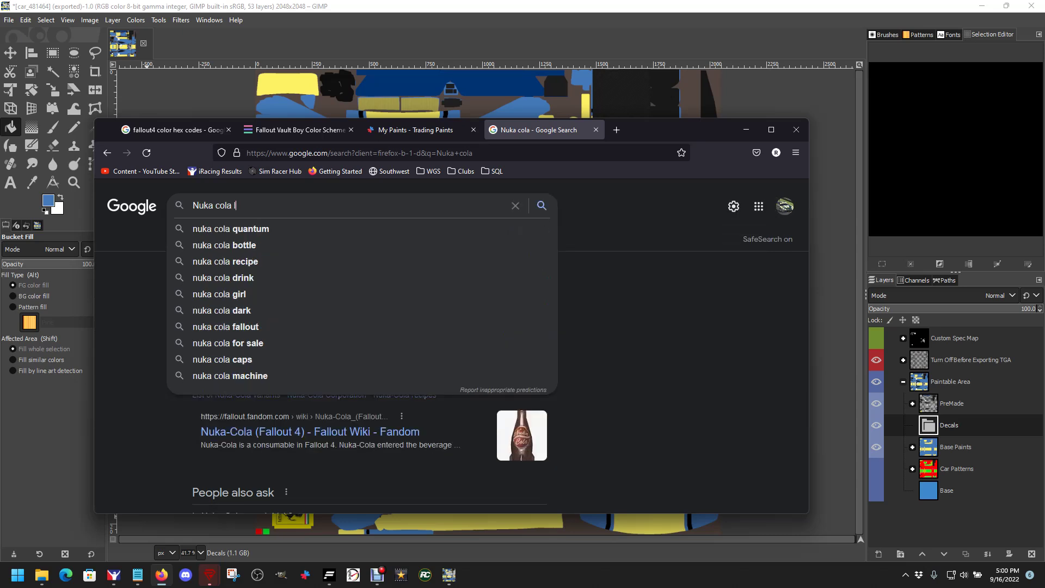
pyautogui.write('logo')
pyautogui.press('Return')
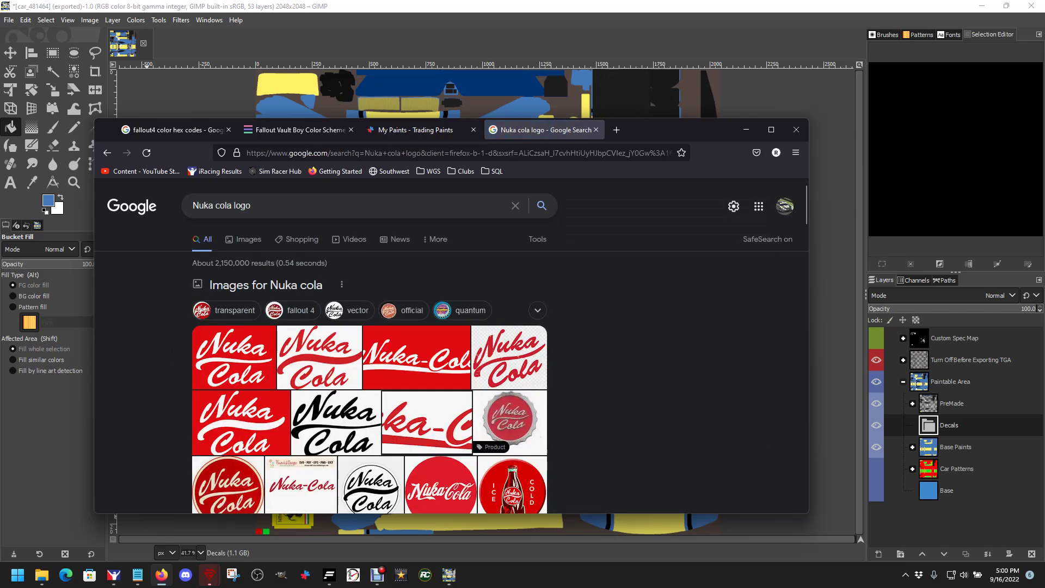
# Filter image results to 'fallout 4' and preview the DeviantArt Nuka Cola vector logo.
pyautogui.click(244, 238)
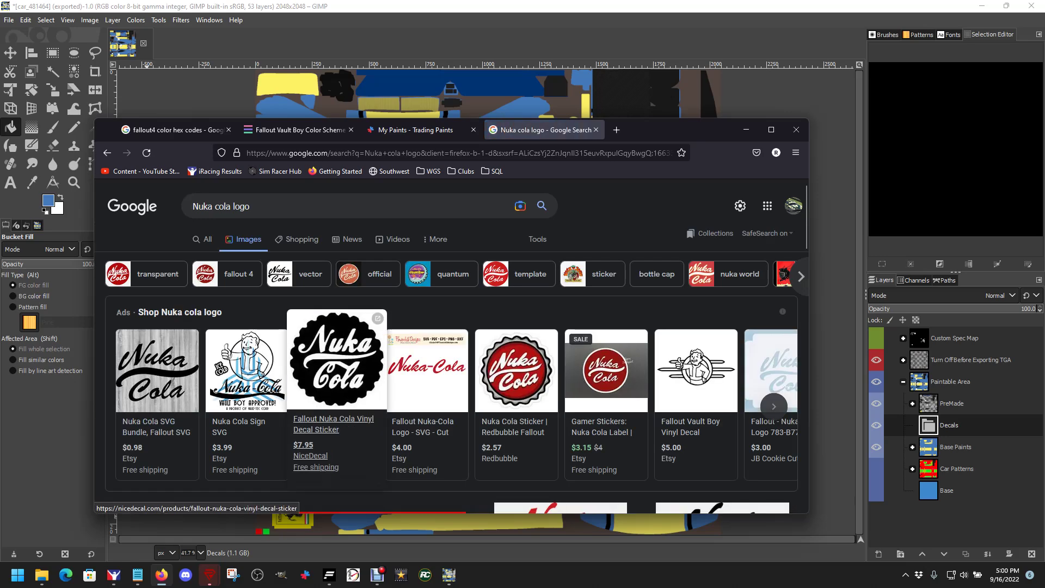
pyautogui.click(226, 274)
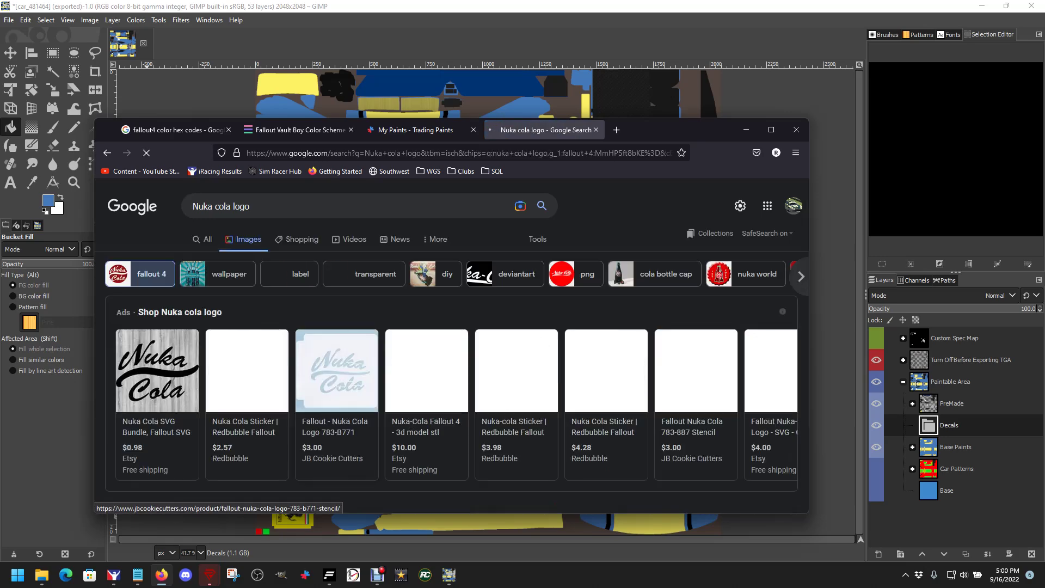
pyautogui.scroll(-1, 245, 337)
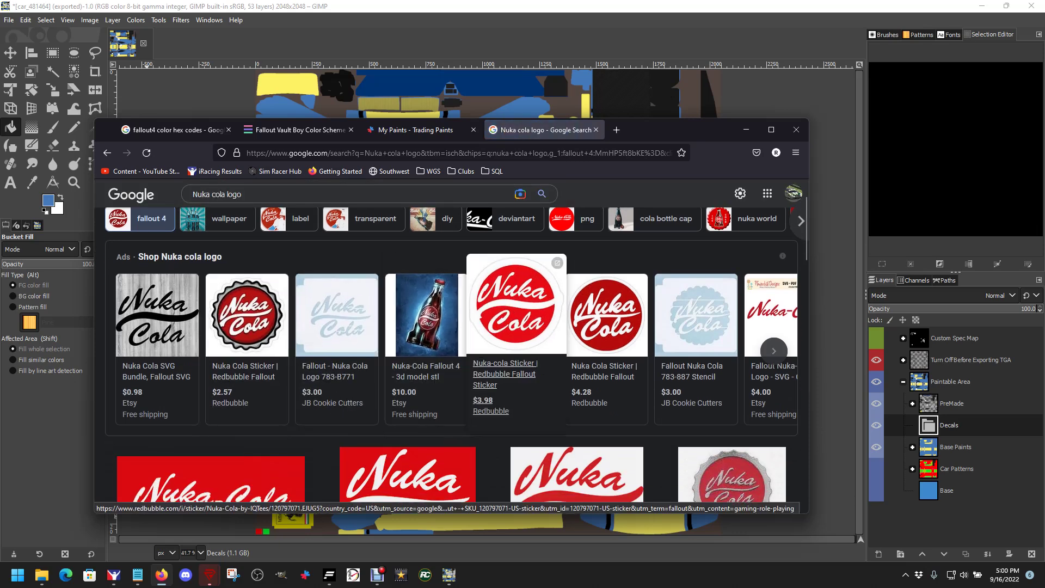
pyautogui.scroll(-5, 452, 353)
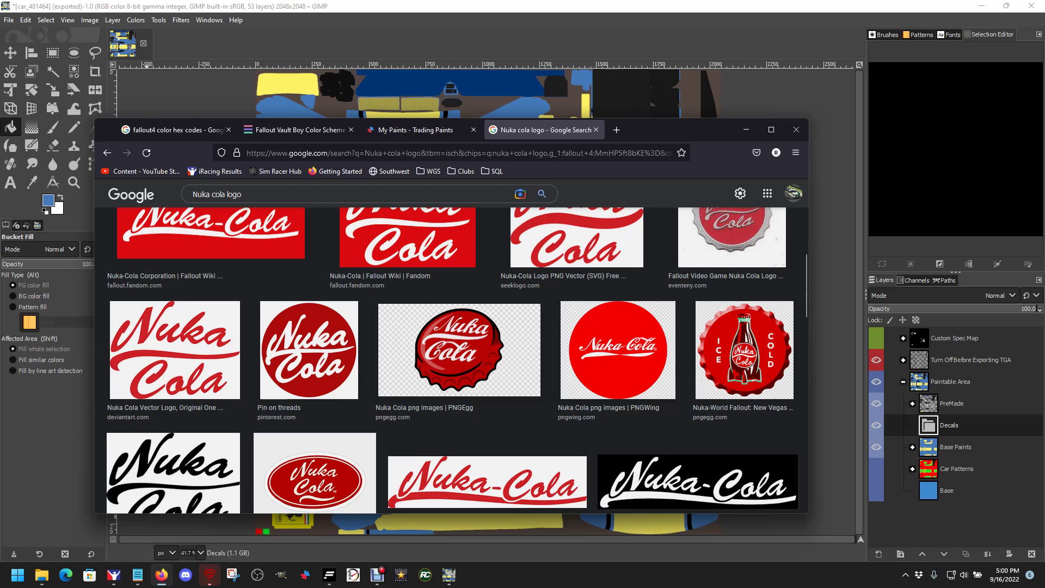
pyautogui.scroll(-2, 452, 360)
pyautogui.scroll(2, 451, 359)
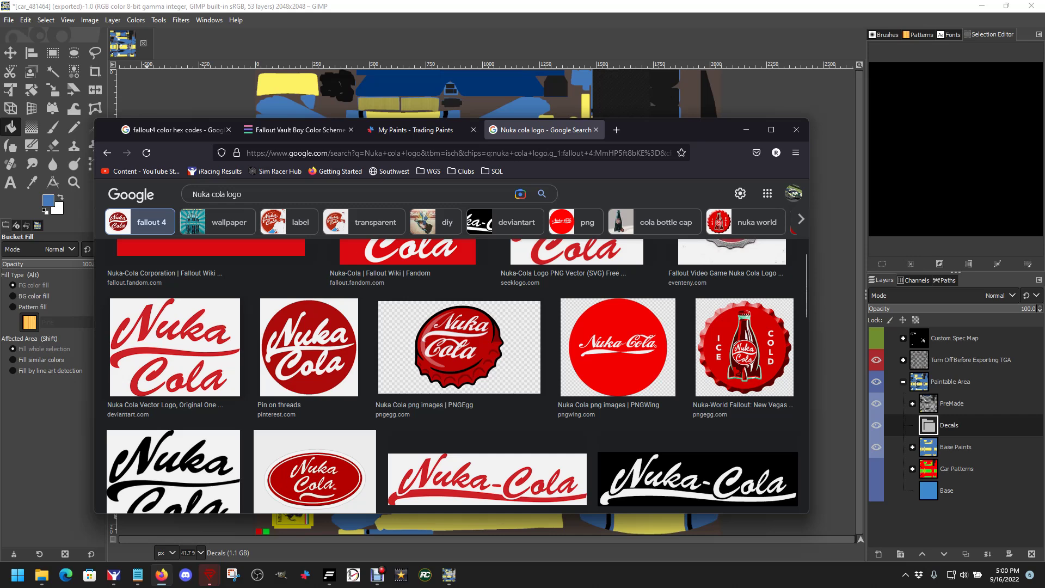
pyautogui.scroll(1, 451, 376)
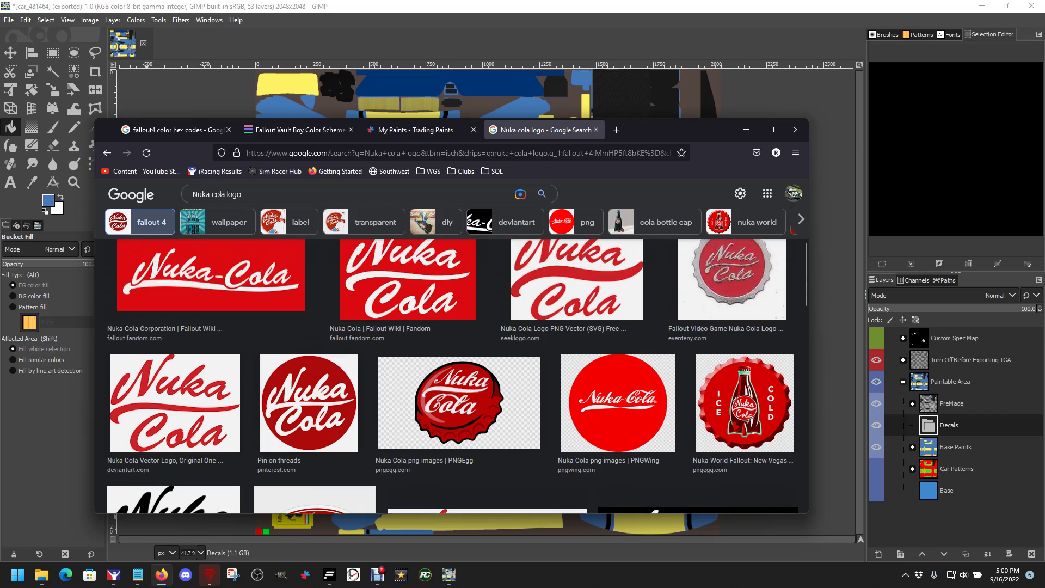
pyautogui.click(175, 403)
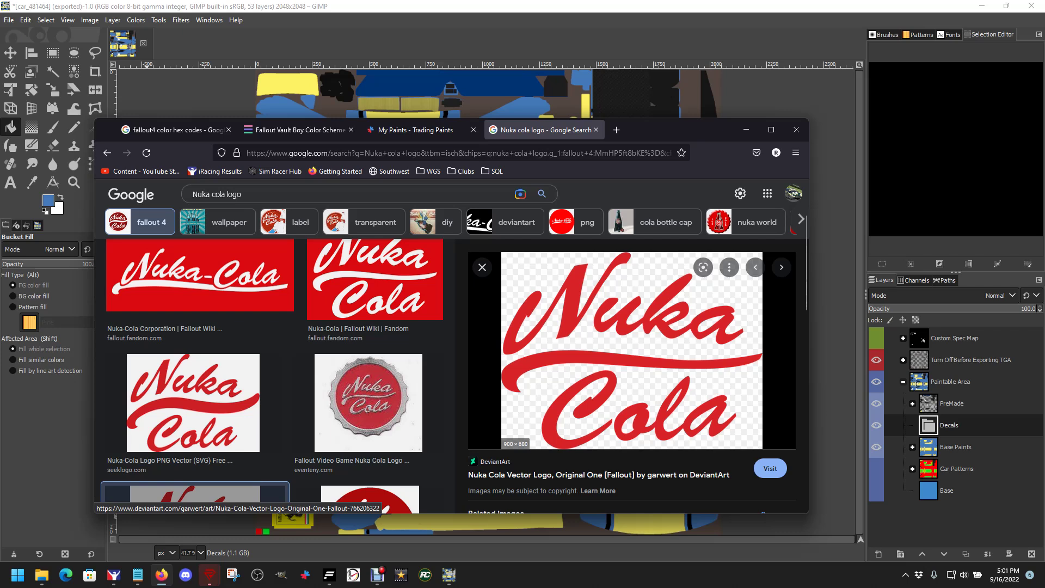
pyautogui.scroll(-2, 632, 375)
# Download the Nuka Cola vector logo PNG from DeviantArt and show it in the Downloads folder.
pyautogui.scroll(2, 632, 375)
pyautogui.click(632, 376)
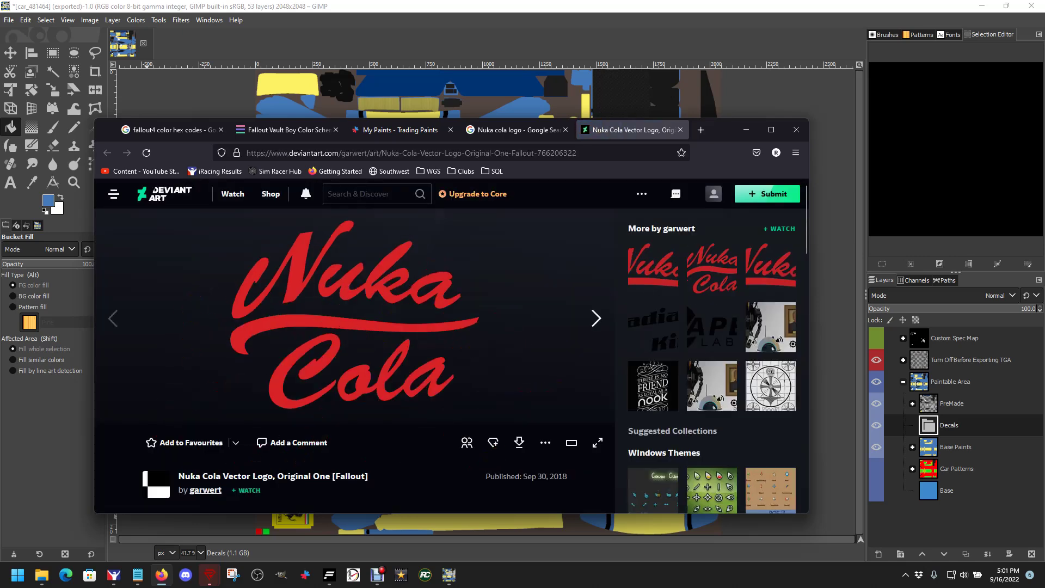
pyautogui.click(518, 442)
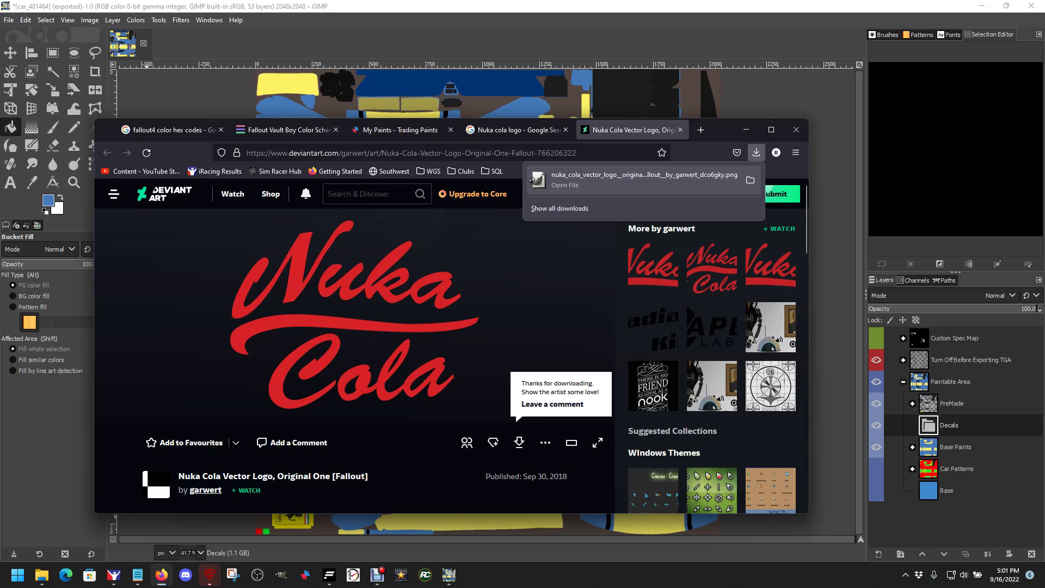
pyautogui.click(750, 180)
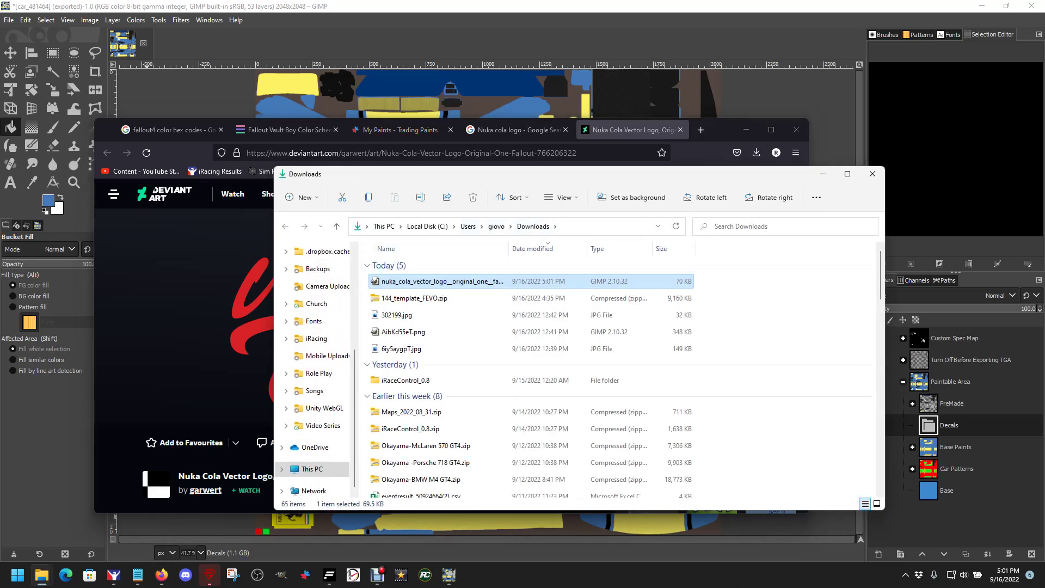
# Copy the downloaded logo and create a Fallout folder in Dropbox > iRacing > Logos.
pyautogui.rightClick(460, 281)
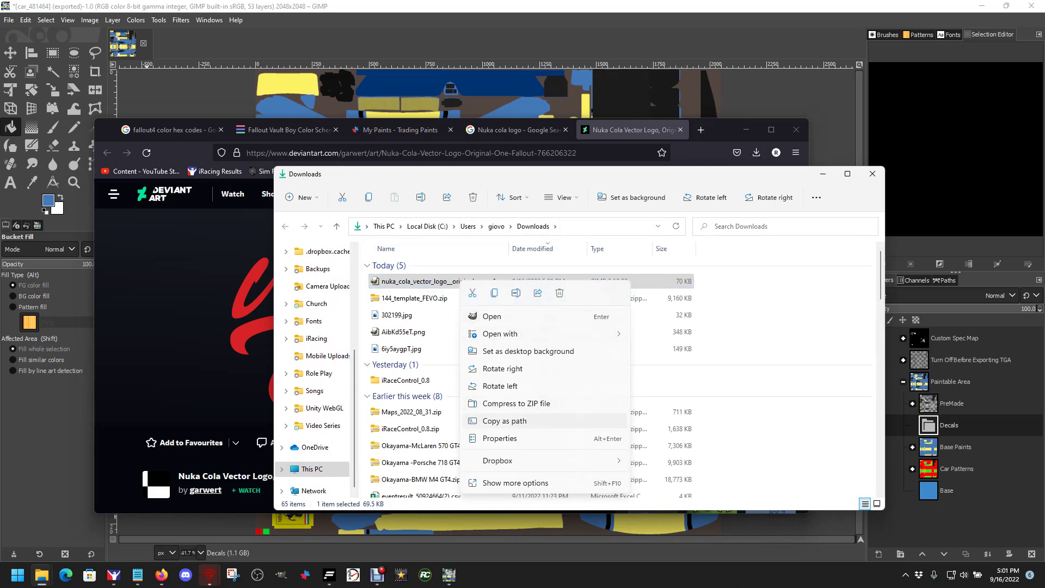
pyautogui.press('Escape')
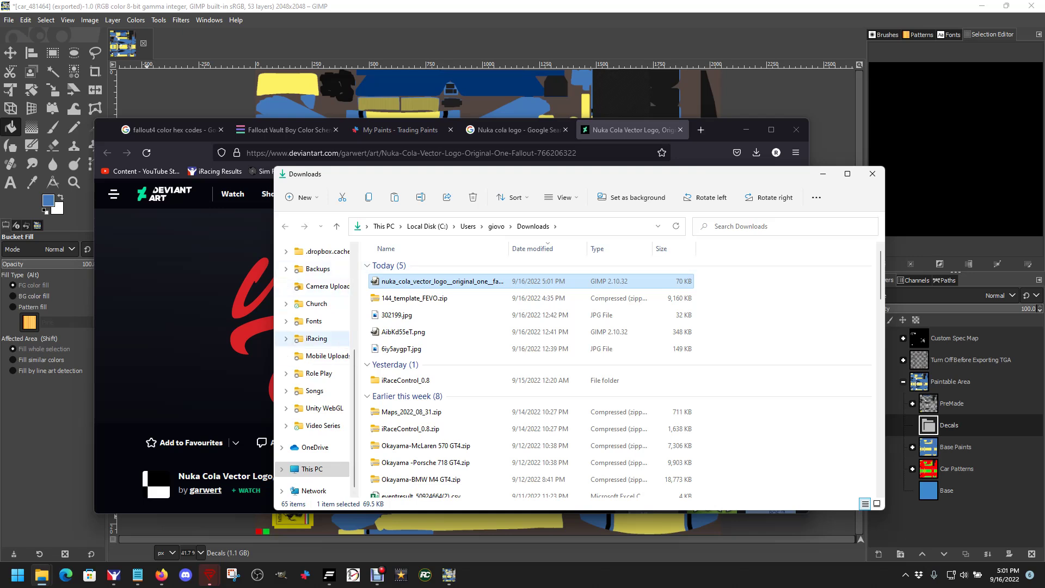
pyautogui.scroll(1, 316, 327)
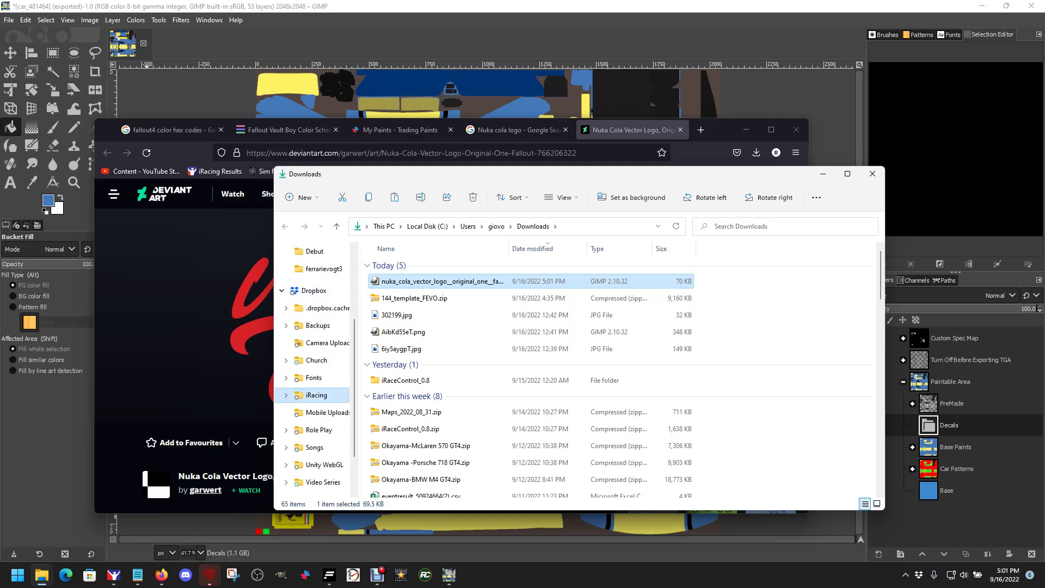
pyautogui.click(316, 395)
pyautogui.click(391, 384)
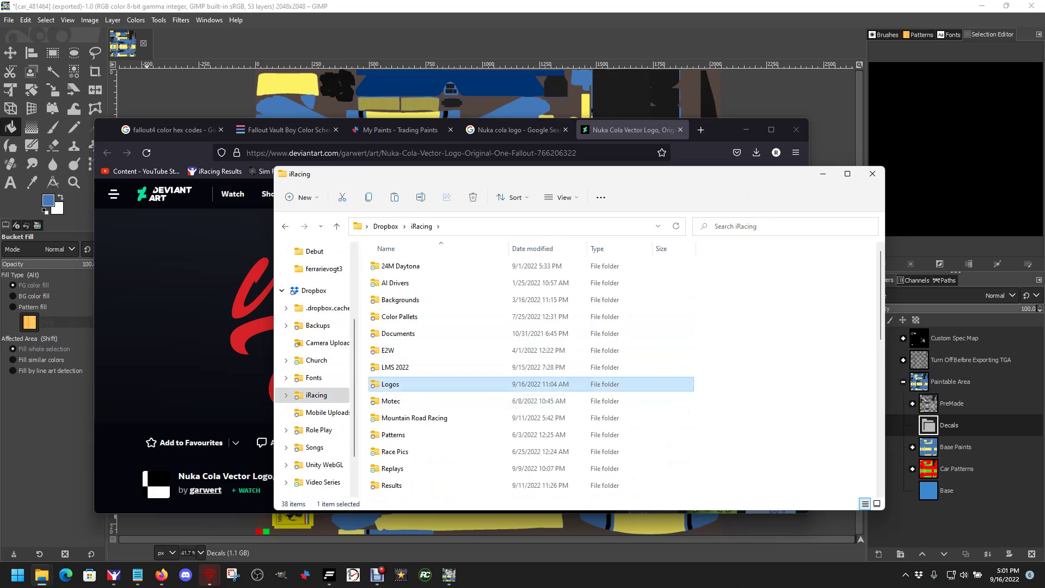
pyautogui.doubleClick(390, 384)
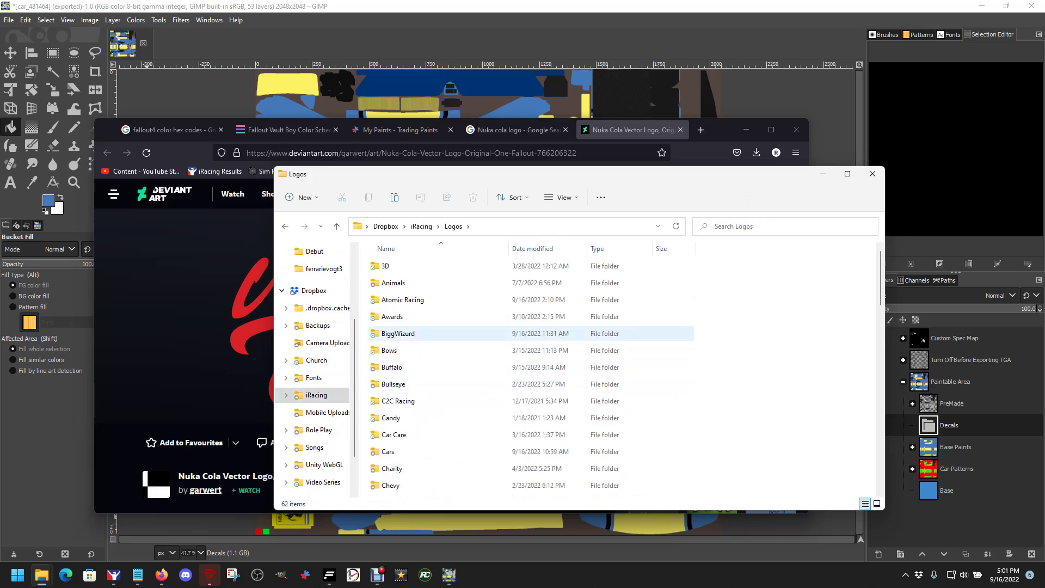
pyautogui.rightClick(738, 318)
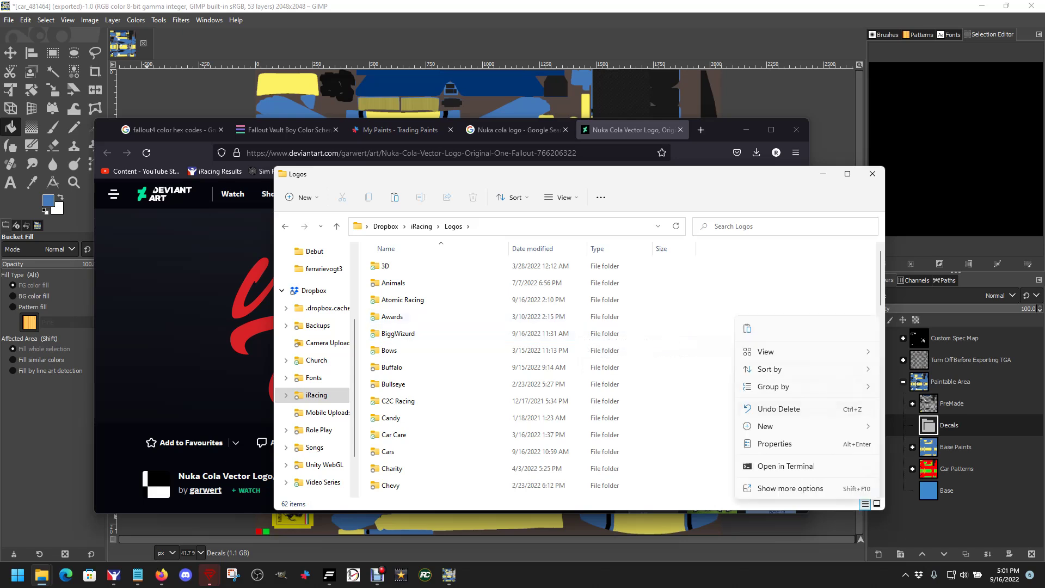
pyautogui.moveTo(772, 426)
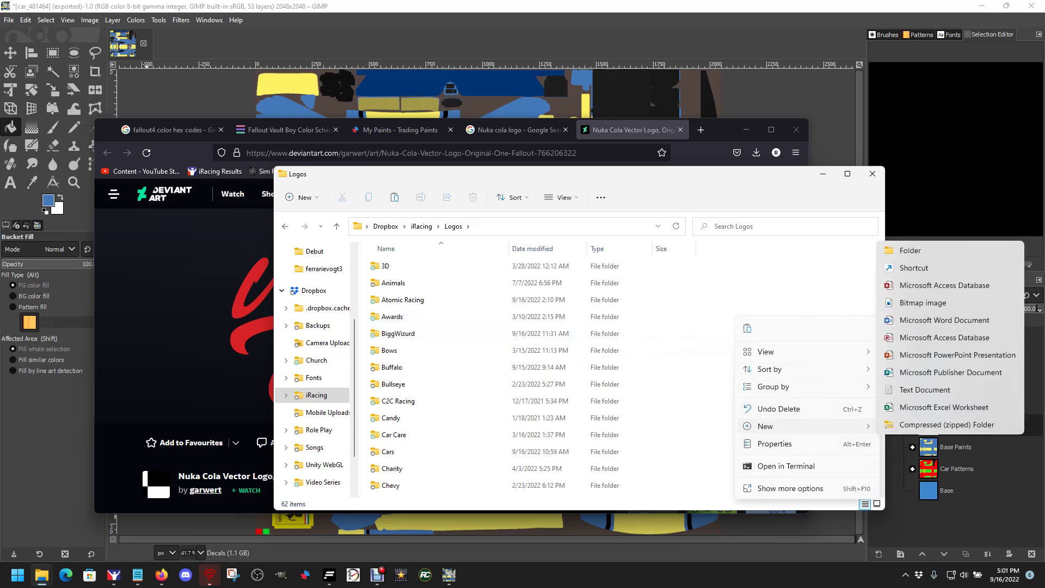
pyautogui.click(895, 250)
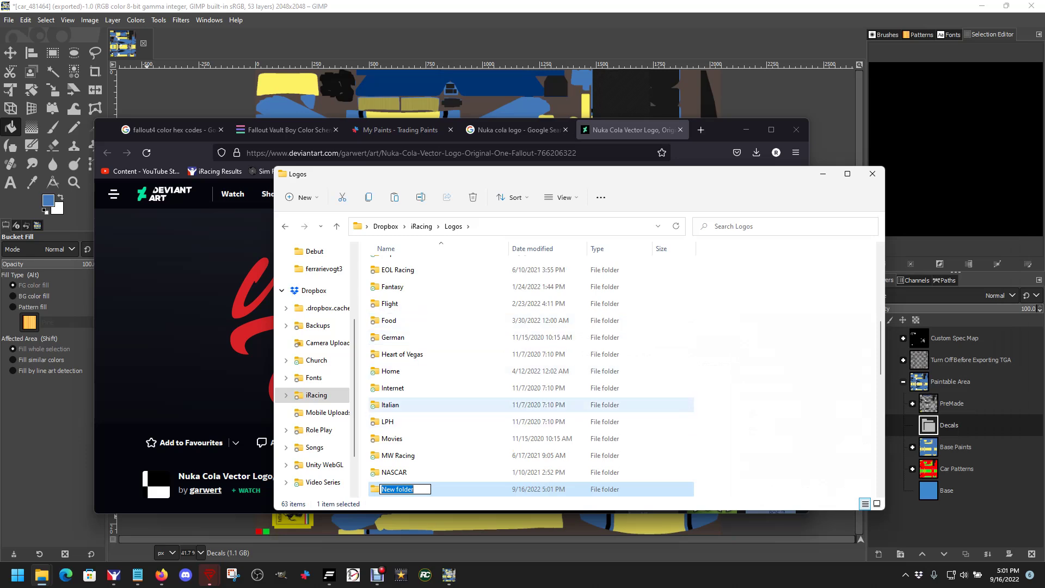
pyautogui.write('Fallout')
pyautogui.press('Return')
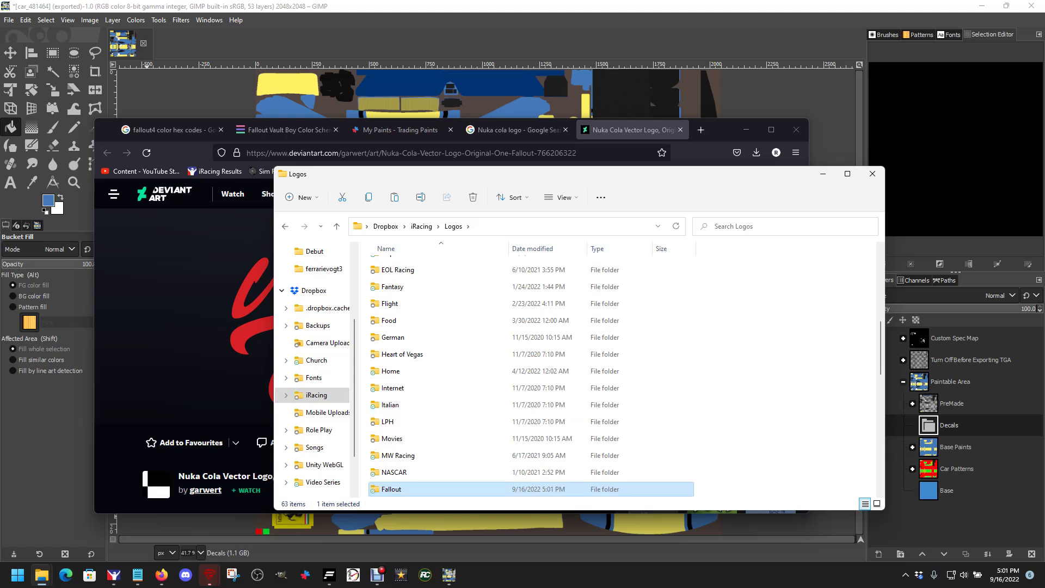
# Paste the logo into Fallout and rename it nuka_cola_vector.png.
pyautogui.doubleClick(391, 489)
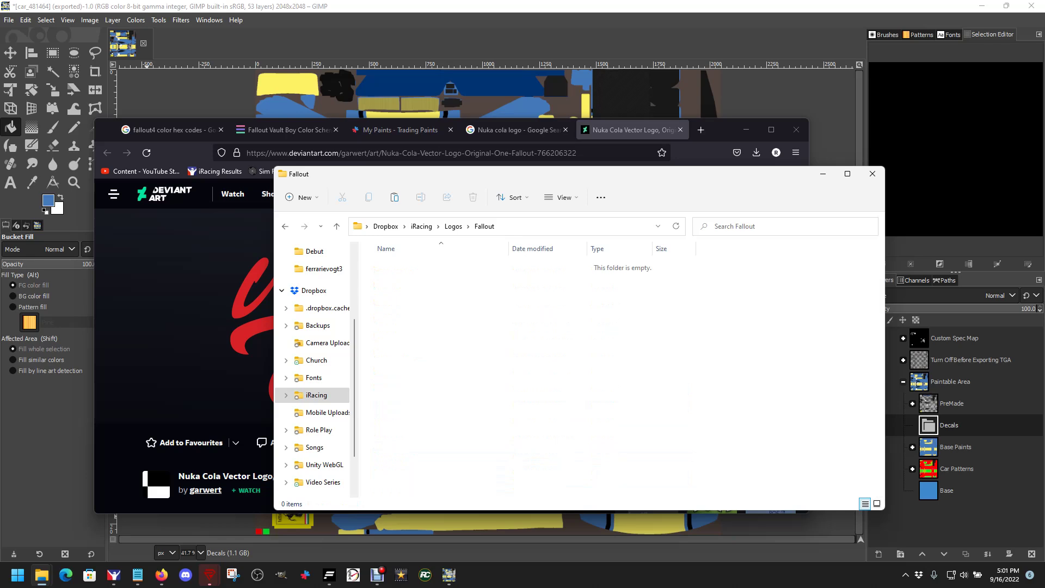
pyautogui.rightClick(454, 311)
pyautogui.click(467, 319)
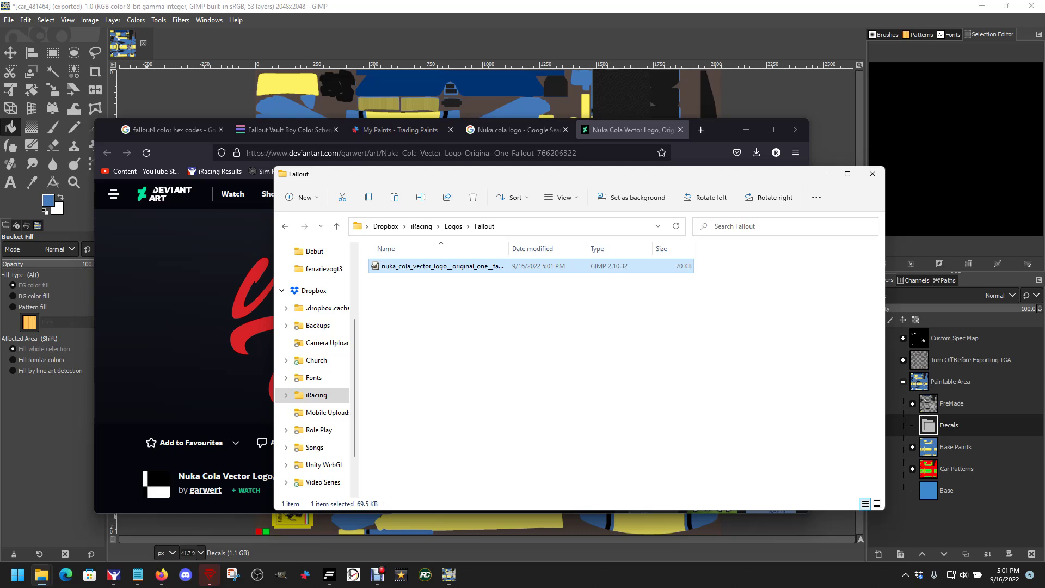
pyautogui.press('F2')
pyautogui.click(432, 265)
pyautogui.moveTo(432, 265); pyautogui.dragTo(590, 266)
pyautogui.press('Delete')
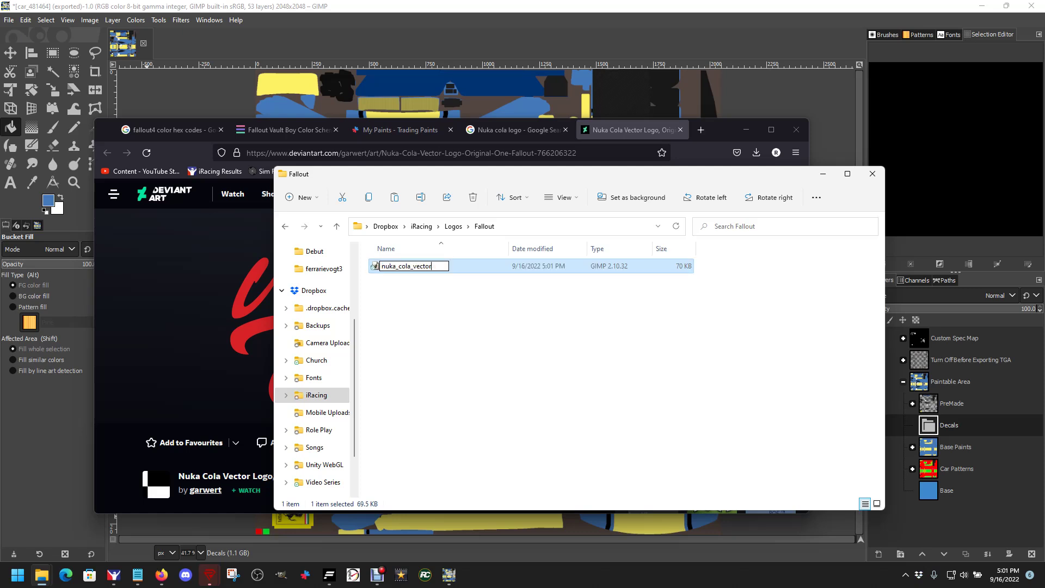
pyautogui.write('.png')
pyautogui.press('Return')
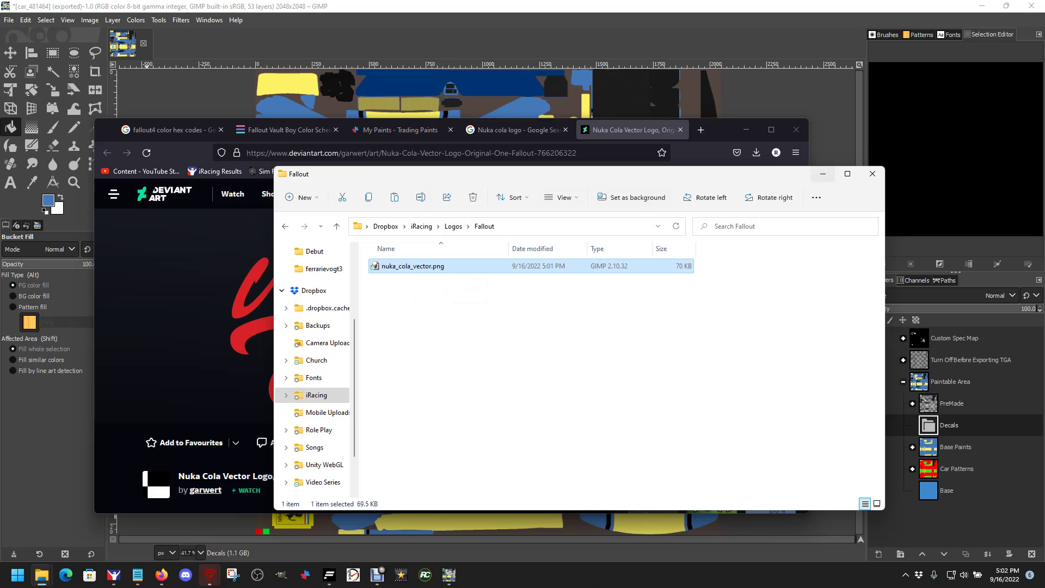
# Close the upright logo page and compare the Pinterest and DeviantArt Nuka Cola logo previews.
pyautogui.click(823, 174)
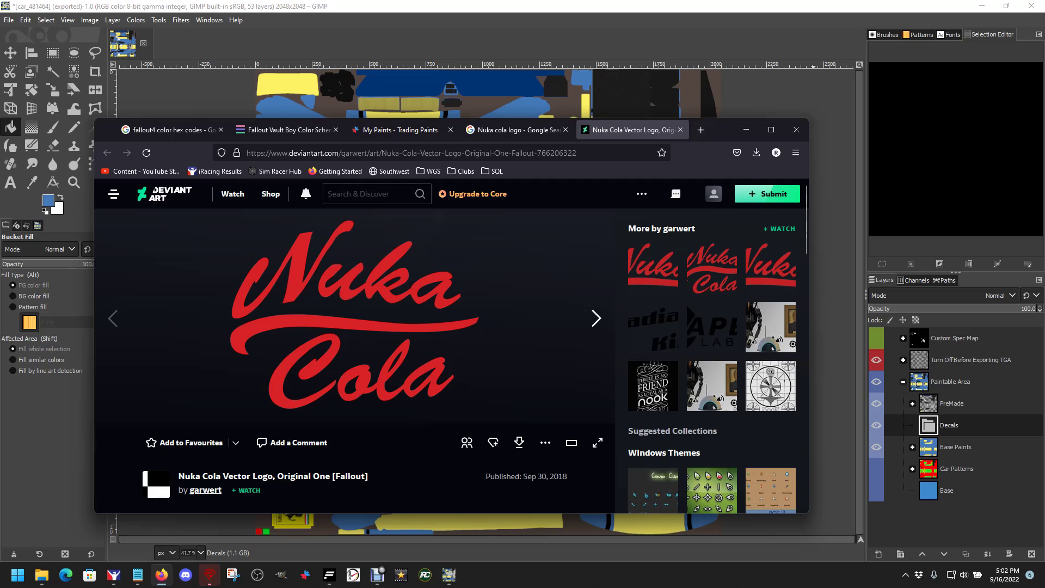
pyautogui.click(680, 130)
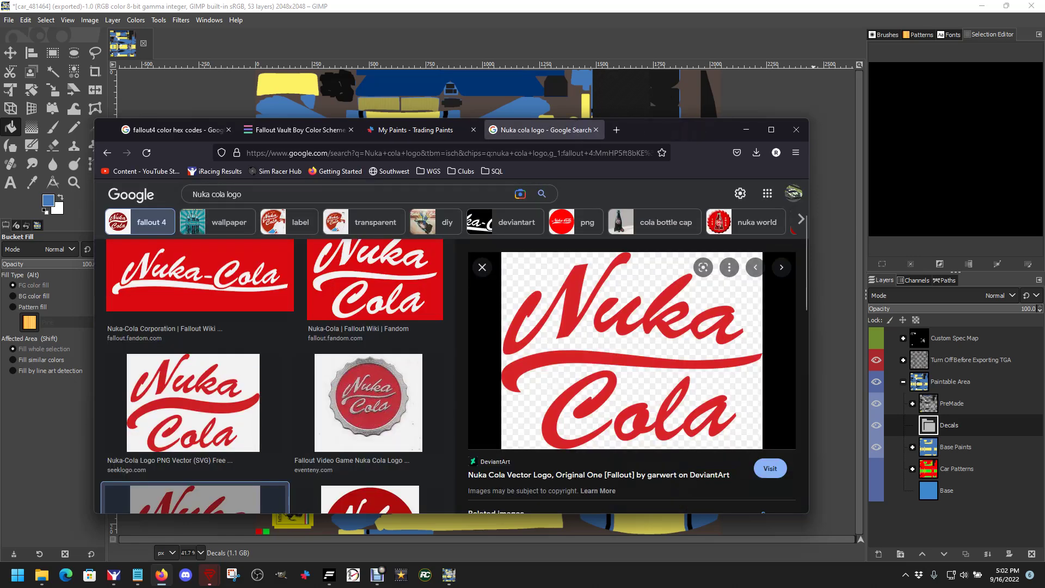
pyautogui.scroll(-5, 272, 359)
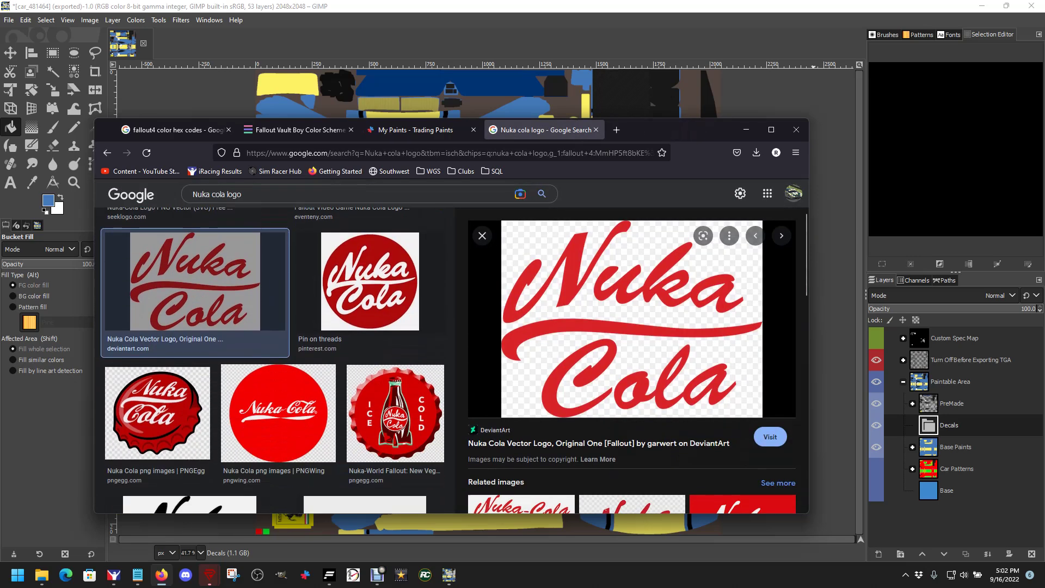
pyautogui.scroll(2, 370, 326)
pyautogui.click(370, 313)
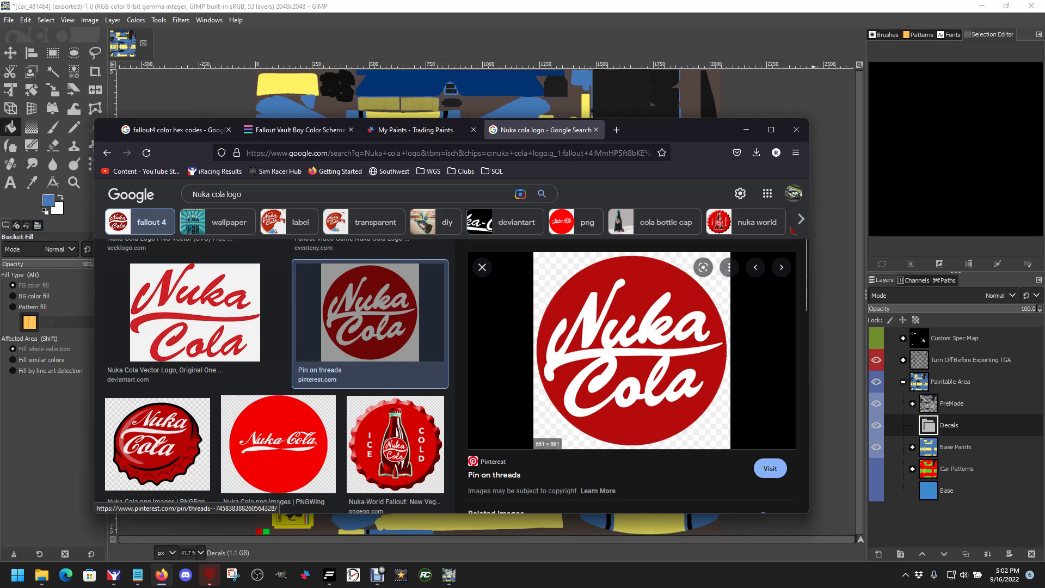
pyautogui.click(195, 311)
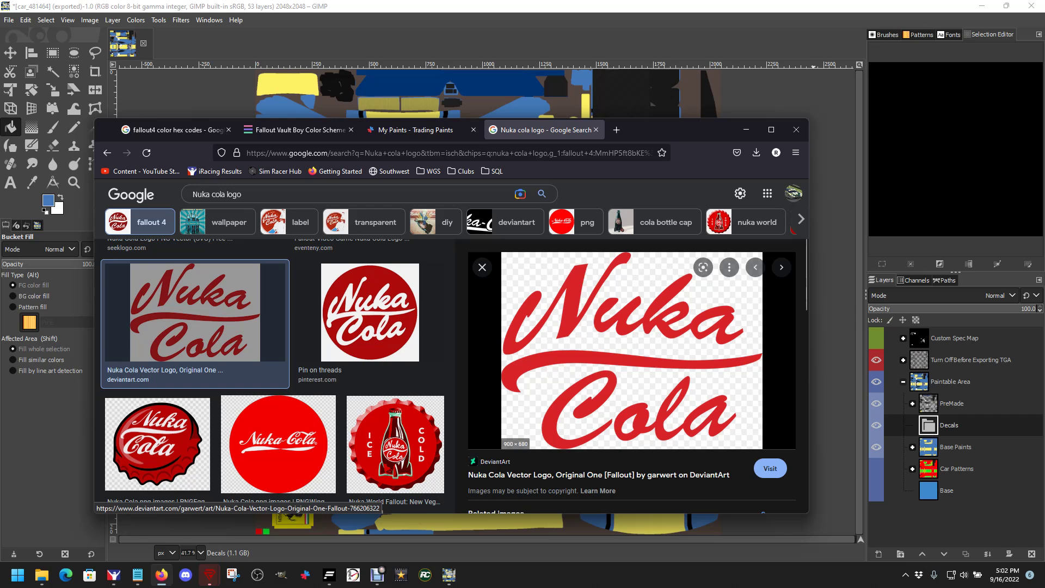
pyautogui.click(371, 312)
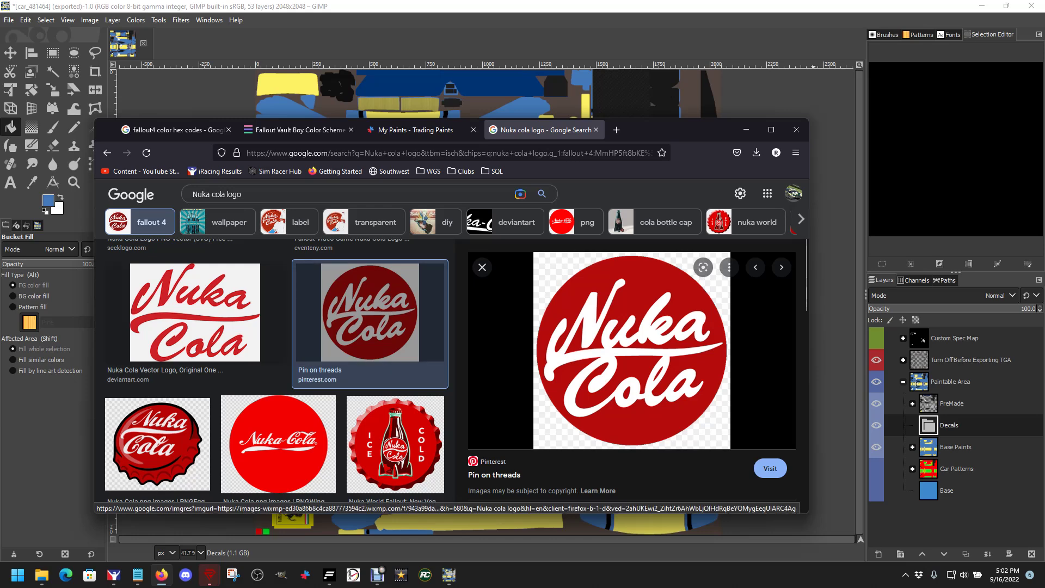
pyautogui.click(195, 312)
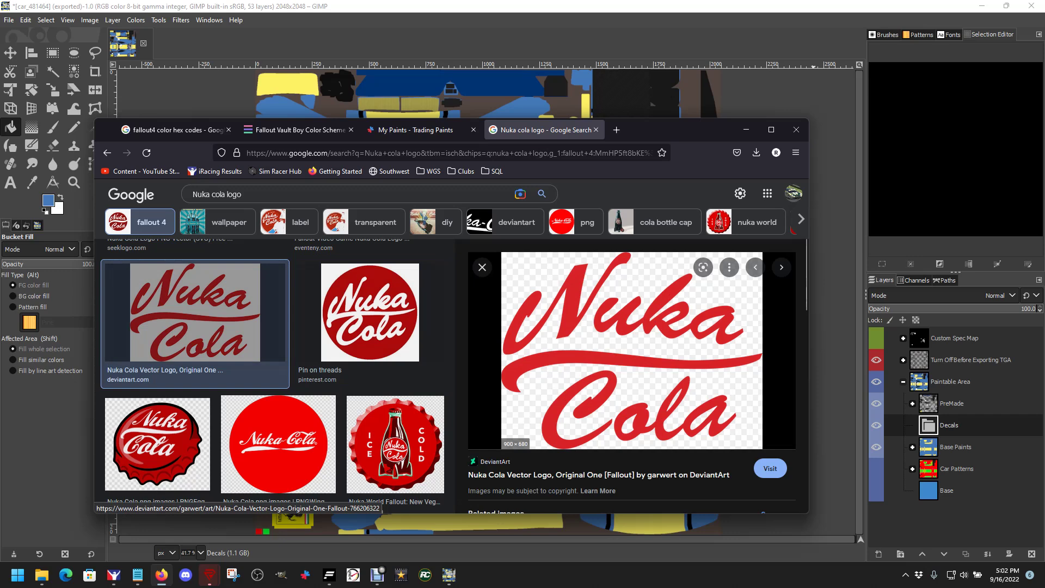
# Open the DeviantArt page of the wide, single-line Nuka-Cola logo.
pyautogui.scroll(-4, 272, 353)
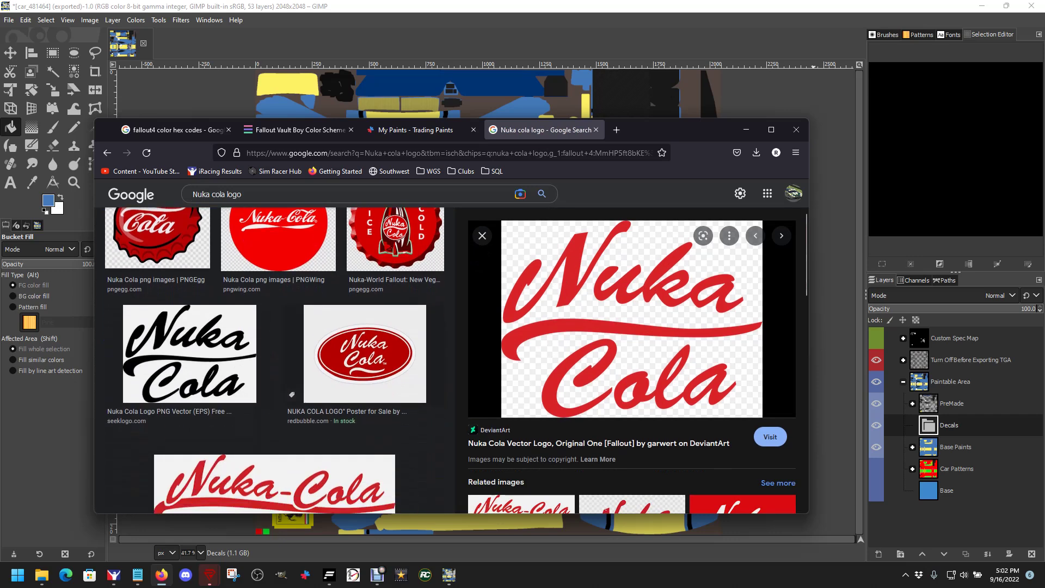
pyautogui.scroll(-1, 274, 361)
pyautogui.click(274, 430)
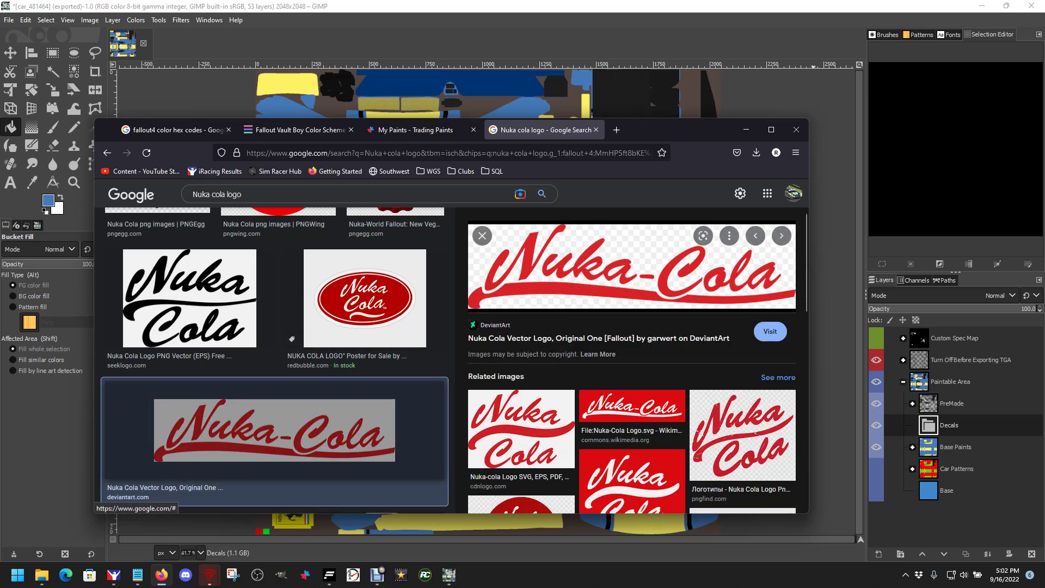
pyautogui.scroll(-2, 274, 430)
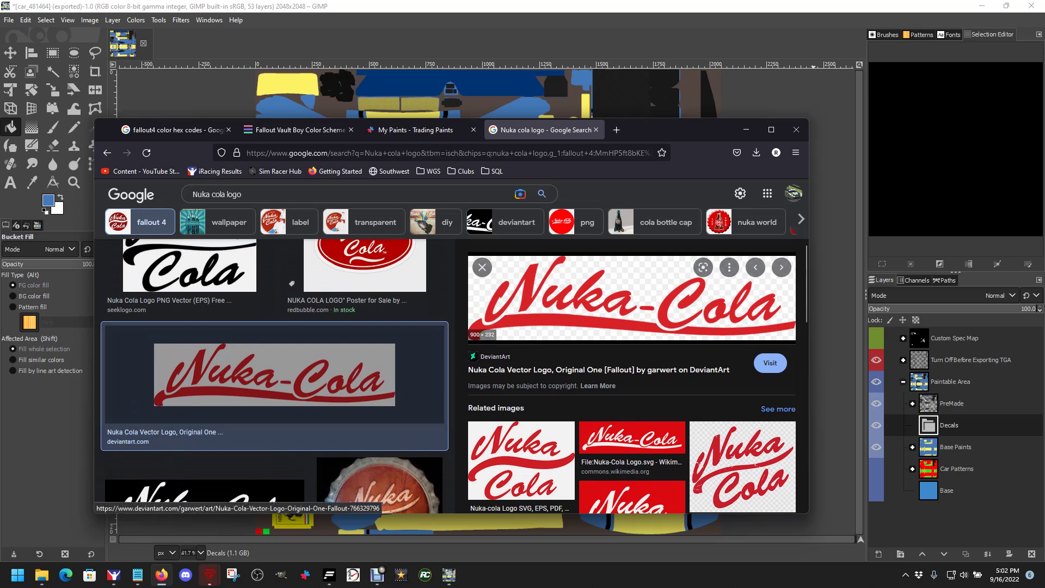
pyautogui.click(275, 430)
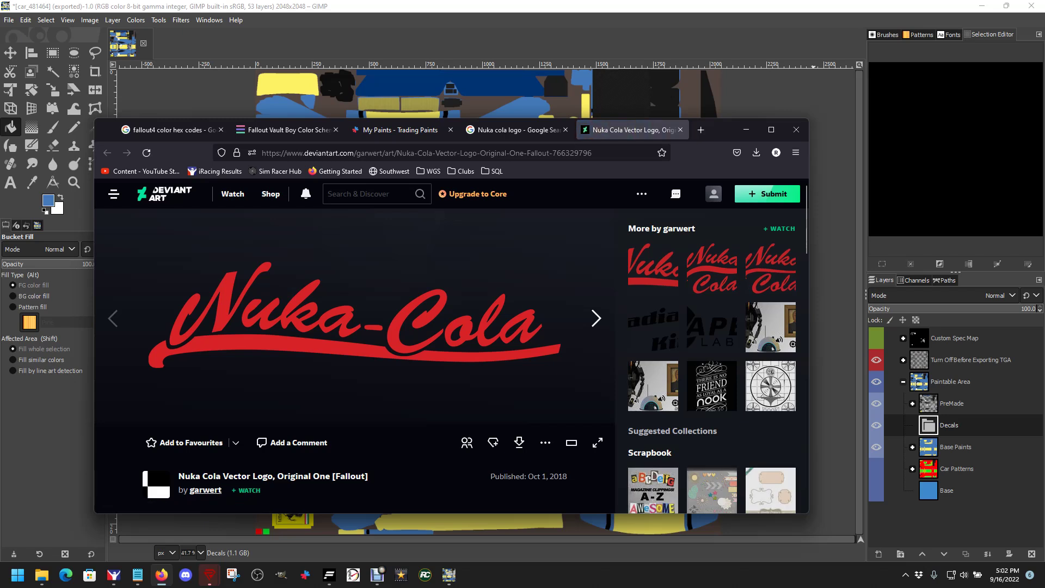
# Download the wide Nuka-Cola logo and copy the PNG from the Downloads folder.
pyautogui.click(519, 442)
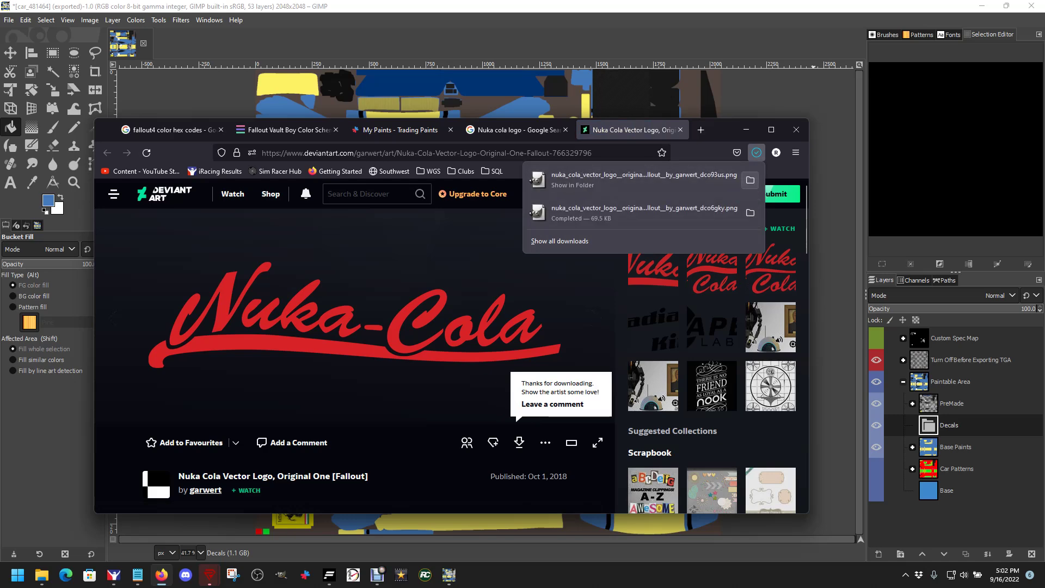
pyautogui.click(750, 179)
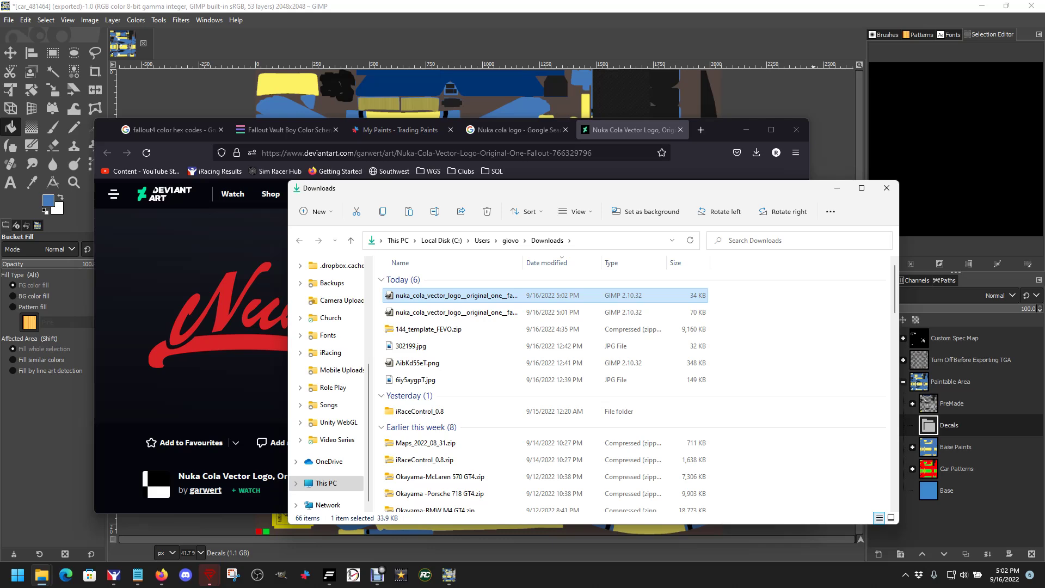
pyautogui.rightClick(478, 298)
pyautogui.click(513, 312)
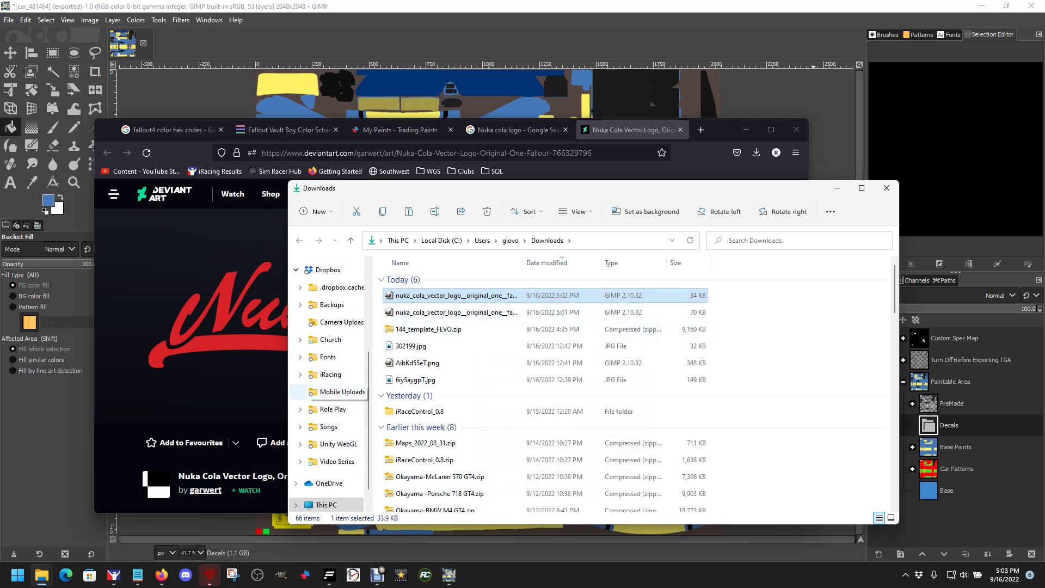
# Navigate to Dropbox > iRacing > Logos > Fallout.
pyautogui.click(330, 352)
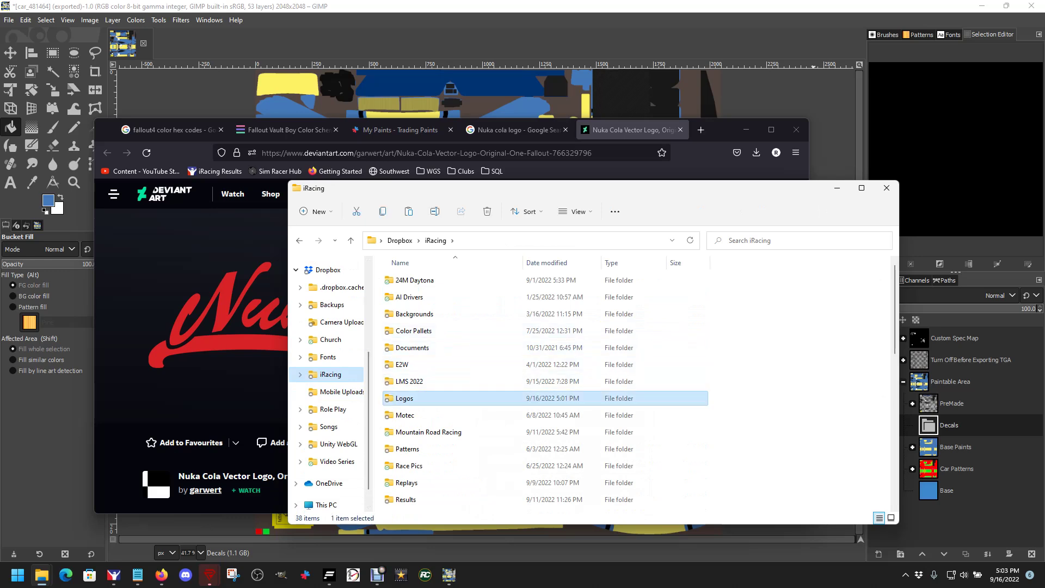
pyautogui.doubleClick(404, 398)
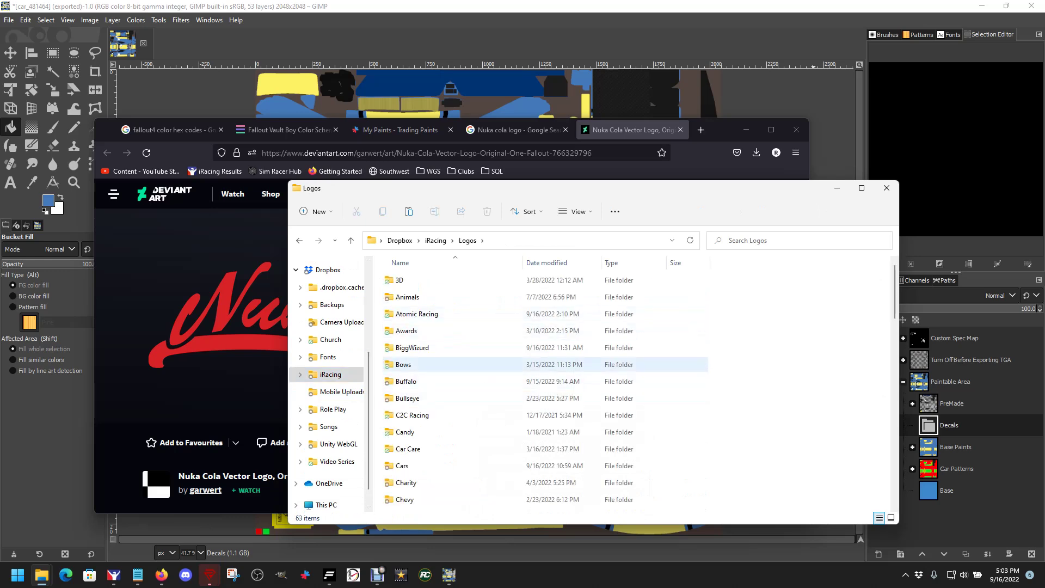
pyautogui.scroll(-6, 435, 351)
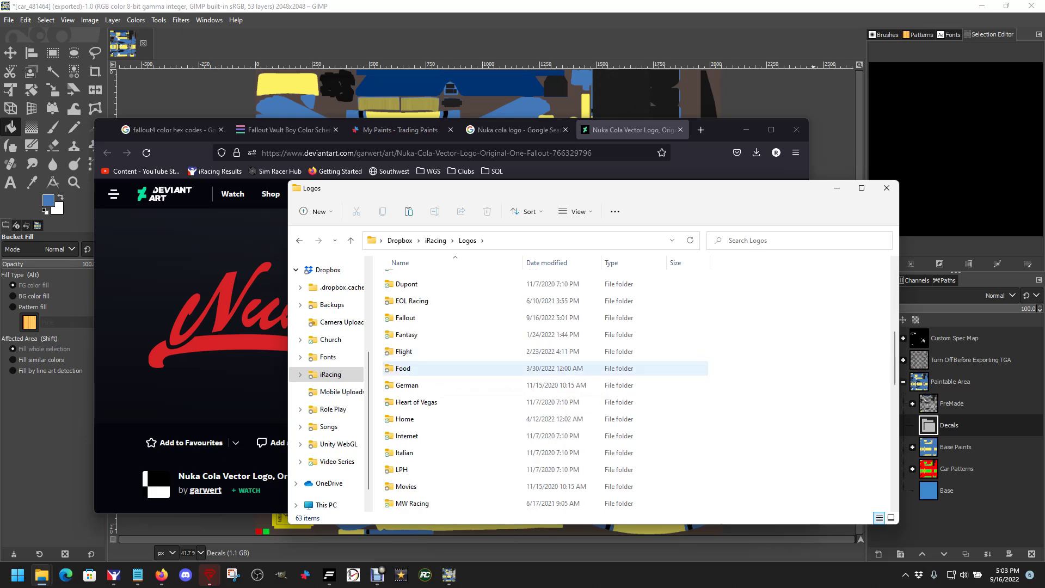
pyautogui.doubleClick(414, 317)
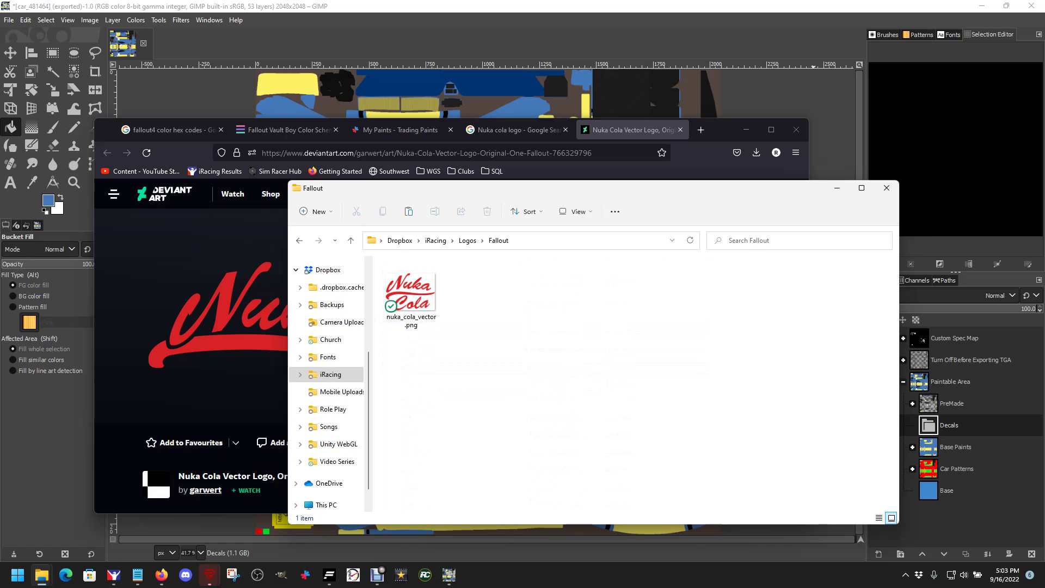
# Paste the wide logo into Fallout, rename it nuka_cola_script.png, and return to GIMP.
pyautogui.rightClick(527, 354)
pyautogui.click(539, 359)
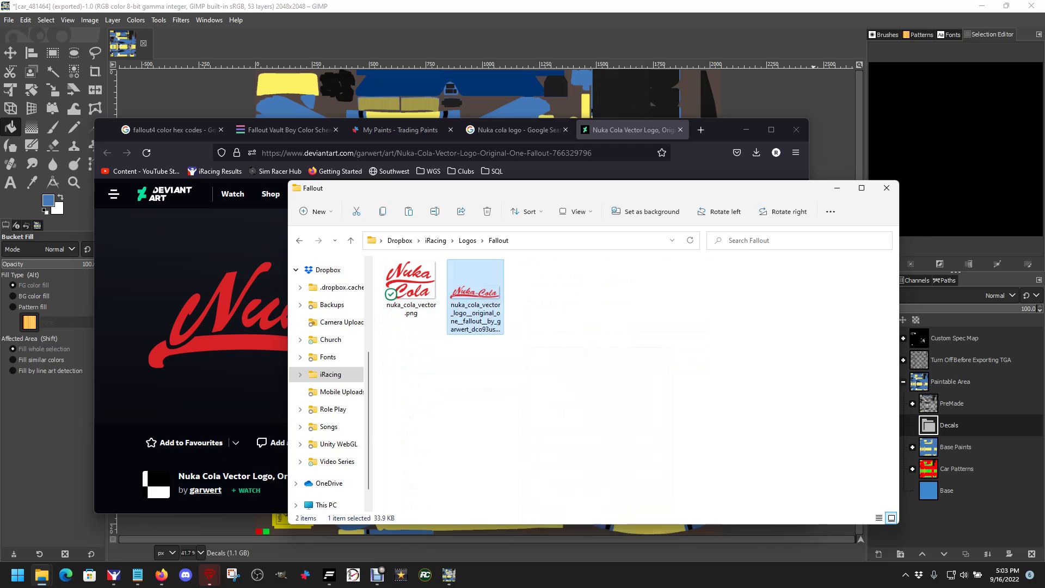
pyautogui.press('F2')
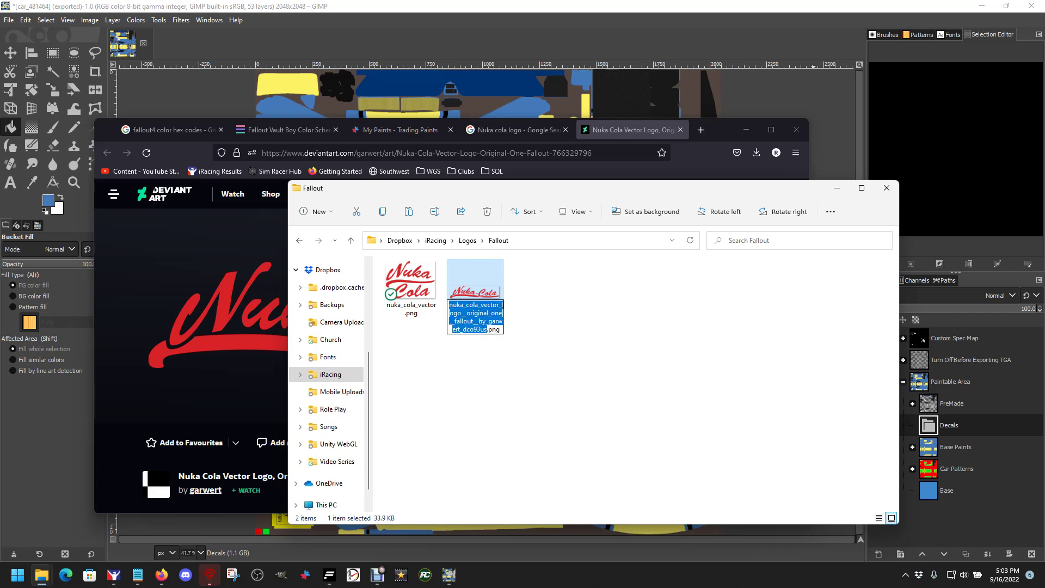
pyautogui.press('End')
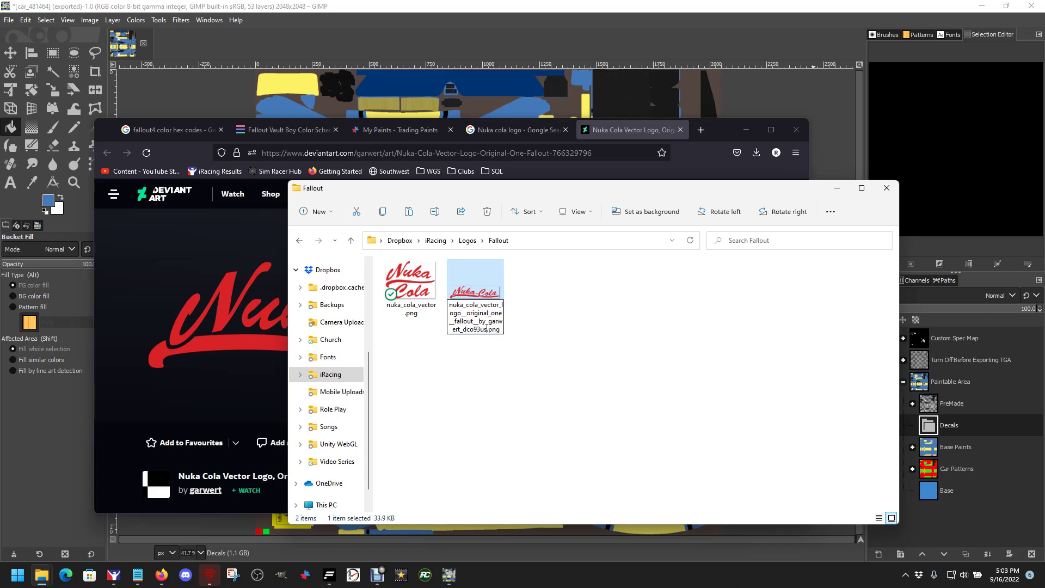
pyautogui.press('BackSpace')
pyautogui.press('BackSpace')
pyautogui.press('BackSpace')
pyautogui.press('BackSpace')
pyautogui.press('BackSpace')
pyautogui.press('BackSpace')
pyautogui.press('BackSpace')
pyautogui.press('BackSpace')
pyautogui.press('BackSpace')
pyautogui.press('BackSpace')
pyautogui.press('BackSpace')
pyautogui.press('BackSpace')
pyautogui.press('BackSpace')
pyautogui.press('BackSpace')
pyautogui.press('BackSpace')
pyautogui.press('BackSpace')
pyautogui.press('BackSpace')
pyautogui.press('BackSpace')
pyautogui.press('BackSpace')
pyautogui.press('BackSpace')
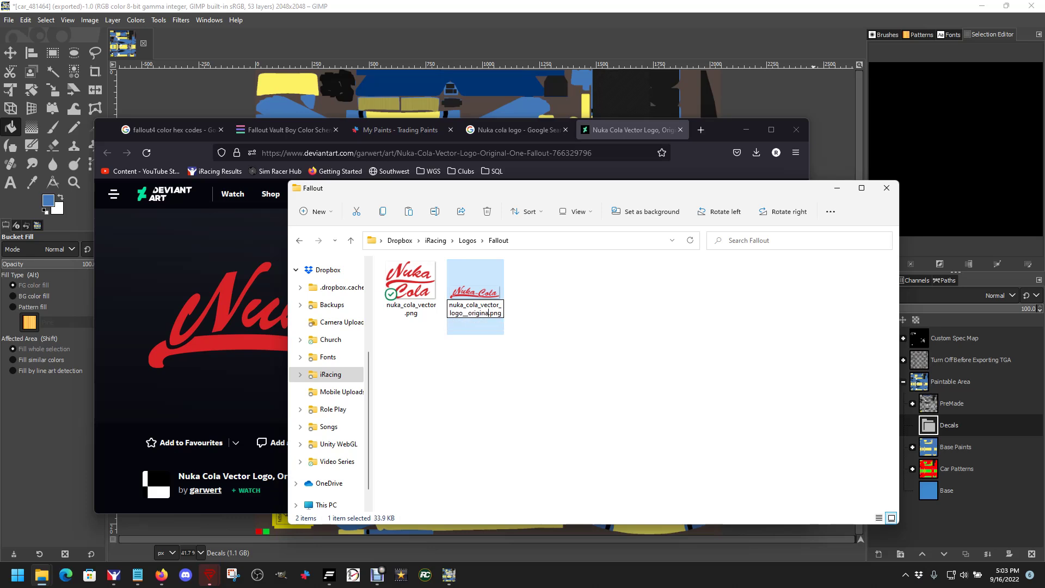
pyautogui.press('BackSpace')
pyautogui.press('BackSpace')
pyautogui.press('BackSpace')
pyautogui.press('BackSpace')
pyautogui.press('BackSpace')
pyautogui.press('BackSpace')
pyautogui.press('BackSpace')
pyautogui.press('BackSpace')
pyautogui.press('BackSpace')
pyautogui.press('BackSpace')
pyautogui.press('BackSpace')
pyautogui.press('BackSpace')
pyautogui.press('BackSpace')
pyautogui.press('BackSpace')
pyautogui.press('BackSpace')
pyautogui.press('BackSpace')
pyautogui.press('BackSpace')
pyautogui.press('BackSpace')
pyautogui.press('BackSpace')
pyautogui.press('BackSpace')
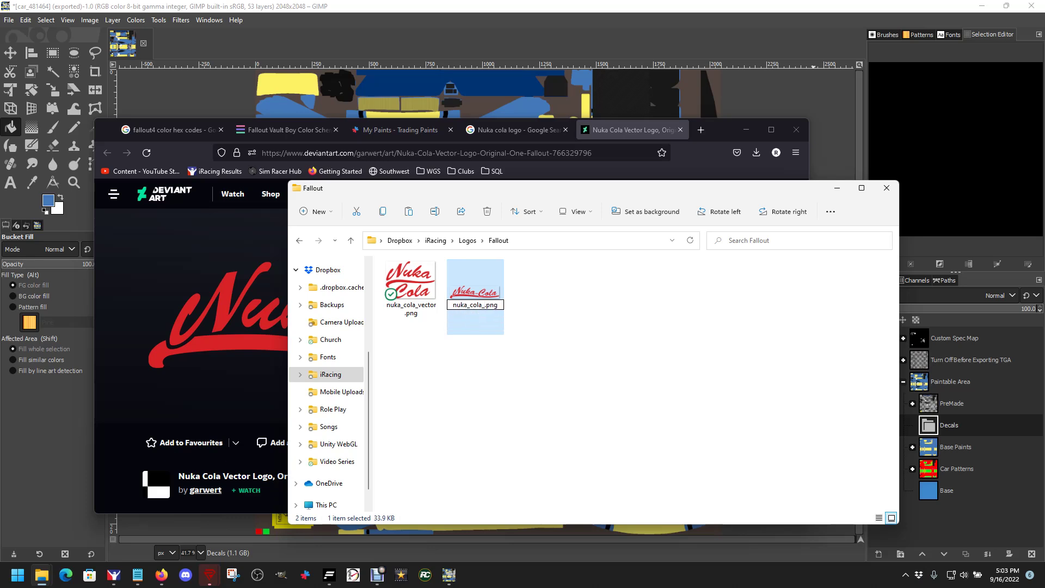
pyautogui.write('script')
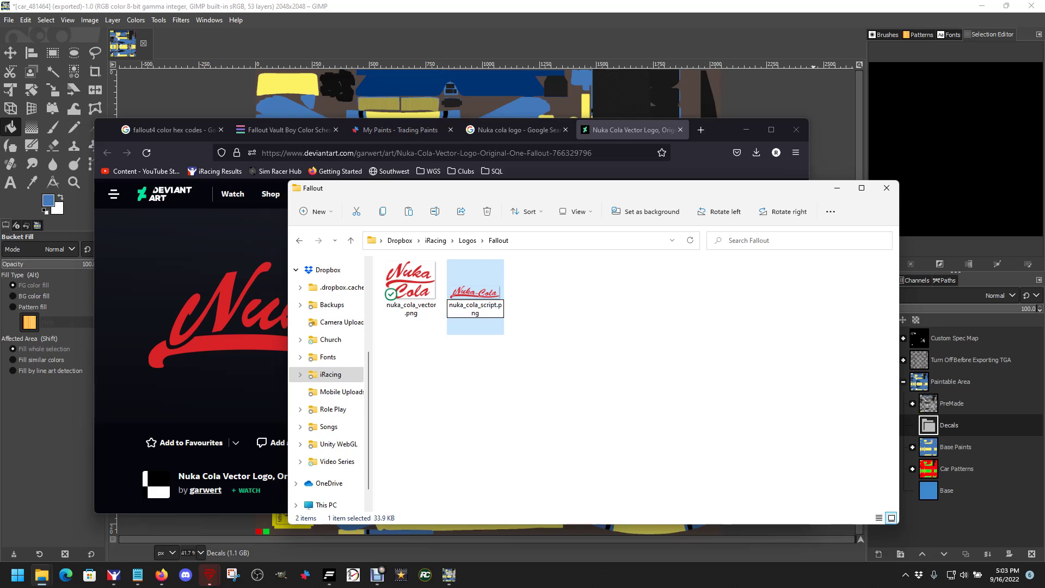
pyautogui.press('Return')
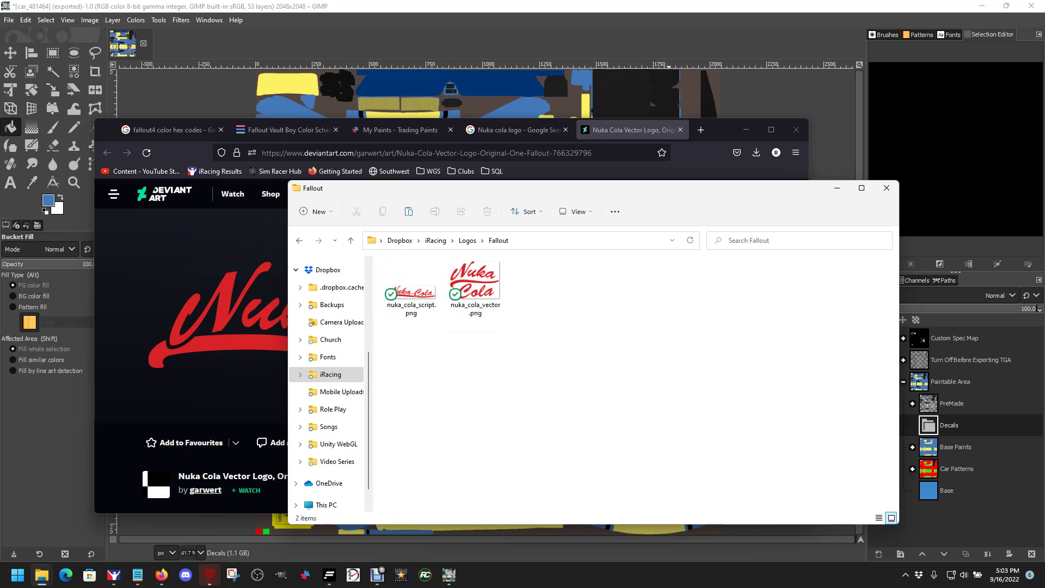
pyautogui.click(449, 574)
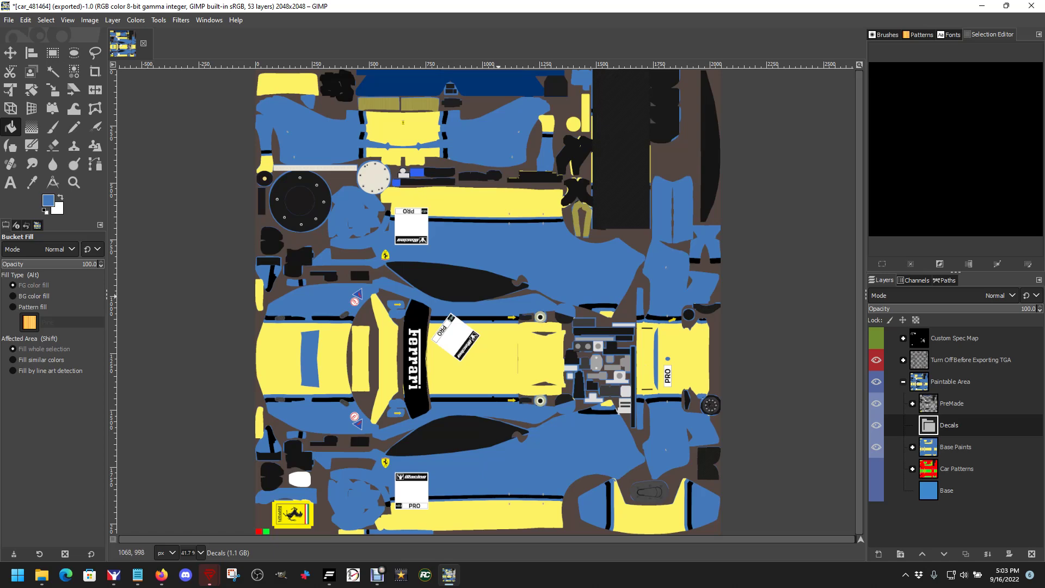
# Open Dropbox/iRacing/Logos/Fallout/nuka_cola_script.png as a layer with File > Open as Layers.
pyautogui.hotkey('alt', 'f')
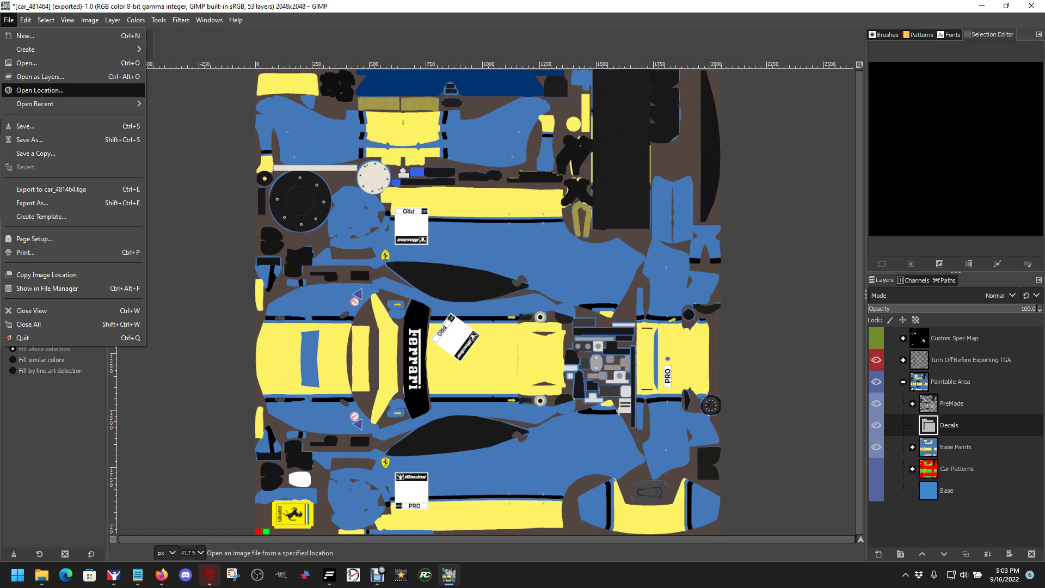
pyautogui.press('Down')
pyautogui.press('Up')
pyautogui.press('Up')
pyautogui.press('Up')
pyautogui.press('Up')
pyautogui.press('Up')
pyautogui.press('Up')
pyautogui.press('Up')
pyautogui.press('Up')
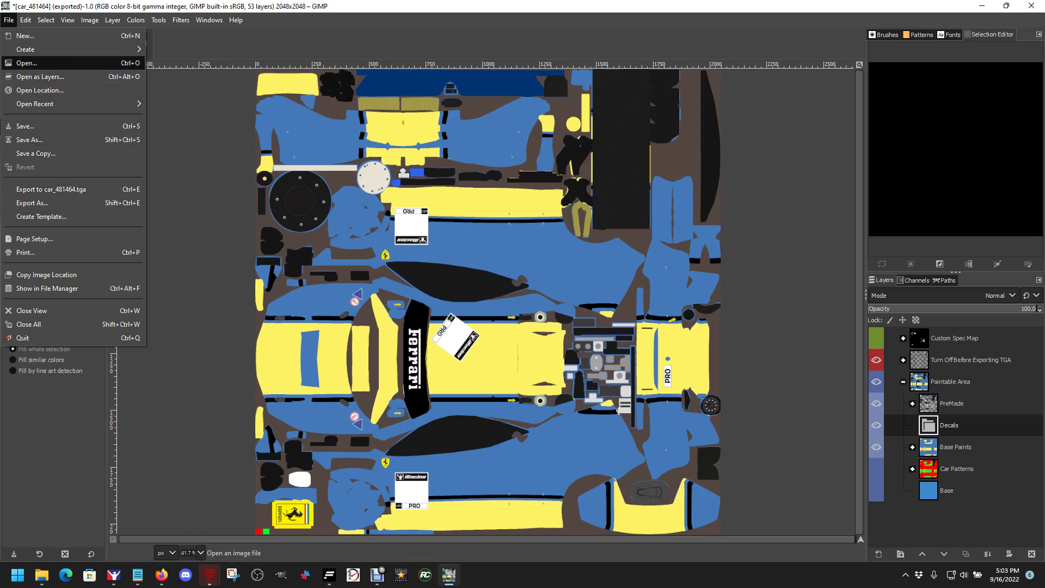
pyautogui.press('Down')
pyautogui.press('Return')
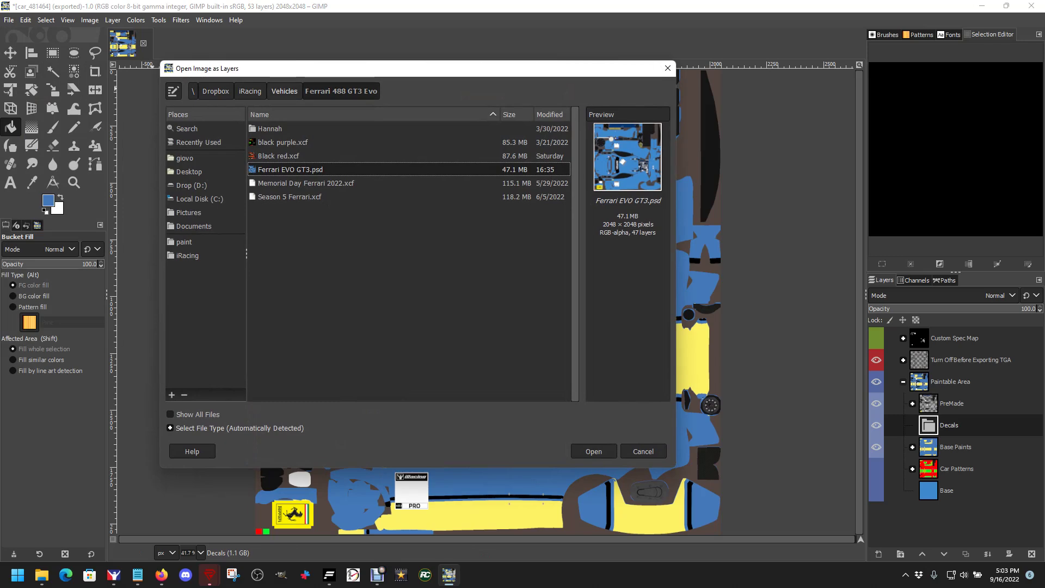
pyautogui.click(250, 91)
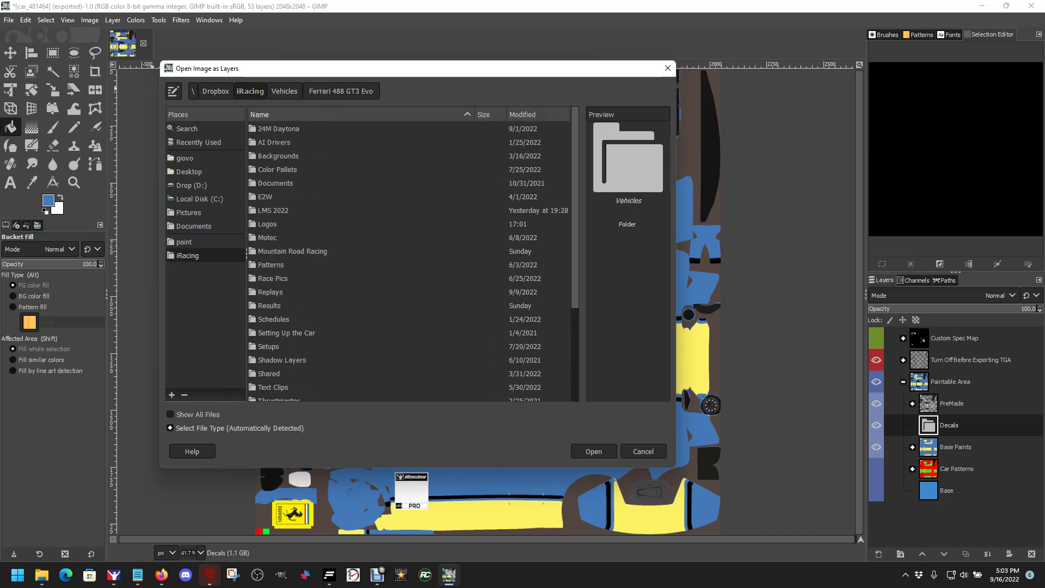
pyautogui.doubleClick(267, 223)
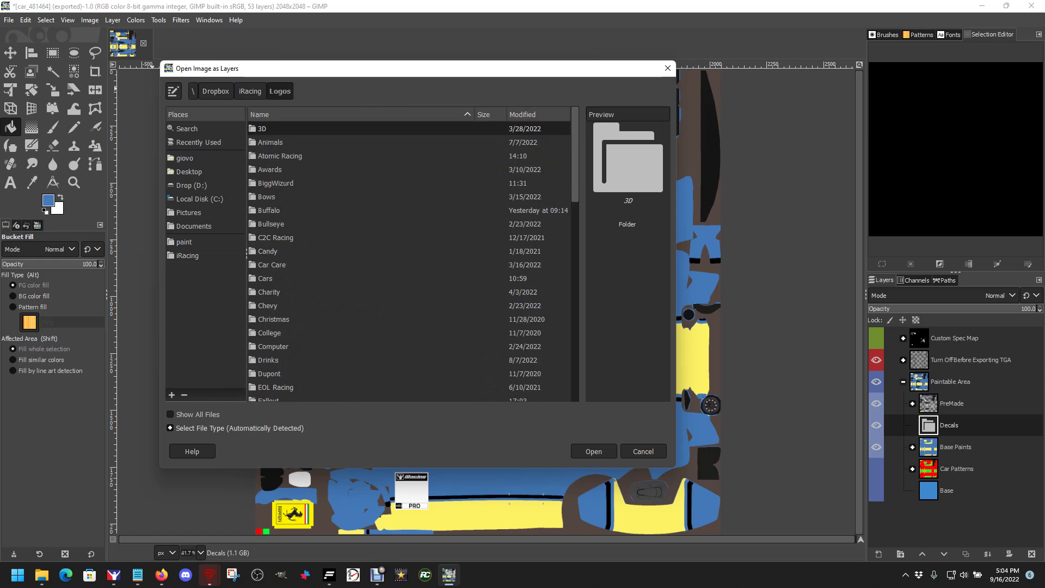
pyautogui.scroll(-3, 268, 296)
pyautogui.doubleClick(268, 295)
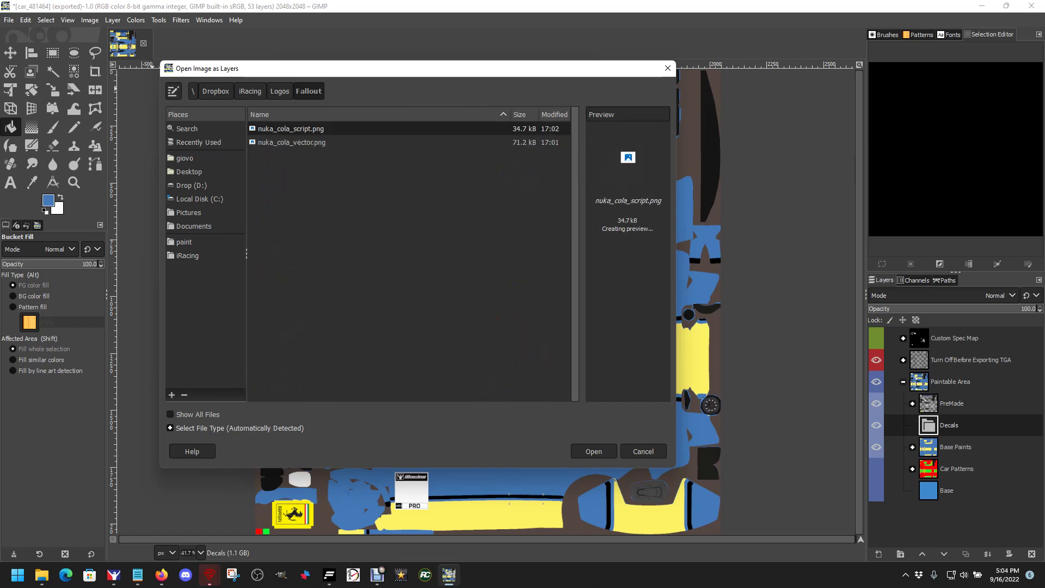
pyautogui.click(593, 451)
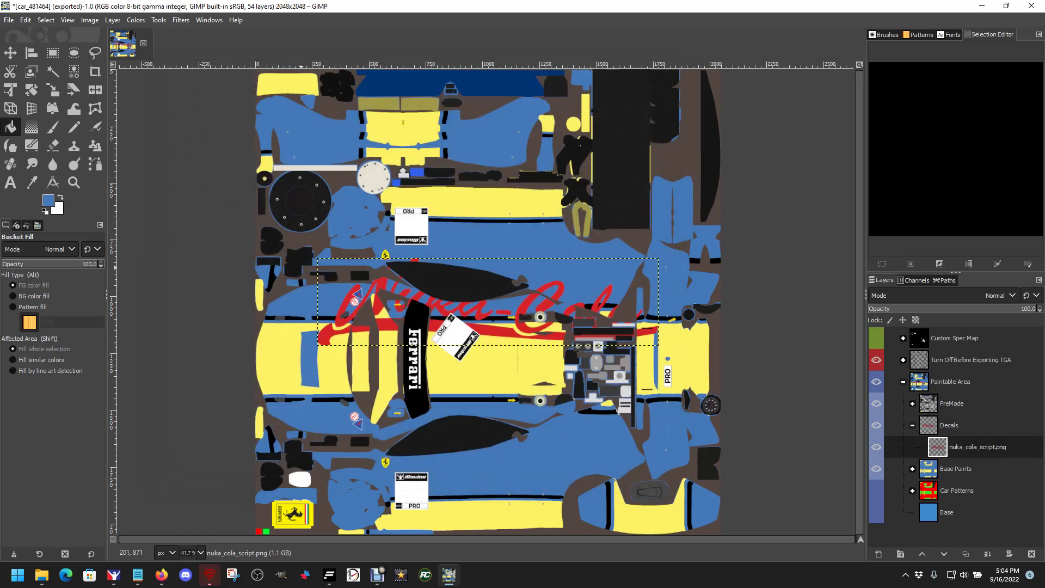
# Move the Nuka-Cola script down to the lower side and scale it with the chain linked.
pyautogui.click(10, 52)
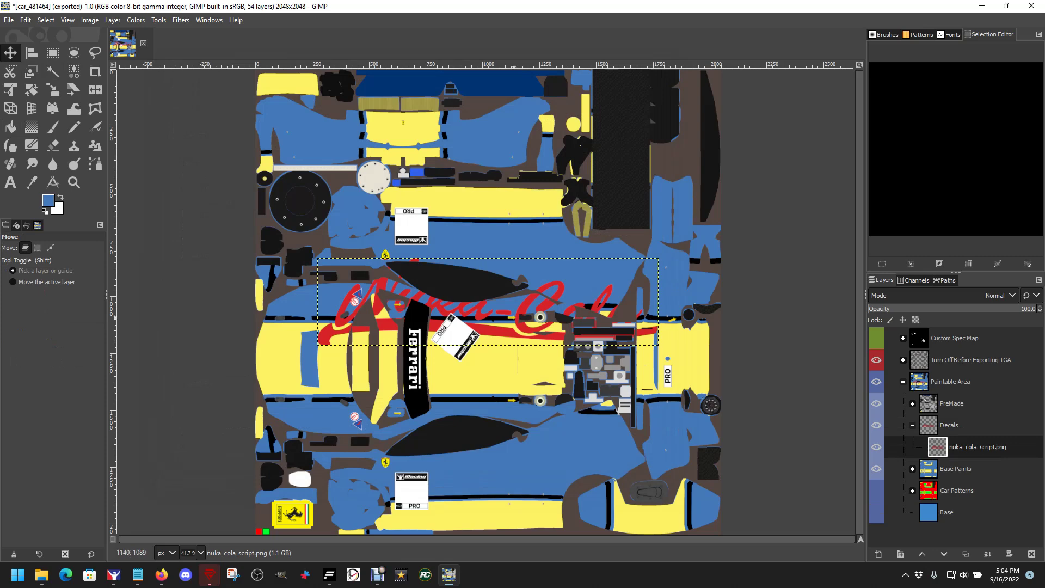
pyautogui.moveTo(518, 315); pyautogui.dragTo(519, 478)
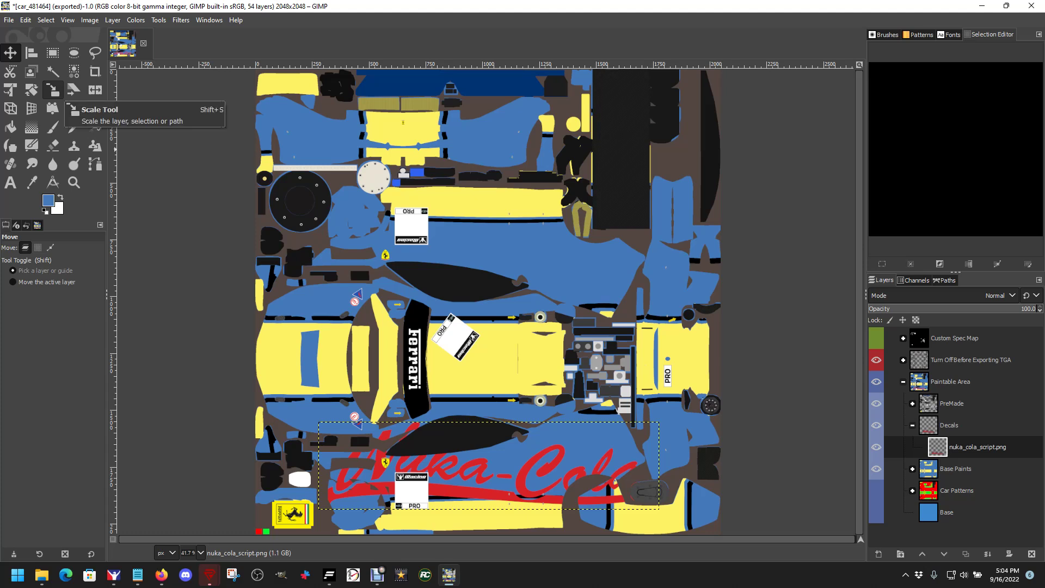
pyautogui.click(52, 90)
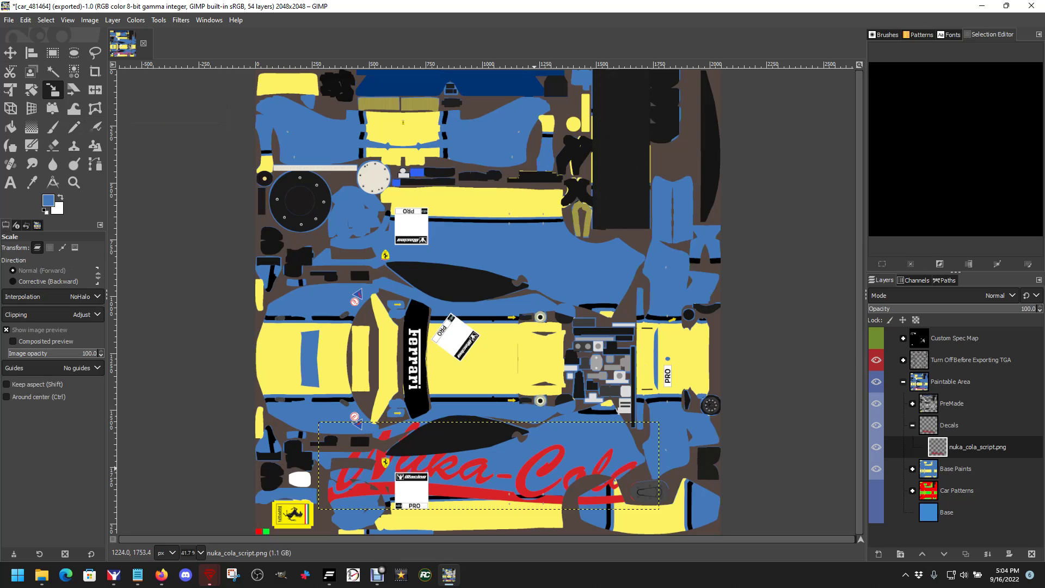
pyautogui.click(628, 495)
pyautogui.moveTo(659, 508); pyautogui.dragTo(580, 473)
pyautogui.click(730, 149)
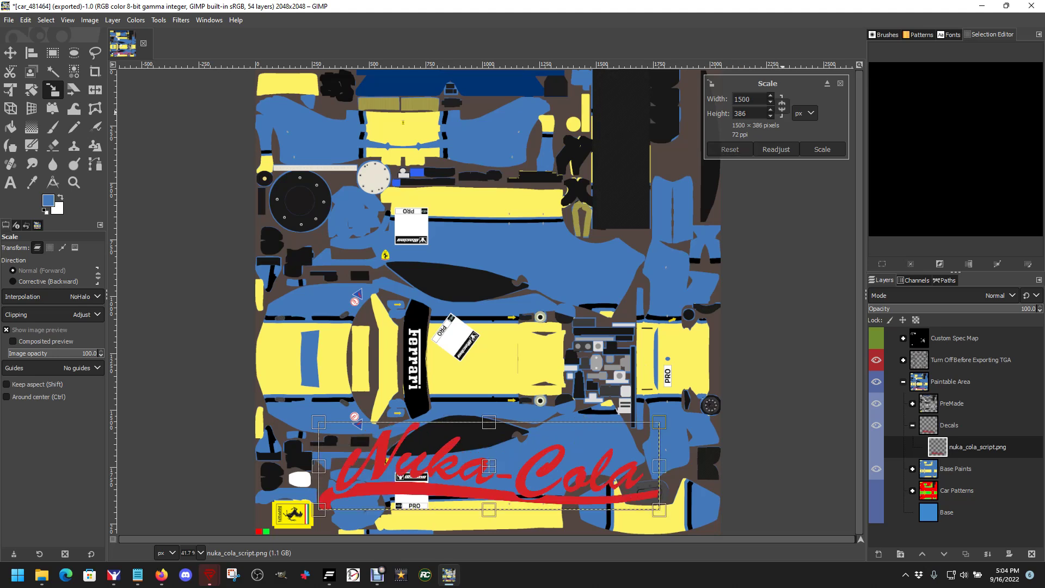
pyautogui.click(781, 105)
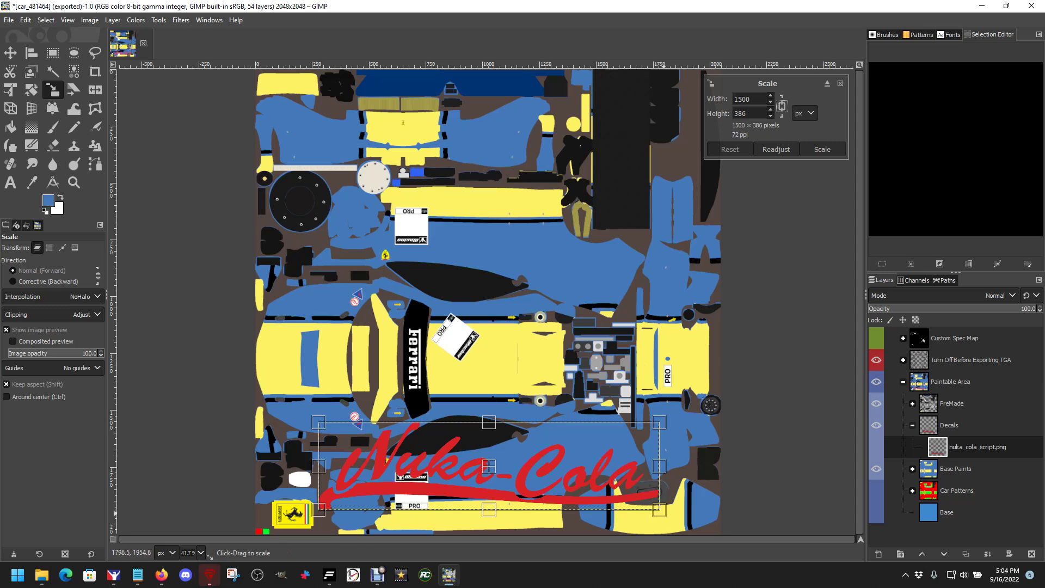
# Shrink the script to 539×139 px and place it beside the PRO plate.
pyautogui.moveTo(661, 509); pyautogui.dragTo(506, 474)
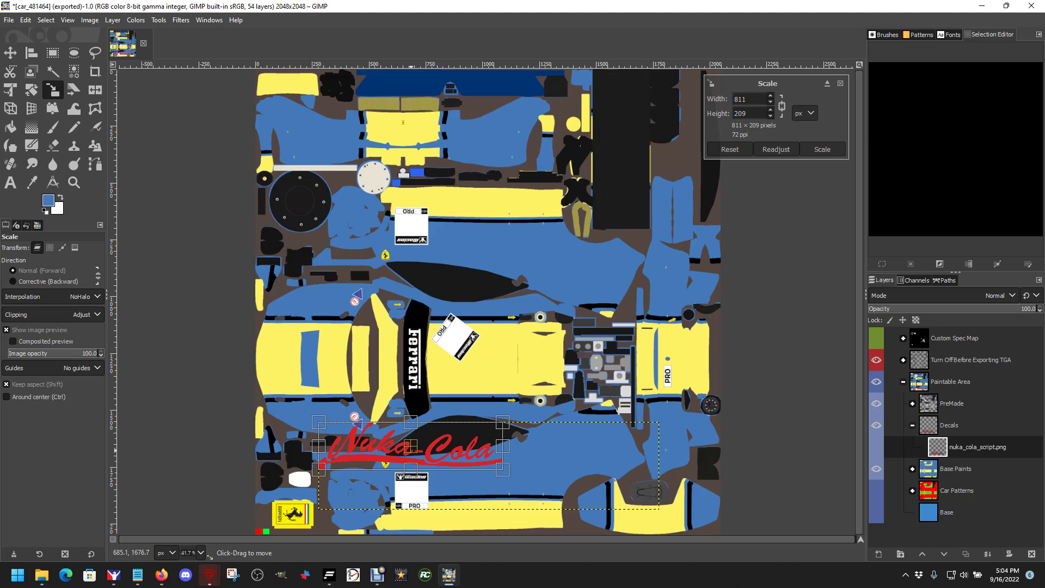
pyautogui.moveTo(414, 449); pyautogui.dragTo(525, 486)
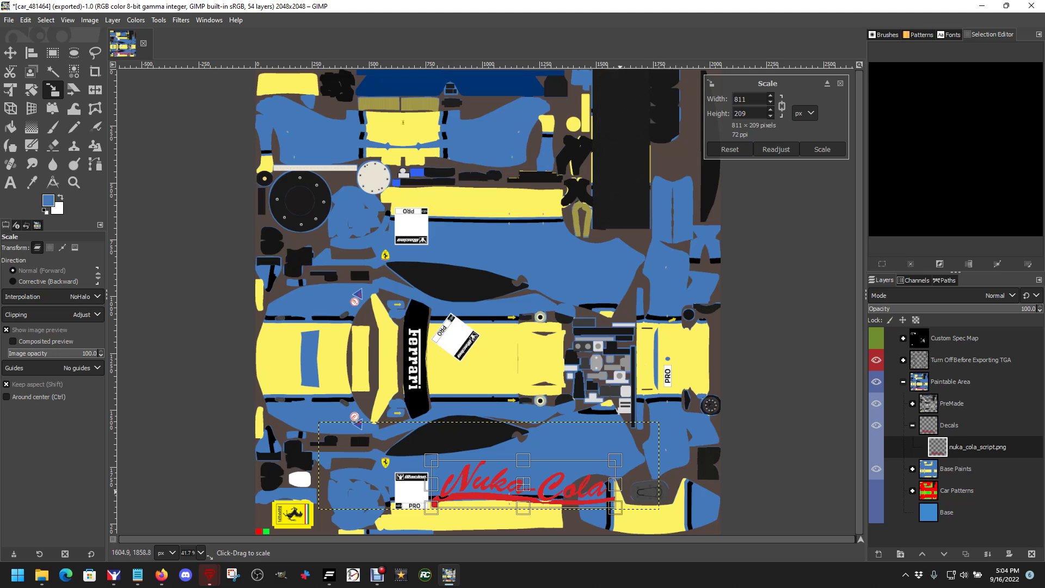
pyautogui.moveTo(614, 461); pyautogui.dragTo(557, 475)
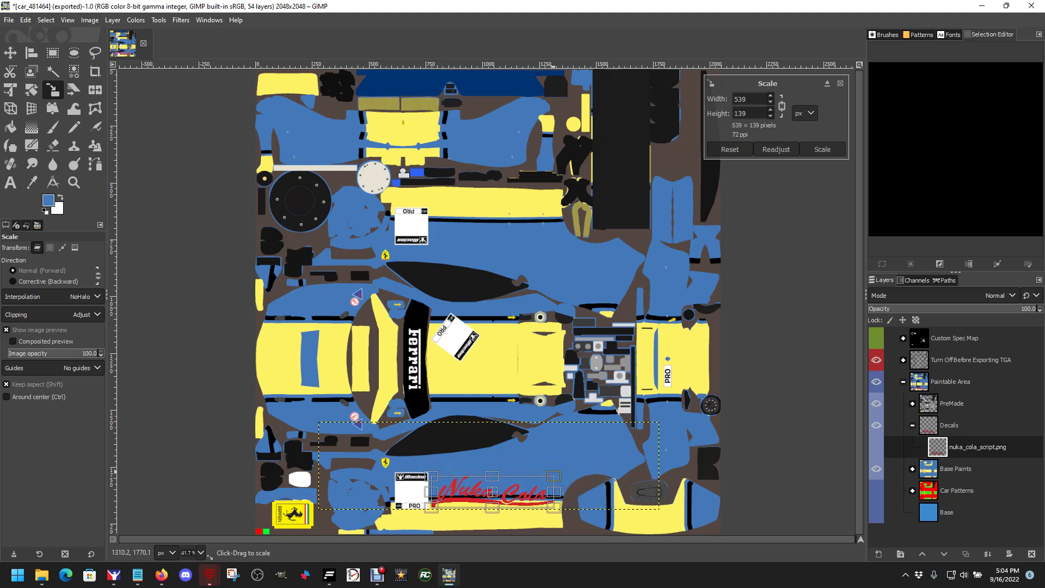
pyautogui.moveTo(492, 492); pyautogui.dragTo(492, 477)
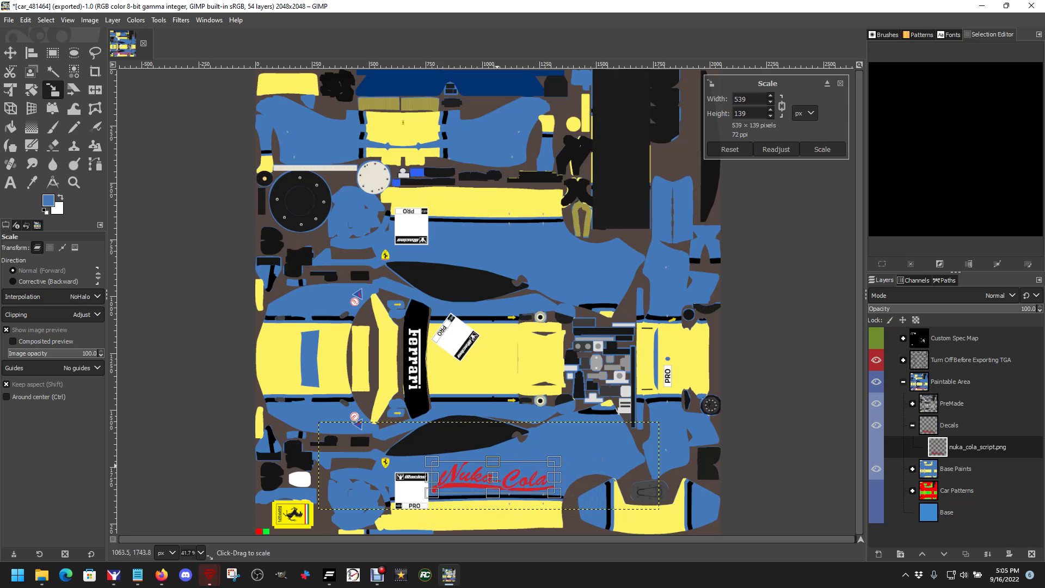
pyautogui.click(822, 149)
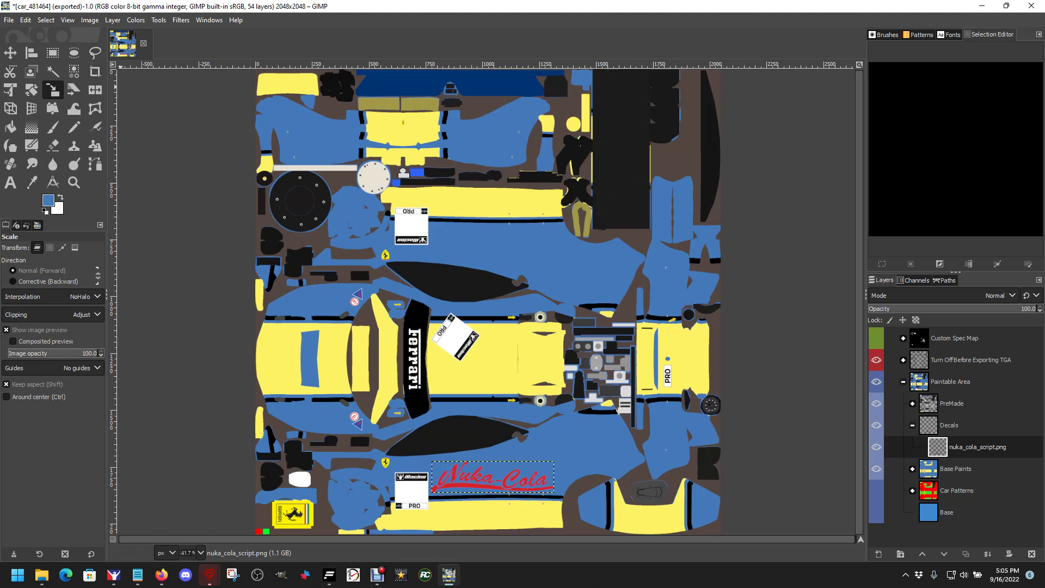
# After trying a few hues, recolour the lower Nuka-Cola script black with Hue-Chroma lightness -100.
pyautogui.click(113, 20)
pyautogui.click(113, 20)
pyautogui.click(135, 21)
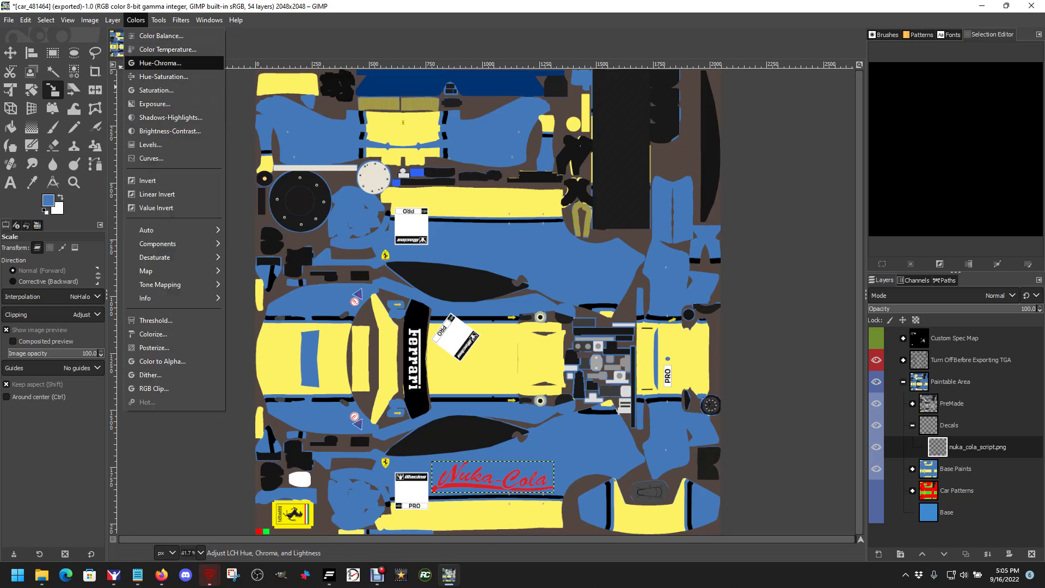
pyautogui.click(160, 62)
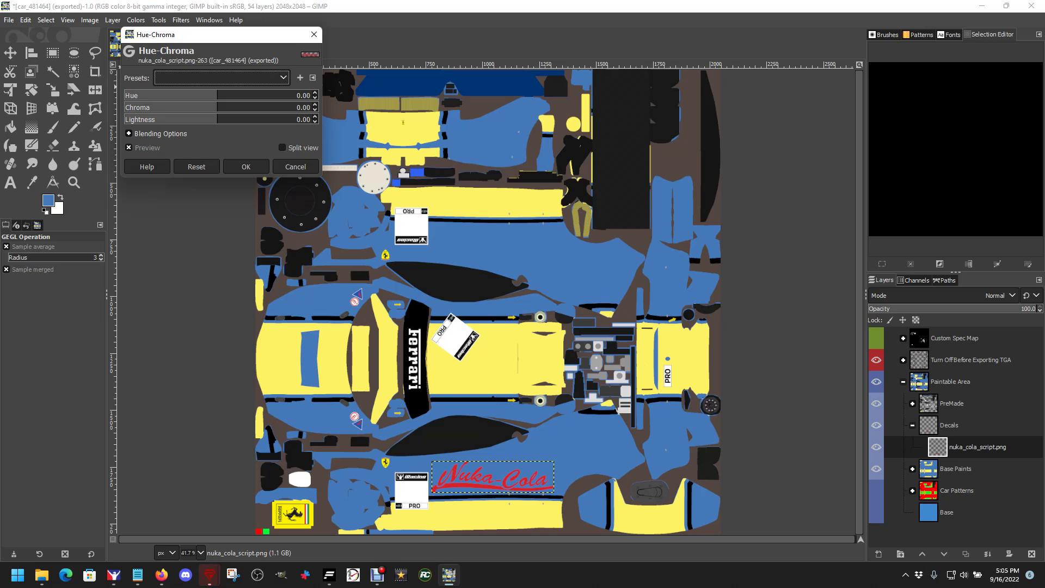
pyautogui.moveTo(305, 98); pyautogui.dragTo(286, 96)
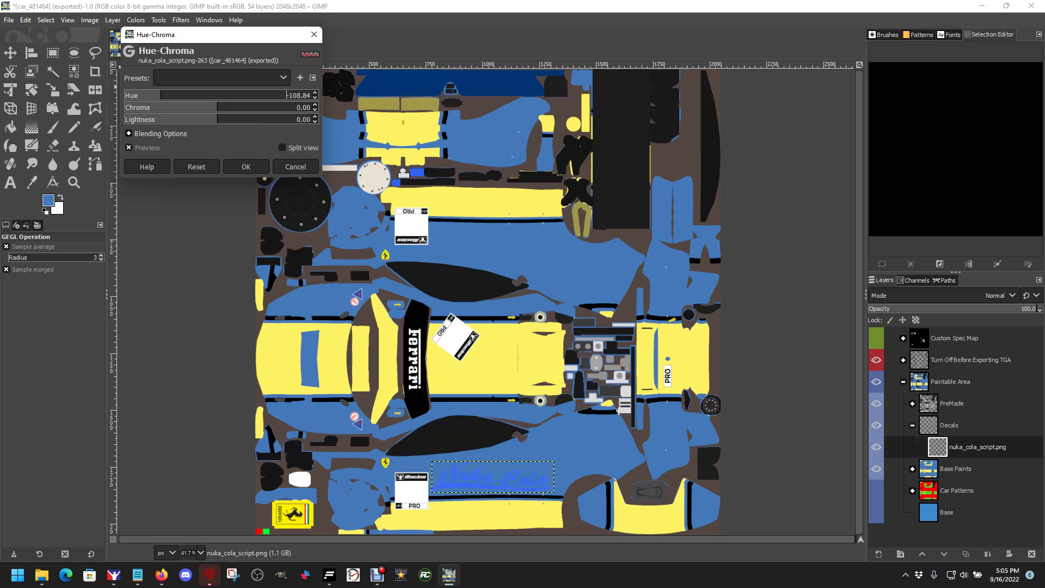
pyautogui.moveTo(163, 96); pyautogui.dragTo(219, 96)
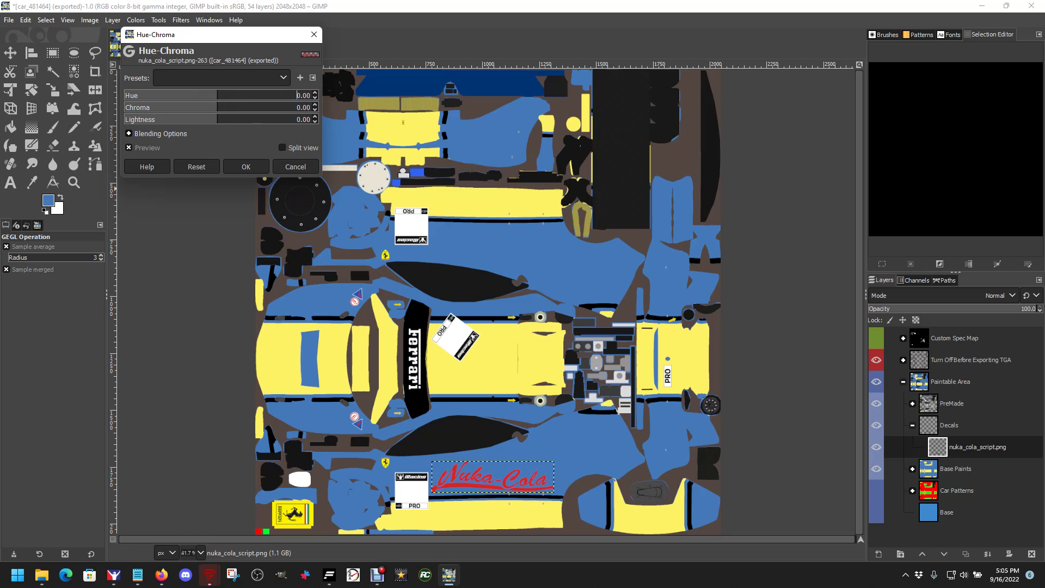
pyautogui.moveTo(217, 119); pyautogui.dragTo(124, 120)
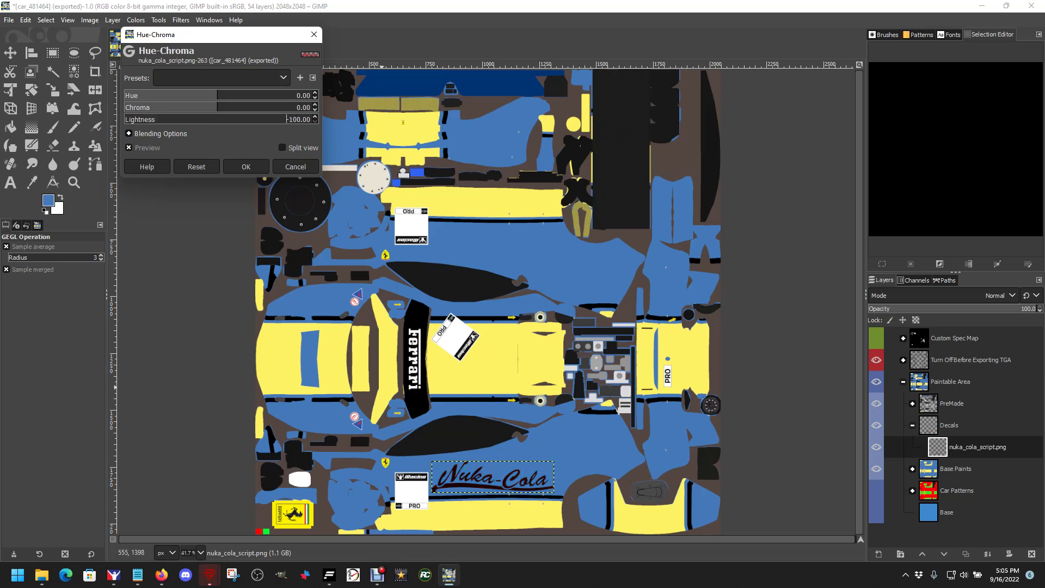
pyautogui.click(246, 166)
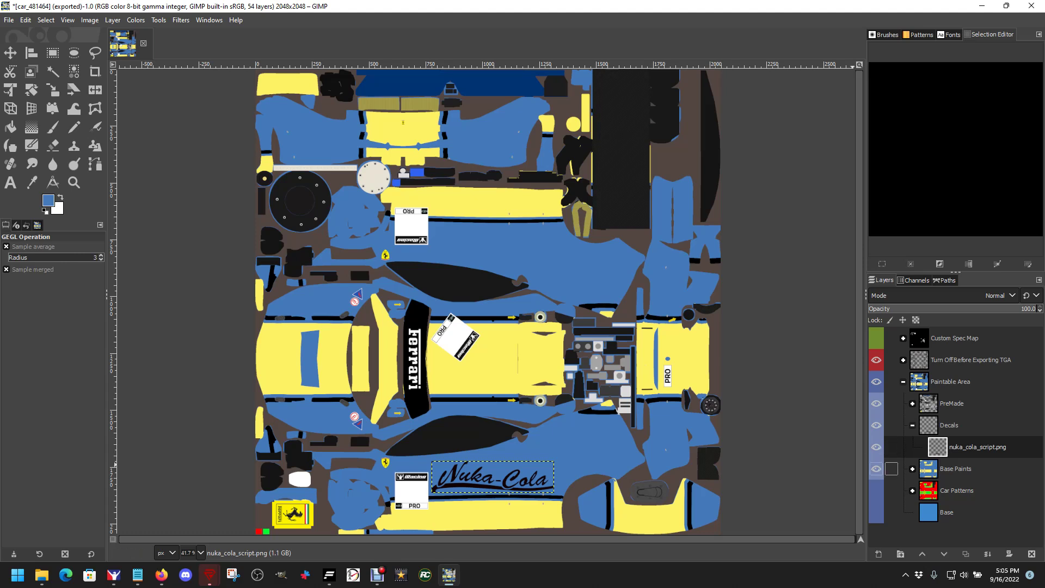
# Rename the nuka_cola_script.png layer in the Decals group to 'Nuka Script DS'.
pyautogui.click(891, 425)
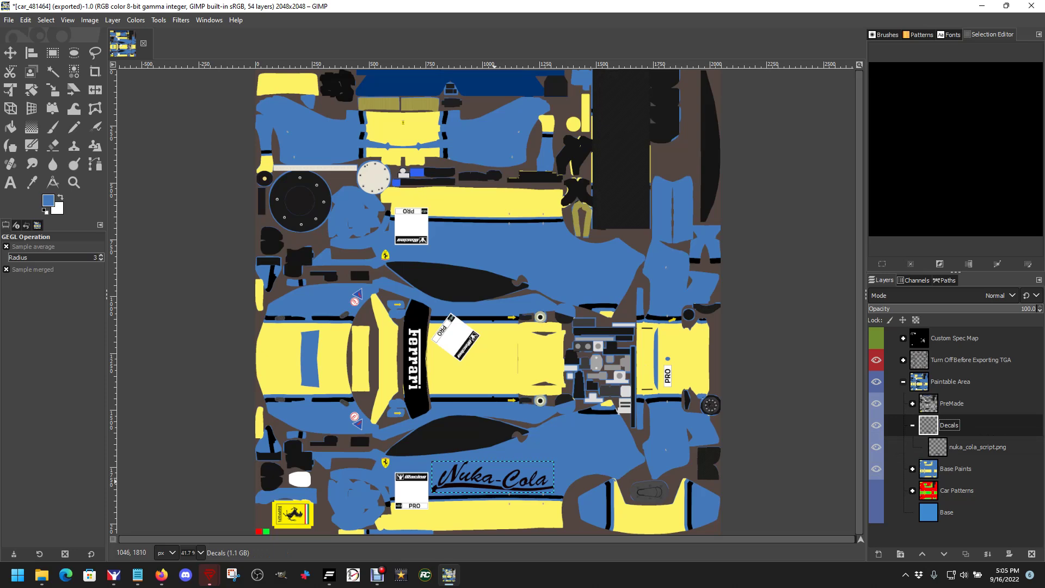
pyautogui.click(891, 446)
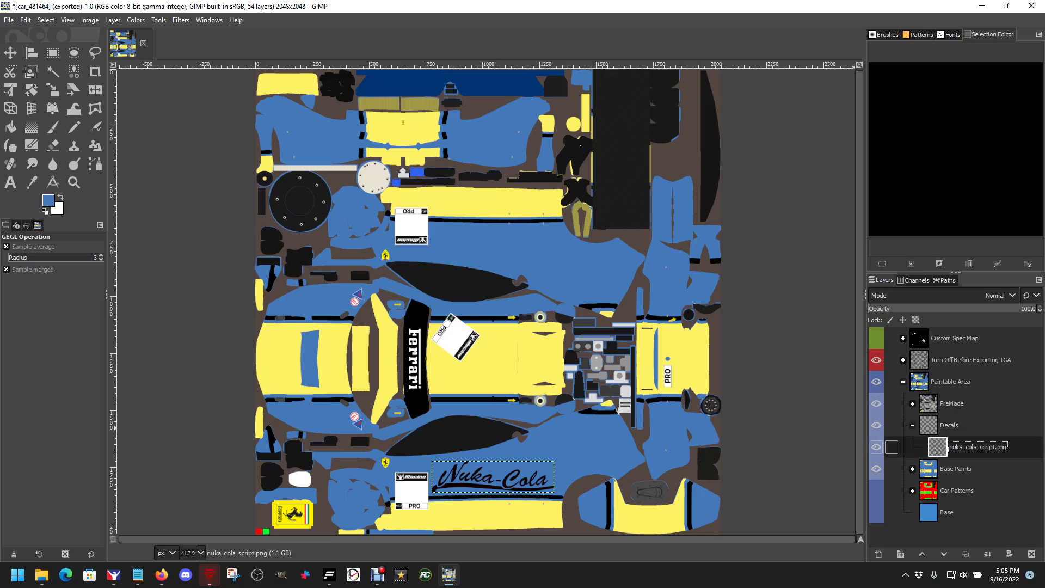
pyautogui.moveTo(892, 447)
pyautogui.mouseDown()
pyautogui.moveTo(892, 395)
pyautogui.moveTo(892, 447)
pyautogui.mouseUp()
pyautogui.doubleClick(978, 447)
pyautogui.click(977, 447)
pyautogui.doubleClick(978, 447)
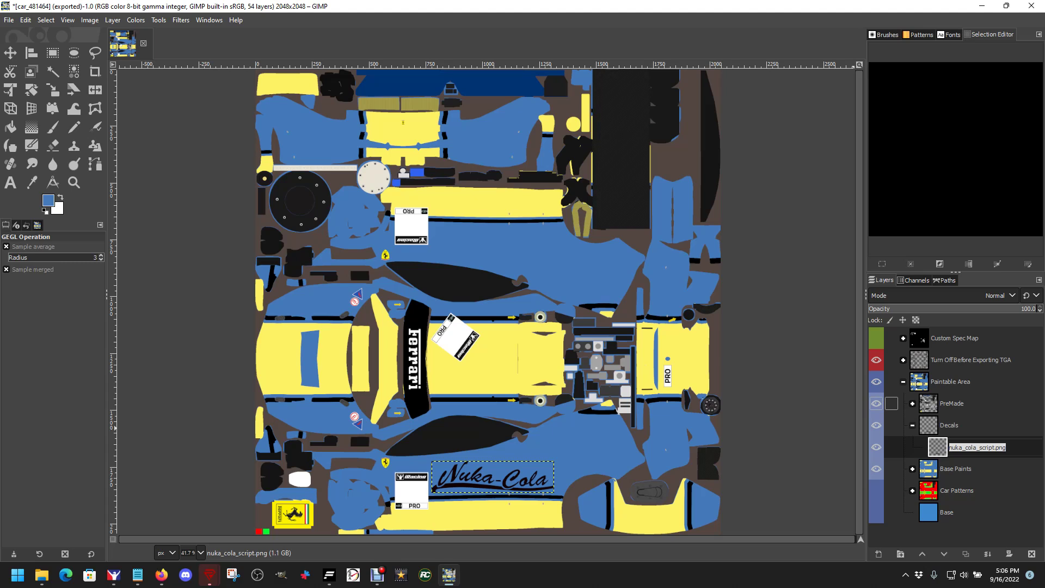
pyautogui.write('Nuka DScriptDS')
pyautogui.press('Return')
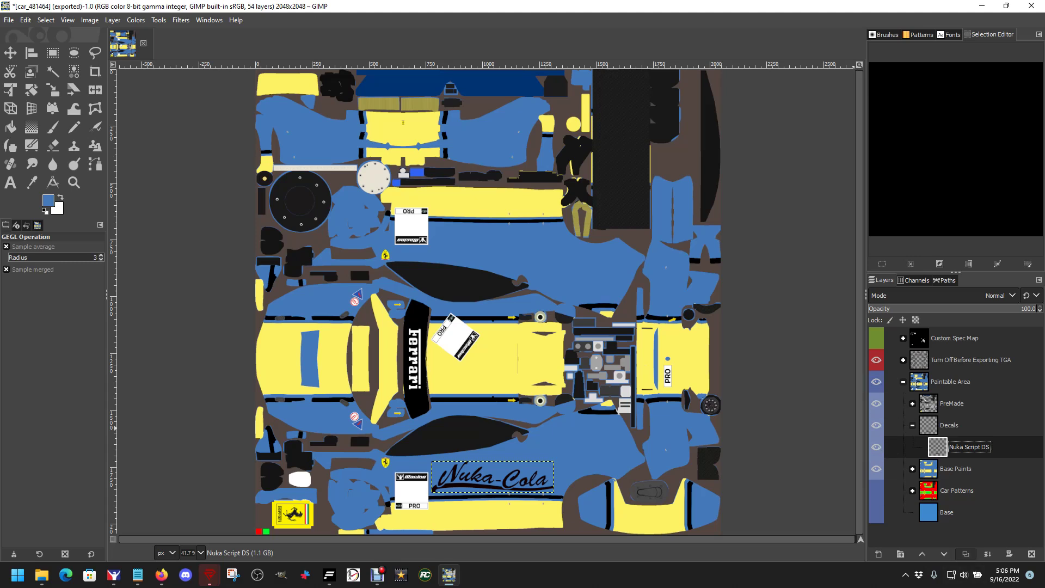
# Duplicate the layer and rename the copy 'Nuka Script PS'.
pyautogui.click(965, 553)
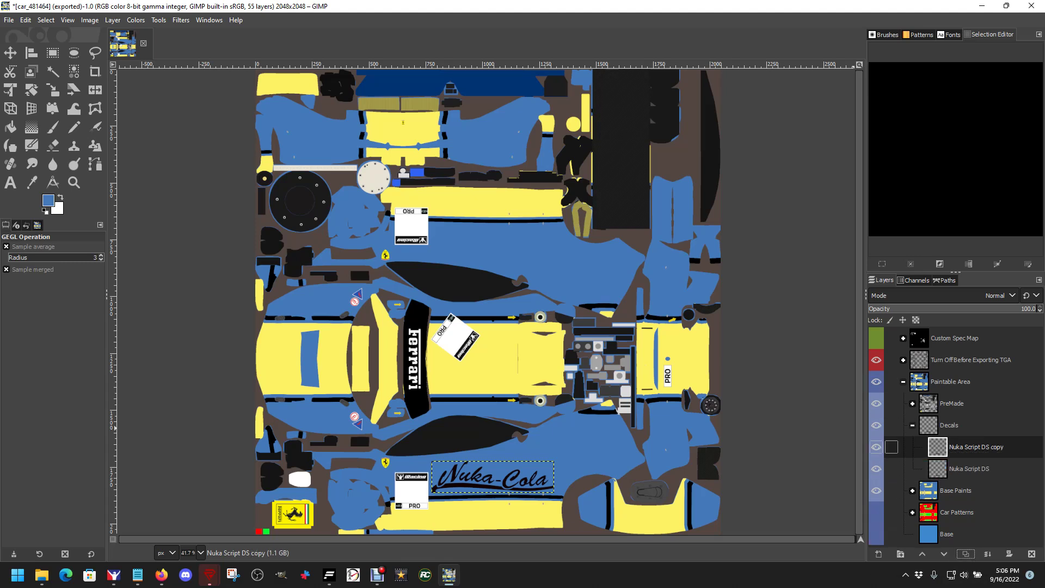
pyautogui.doubleClick(995, 446)
pyautogui.hotkey('ctrl', 'shift', 'Left')
pyautogui.hotkey('ctrl', 'shift', 'Left')
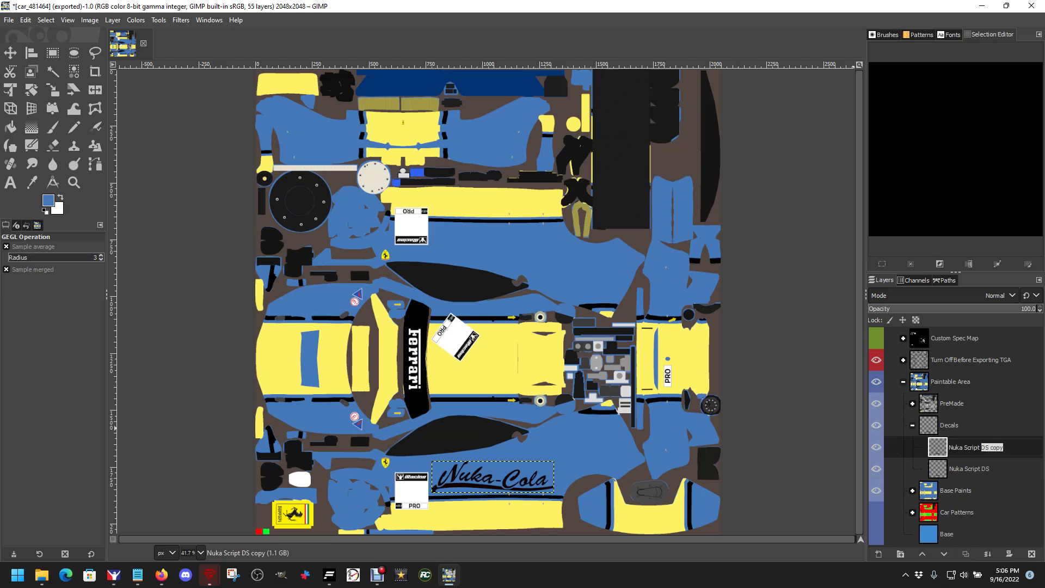
pyautogui.write('PS')
pyautogui.press('Return')
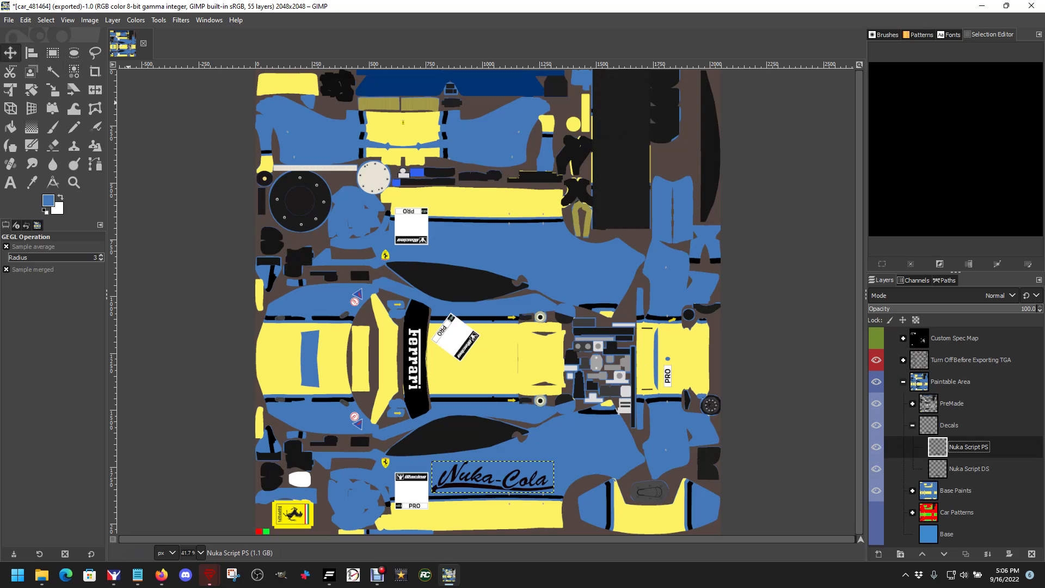
pyautogui.click(10, 53)
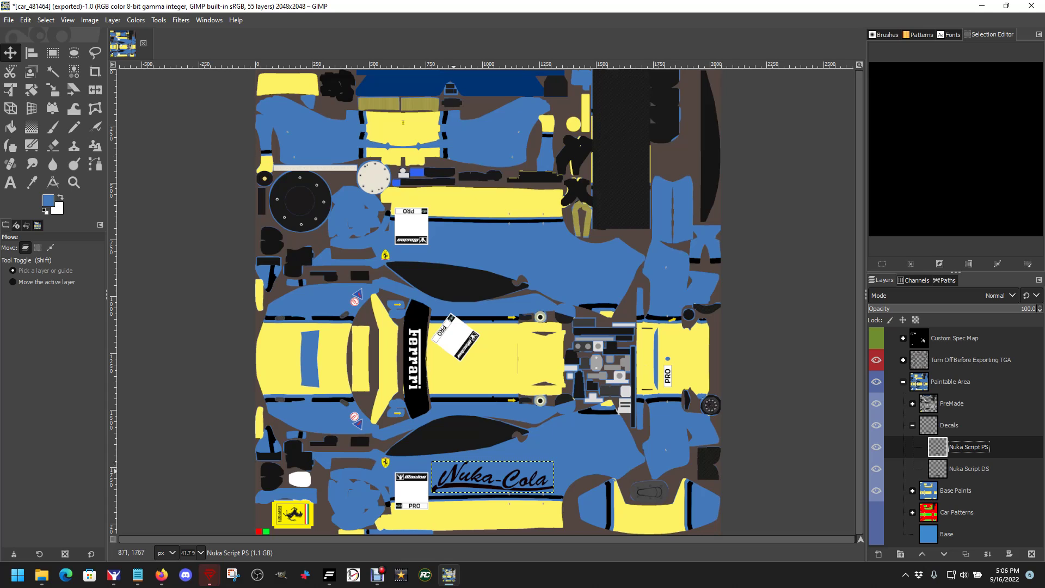
# Move Nuka Script PS above the Ferrari logo and rotate it 180 degrees.
pyautogui.moveTo(450, 468); pyautogui.dragTo(492, 240)
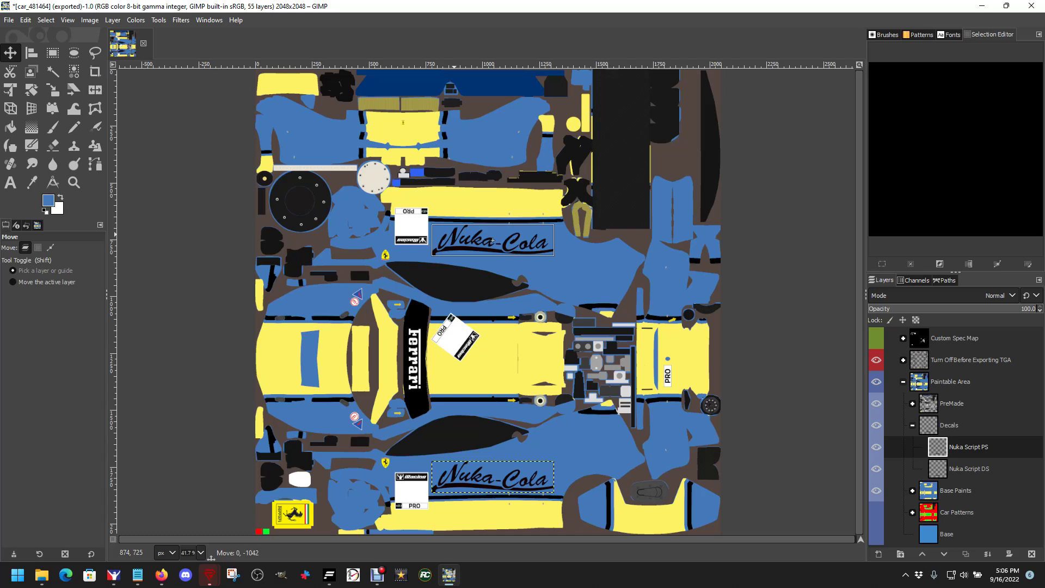
pyautogui.moveTo(493, 240); pyautogui.dragTo(493, 240)
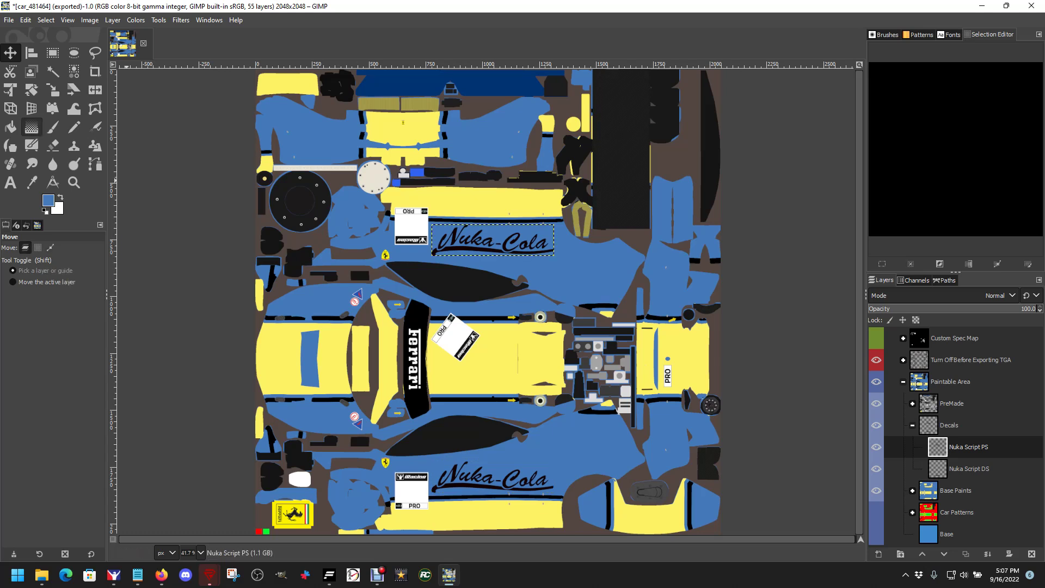
pyautogui.click(32, 89)
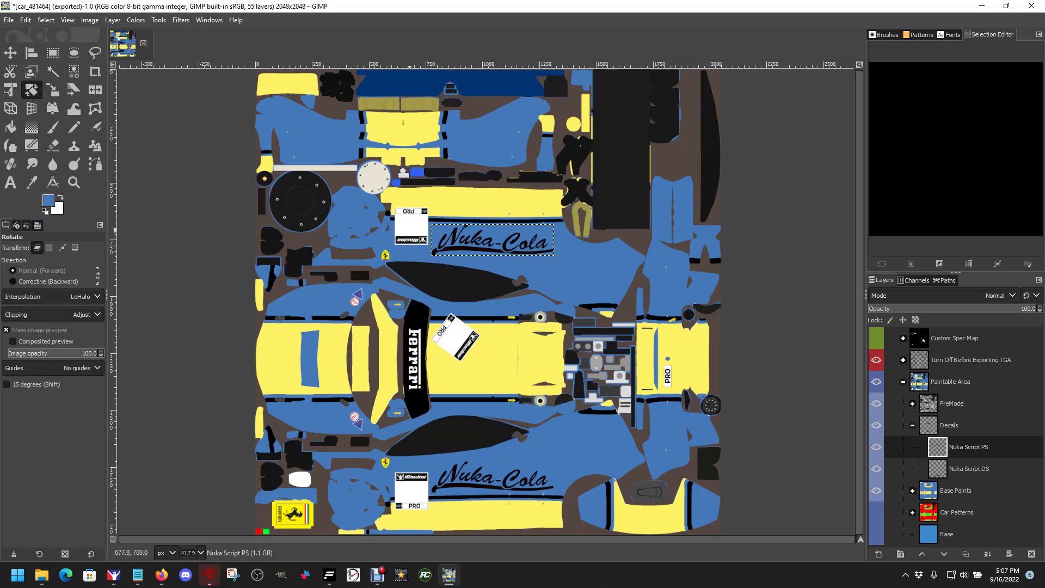
pyautogui.moveTo(536, 300)
pyautogui.mouseDown()
pyautogui.moveTo(648, 218)
pyautogui.moveTo(747, 121)
pyautogui.mouseUp()
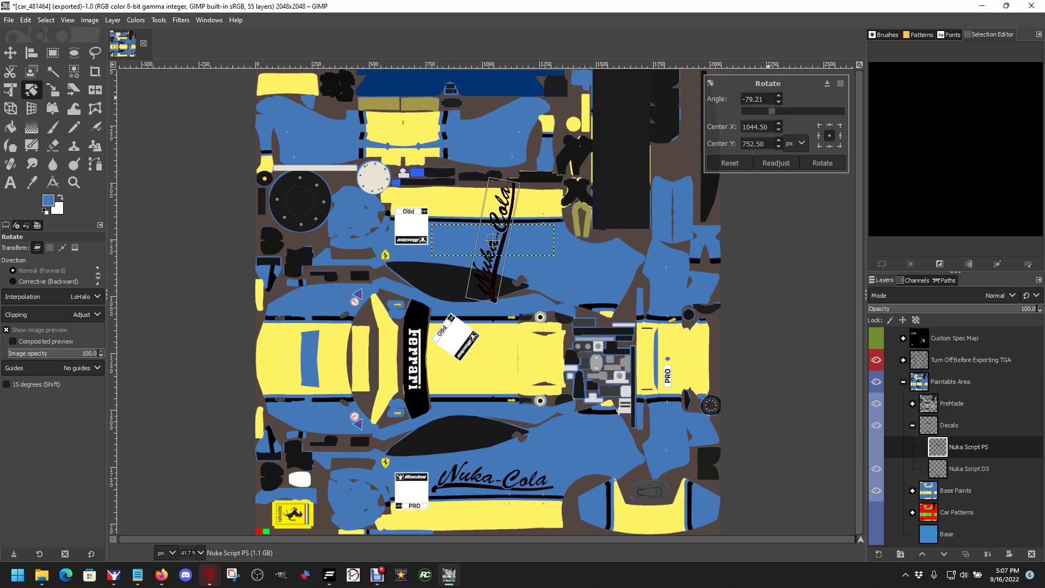
pyautogui.tripleClick(756, 99)
pyautogui.write('180')
pyautogui.press('Tab')
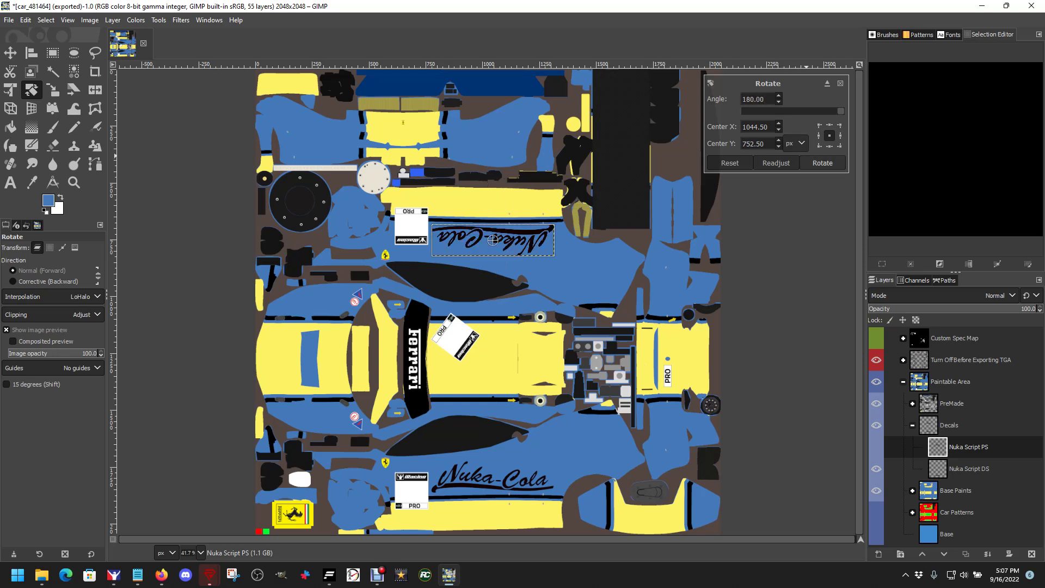
pyautogui.press('Return')
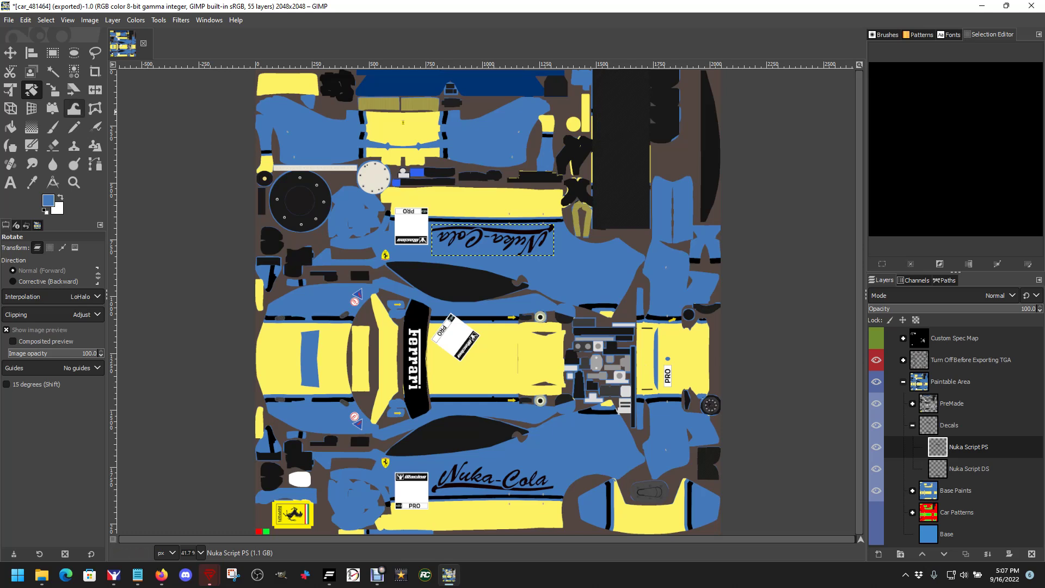
# Nudge the PS script slightly into place and step between the two script layers.
pyautogui.click(10, 53)
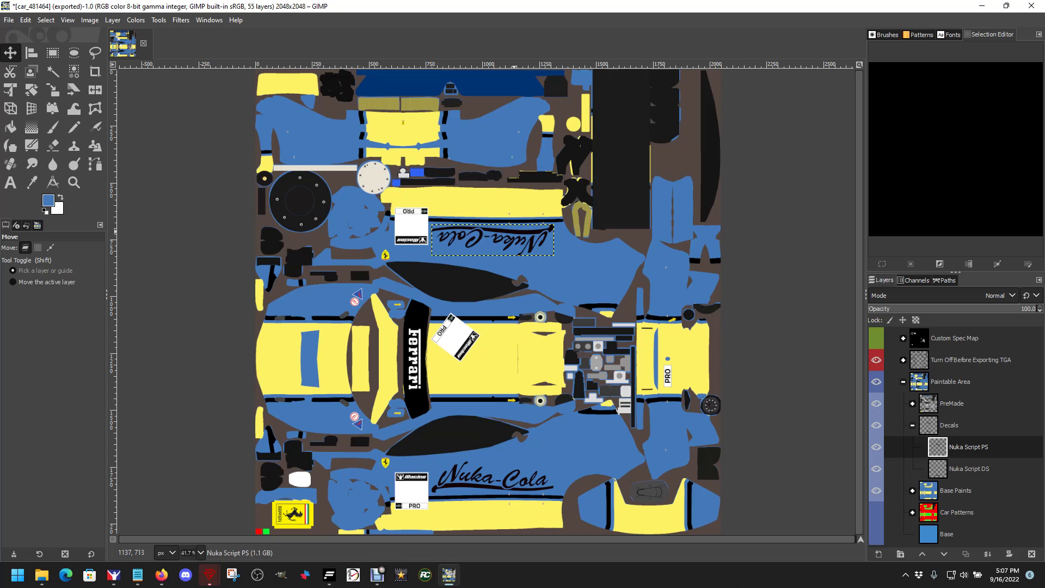
pyautogui.moveTo(492, 239); pyautogui.dragTo(498, 240)
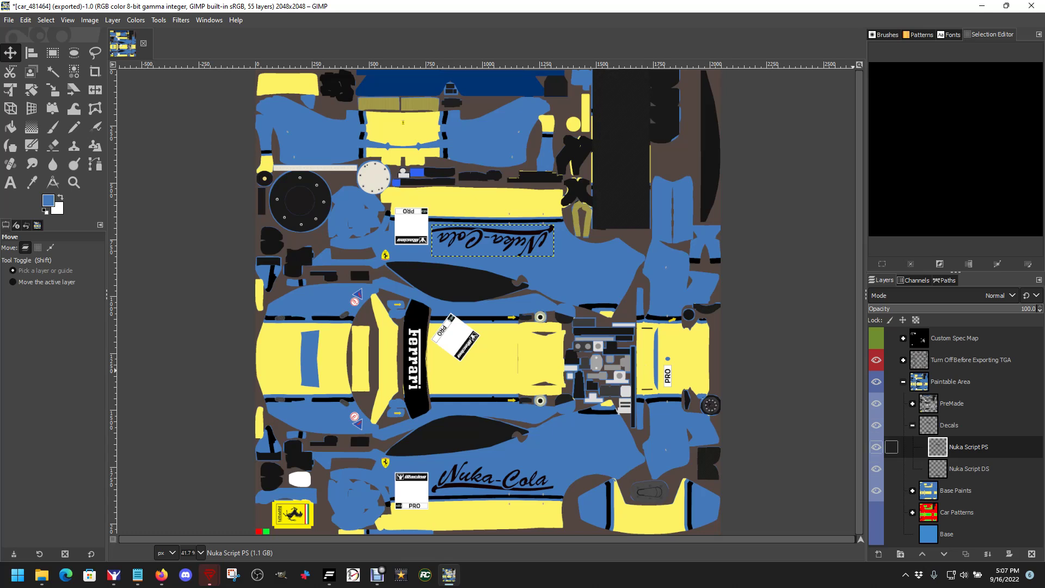
pyautogui.press('Down')
pyautogui.press('Up')
pyautogui.press('Down')
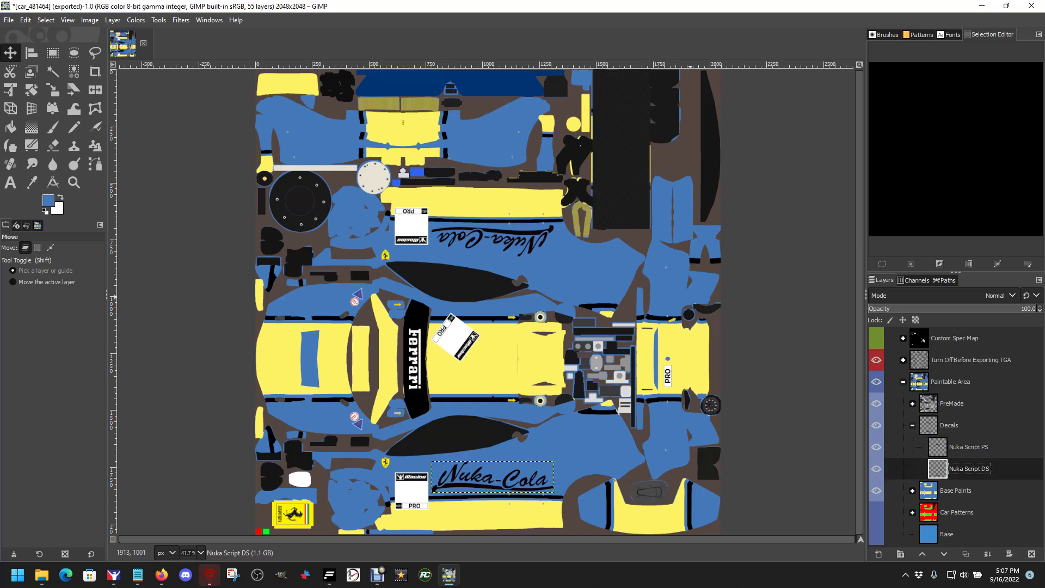
# Open nuka_cola_vector.png as a new layer.
pyautogui.click(8, 20)
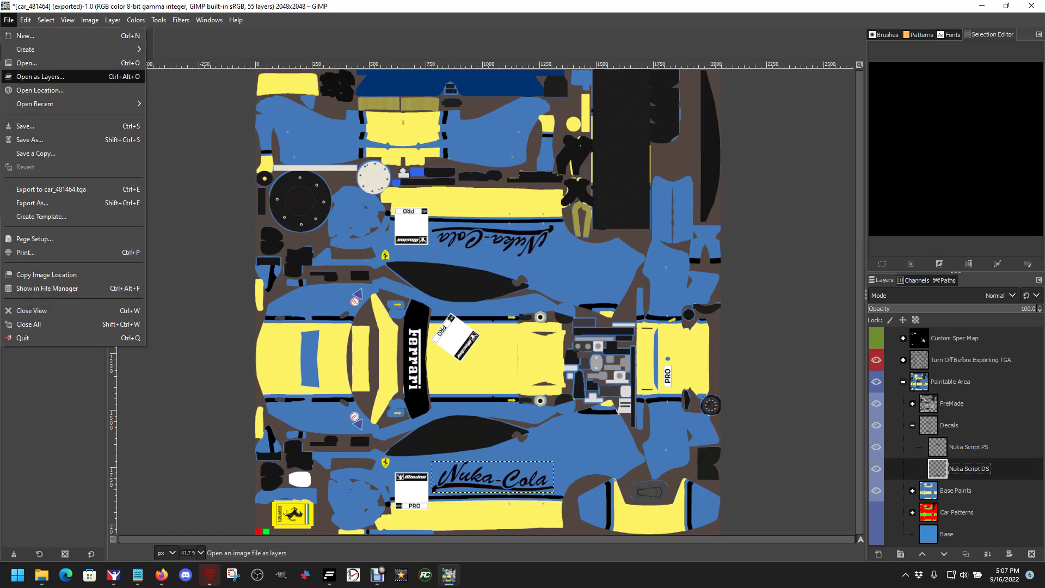
pyautogui.click(26, 76)
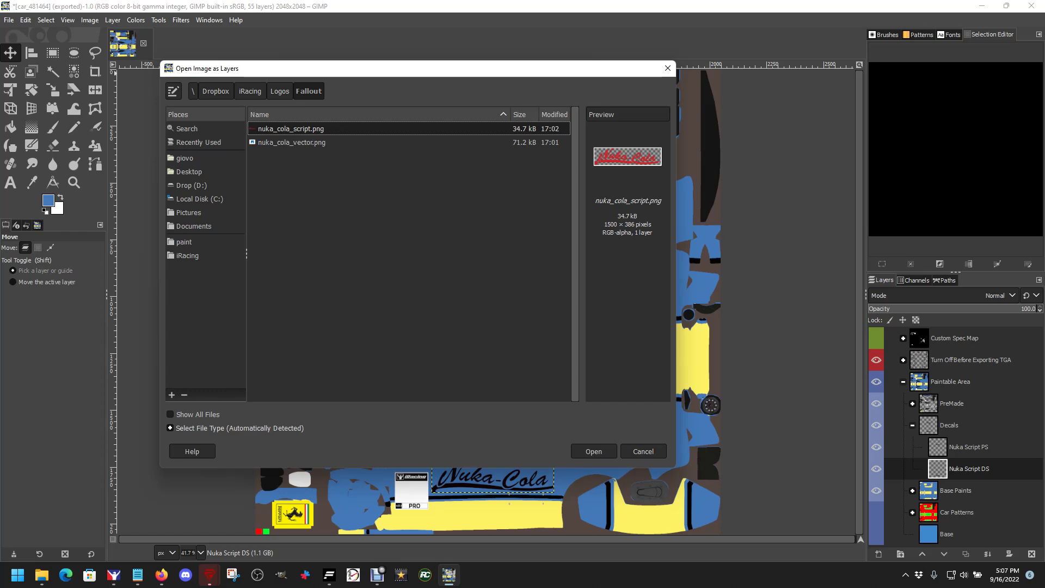
pyautogui.click(292, 142)
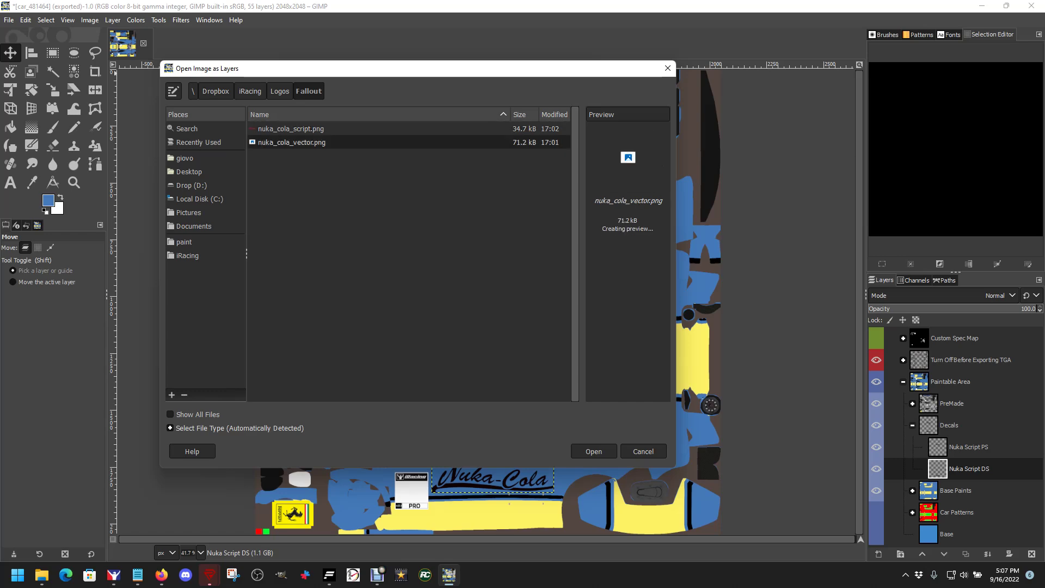
pyautogui.press('Return')
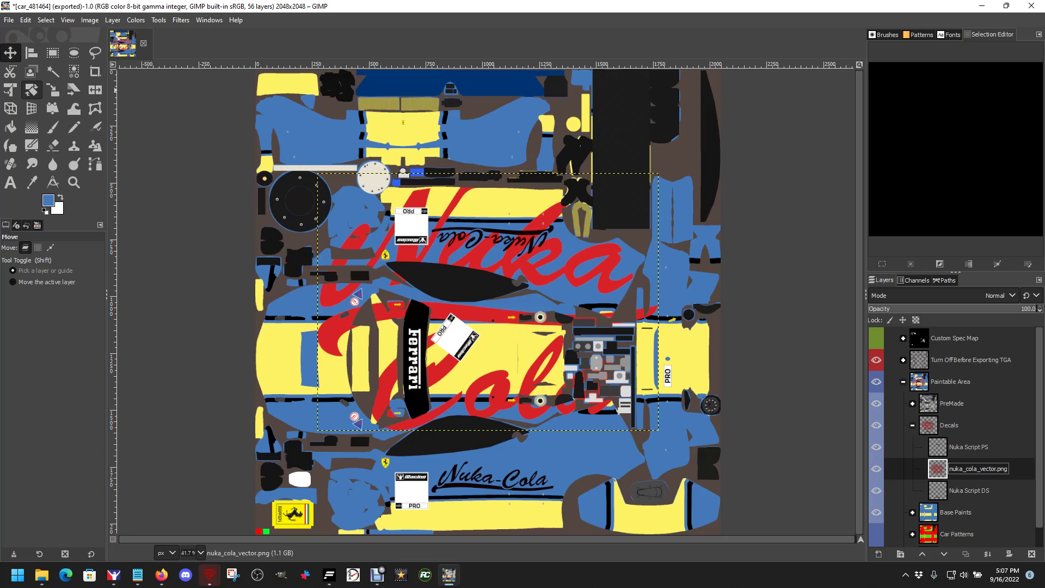
# Rotate the imported logo 90 degrees and stack its layer above Nuka Script PS.
pyautogui.click(31, 90)
pyautogui.moveTo(606, 285); pyautogui.dragTo(474, 420)
pyautogui.doubleClick(765, 99)
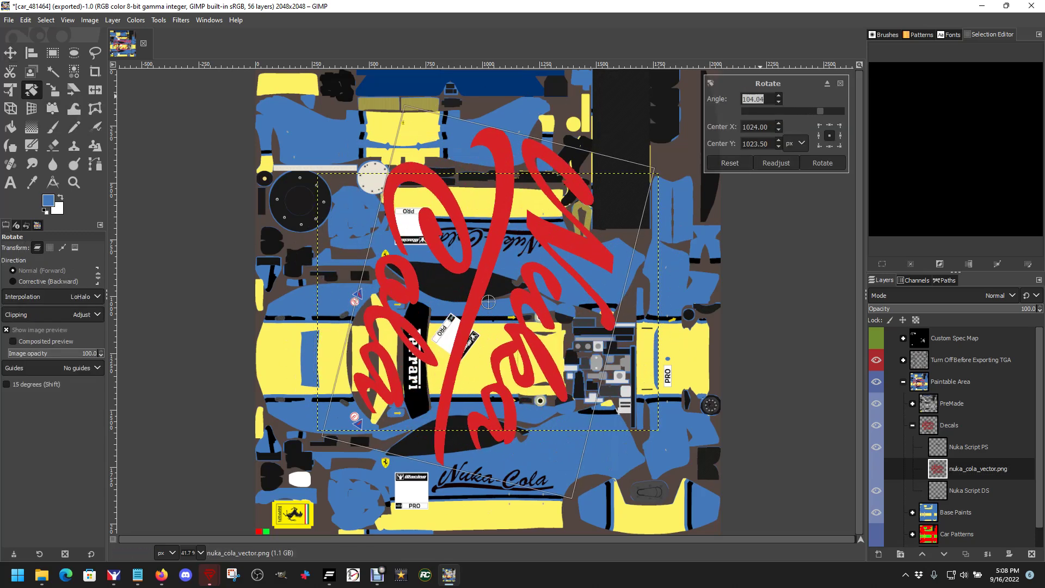
pyautogui.write('90')
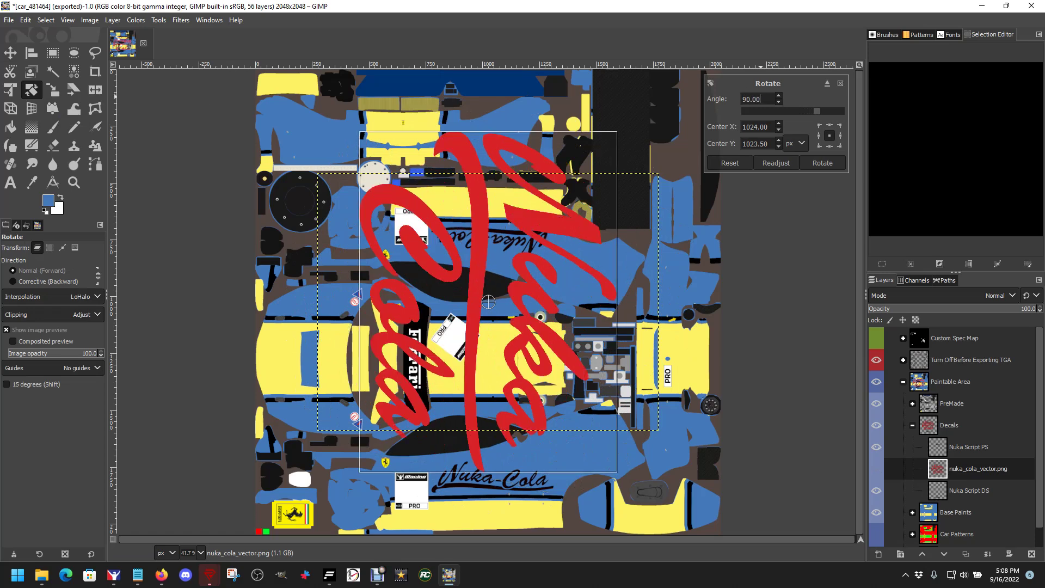
pyautogui.press('Return')
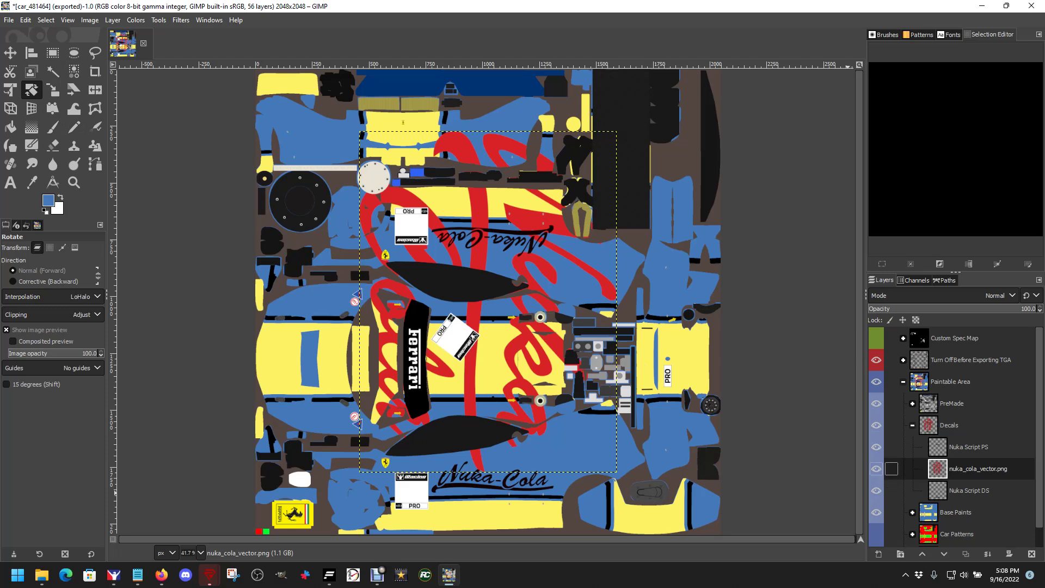
pyautogui.moveTo(938, 469); pyautogui.dragTo(946, 446)
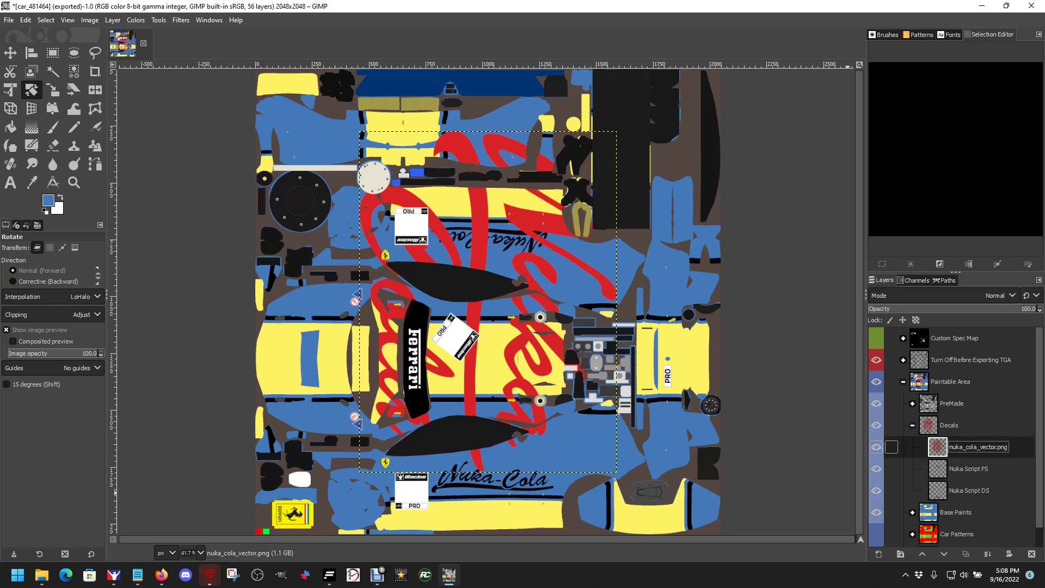
# Rename the logo layer to 'nuka hood'.
pyautogui.doubleClick(980, 447)
pyautogui.click(980, 447)
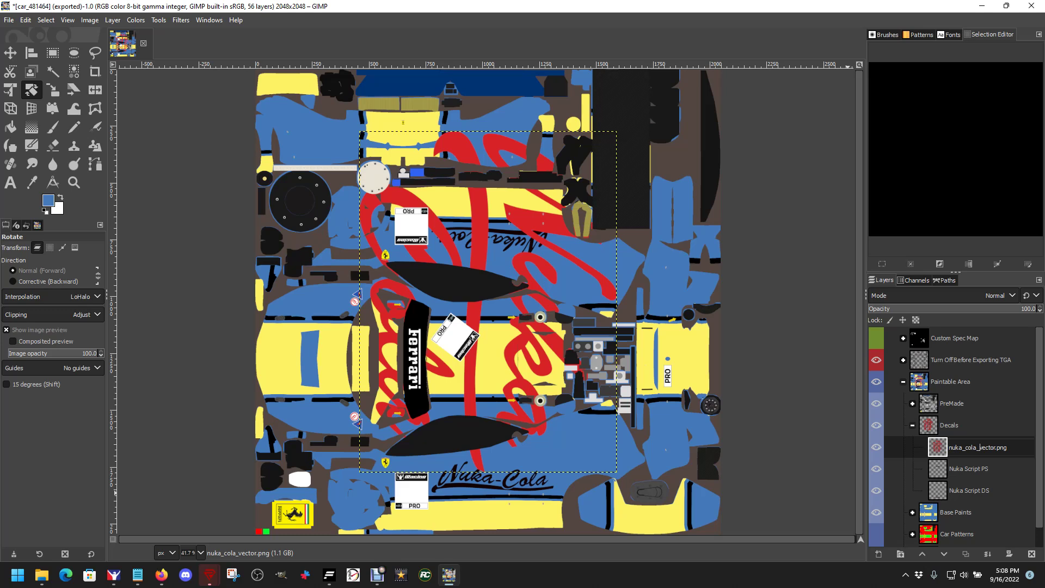
pyautogui.hotkey('shift', 'End')
pyautogui.press('BackSpace')
pyautogui.press('BackSpace')
pyautogui.write('hood')
pyautogui.press('Return')
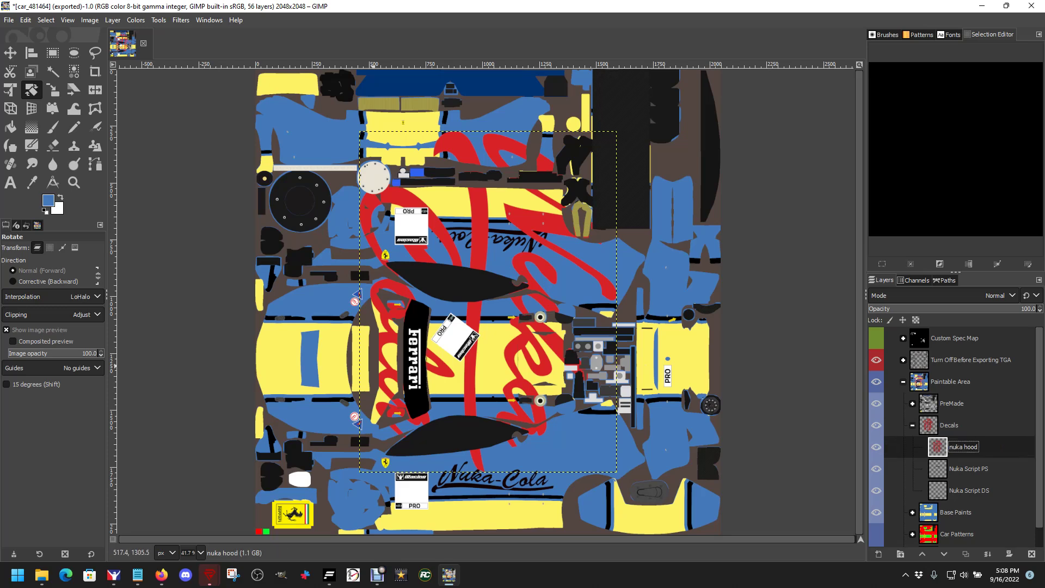
# Scale the logo down to 155×205 on the hood and expand the Turn Off Before Exporting TGA group.
pyautogui.hotkey('shift', 's')
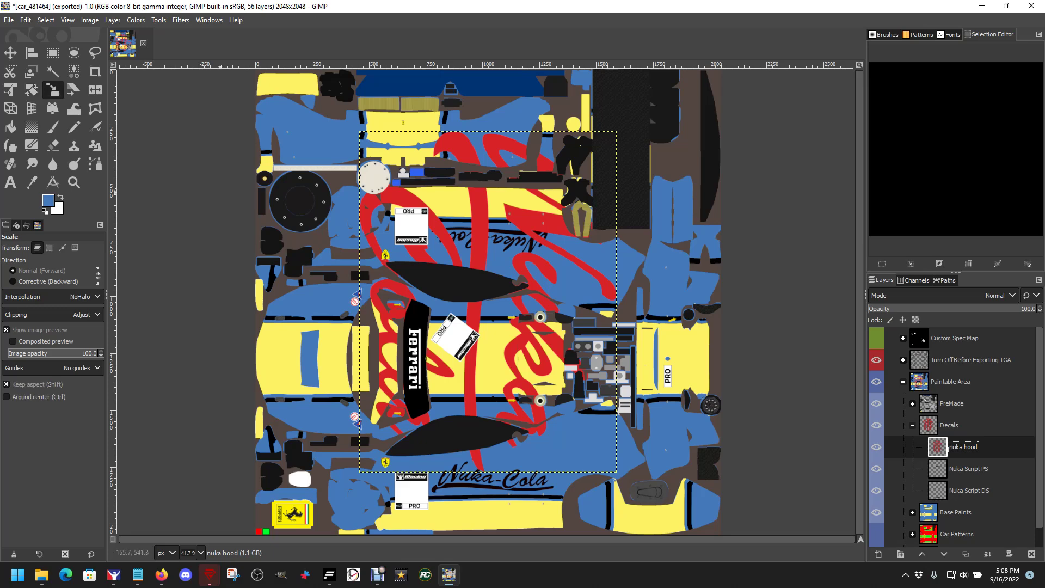
pyautogui.click(594, 285)
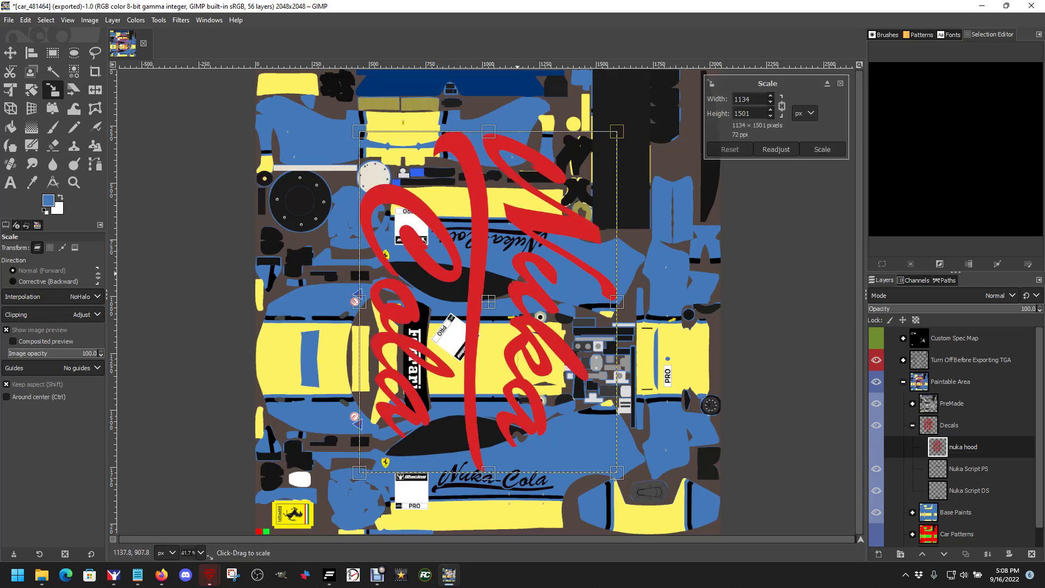
pyautogui.moveTo(617, 302); pyautogui.dragTo(299, 359)
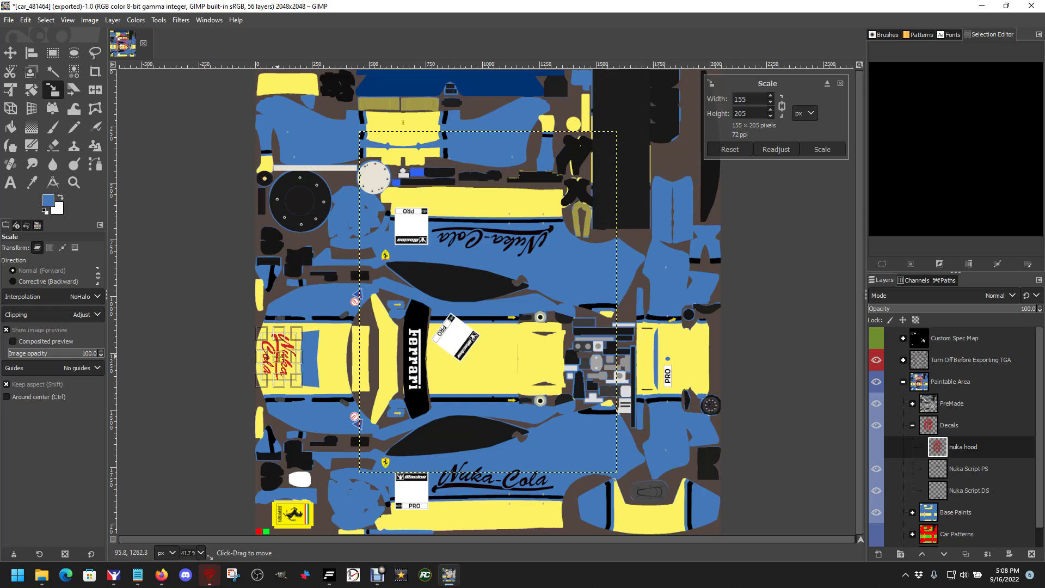
pyautogui.click(821, 150)
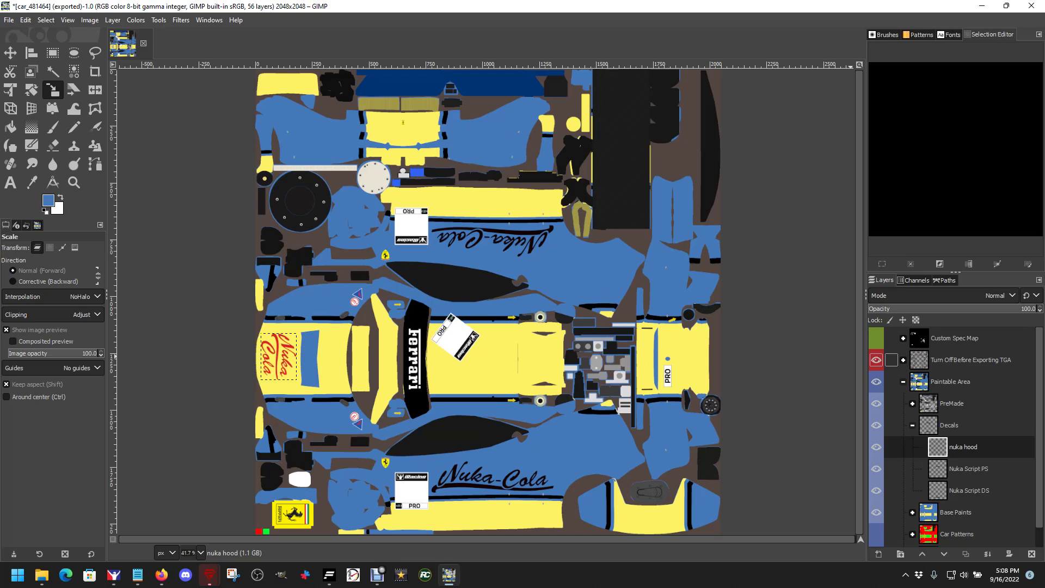
pyautogui.click(903, 360)
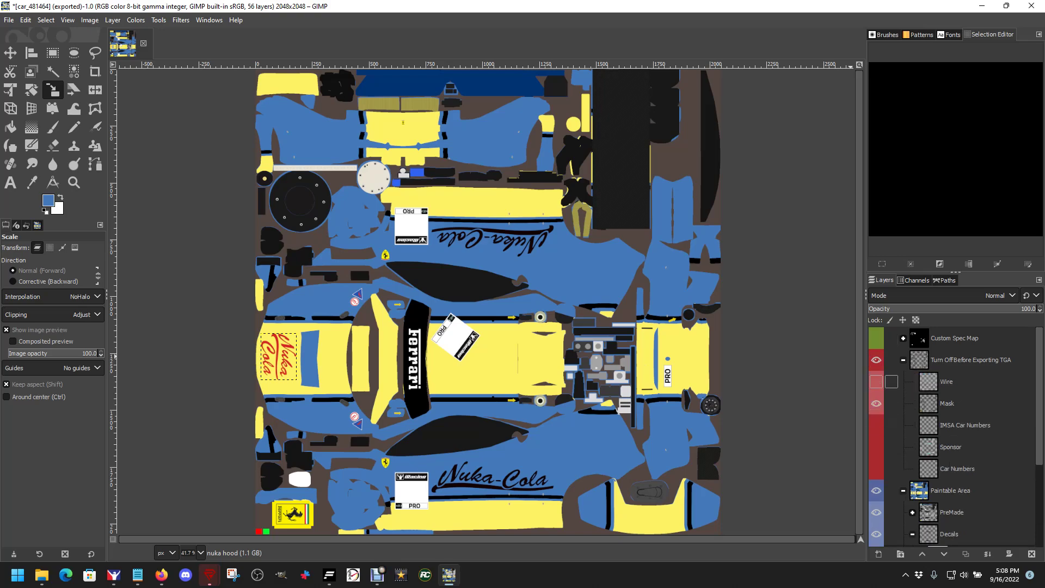
# With the Wire overlay shown, rescale nuka hood to 156×206, fine-tune its position, then hide Wire.
pyautogui.click(876, 381)
pyautogui.scroll(1, 277, 359)
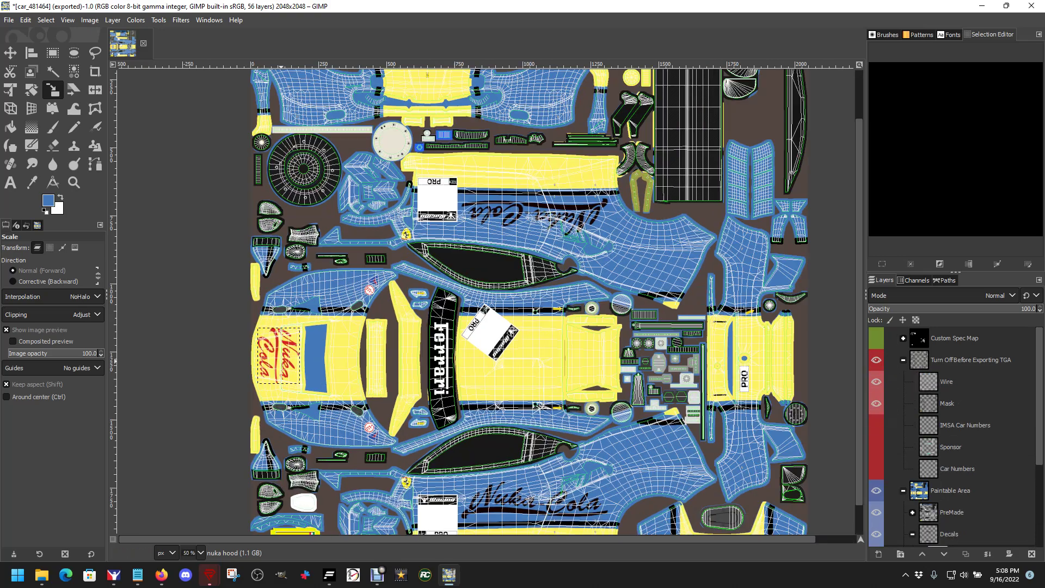
pyautogui.scroll(5, 282, 360)
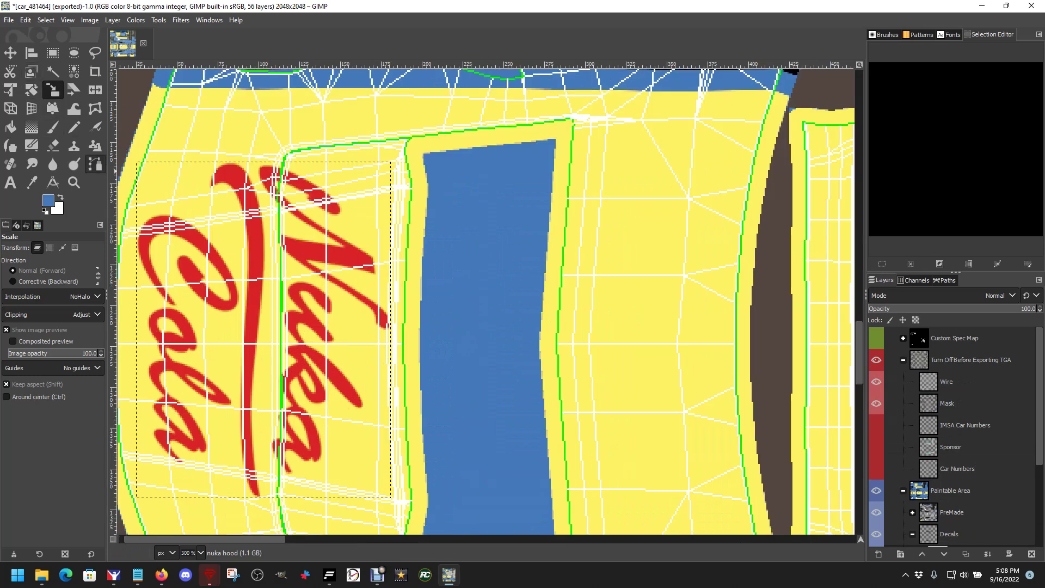
pyautogui.click(254, 309)
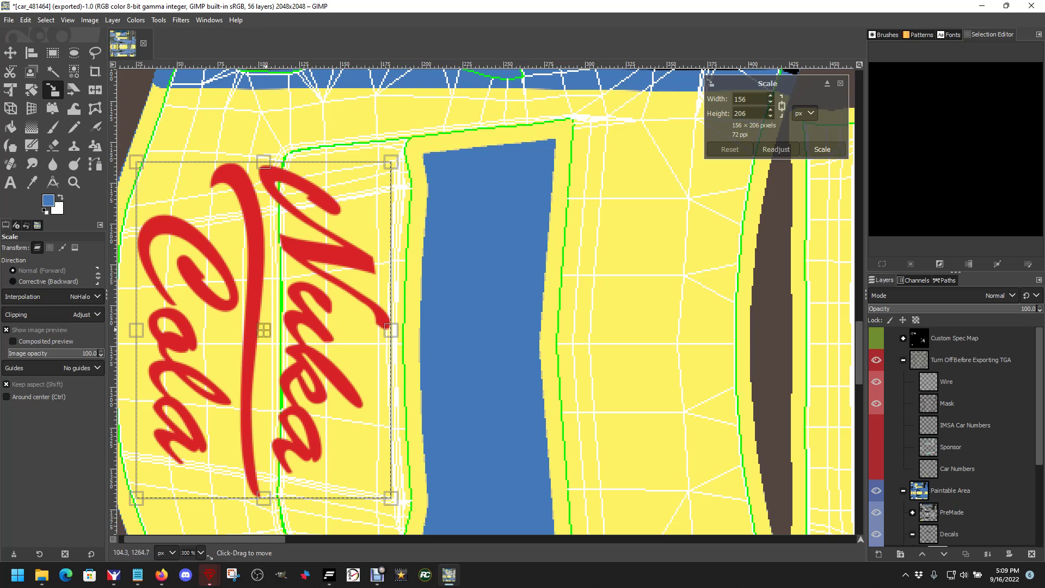
pyautogui.moveTo(263, 330); pyautogui.dragTo(259, 343)
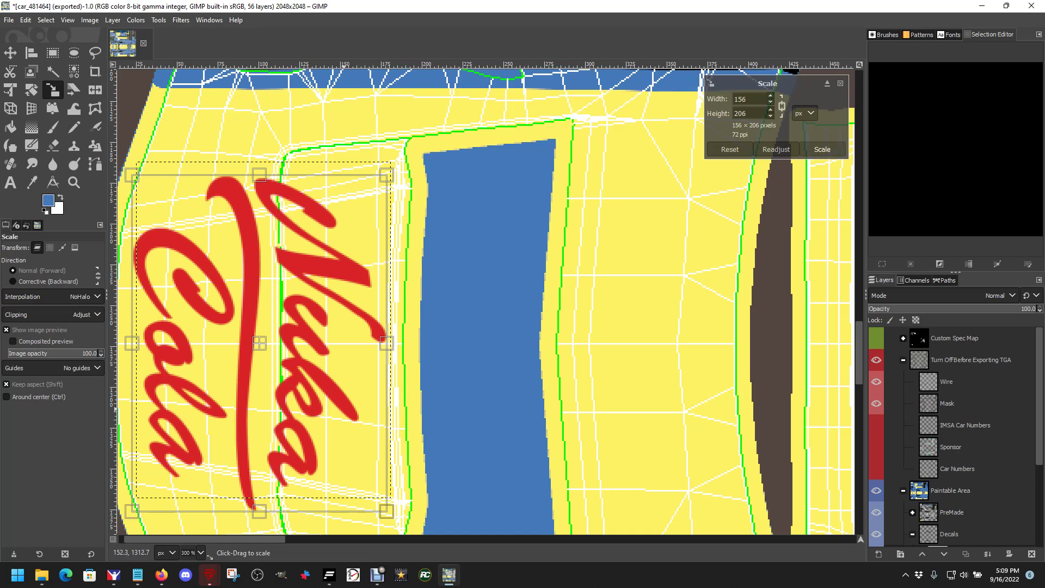
pyautogui.moveTo(259, 343); pyautogui.dragTo(283, 343)
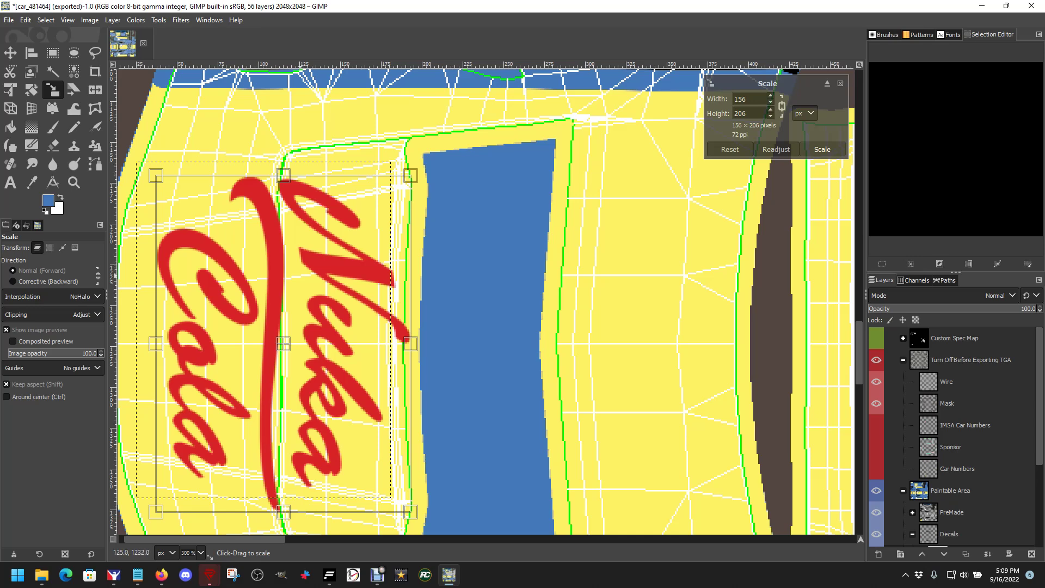
pyautogui.moveTo(283, 342); pyautogui.dragTo(267, 344)
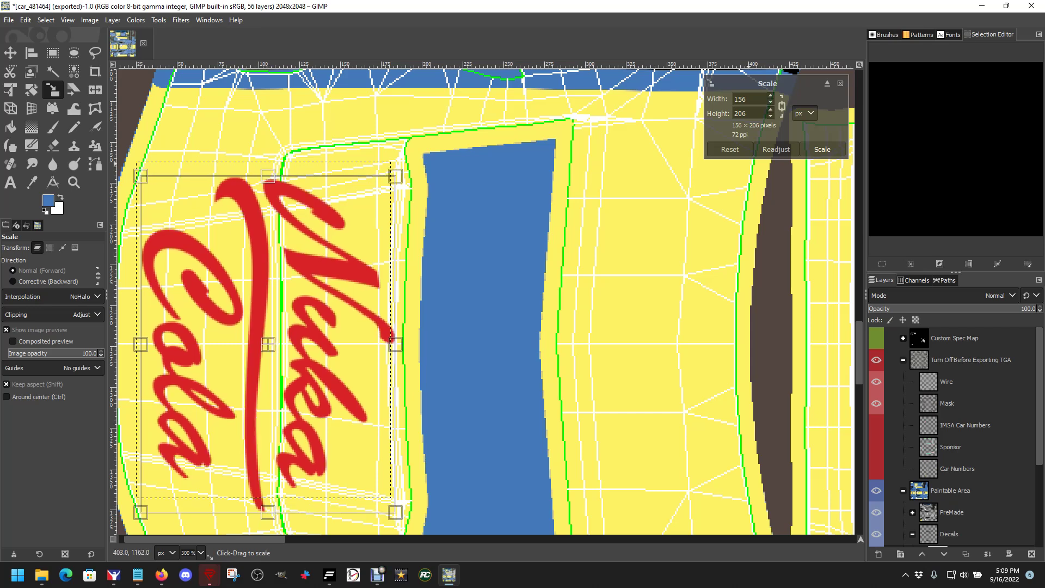
pyautogui.click(822, 149)
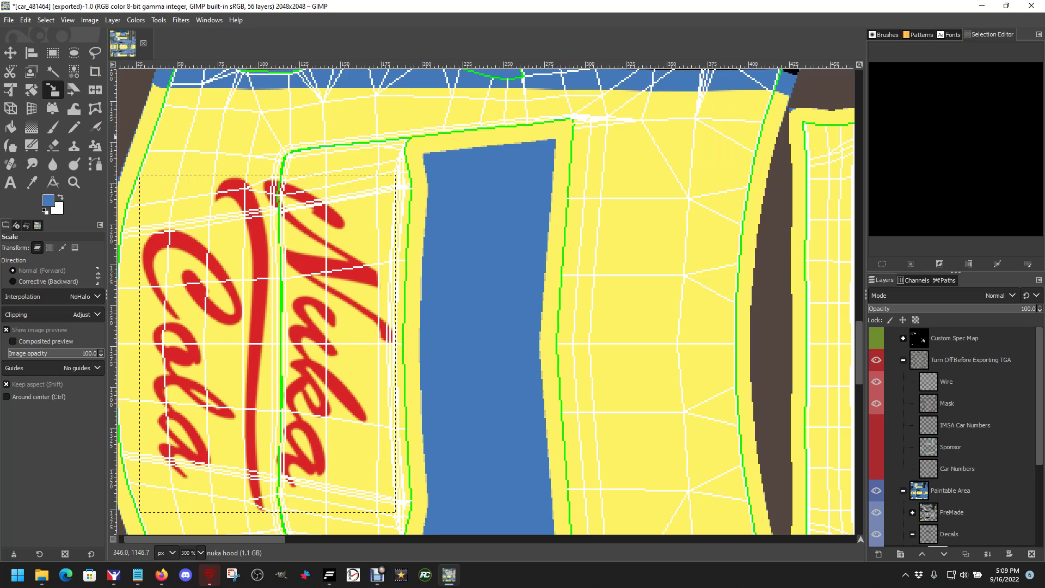
pyautogui.click(876, 381)
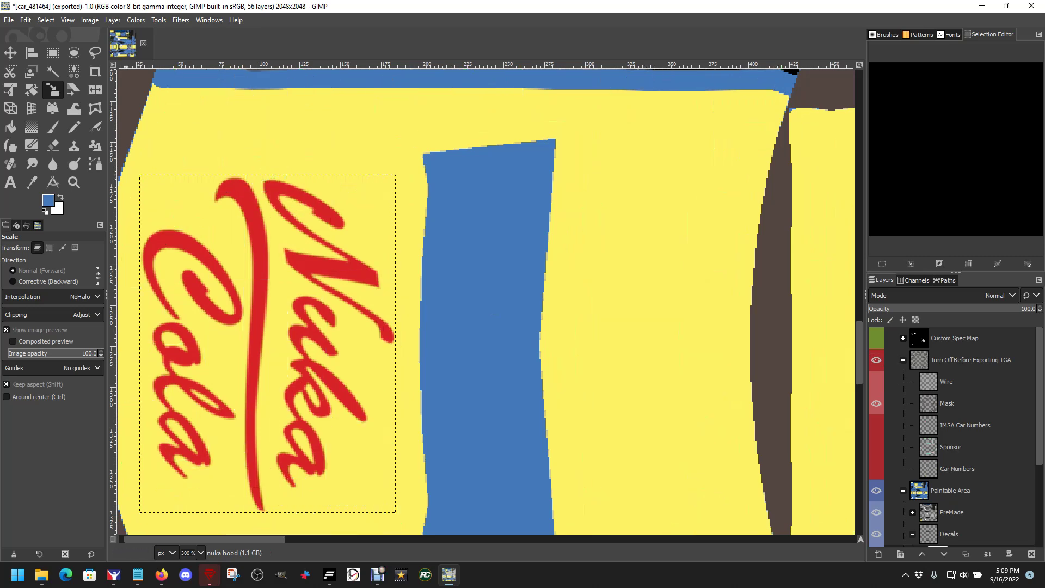
pyautogui.click(8, 20)
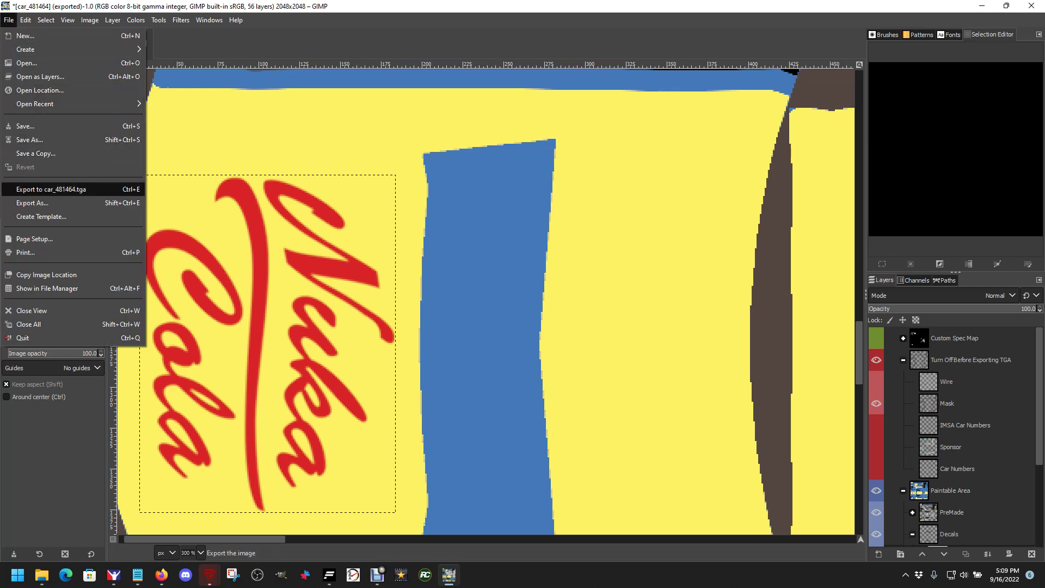
# Export the livery as car_481464.tga and browse to the Vehicles\Ferrari 488 GT3 Evo folder for saving.
pyautogui.click(52, 189)
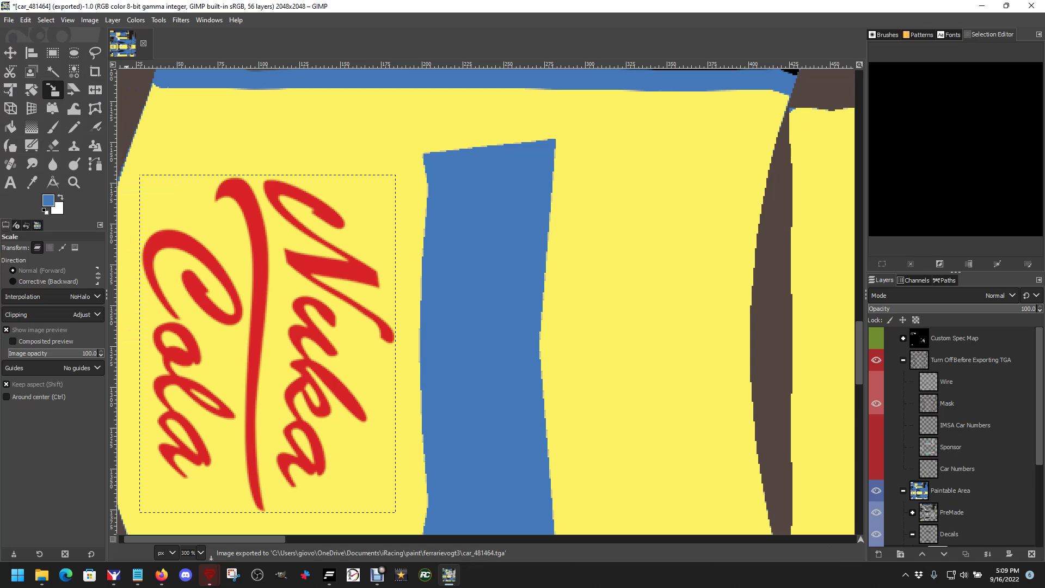
pyautogui.click(9, 20)
pyautogui.click(21, 126)
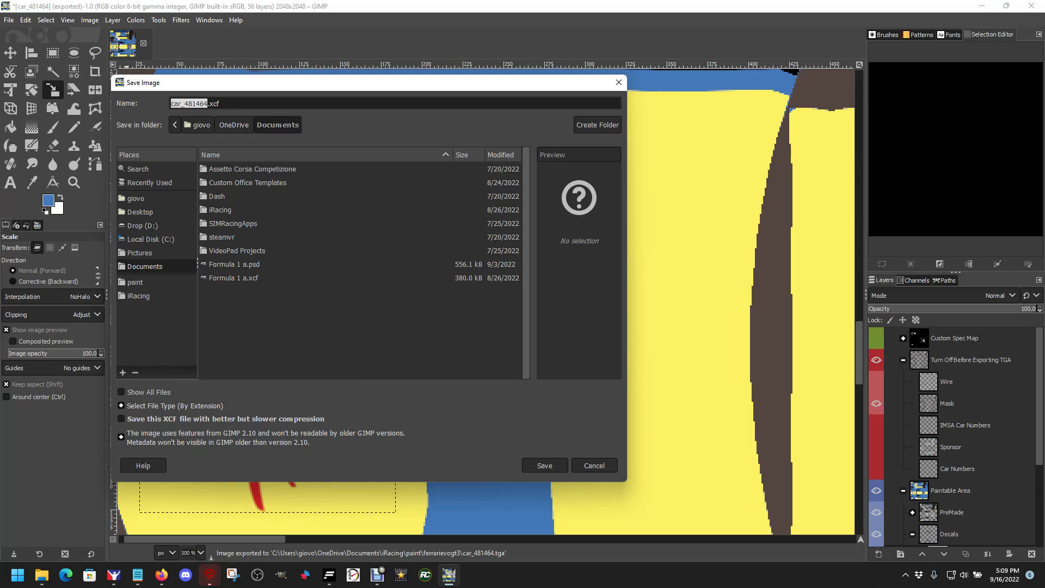
pyautogui.click(138, 295)
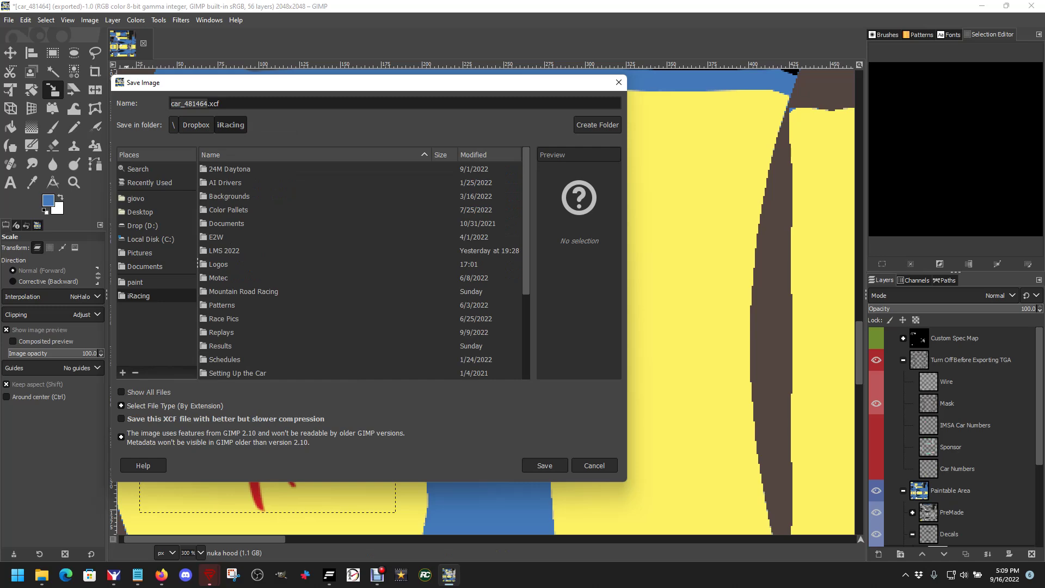
pyautogui.scroll(-4, 363, 271)
pyautogui.doubleClick(222, 345)
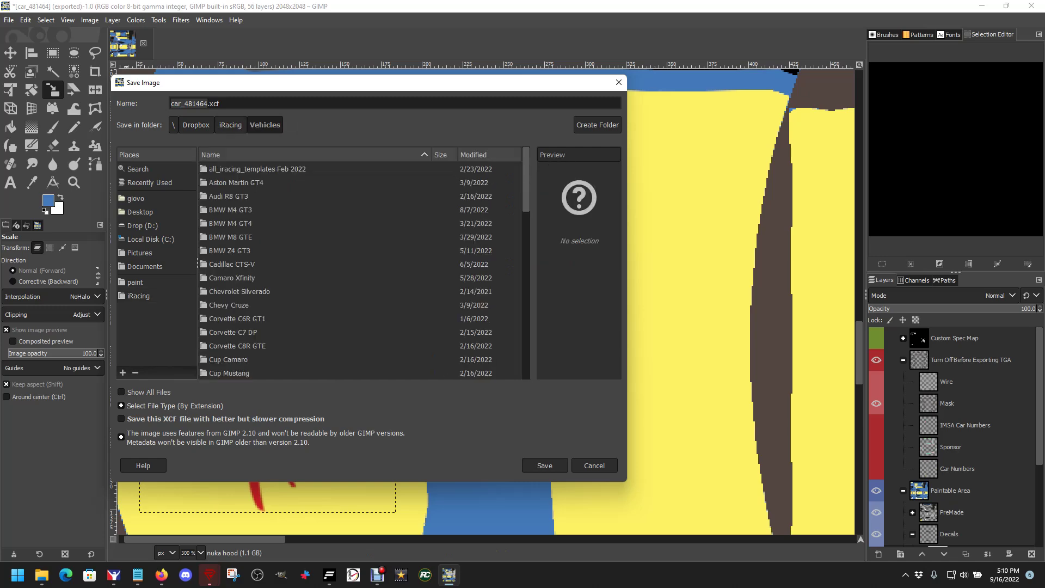
pyautogui.scroll(-6, 359, 267)
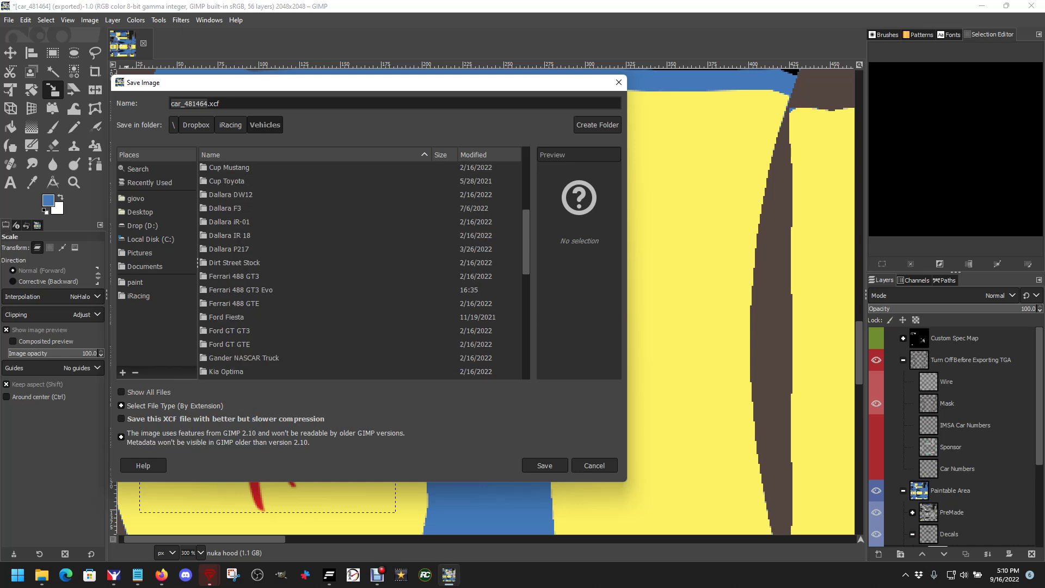
pyautogui.doubleClick(240, 289)
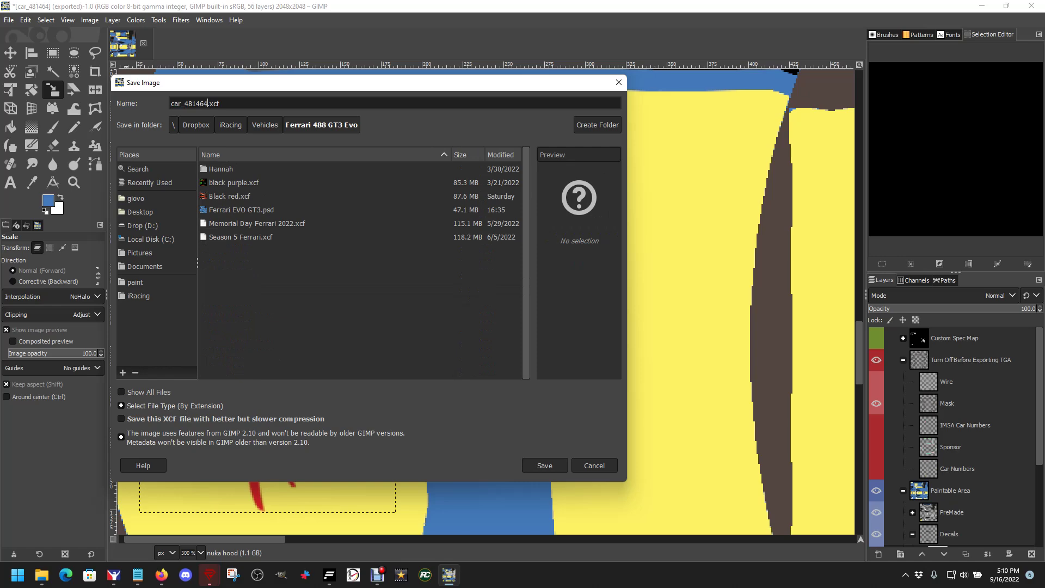
# Save the project there as Fallout.xcf.
pyautogui.press('BackSpace')
pyautogui.press('BackSpace')
pyautogui.press('BackSpace')
pyautogui.press('BackSpace')
pyautogui.press('BackSpace')
pyautogui.press('BackSpace')
pyautogui.press('BackSpace')
pyautogui.press('BackSpace')
pyautogui.press('BackSpace')
pyautogui.press('BackSpace')
pyautogui.write('Falalout')
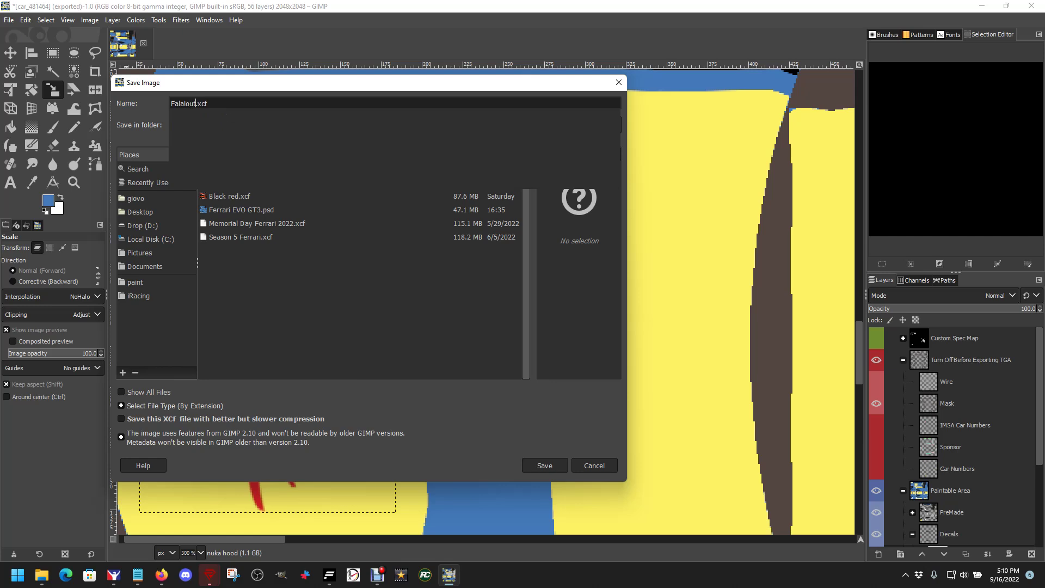
pyautogui.press('BackSpace')
pyautogui.press('BackSpace')
pyautogui.press('BackSpace')
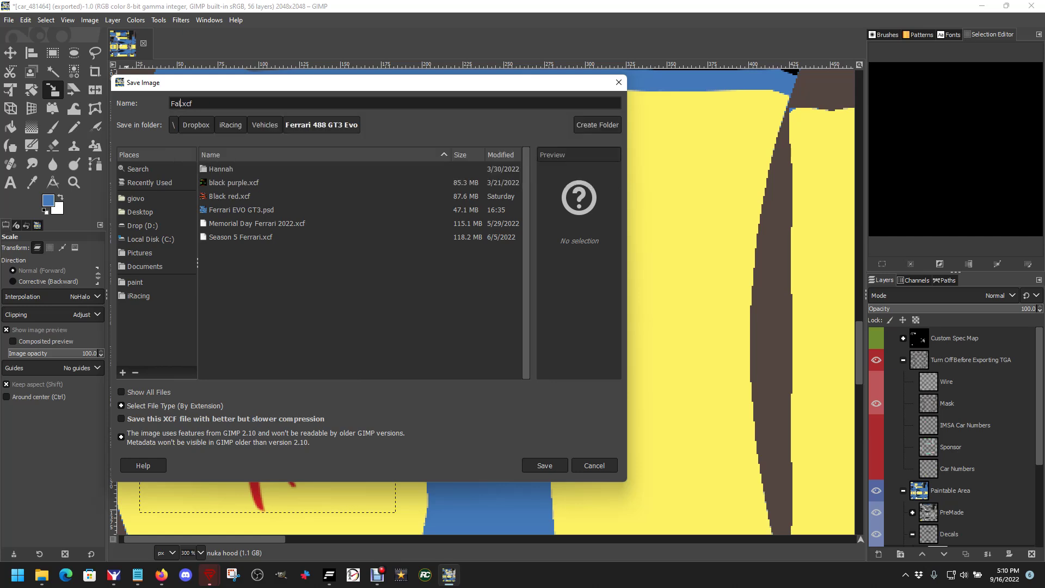
pyautogui.write('lout')
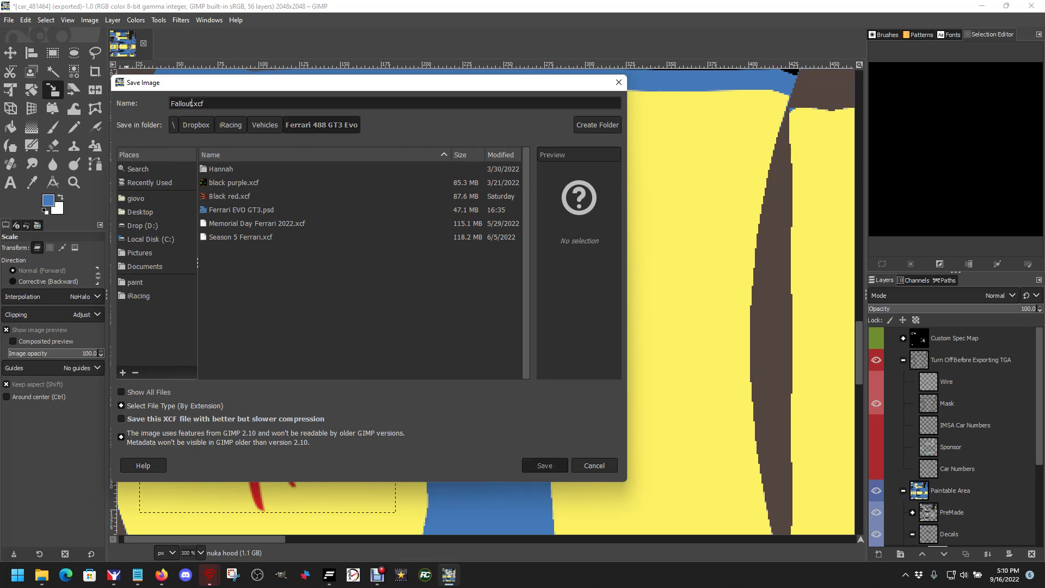
pyautogui.press('Return')
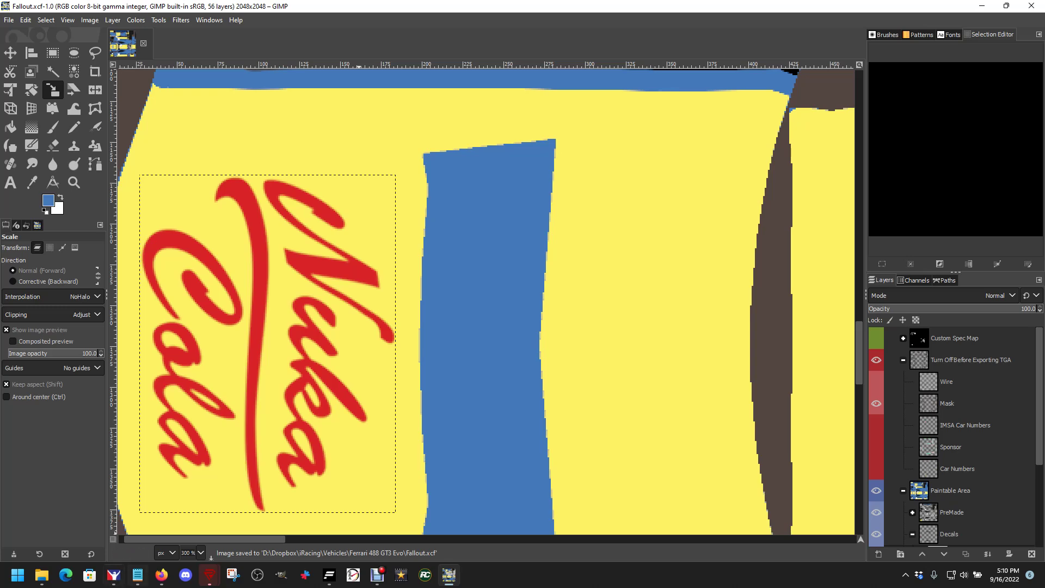
pyautogui.click(113, 574)
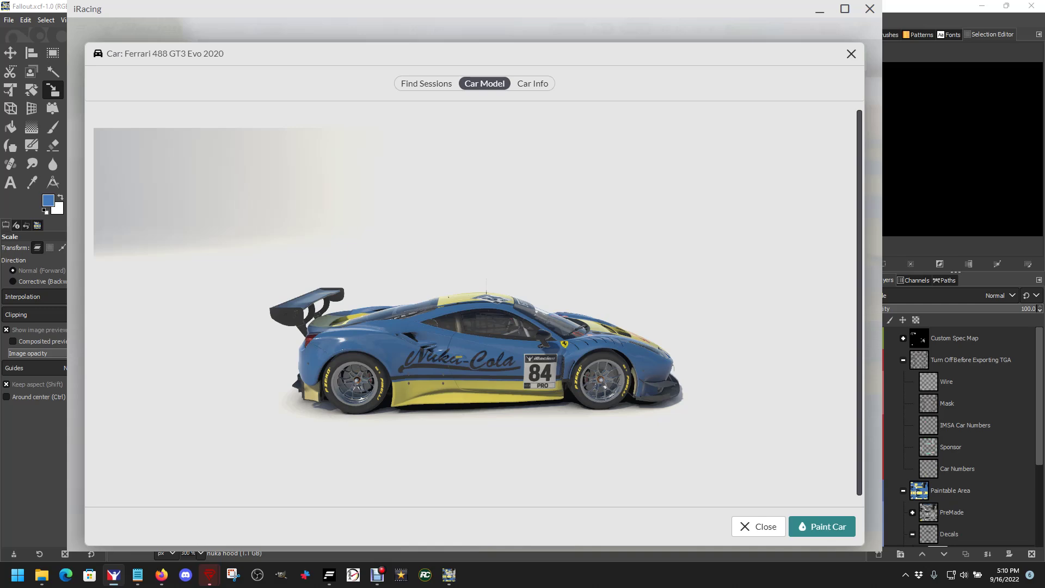
pyautogui.hotkey('alt', 'Tab')
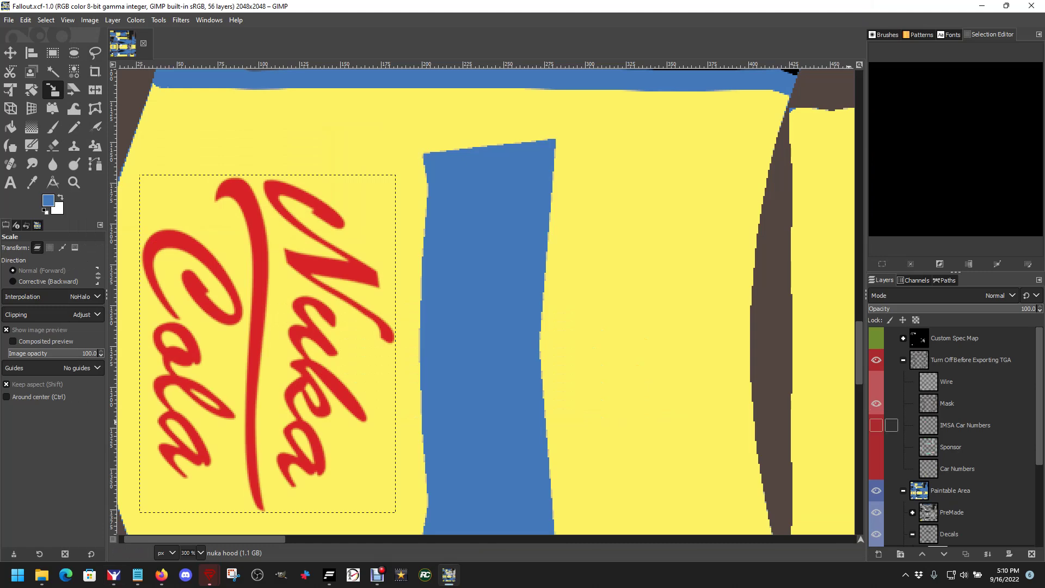
# Turn the nuka hood logo black with Hue-Chroma lightness -100.
pyautogui.scroll(-3, 953, 435)
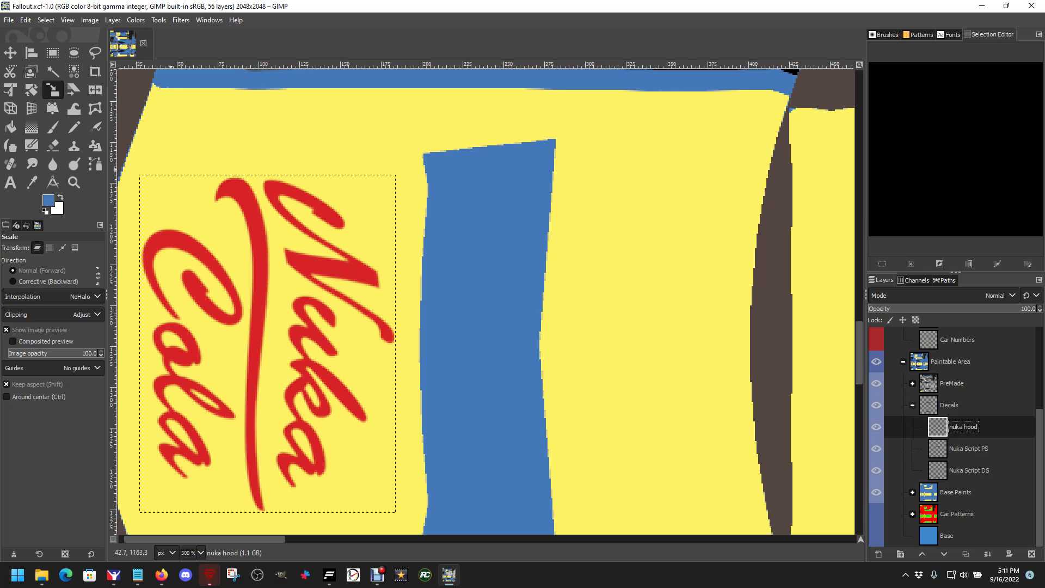
pyautogui.hotkey('alt', 'l')
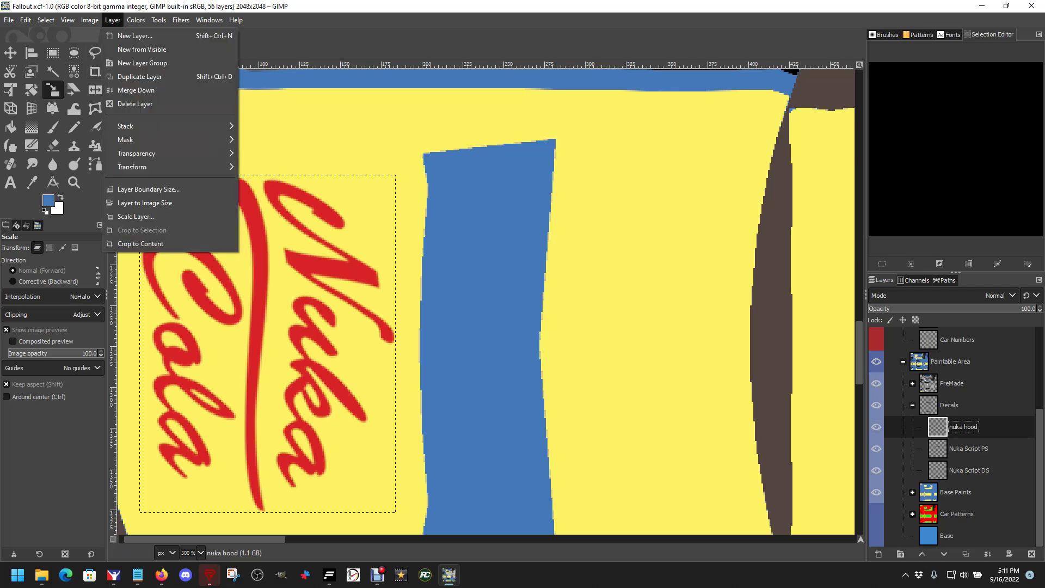
pyautogui.press('Escape')
pyautogui.hotkey('alt', 'c')
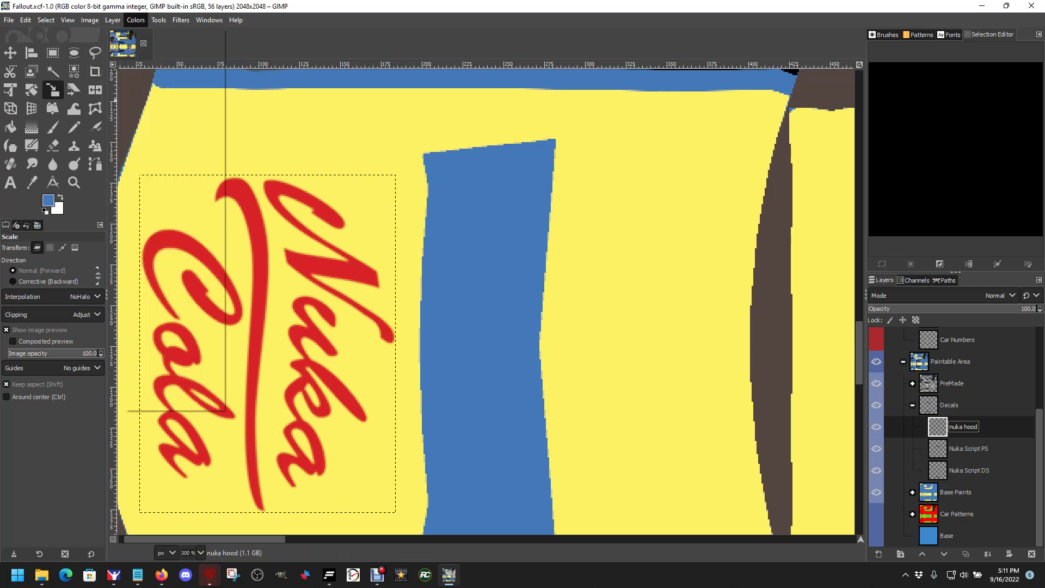
pyautogui.press('Down')
pyautogui.press('Down')
pyautogui.press('Return')
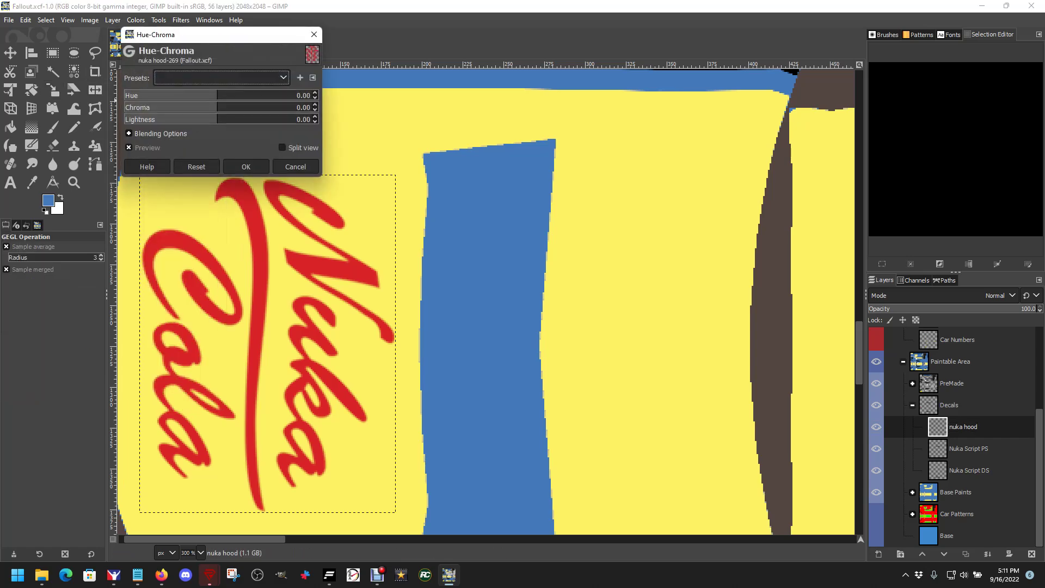
pyautogui.press('Tab')
pyautogui.press('Tab')
pyautogui.write('-100')
pyautogui.press('Tab')
pyautogui.press('Return')
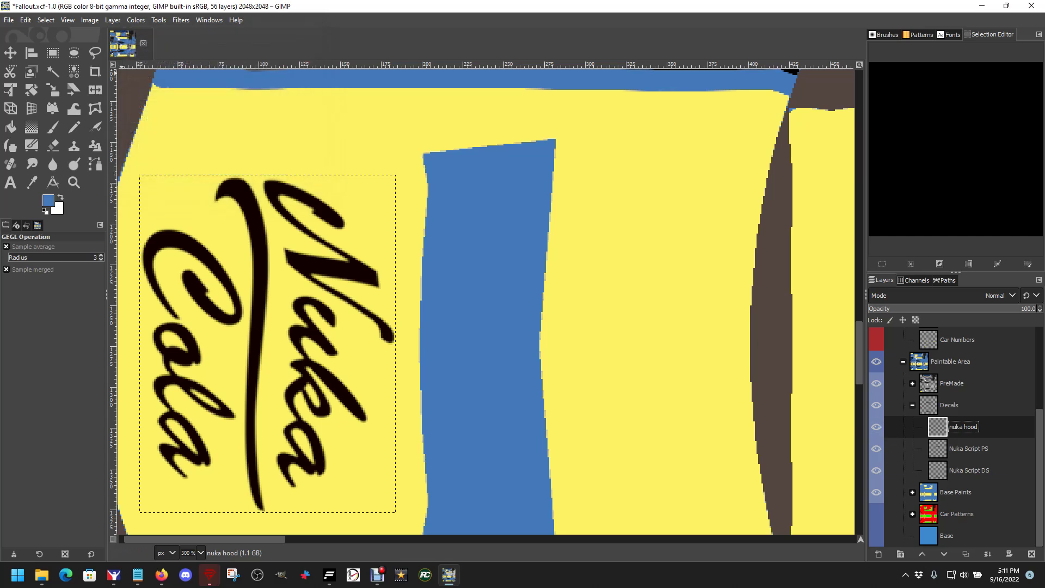
# Re-export the livery and check the black hood logo in iRacing's car preview.
pyautogui.hotkey('alt', 'f')
pyautogui.press('Escape')
pyautogui.click(114, 575)
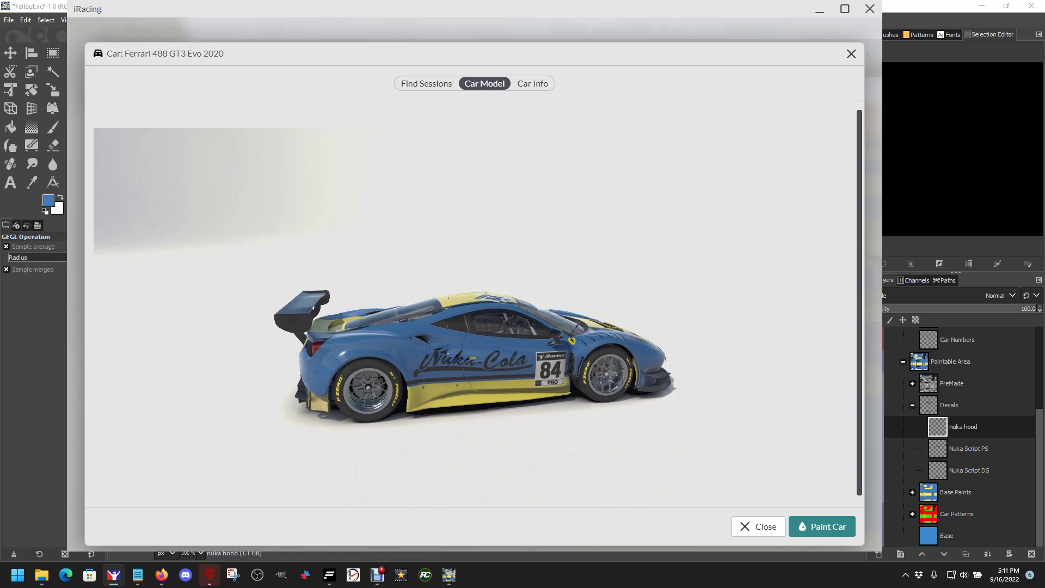
pyautogui.click(449, 574)
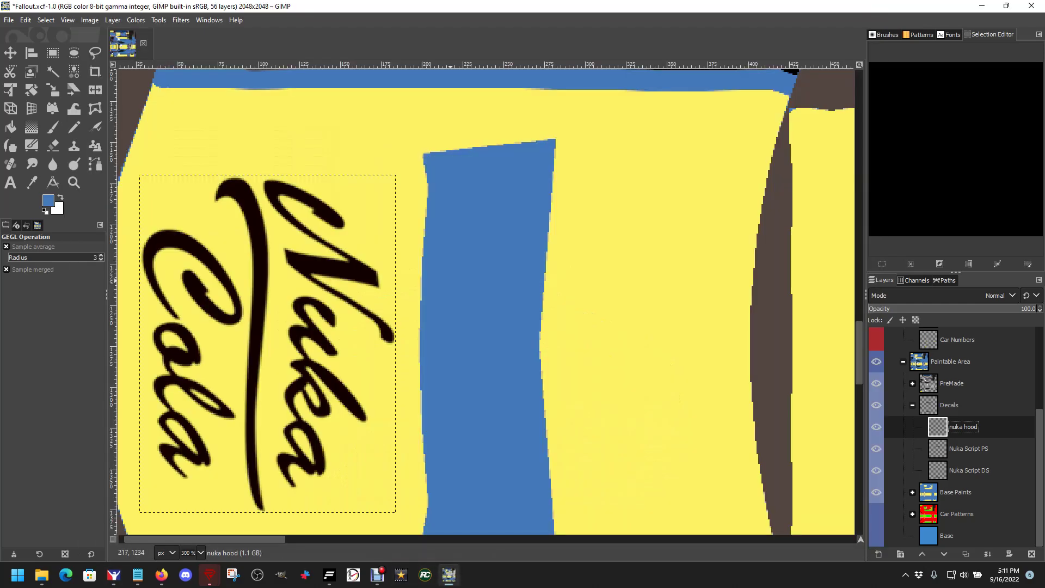
# Fit the whole livery texture in the window.
pyautogui.scroll(-4, 437, 283)
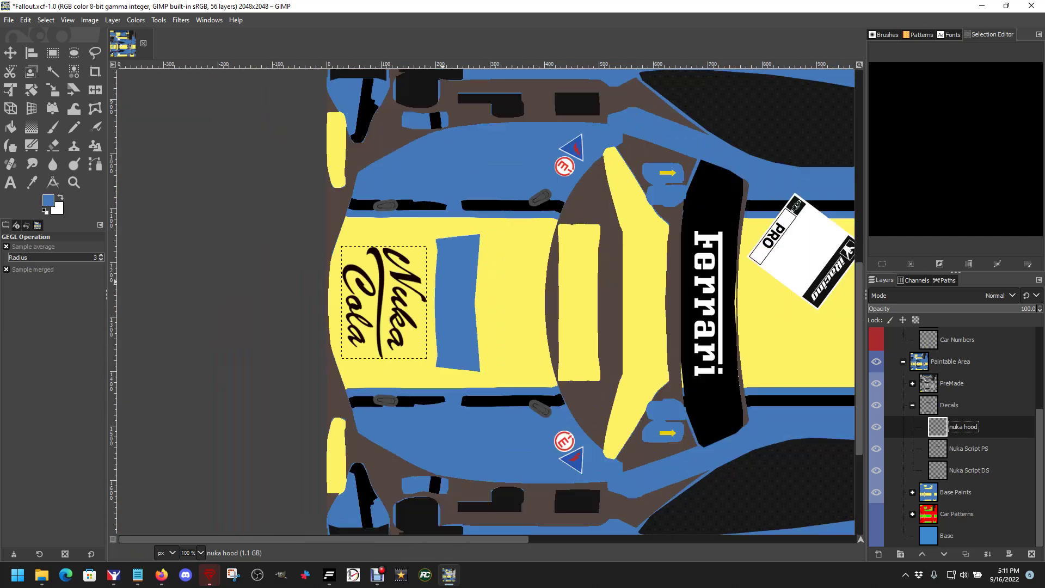
pyautogui.scroll(1, 526, 294)
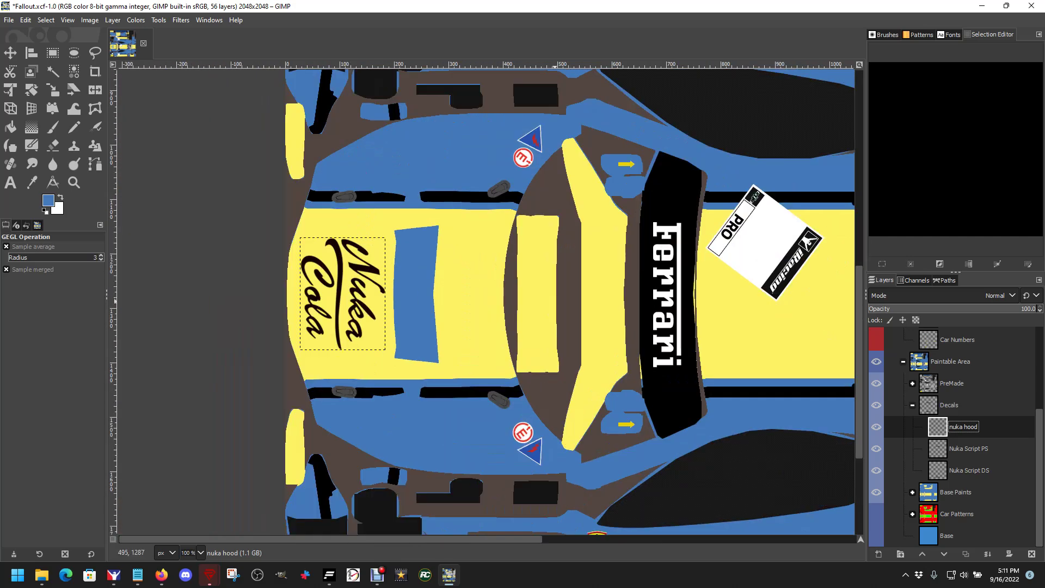
pyautogui.hscroll(6, 556, 295)
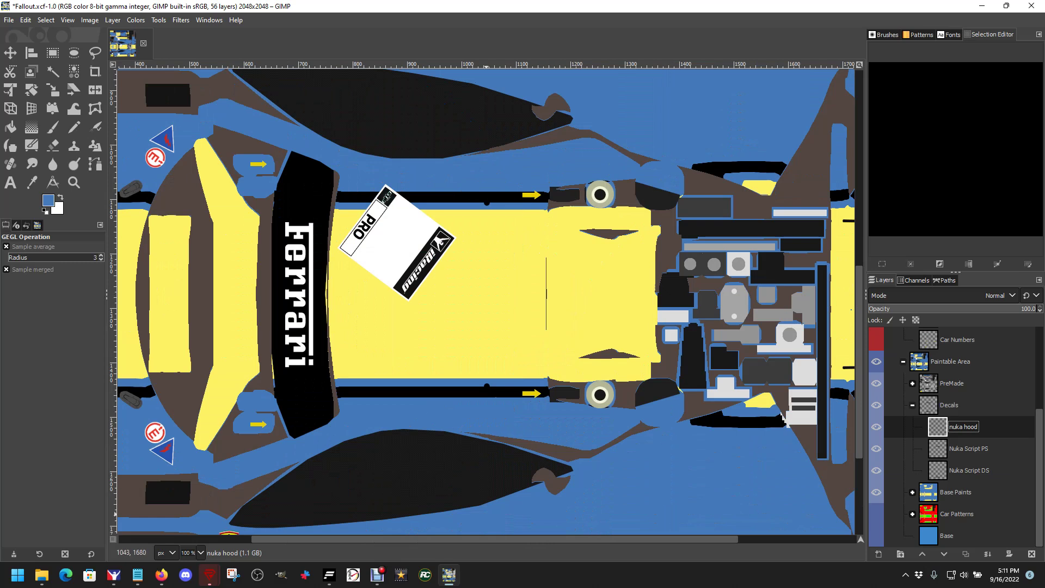
pyautogui.hscroll(-1, 486, 298)
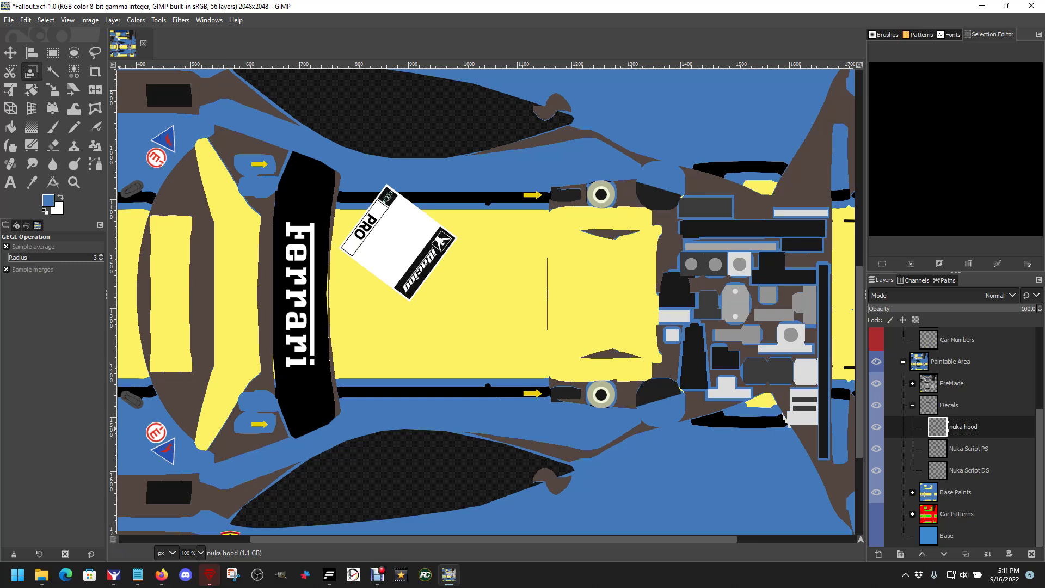
pyautogui.click(68, 19)
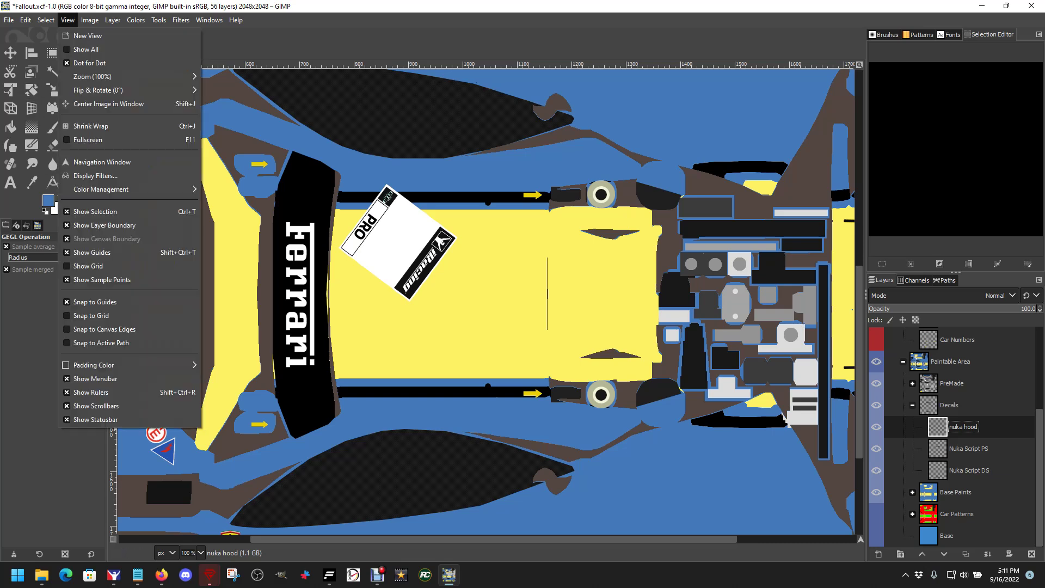
pyautogui.moveTo(93, 76)
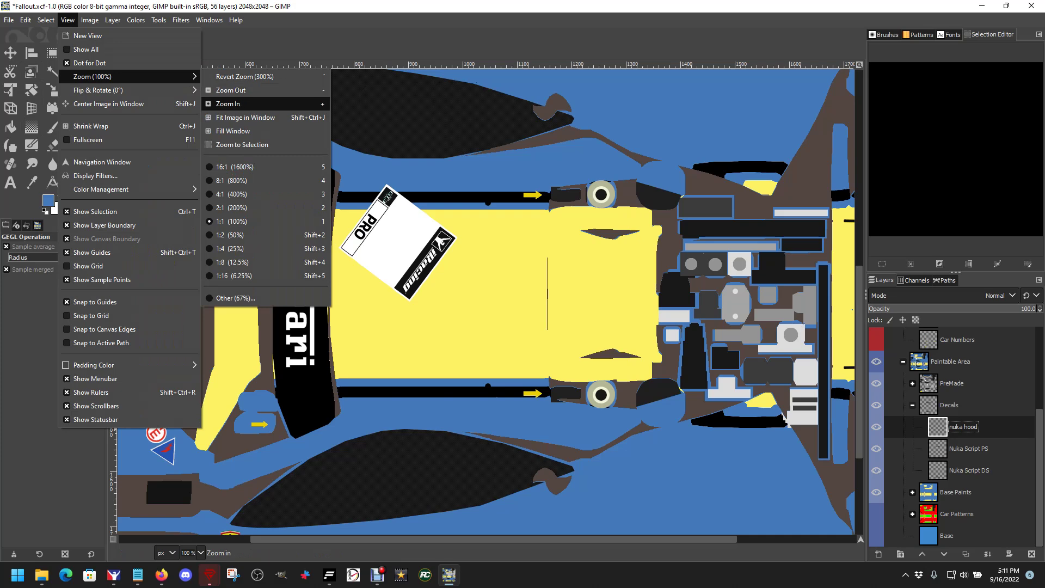
pyautogui.click(245, 117)
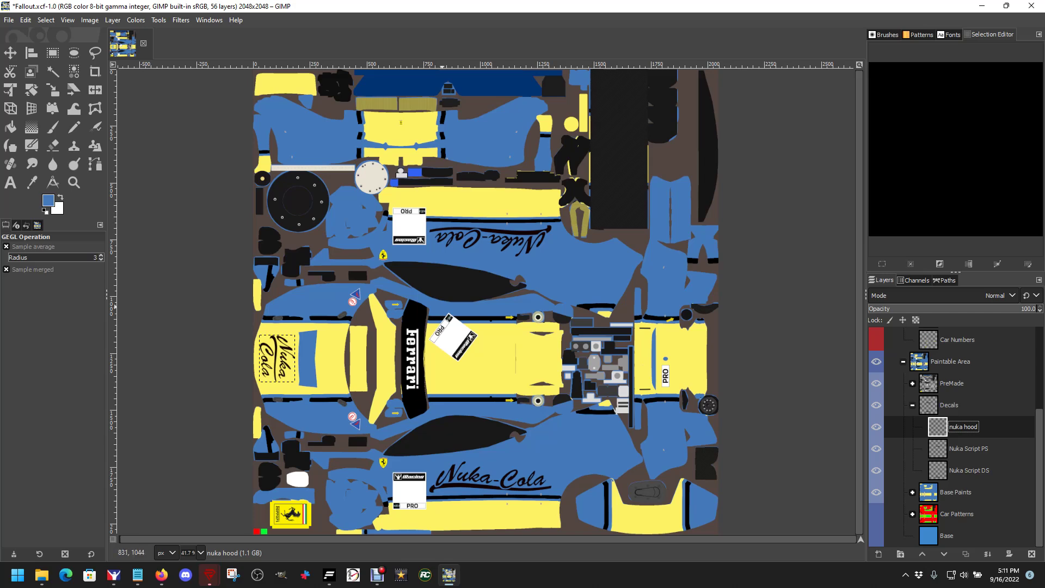
pyautogui.scroll(3, 445, 309)
pyautogui.scroll(-3, 449, 308)
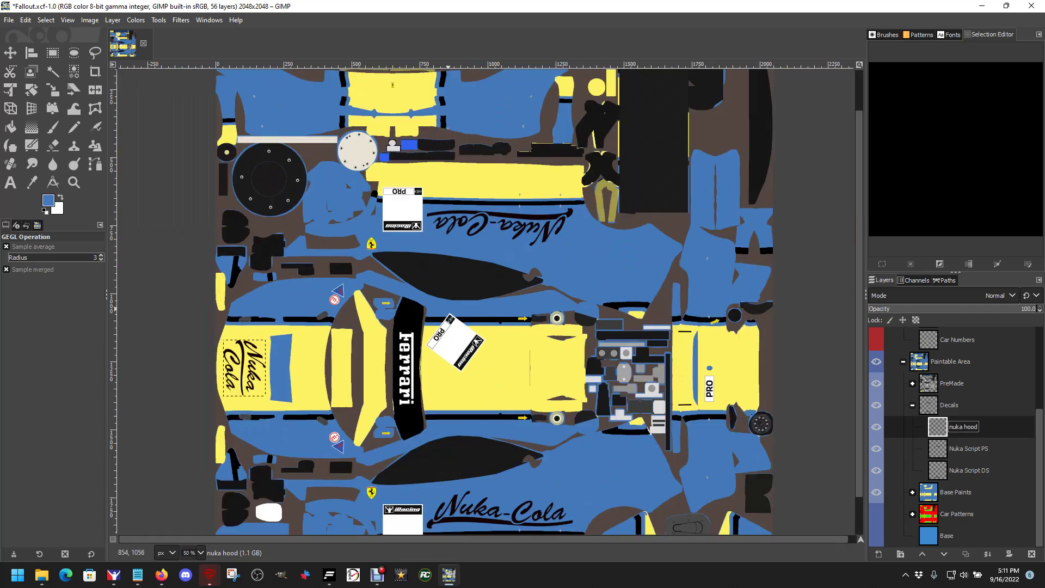
pyautogui.scroll(1, 449, 307)
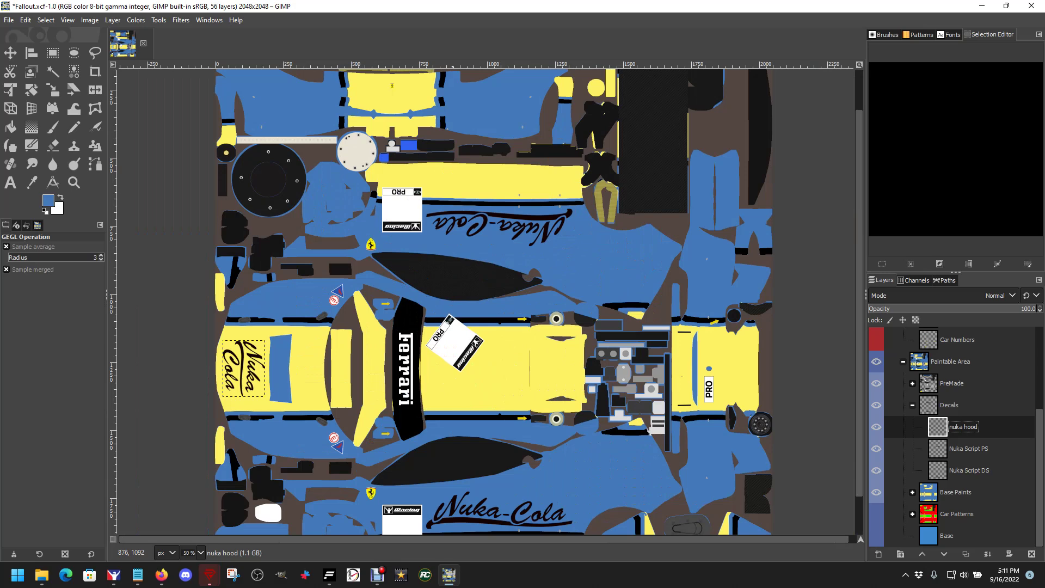
pyautogui.scroll(-1, 526, 448)
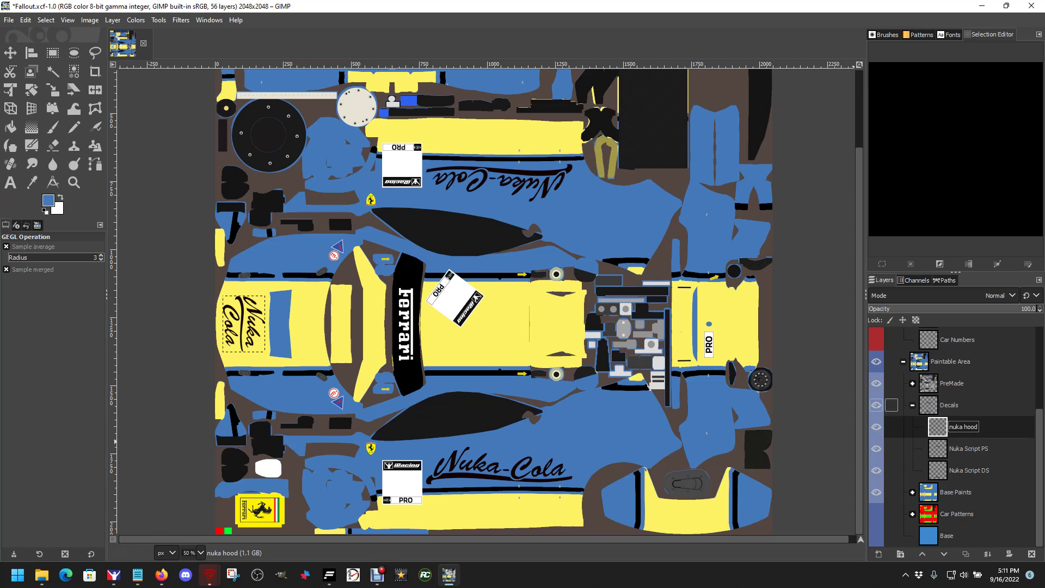
# Collapse Decals and Turn Off Before Exporting TGA, expand Base Paints, and toggle Stripe 1's visibility.
pyautogui.click(912, 405)
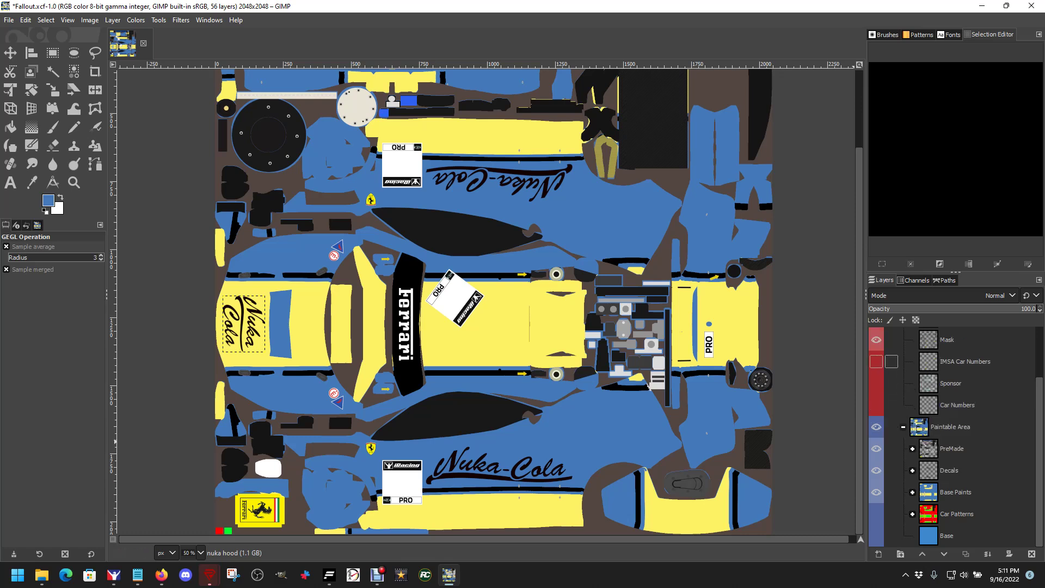
pyautogui.scroll(3, 907, 379)
pyautogui.click(903, 359)
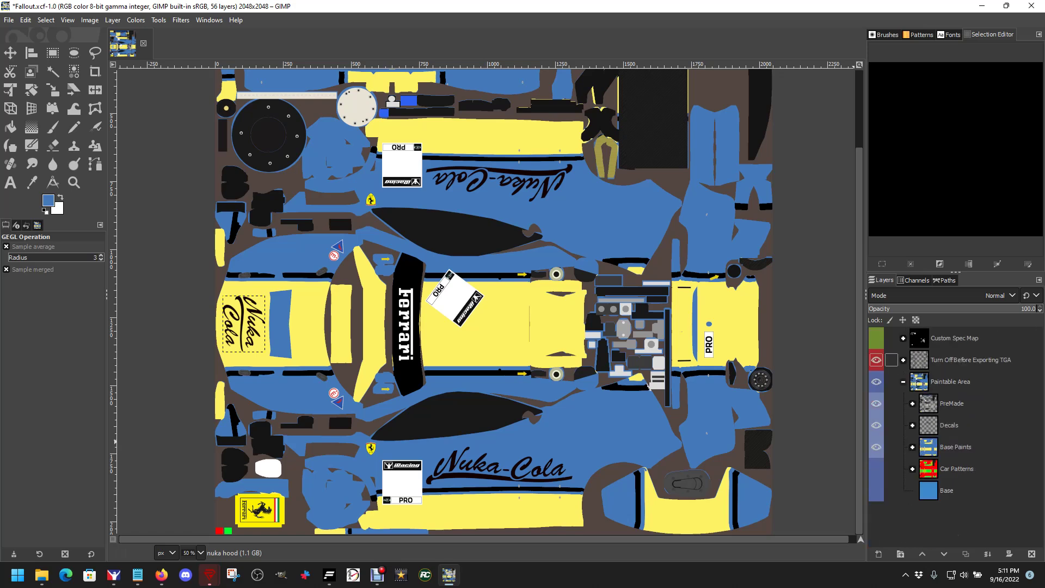
pyautogui.click(893, 447)
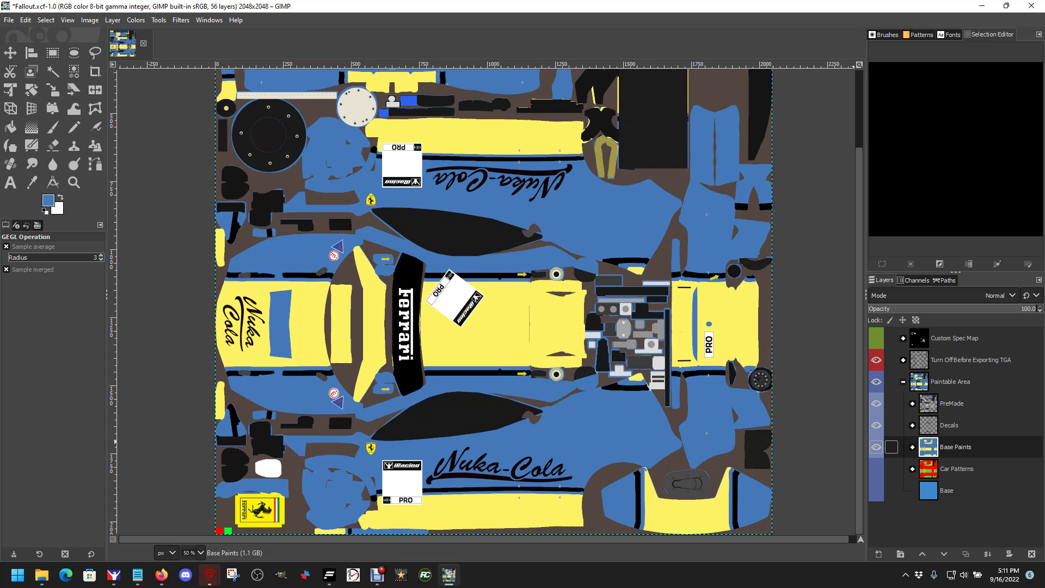
pyautogui.click(912, 447)
pyautogui.click(958, 470)
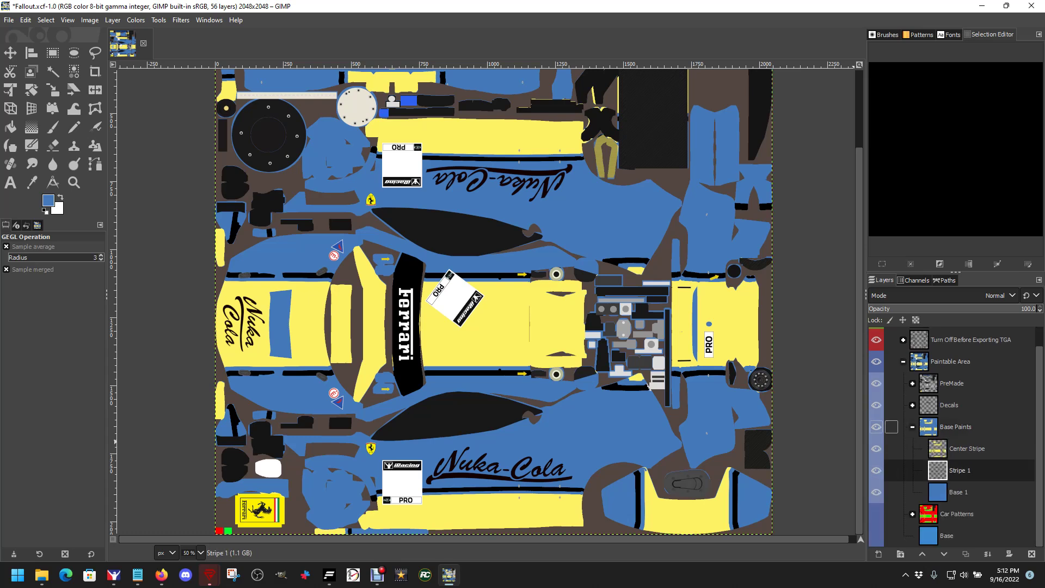
pyautogui.click(876, 470)
pyautogui.click(876, 471)
pyautogui.click(875, 470)
pyautogui.click(876, 470)
# Hide the PreMade and Decals layers.
pyautogui.click(876, 383)
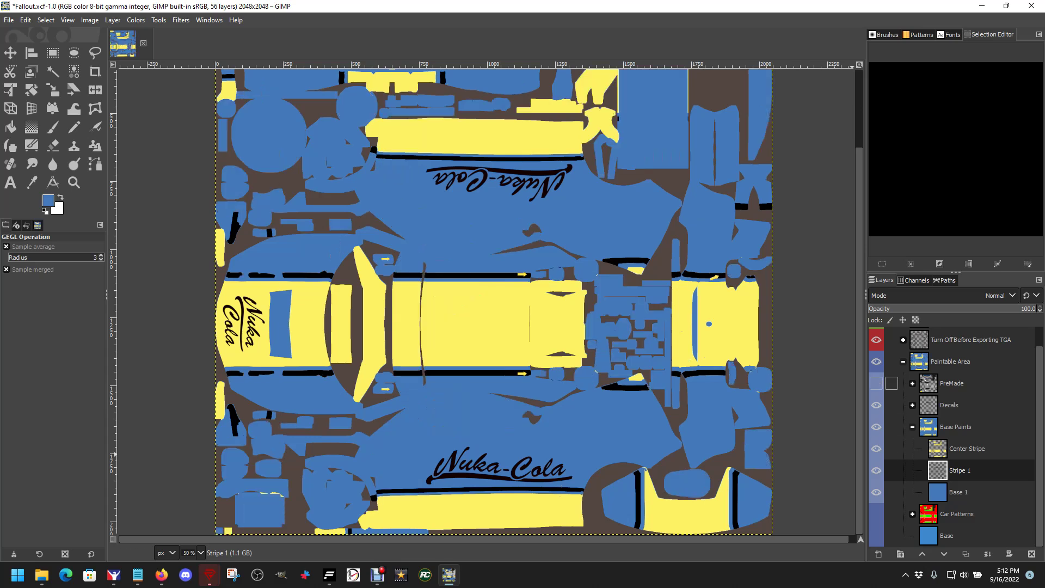
pyautogui.click(876, 405)
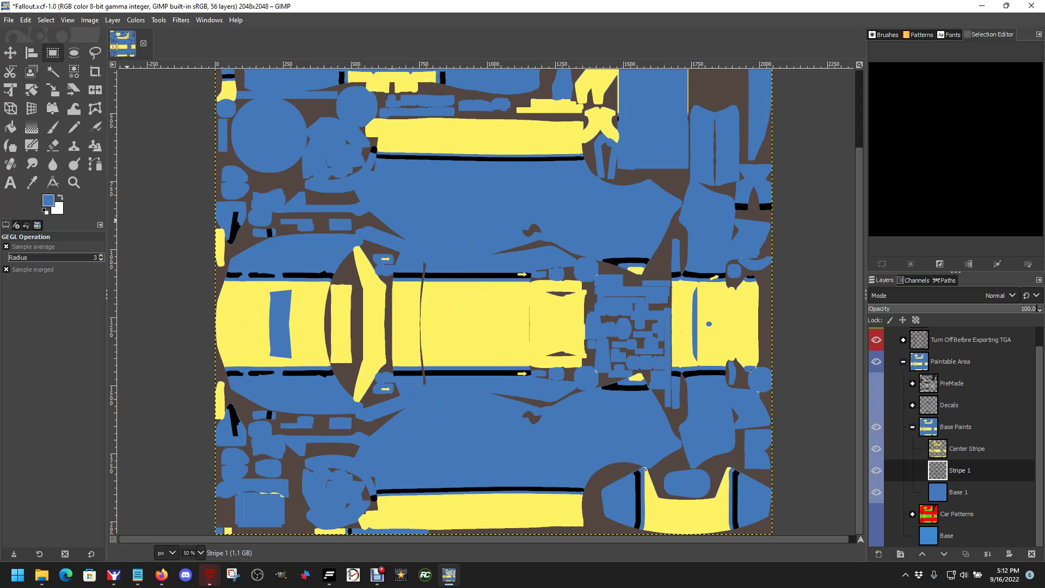
pyautogui.click(52, 53)
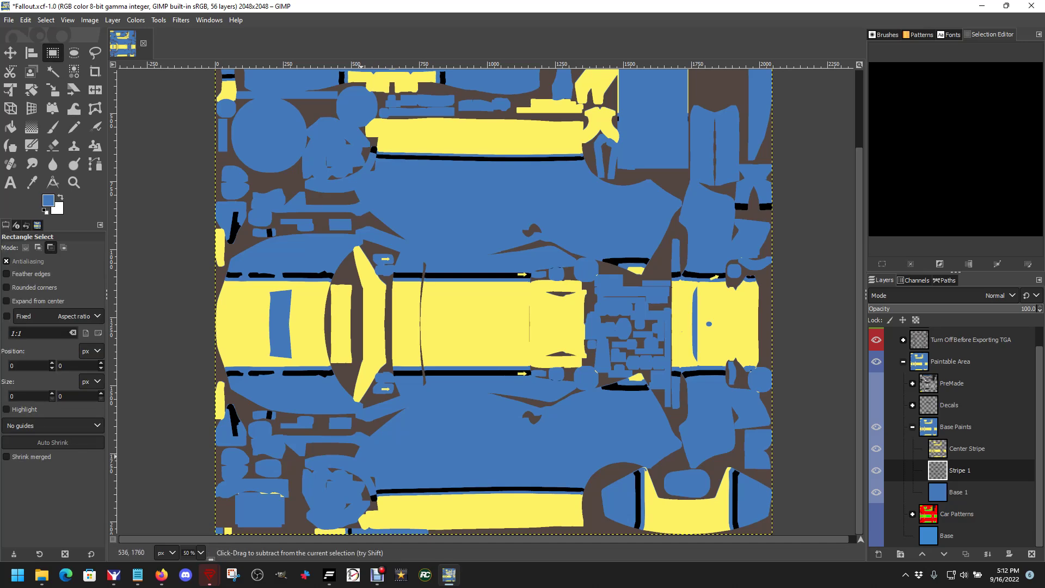
# Select the long black side stripe with a rectangle on Stripe 1, clear it, and deselect.
pyautogui.scroll(3, 381, 479)
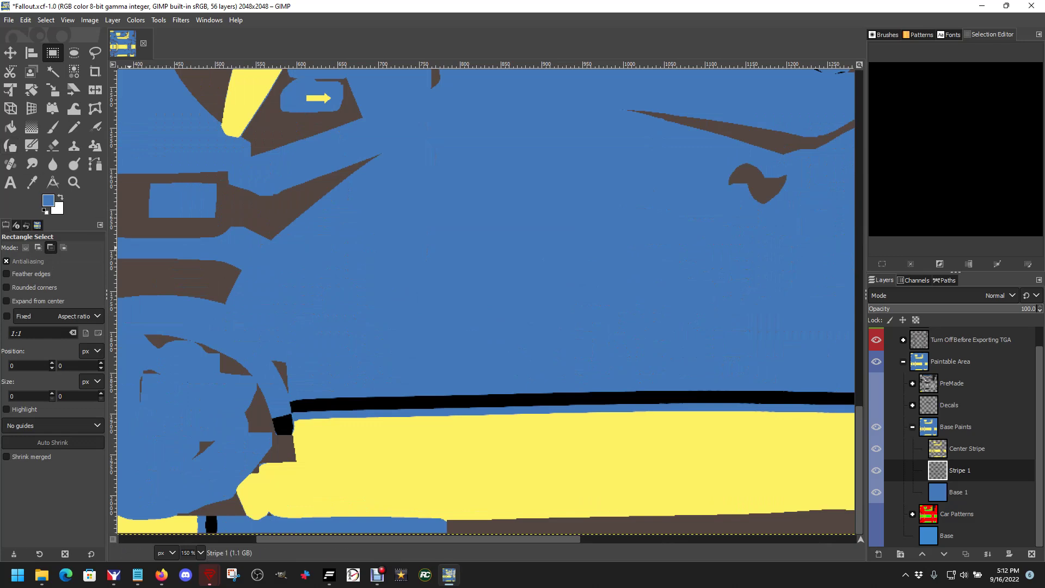
pyautogui.press('shift')
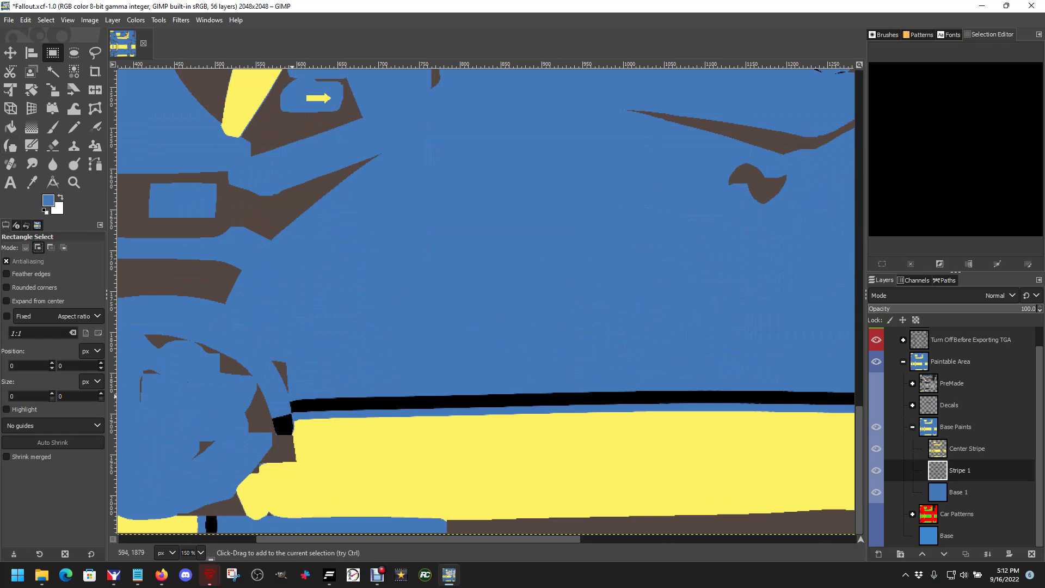
pyautogui.moveTo(290, 398); pyautogui.dragTo(790, 417)
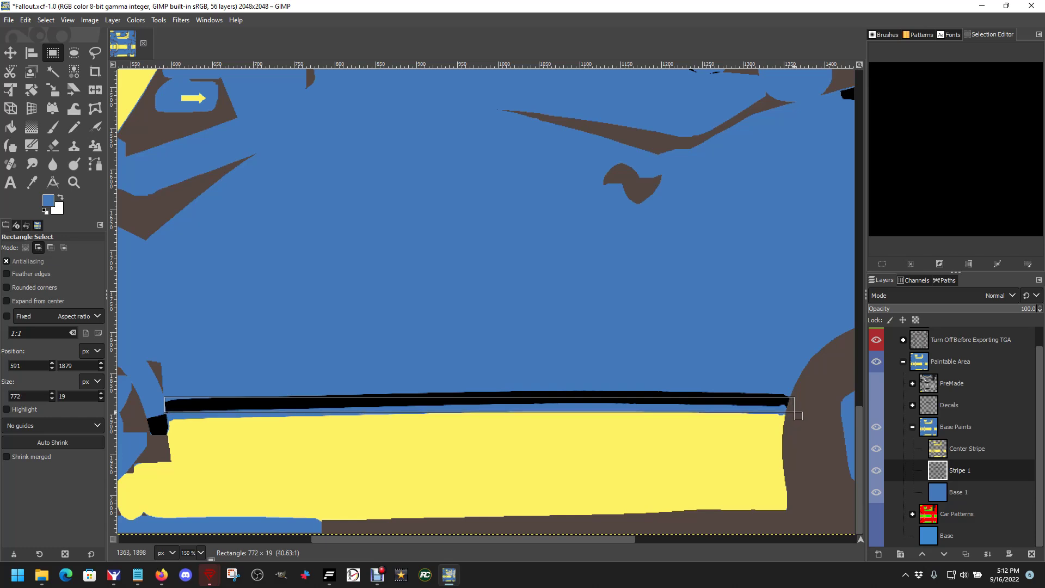
pyautogui.moveTo(799, 412); pyautogui.dragTo(799, 412)
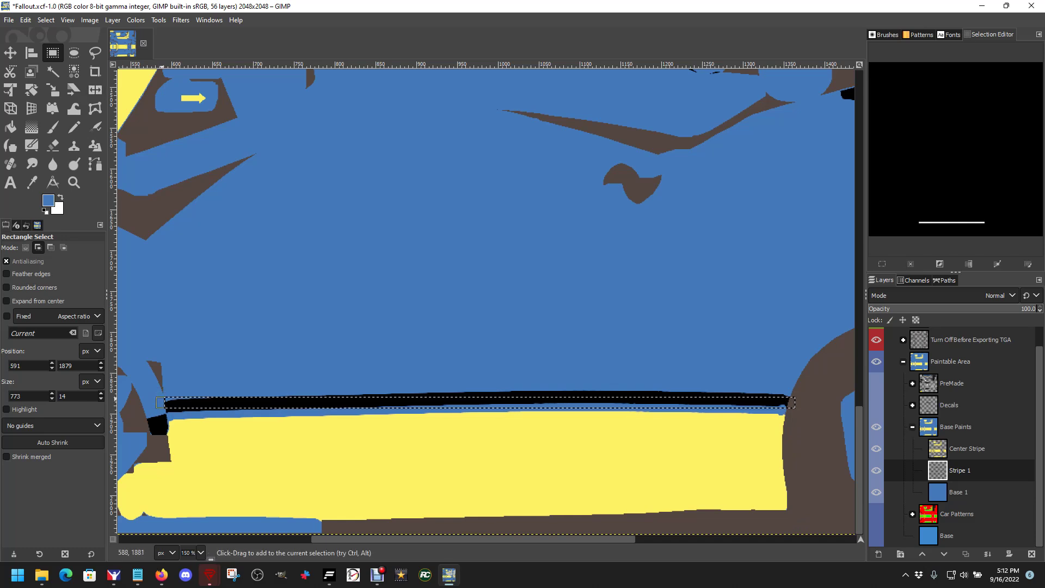
pyautogui.moveTo(177, 386)
pyautogui.mouseDown()
pyautogui.moveTo(180, 376)
pyautogui.moveTo(184, 384)
pyautogui.mouseUp()
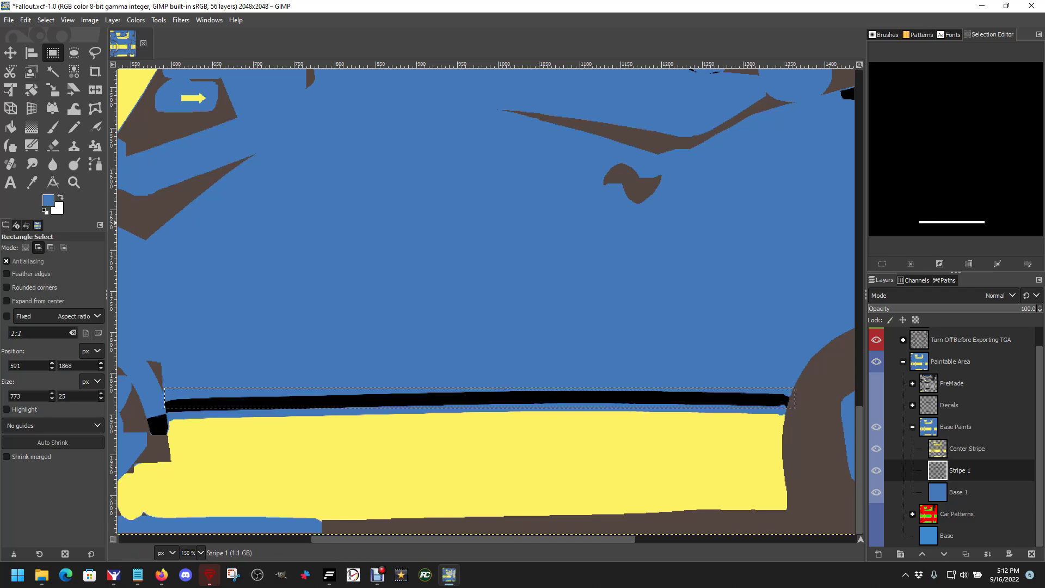
pyautogui.click(25, 19)
pyautogui.click(43, 216)
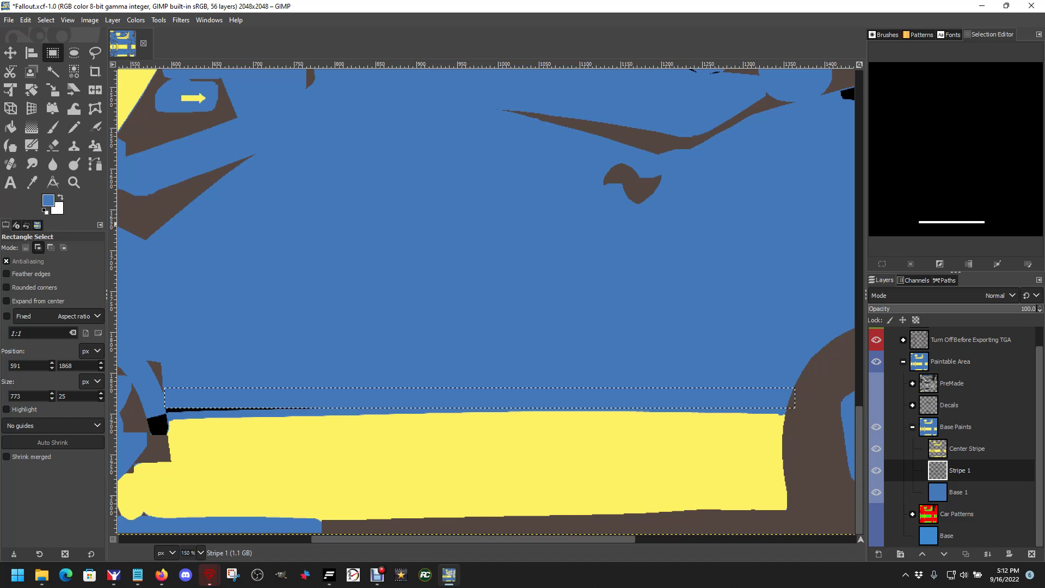
pyautogui.click(46, 20)
pyautogui.click(54, 56)
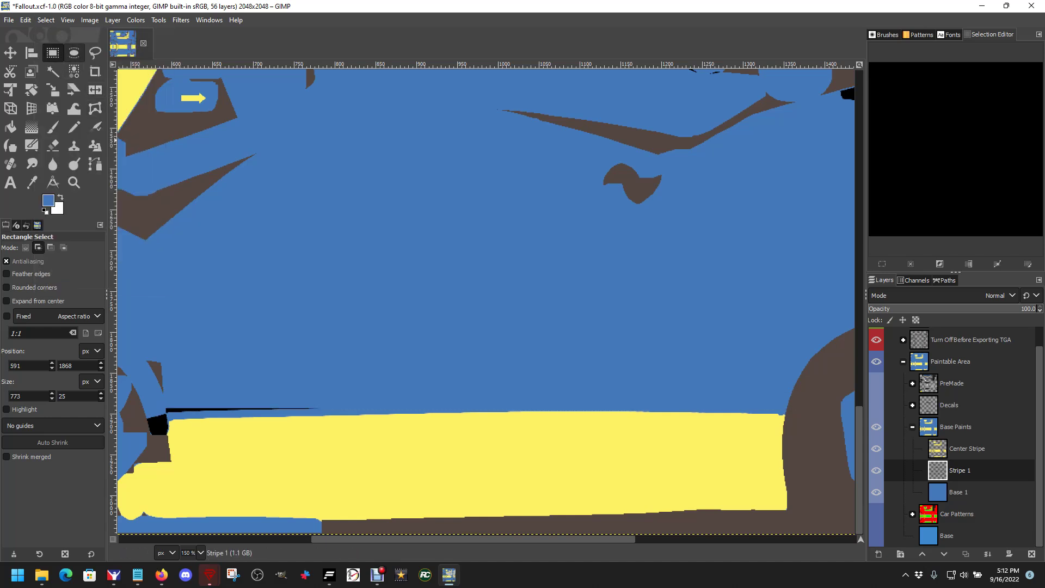
# Outline the leftover black stripe sliver with Free Select in add mode and clear it.
pyautogui.click(95, 53)
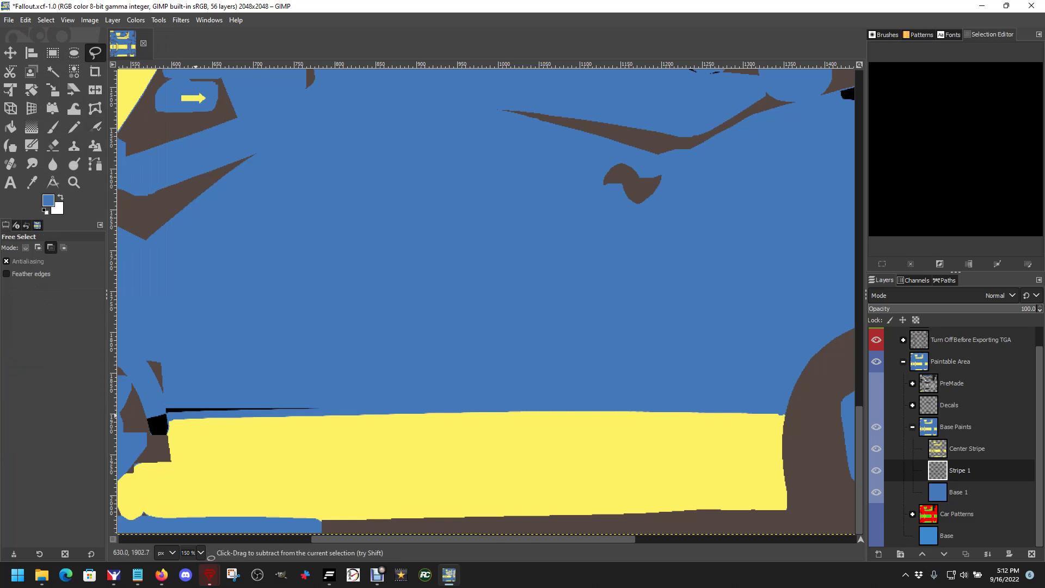
pyautogui.click(37, 247)
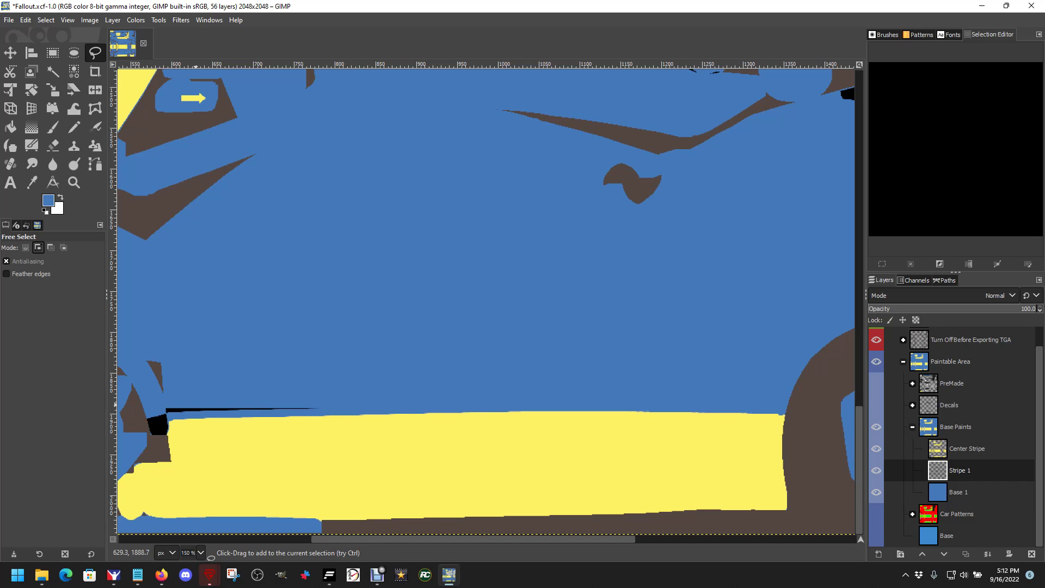
pyautogui.scroll(3, 185, 414)
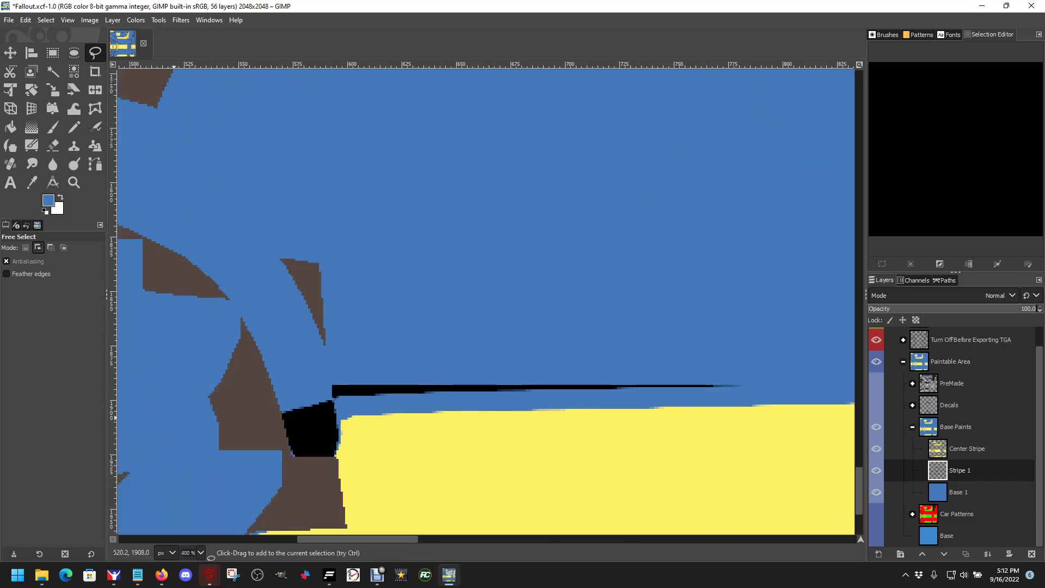
pyautogui.click(308, 381)
pyautogui.click(650, 400)
pyautogui.click(772, 392)
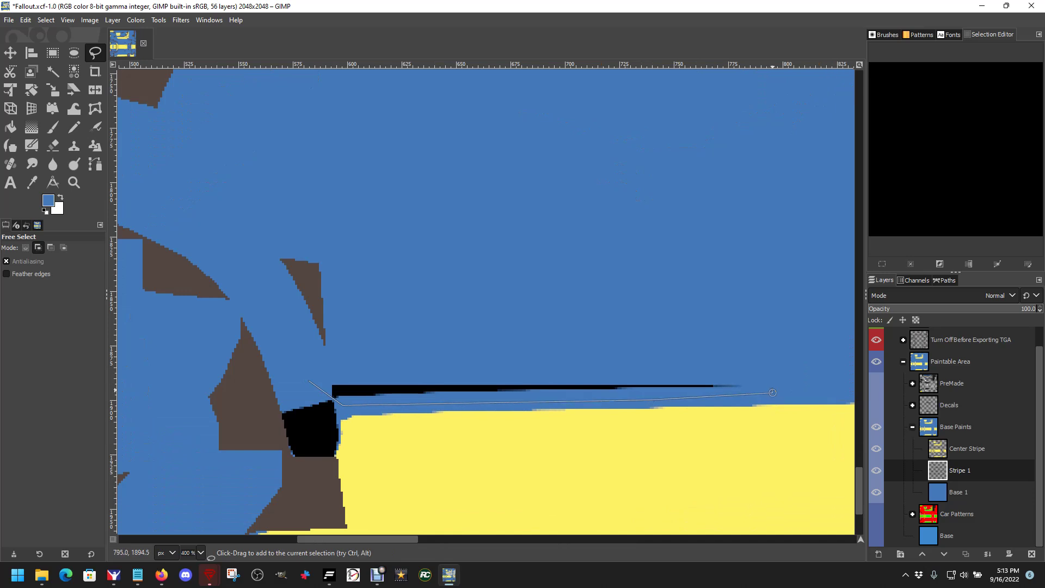
pyautogui.click(765, 358)
pyautogui.doubleClick(308, 381)
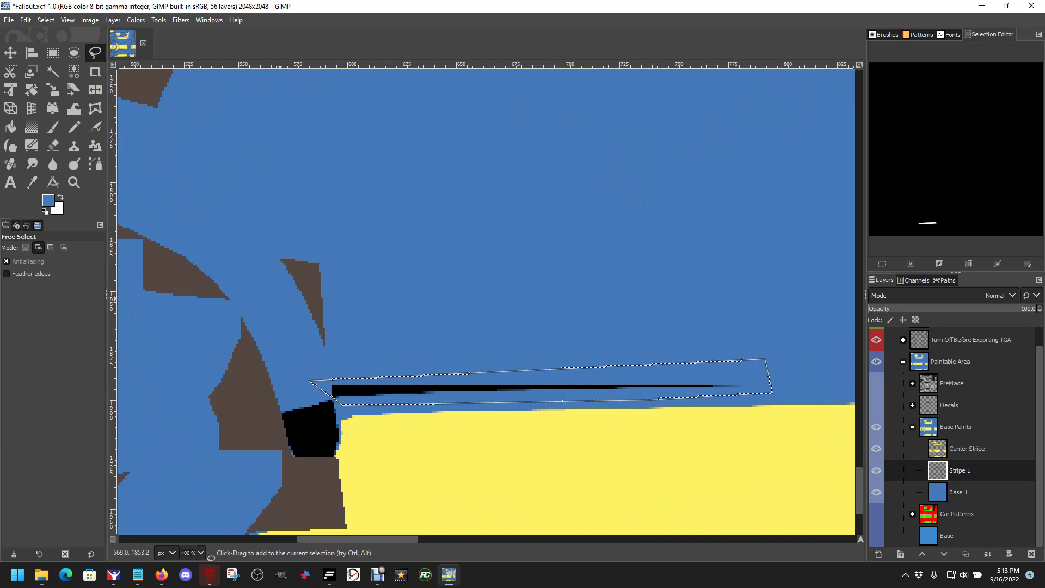
pyautogui.click(25, 19)
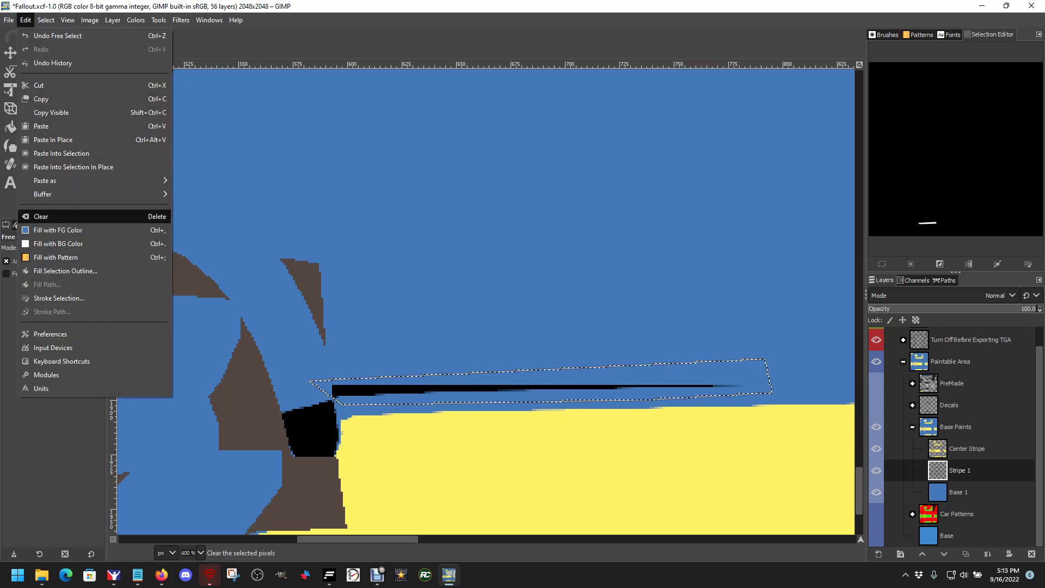
pyautogui.click(33, 216)
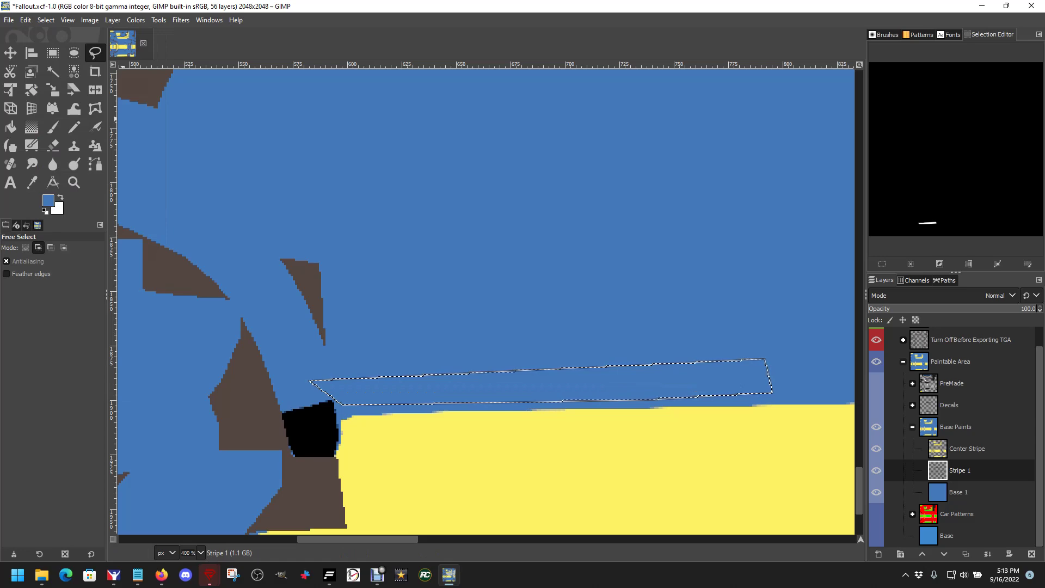
pyautogui.hotkey('alt', 's')
pyautogui.press('Escape')
# Outline the remaining black stripe at its left end, clear it, and drop the selection.
pyautogui.scroll(15, 484, 299)
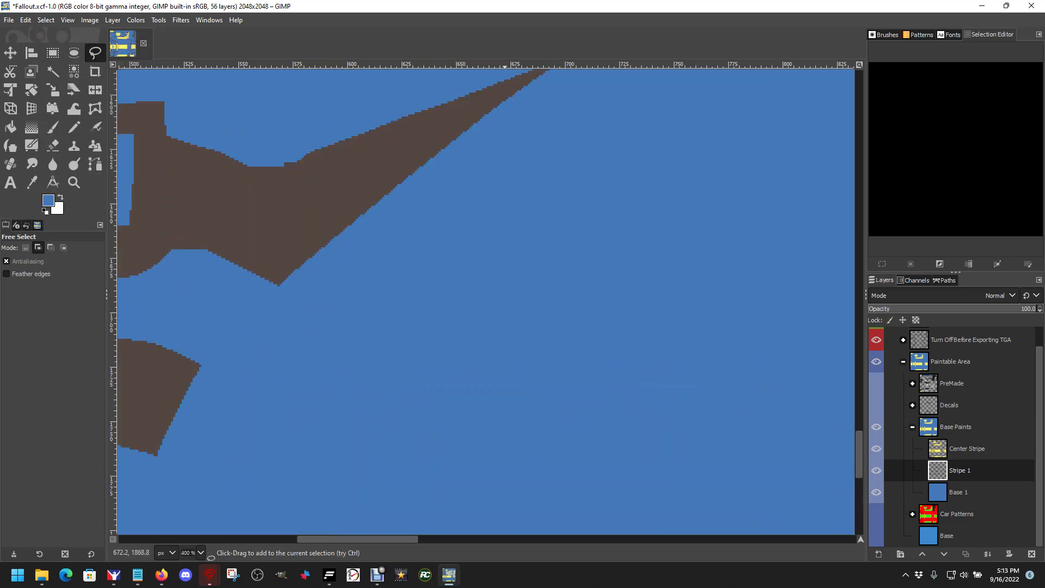
pyautogui.scroll(-5, 505, 446)
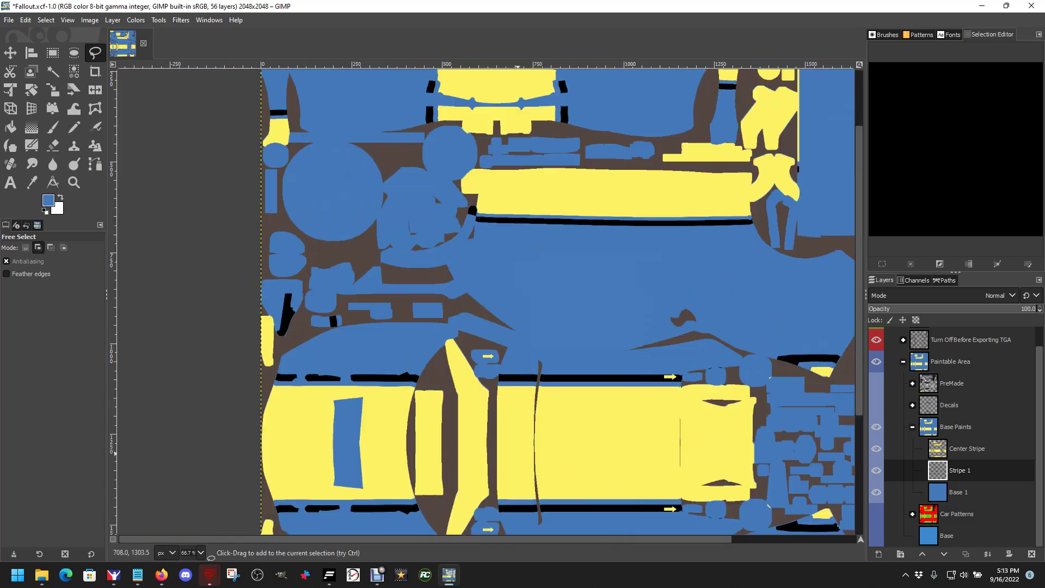
pyautogui.scroll(4, 594, 302)
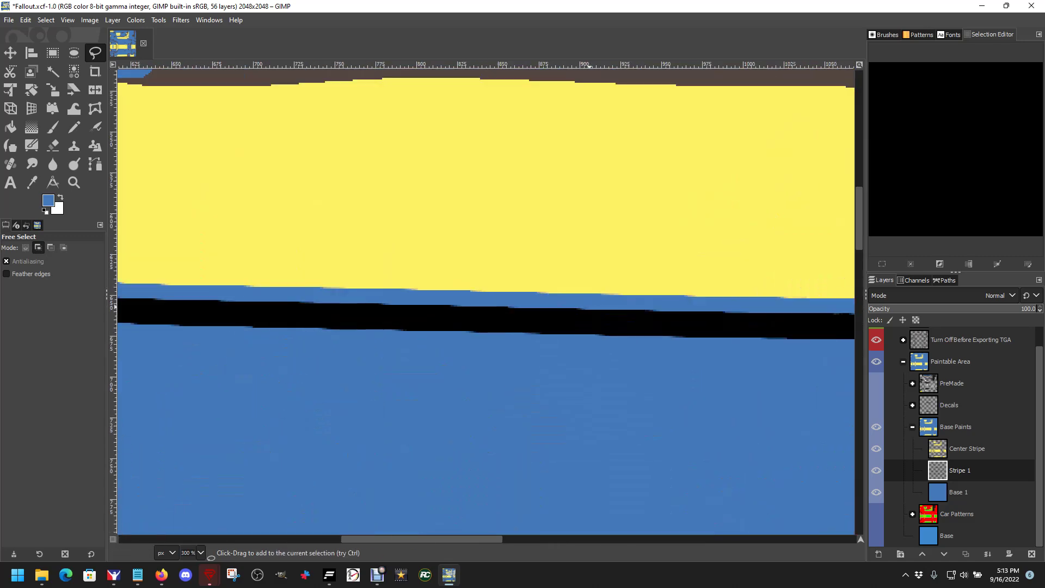
pyautogui.hscroll(-5, 595, 302)
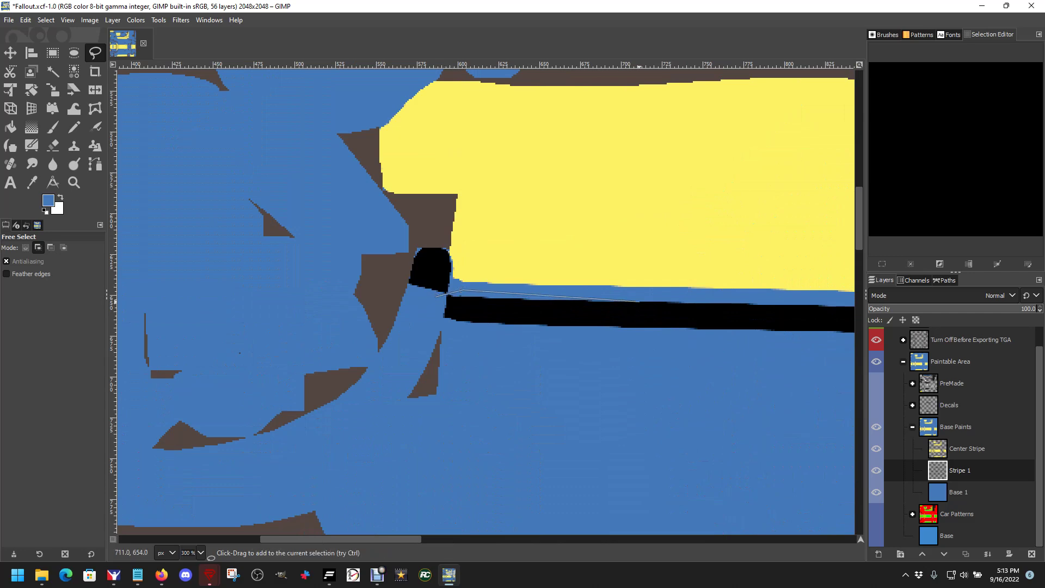
pyautogui.hscroll(5, 735, 294)
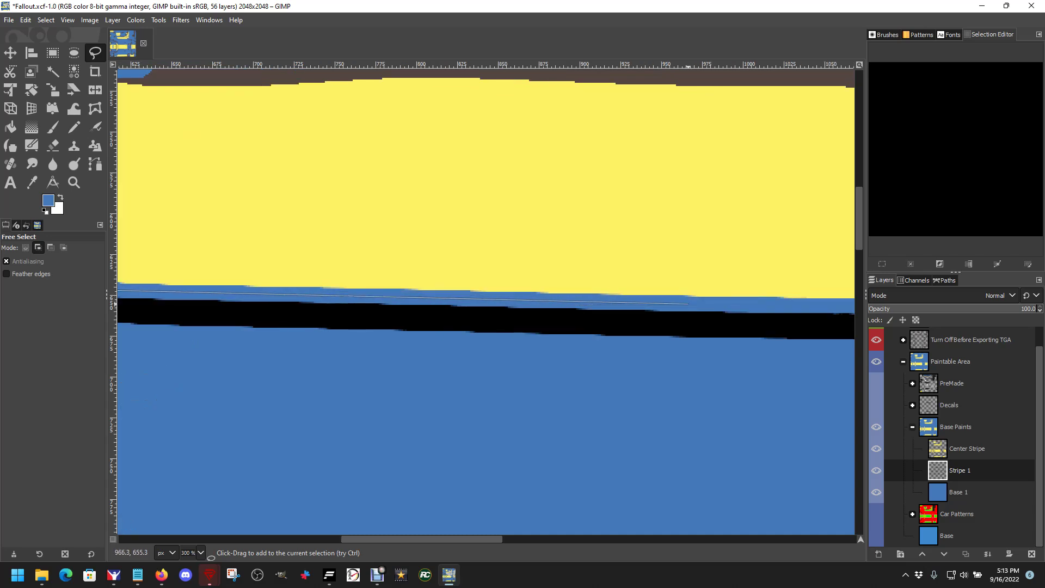
pyautogui.hscroll(5, 707, 307)
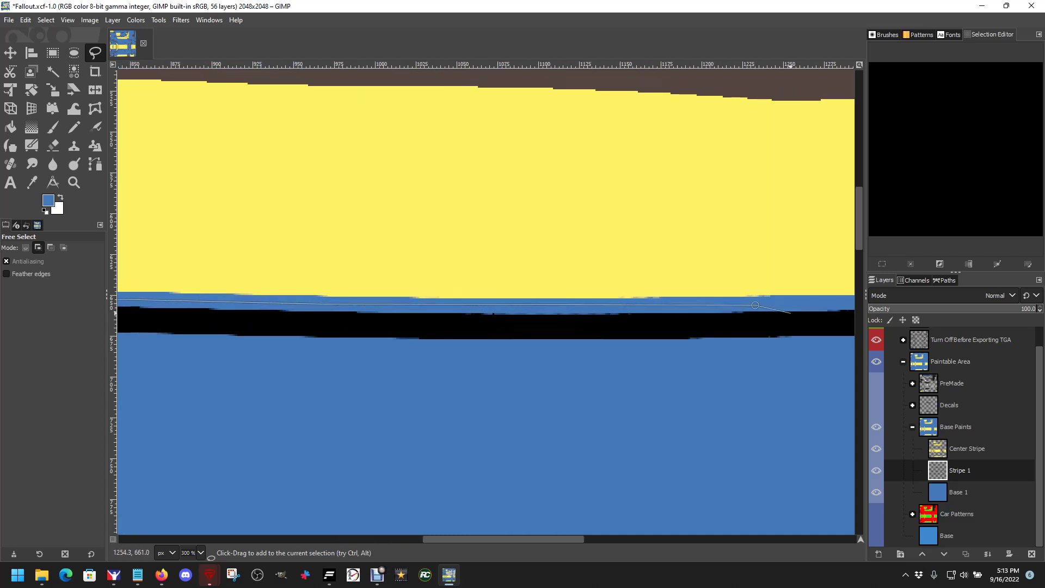
pyautogui.hscroll(3, 794, 313)
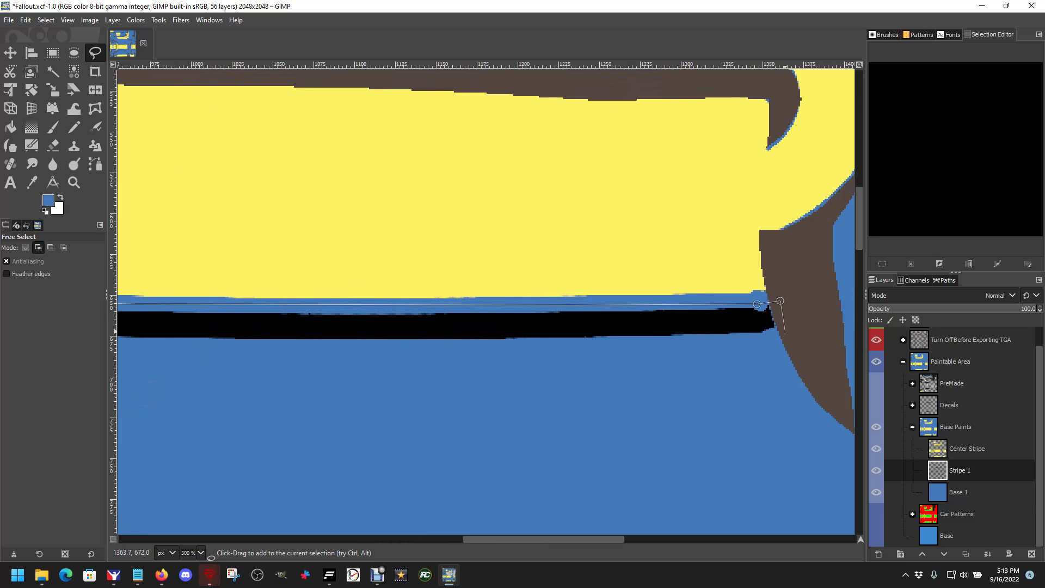
pyautogui.hscroll(-5, 374, 343)
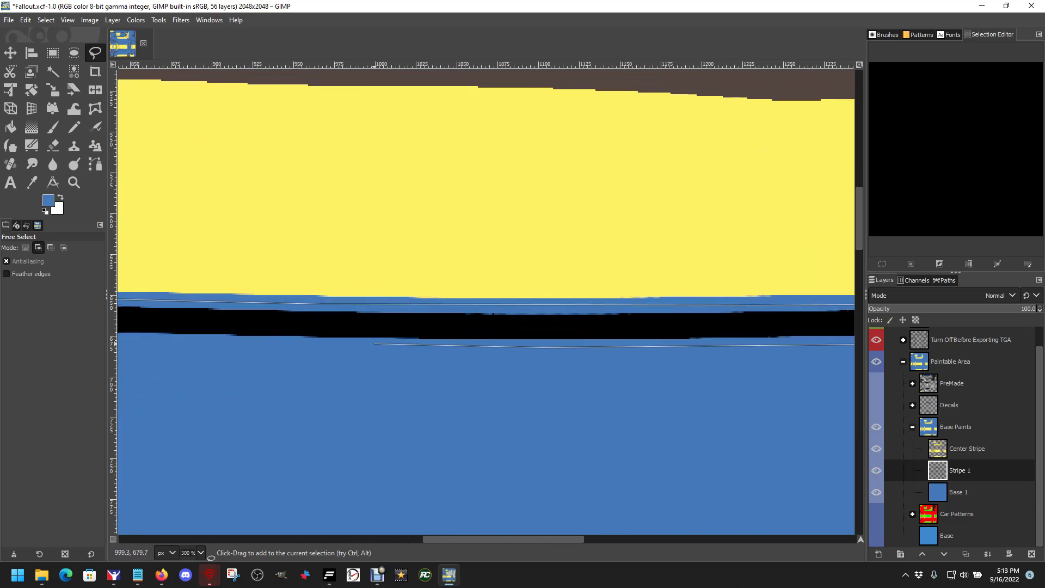
pyautogui.hscroll(-1, 345, 343)
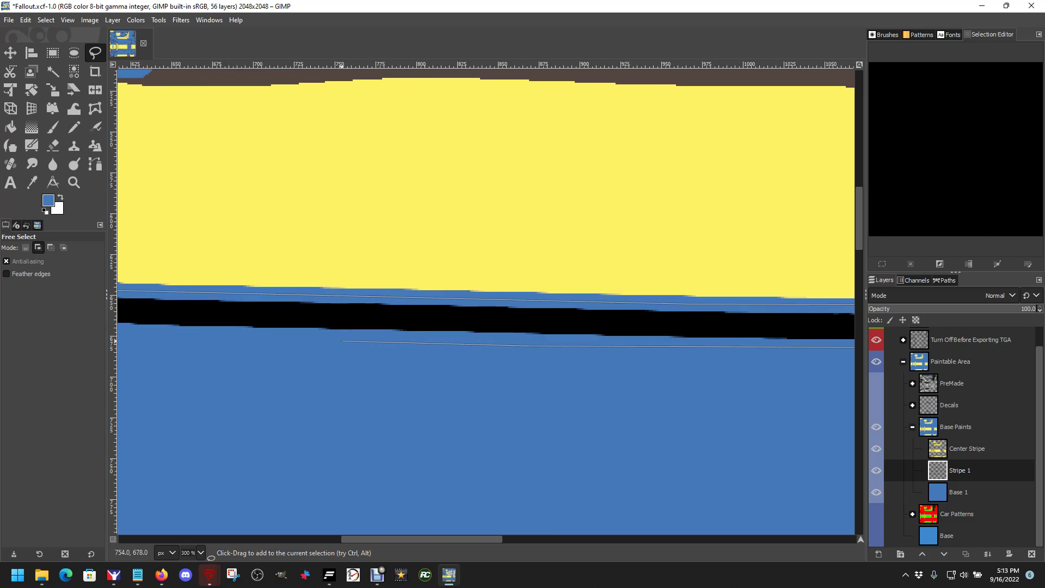
pyautogui.hscroll(-7, 342, 342)
pyautogui.click(448, 343)
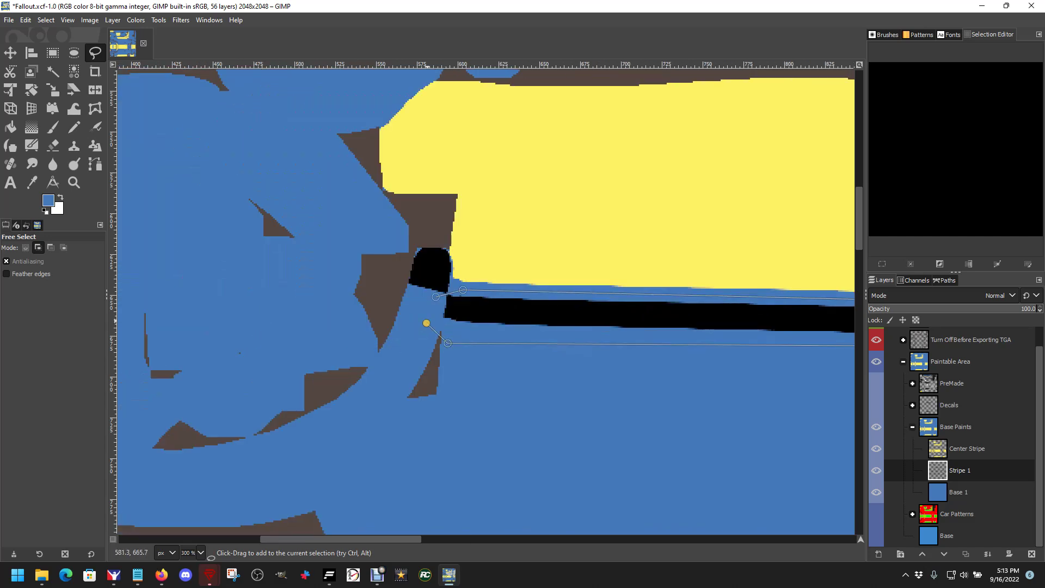
pyautogui.click(435, 297)
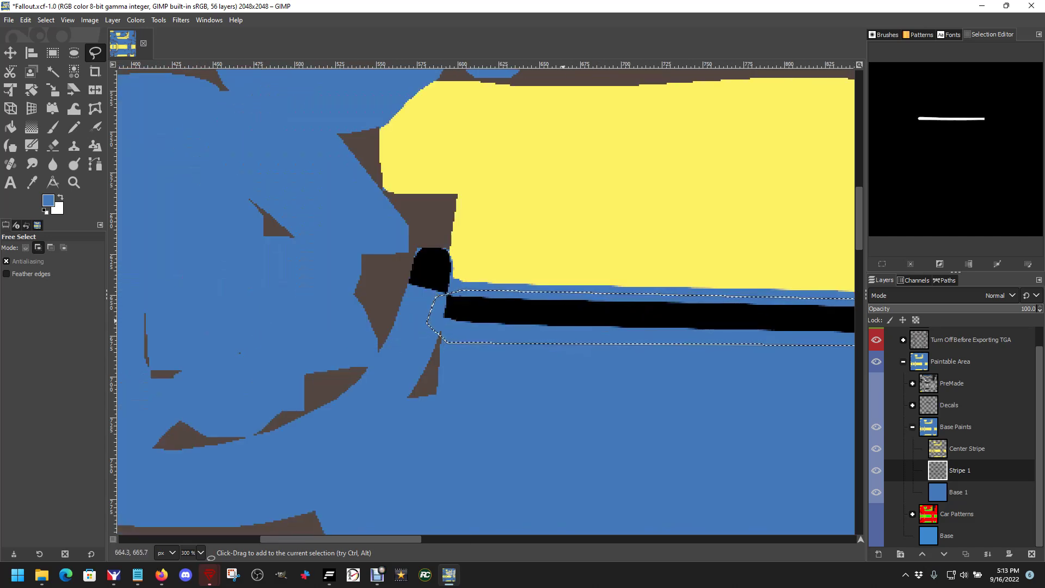
pyautogui.keyDown('ctrl'); pyautogui.scroll(-2, 580, 344); pyautogui.keyUp('ctrl')
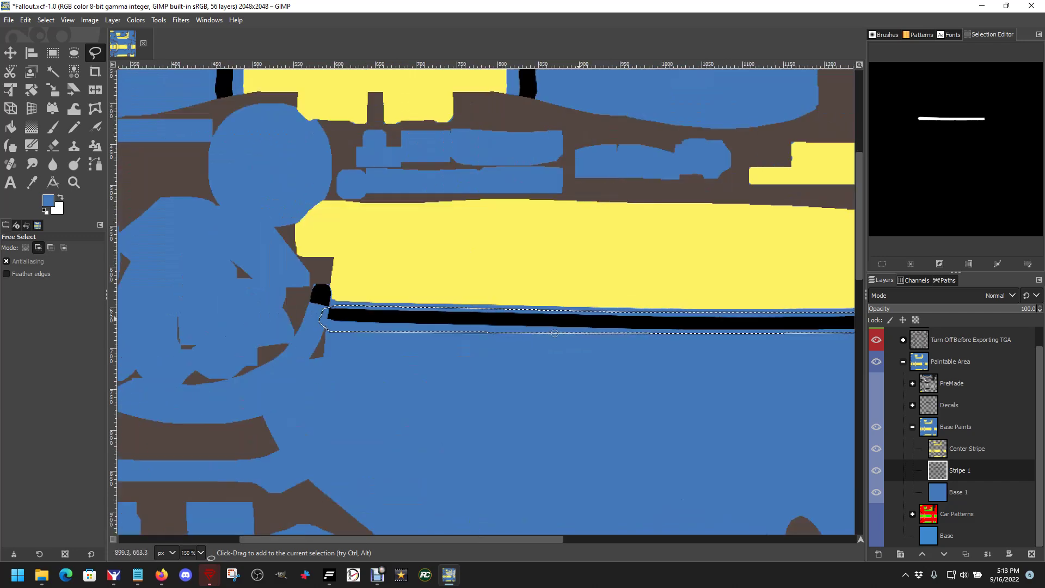
pyautogui.keyDown('ctrl'); pyautogui.scroll(-1, 555, 333); pyautogui.keyUp('ctrl')
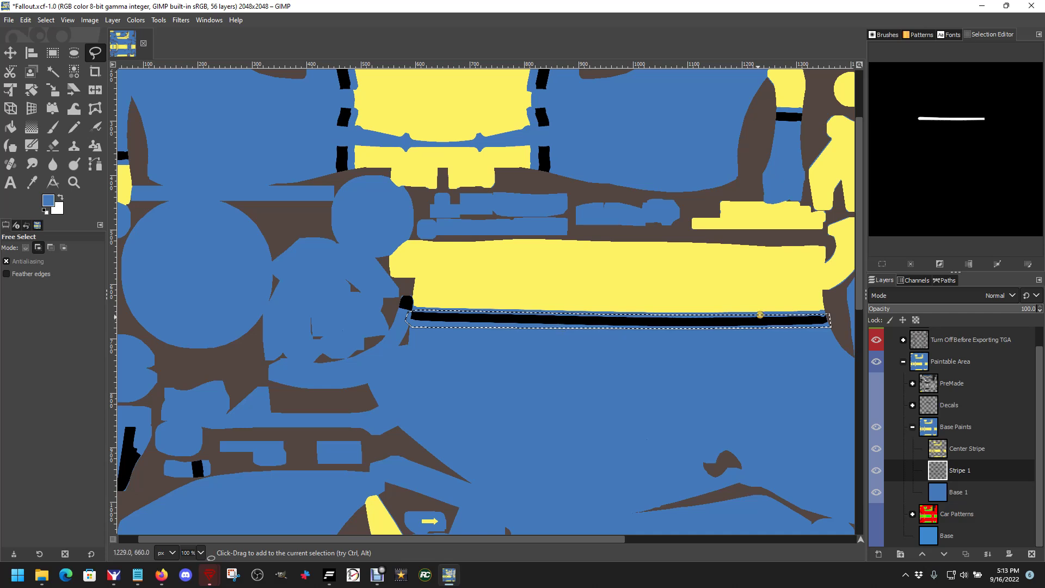
pyautogui.click(26, 19)
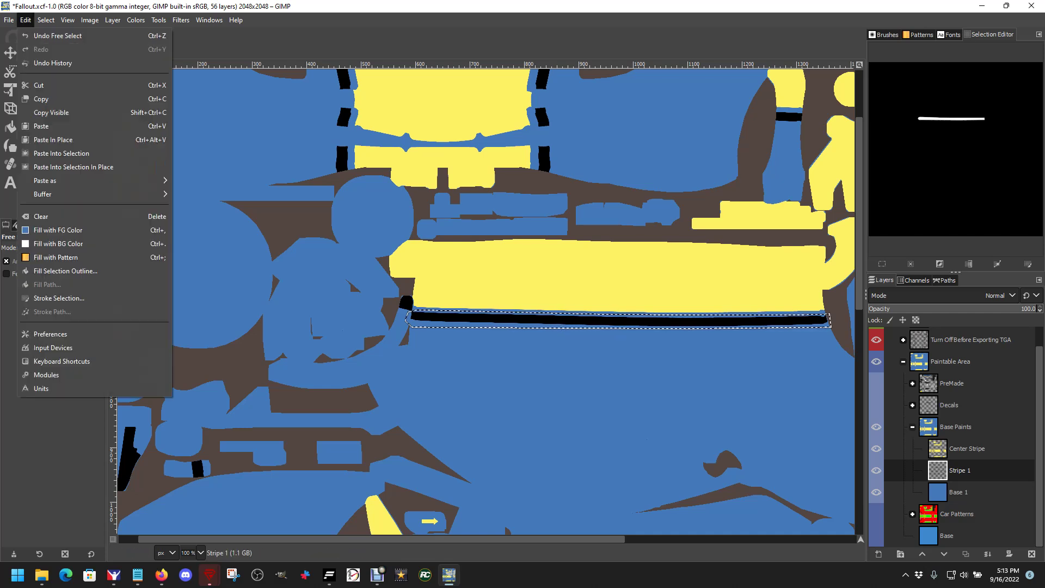
pyautogui.click(32, 216)
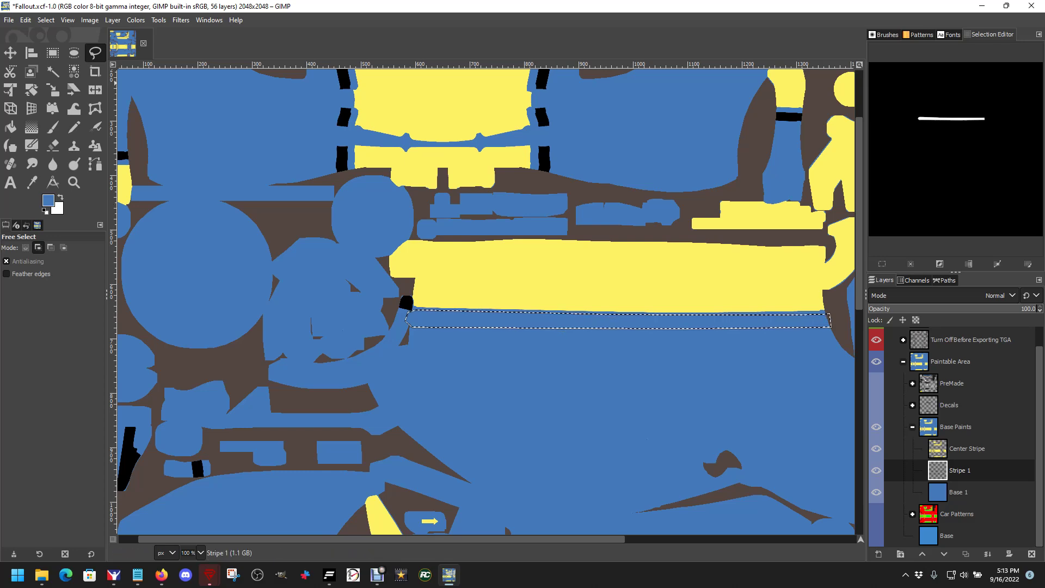
pyautogui.click(46, 20)
pyautogui.click(60, 44)
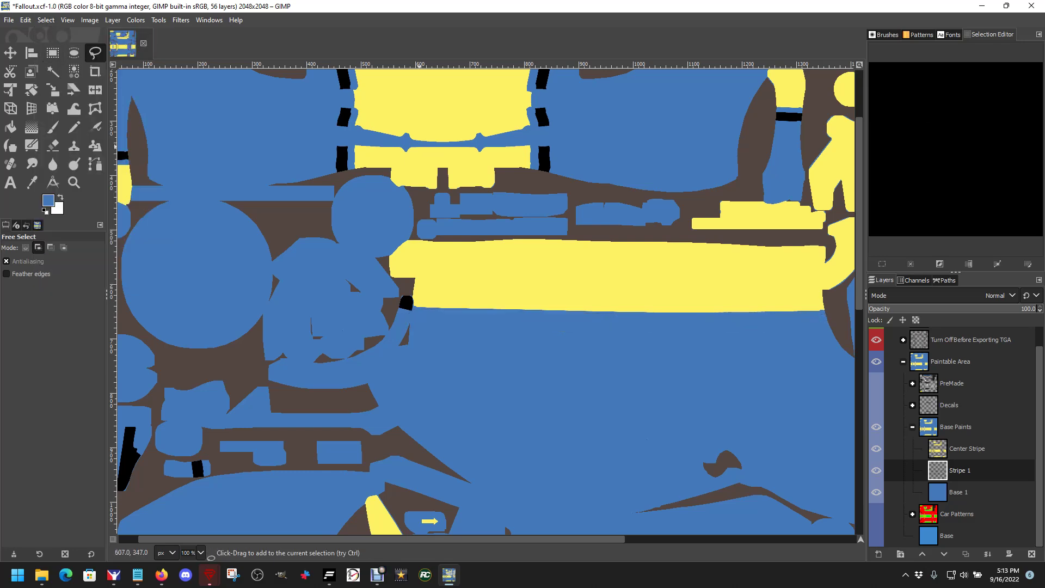
# Review the edit history, switch to the Move tool, and turn on the PreMade and Decals layers.
pyautogui.click(46, 20)
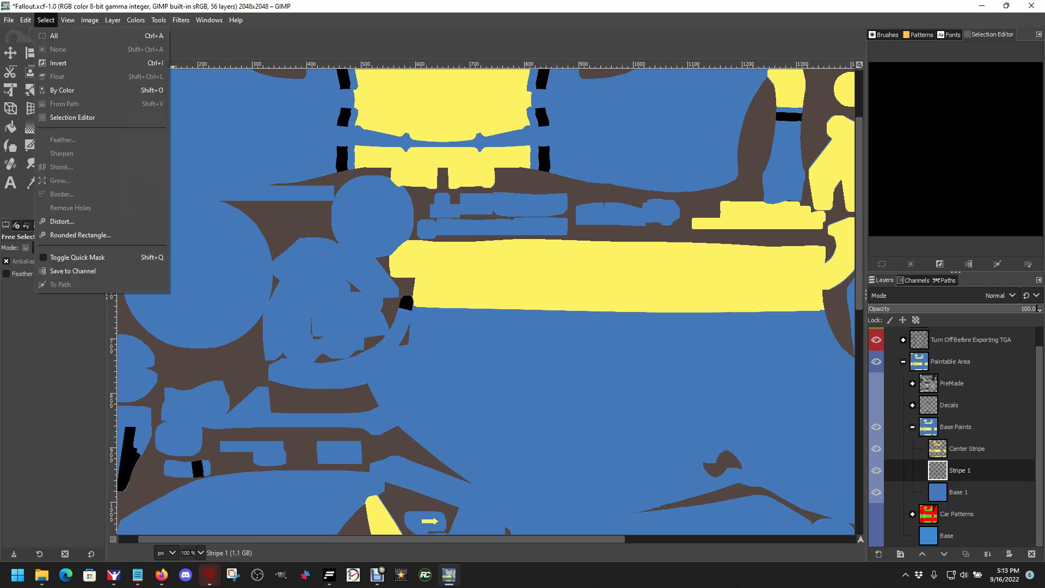
pyautogui.press('Escape')
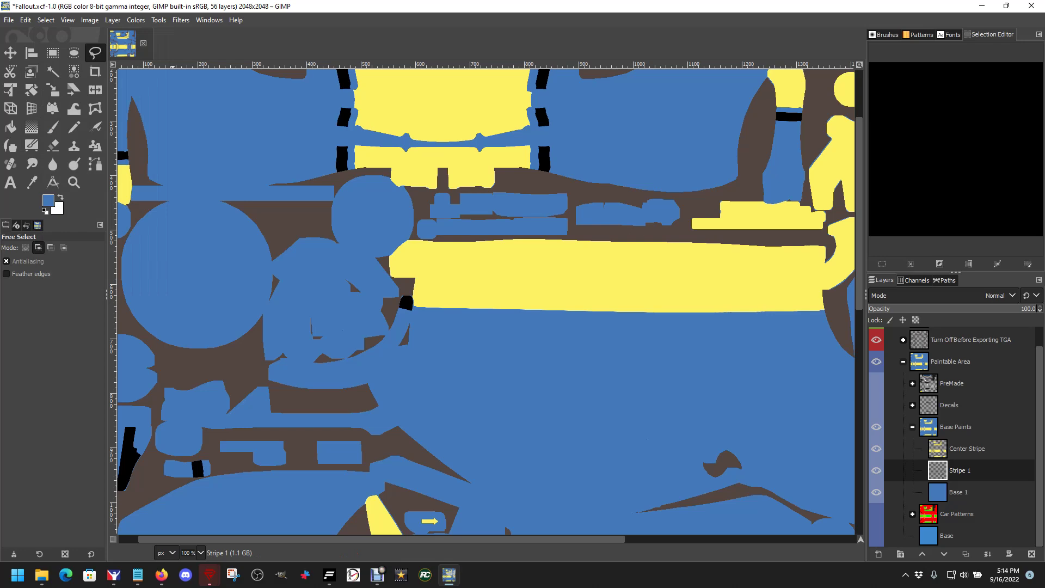
pyautogui.click(27, 224)
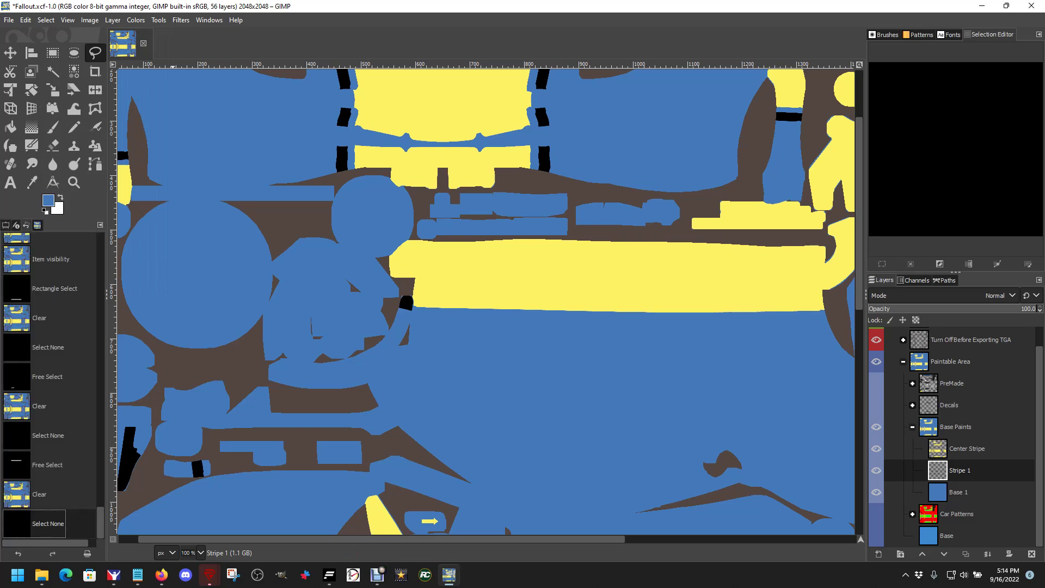
pyautogui.scroll(5, 52, 385)
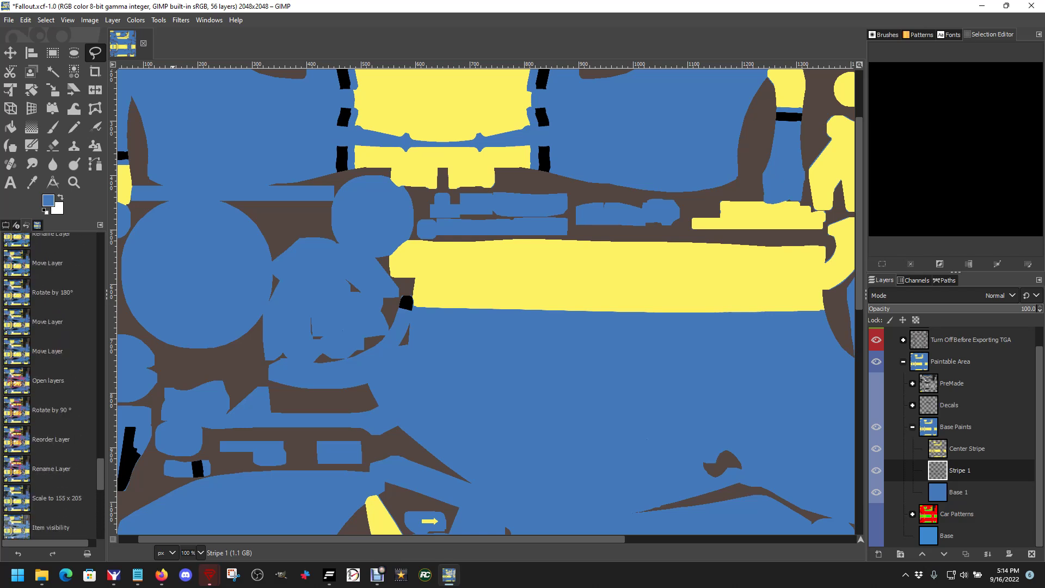
pyautogui.scroll(-5, 51, 386)
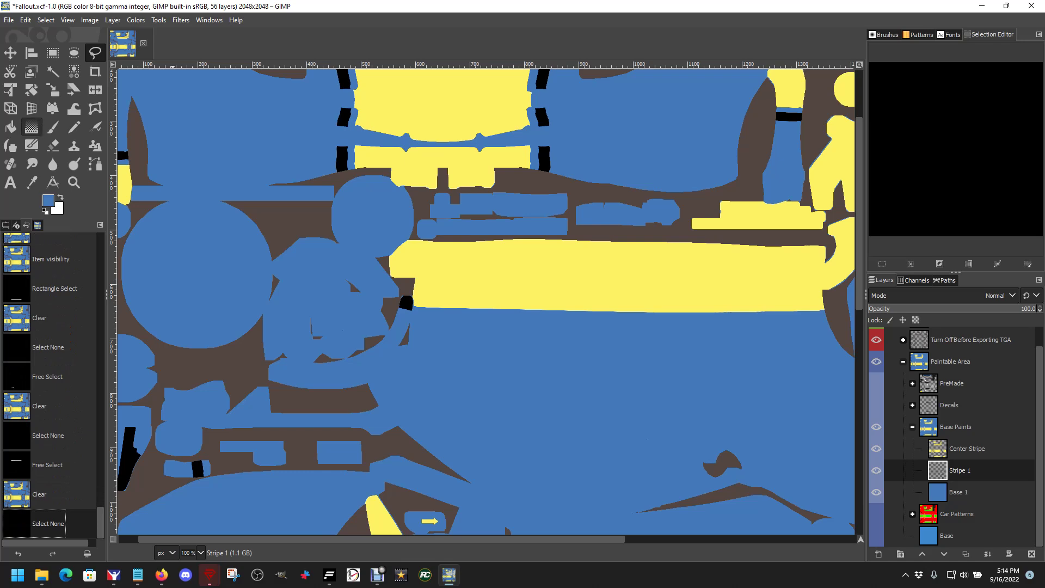
pyautogui.click(6, 225)
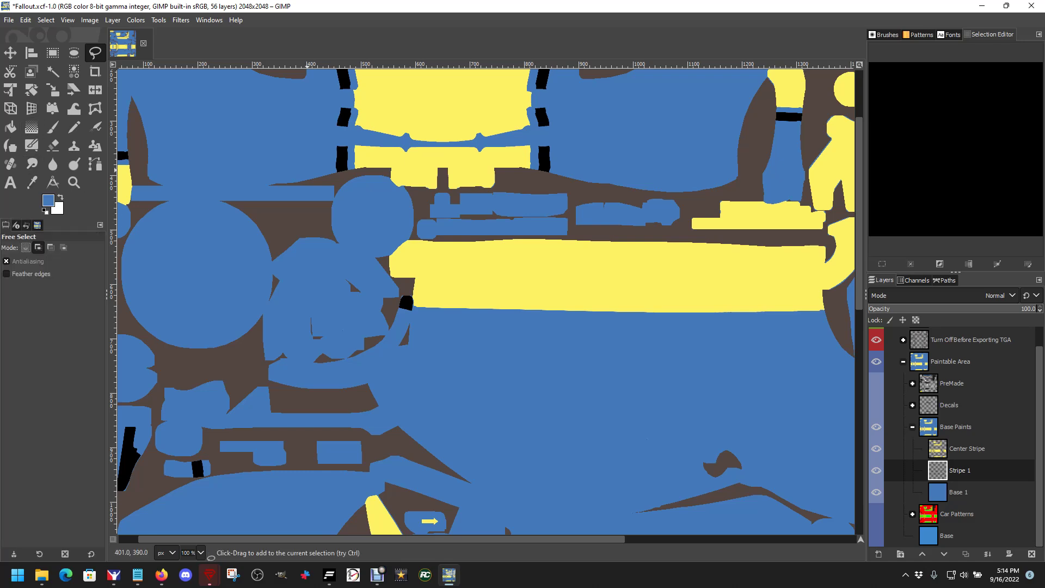
pyautogui.click(10, 53)
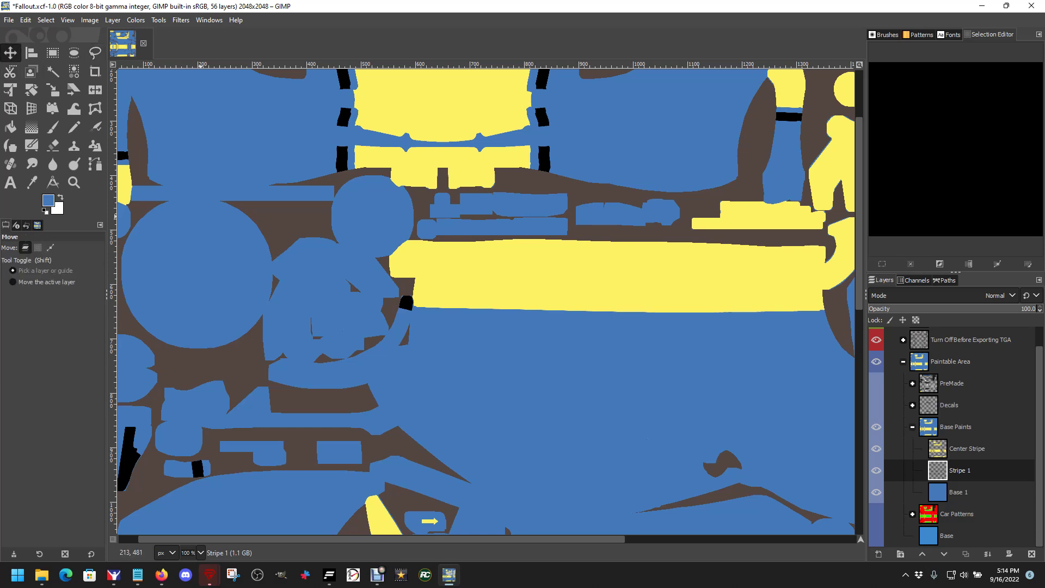
pyautogui.click(876, 383)
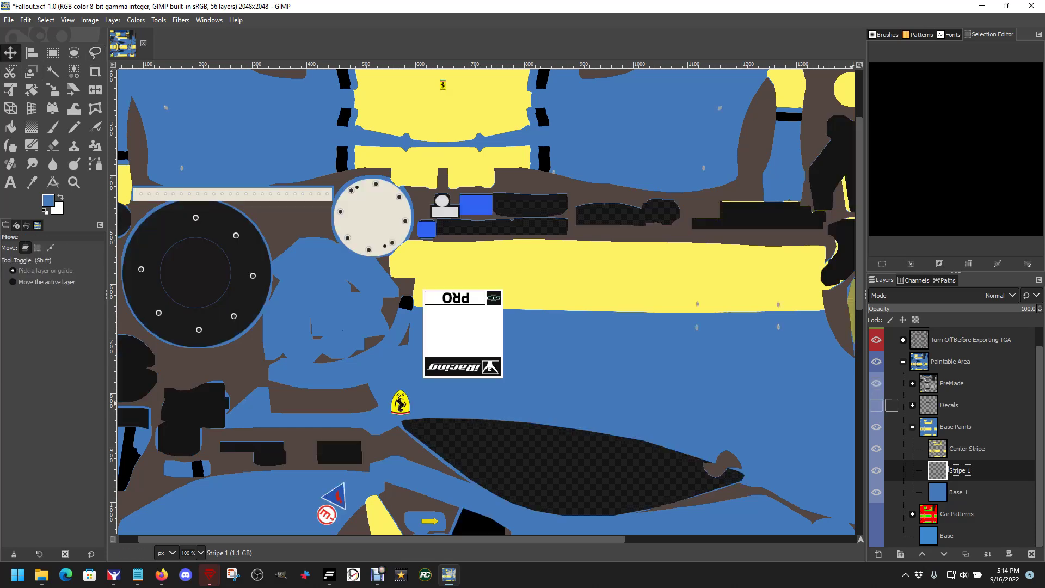
pyautogui.click(876, 405)
# Export the livery to car_481464.tga.
pyautogui.hotkey('alt', 'f')
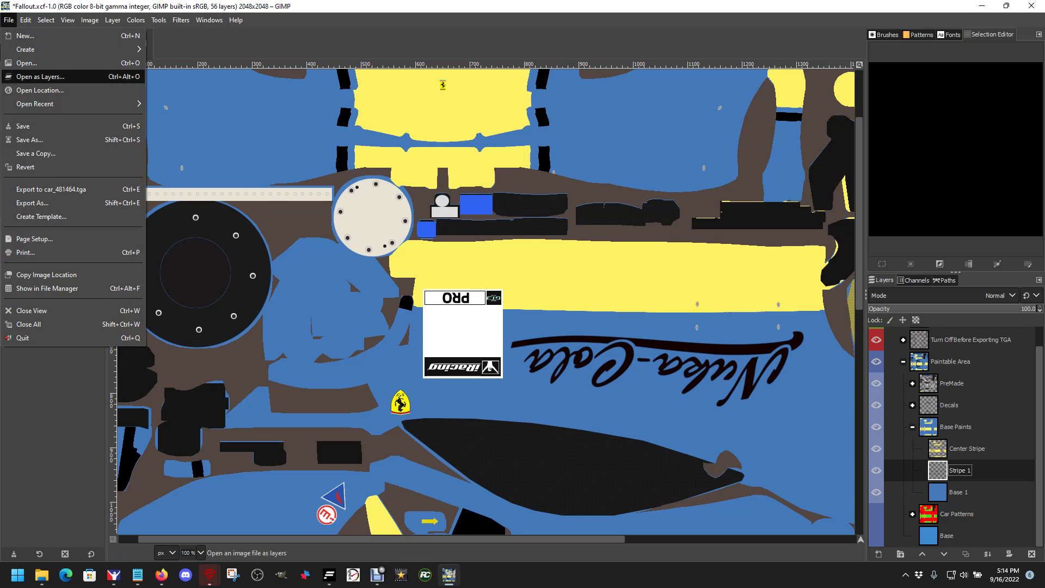
pyautogui.press('Escape')
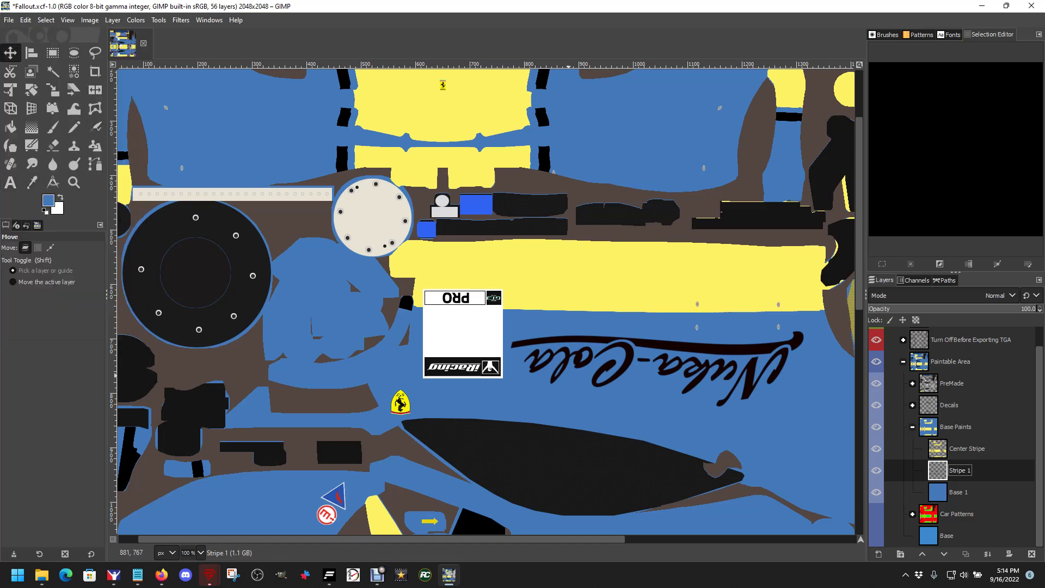
pyautogui.hotkey('ctrl', 'e')
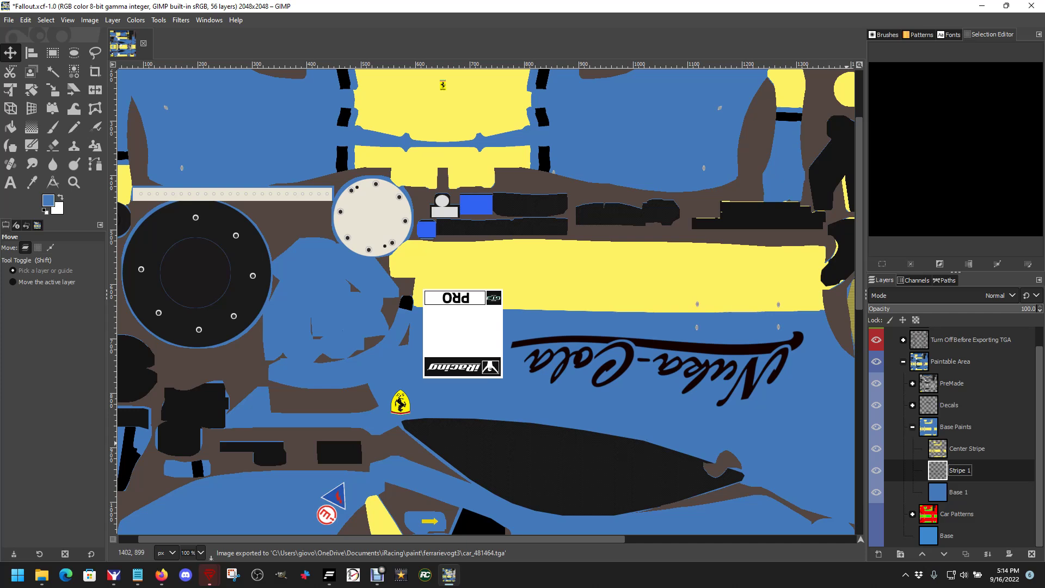
# In the Decals group, raise the Nuka Script PS decal by about 64 pixels.
pyautogui.click(913, 405)
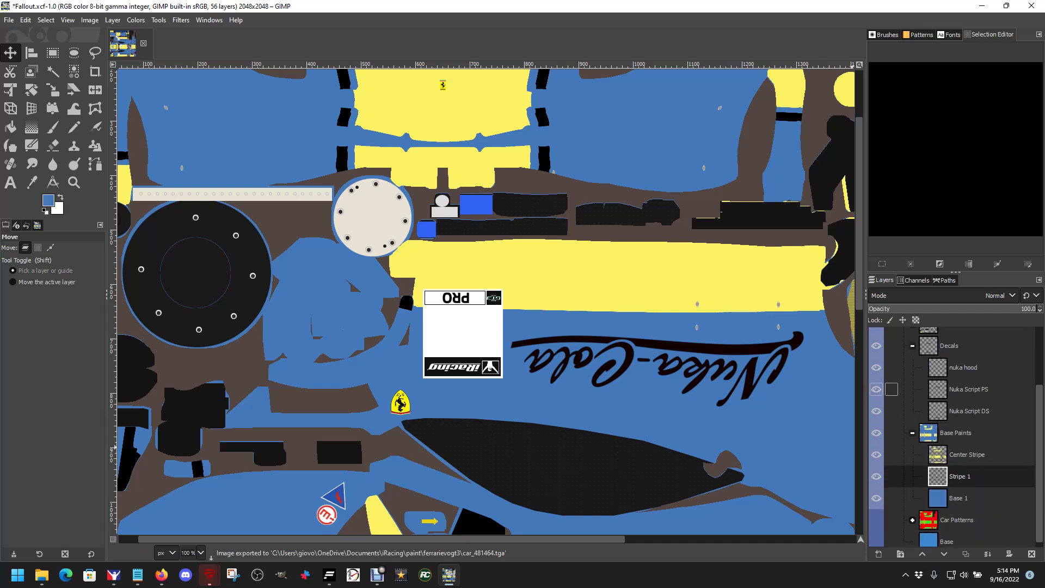
pyautogui.click(914, 389)
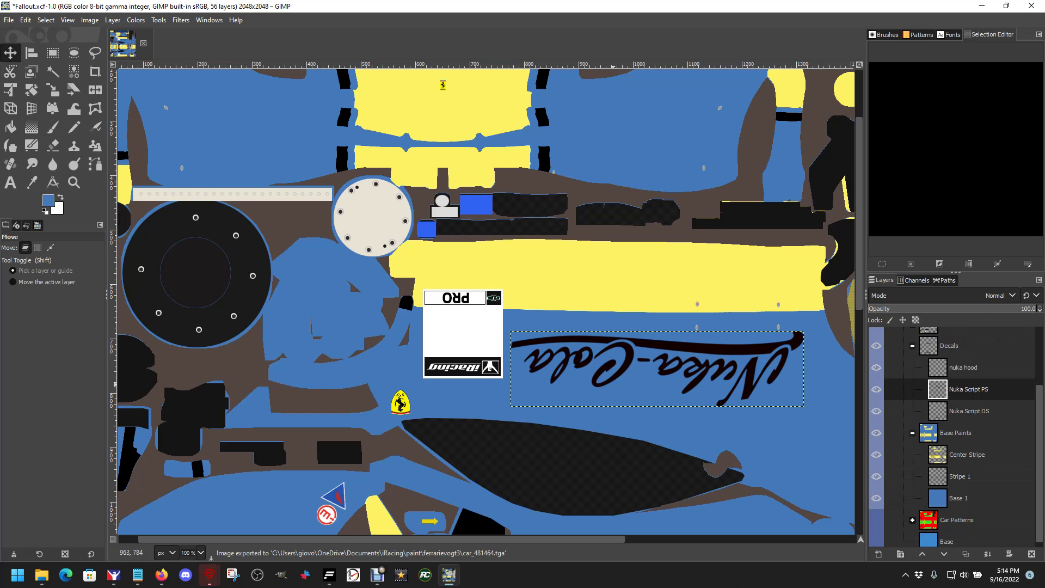
pyautogui.moveTo(657, 369); pyautogui.dragTo(657, 326)
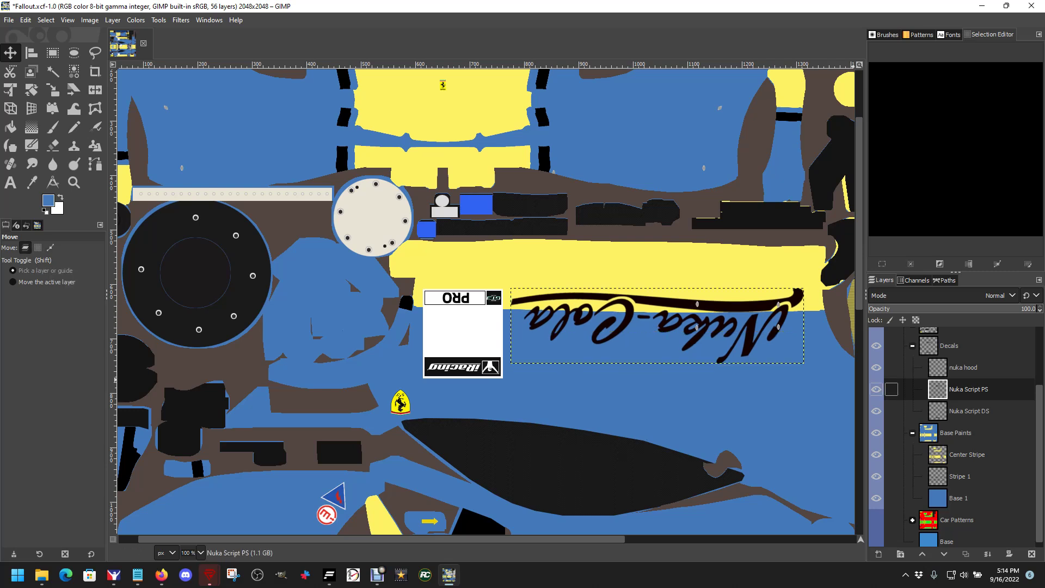
# Check placement against the Wire layer's UV wireframe, then lower Nuka Script DS by 54 pixels.
pyautogui.scroll(3, 891, 389)
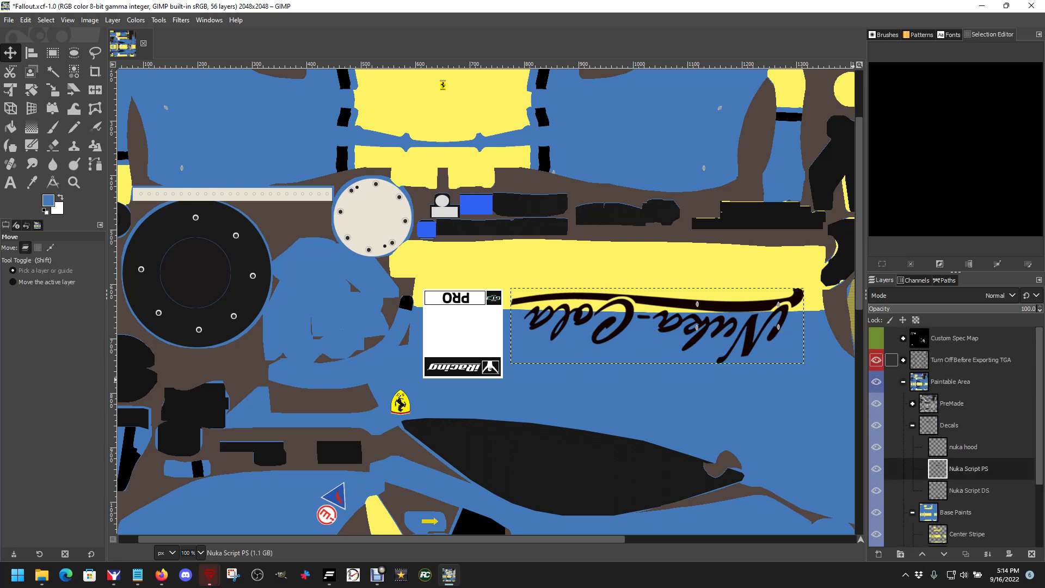
pyautogui.click(902, 360)
pyautogui.click(875, 381)
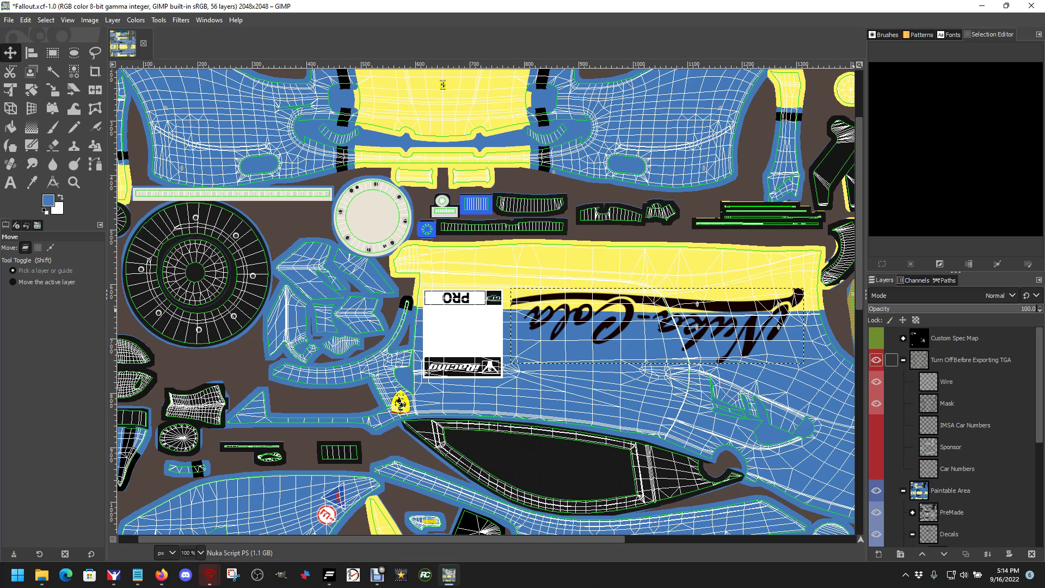
pyautogui.click(876, 382)
pyautogui.scroll(-15, 702, 376)
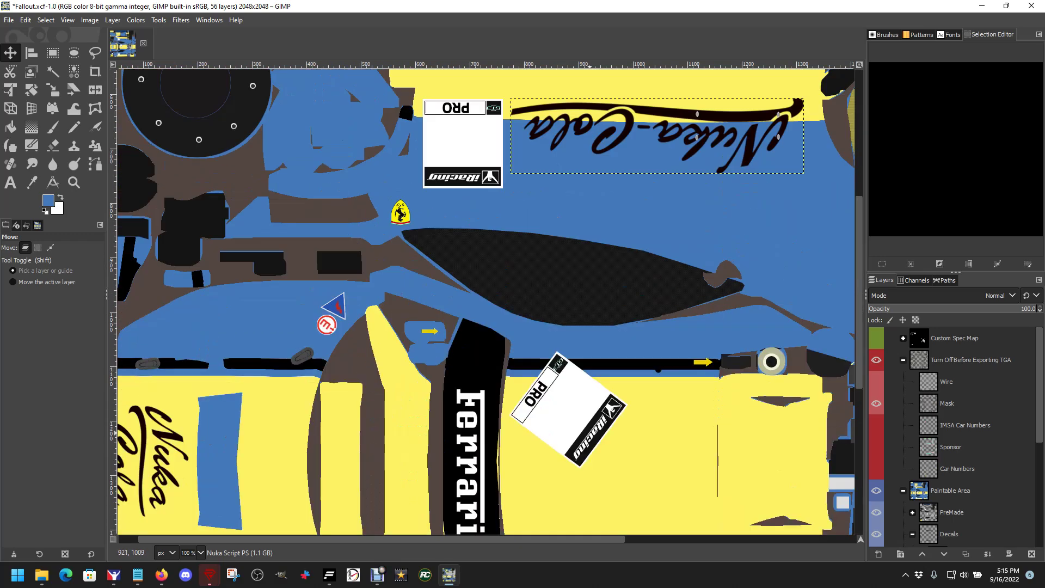
pyautogui.scroll(-10, 487, 302)
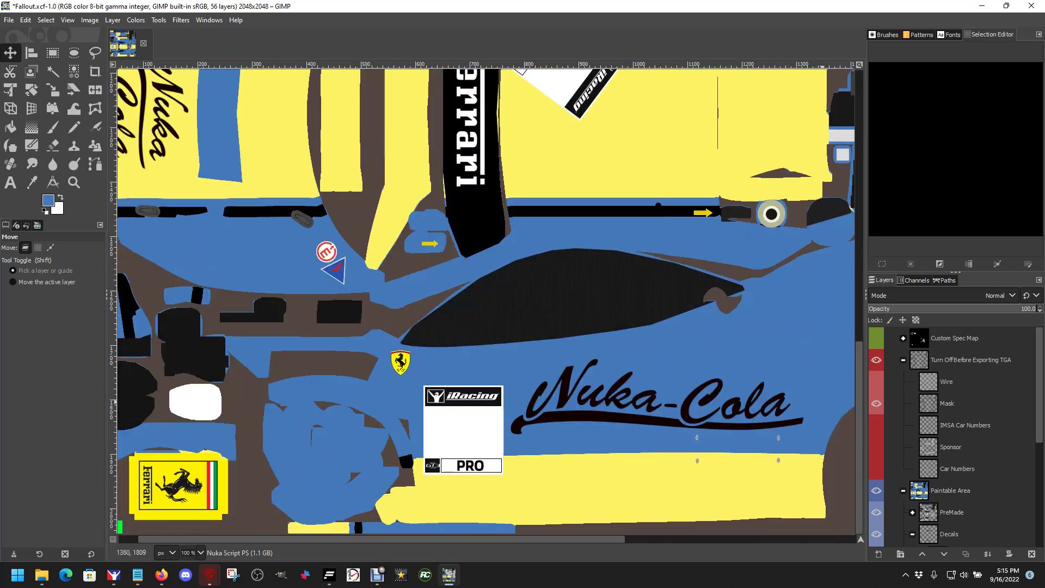
pyautogui.click(903, 359)
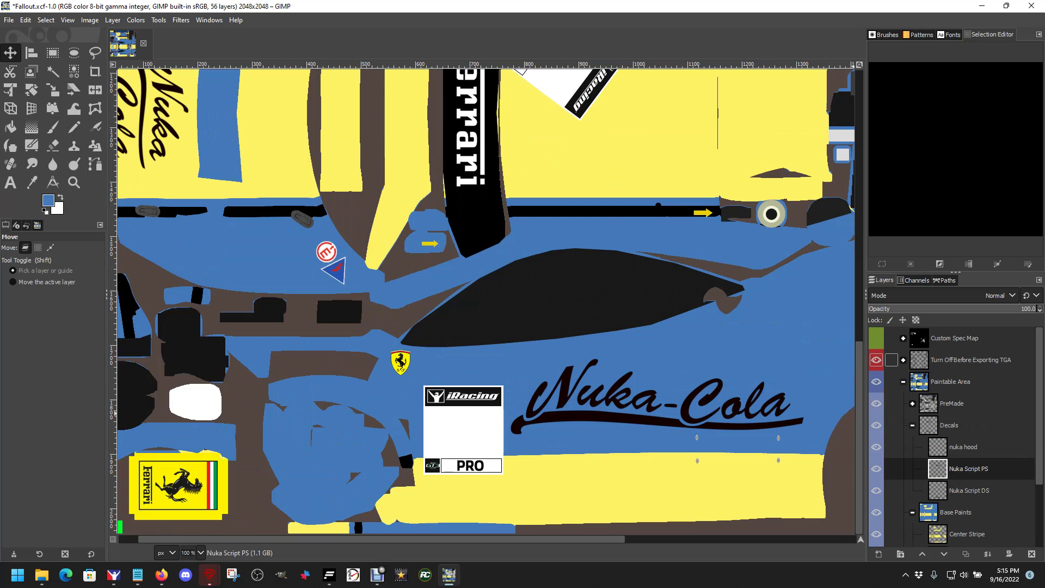
pyautogui.click(925, 490)
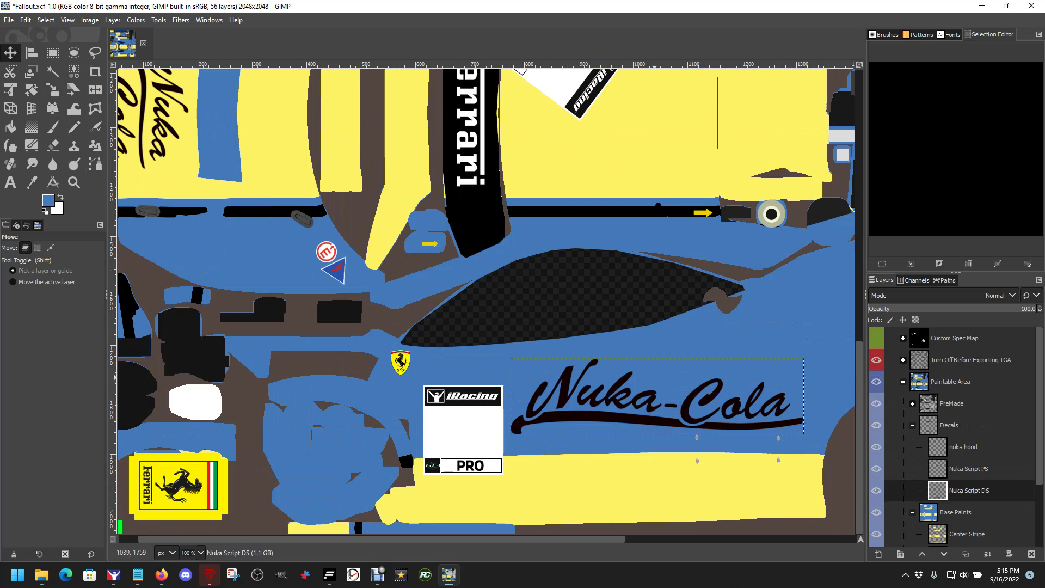
pyautogui.moveTo(658, 397); pyautogui.dragTo(657, 440)
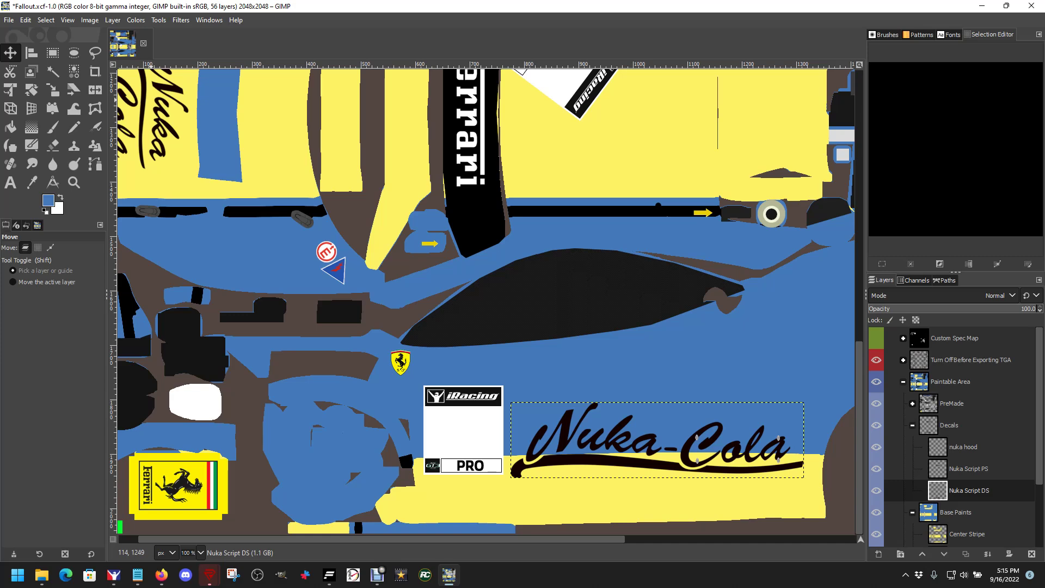
# Re-export the livery to car_481464.tga and bring up the iRacing car preview.
pyautogui.click(8, 19)
pyautogui.click(52, 189)
pyautogui.hotkey('alt', 'Tab')
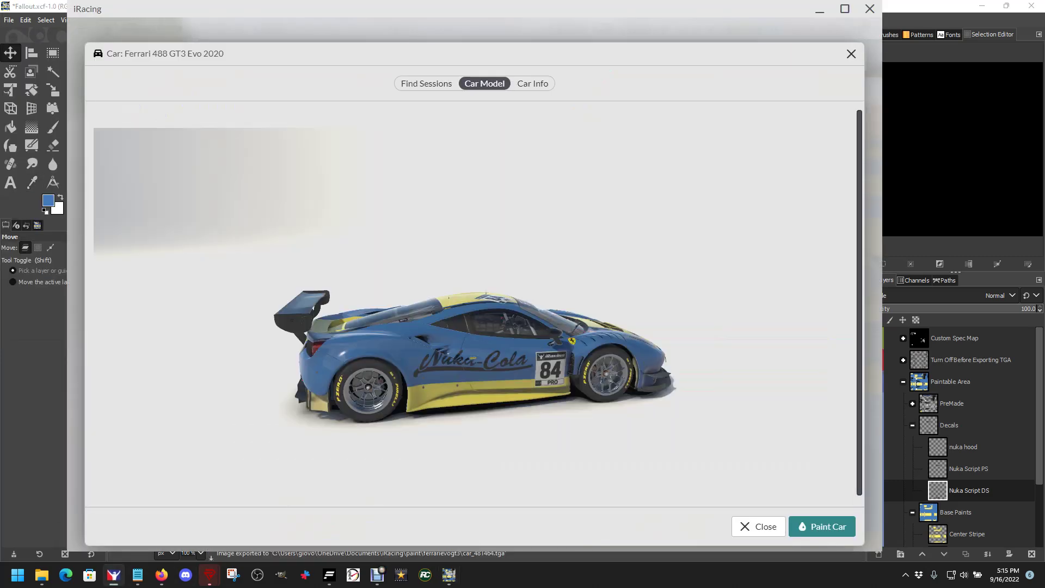
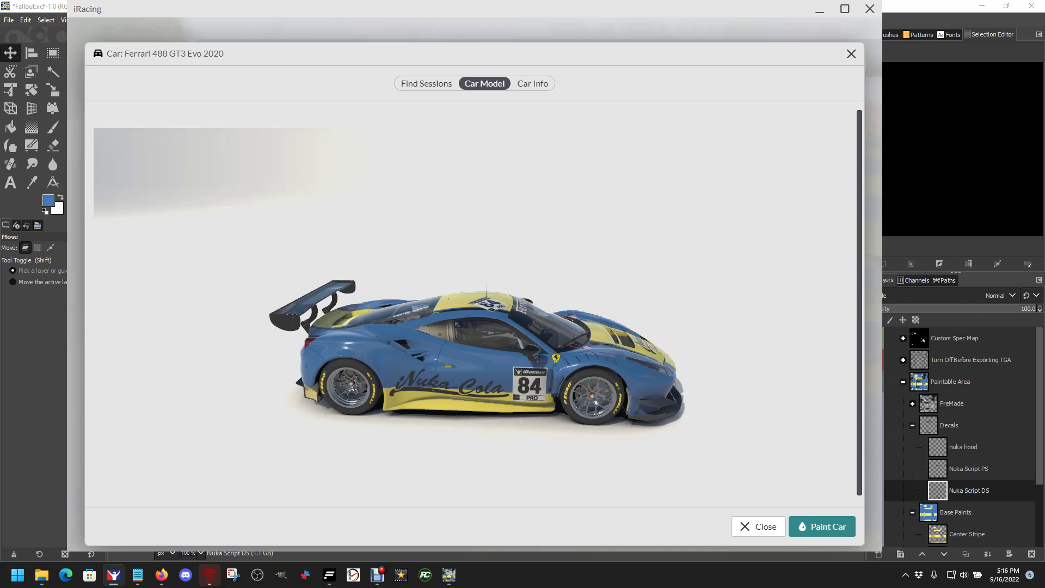
# Leave the iRacing preview, zoom GIMP out to the whole livery texture, then bring the browser forward.
pyautogui.hotkey('alt', 'Tab')
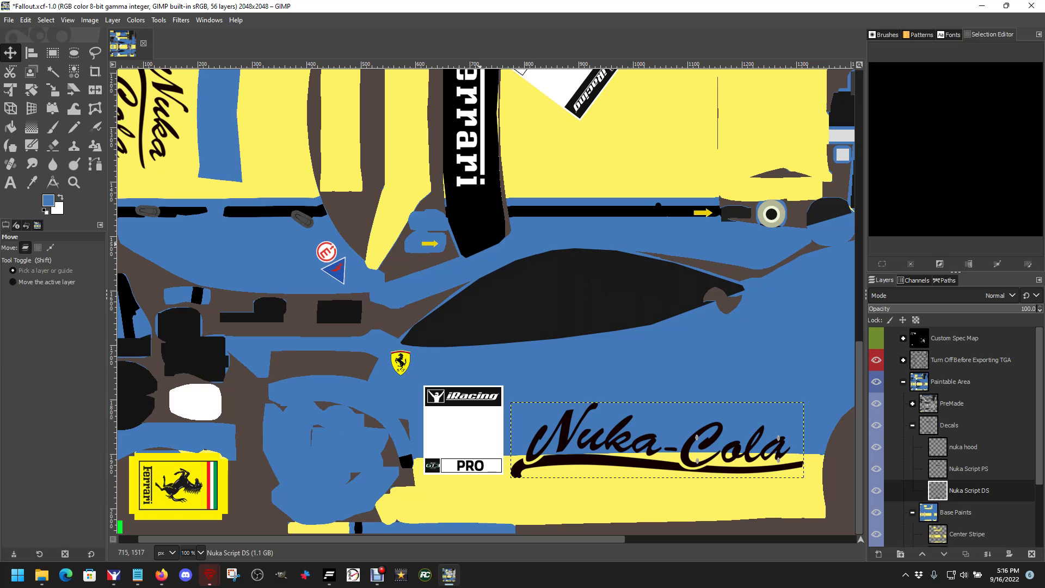
pyautogui.press('-')
pyautogui.press('-')
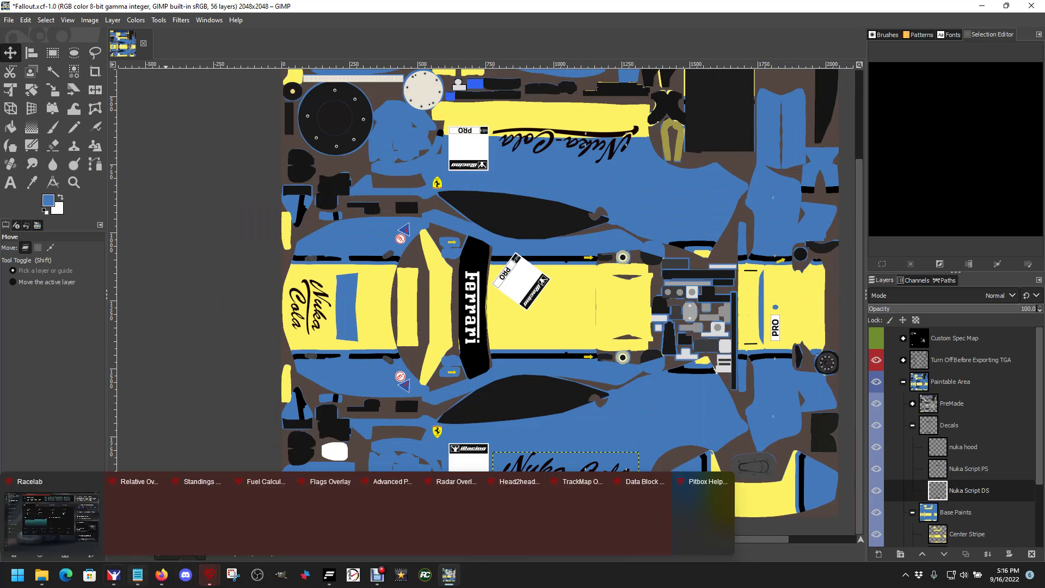
pyautogui.moveTo(113, 575)
pyautogui.click(161, 574)
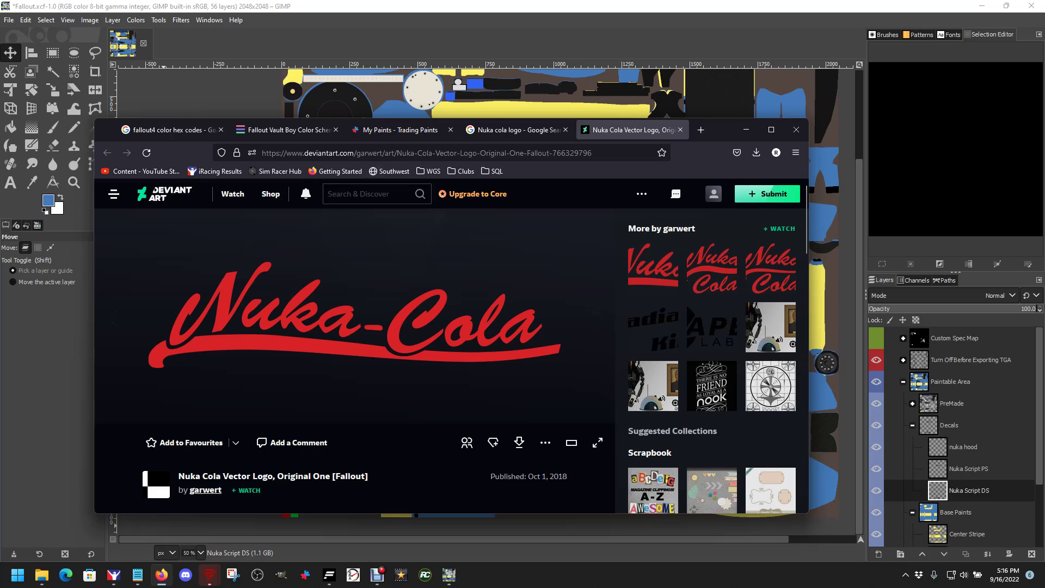
# In the Nuka cola logo tab, replace the image search with 'Vault Tec logo'.
pyautogui.click(517, 129)
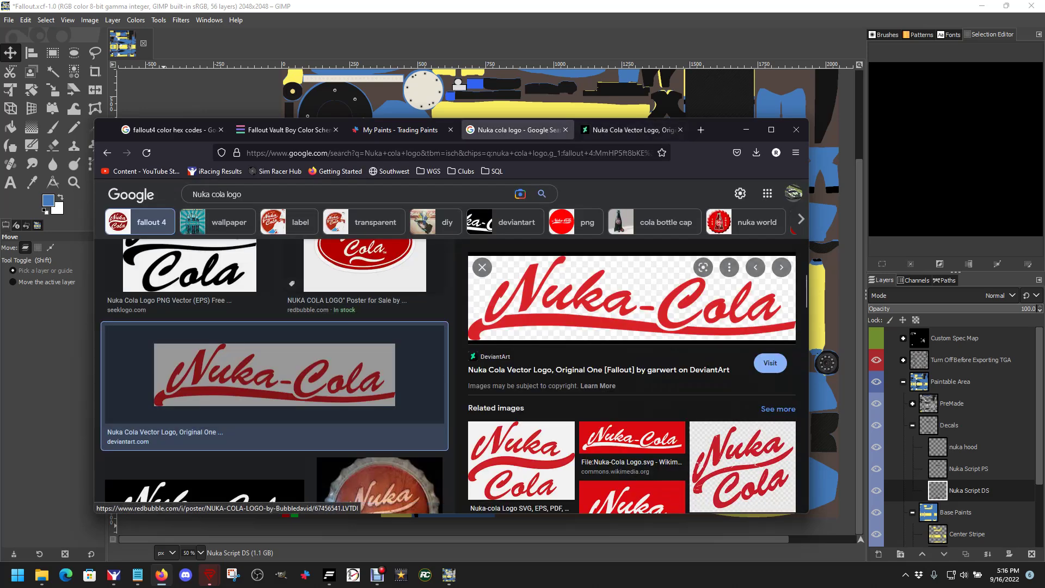
pyautogui.click(217, 195)
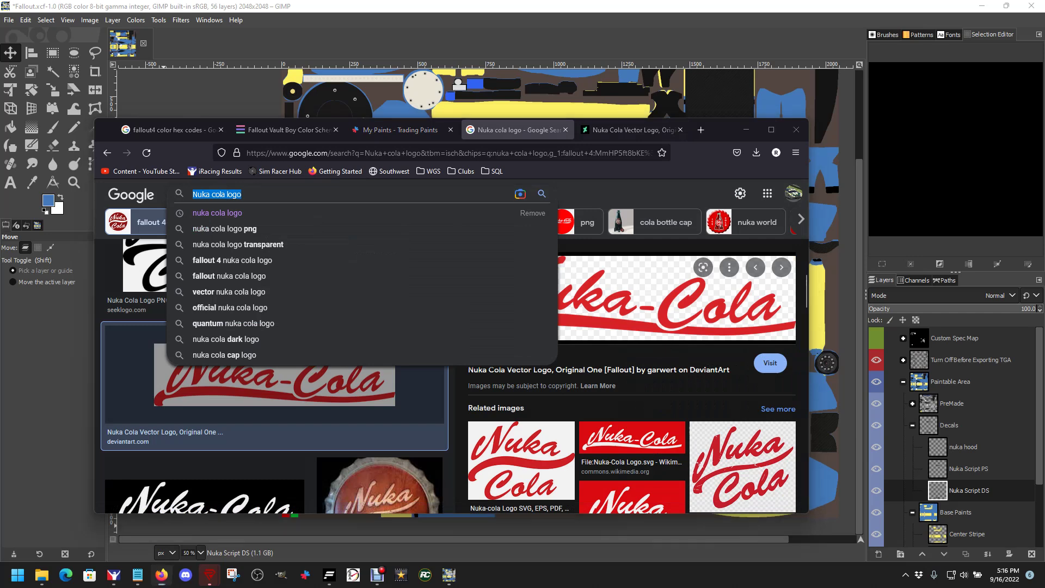
pyautogui.click(186, 574)
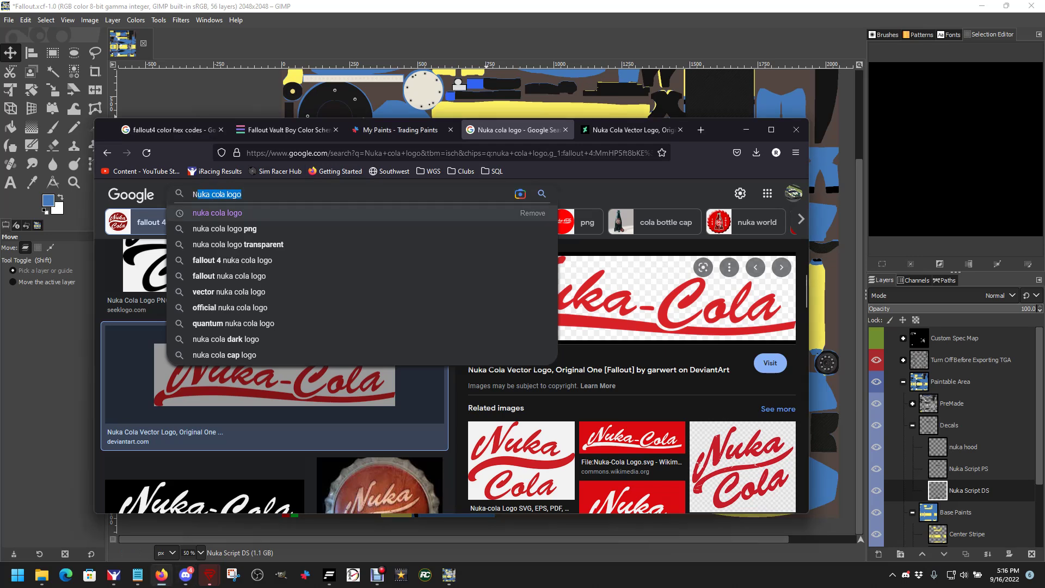
pyautogui.write('N')
pyautogui.press('BackSpace')
pyautogui.write('V')
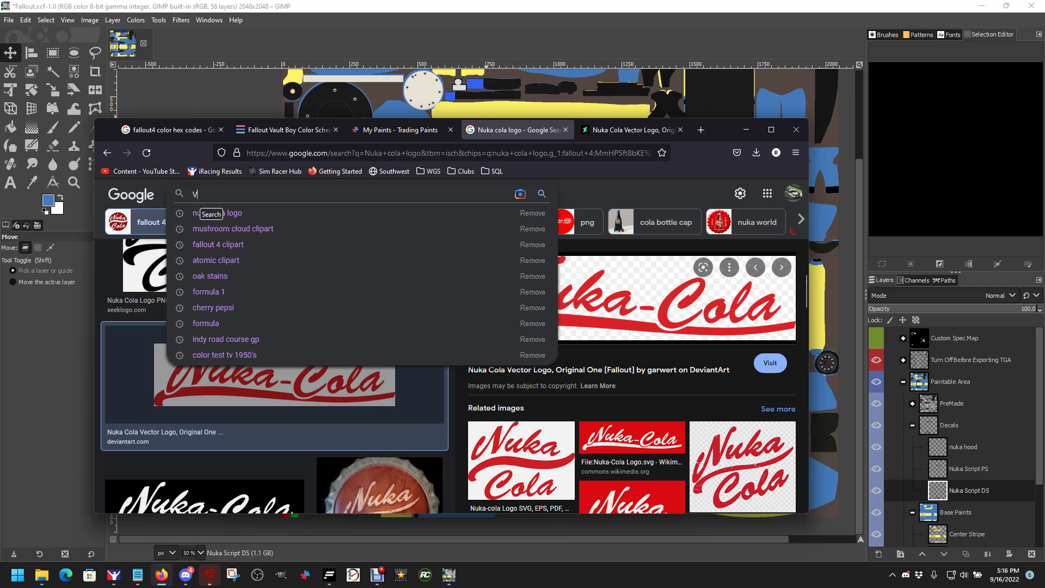
pyautogui.write('ault Tec ')
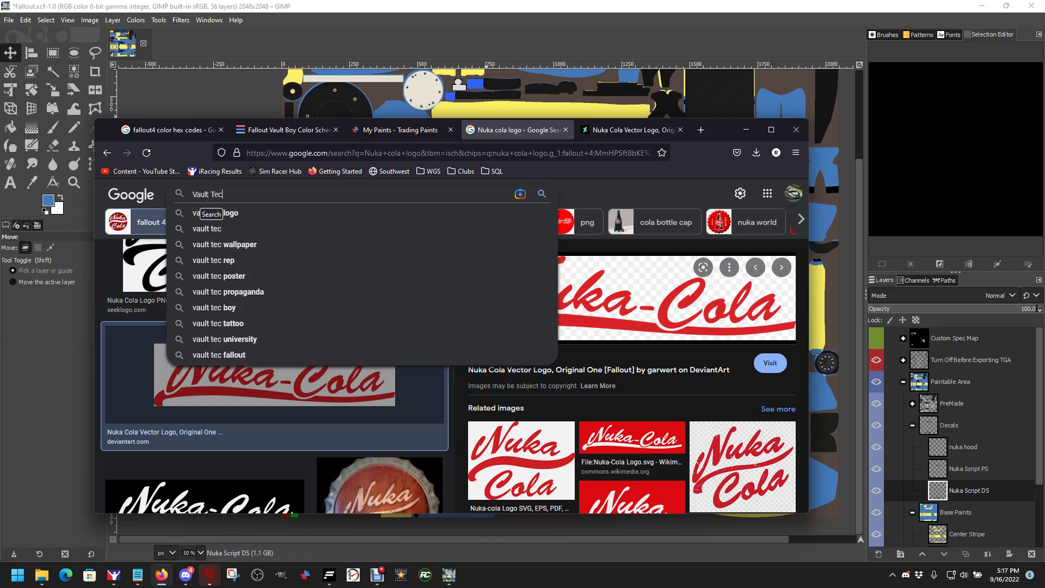
pyautogui.write('logo')
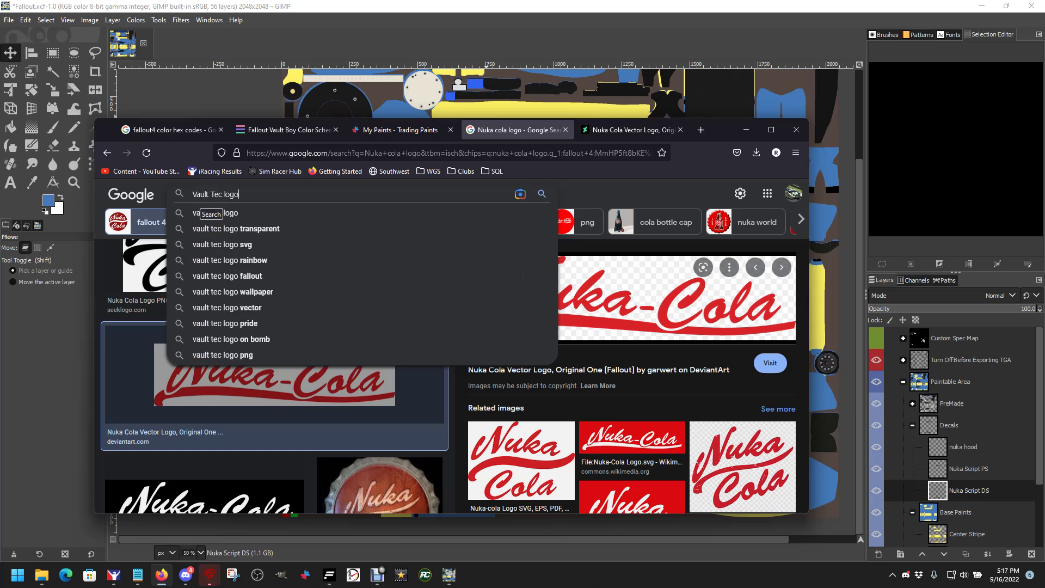
pyautogui.press('Return')
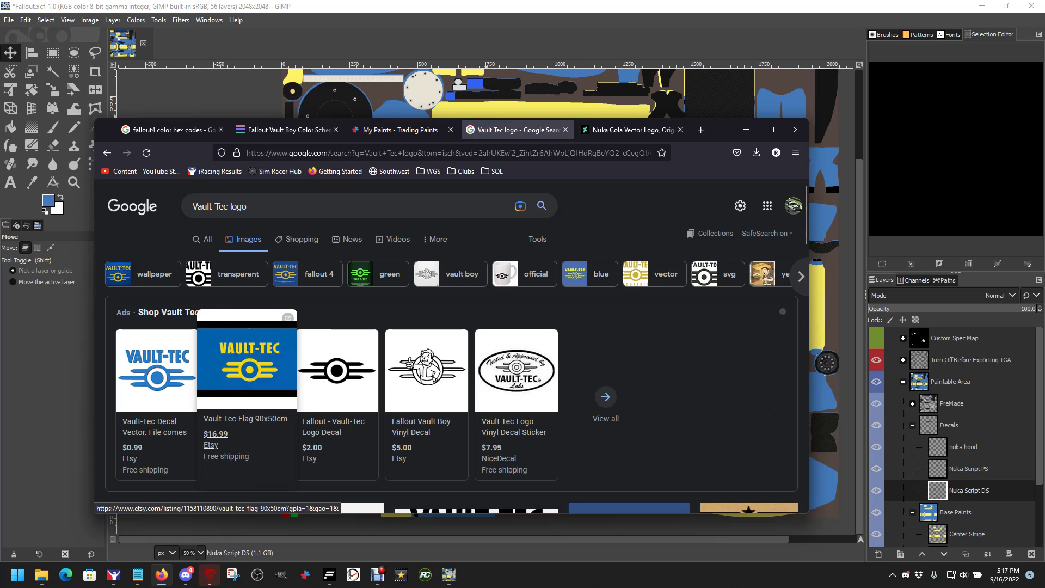
# Browse the Vault Tec results, previewing several logos, and settle on the black laptop decal.
pyautogui.click(229, 274)
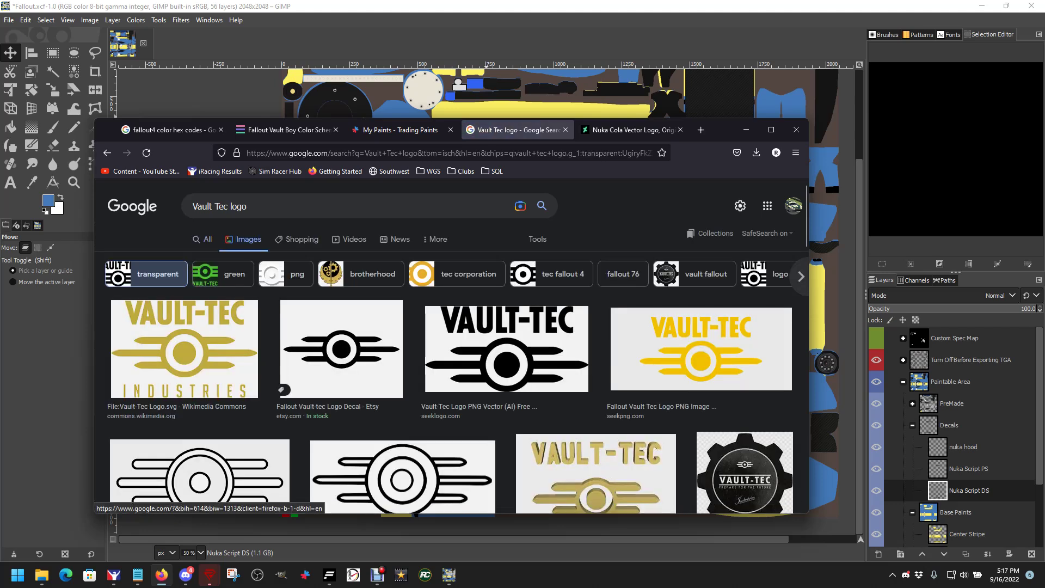
pyautogui.click(107, 153)
pyautogui.click(427, 375)
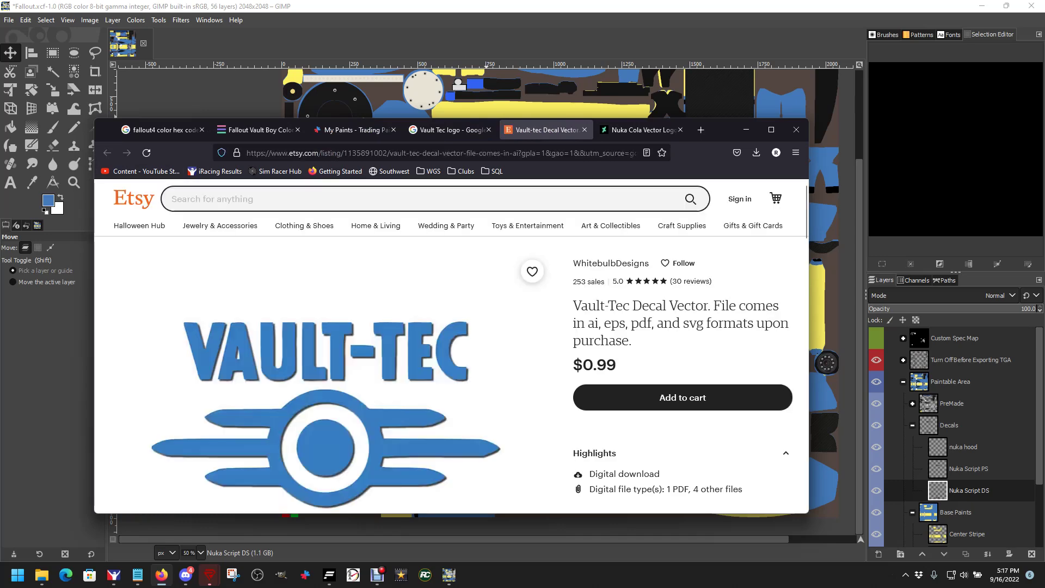
pyautogui.hotkey('ctrl', 'w')
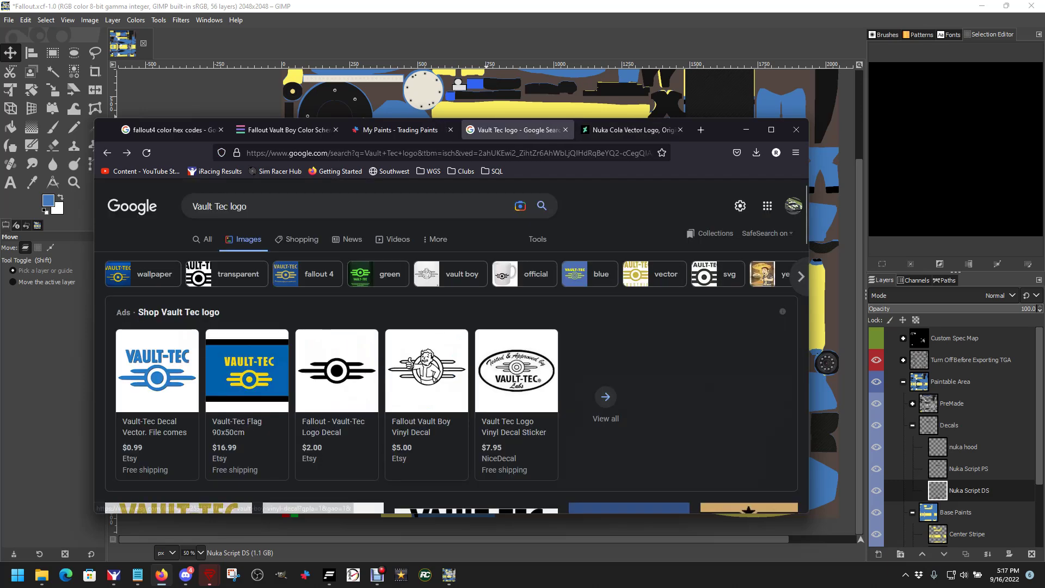
pyautogui.scroll(-5, 451, 359)
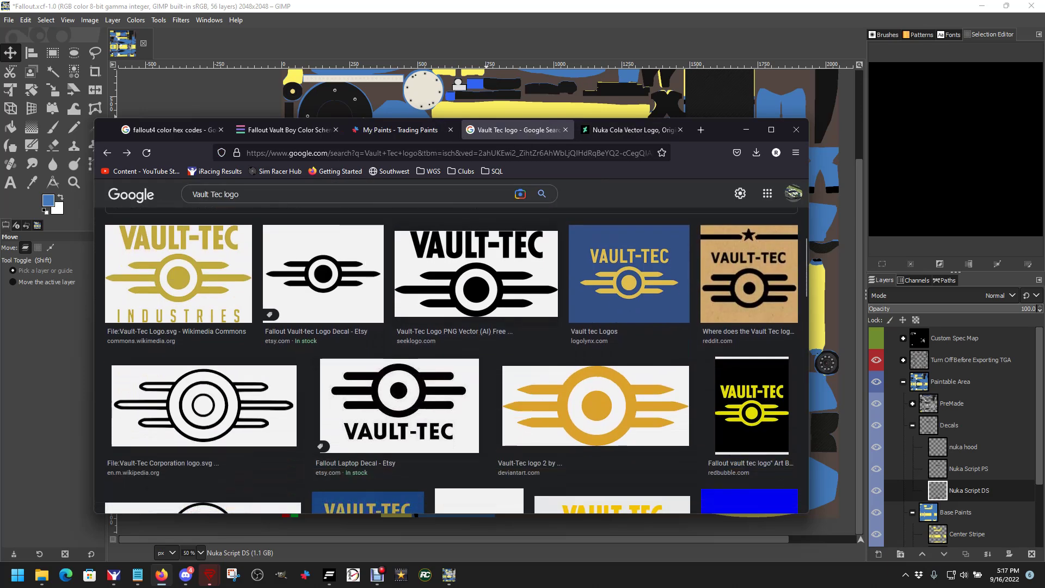
pyautogui.click(477, 273)
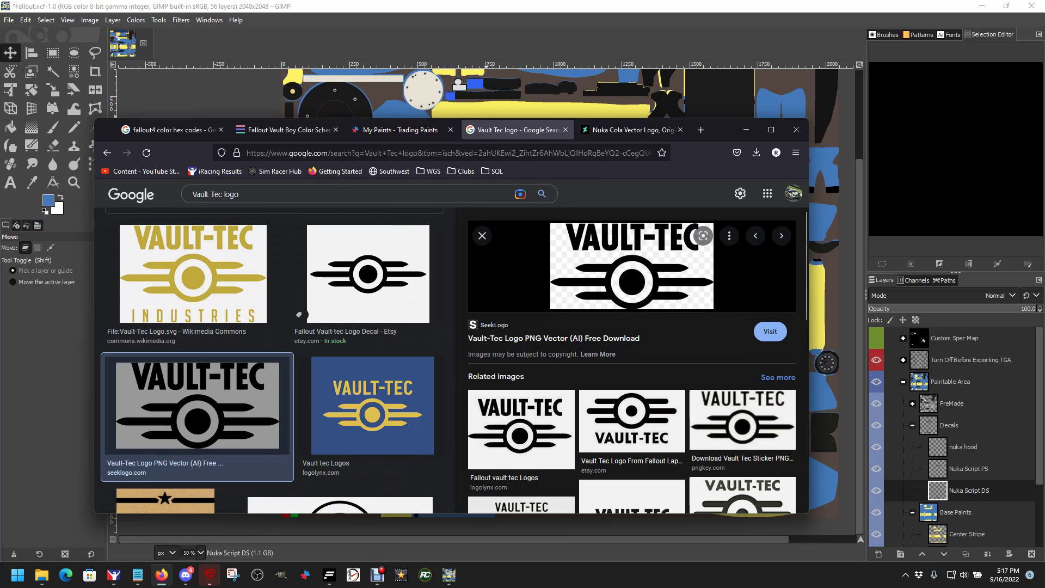
pyautogui.click(193, 272)
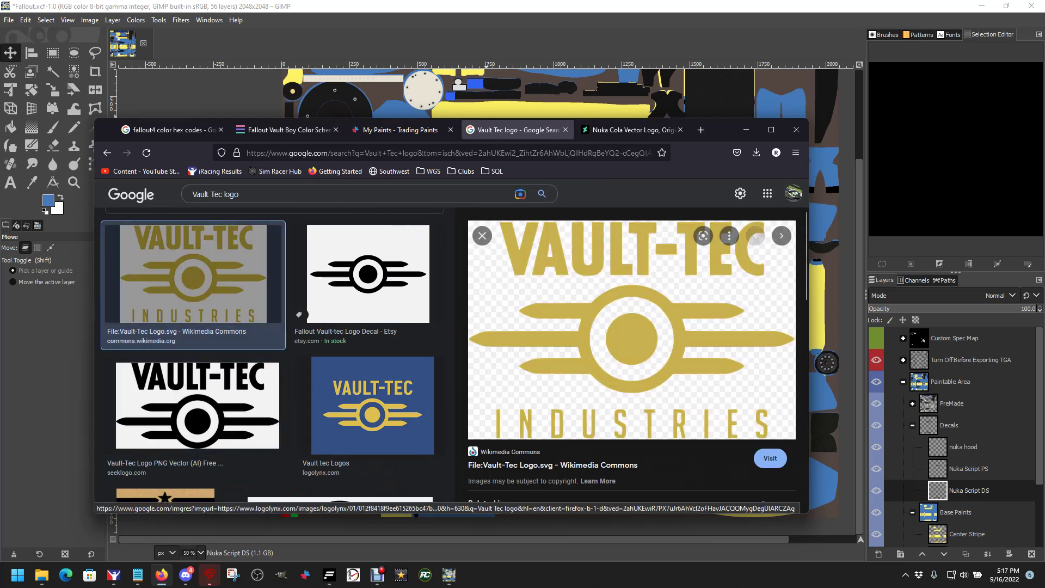
pyautogui.click(372, 405)
pyautogui.scroll(-3, 165, 375)
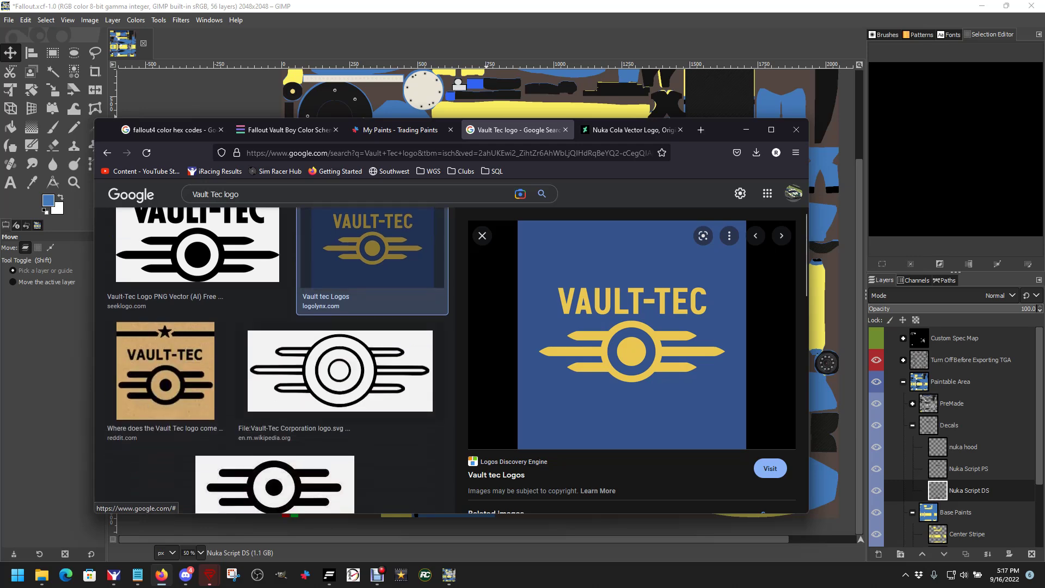
pyautogui.click(165, 376)
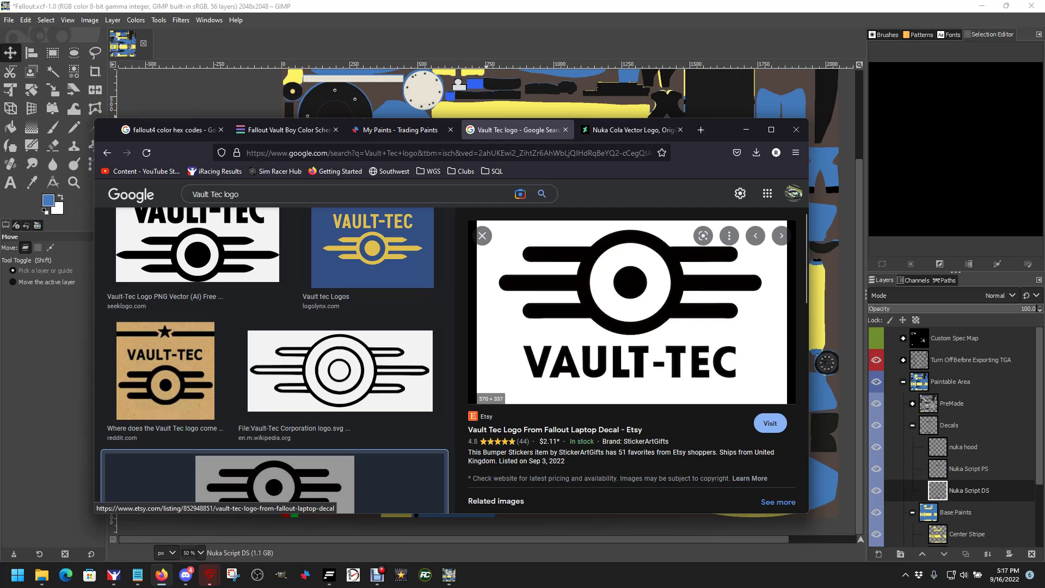
# Save the Vault-Tec decal image as a WebP into the Logos\Fallout folder.
pyautogui.rightClick(626, 289)
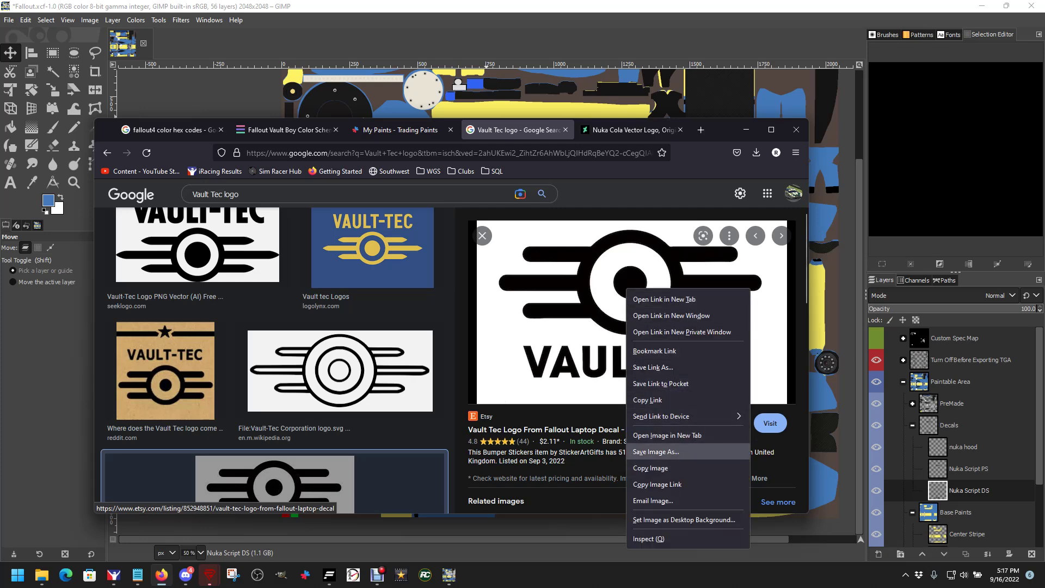
pyautogui.click(656, 452)
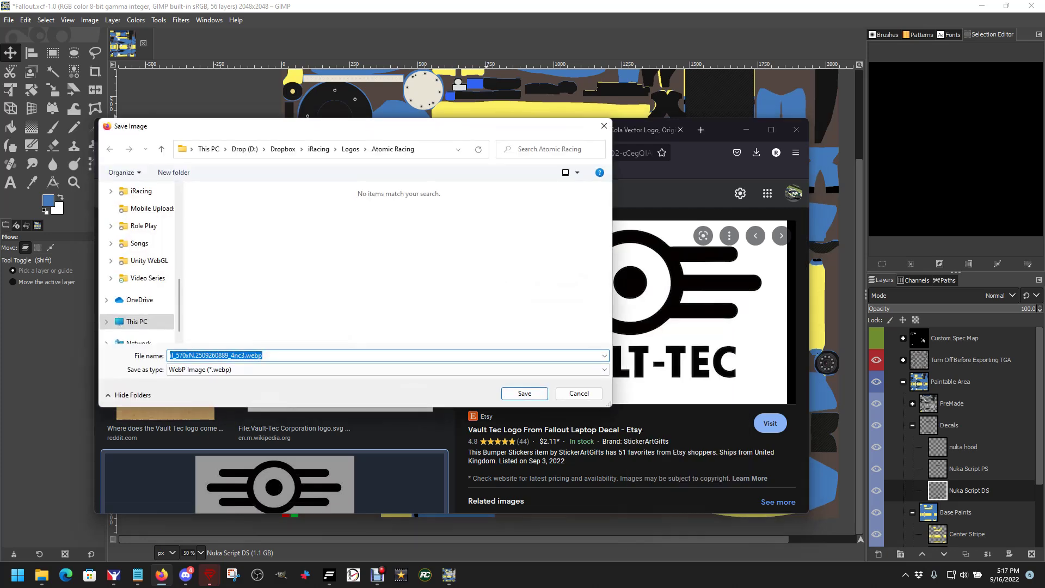
pyautogui.click(351, 149)
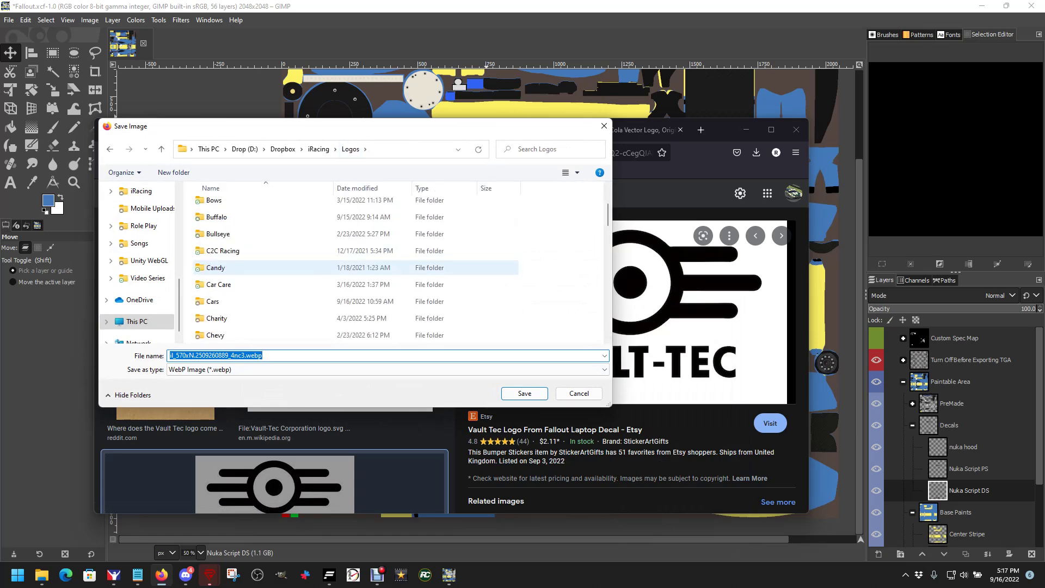
pyautogui.scroll(-4, 354, 266)
pyautogui.click(216, 301)
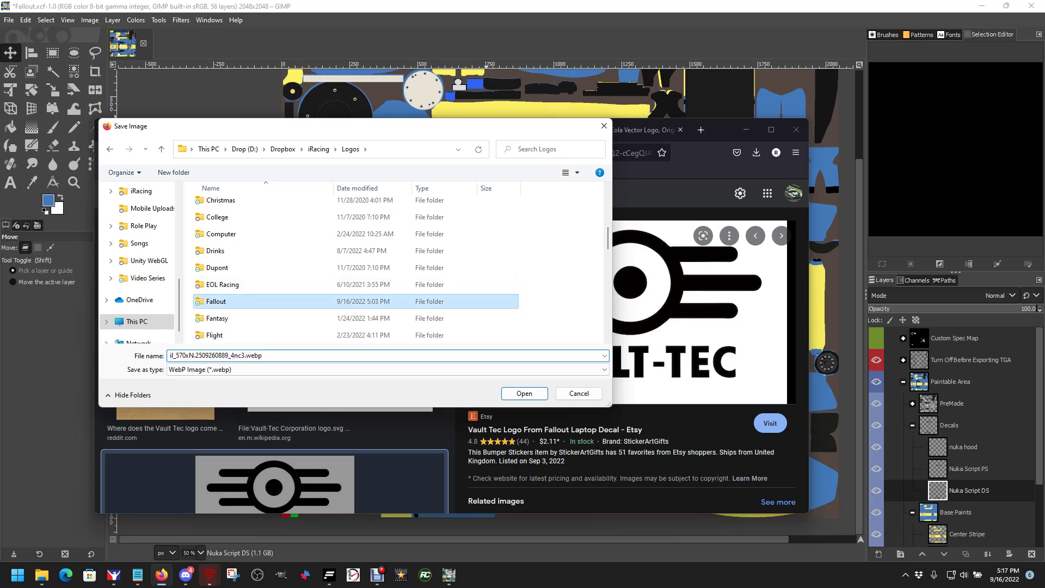
pyautogui.press('Return')
pyautogui.press('Return')
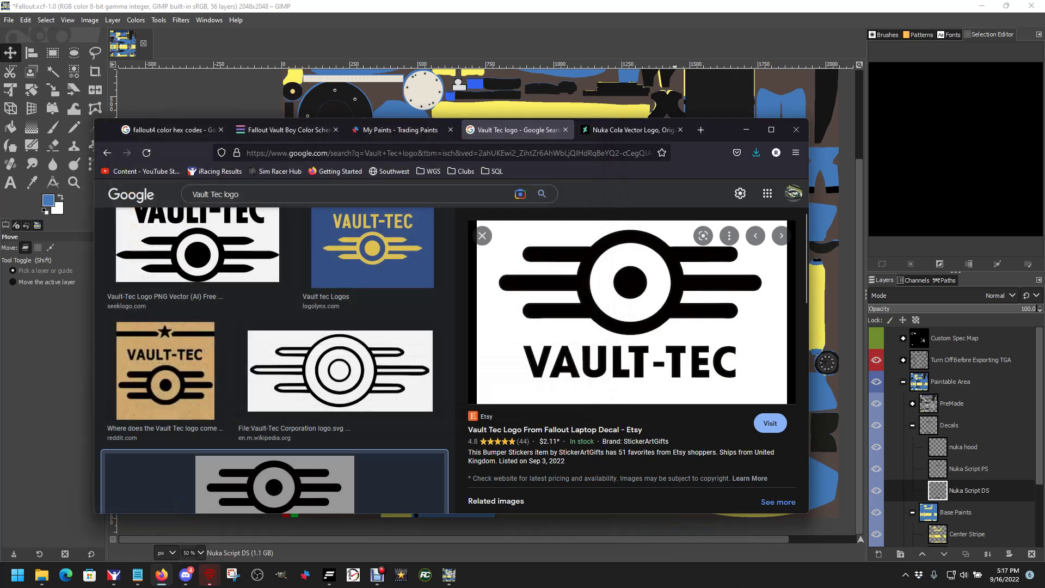
pyautogui.hotkey('alt', 'Tab')
# Open the Vault-Tec WebP from iRacing\Logos\Fallout as a new layer in Fallout.xcf.
pyautogui.hotkey('alt', 'f')
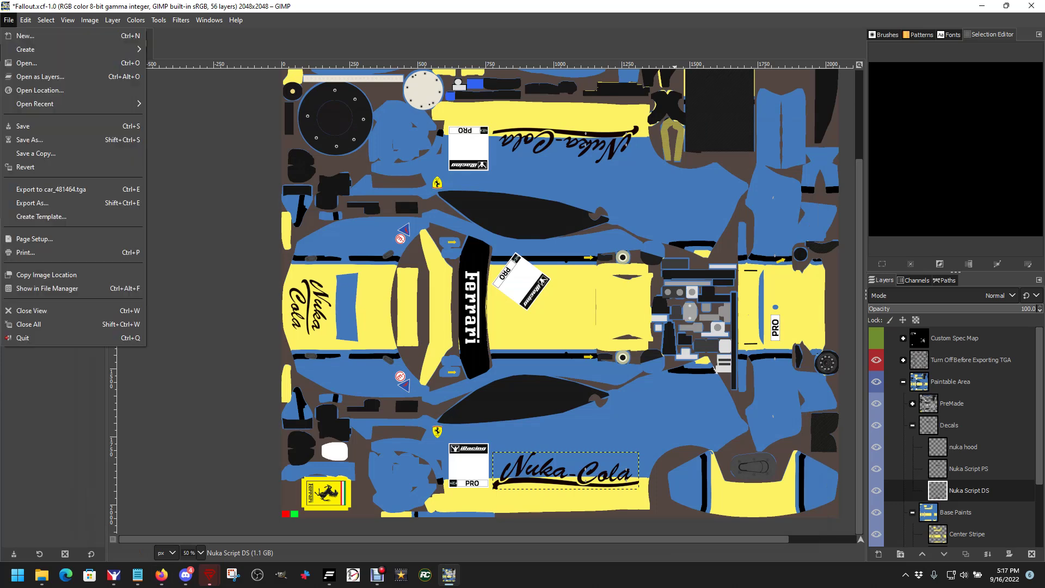
pyautogui.press('Down')
pyautogui.press('Down')
pyautogui.press('Down')
pyautogui.press('Return')
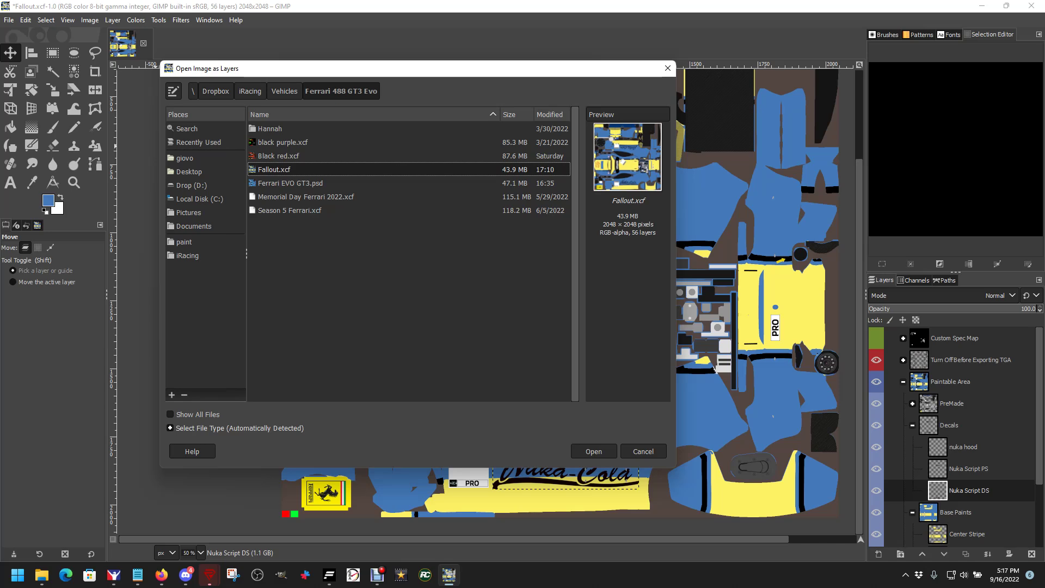
pyautogui.click(250, 92)
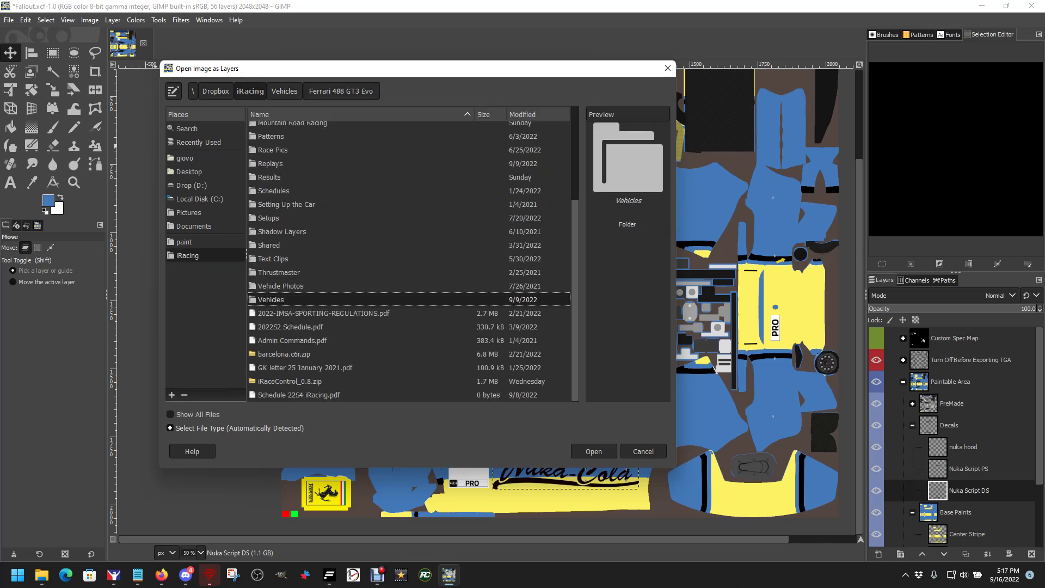
pyautogui.scroll(5, 408, 261)
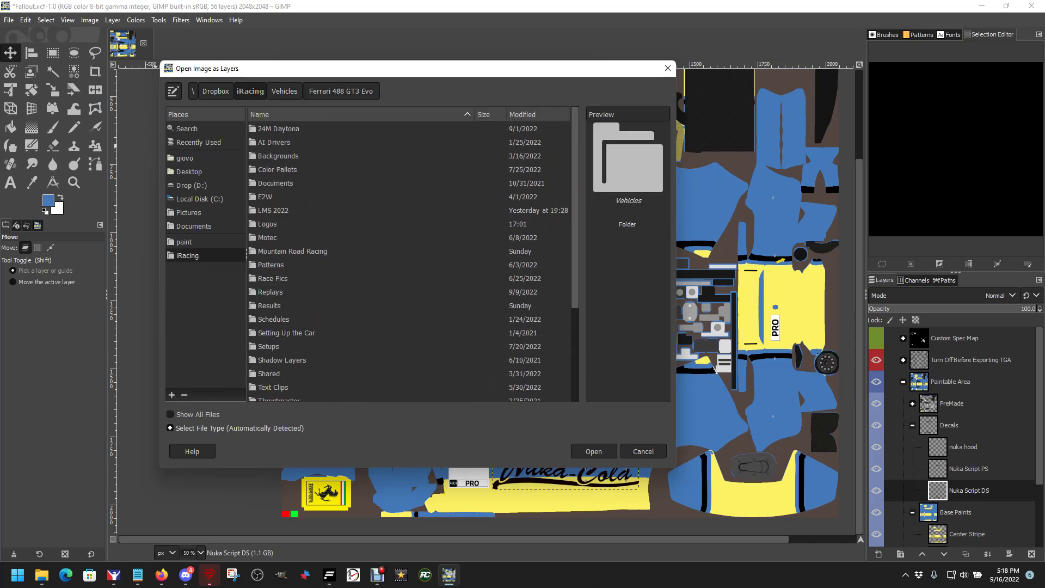
pyautogui.doubleClick(267, 224)
pyautogui.scroll(-4, 408, 261)
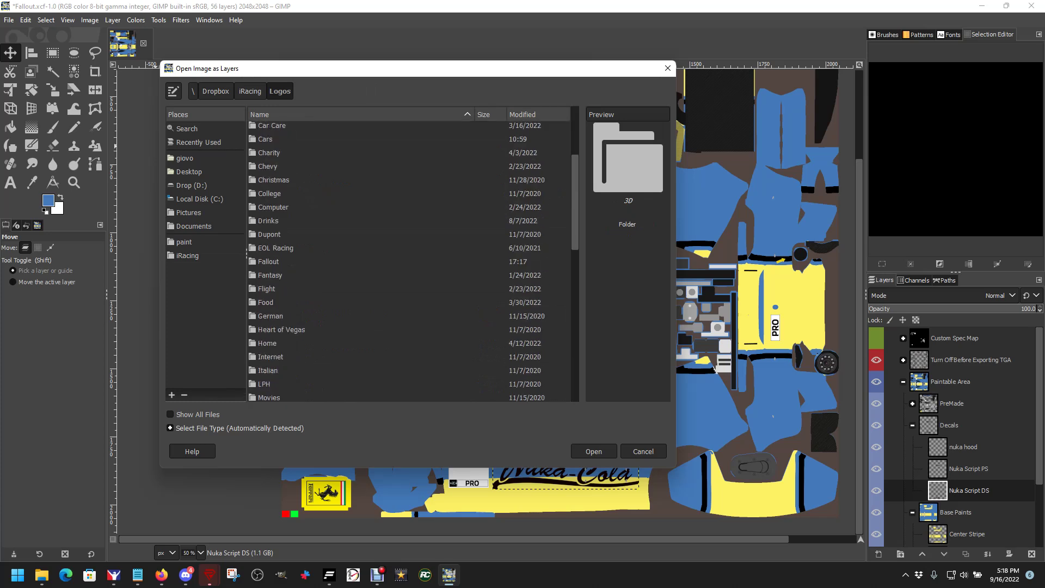
pyautogui.doubleClick(268, 261)
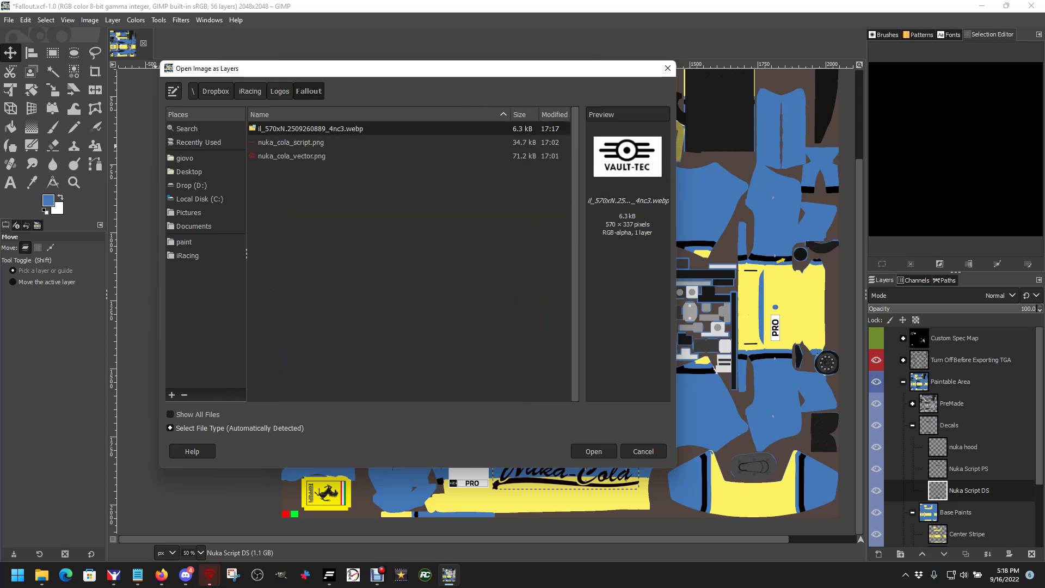
pyautogui.press('Return')
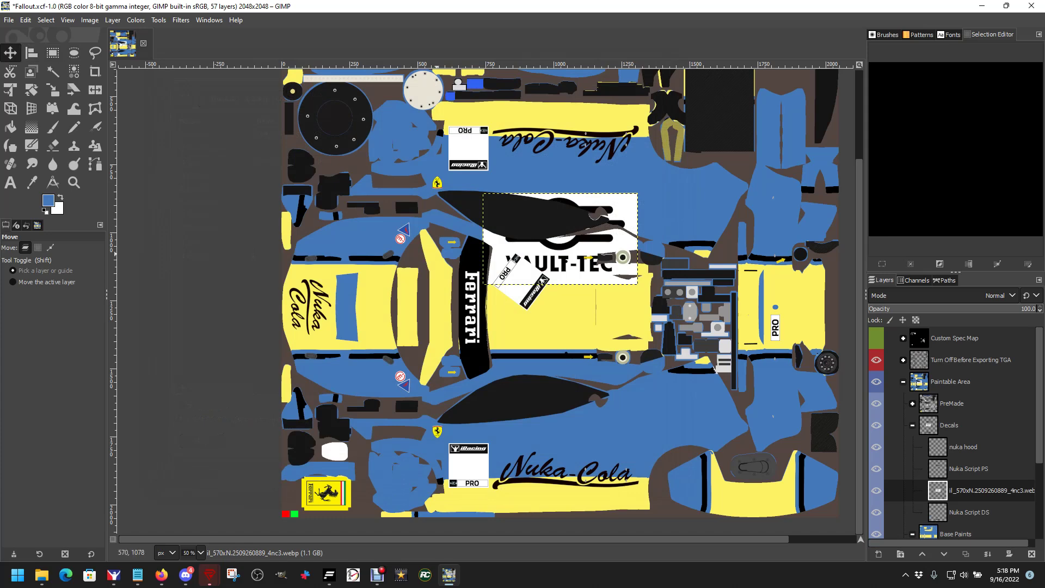
pyautogui.moveTo(560, 239); pyautogui.dragTo(648, 413)
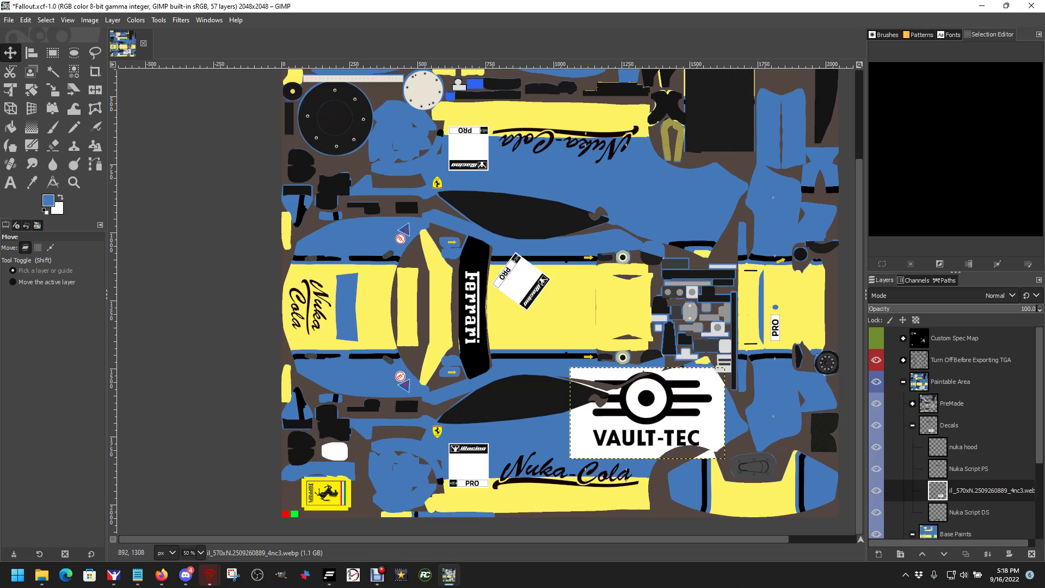
pyautogui.hotkey('alt', 'e')
pyautogui.press('Return')
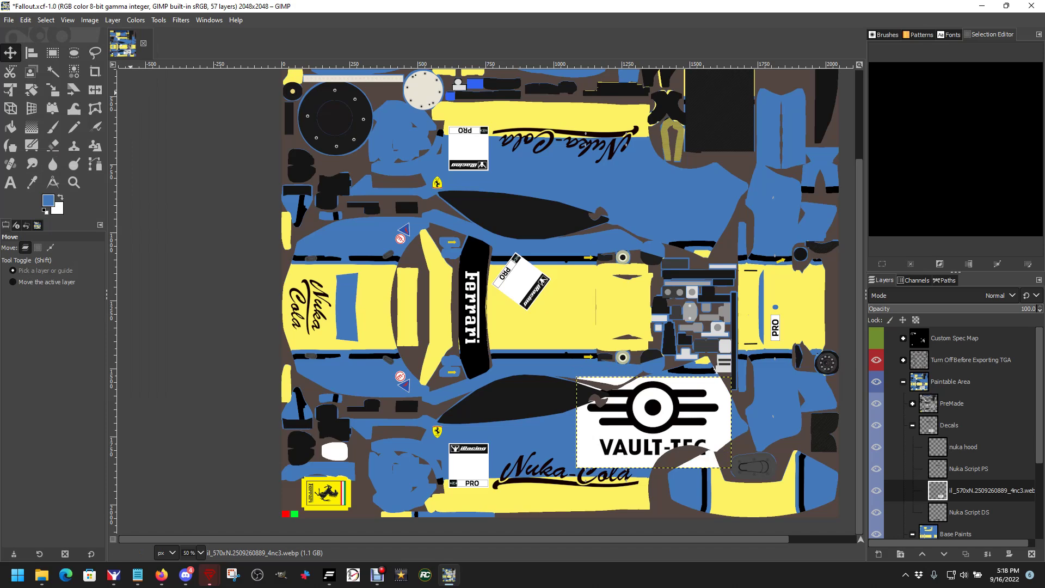
pyautogui.hotkey('alt', 'e')
pyautogui.press('Return')
pyautogui.hotkey('alt', 'e')
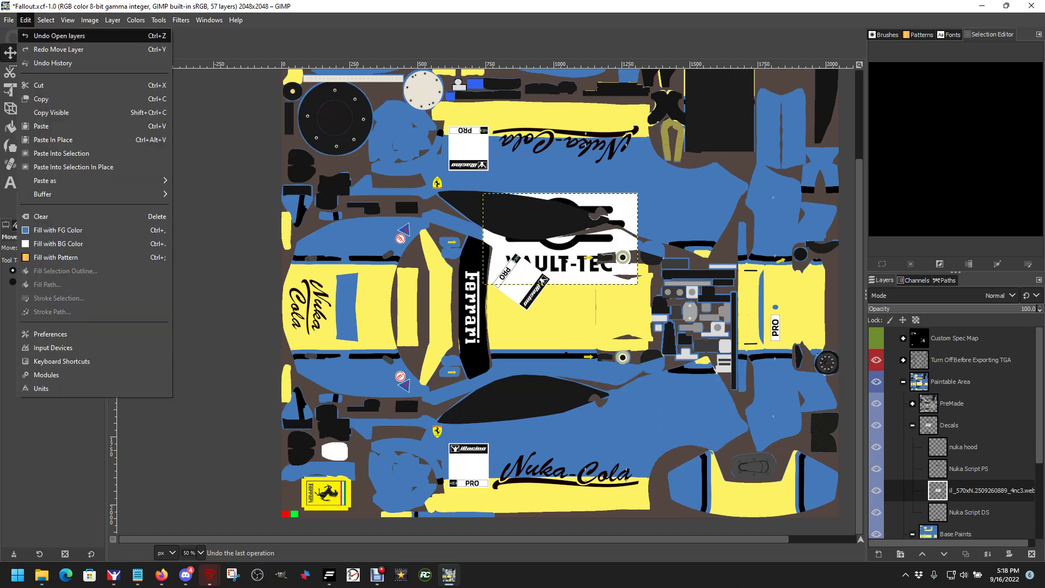
# Undo the Vault-Tec layer import and start opening a file as a separate image.
pyautogui.press('Return')
pyautogui.hotkey('alt', 'f')
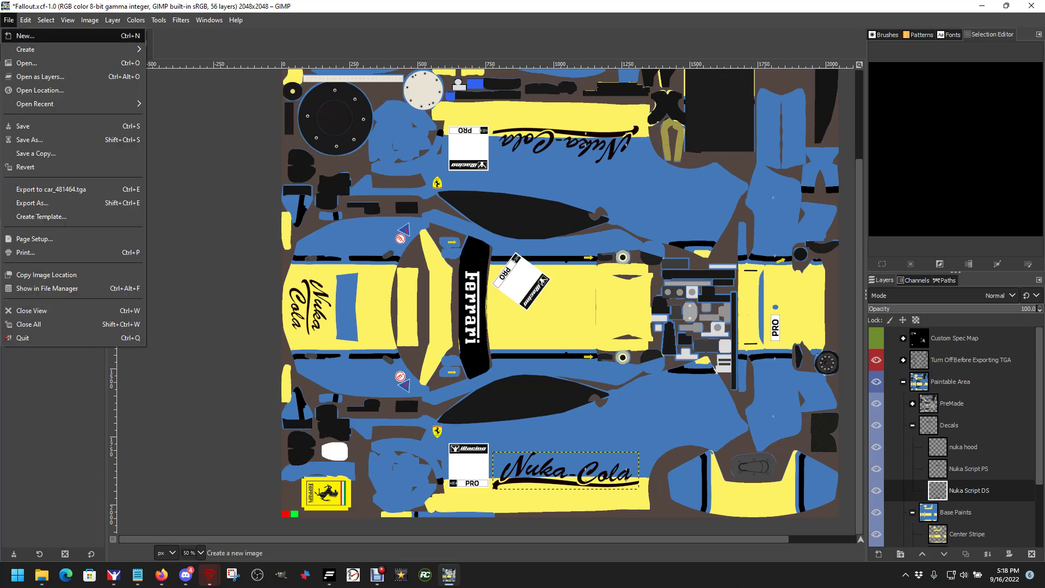
pyautogui.press('Down')
pyautogui.press('Down')
pyautogui.press('Down')
pyautogui.press('Up')
pyautogui.press('Return')
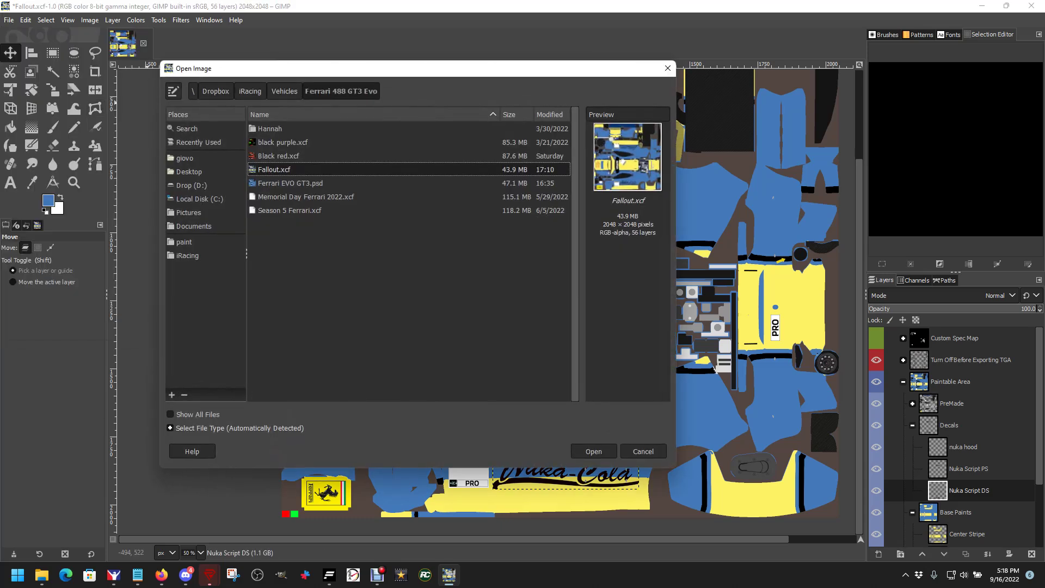
# Open the Vault-Tec WebP from Logos\Fallout as its own 570×337 image.
pyautogui.hotkey('alt', 'Up')
pyautogui.hotkey('alt', 'Up')
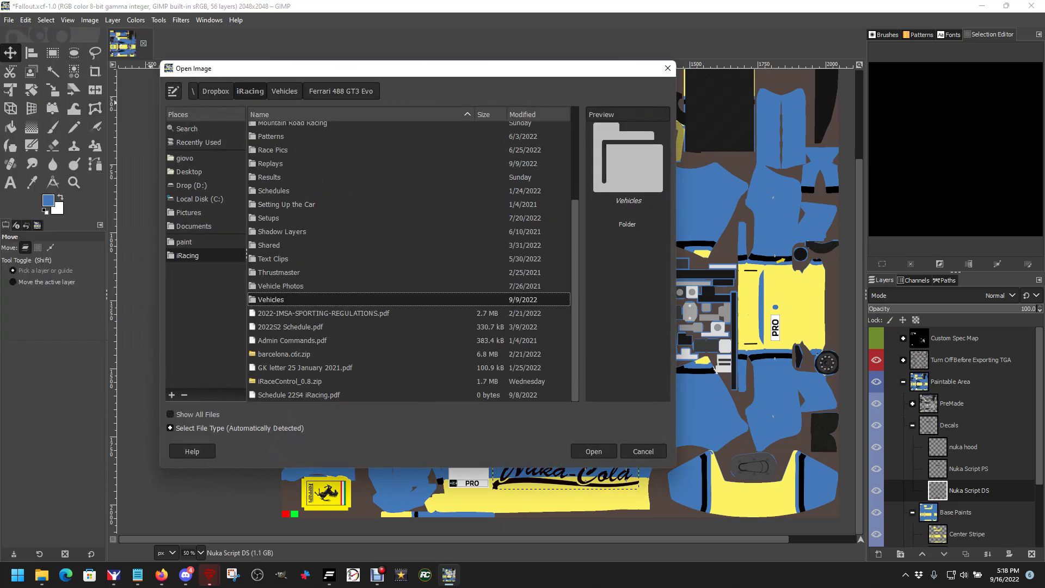
pyautogui.scroll(4, 409, 261)
pyautogui.doubleClick(267, 224)
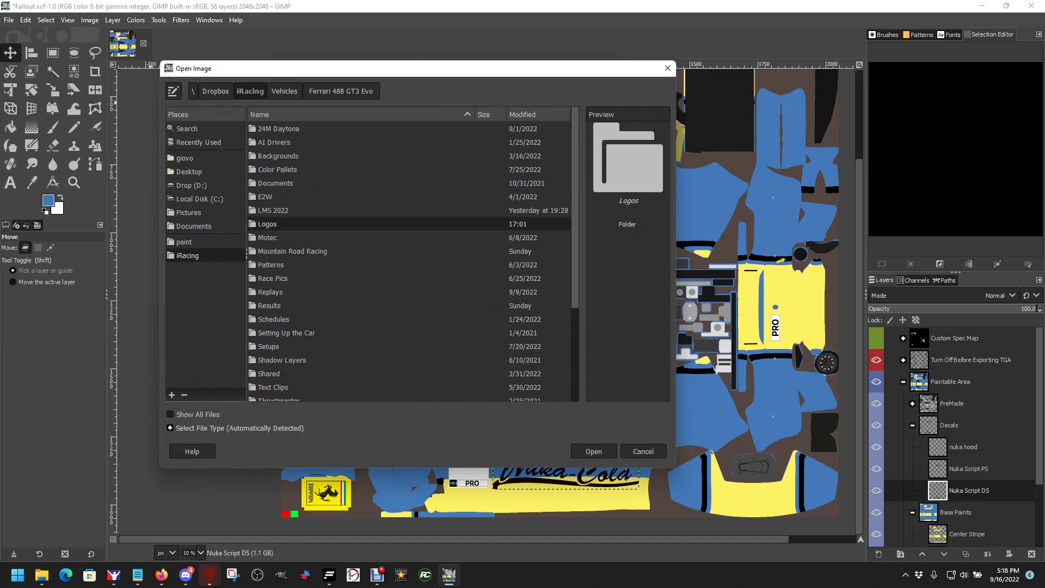
pyautogui.scroll(-3, 409, 262)
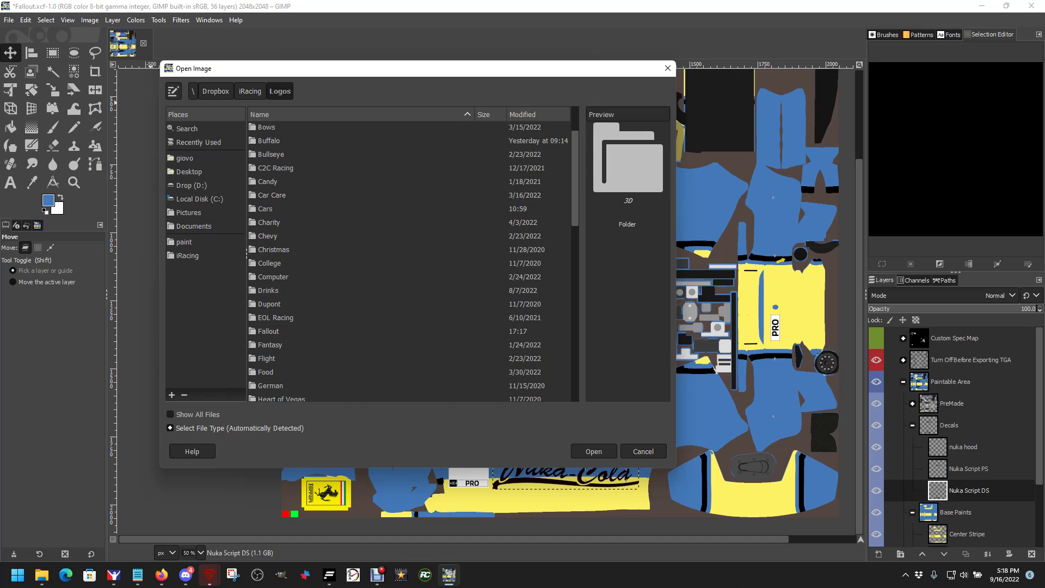
pyautogui.click(268, 296)
pyautogui.press('Return')
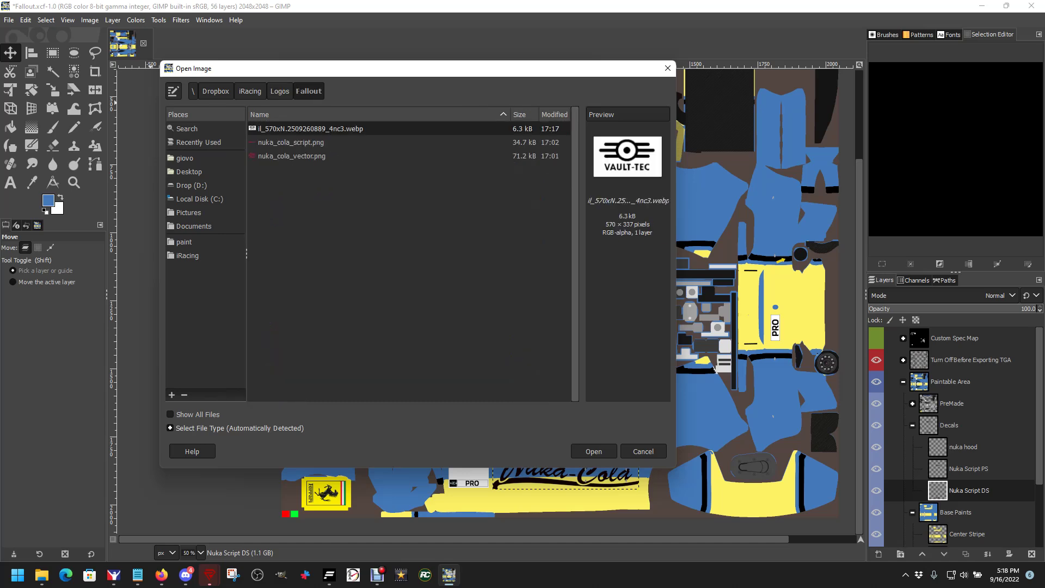
pyautogui.press('Return')
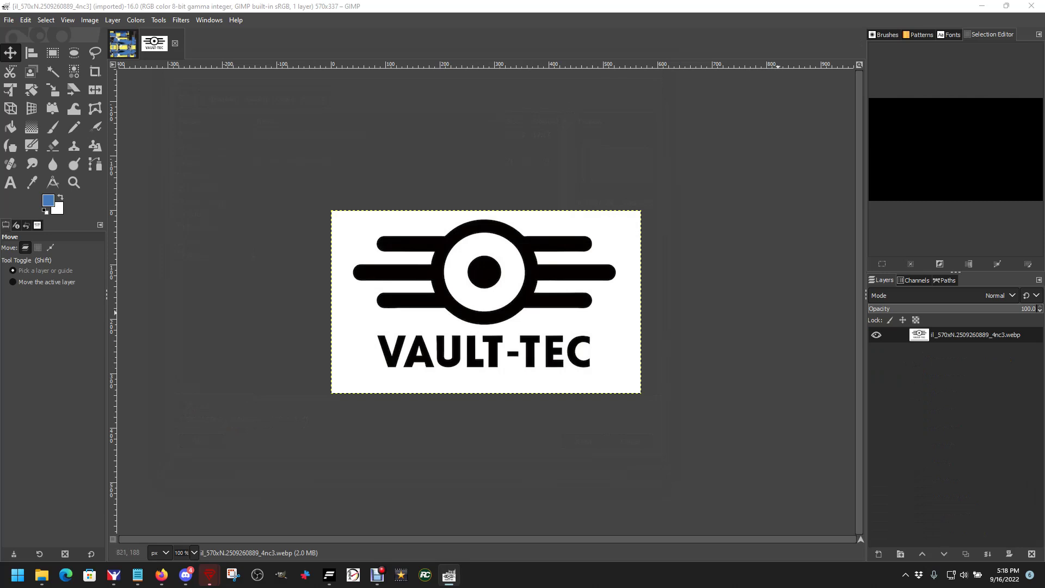
pyautogui.click(74, 71)
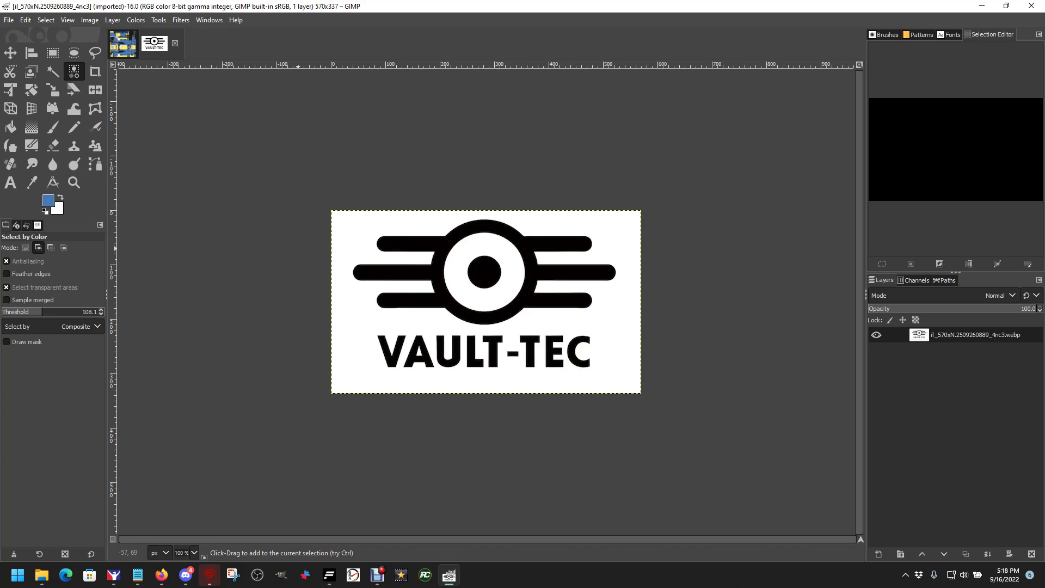
# Clear the Vault-Tec logo's white background to transparency, then drag the layer into the livery.
pyautogui.click(363, 231)
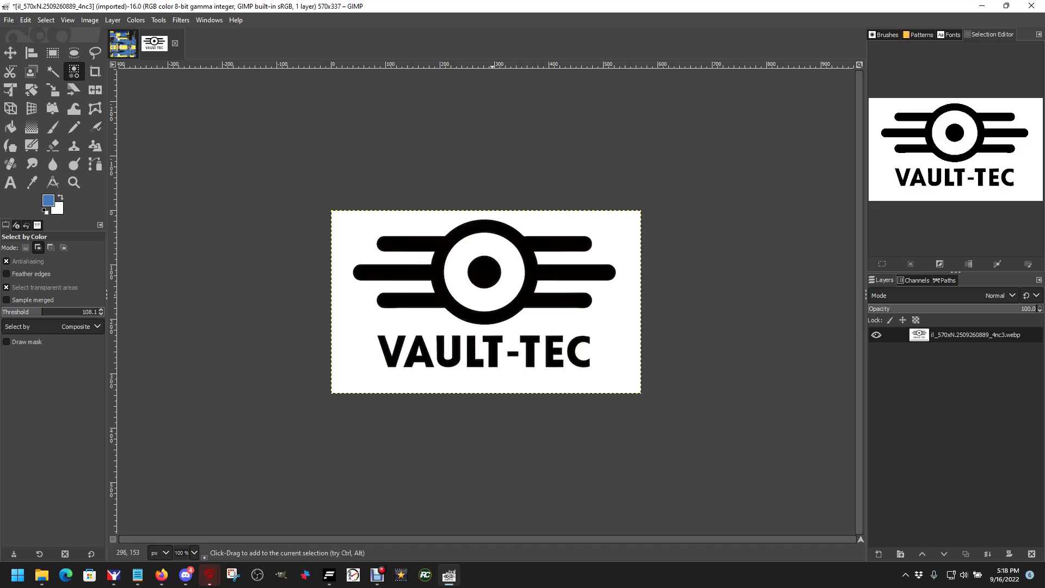
pyautogui.click(112, 20)
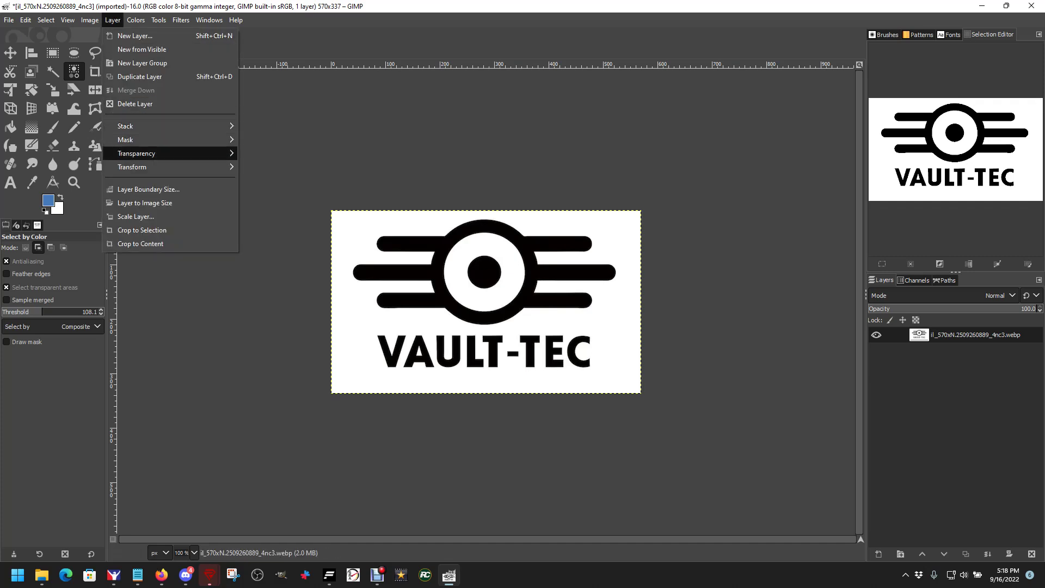
pyautogui.moveTo(163, 153)
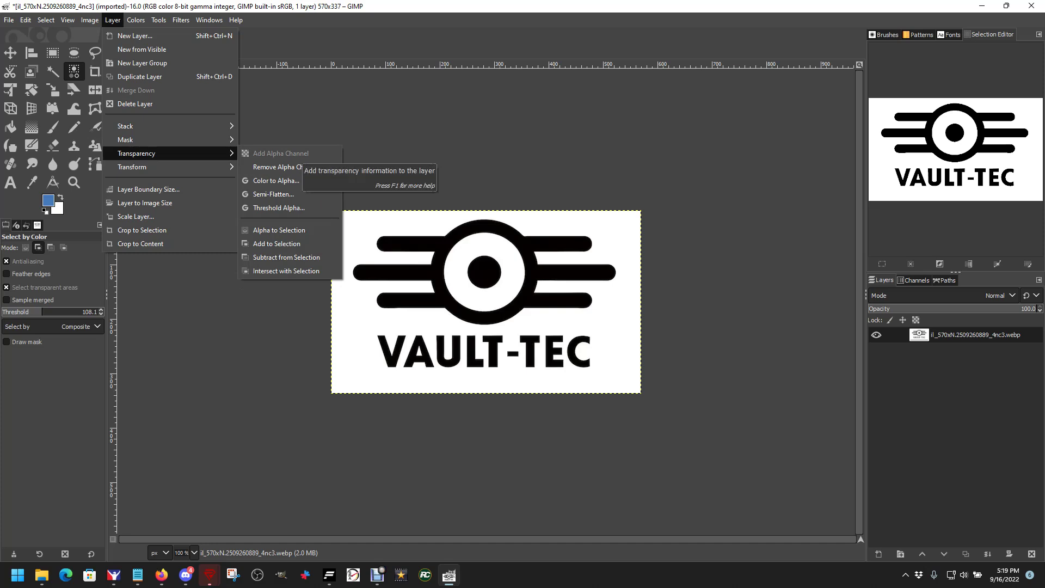
pyautogui.click(419, 261)
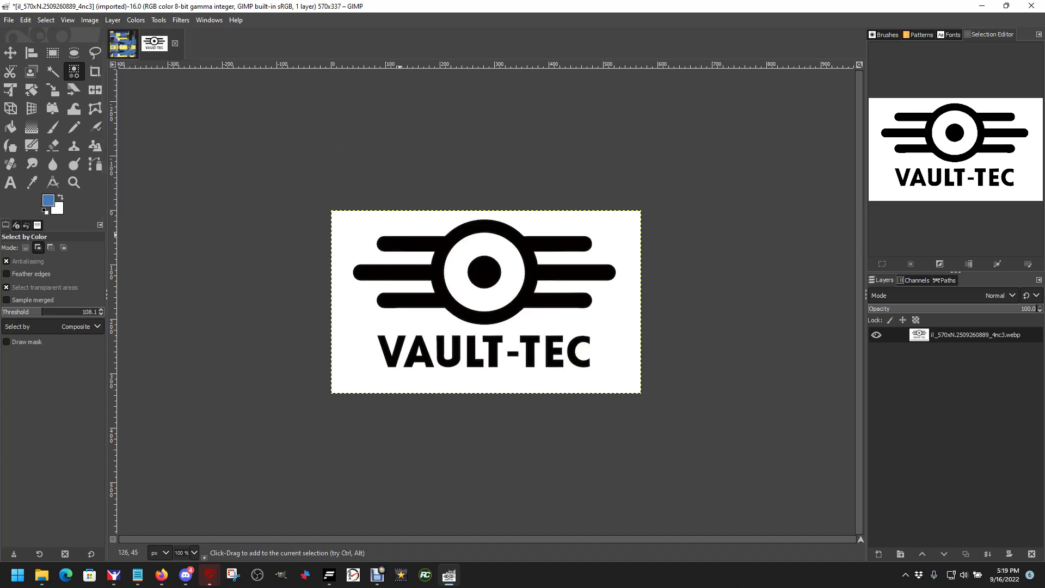
pyautogui.click(26, 19)
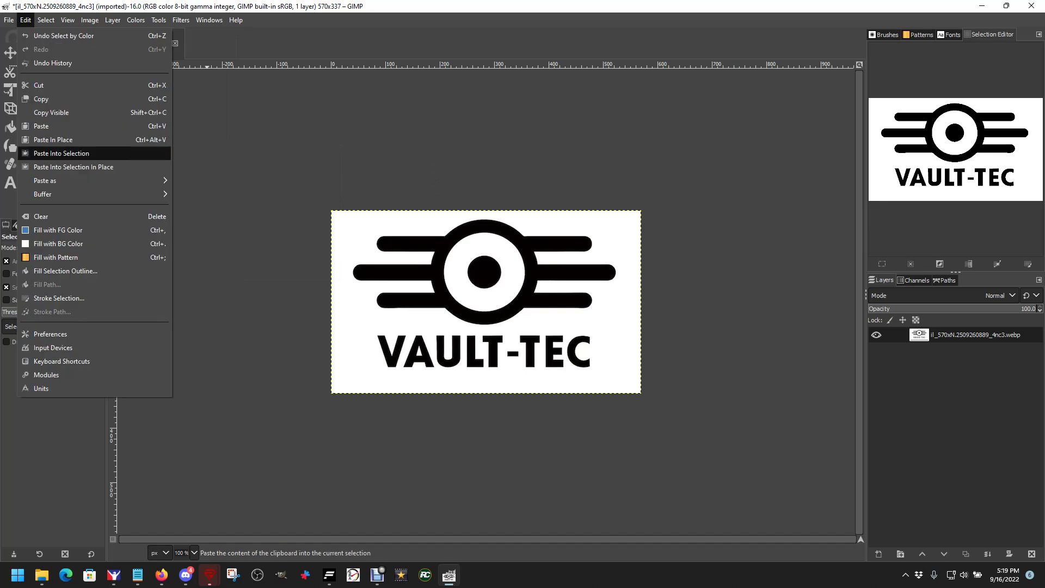
pyautogui.click(54, 216)
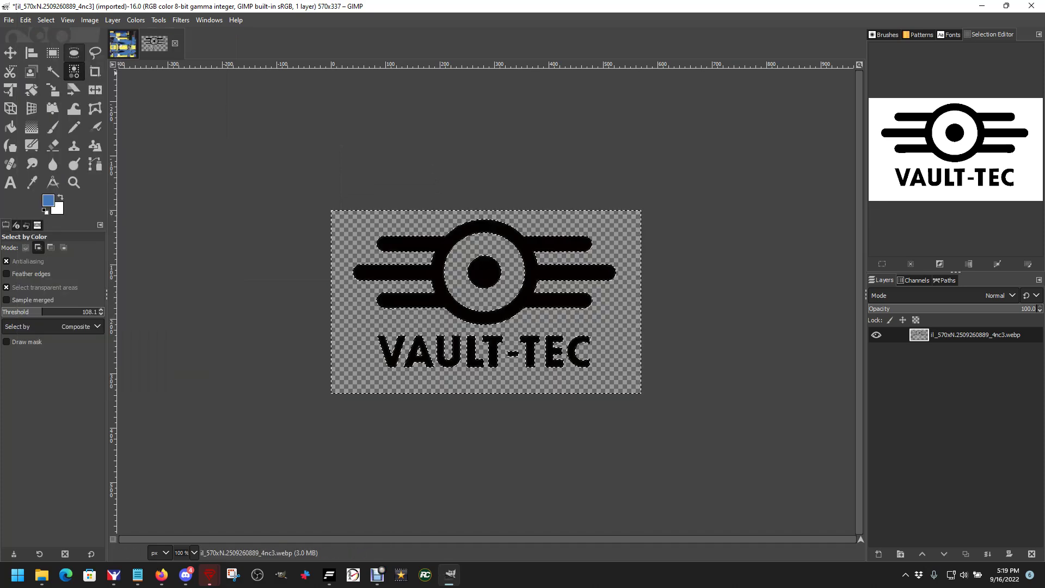
pyautogui.click(45, 20)
pyautogui.click(49, 63)
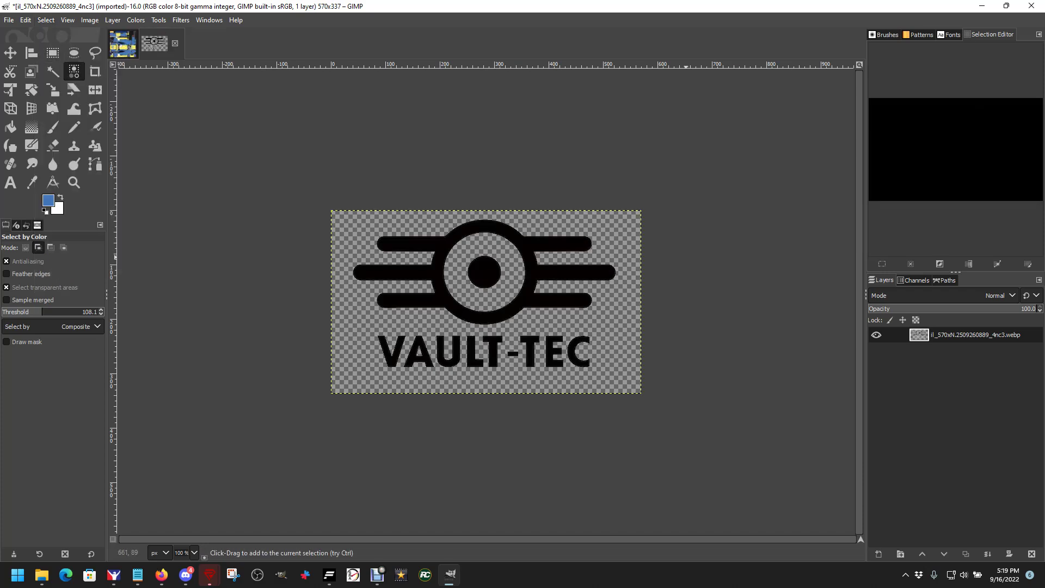
pyautogui.moveTo(919, 334); pyautogui.dragTo(546, 340)
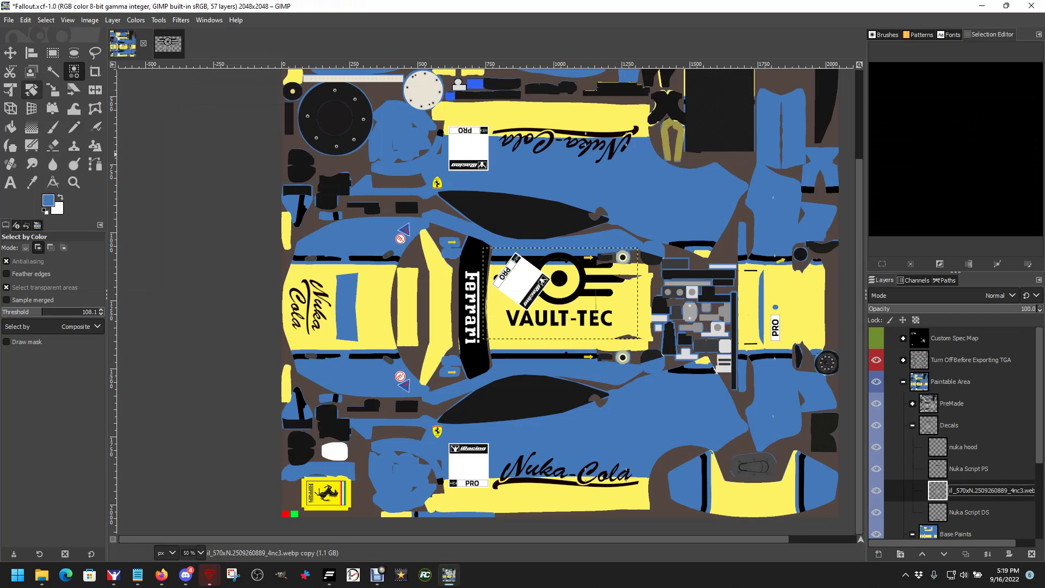
# Move the Vault-Tec layer onto the side panel and scale it to 183×108 px.
pyautogui.click(52, 89)
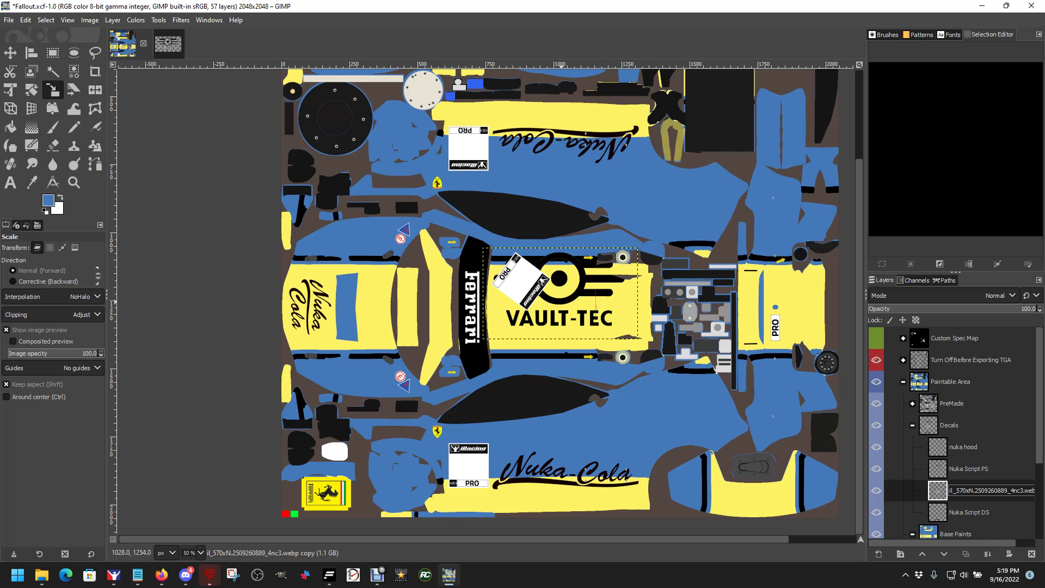
pyautogui.click(562, 308)
pyautogui.moveTo(562, 297); pyautogui.dragTo(548, 436)
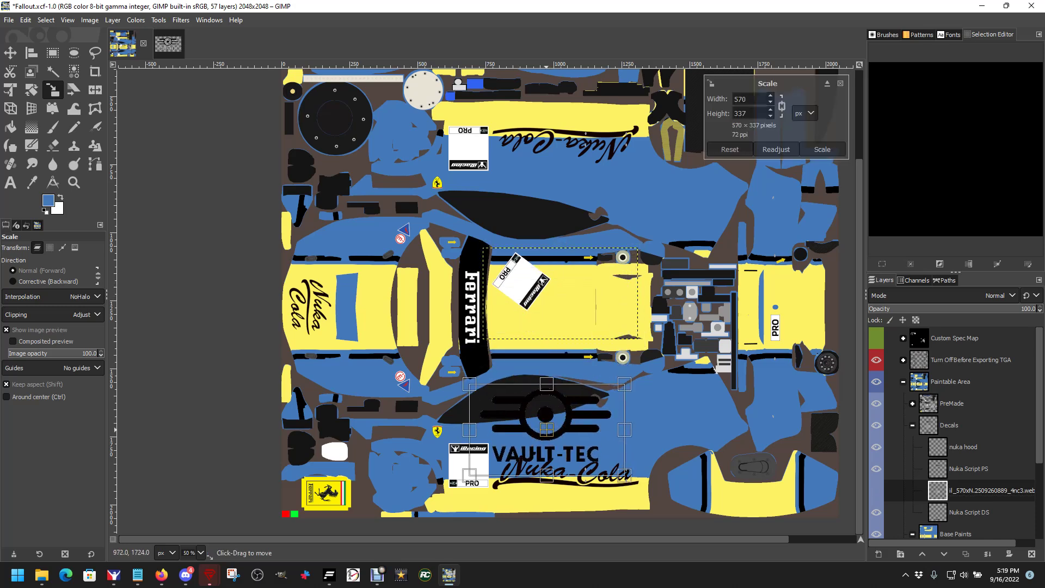
pyautogui.moveTo(624, 384); pyautogui.dragTo(492, 426)
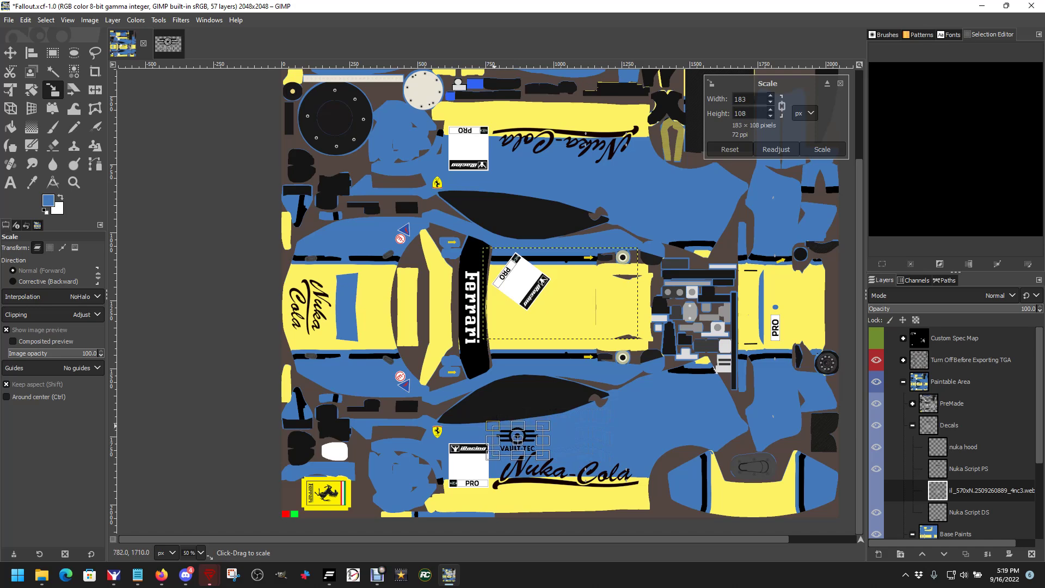
pyautogui.click(822, 149)
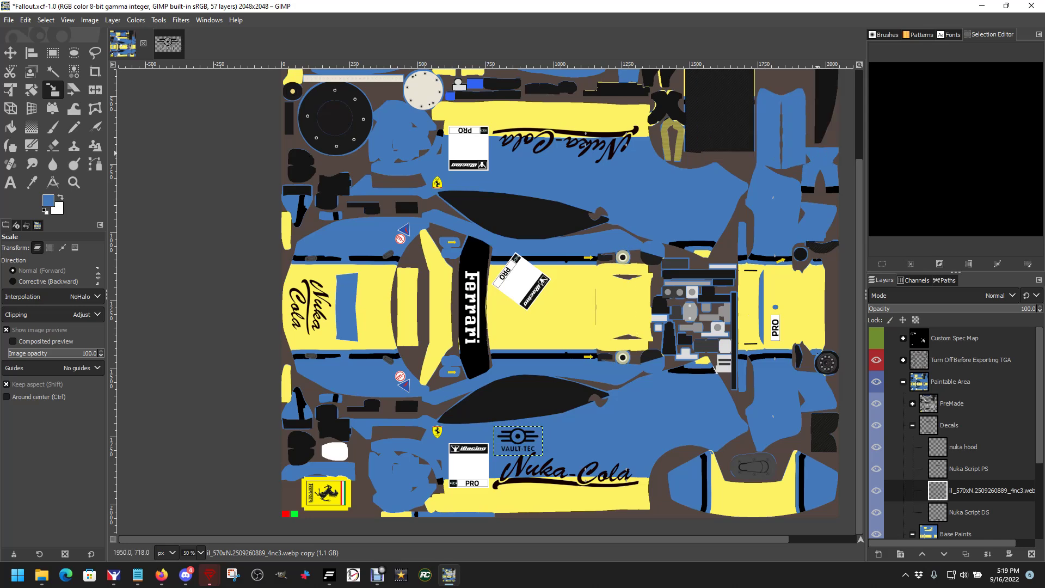
# Zoom in to inspect the decal, then nudge the Vault-Tec logo 17 px left.
pyautogui.scroll(9, 515, 448)
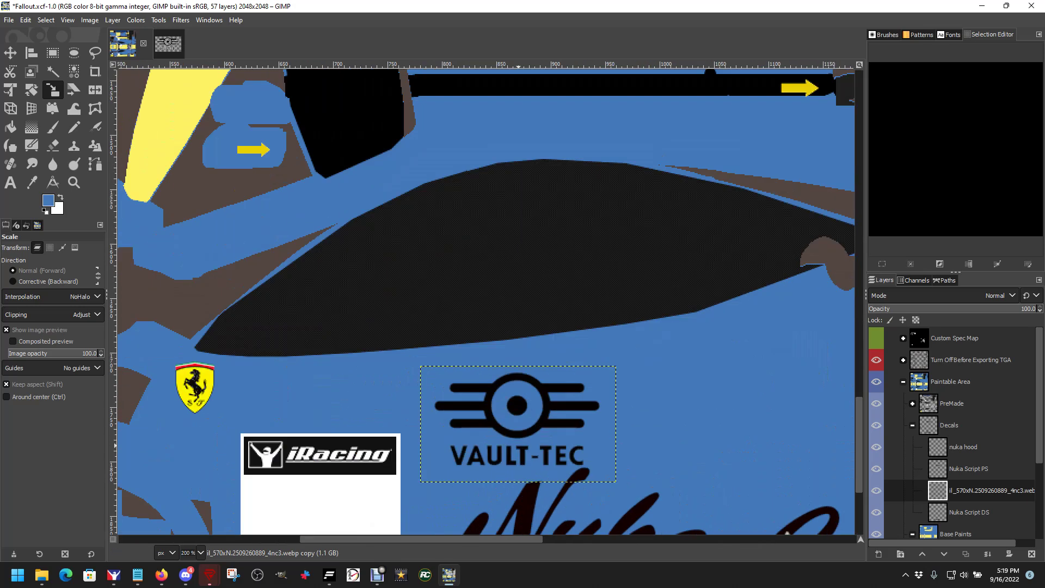
pyautogui.scroll(-5, 498, 337)
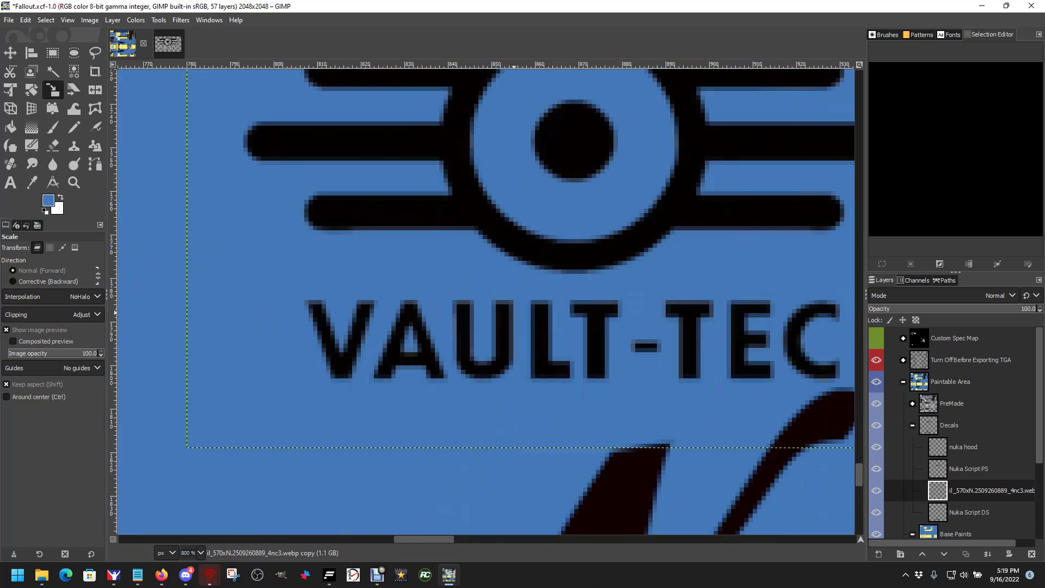
pyautogui.scroll(5, 568, 252)
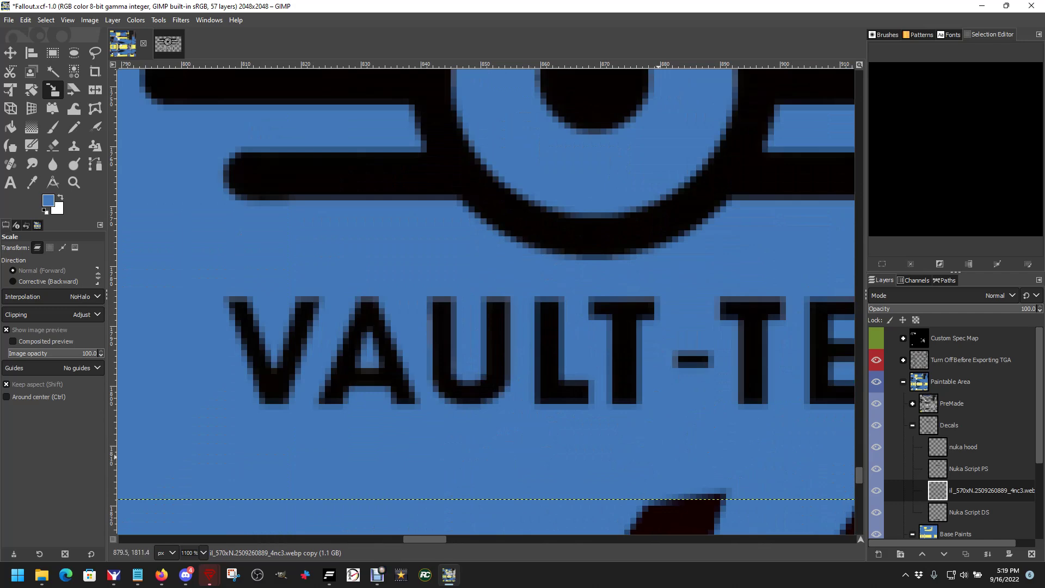
pyautogui.scroll(-4, 659, 457)
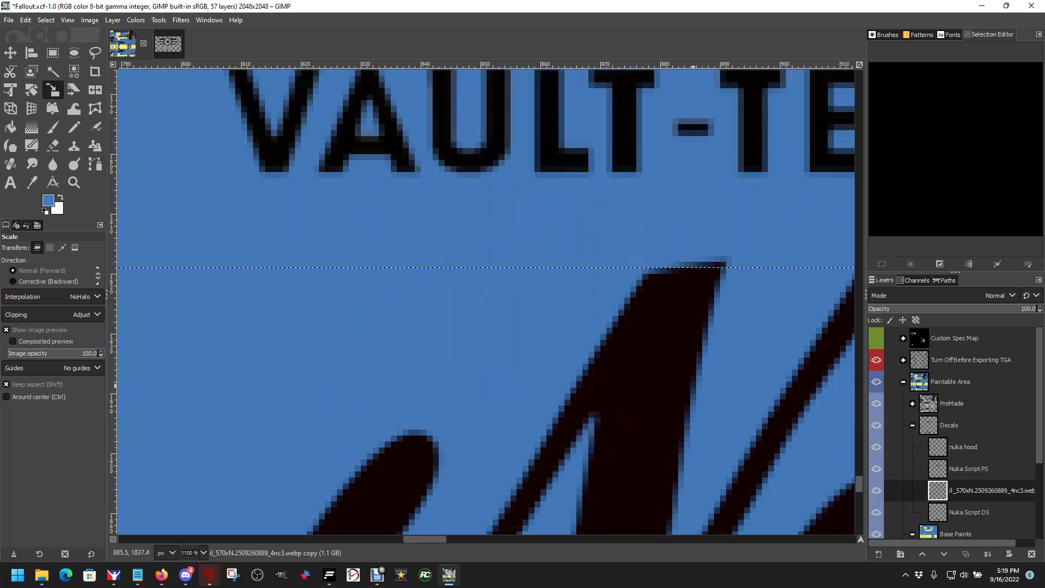
pyautogui.scroll(6, 486, 302)
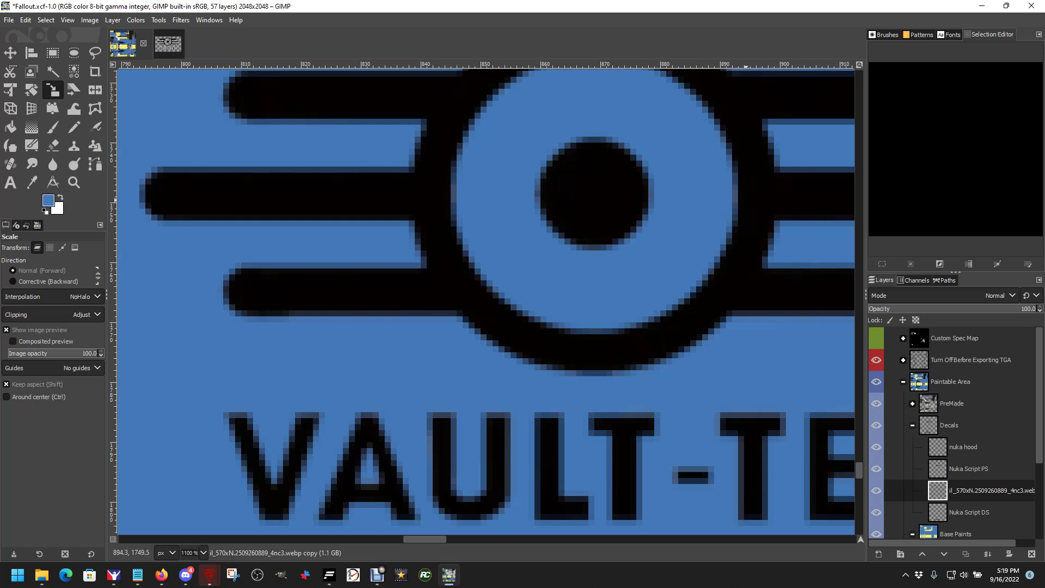
pyautogui.scroll(-2, 637, 226)
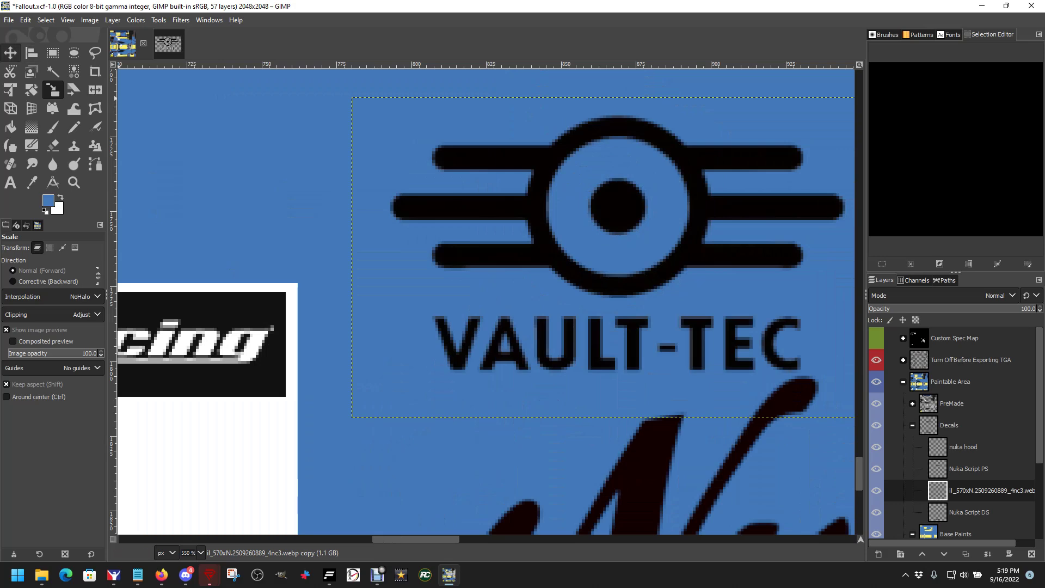
pyautogui.click(10, 53)
pyautogui.moveTo(621, 261); pyautogui.dragTo(571, 261)
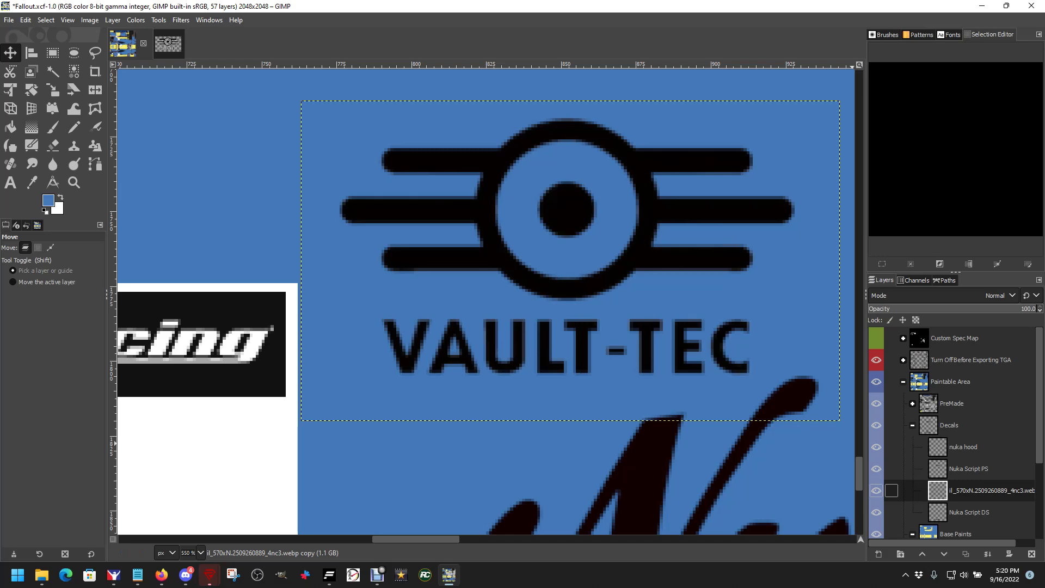
# Rename the logo layer 'Vault Tec DS' and place it above Nuka Script PS.
pyautogui.doubleClick(974, 490)
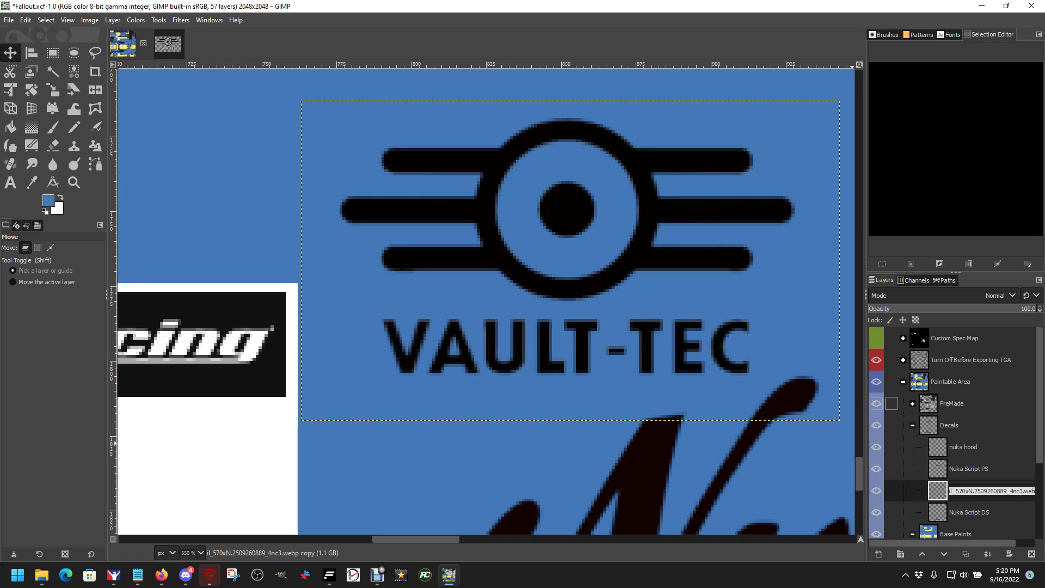
pyautogui.write('Vault Tec')
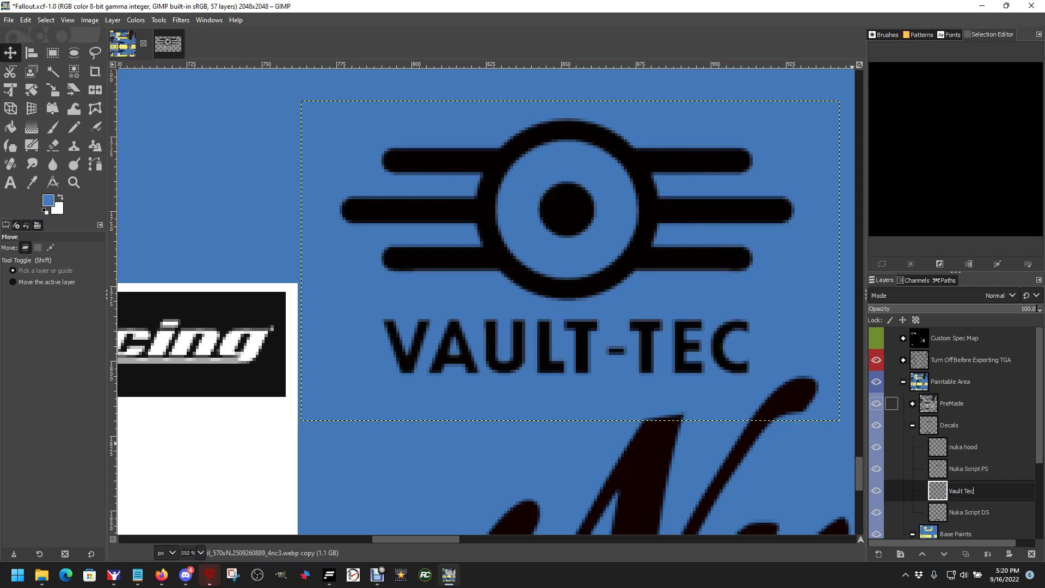
pyautogui.write(' DS')
pyautogui.press('Return')
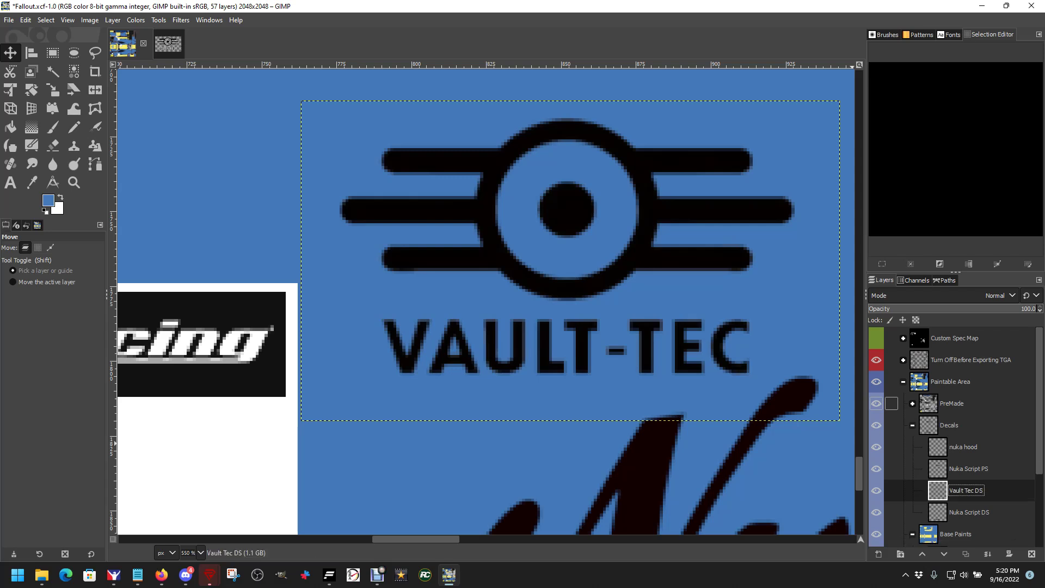
pyautogui.moveTo(937, 490); pyautogui.dragTo(950, 469)
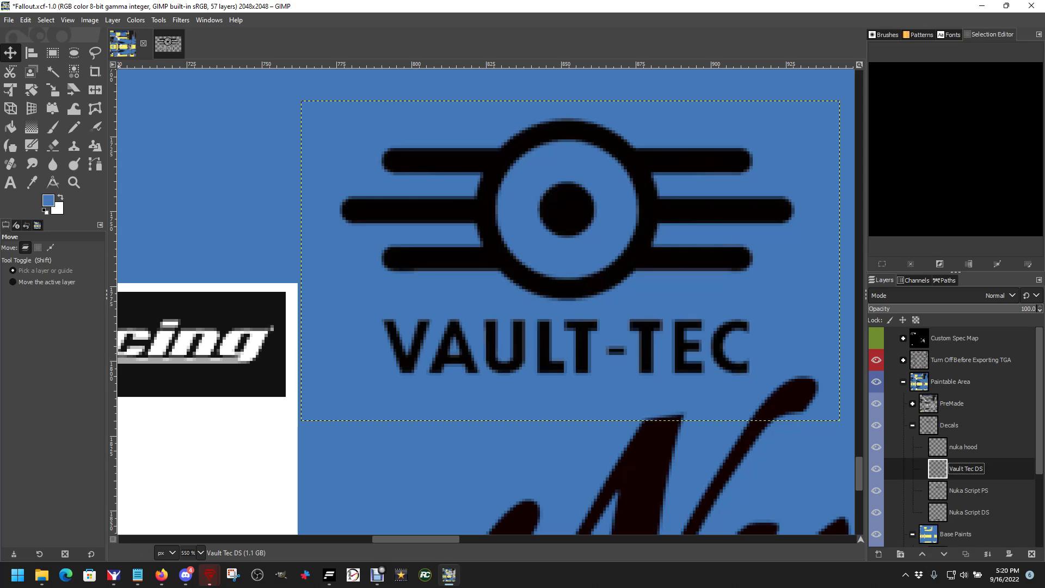
# Export the livery to the car's TGA paint file and view it in iRacing.
pyautogui.click(9, 20)
pyautogui.click(33, 188)
pyautogui.hotkey('alt', 'Tab')
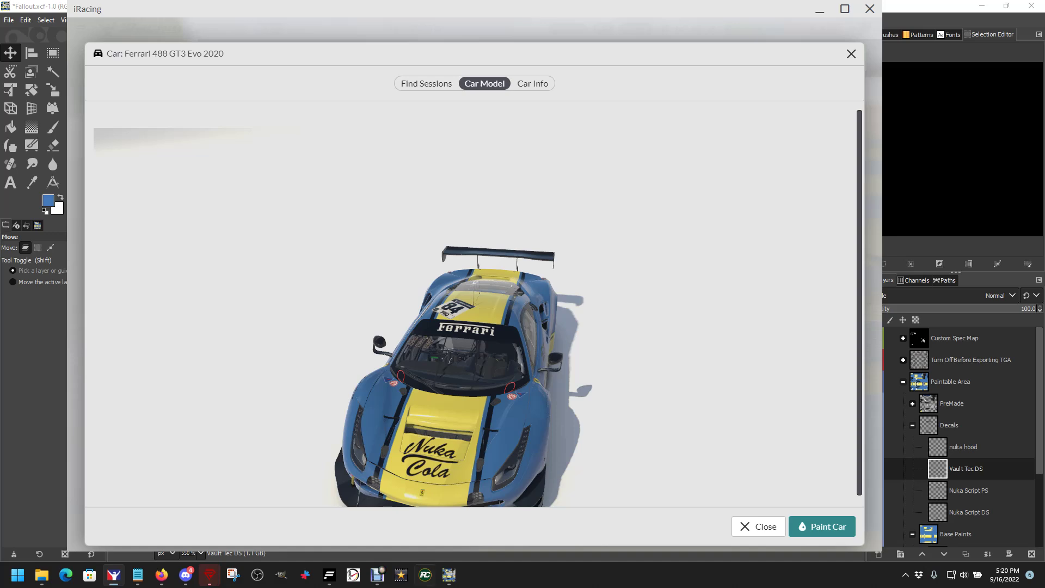
# After checking the Vault-Tec door decal on the iRacing preview, return to GIMP.
pyautogui.click(448, 574)
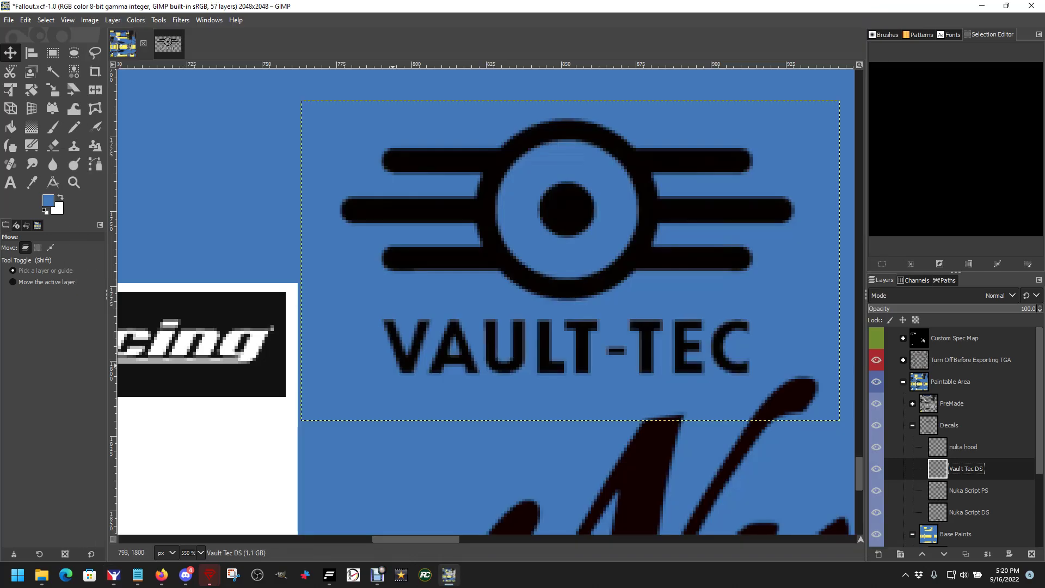
# Try a test rectangle selection on the left door, clear it, and zoom out to 33%.
pyautogui.scroll(-6, 406, 336)
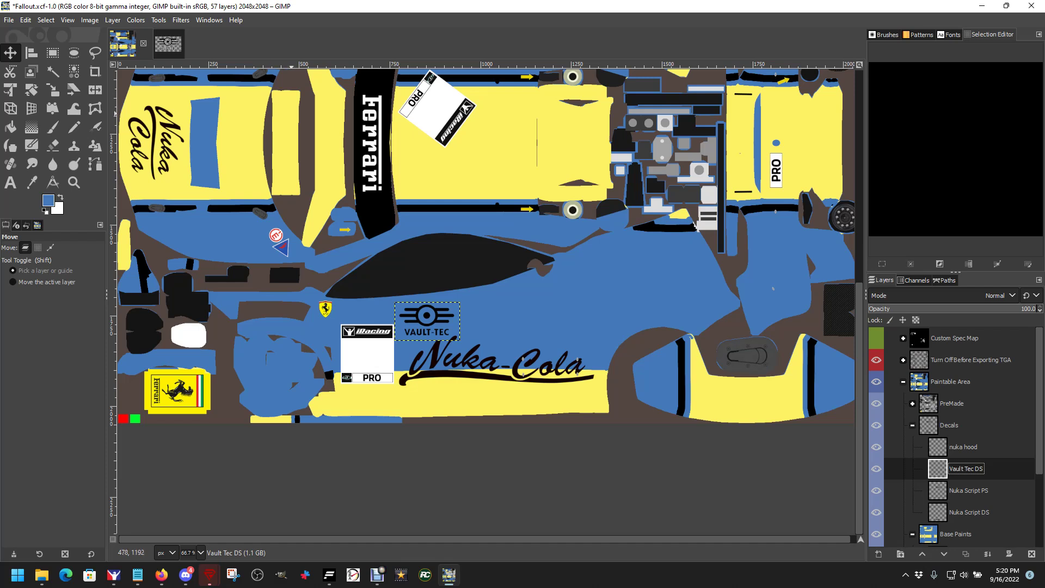
pyautogui.click(52, 52)
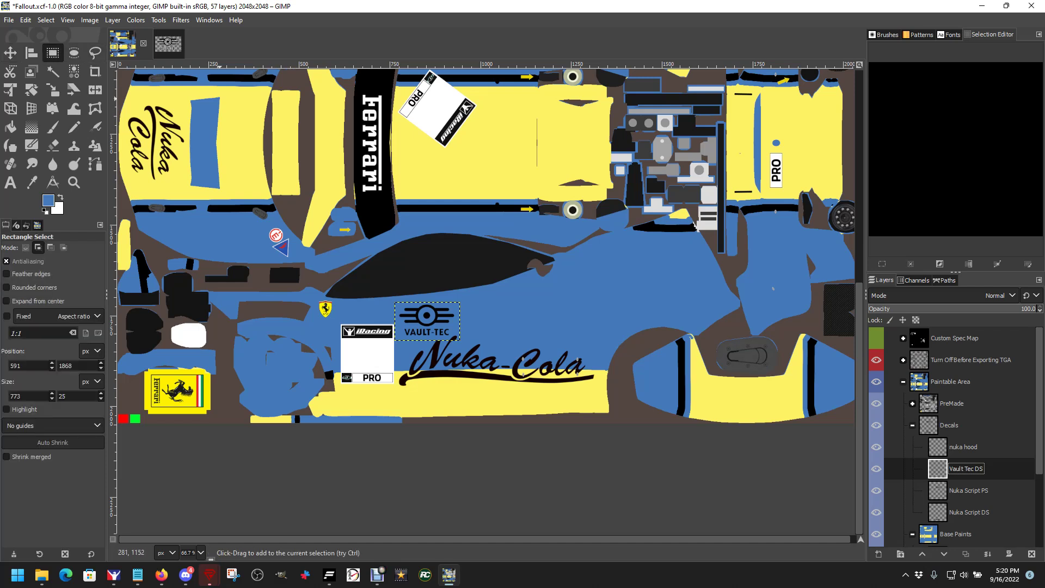
pyautogui.moveTo(270, 91); pyautogui.dragTo(302, 205)
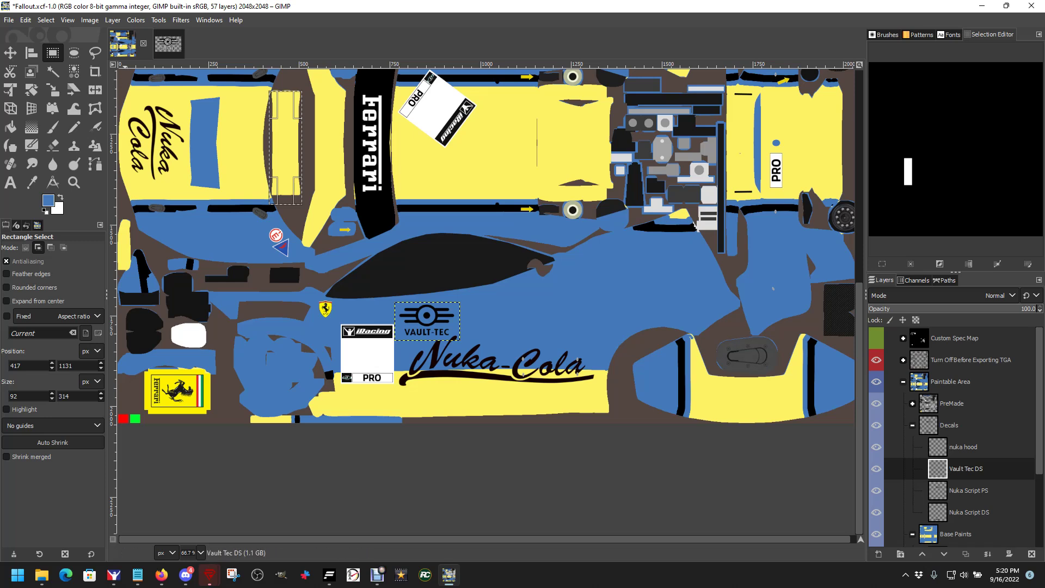
pyautogui.click(46, 19)
pyautogui.hotkey('shift', 'ctrl', 'a')
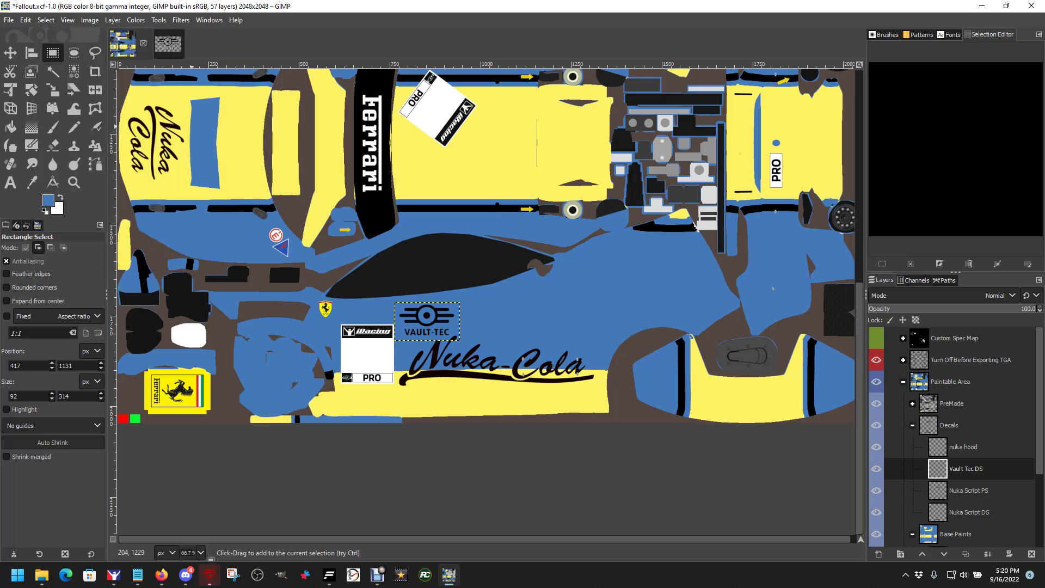
pyautogui.scroll(5, 207, 338)
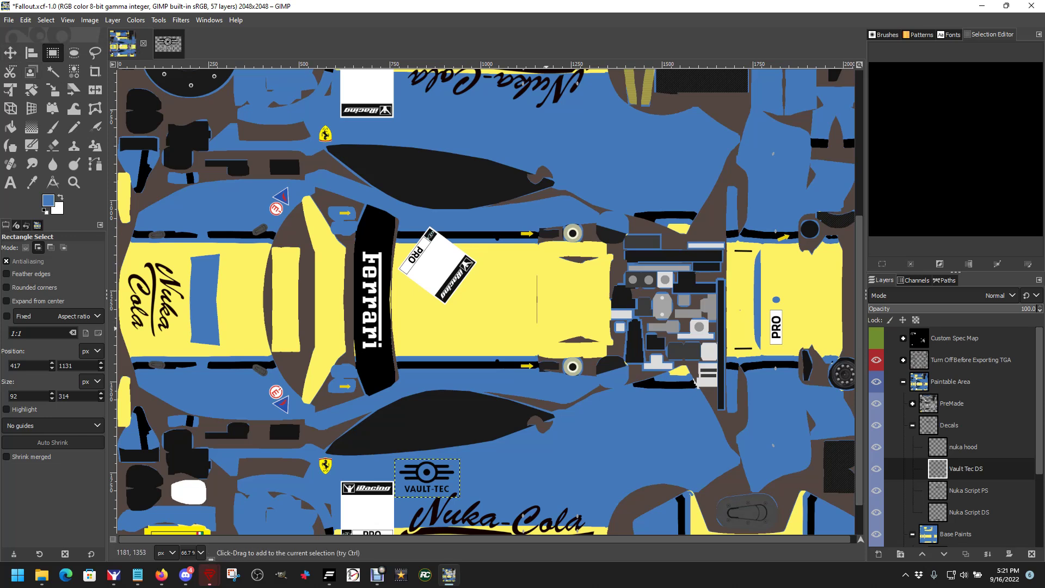
pyautogui.scroll(5, 548, 322)
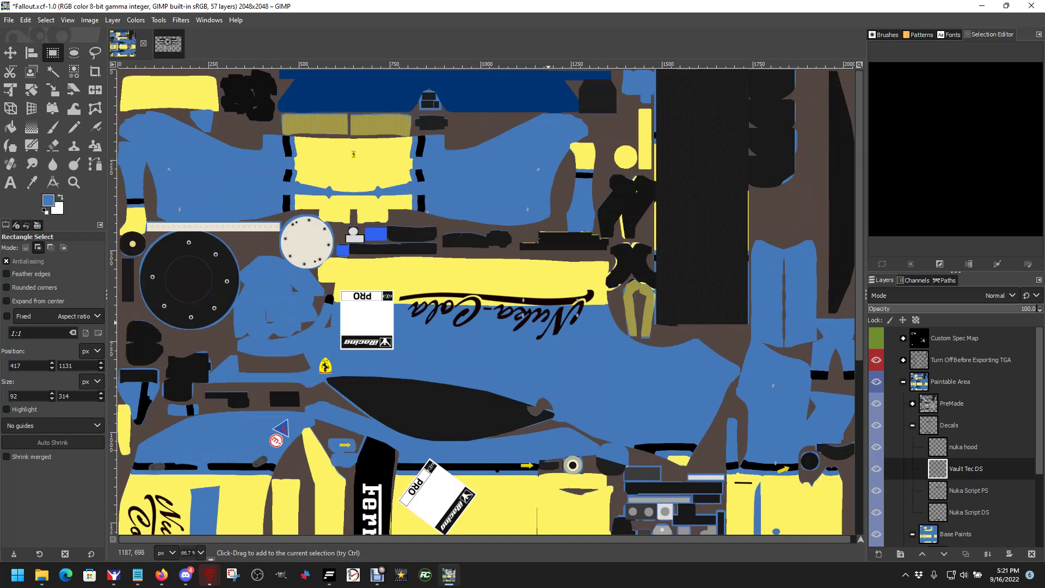
pyautogui.scroll(-2, 549, 323)
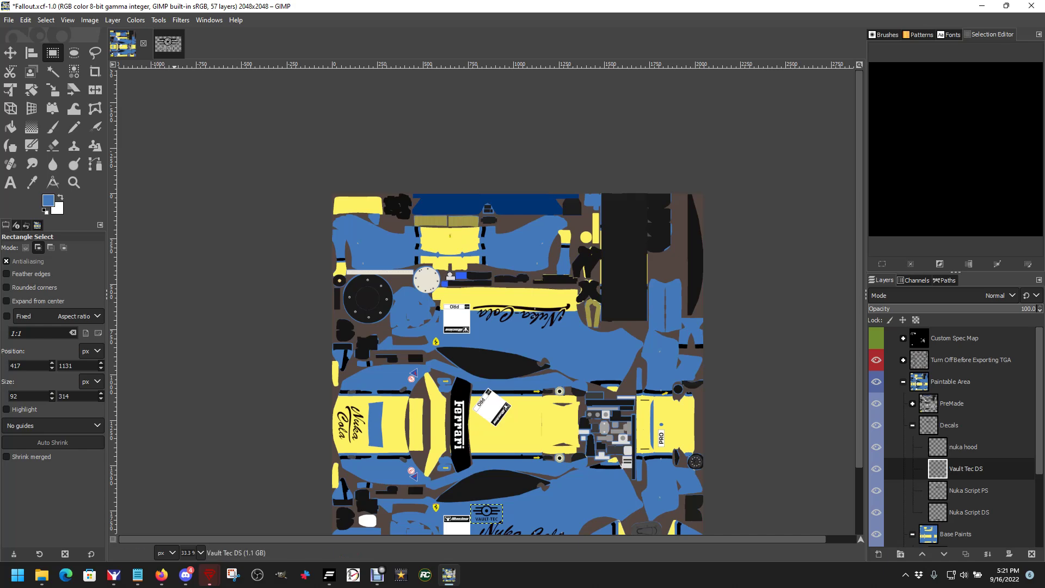
# Fit the whole livery texture in the window.
pyautogui.click(67, 21)
pyautogui.moveTo(91, 76)
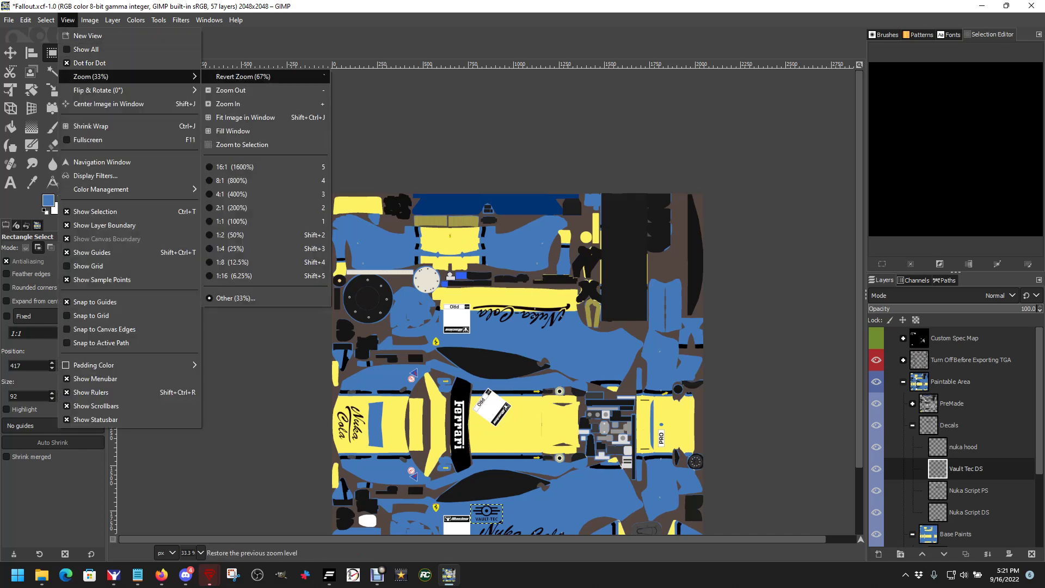
pyautogui.click(244, 117)
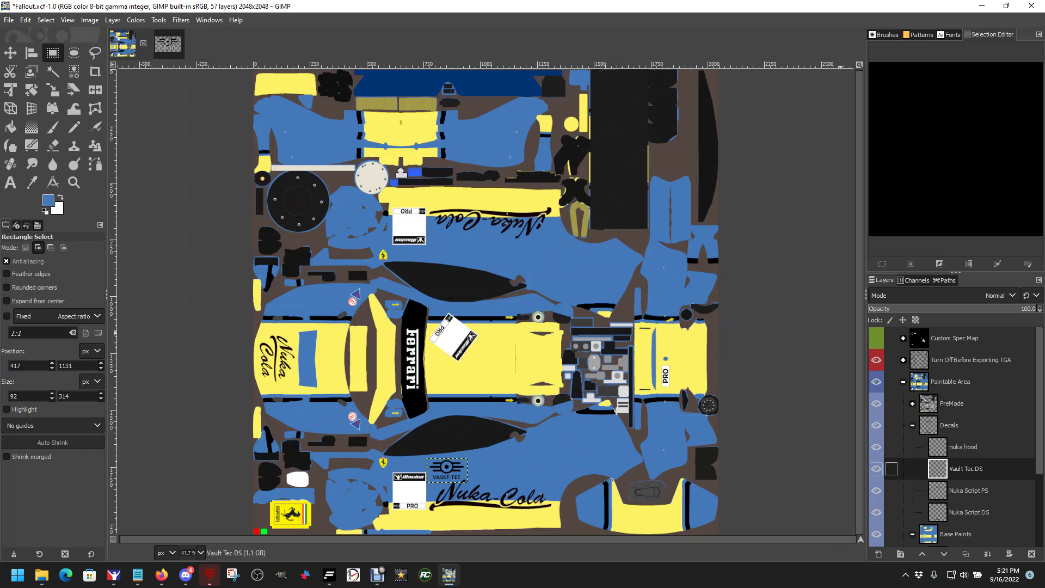
# Target the Paintable Area group and start Open as Layers.
pyautogui.click(950, 382)
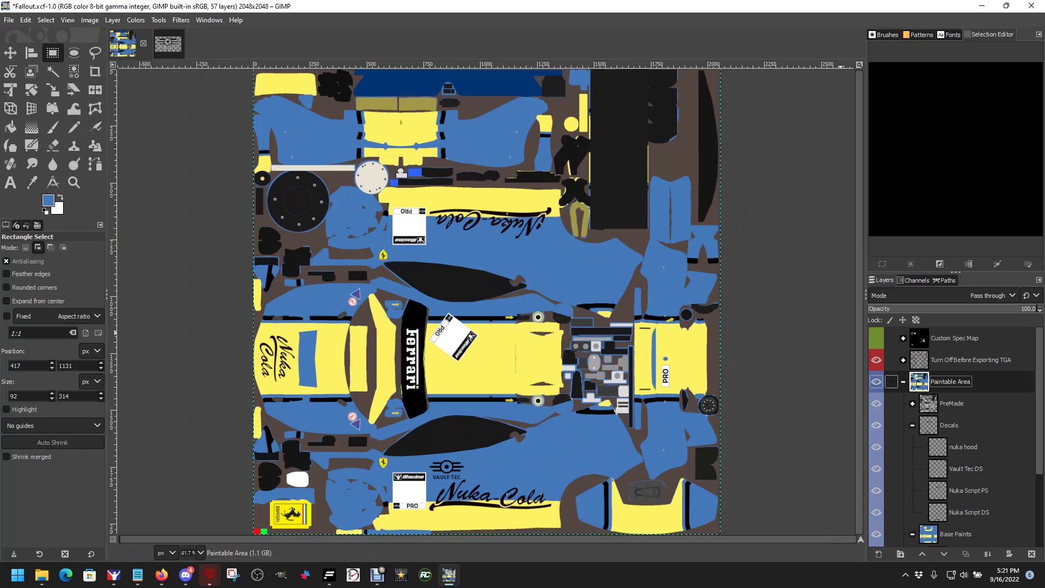
pyautogui.click(9, 20)
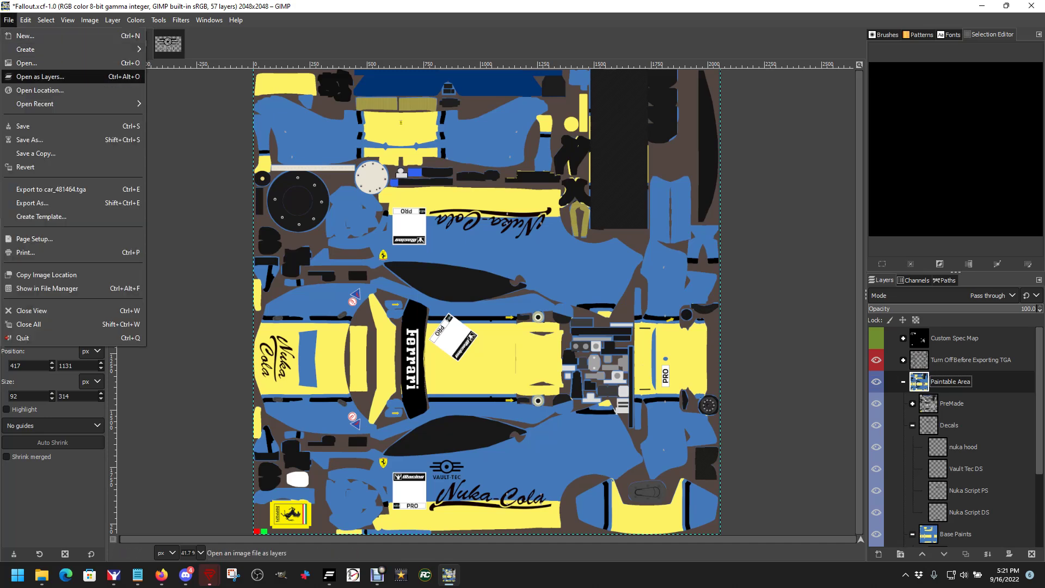
pyautogui.click(40, 77)
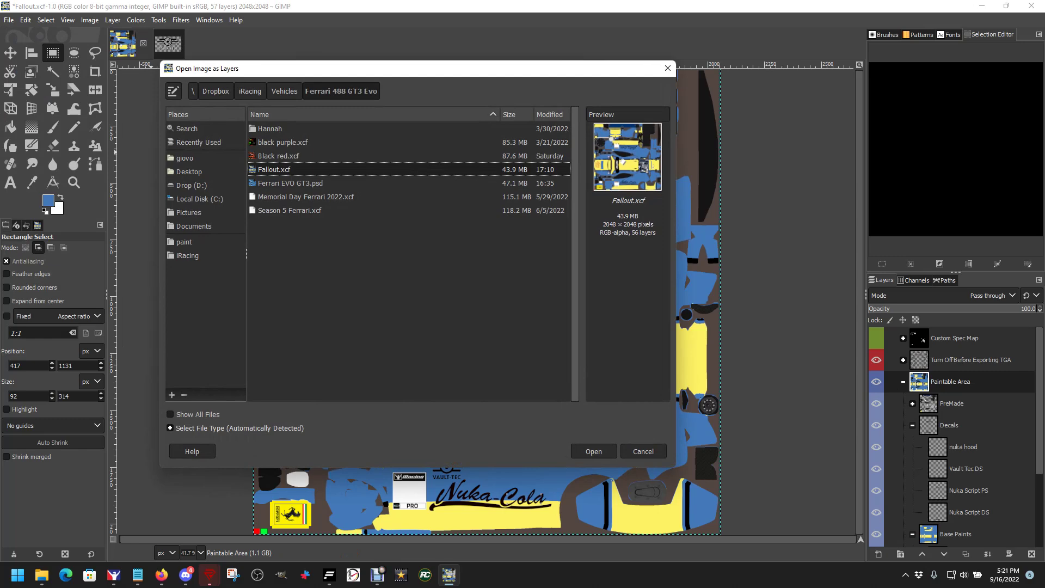
# Open Car Part Finder Map.tga from the Vehicles folder as a new layer.
pyautogui.click(284, 91)
pyautogui.scroll(-10, 408, 261)
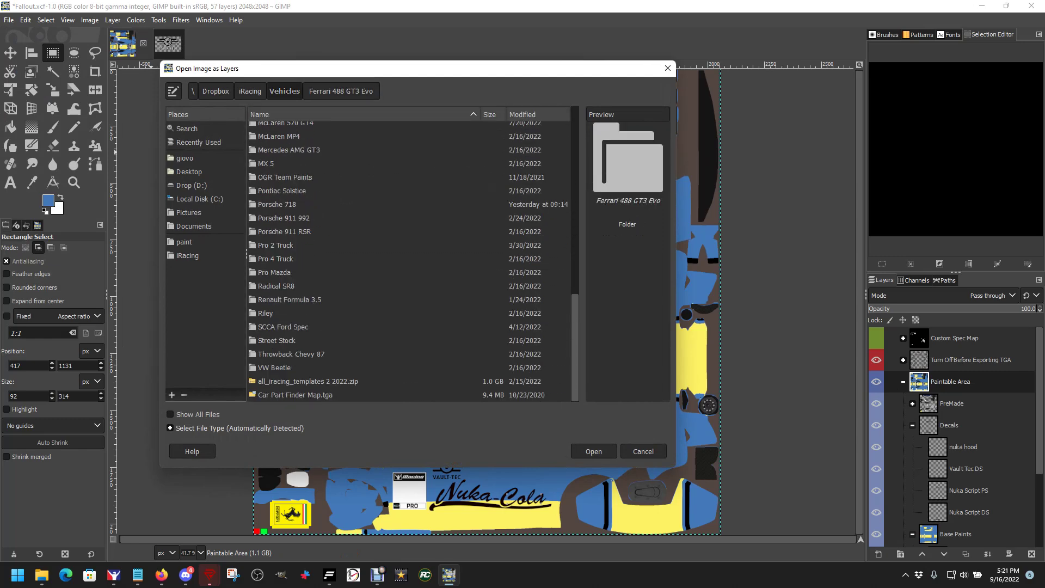
pyautogui.click(295, 395)
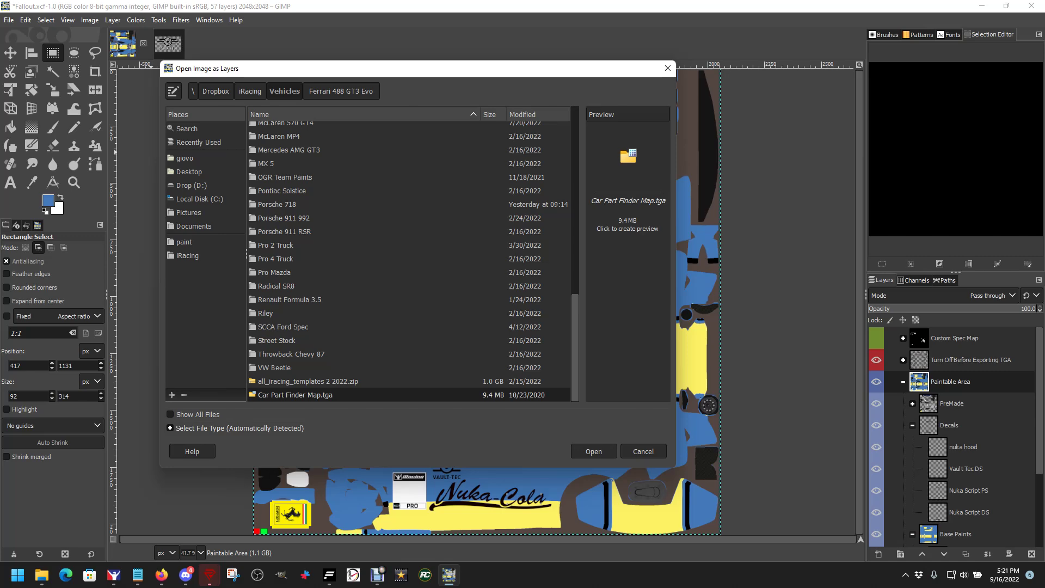
pyautogui.press('Return')
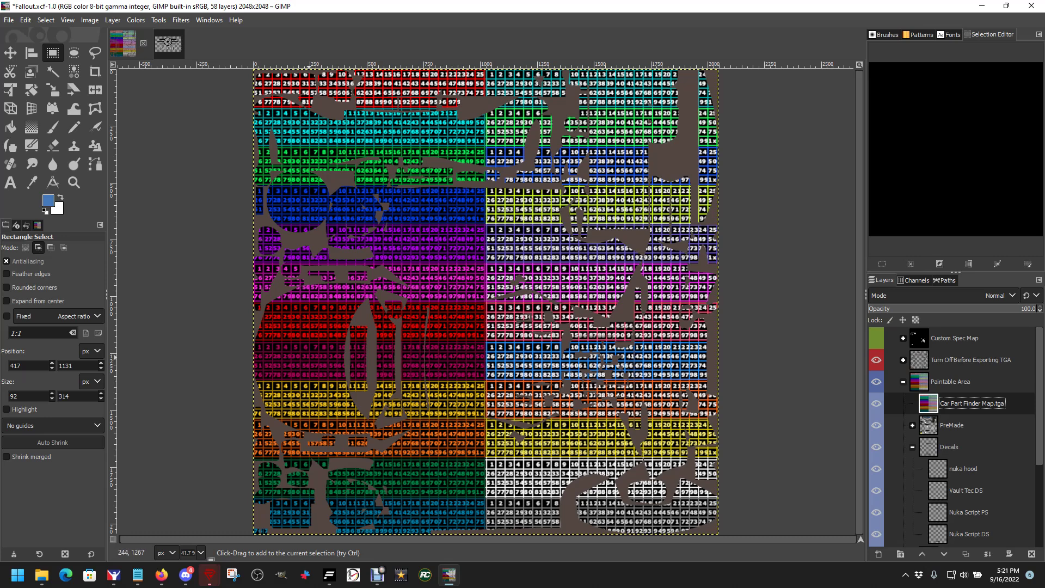
# Export the gridded texture to the car's TGA paint file and bring up iRacing.
pyautogui.click(8, 20)
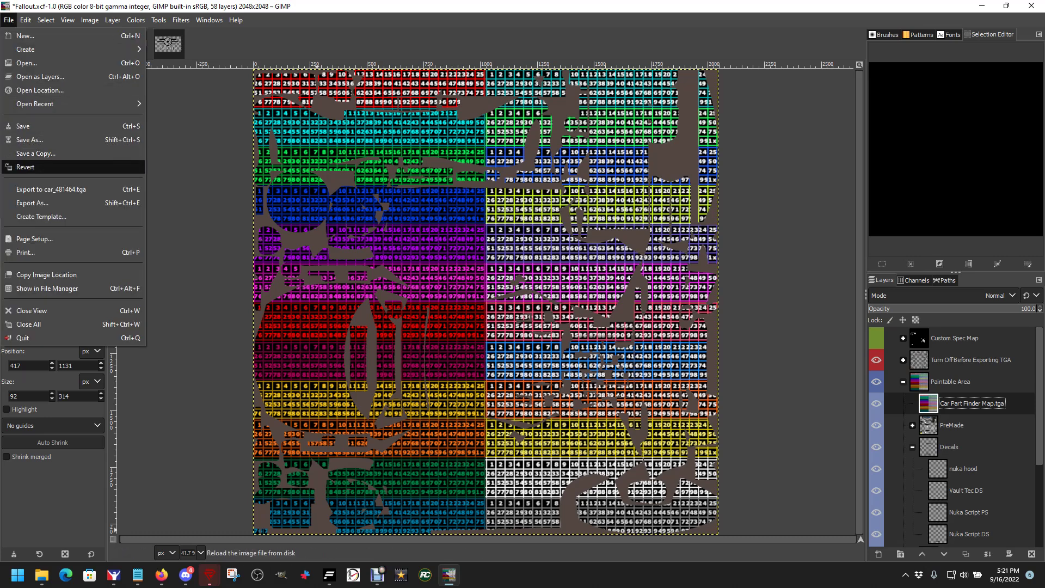
pyautogui.click(51, 188)
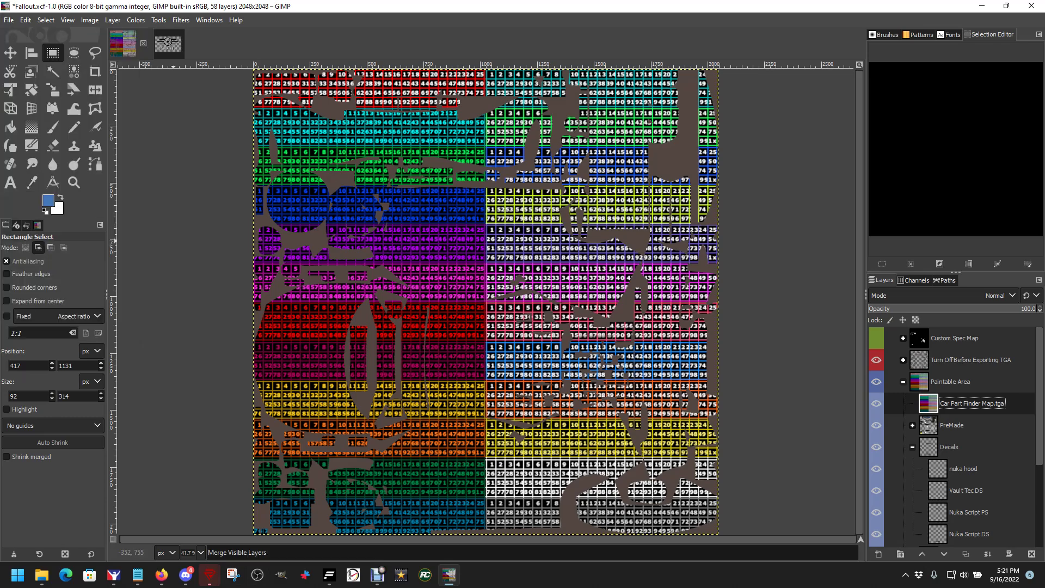
pyautogui.click(114, 575)
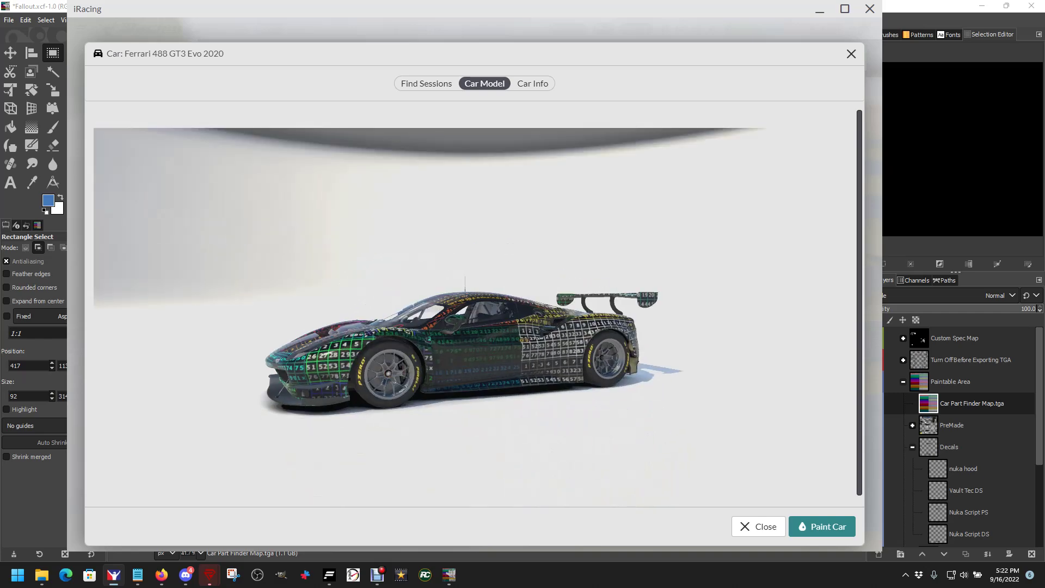
# Compare the grid-covered Ferrari in iRacing with the GIMP texture, ending back in GIMP.
pyautogui.click(448, 575)
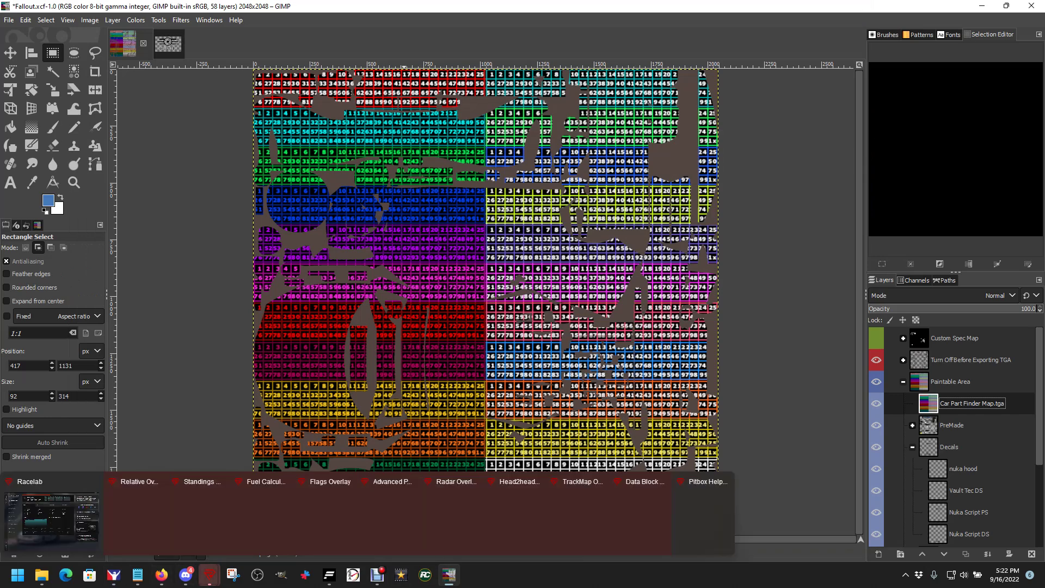
pyautogui.moveTo(186, 575)
pyautogui.click(113, 575)
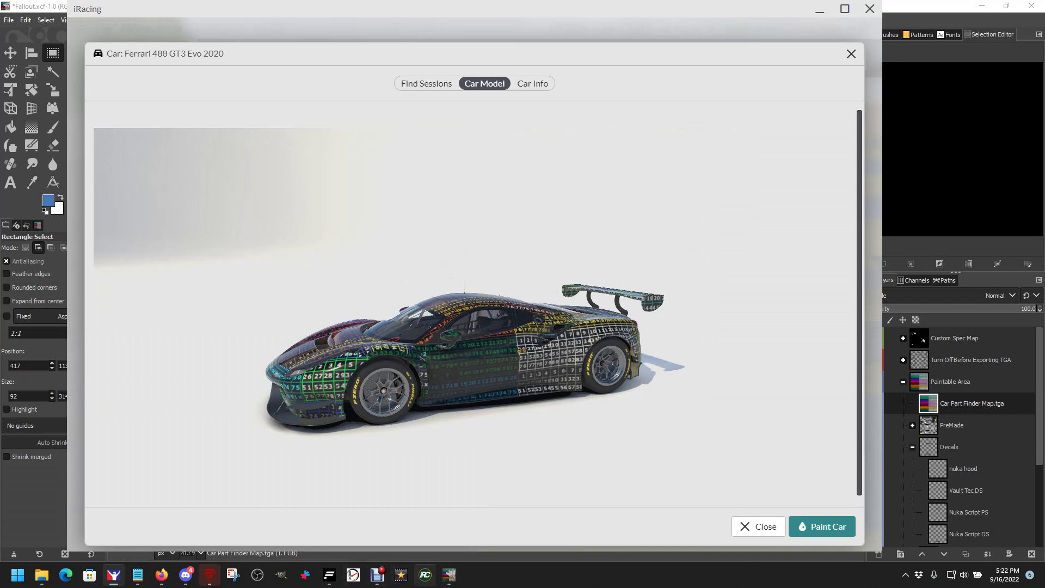
pyautogui.click(448, 575)
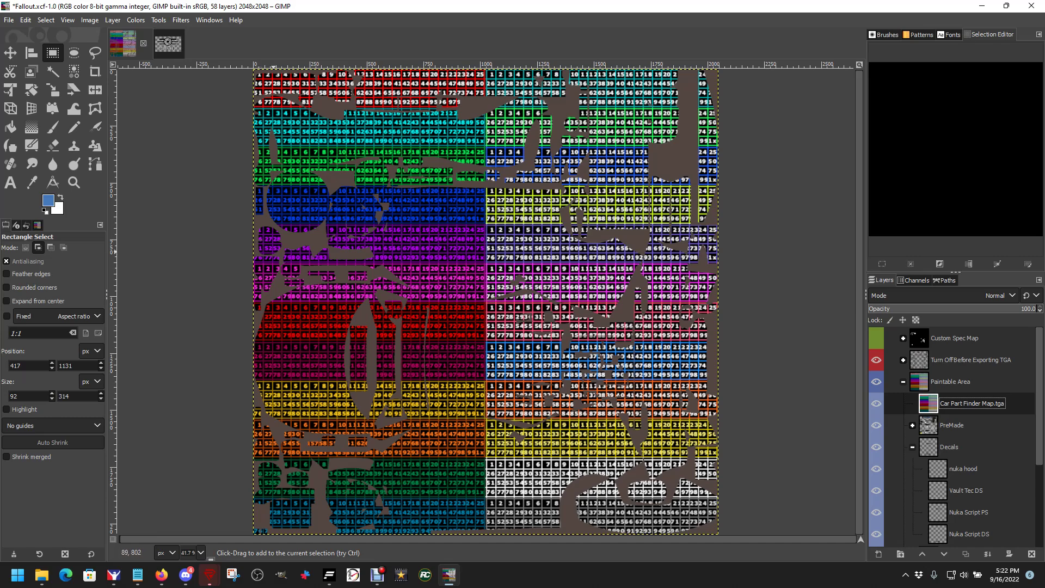
# Hide the Car Part Finder grid and make the PreMade group active and expanded.
pyautogui.click(876, 403)
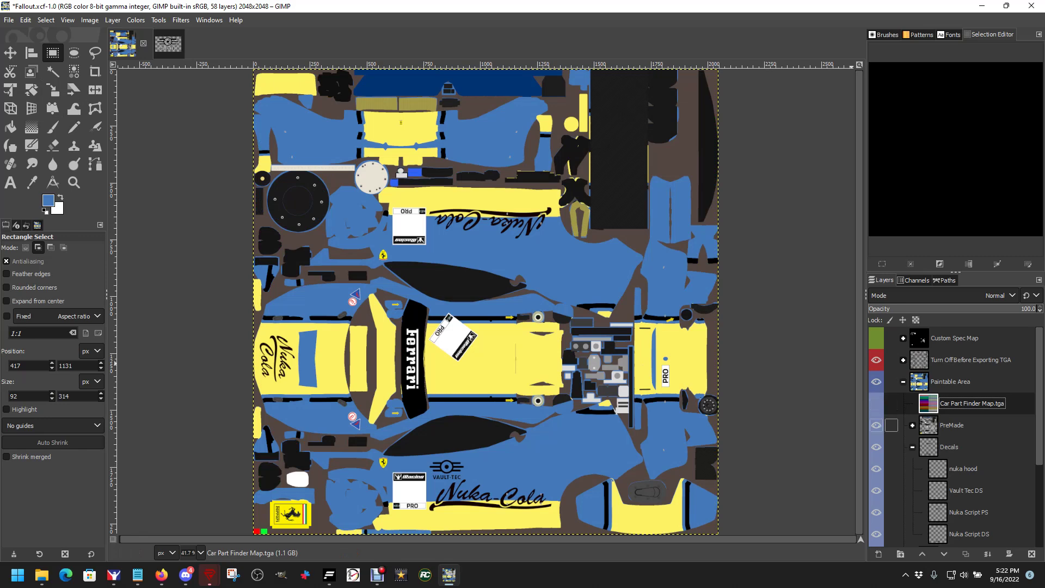
pyautogui.click(876, 425)
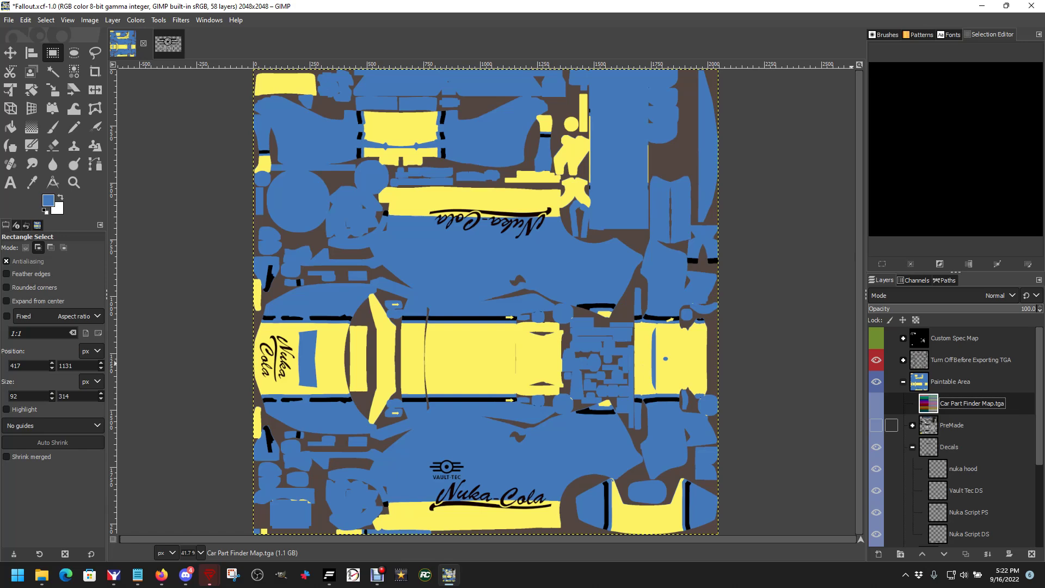
pyautogui.click(876, 425)
pyautogui.click(951, 425)
pyautogui.click(912, 425)
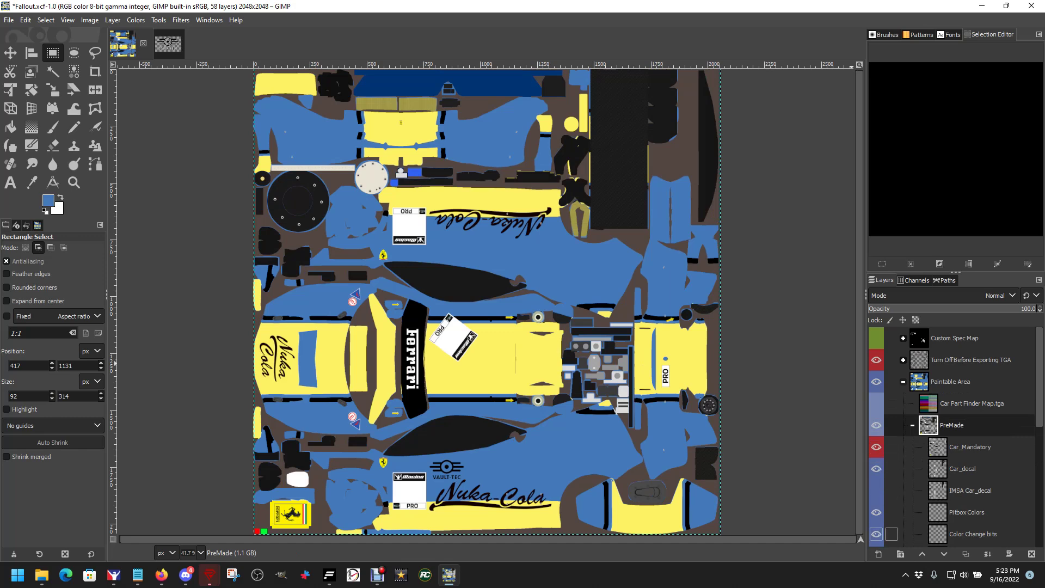
# Create a new layer named 'Mirrors'.
pyautogui.click(877, 553)
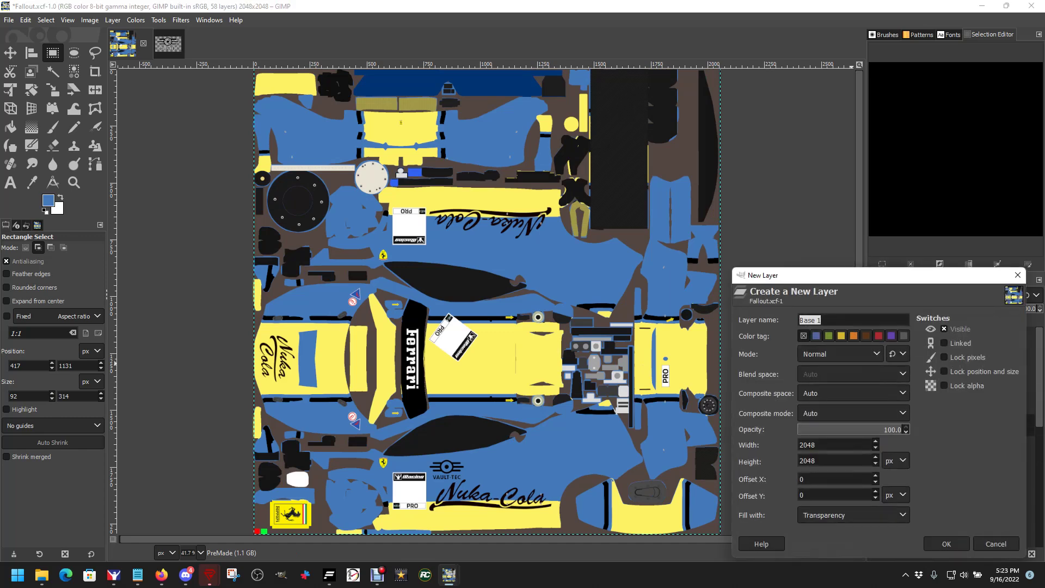
pyautogui.write('Mirrors')
pyautogui.press('Return')
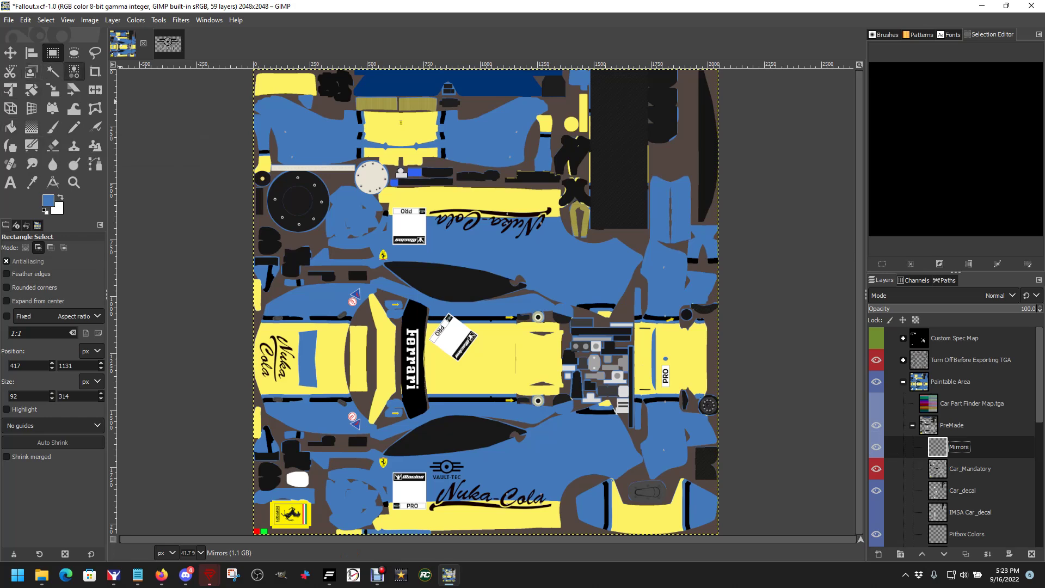
# Free-select the small mirror piece at the template's left edge.
pyautogui.click(95, 53)
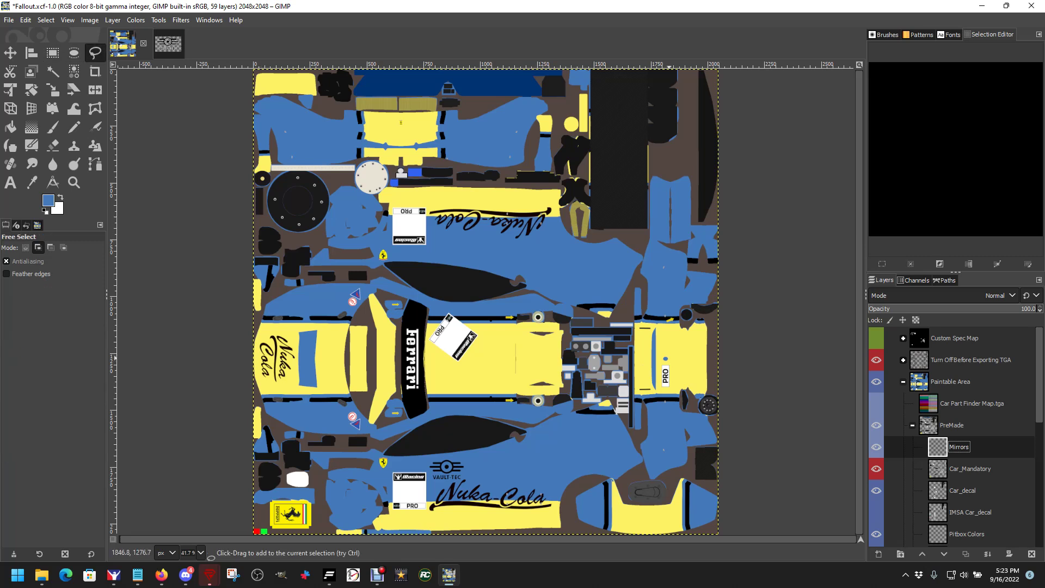
pyautogui.click(276, 226)
pyautogui.click(287, 238)
pyautogui.click(283, 250)
pyautogui.click(276, 254)
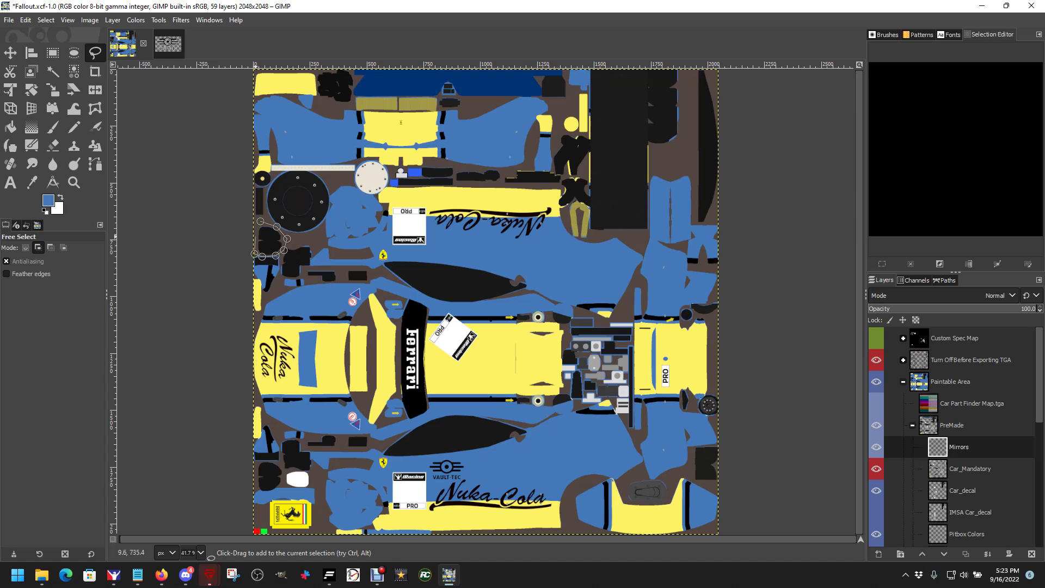
pyautogui.click(261, 222)
pyautogui.press('Return')
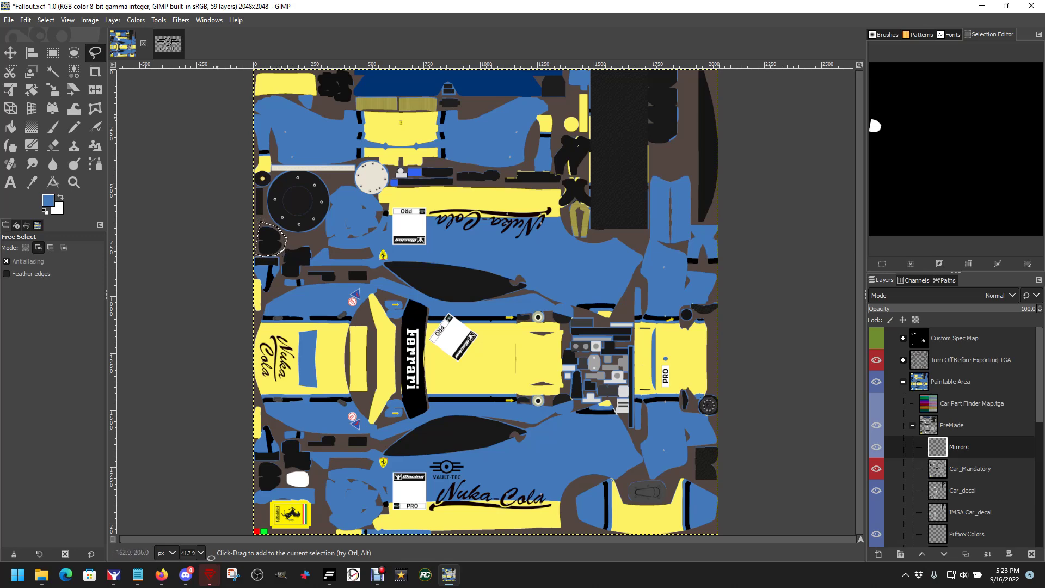
# Bucket-fill the selected mirror piece with yellow, then deselect.
pyautogui.click(10, 126)
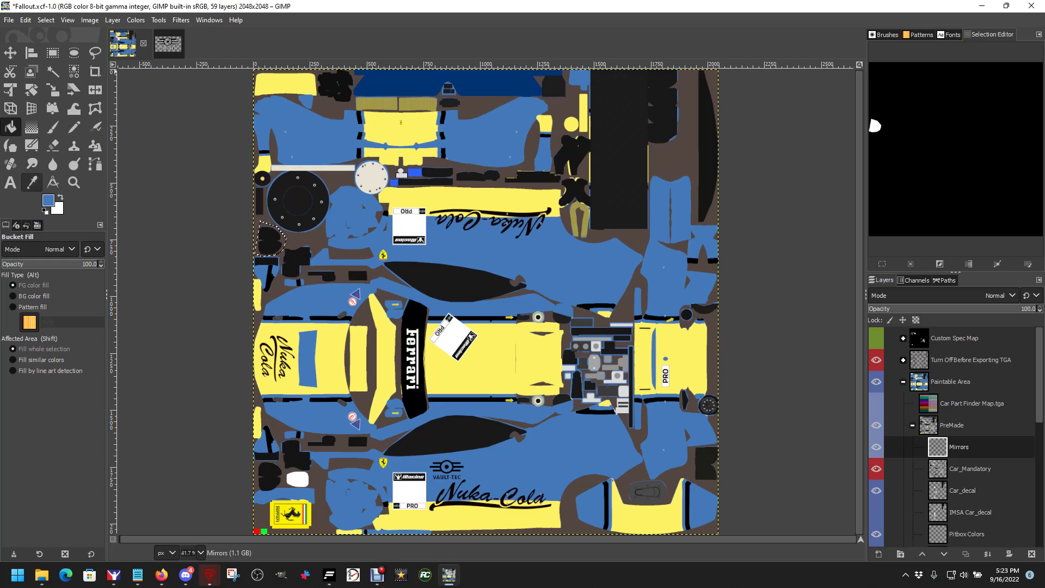
pyautogui.click(48, 200)
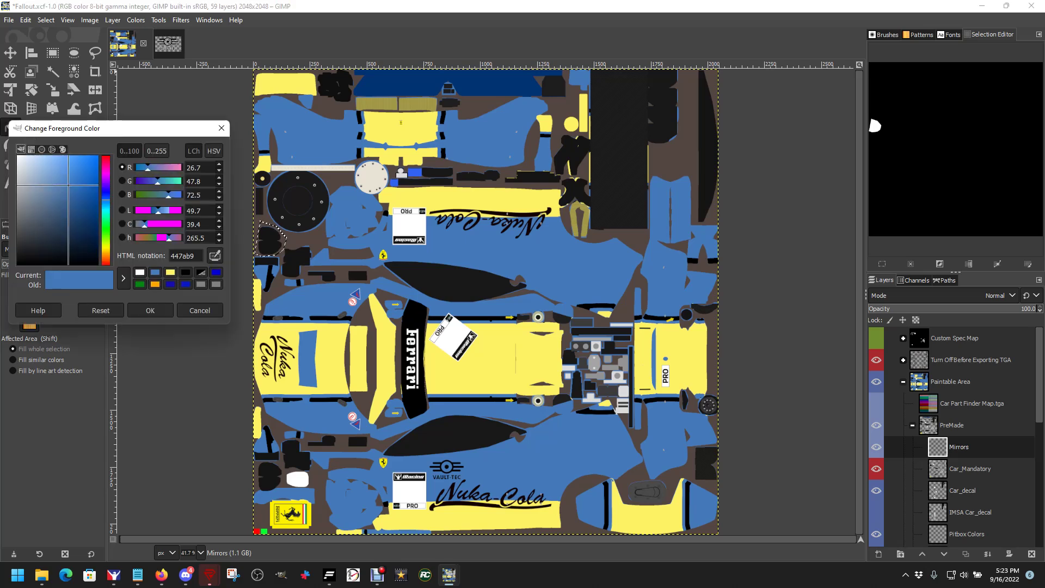
pyautogui.click(171, 272)
pyautogui.click(151, 310)
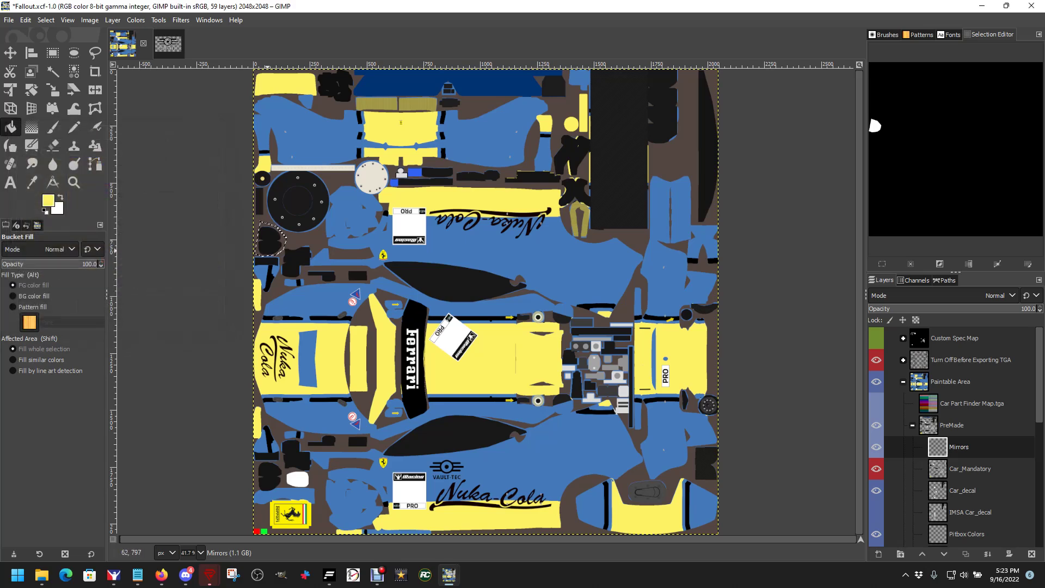
pyautogui.click(271, 242)
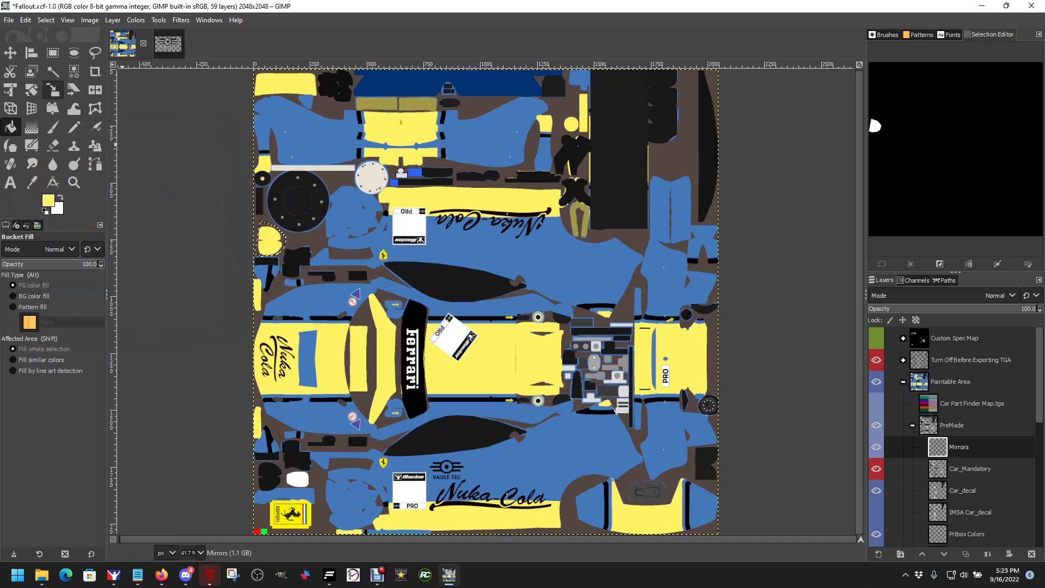
pyautogui.click(46, 20)
pyautogui.click(57, 46)
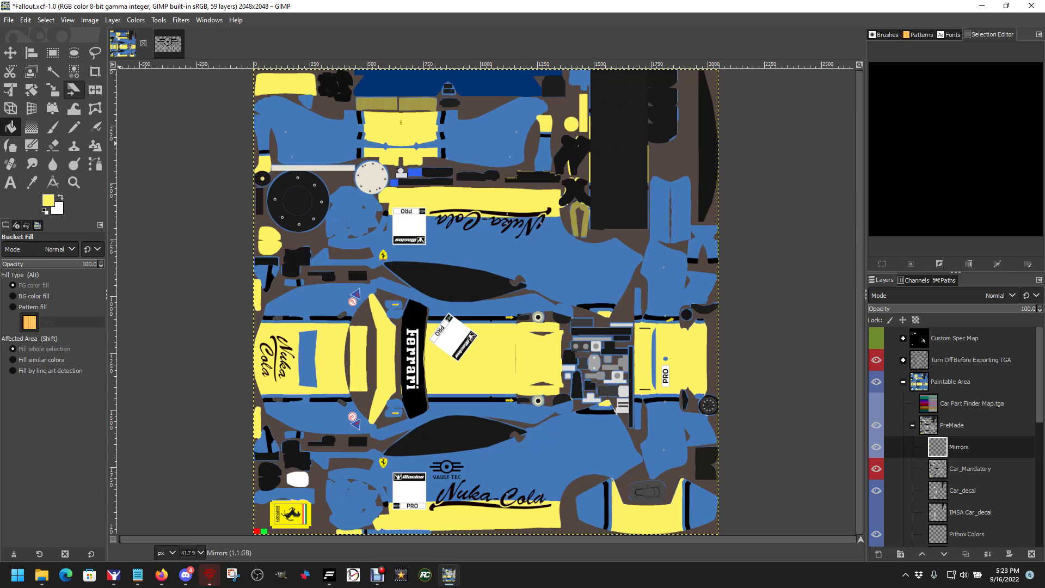
# Begin a freehand outline around the lower-left black mirror shape.
pyautogui.press('f')
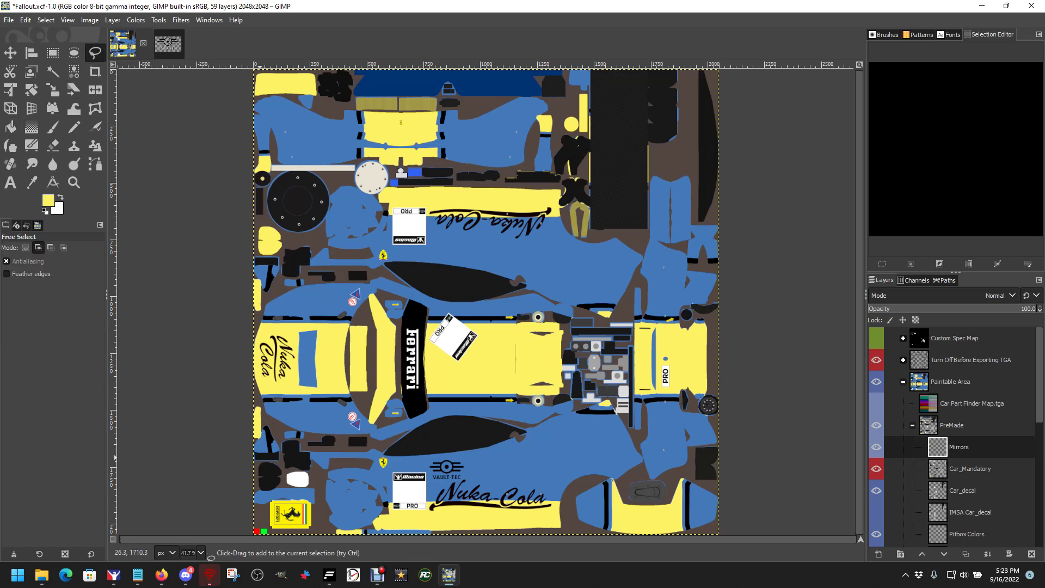
pyautogui.click(257, 460)
pyautogui.click(281, 465)
pyautogui.click(282, 476)
pyautogui.click(283, 487)
pyautogui.scroll(5, 272, 488)
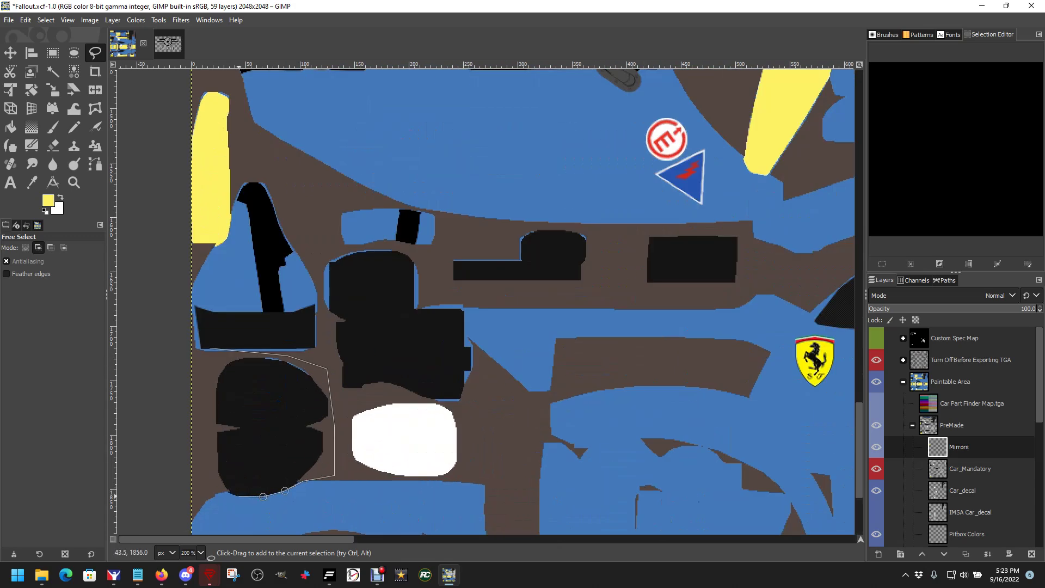
# Finish a rough outline of the lower-left mirror shape and adjust its top-left corner.
pyautogui.click(239, 496)
pyautogui.click(218, 486)
pyautogui.click(201, 387)
pyautogui.click(210, 347)
pyautogui.press('Return')
pyautogui.moveTo(210, 348); pyautogui.dragTo(212, 353)
pyautogui.press('Return')
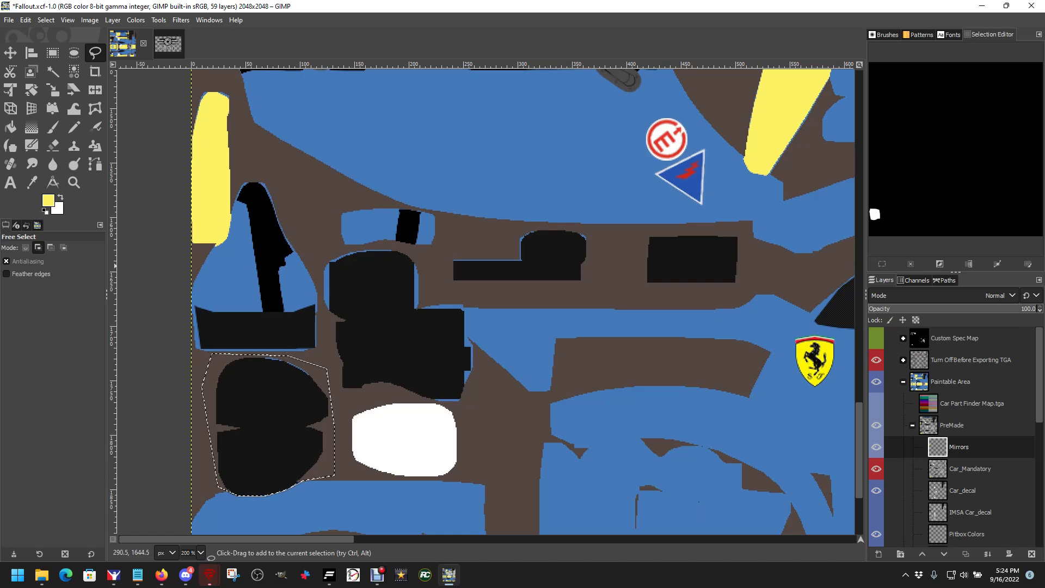
# Check the outline against the UV wireframe, hide the overlay, and clear the selection.
pyautogui.click(903, 360)
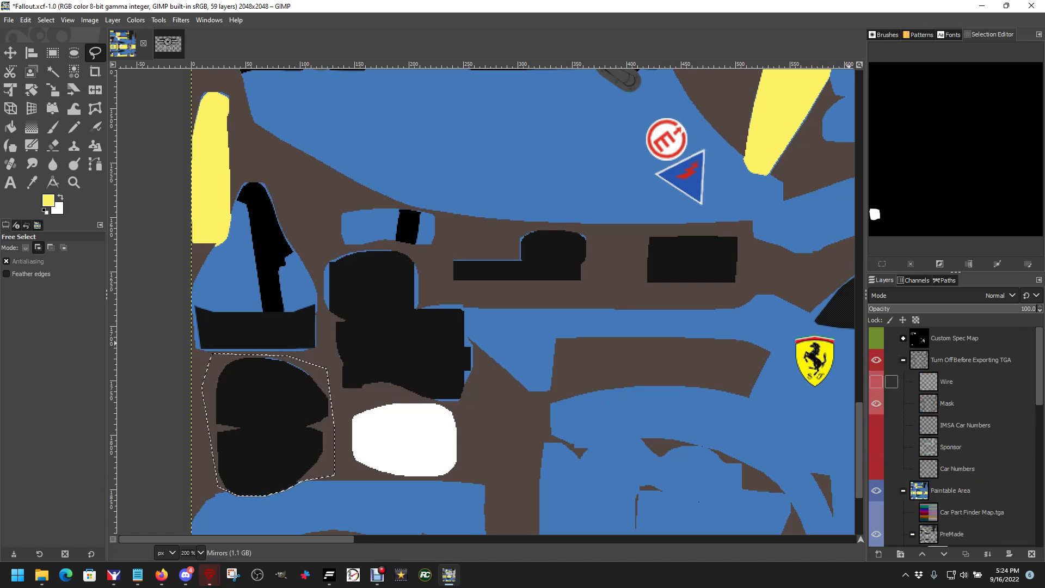
pyautogui.click(875, 381)
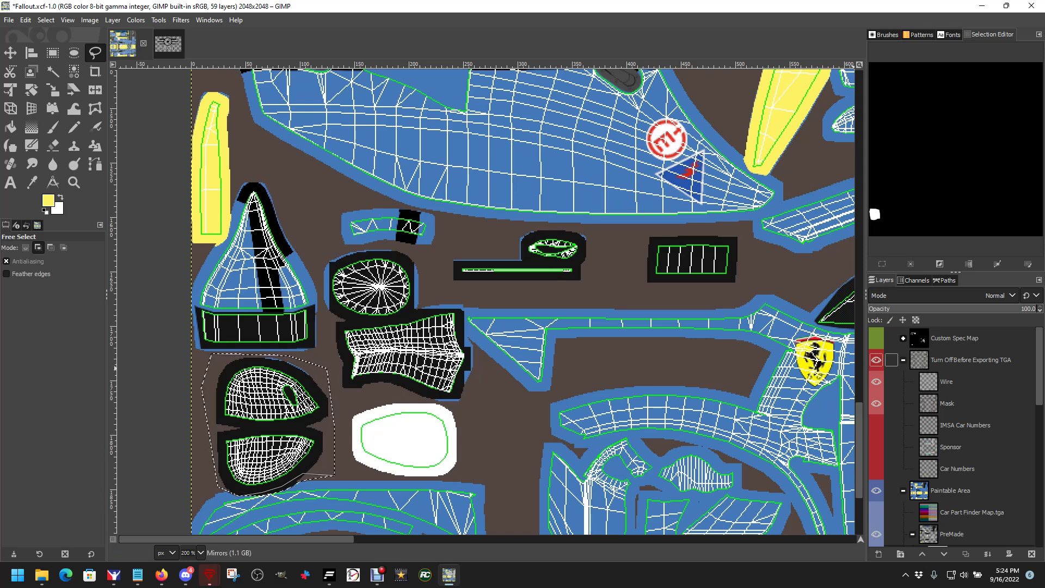
pyautogui.click(876, 360)
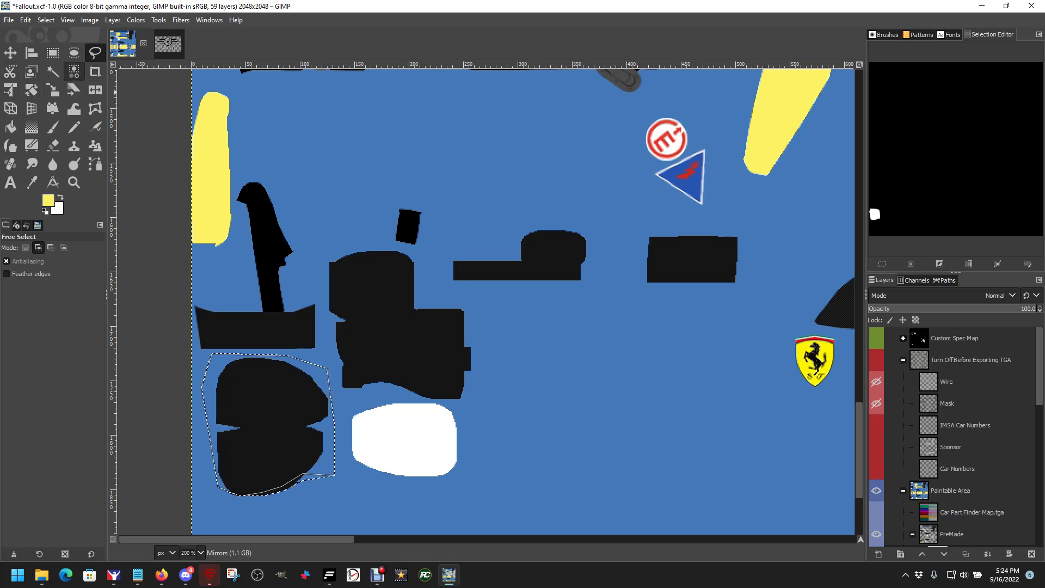
pyautogui.click(46, 20)
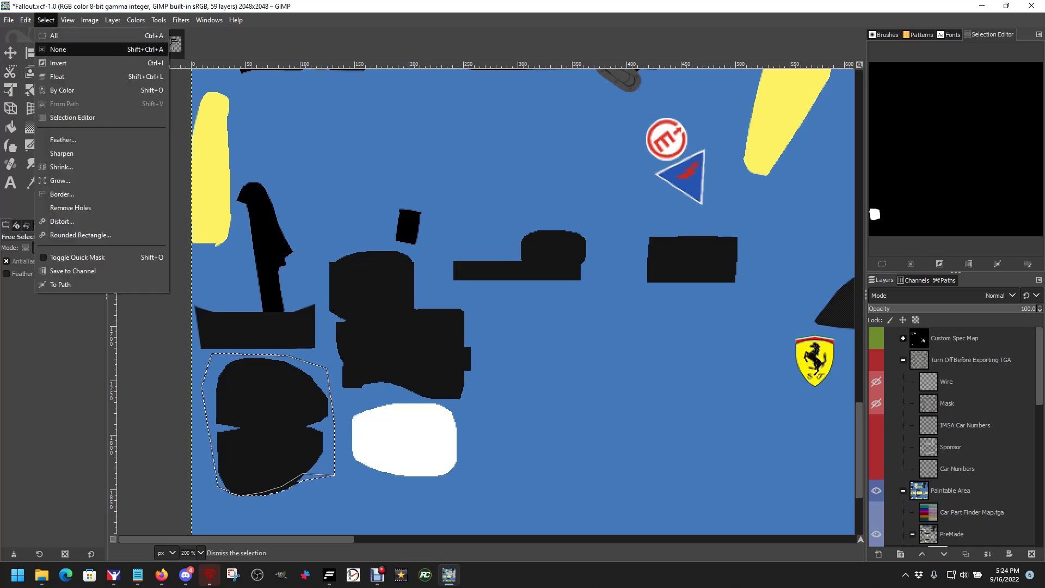
pyautogui.click(55, 44)
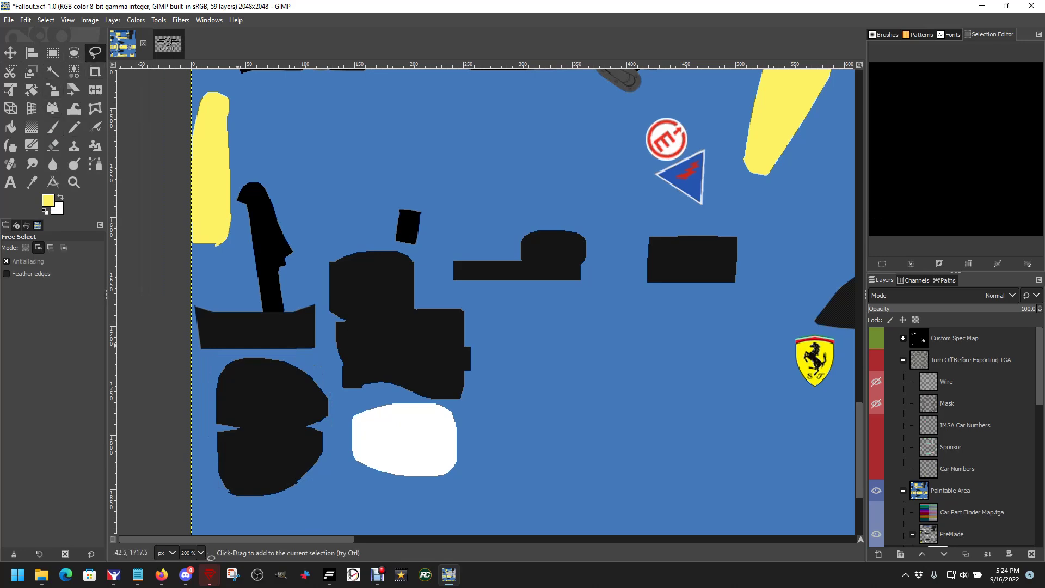
# Trace a tighter freehand outline around the lower-left mirror shape.
pyautogui.click(229, 360)
pyautogui.moveTo(295, 365); pyautogui.dragTo(321, 392)
pyautogui.click(327, 411)
pyautogui.click(322, 459)
pyautogui.click(307, 470)
pyautogui.click(292, 485)
pyautogui.click(275, 490)
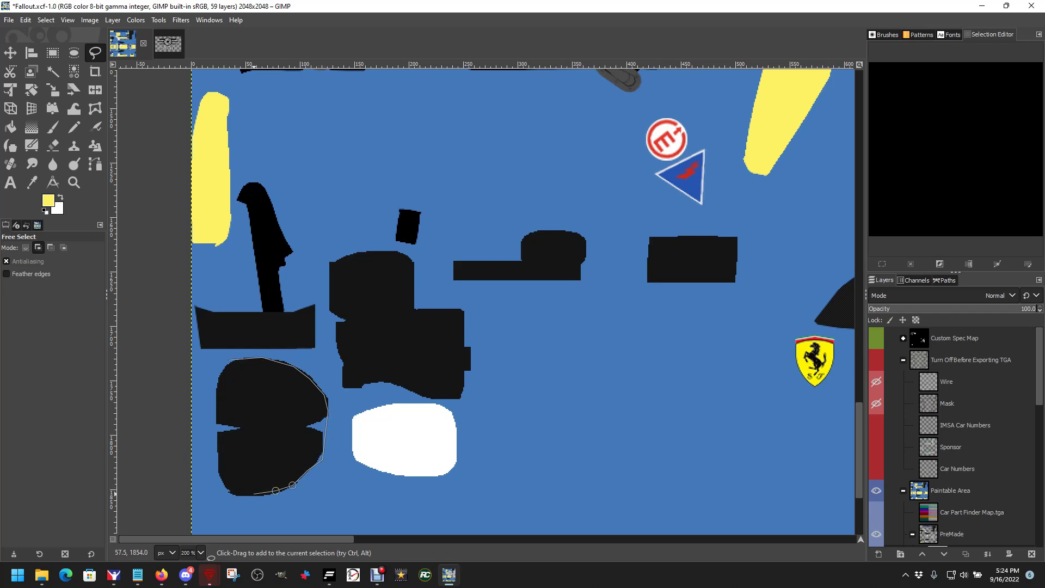
pyautogui.click(251, 494)
pyautogui.click(217, 410)
pyautogui.click(220, 372)
pyautogui.doubleClick(228, 360)
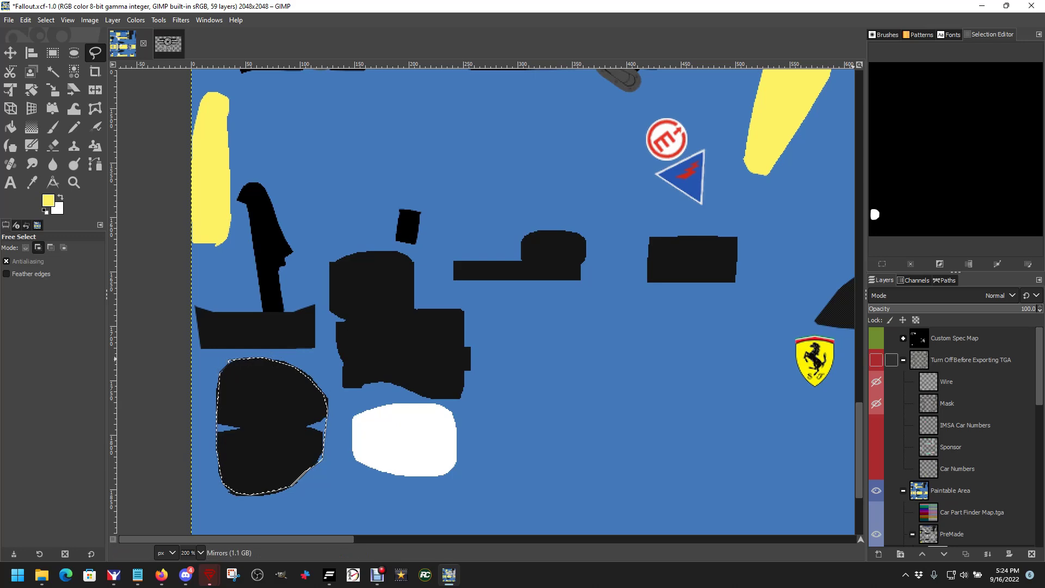
# Verify the outline with the overlay, then bucket-fill the mirror shape yellow.
pyautogui.click(876, 360)
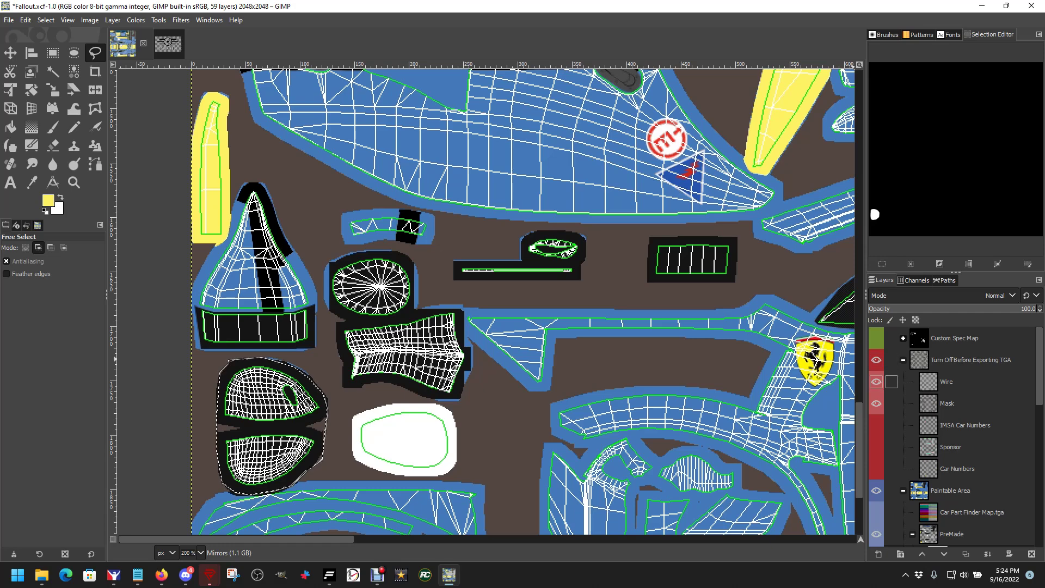
pyautogui.click(876, 381)
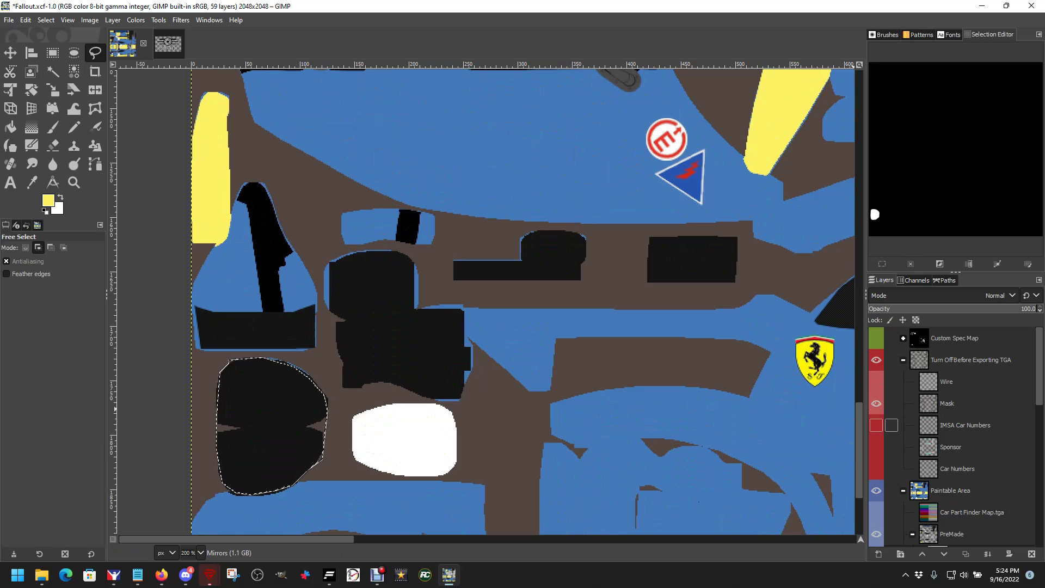
pyautogui.scroll(-3, 925, 424)
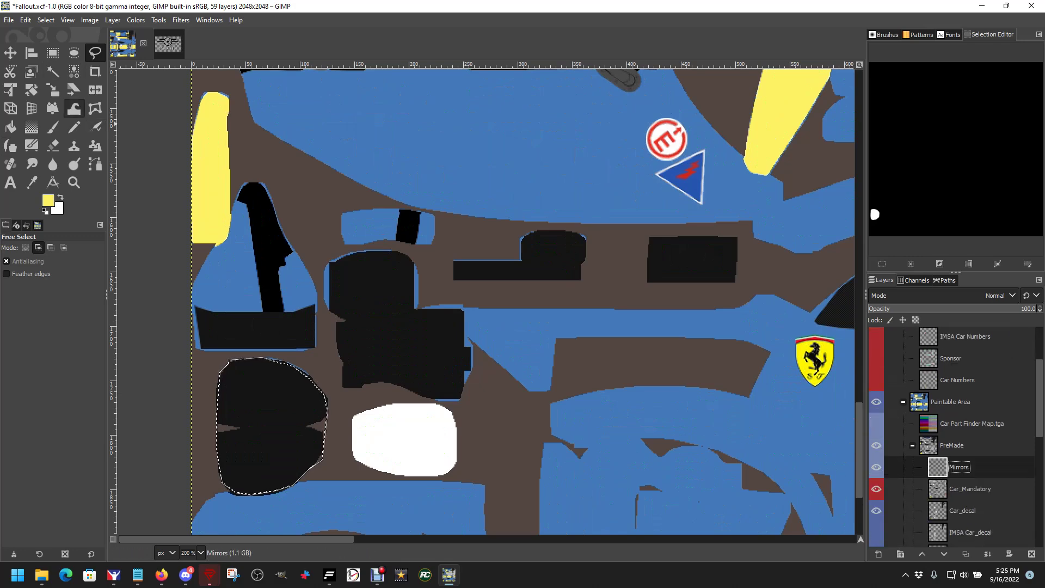
pyautogui.click(11, 127)
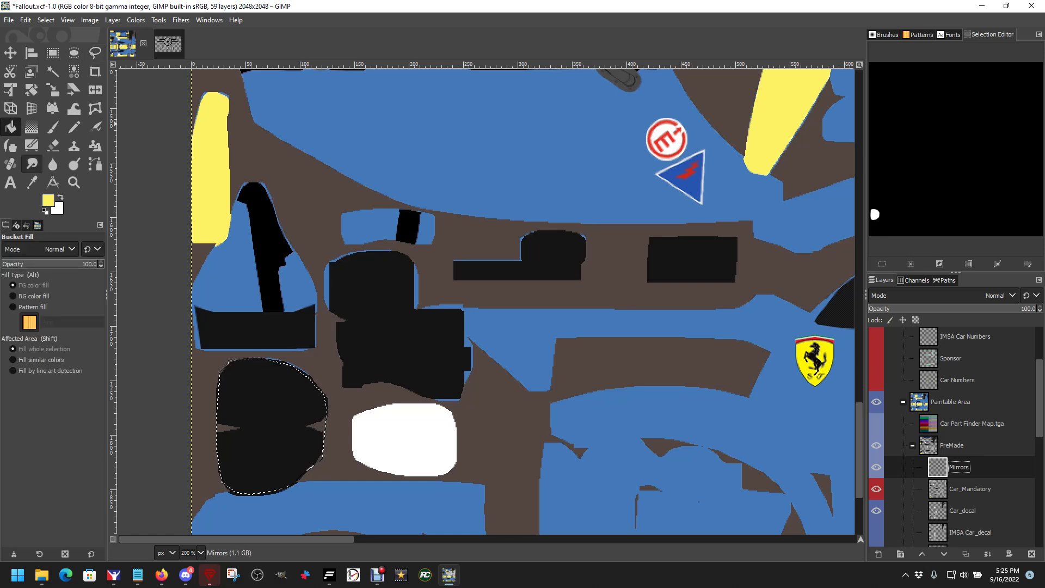
pyautogui.click(274, 430)
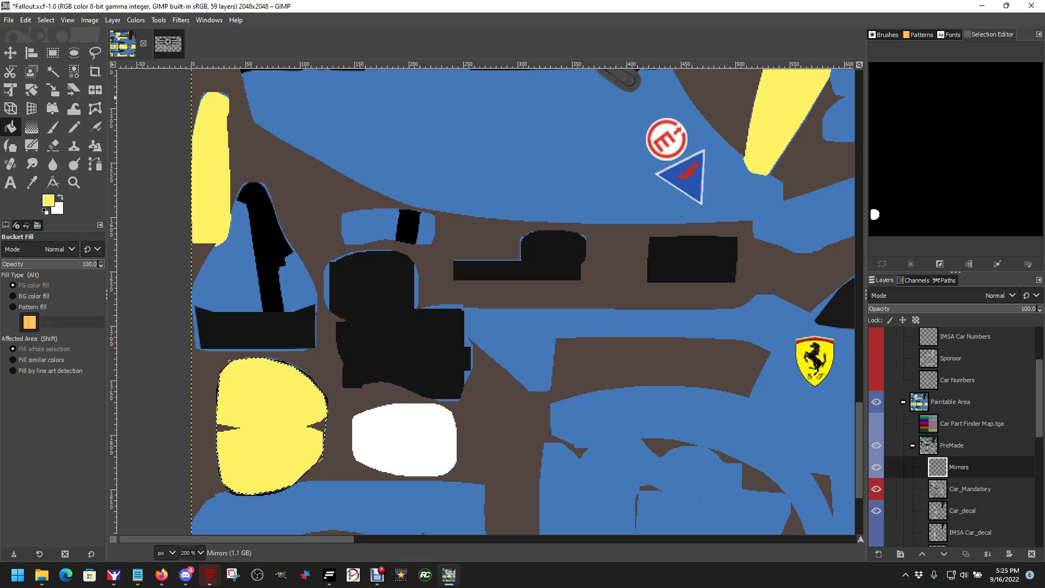
pyautogui.click(9, 19)
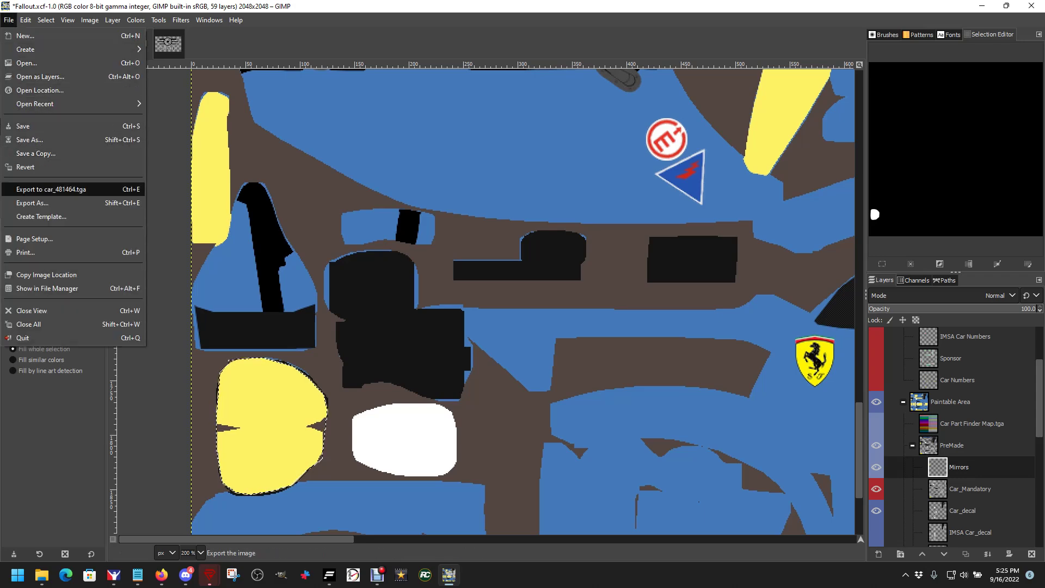
# Export the livery to car_481464.tga and view the yellow mirrors in iRacing.
pyautogui.click(33, 189)
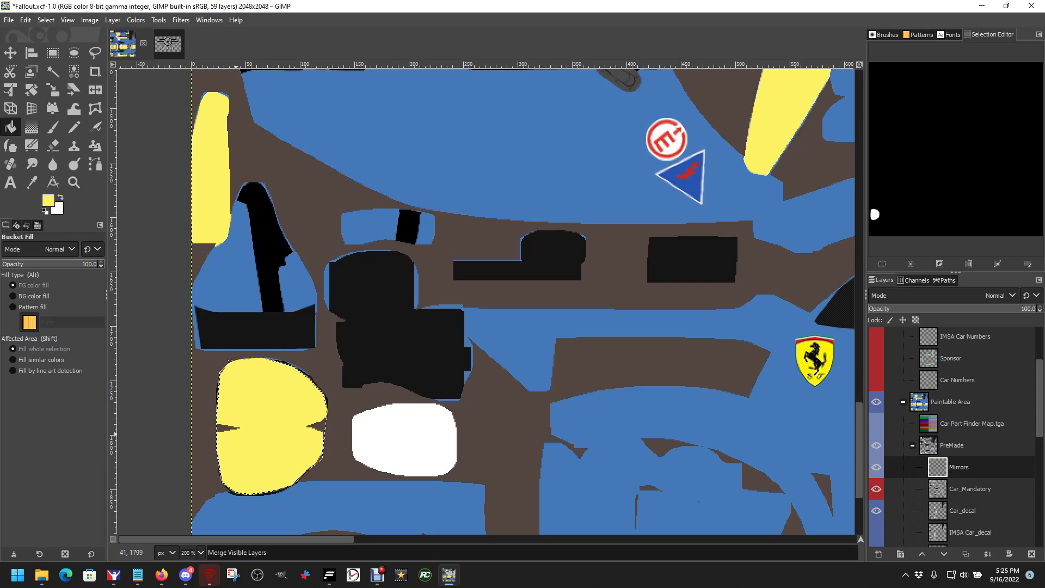
pyautogui.click(113, 574)
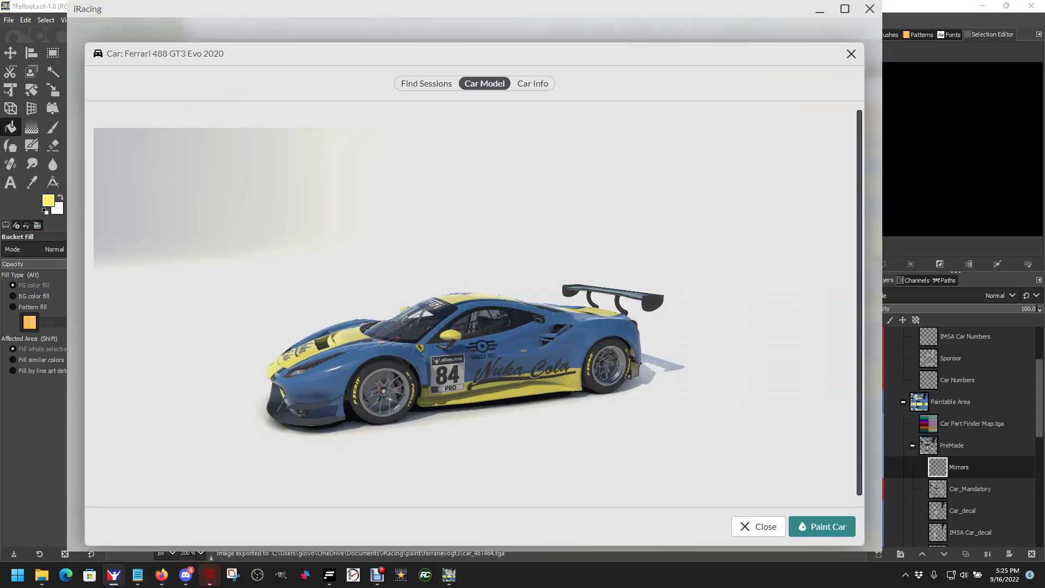